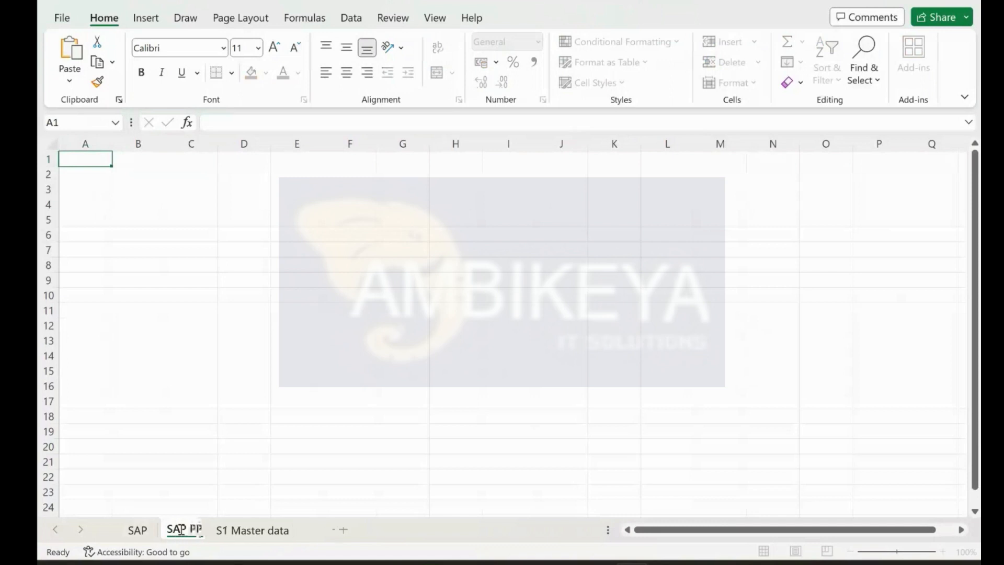
Enter 1 in cell B2 and centre the contents of column B.
click(130, 173)
text(1)
key(Tab)
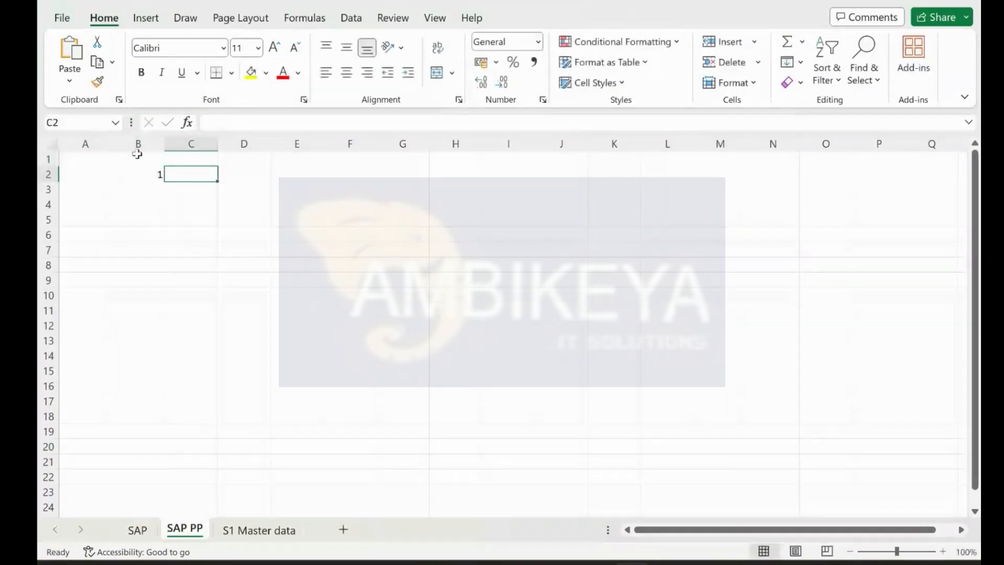
click(138, 143)
right_click(138, 143)
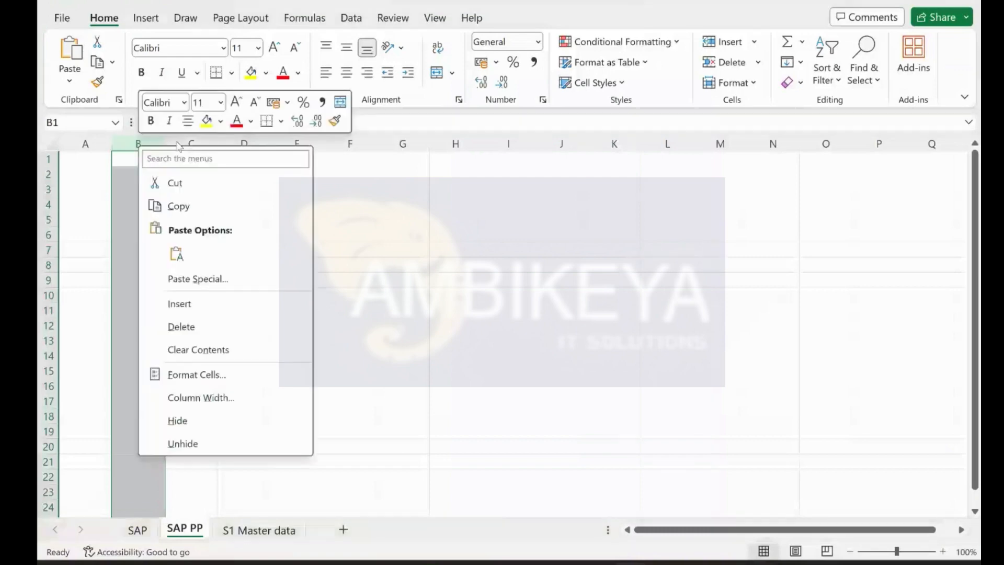
click(187, 121)
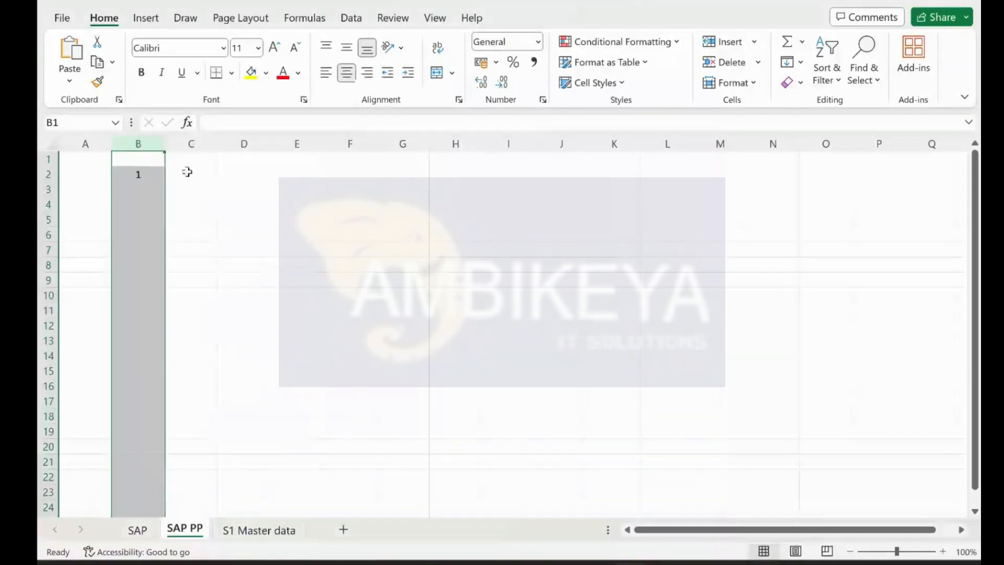
Enter Master Data in cell C2 and widen column C so the text fits.
click(187, 171)
text(Madata)
key(BackSpace)
key(BackSpace)
key(BackSpace)
key(BackSpace)
key(BackSpace)
key(BackSpace)
text(Master Data)
key(Tab)
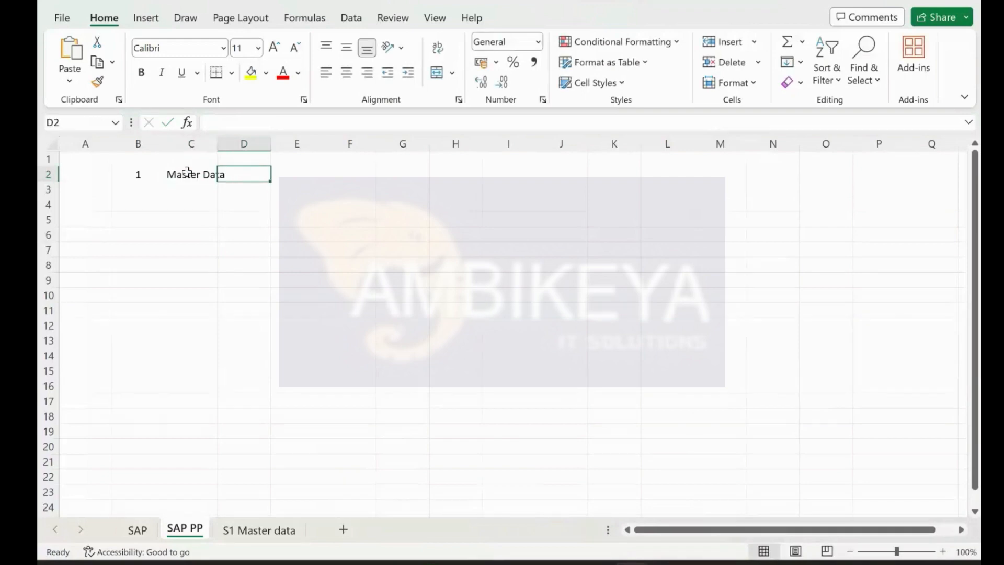
drag(217, 143, 282, 157)
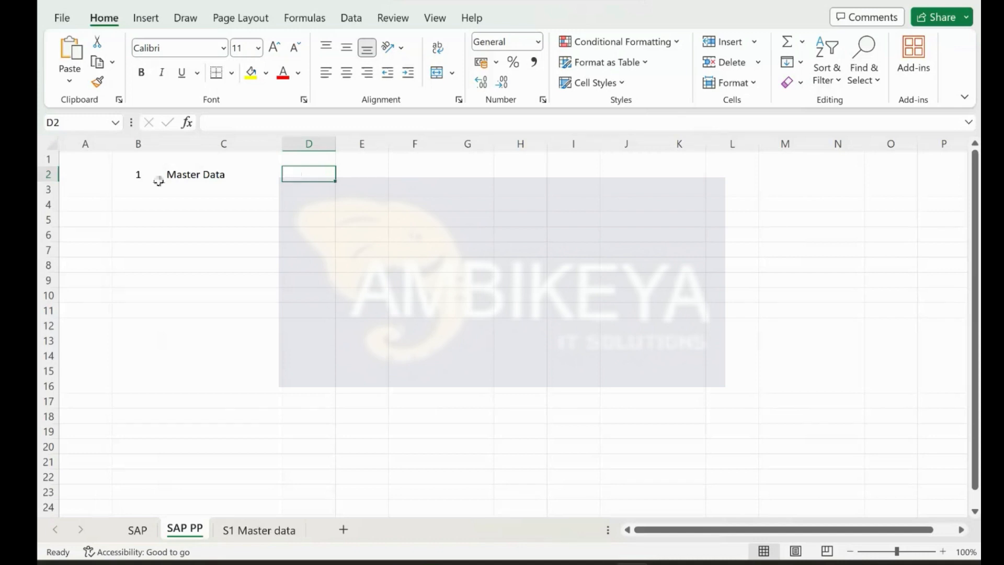
Add the second list entry in row 3, with 2 in B3 and Transactional Data in C3.
click(137, 184)
text(2)
key(Tab)
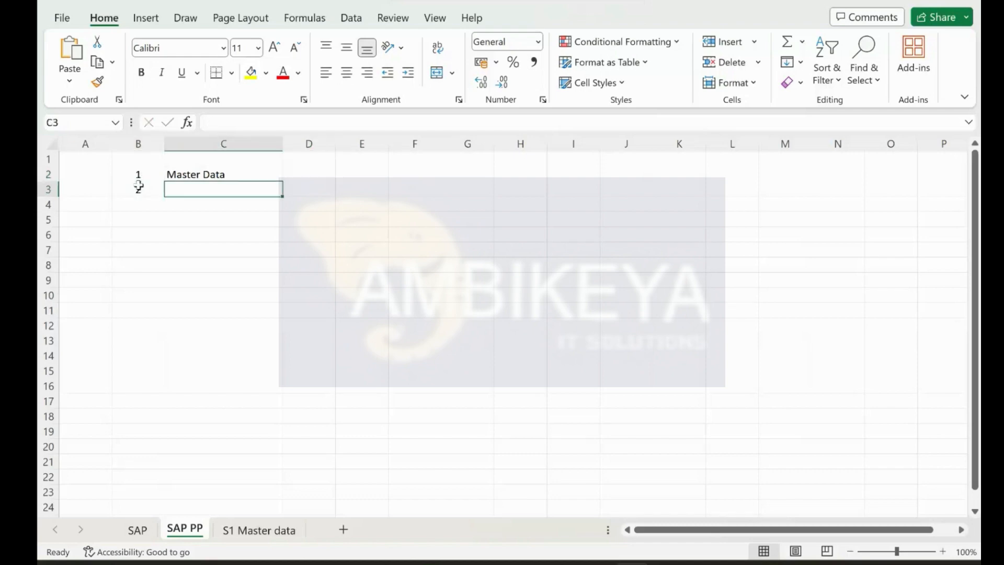
text(Transactio)
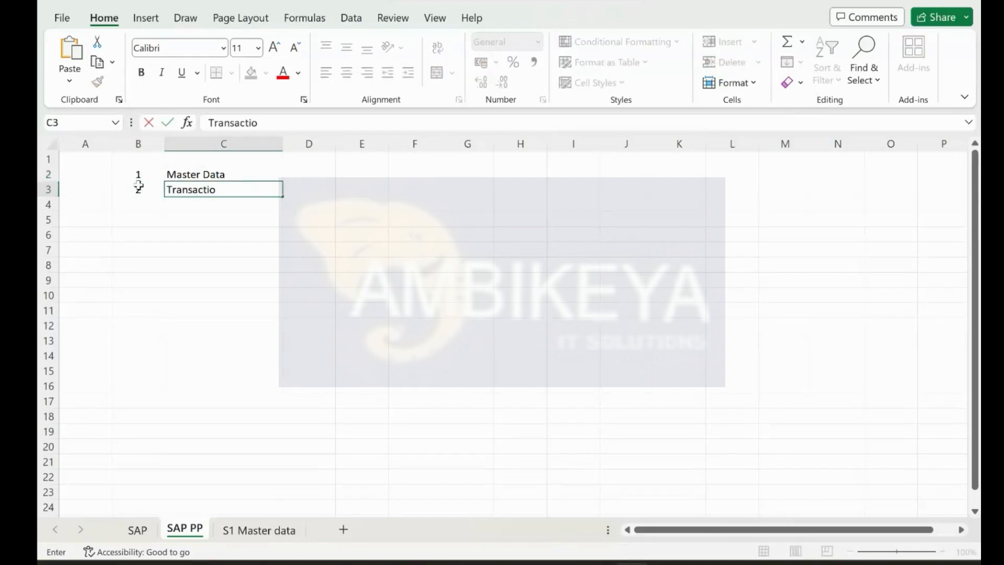
text(nal Dava)
key(BackSpace)
key(BackSpace)
text(ta)
key(Tab)
key(Return)
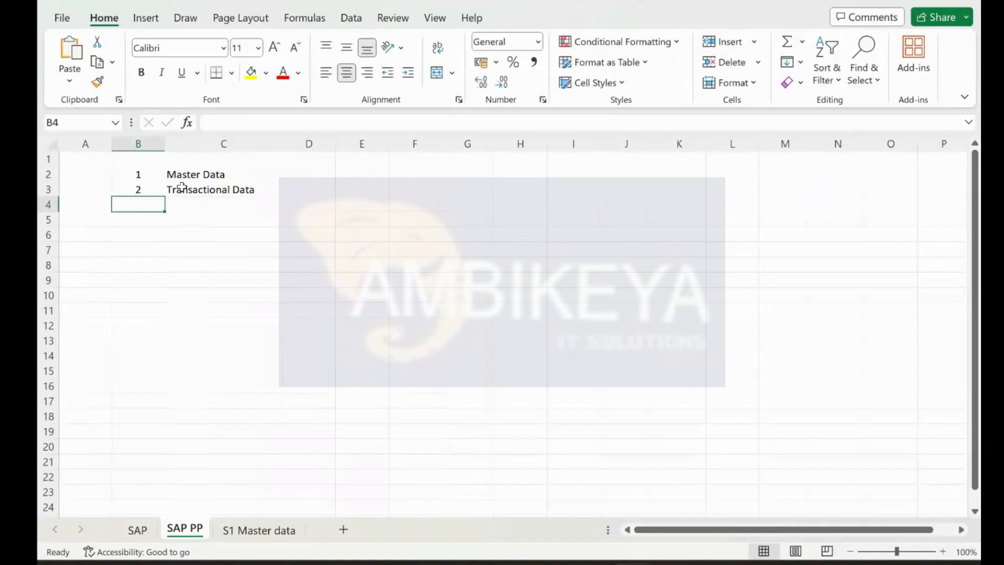
click(194, 204)
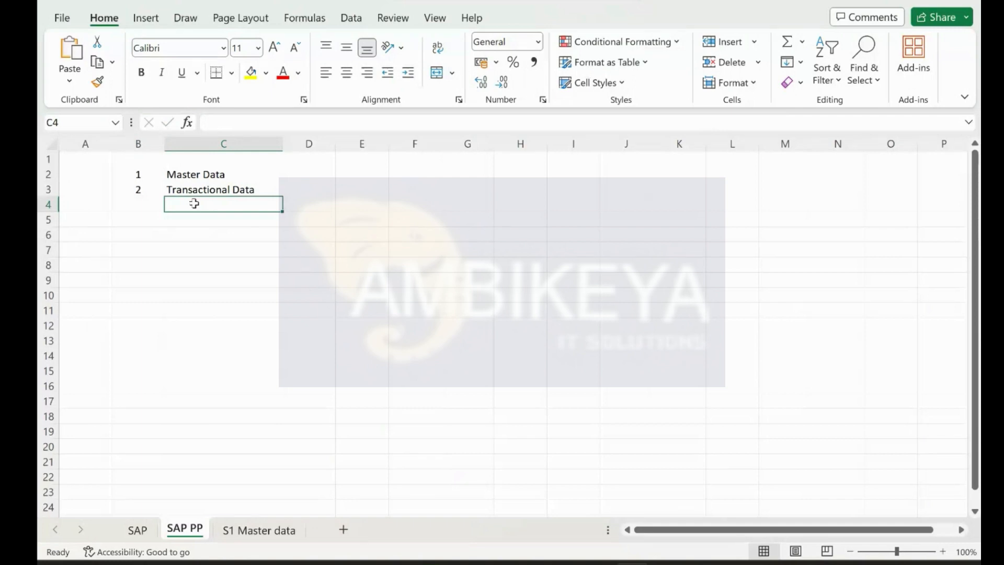
Enter the heading PP Process Flow in cell H2.
click(527, 172)
text(PP)
key(Return)
click(527, 172)
double_click(527, 172)
text(Process Flow)
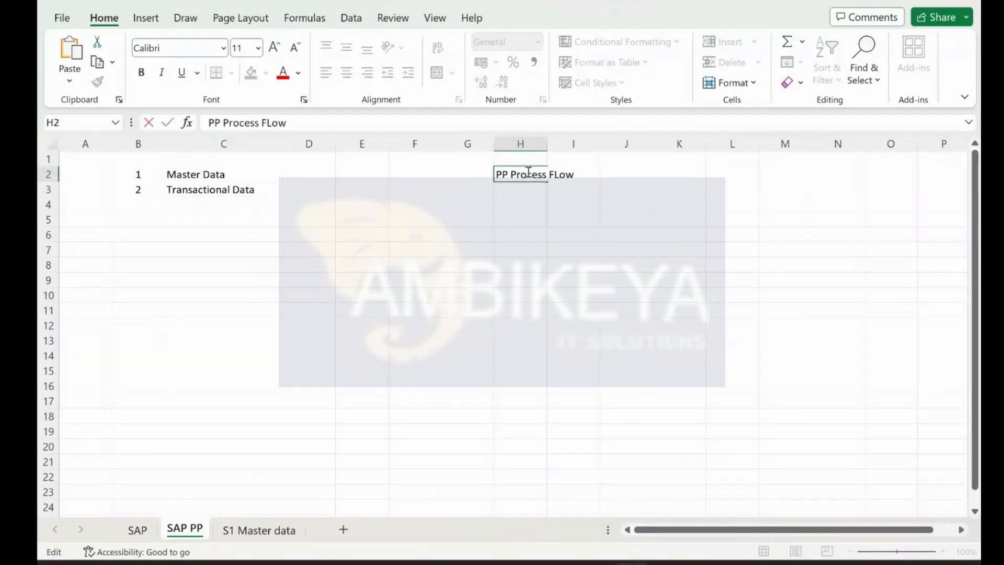
key(Return)
Widen column H to about four times its width and centre the heading in H2.
drag(542, 145, 699, 144)
click(619, 170)
click(347, 72)
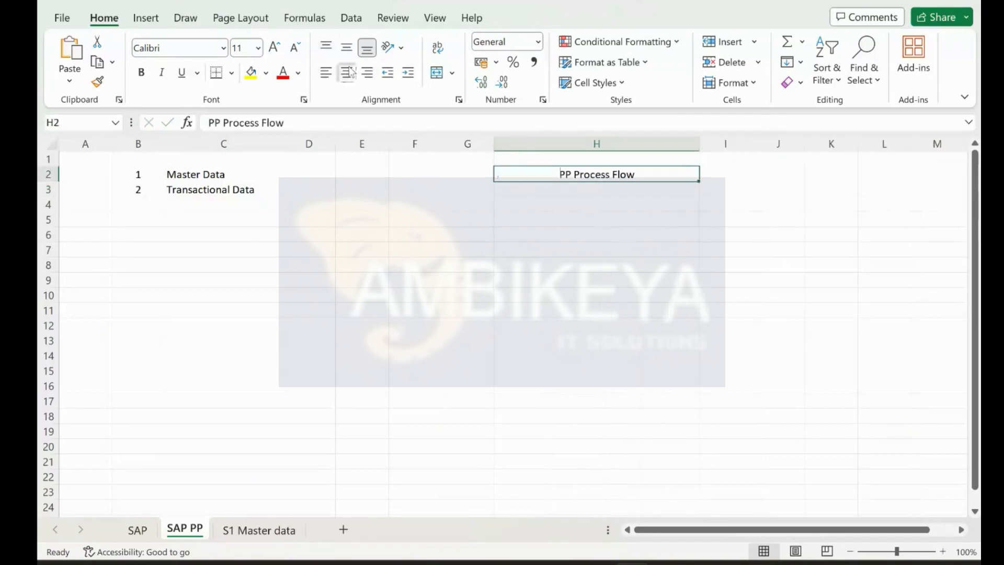
List the first two process steps in G4:H5, 1 Planned Order and 2 Production Order.
click(479, 201)
key(Right)
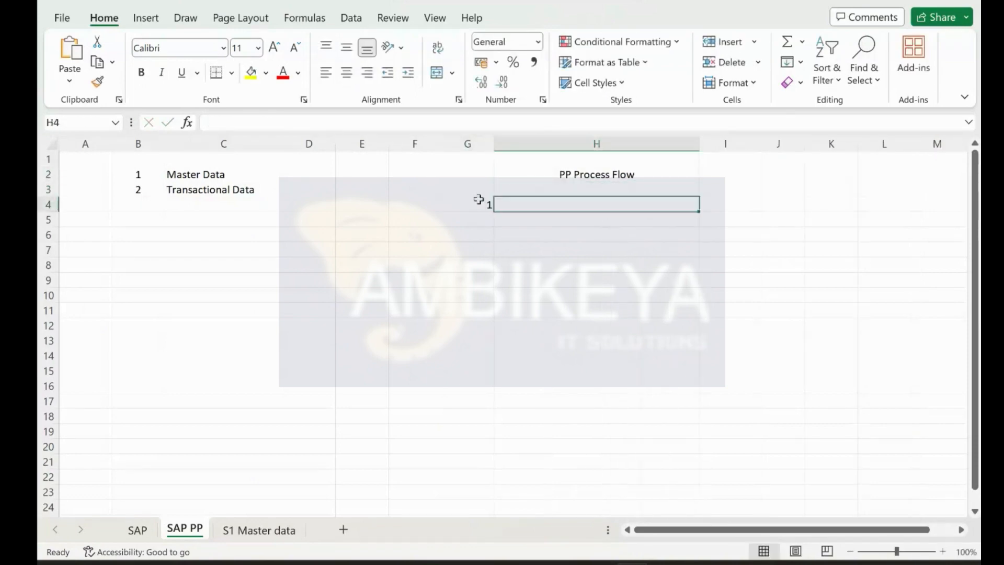
text(Planned Order)
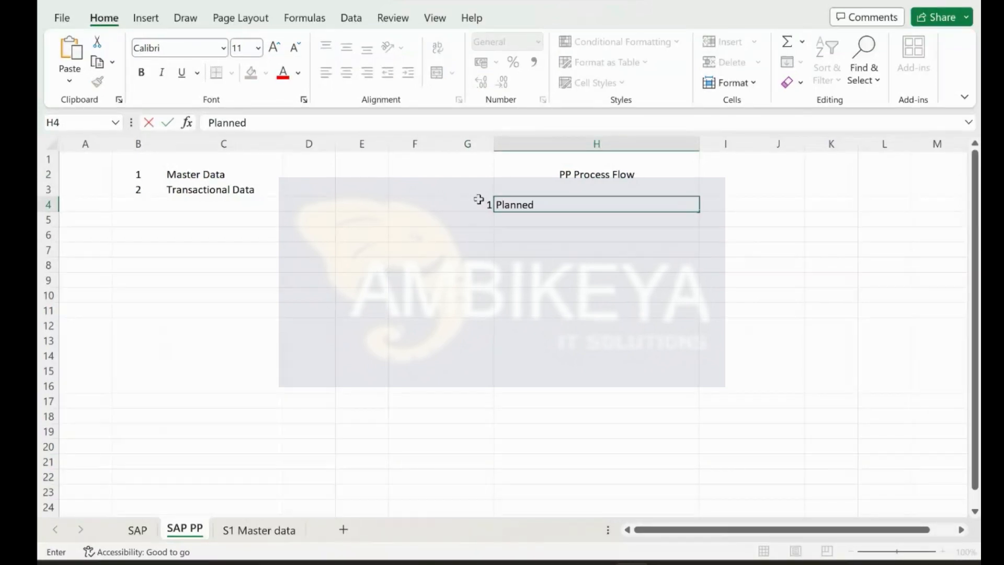
key(Return)
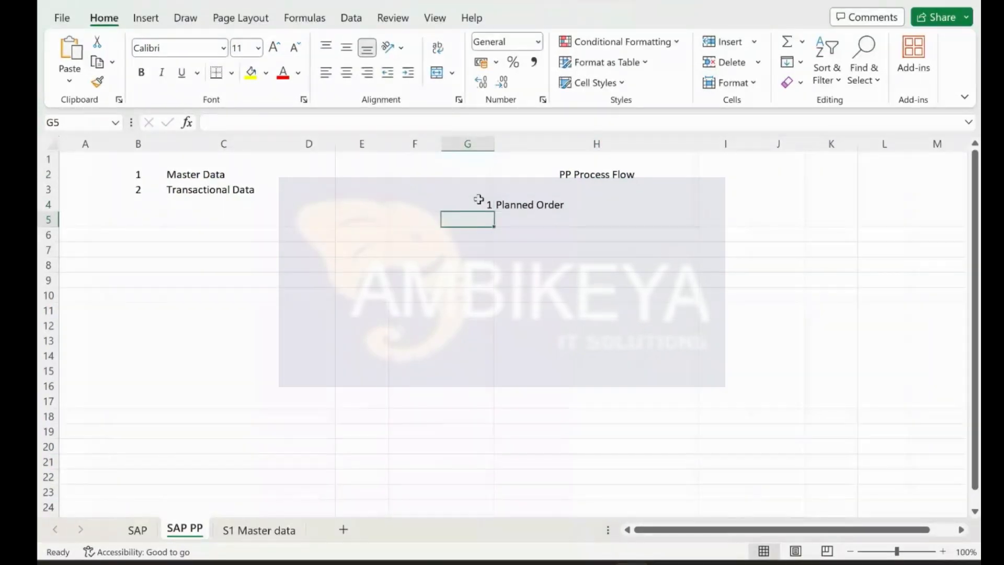
text(2)
key(Right)
text(Production)
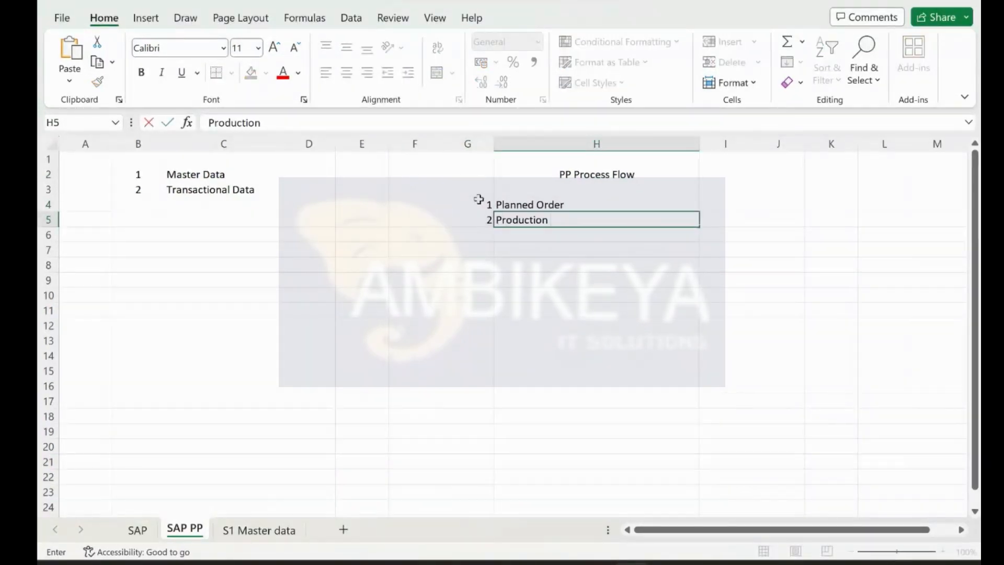
text( Order)
key(Return)
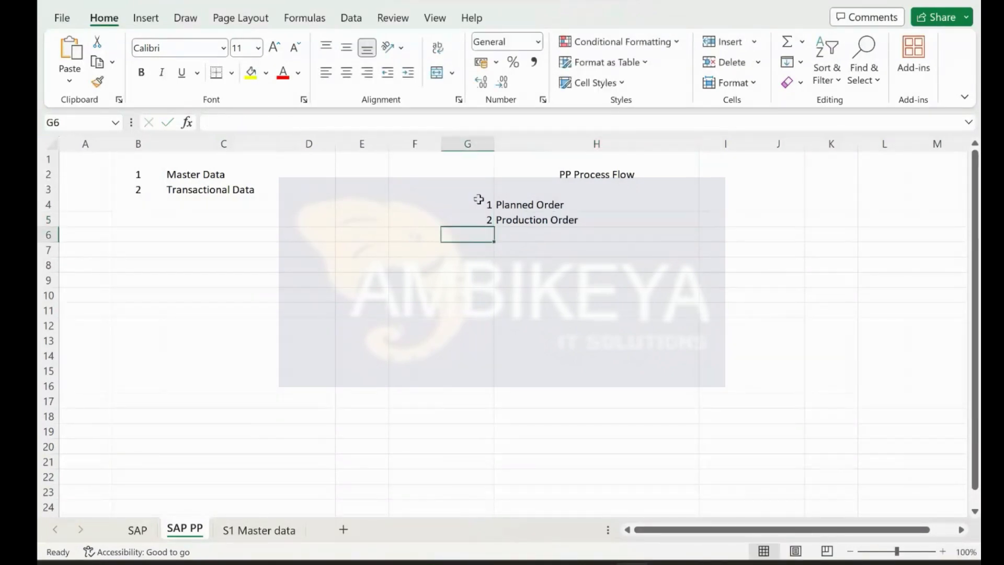
Add process step 3, Release the Production Order, in G6:H6.
text(3)
key(Tab)
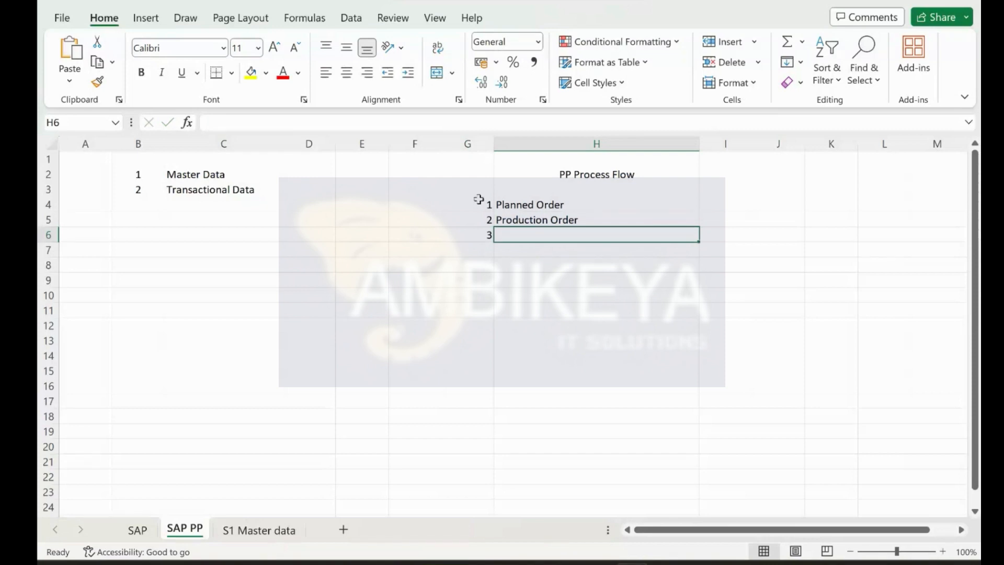
text(Release the )
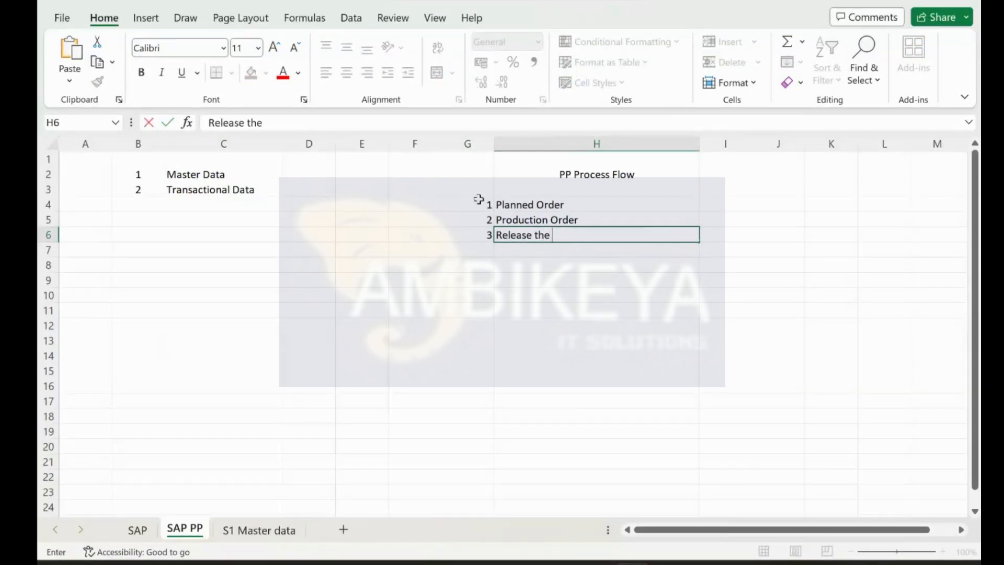
text(Production ORder)
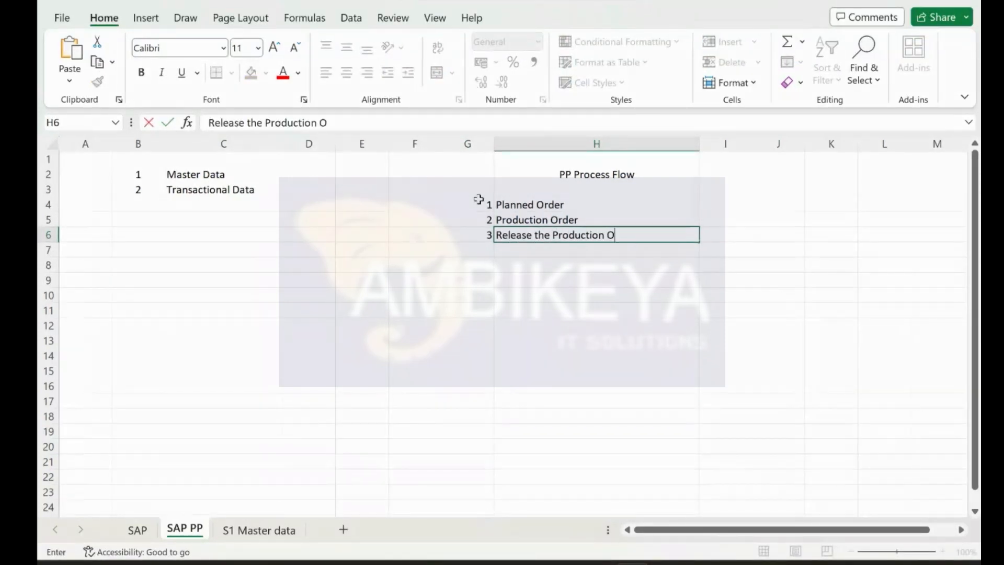
key(BackSpace)
key(BackSpace)
key(BackSpace)
text(rder)
key(Return)
Add process step 4 in row 7 with the text Capacity Planning & Material Planning.
text(4)
key(Tab)
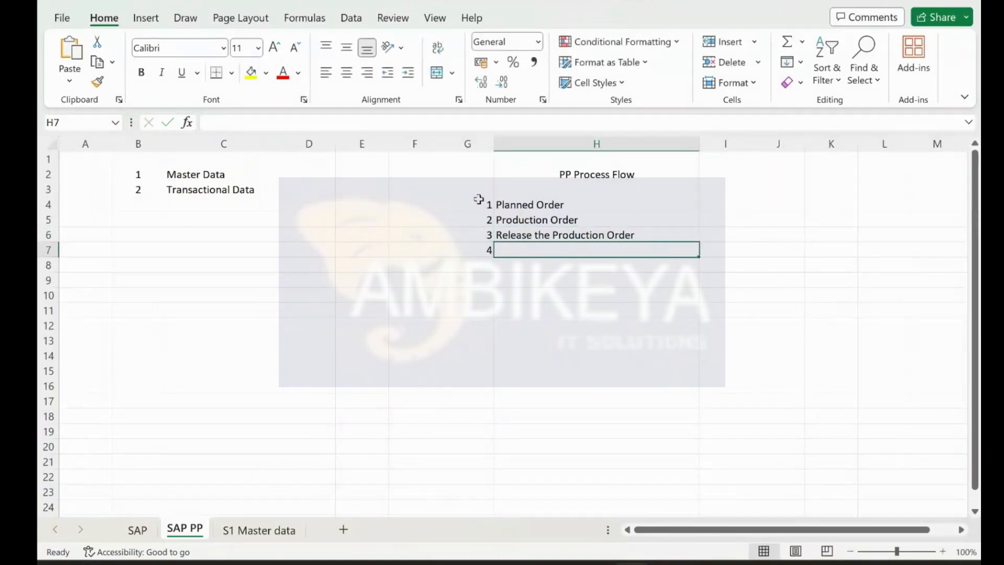
text(Ca)
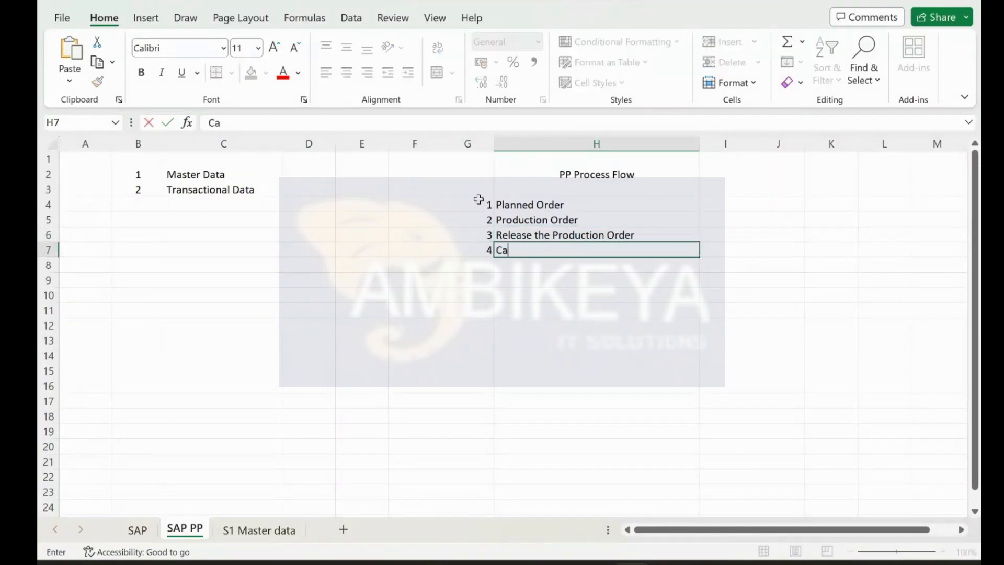
text(pacity Plannin)
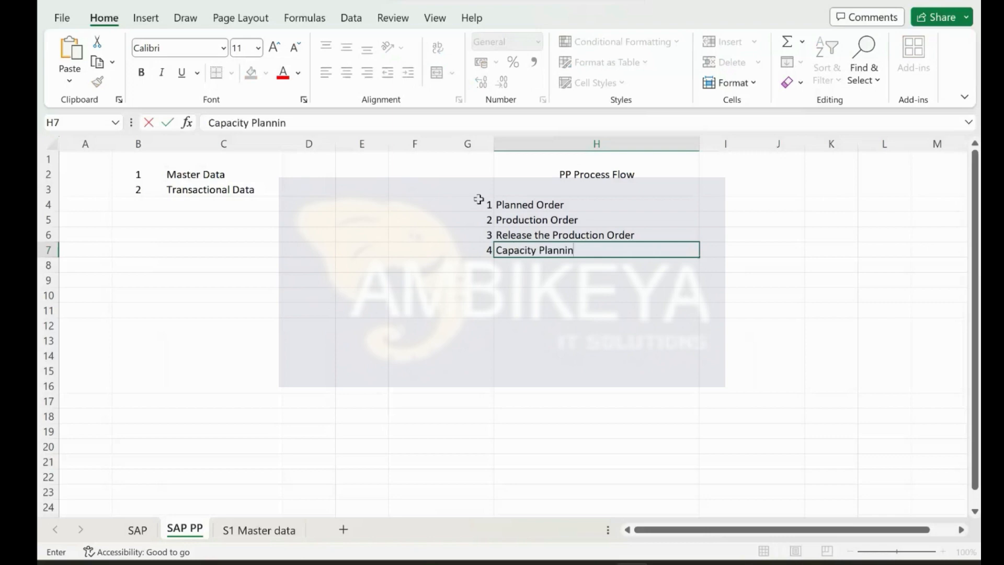
text(g & Ma)
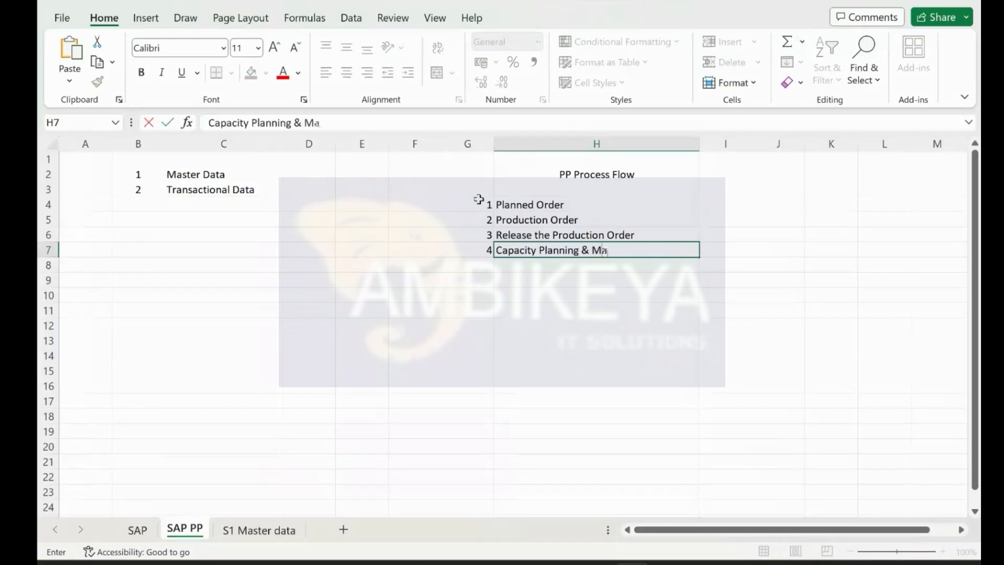
text(terial Planning)
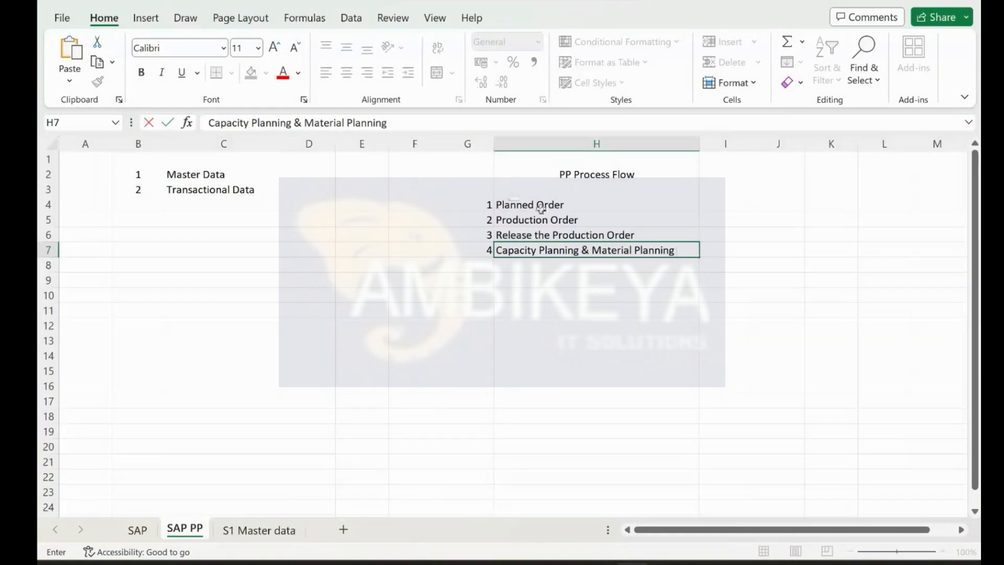
Reword process step 4 in H7 to Capacity & Material Availability Check.
double_click(556, 250)
key(Delete)
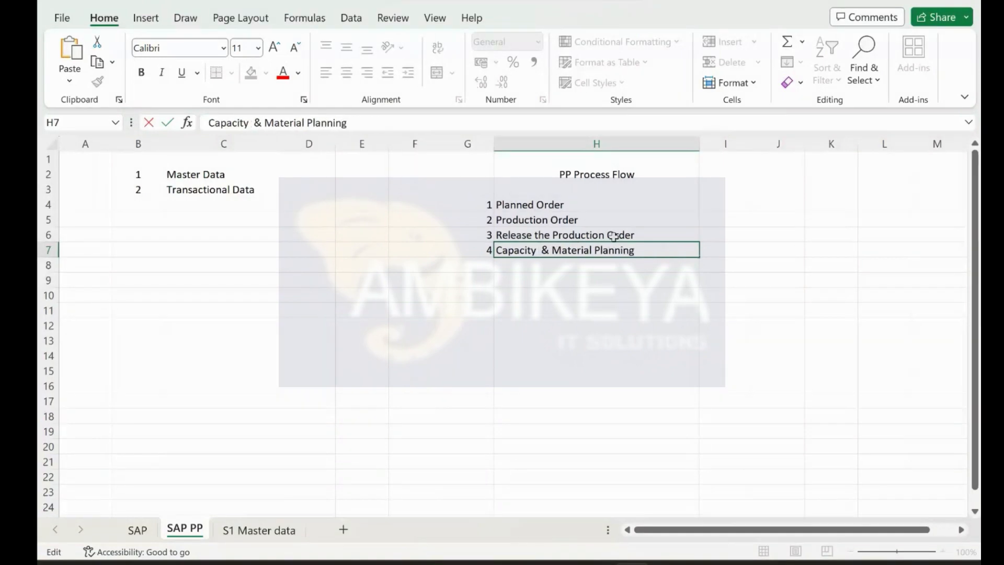
double_click(614, 249)
text(Avail)
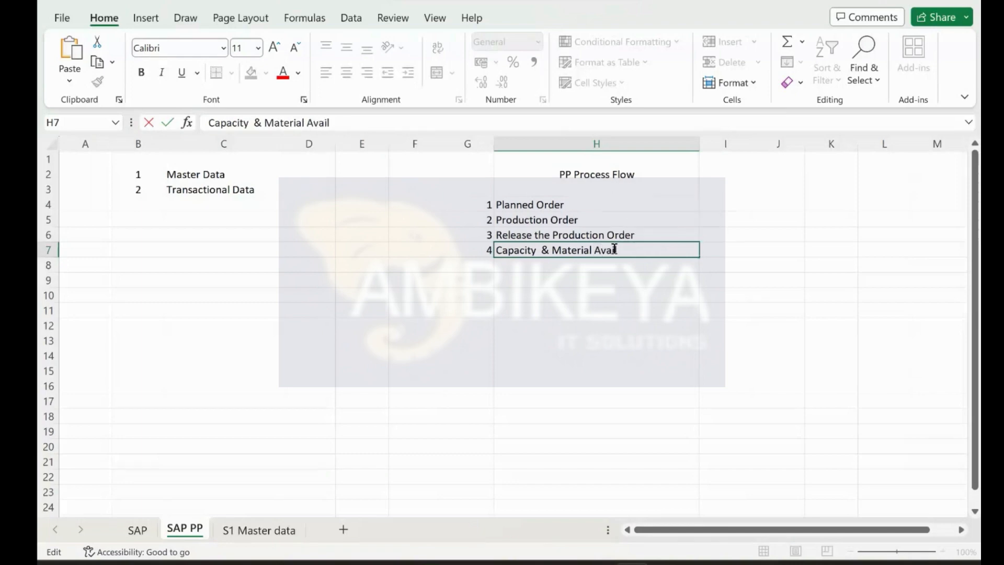
text(ability CHeck)
key(BackSpace)
key(BackSpace)
key(BackSpace)
key(BackSpace)
text(jec)
key(BackSpace)
key(BackSpace)
key(BackSpace)
text(heck)
key(Return)
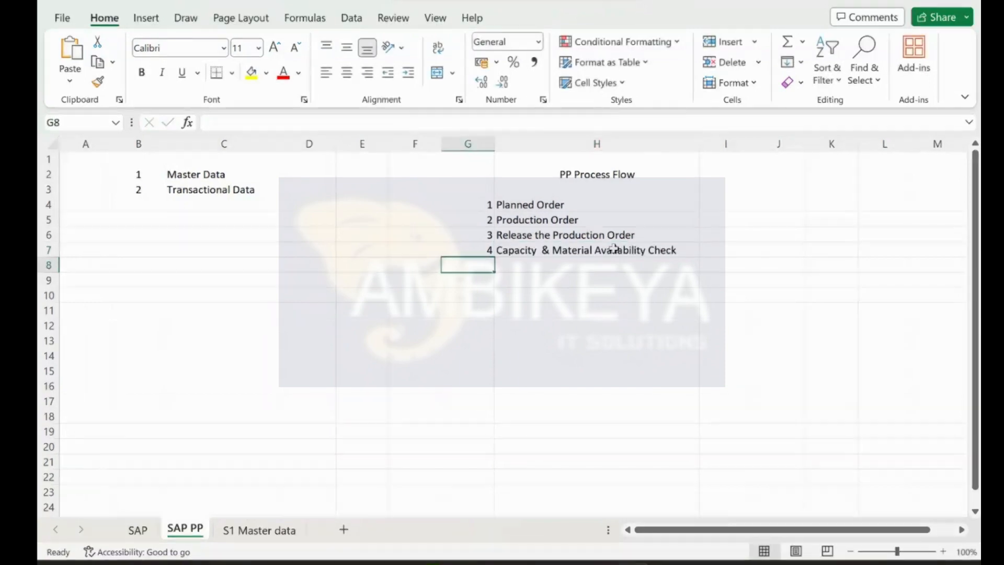
Add process step 5, Production Execution, in G8:H8 and enter the number 6 in G9.
text(5)
key(Tab)
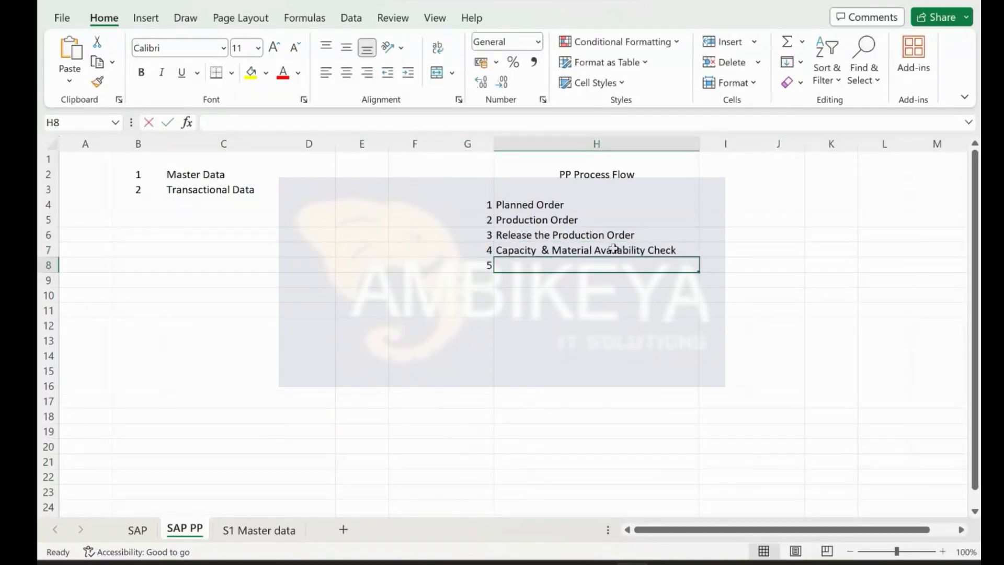
text(Production Ex)
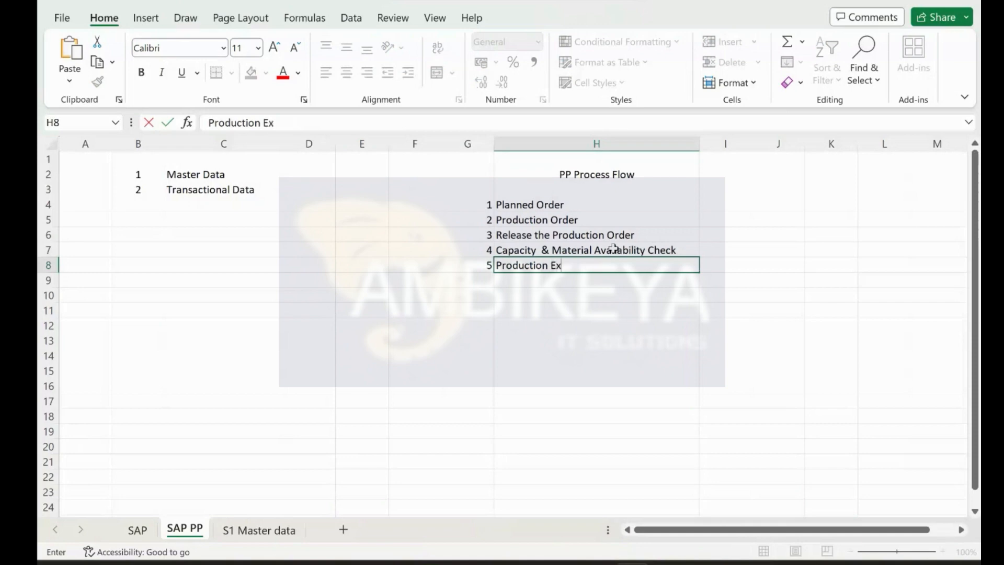
text(ecution)
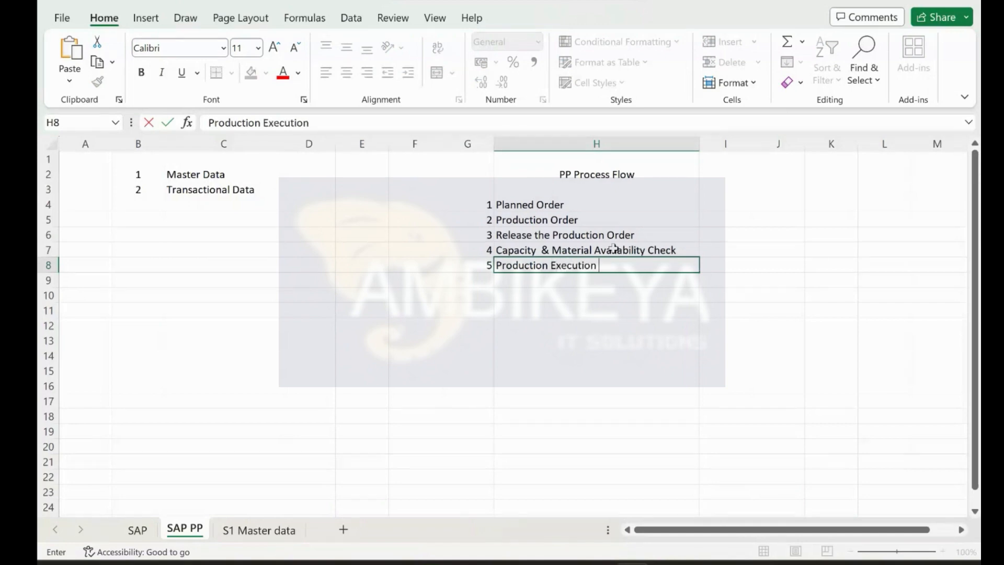
key(BackSpace)
text(n)
key(Return)
key(Left)
text(6)
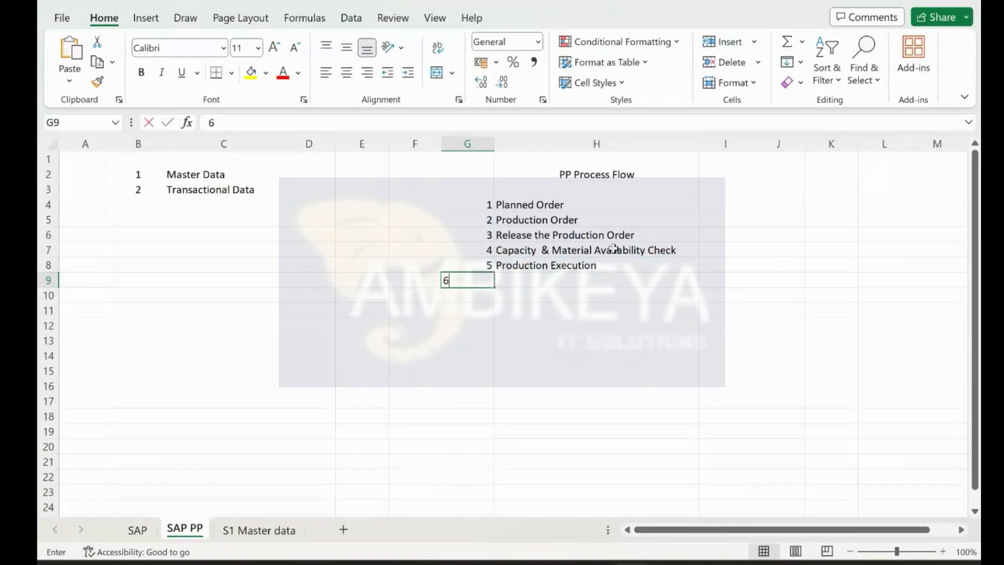
key(Tab)
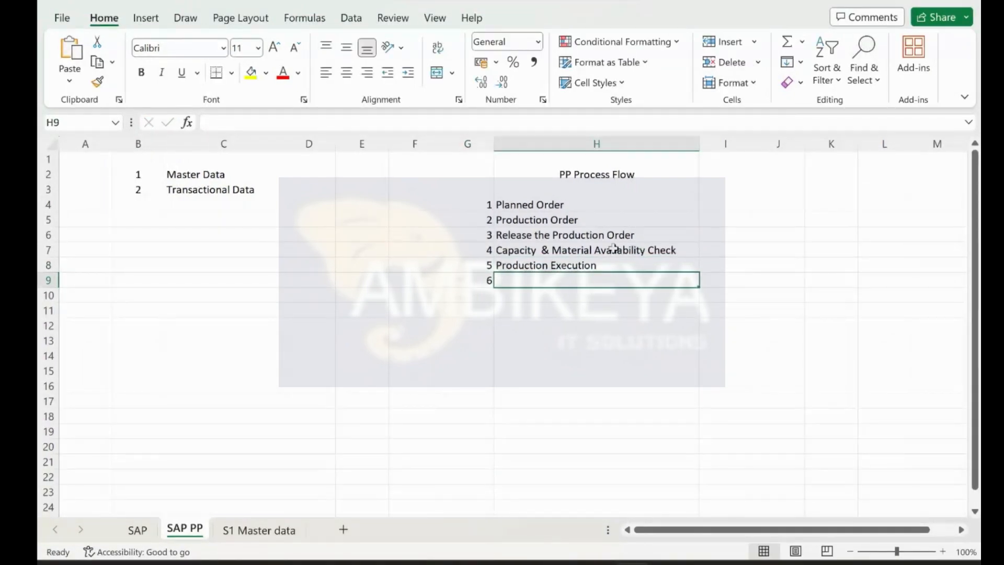
text(Production)
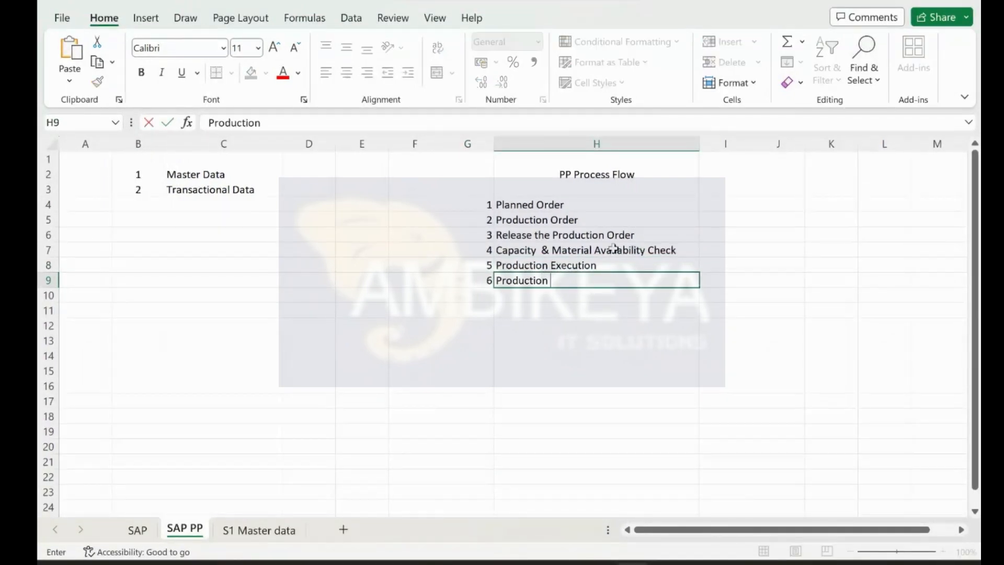
key(BackSpace)
key(BackSpace)
key(BackSpace)
key(BackSpace)
key(BackSpace)
key(BackSpace)
key(BackSpace)
key(BackSpace)
key(BackSpace)
key(BackSpace)
key(BackSpace)
text(P)
key(BackSpace)
Enter FG moves to IM / WHs in H9 as the text of process step 6.
text(FG moves)
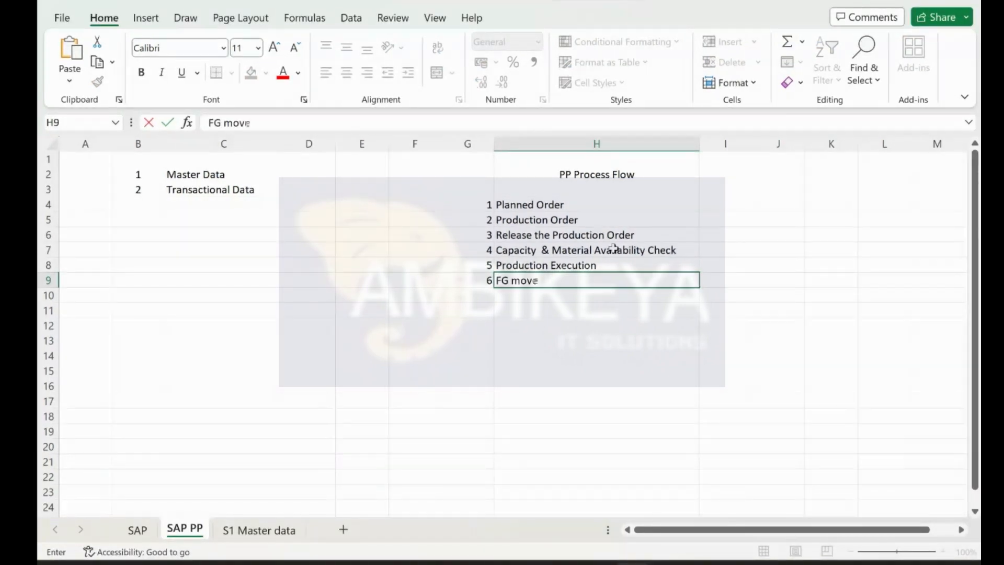
text( to IM / )
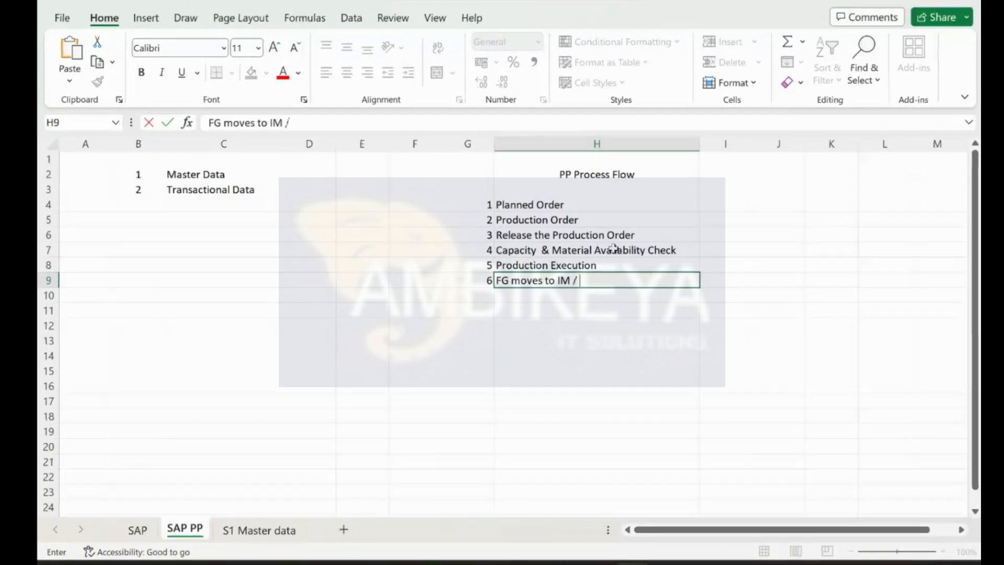
text(WHs)
key(Return)
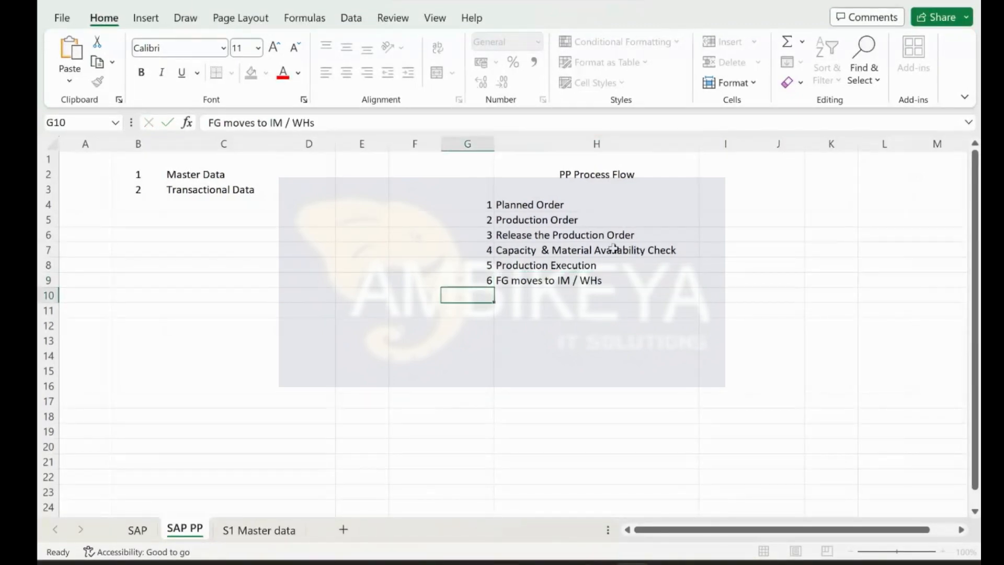
Add process step 7, Production Order Closure, in G10:H10.
text(7)
key(Tab)
text(Pr)
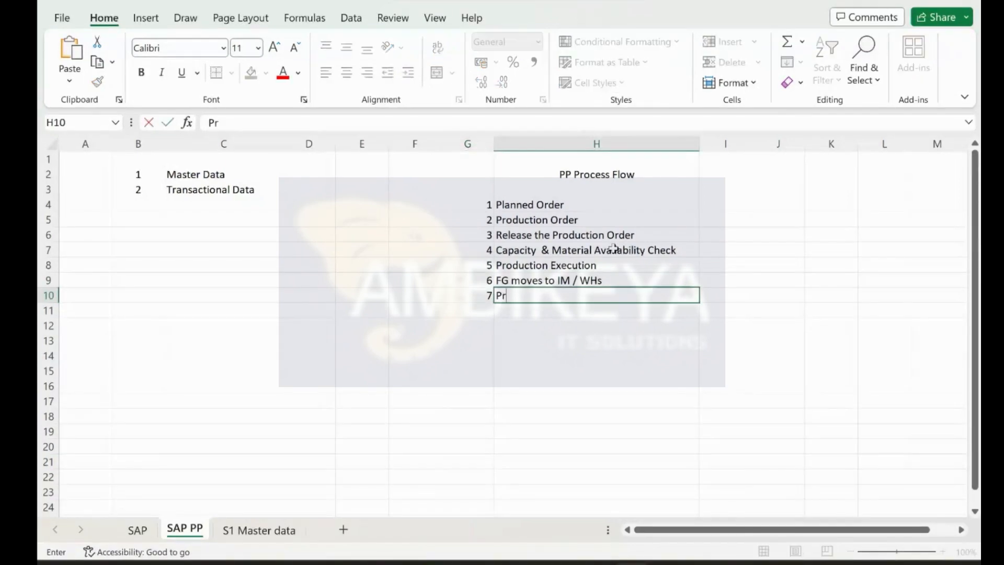
text(oduction Order)
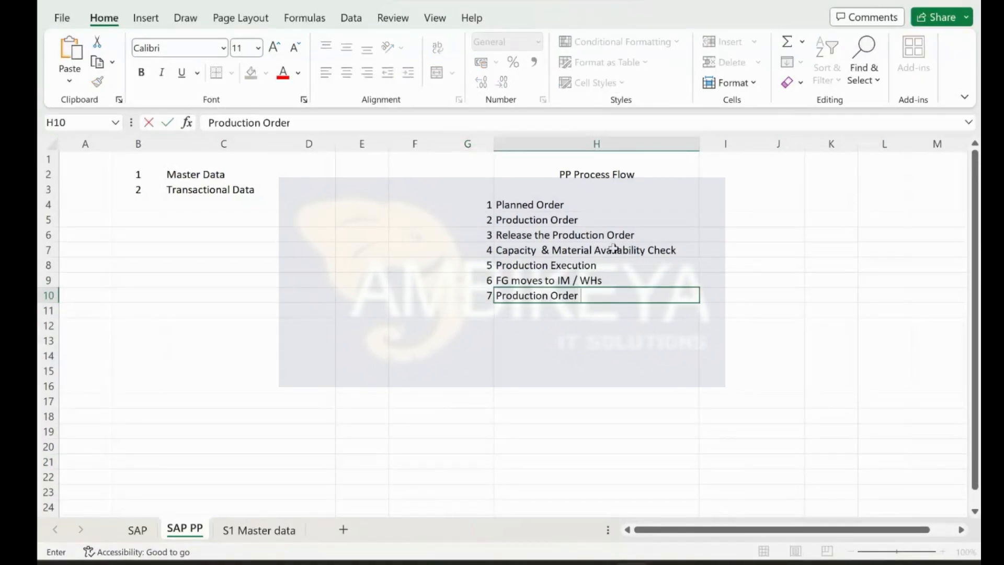
text( CLosure)
key(BackSpace)
key(BackSpace)
key(BackSpace)
key(BackSpace)
key(BackSpace)
key(BackSpace)
text(losure)
key(Return)
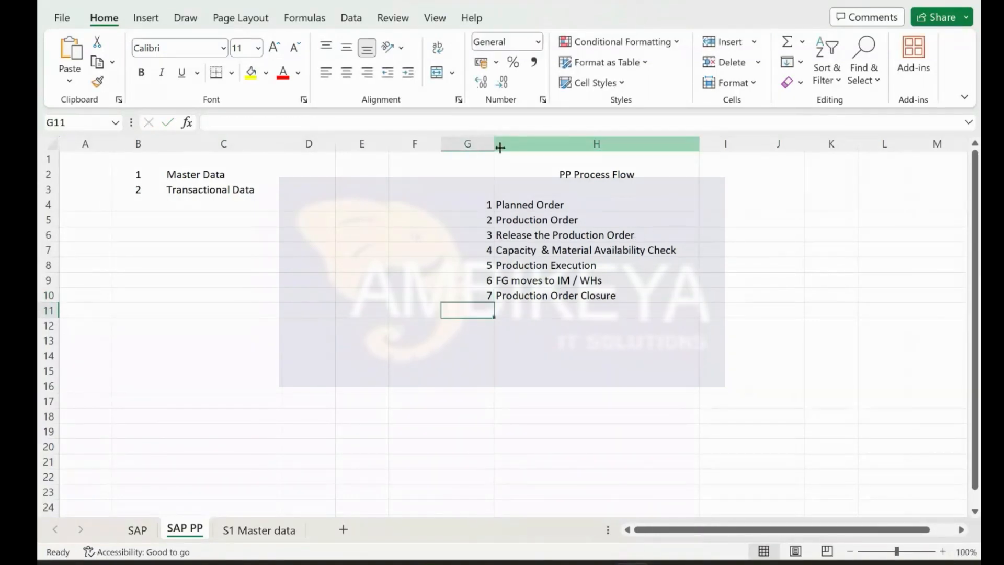
Centre the contents of column G horizontally and align them to the middle vertically.
click(477, 144)
click(346, 72)
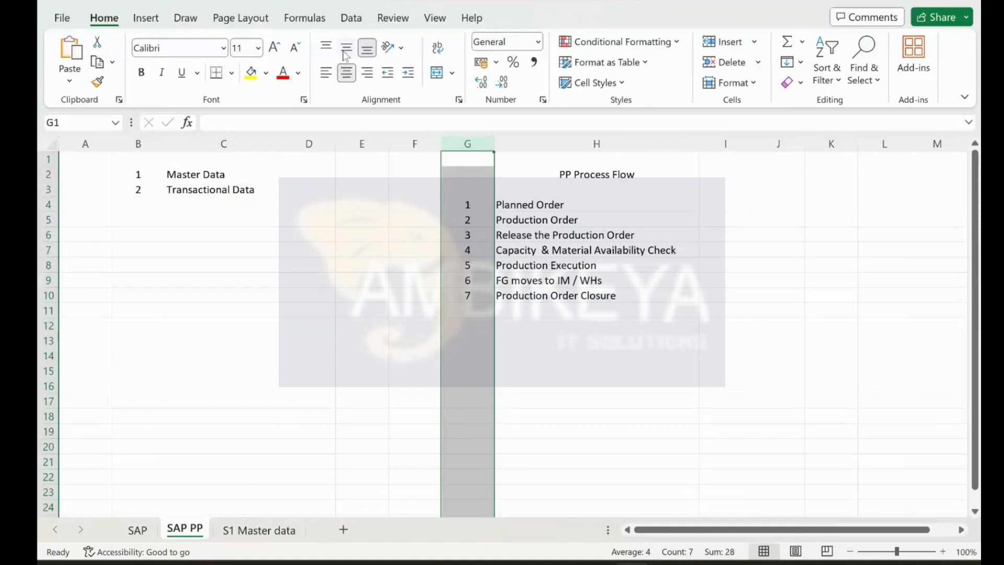
click(346, 47)
click(600, 247)
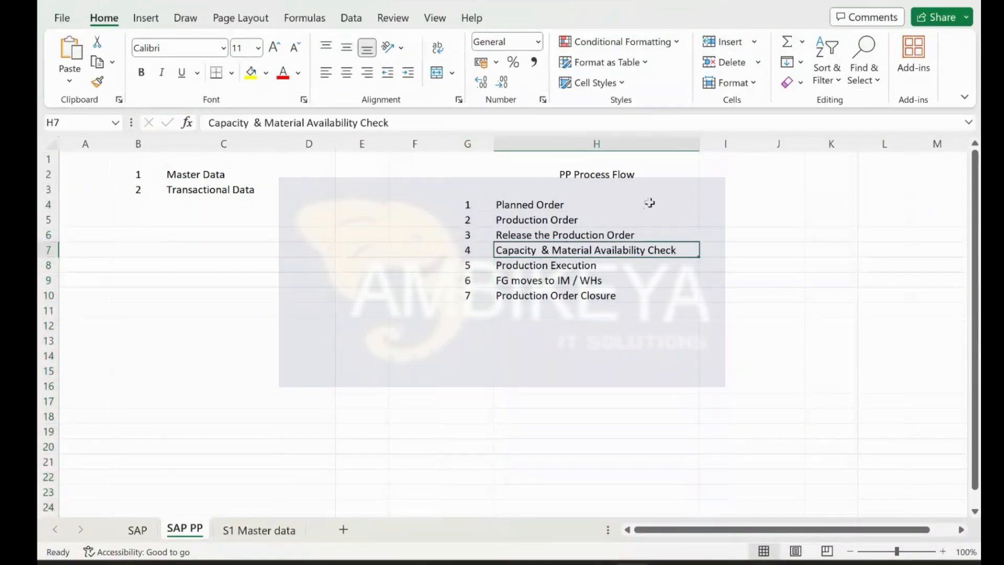
Make the PP Process Flow heading in H2 bold and select the process steps in H4:H10.
click(619, 173)
key(ctrl+b)
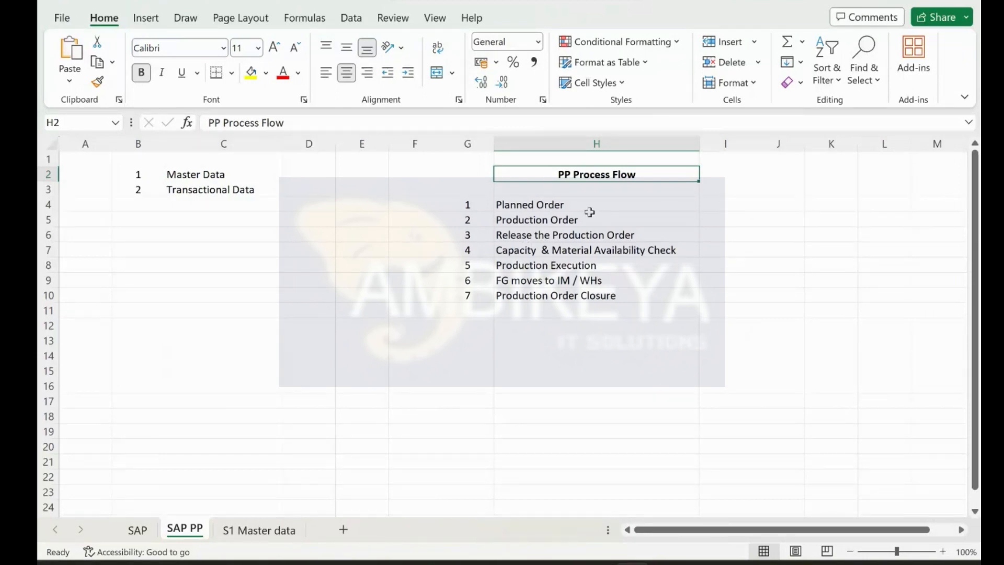
drag(577, 210, 585, 296)
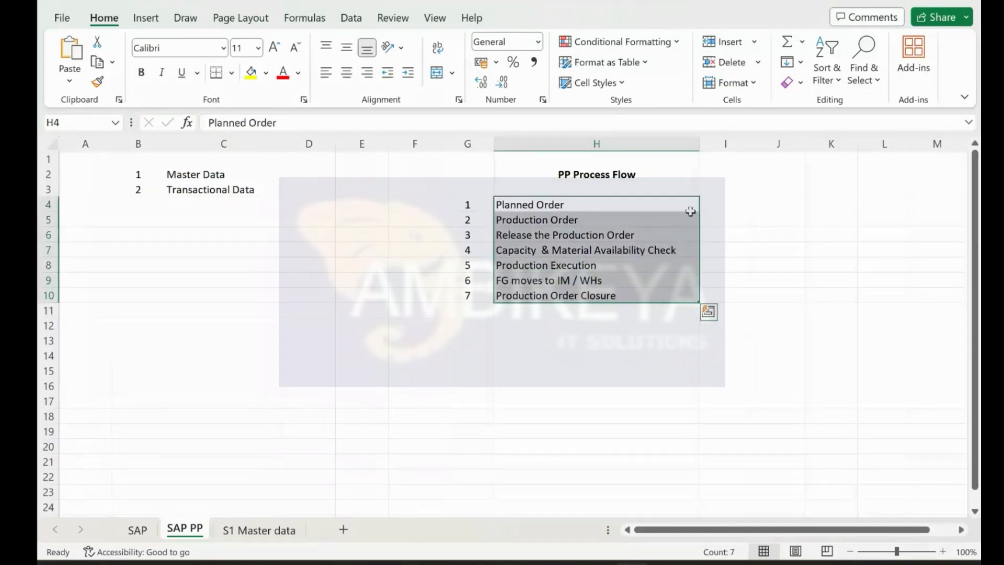
Enter FG, Components in I4 beside Planned Order and widen column I to fit the text.
click(717, 206)
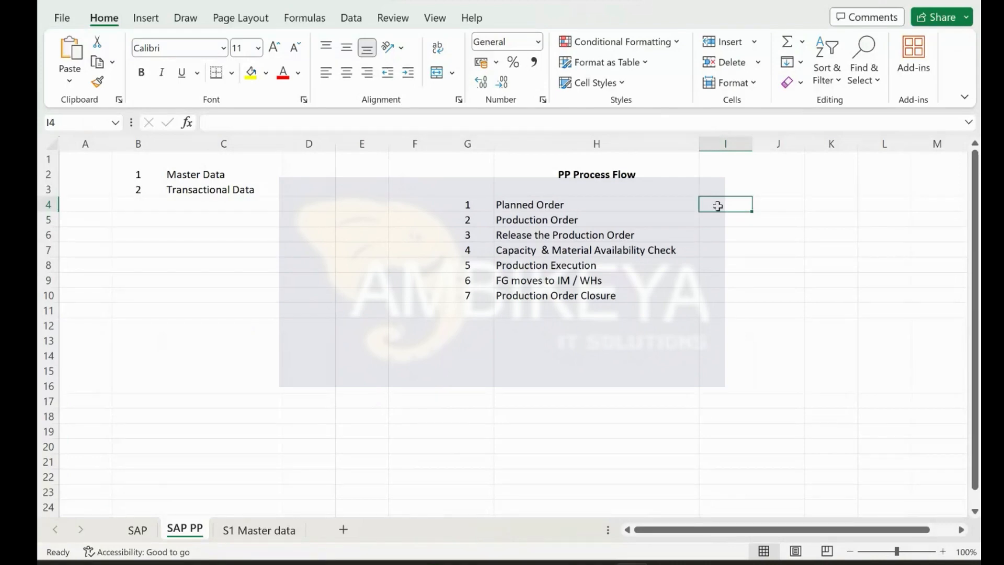
text(FG,)
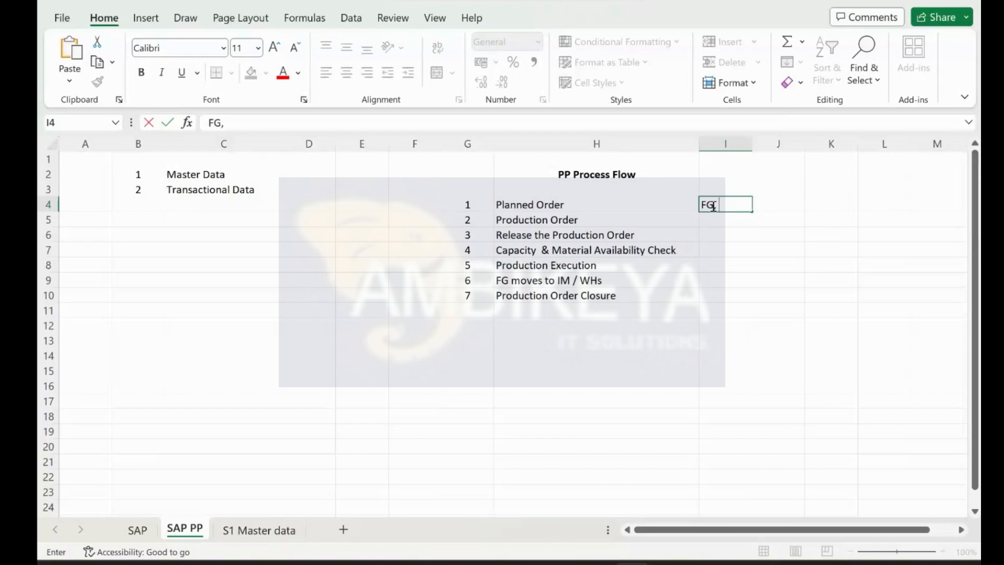
text(COM)
key(BackSpace)
key(BackSpace)
key(BackSpace)
text(Components,)
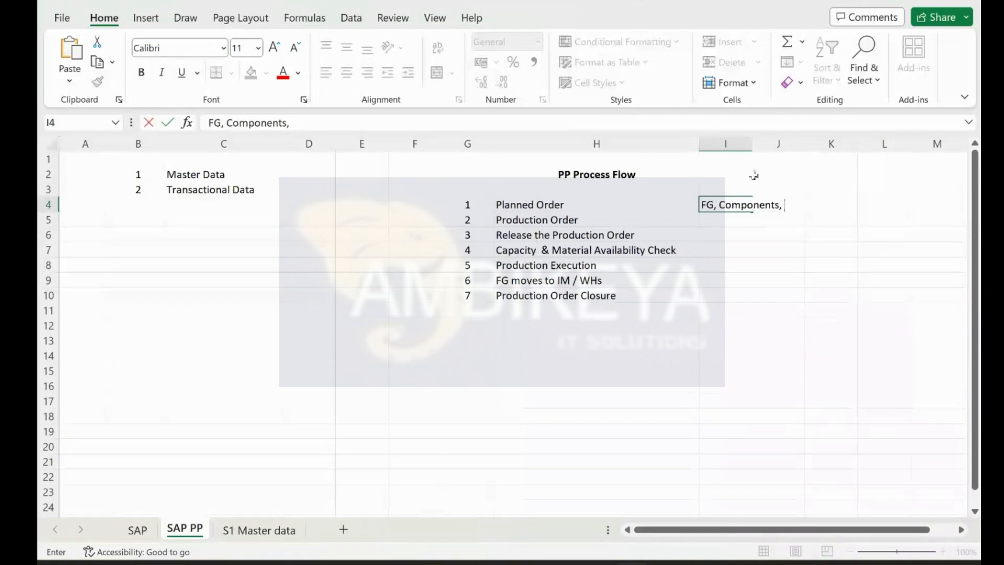
key(BackSpace)
key(BackSpace)
key(Return)
drag(752, 144, 817, 159)
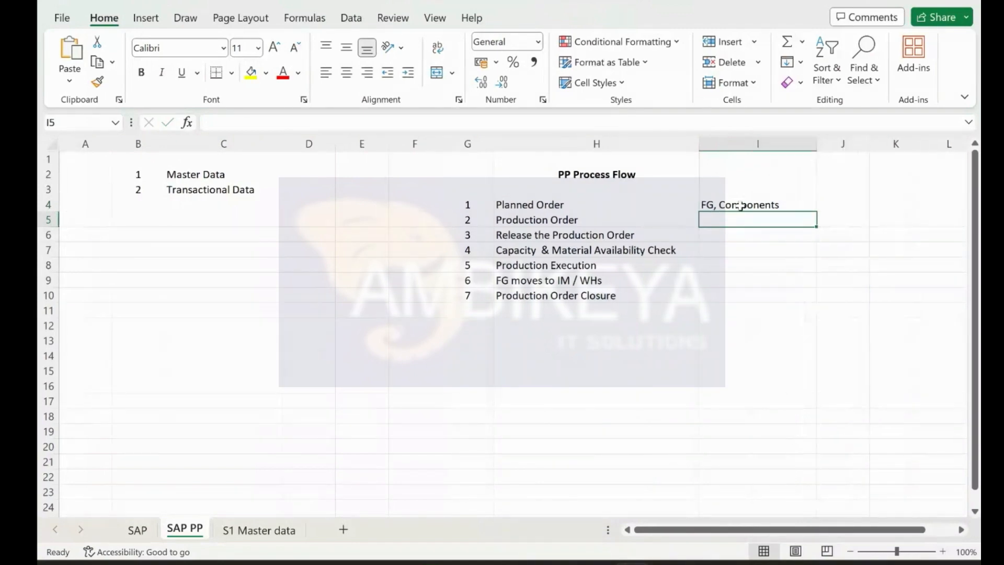
Extend the entry in I4 so that it reads FG, Components, BOM.
double_click(779, 204)
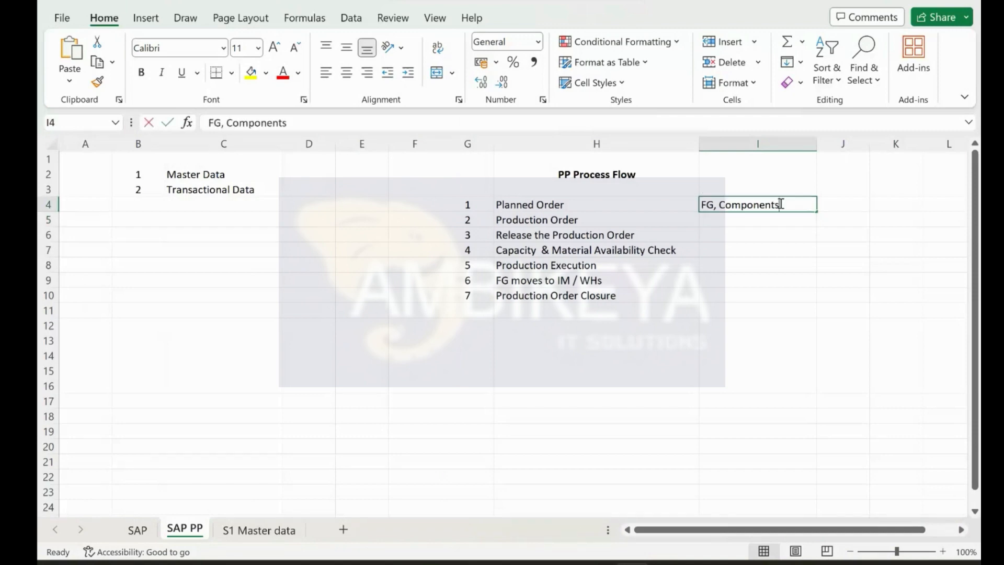
text(,)
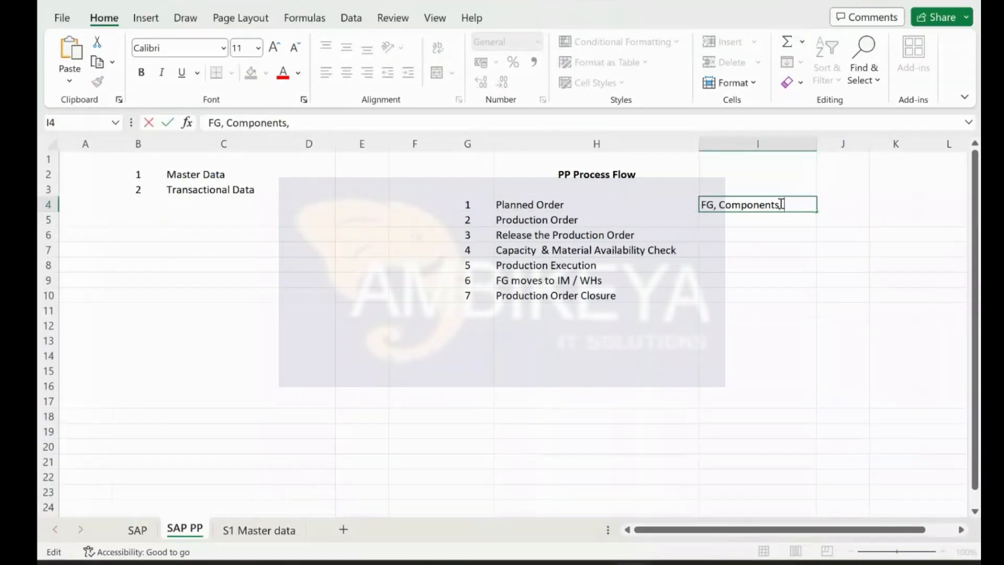
text( BOM)
key(Return)
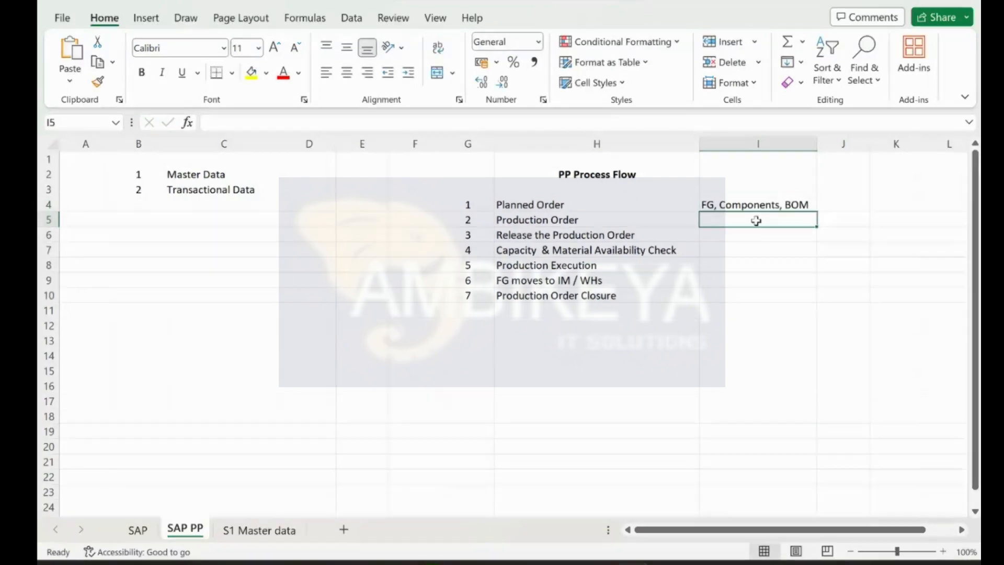
Enter Machines, Routing in I5 beside the Production Order step.
click(554, 220)
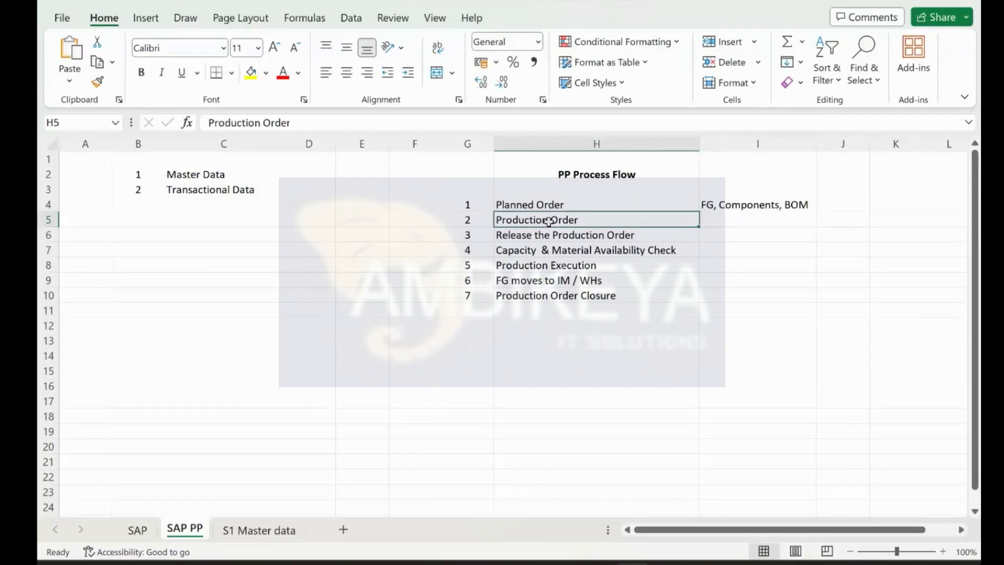
click(743, 223)
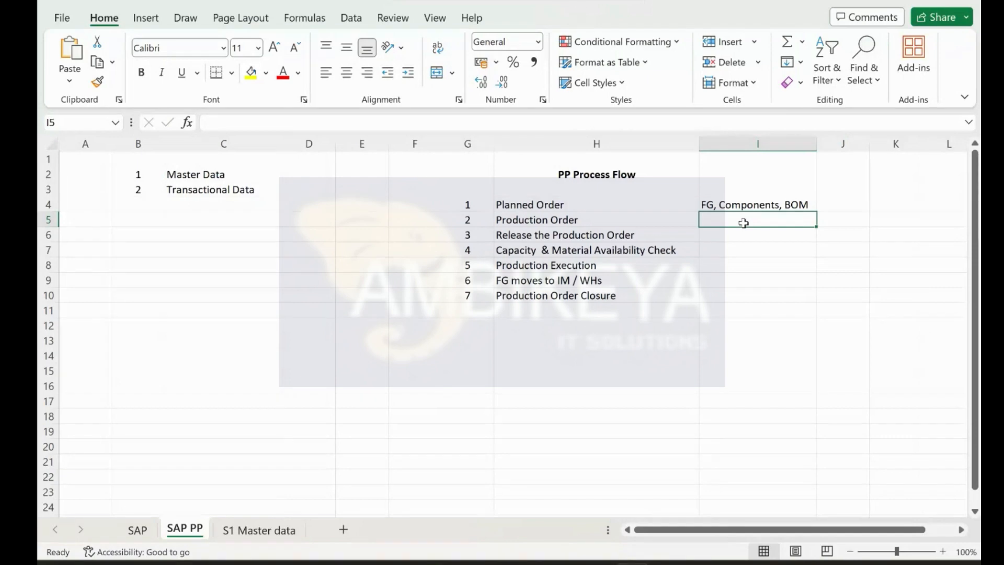
text(Machines,)
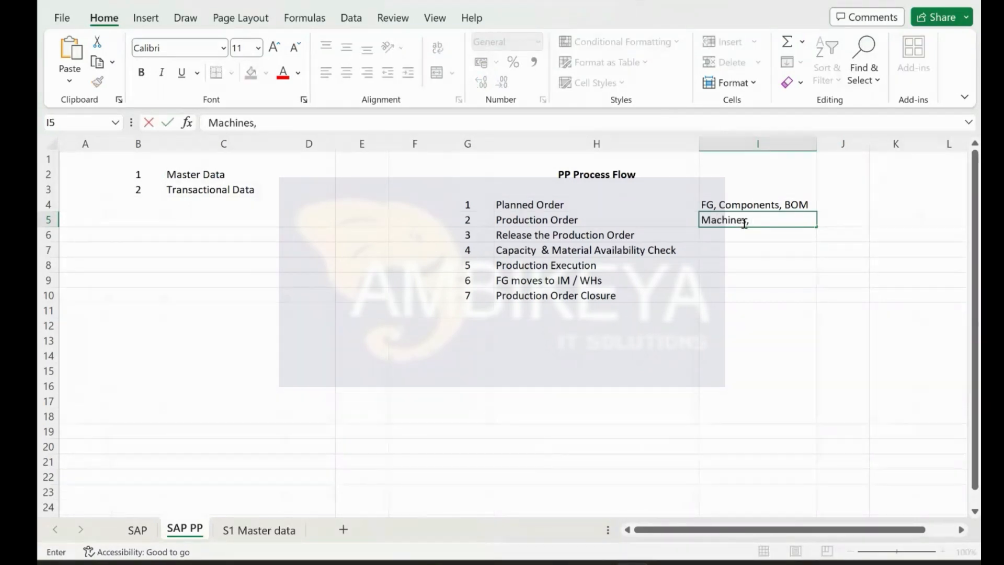
text( R)
key(BackSpace)
text(T)
key(BackSpace)
text(Rou)
text(ting)
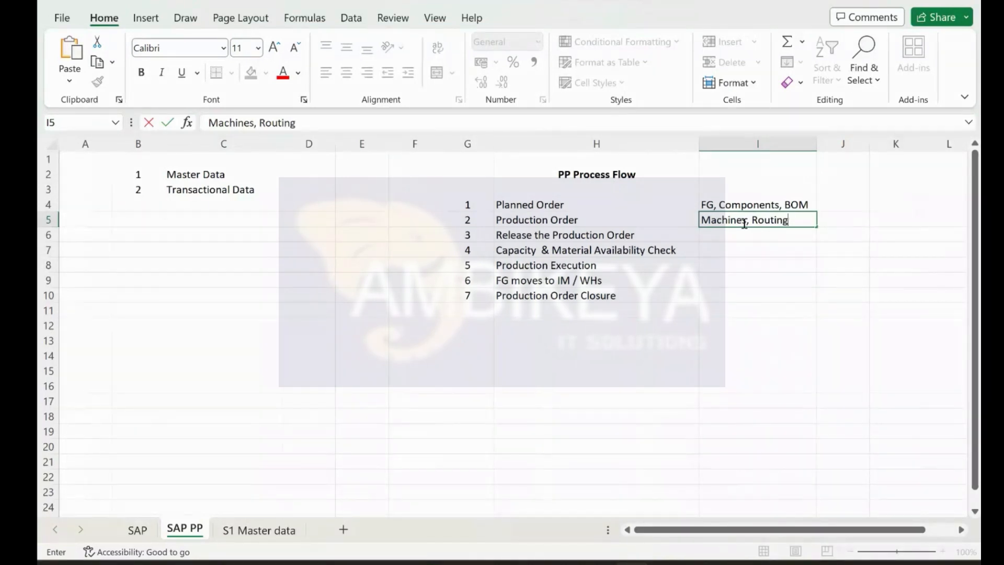
key(Return)
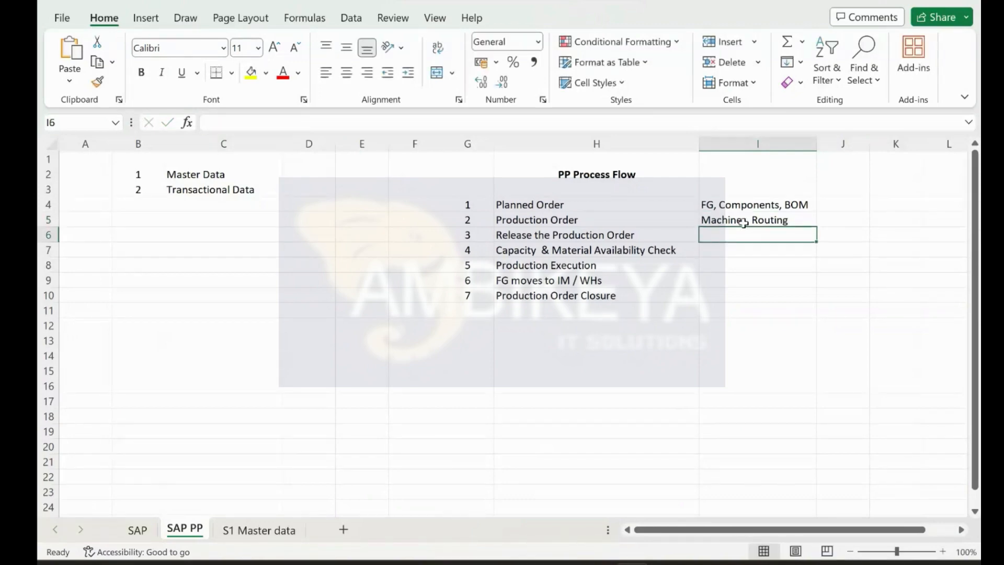
Add the heading Pre Requisites in I2 above the column I entries.
click(751, 205)
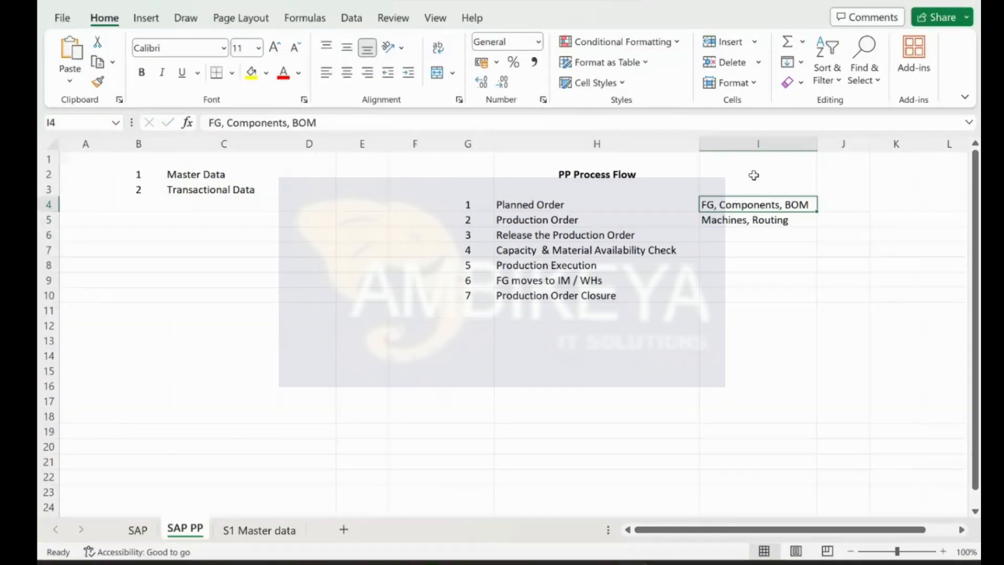
click(753, 175)
text(Pre Requisites)
key(Return)
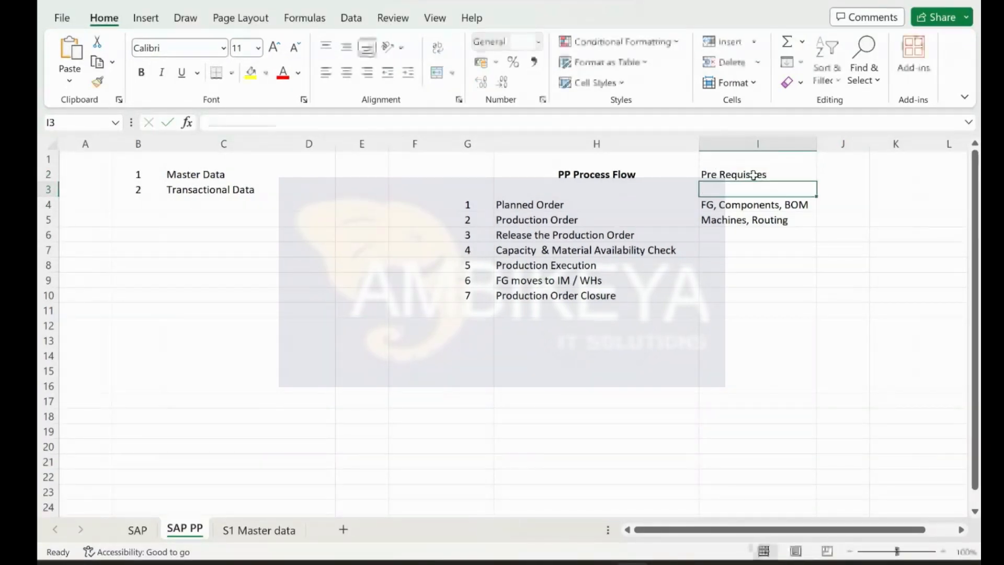
Copy Machines, Routing from I5 into I7 beside the Capacity & Material Availability Check step.
key(Down)
key(Down)
key(Down)
key(Down)
key(Up)
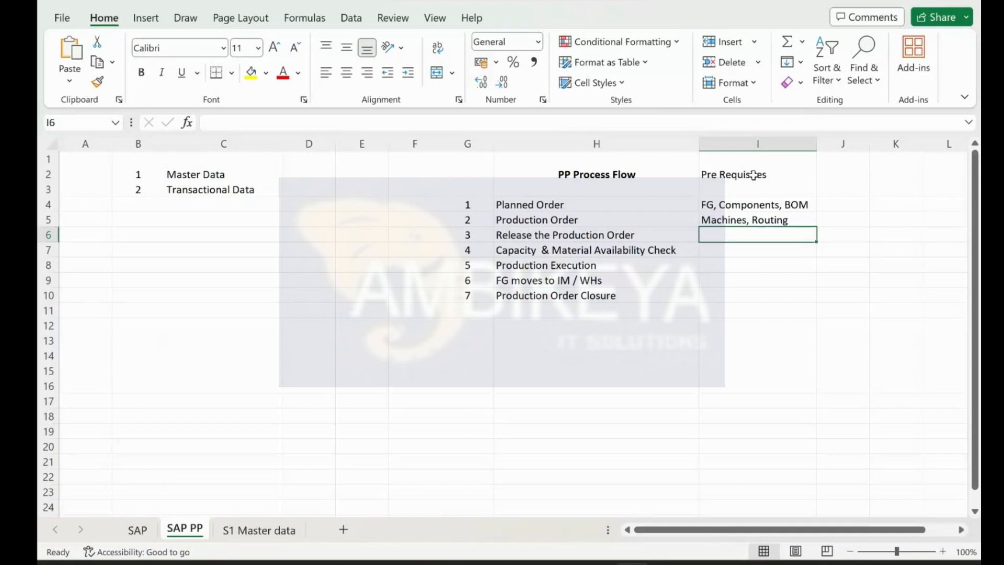
click(540, 249)
click(703, 249)
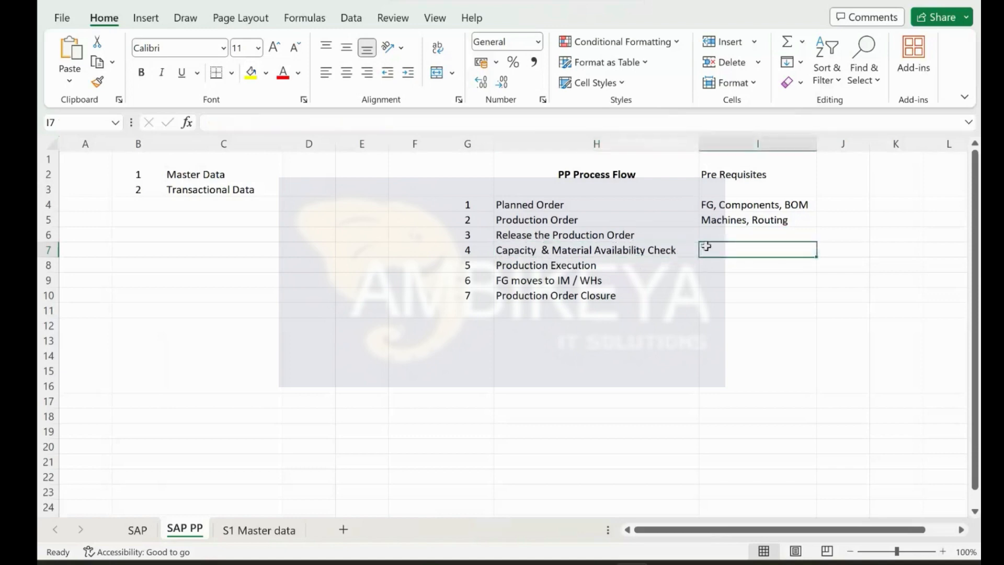
click(722, 220)
key(ctrl+c)
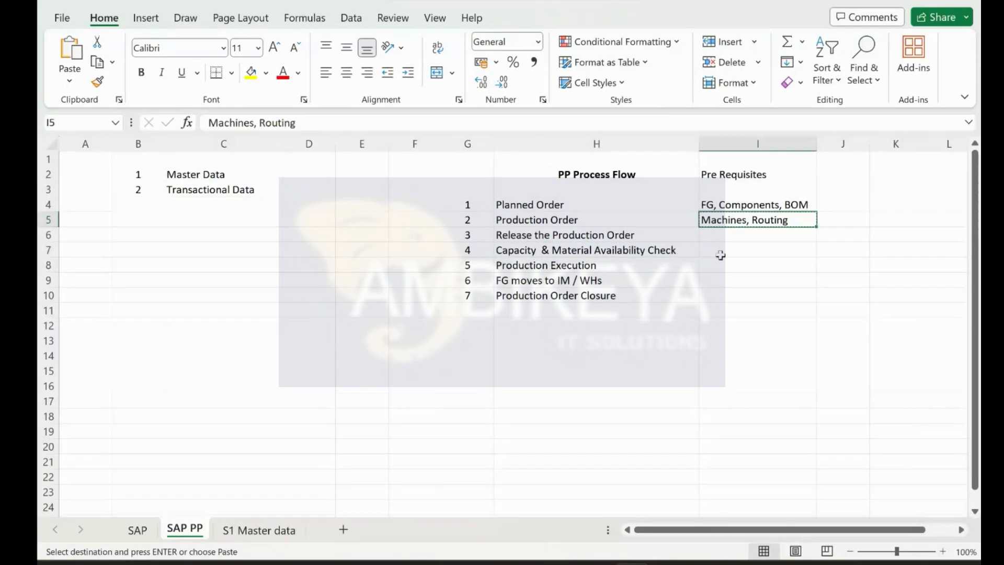
click(722, 252)
key(ctrl+v)
key(Escape)
Enter WHs, Sloc, Plant, in I8 beside the Production Execution step.
click(544, 265)
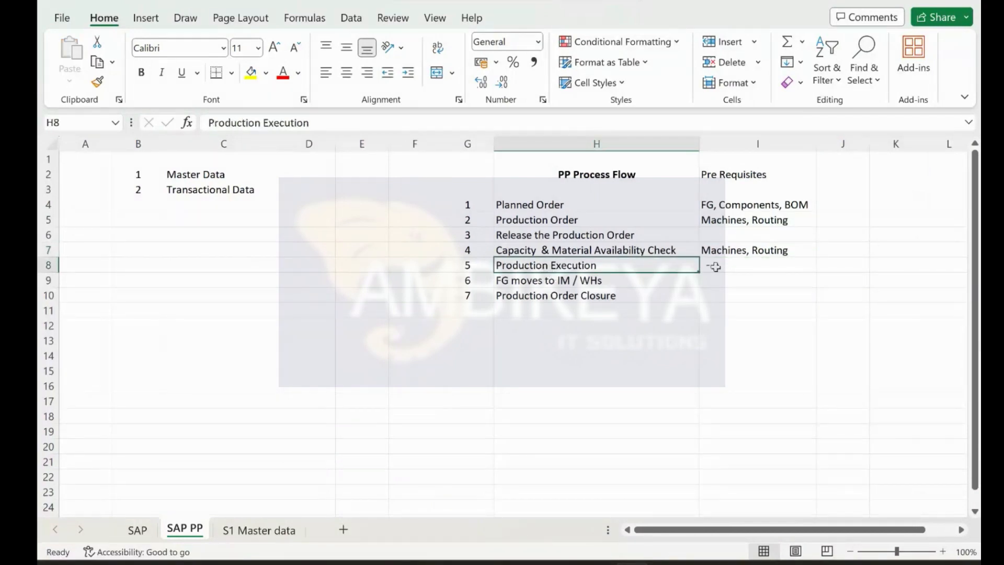
click(715, 268)
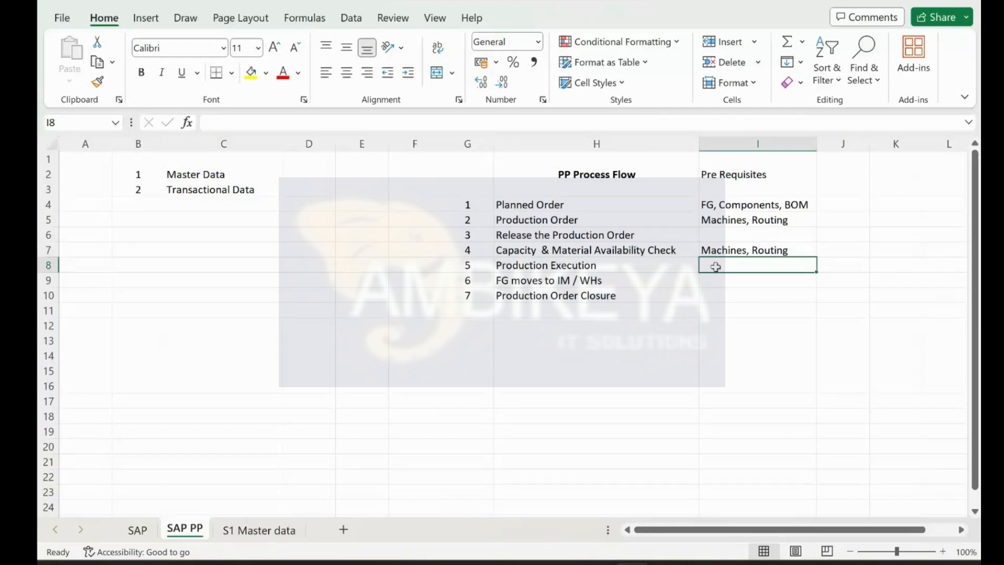
text(W/Hs)
key(BackSpace)
key(BackSpace)
key(BackSpace)
text(Hs,)
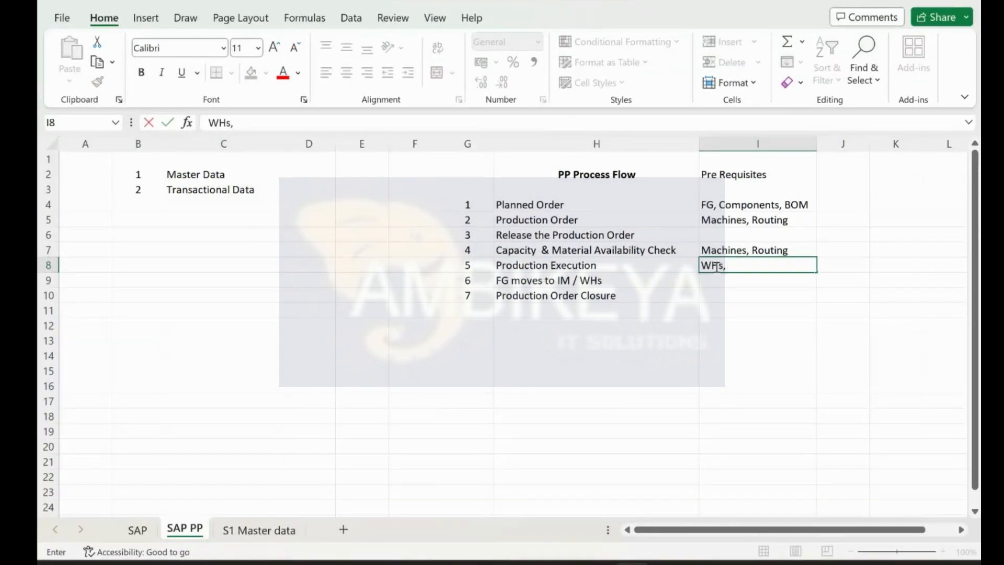
text( Sloc, Plant.)
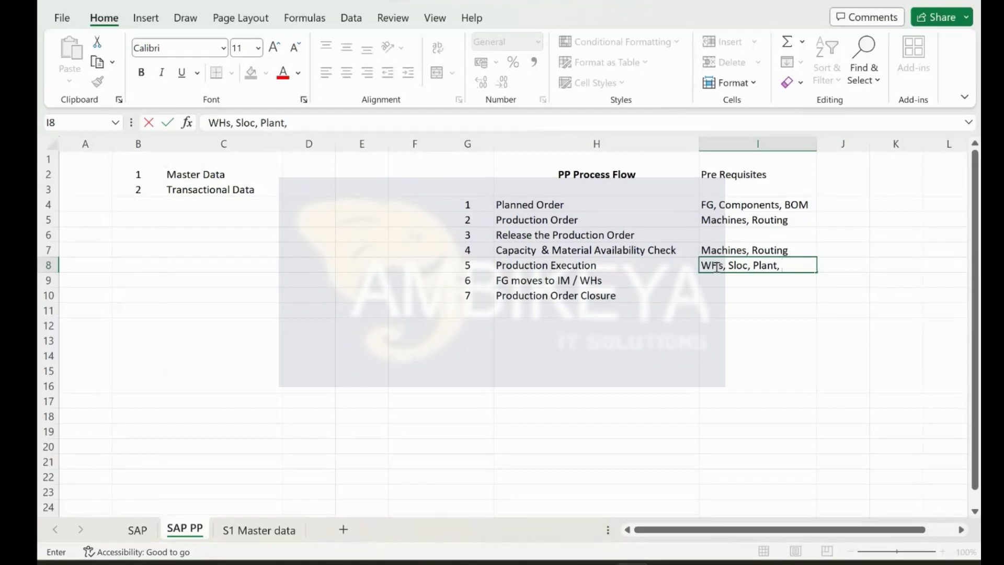
text(S)
key(BackSpace)
key(Tab)
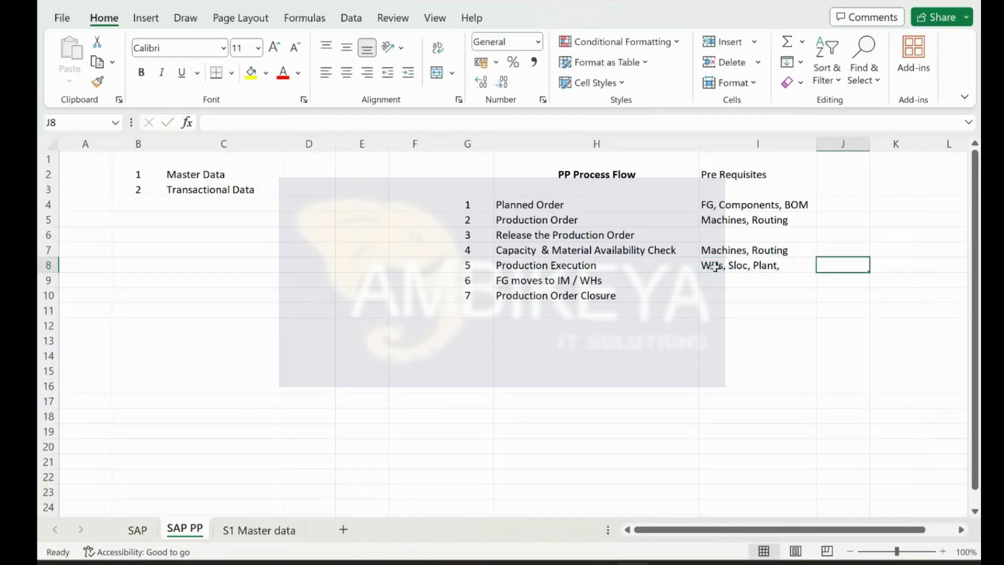
click(715, 266)
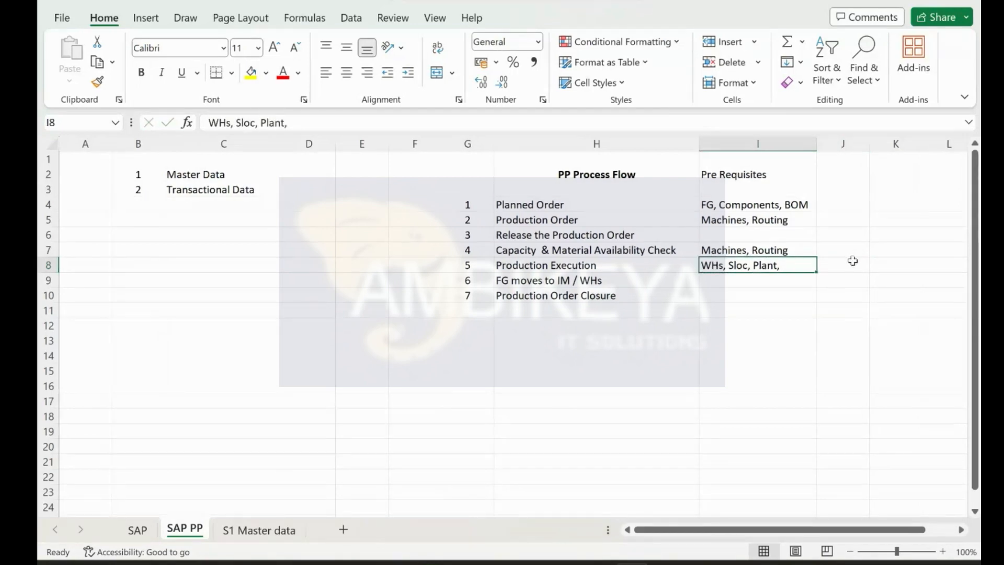
click(852, 262)
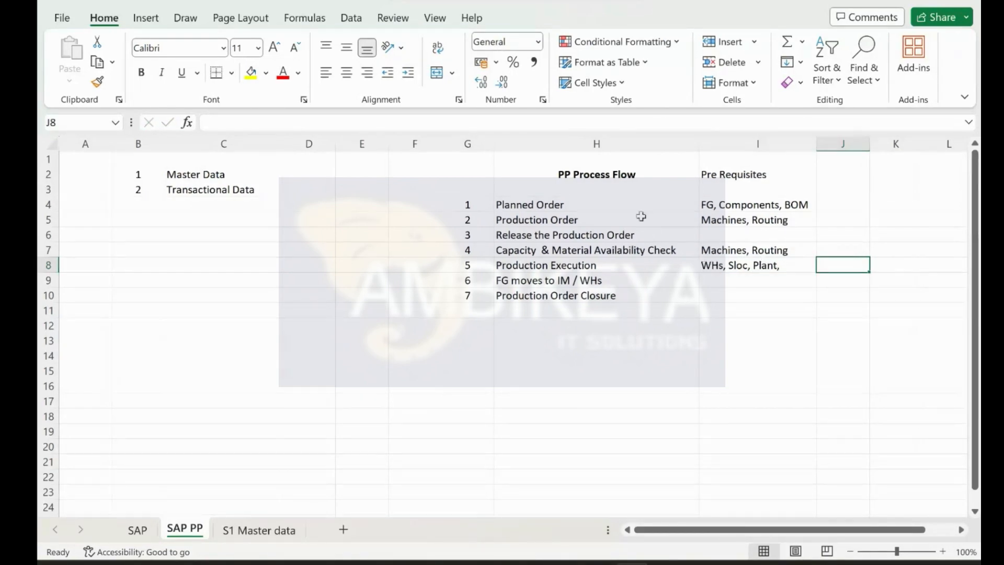
click(769, 207)
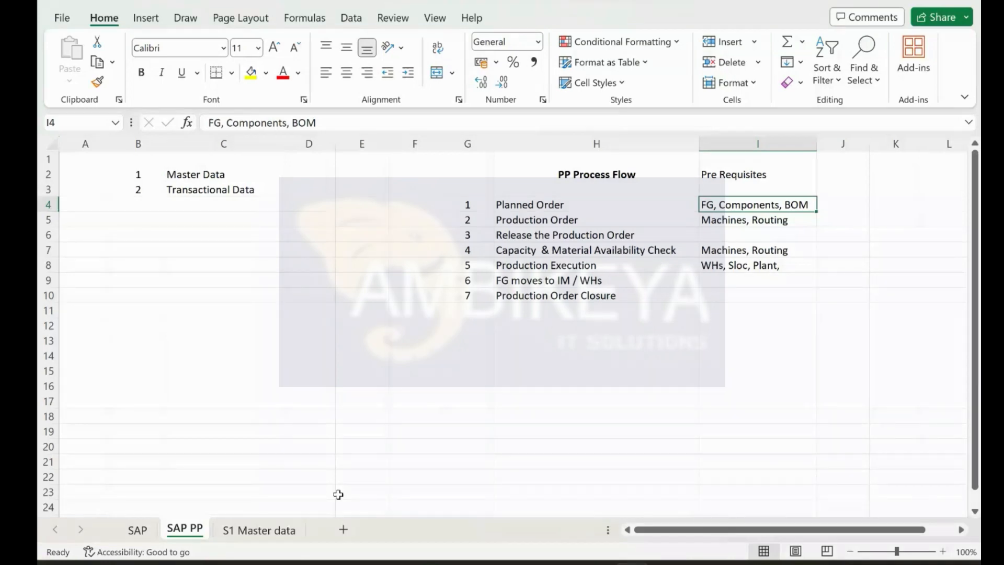
Rename the SAP worksheet as S1 SAP.
click(218, 177)
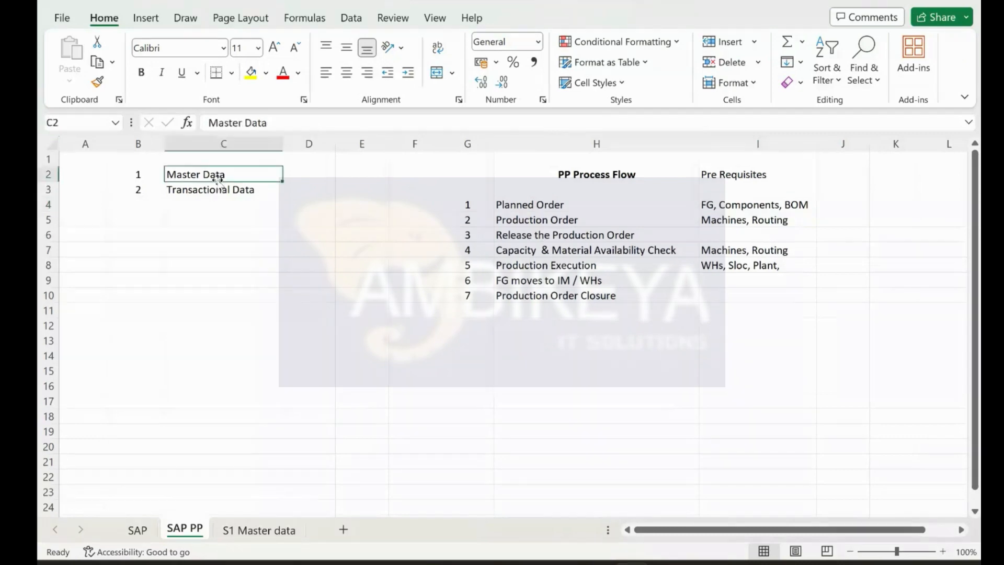
click(244, 193)
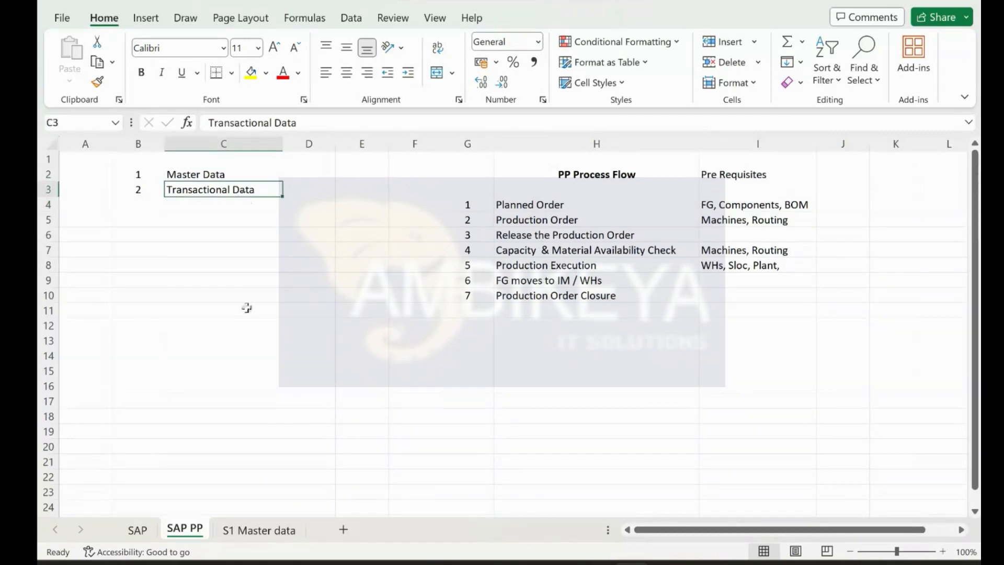
click(262, 527)
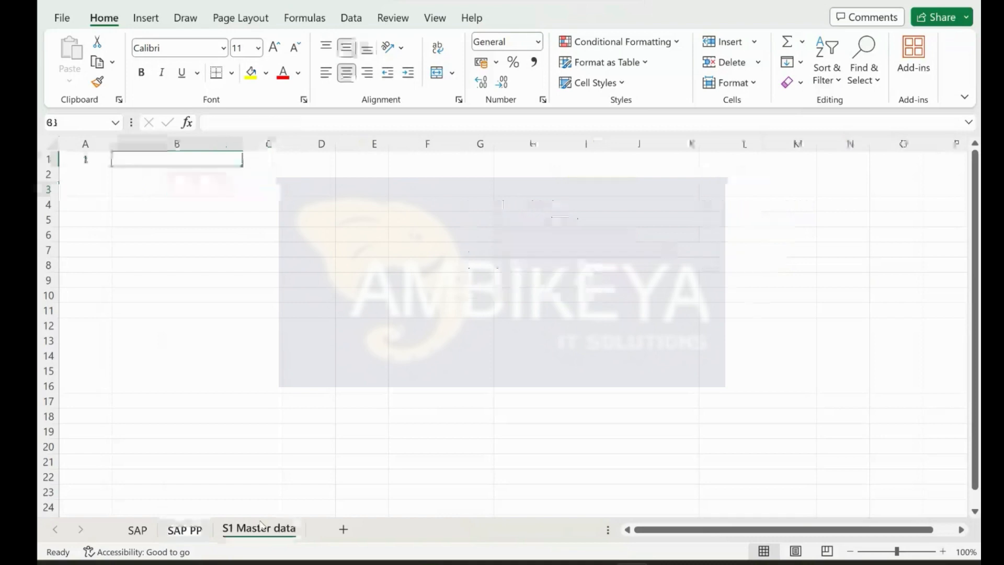
click(138, 530)
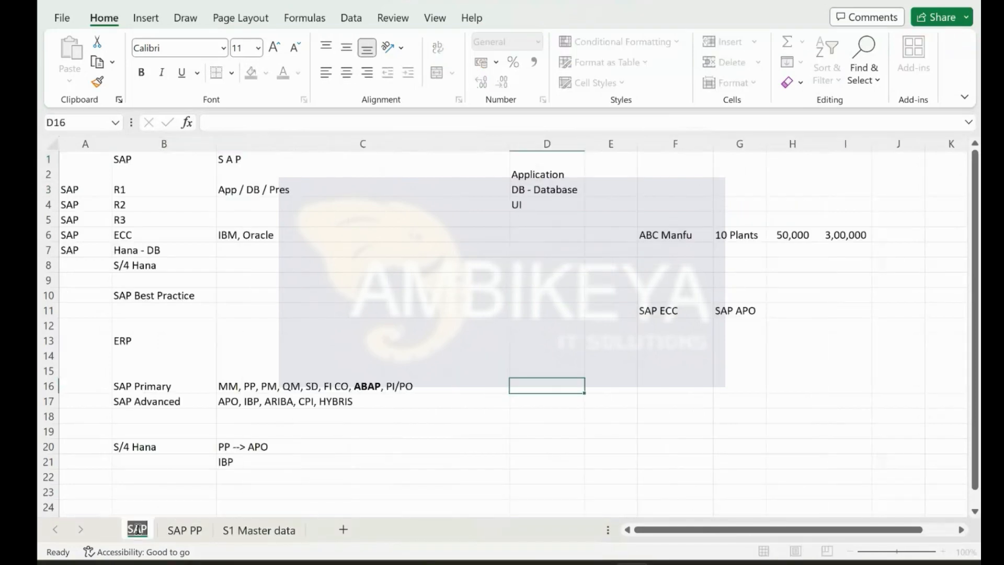
text(S1)
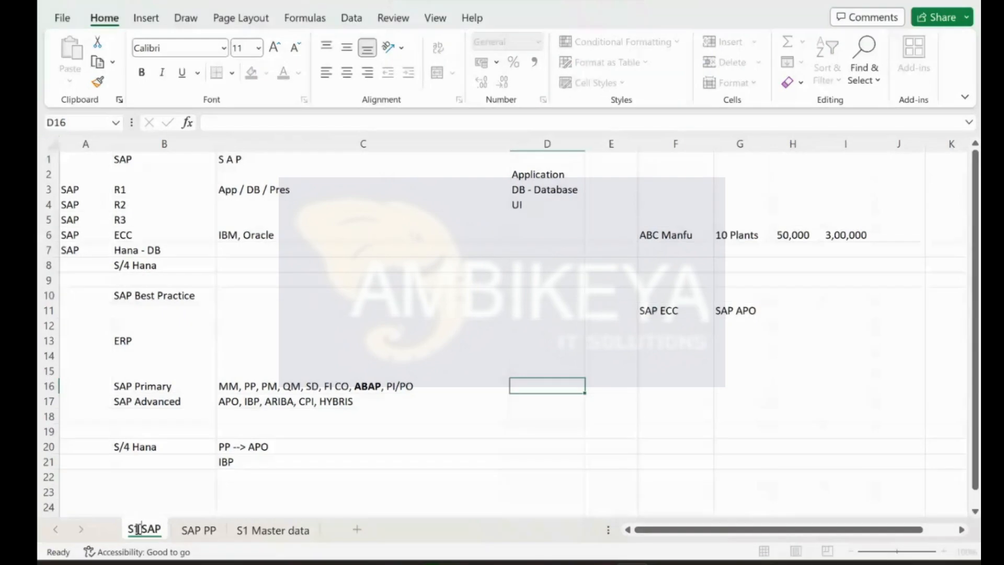
key(Return)
Rename the SAP PP worksheet as S1 SAP PP.
double_click(195, 531)
key(Home)
text(S1)
key(Return)
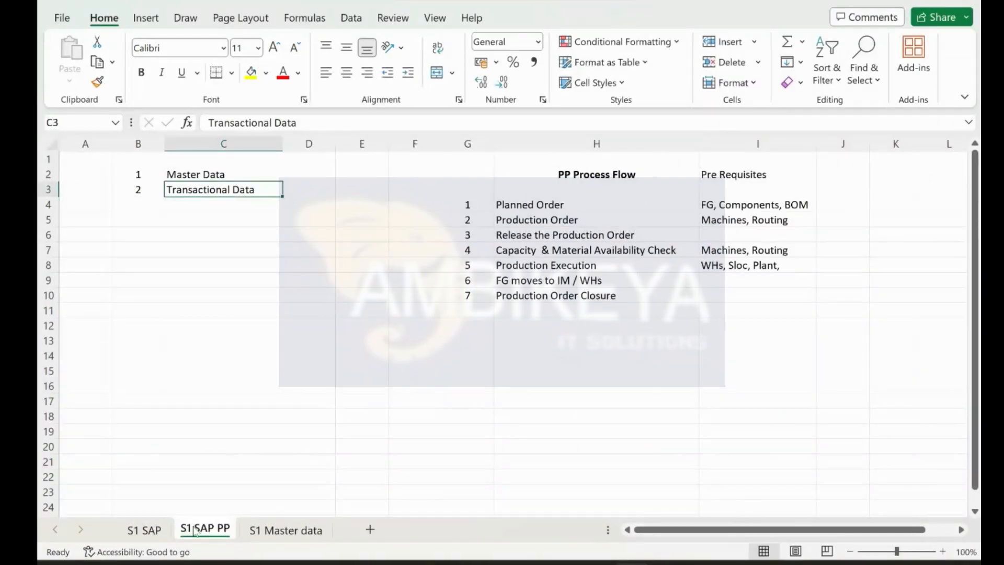
Enter Material Master in B1 of the S1 Master data worksheet, beside number 1.
click(285, 530)
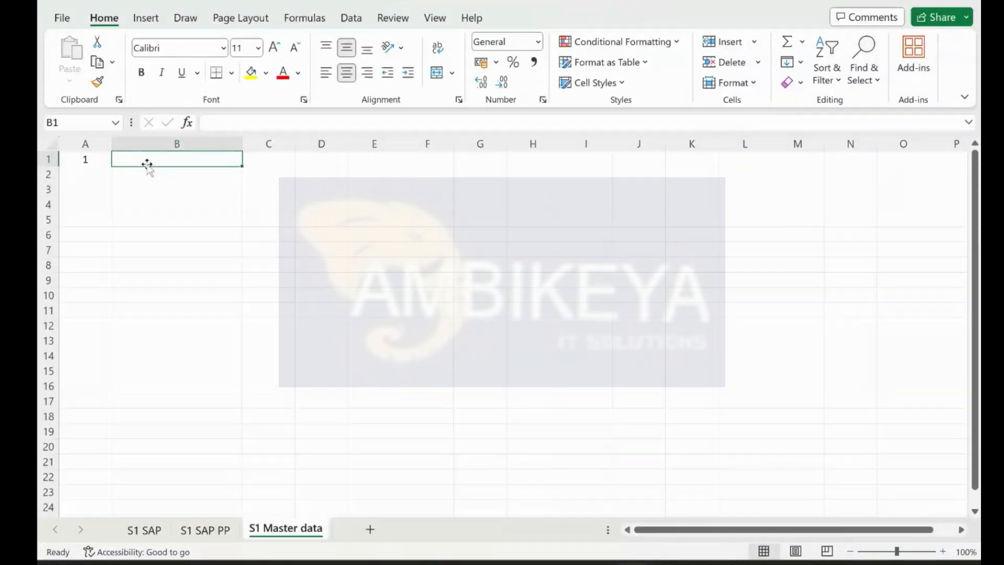
text(Material Master)
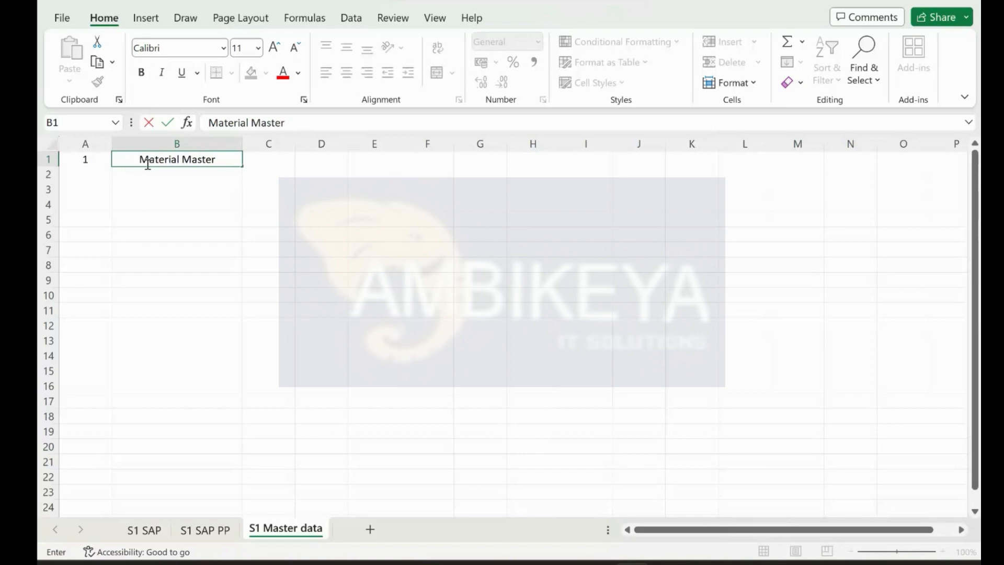
key(Tab)
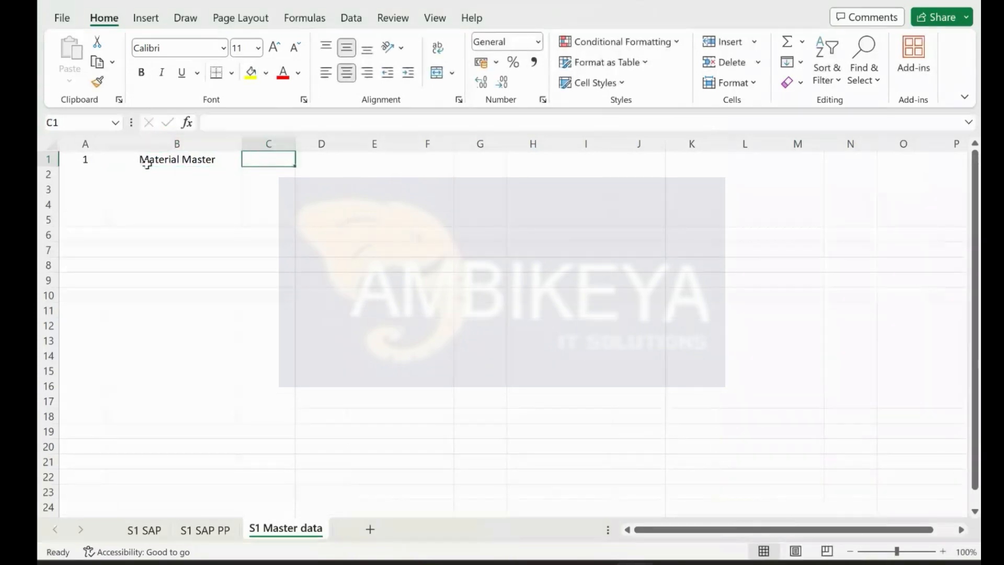
Enter FG, SFG, RAW in C1 beside Material Master and widen column C to fit the text.
text(FG, SFG,)
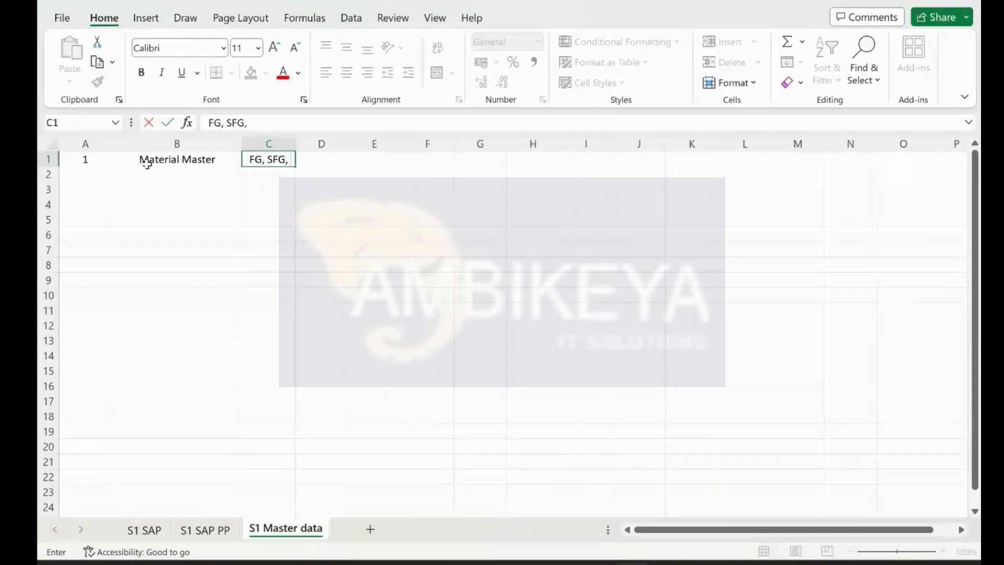
text( RAW)
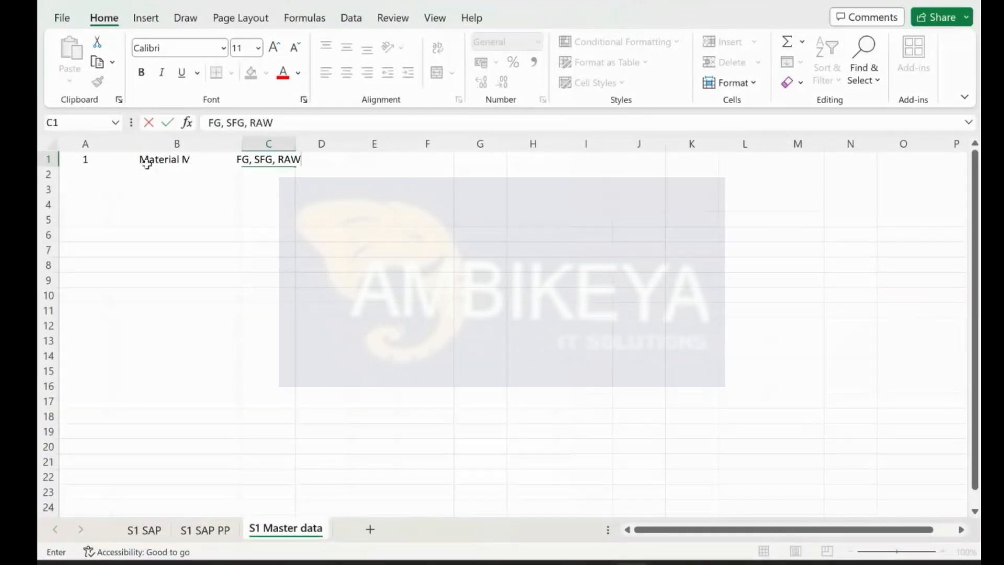
key(Tab)
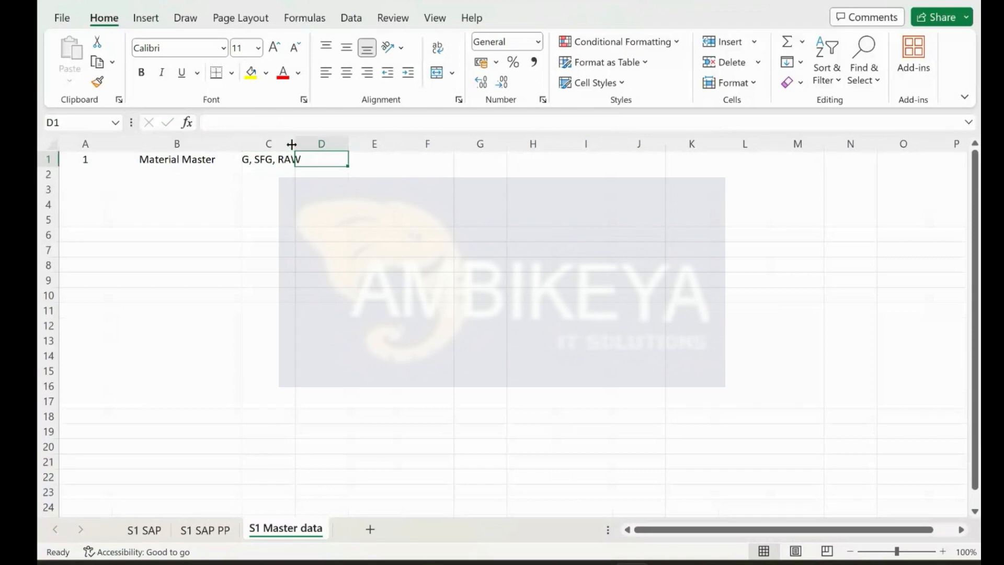
drag(291, 145, 371, 145)
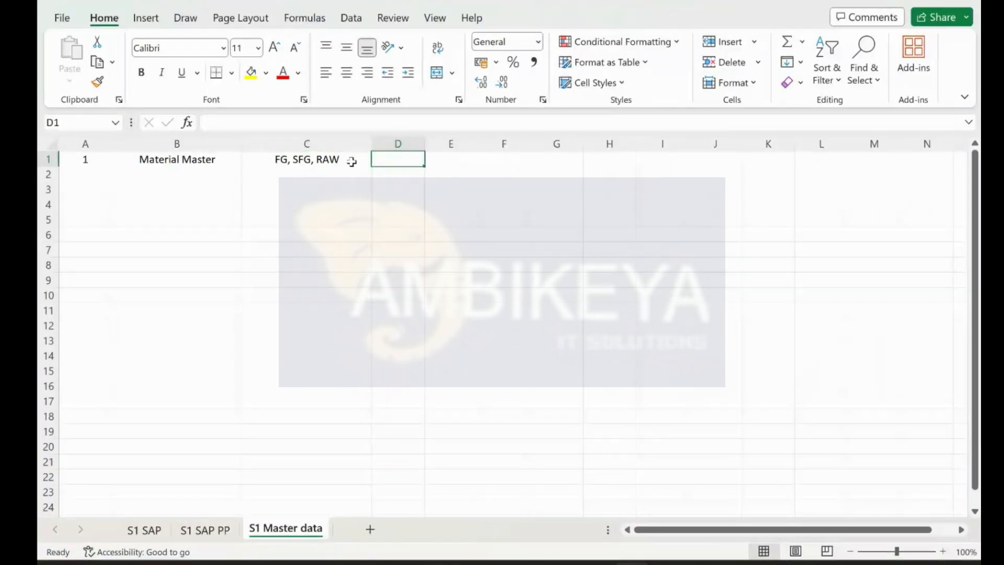
Append Consumables to the comma-separated material list in C1 and widen column C further to fit it.
click(351, 161)
double_click(352, 161)
text(, onsumables)
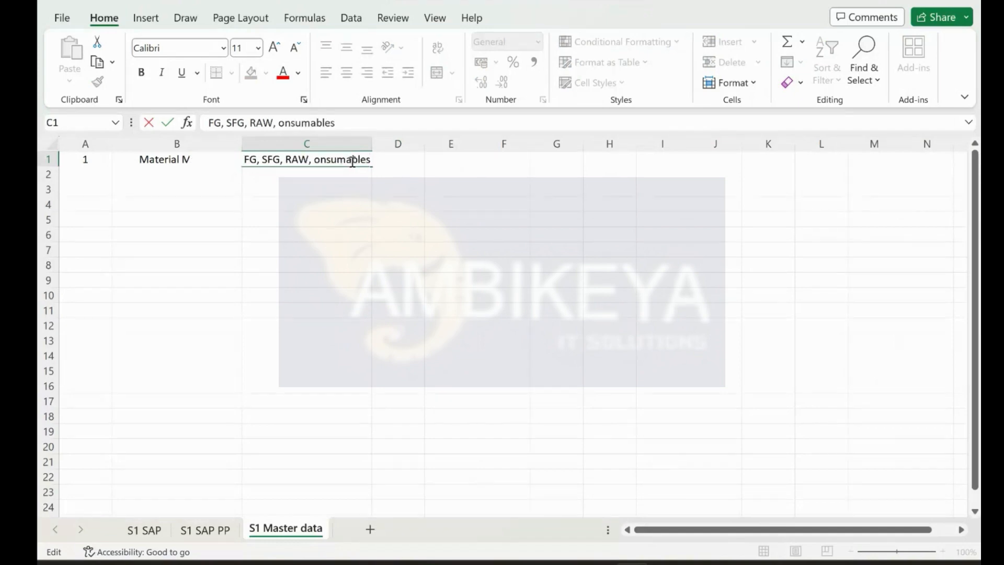
click(315, 162)
text(C)
key(Tab)
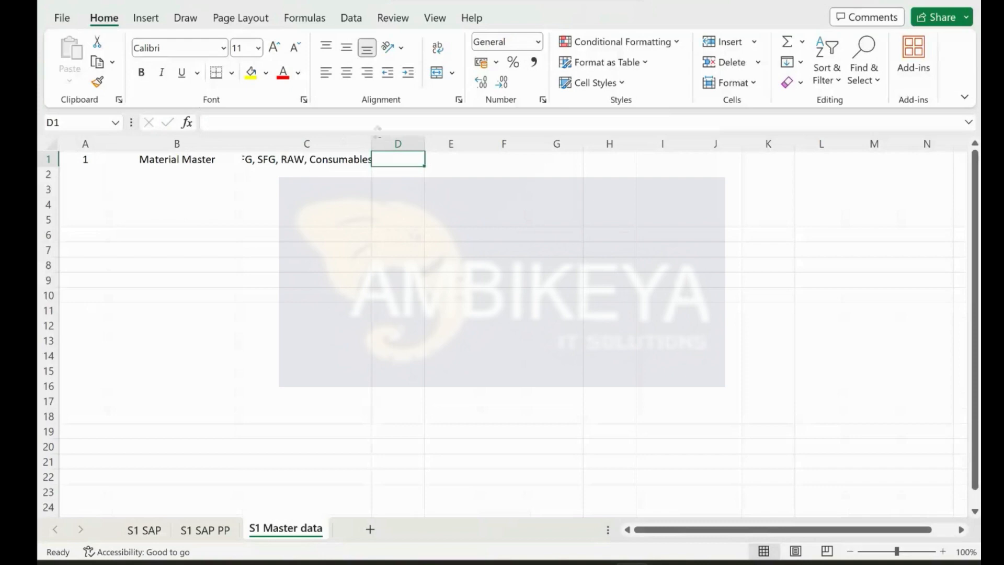
drag(372, 142, 435, 157)
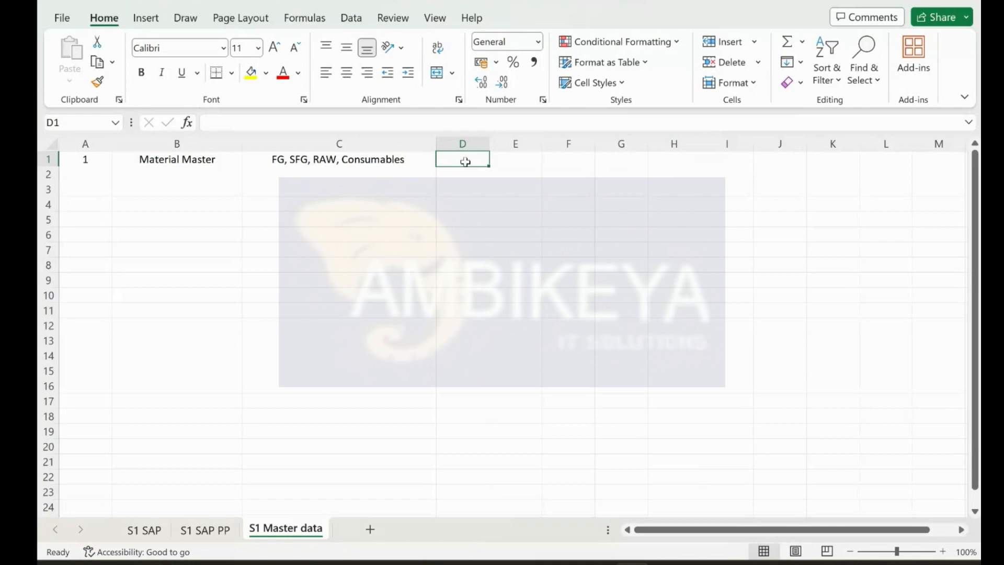
Put FG on its own line within C1 and extend it to FG - FERT.
double_click(288, 158)
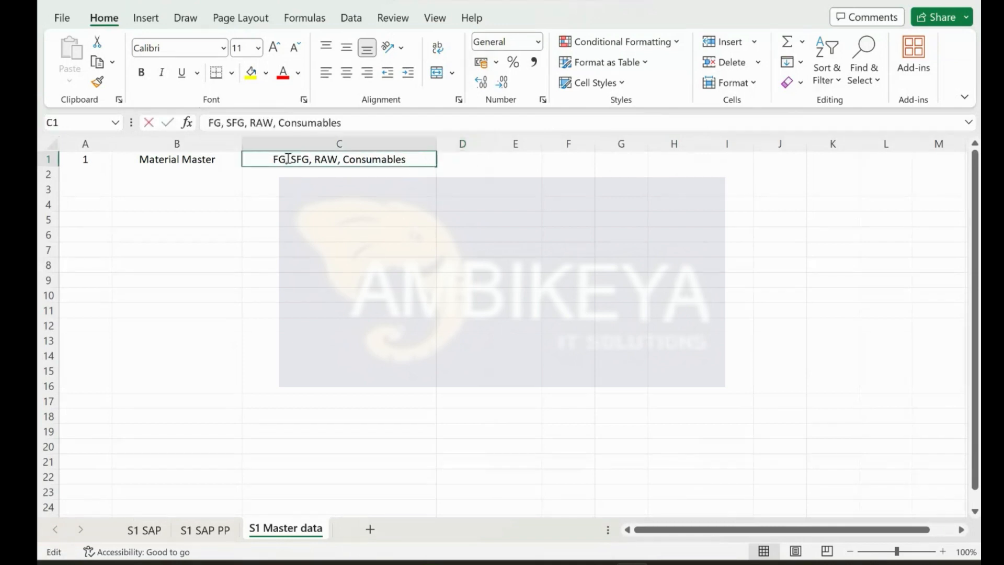
key(BackSpace)
key(alt+Return)
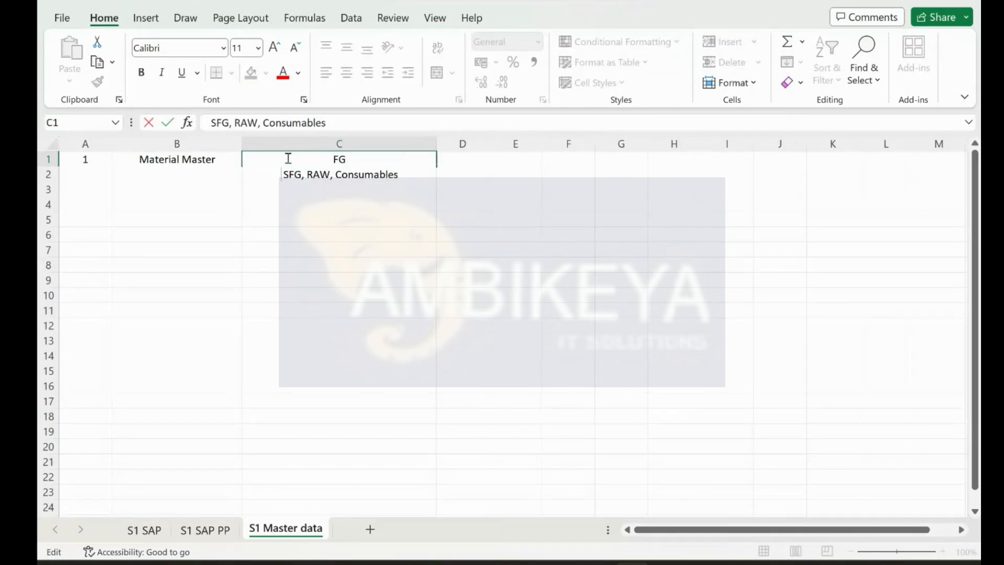
click(383, 159)
text(- FERT)
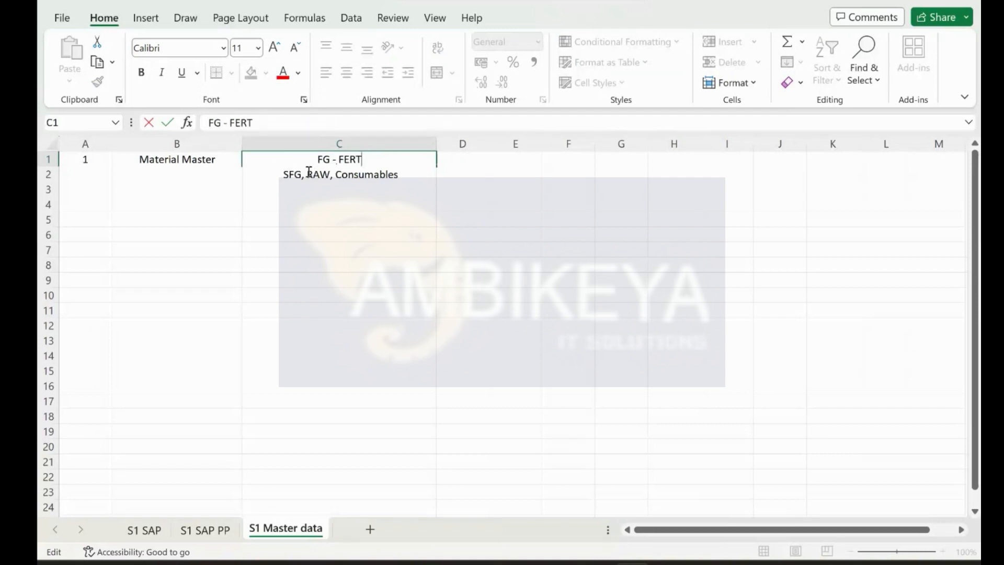
Extend SFG in C1 to SFG - HALB and move the remaining materials onto a new line within the cell.
click(306, 174)
key(BackSpace)
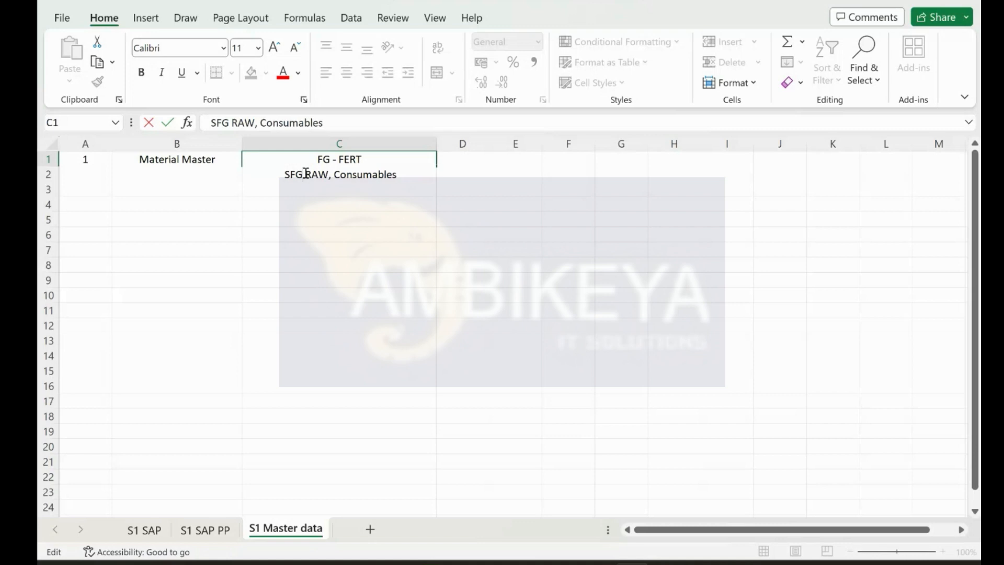
text(- HALB)
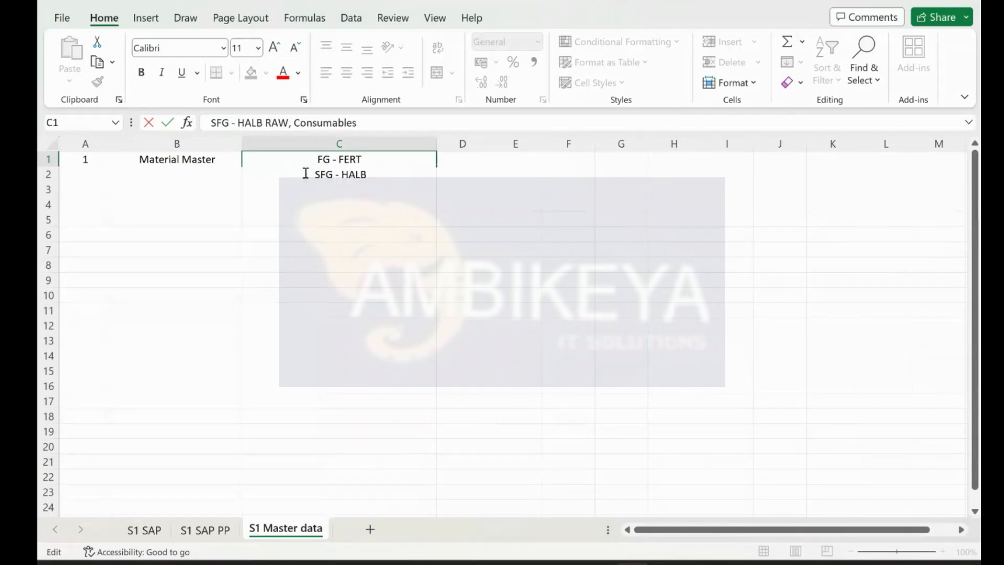
key(alt+Return)
Extend RAW in C1 to RAW- ROH and move Consumables onto its own line within the cell.
click(321, 189)
key(BackSpace)
text(- ROH)
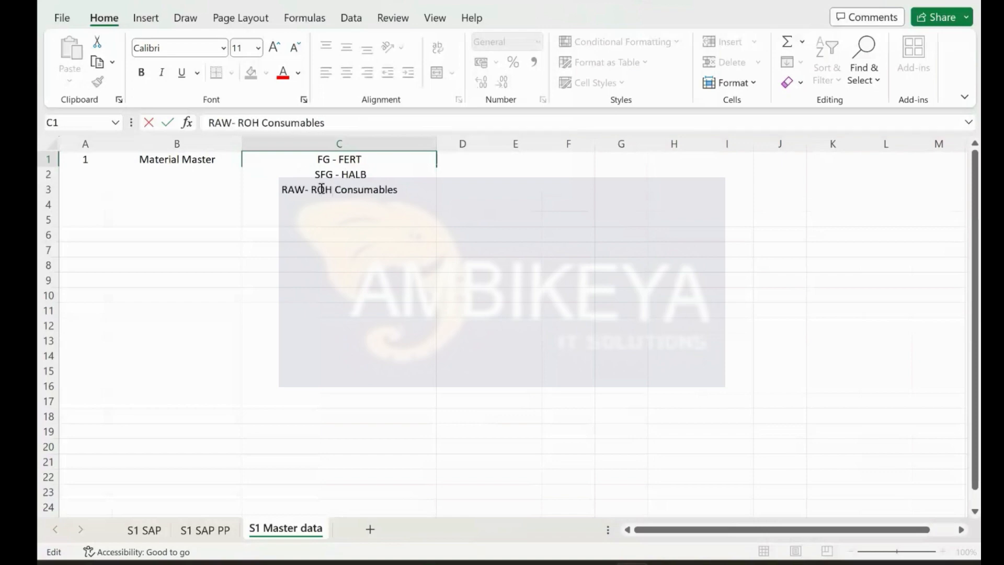
key(alt+Return)
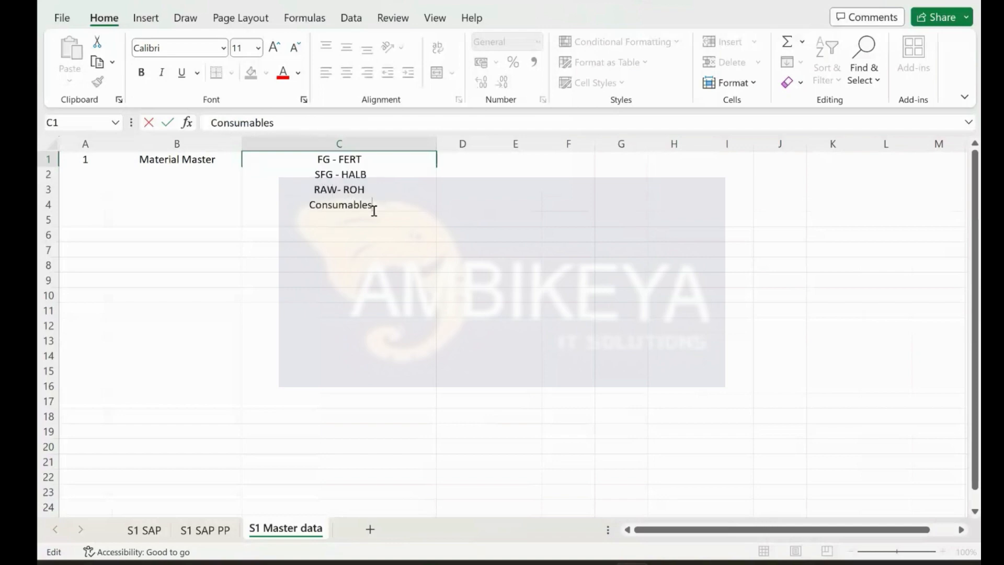
Change the Consumables line in C1 to Packing - VERP.
text(- VERP)
double_click(327, 204)
text(P)
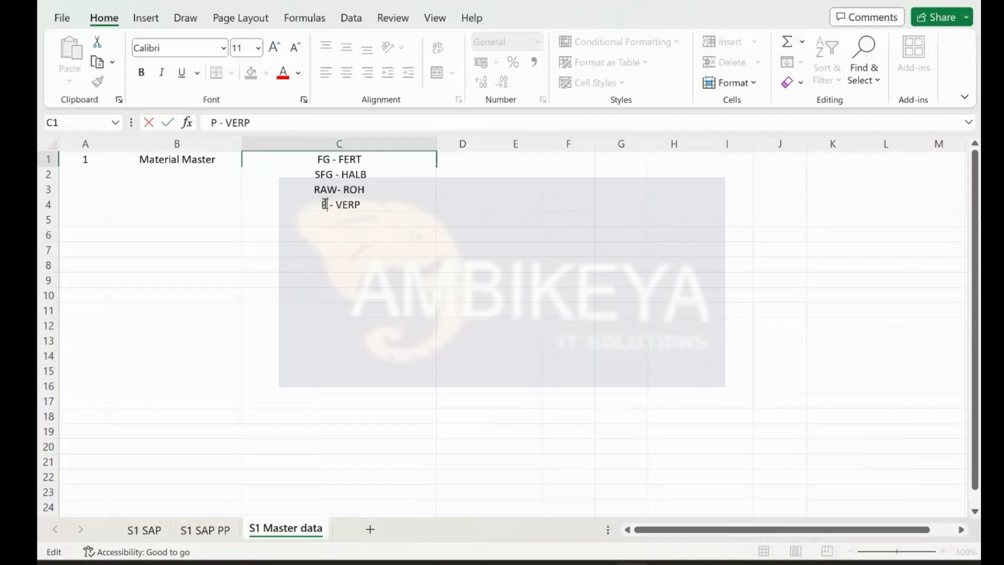
text(acking)
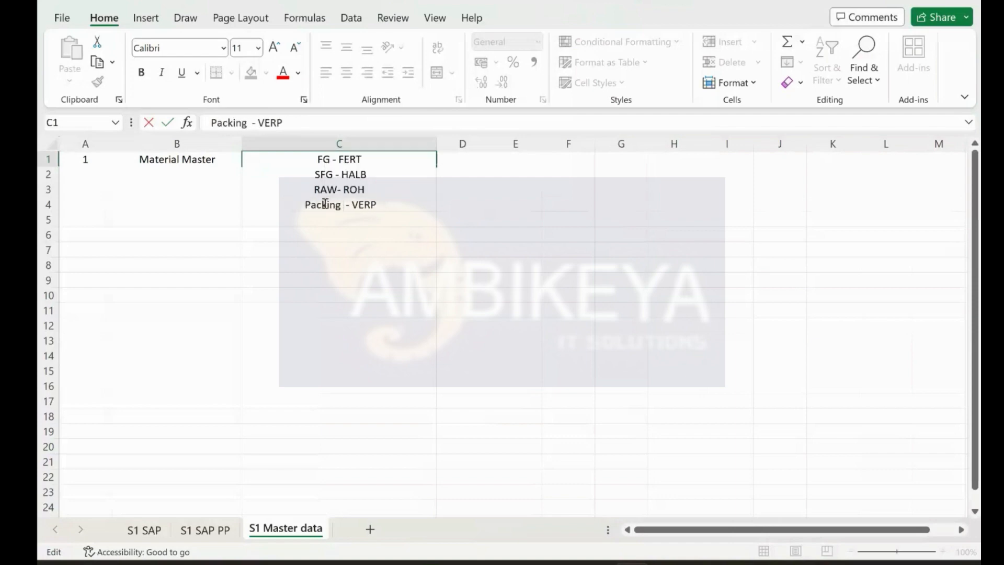
key(Return)
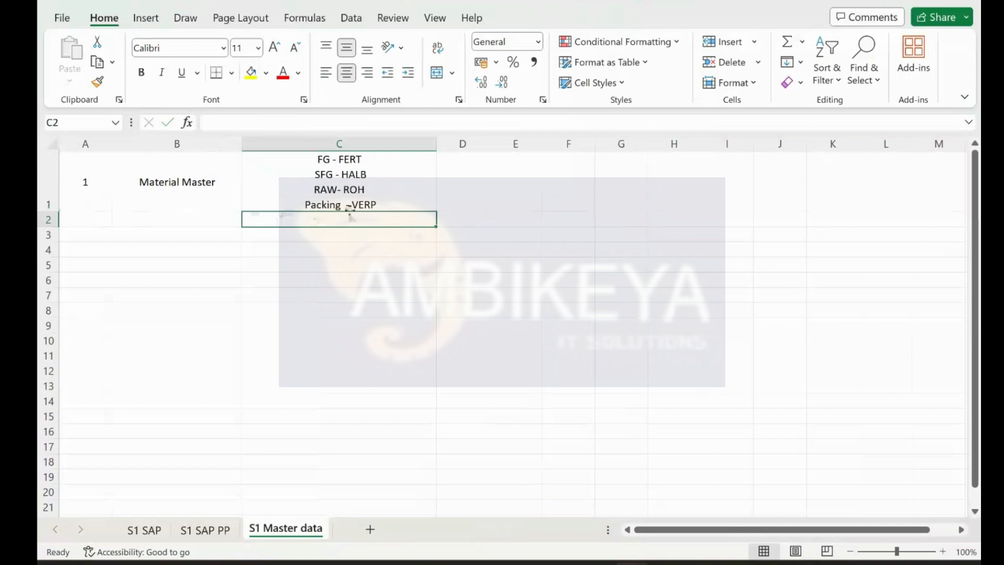
Add a closing line reading and so on below the Packing line in C1.
click(386, 206)
double_click(386, 206)
key(alt+Return)
text(and so on)
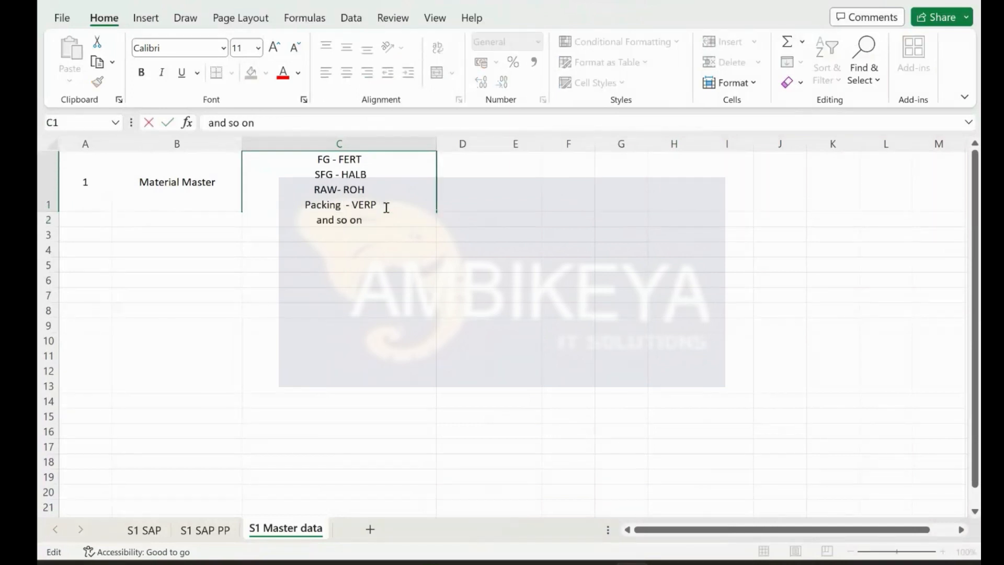
key(Return)
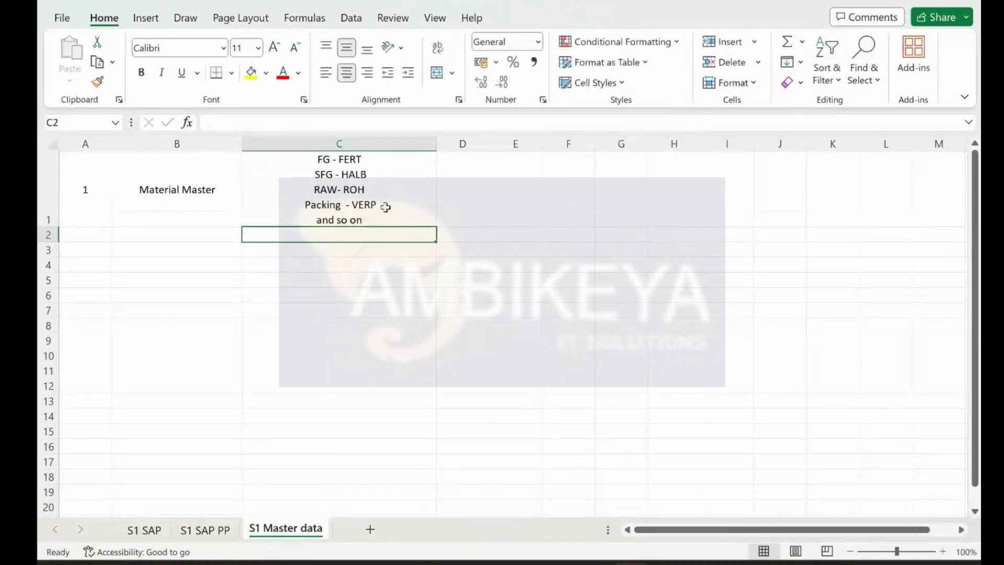
Add a second master data row with 2 in A2 and BOM in B2.
click(185, 184)
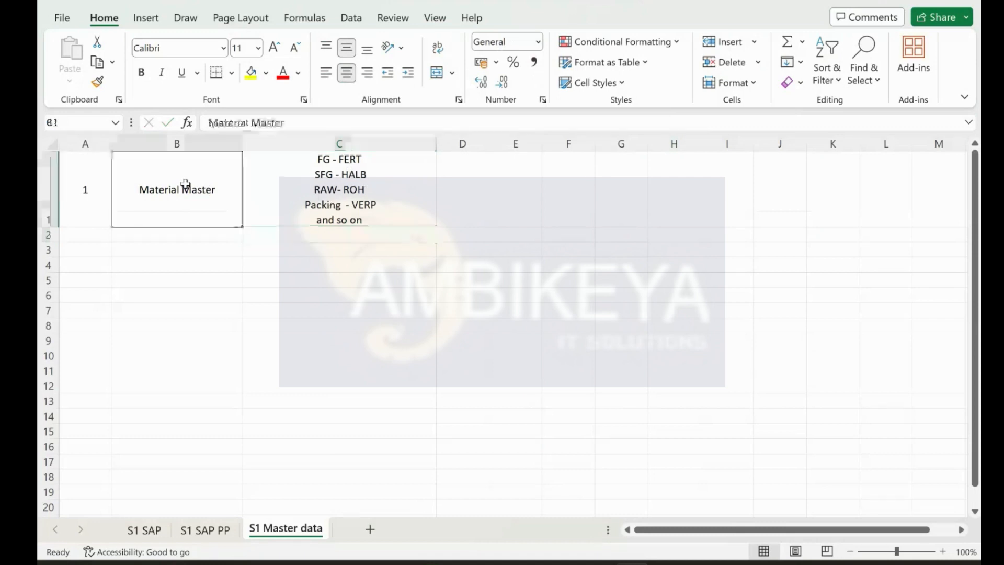
click(95, 232)
text(2)
key(Tab)
text(BOM)
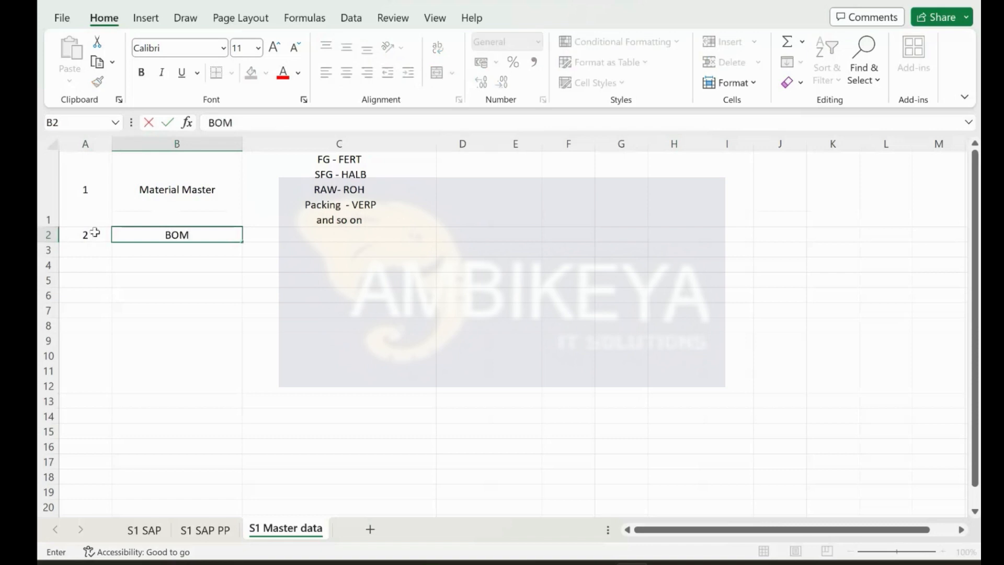
key(Tab)
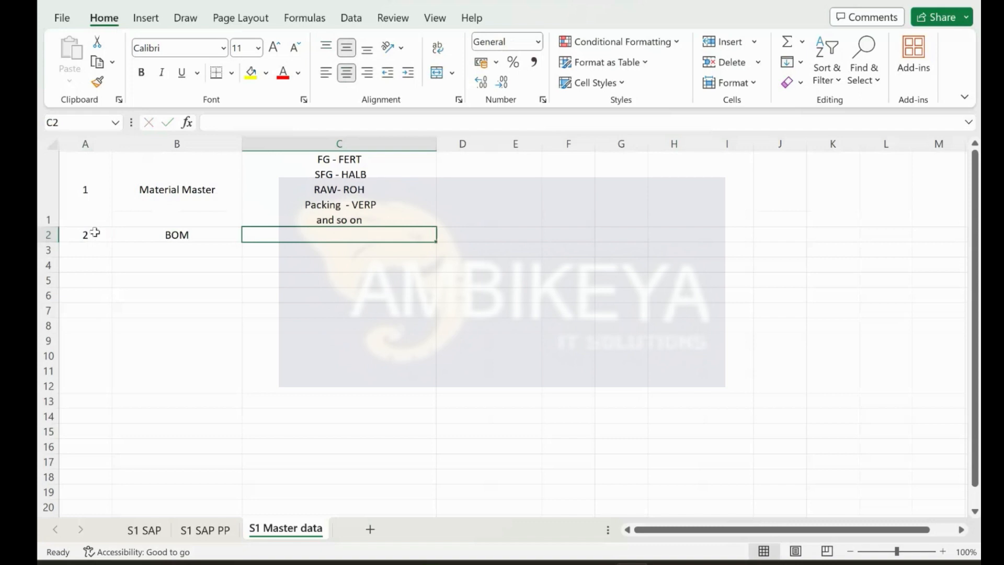
Enter Single Level and Multi Level on separate lines in C2 beside BOM.
text(Single Level)
key(alt+Return)
text(Multi Level)
click(155, 235)
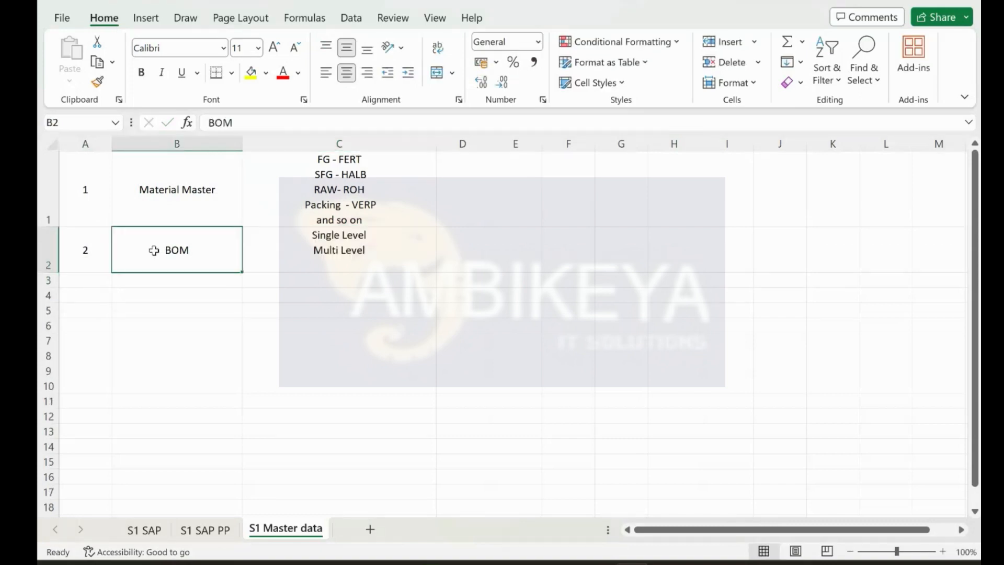
click(306, 247)
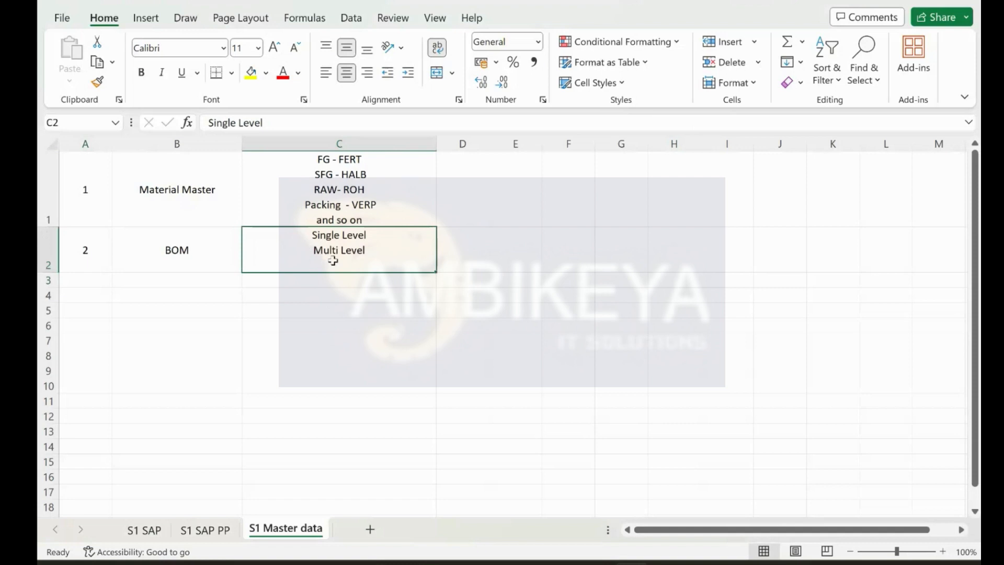
Start a BOM structure example in D2 with FERT, HALB 1 and HALB 2 on separate lines.
double_click(448, 250)
text(FG)
key(BackSpace)
text(ERT)
key(alt+Return)
text(HALB 1)
key(alt+Return)
text(HALB)
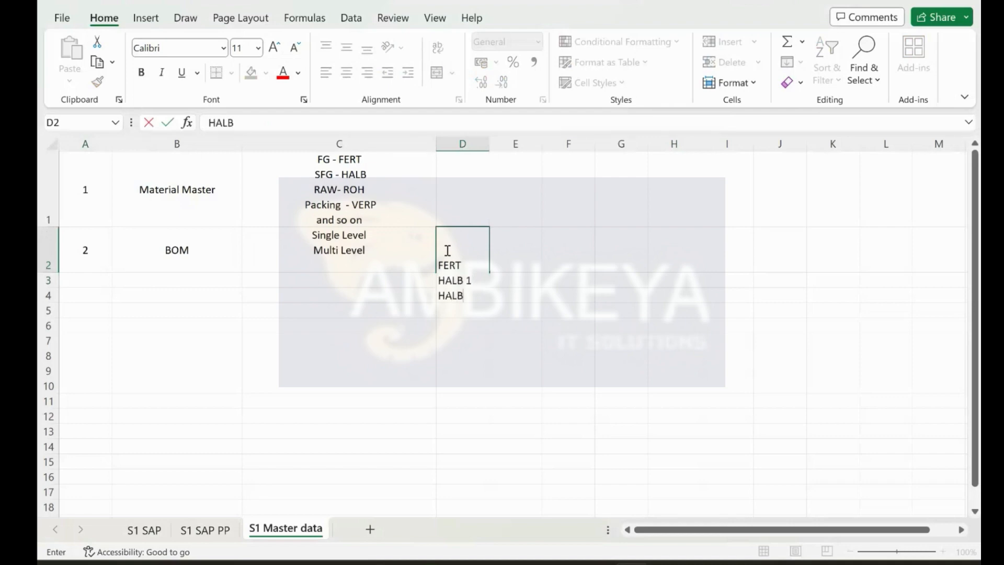
text( 2)
Add indented ROH 1 and ROH 2 lines below HALB 2 in D2 and widen column D.
key(alt+Return)
text(ROH 1)
key(alt+Return)
text(ROH 2)
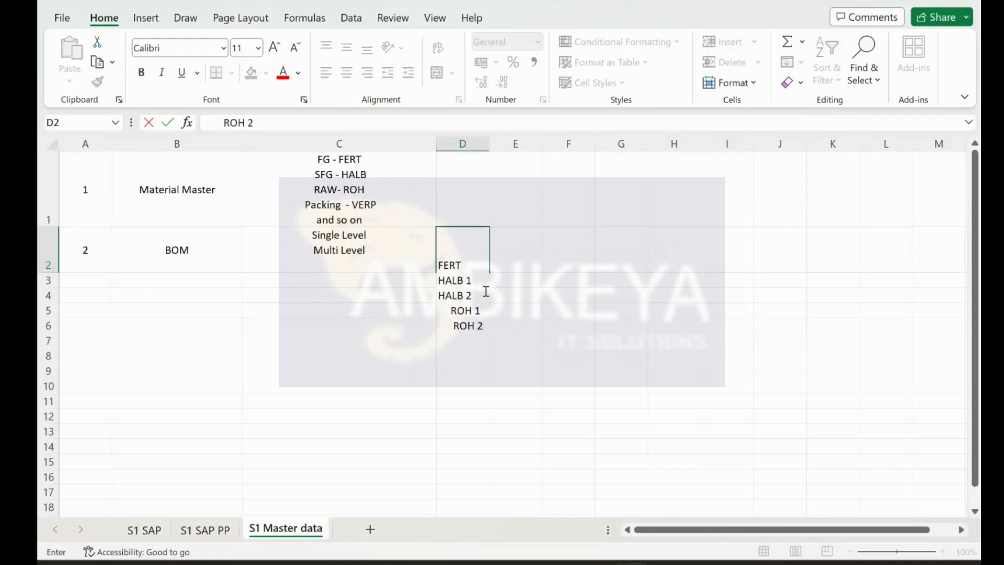
key(Return)
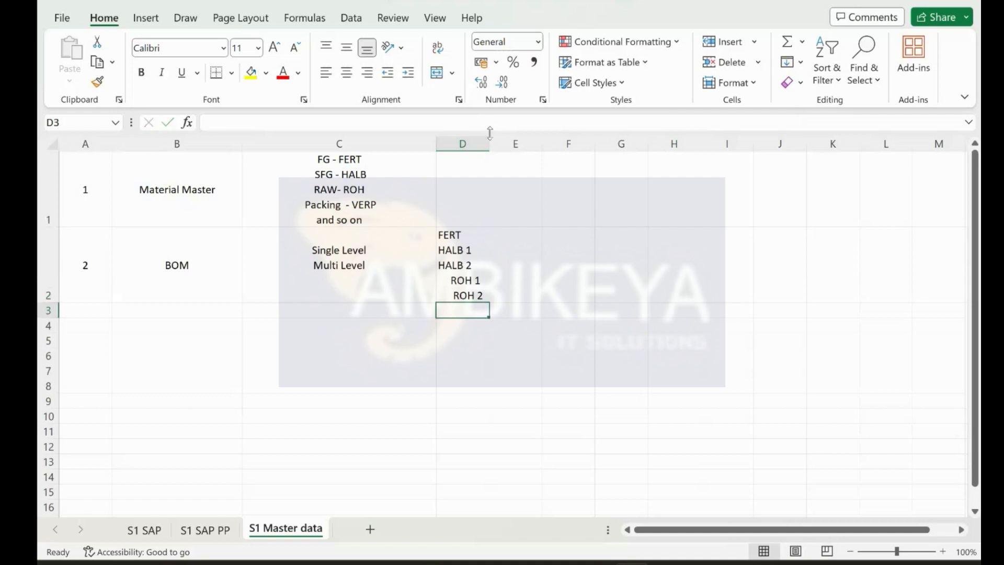
drag(489, 140, 561, 157)
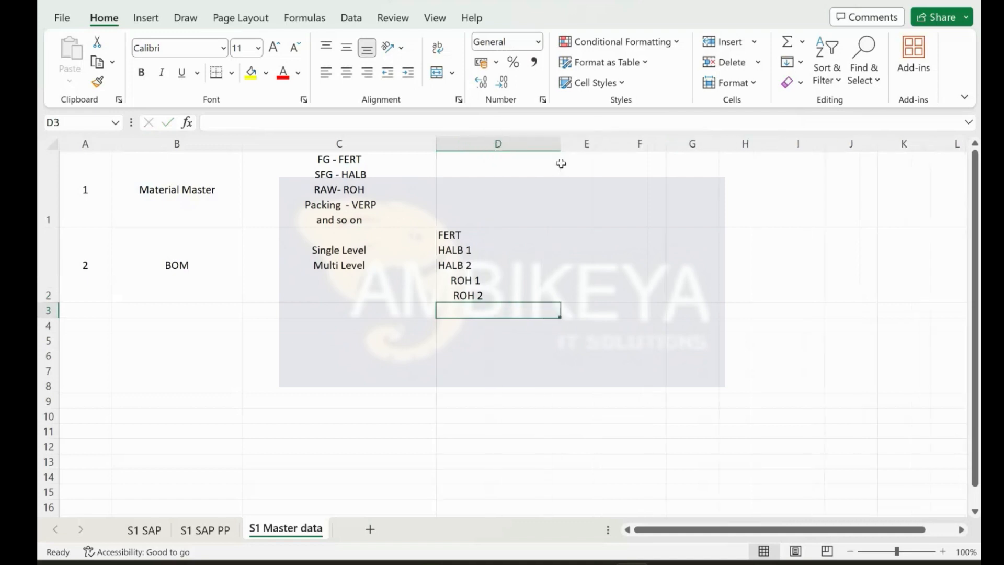
click(473, 250)
double_click(474, 250)
drag(474, 250, 436, 234)
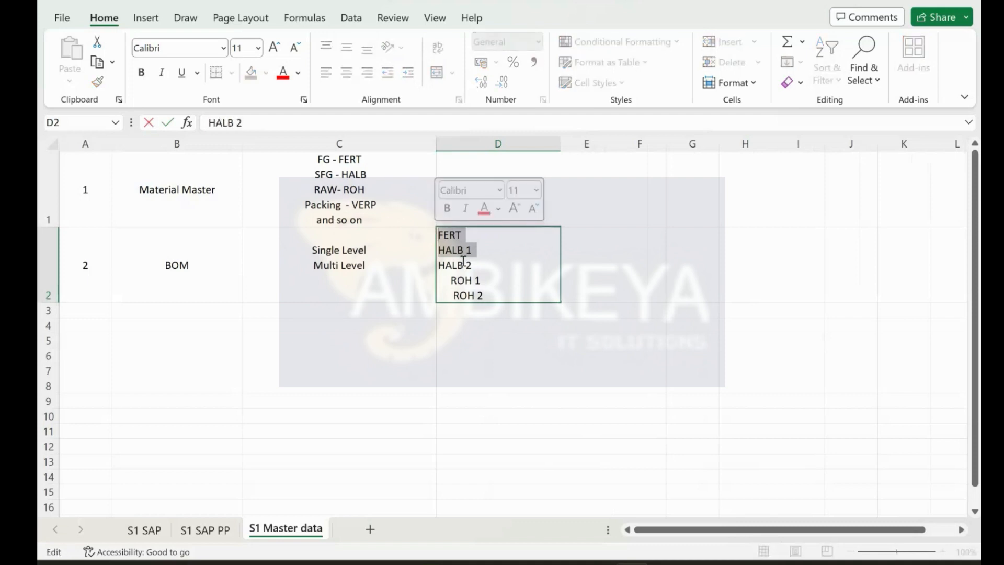
drag(472, 265, 434, 230)
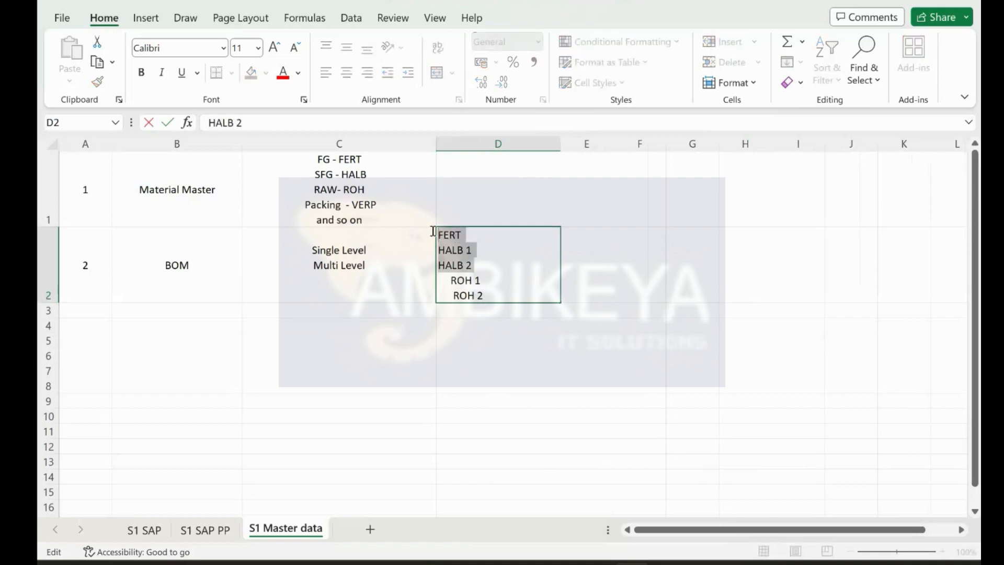
click(624, 311)
click(338, 257)
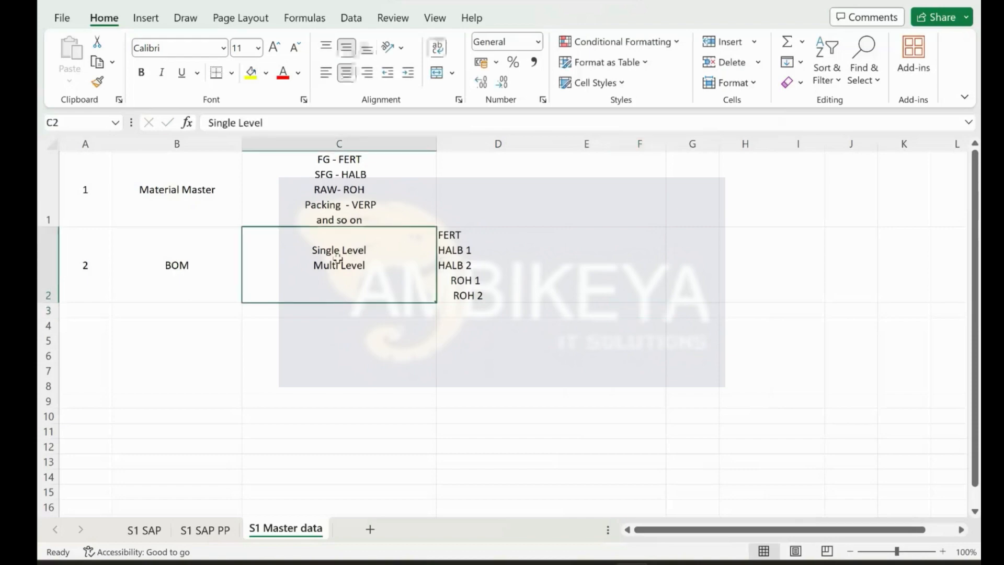
click(202, 259)
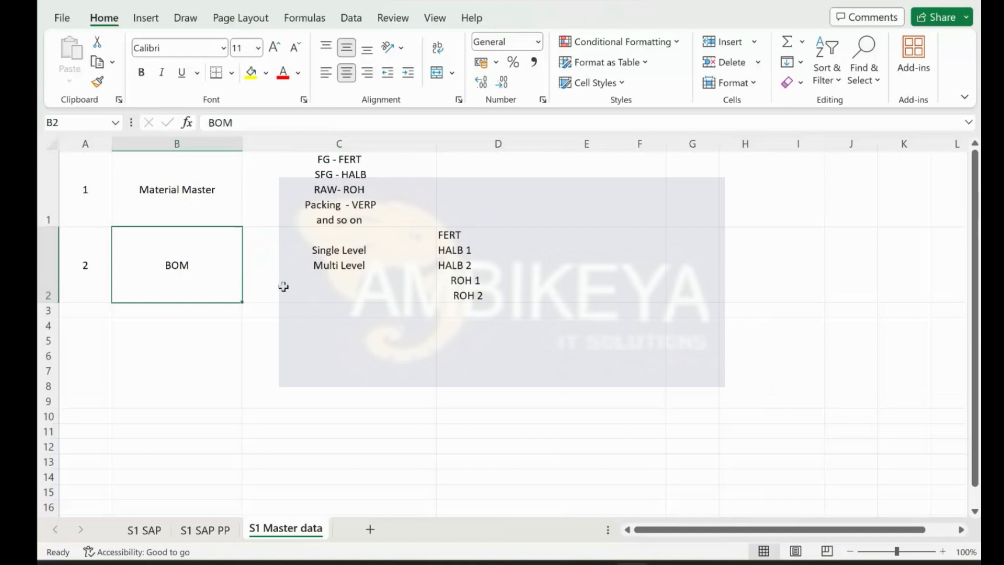
Add a third master data row with 3 in A3 and Work Center in B3.
click(97, 308)
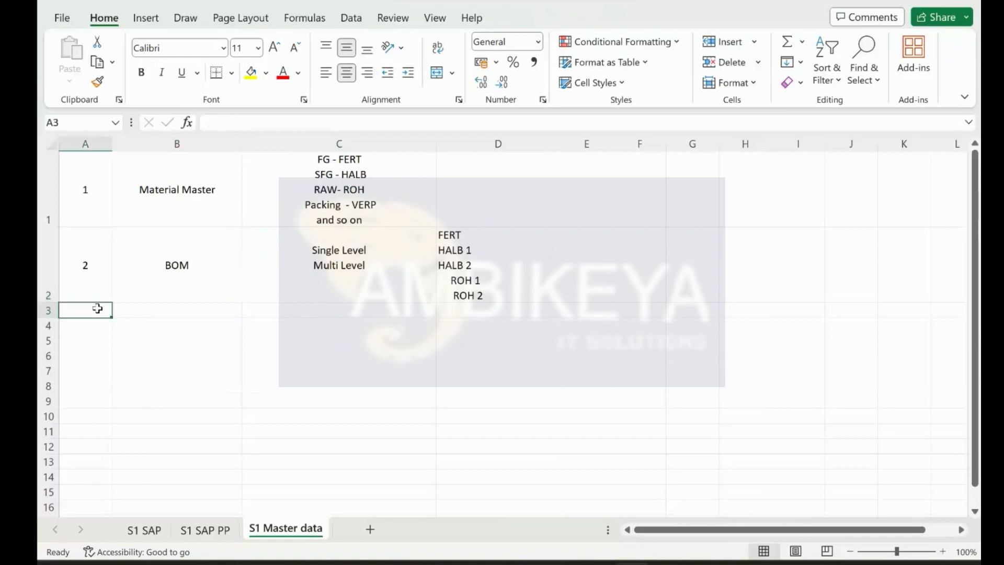
text(3)
key(Tab)
text(Wo)
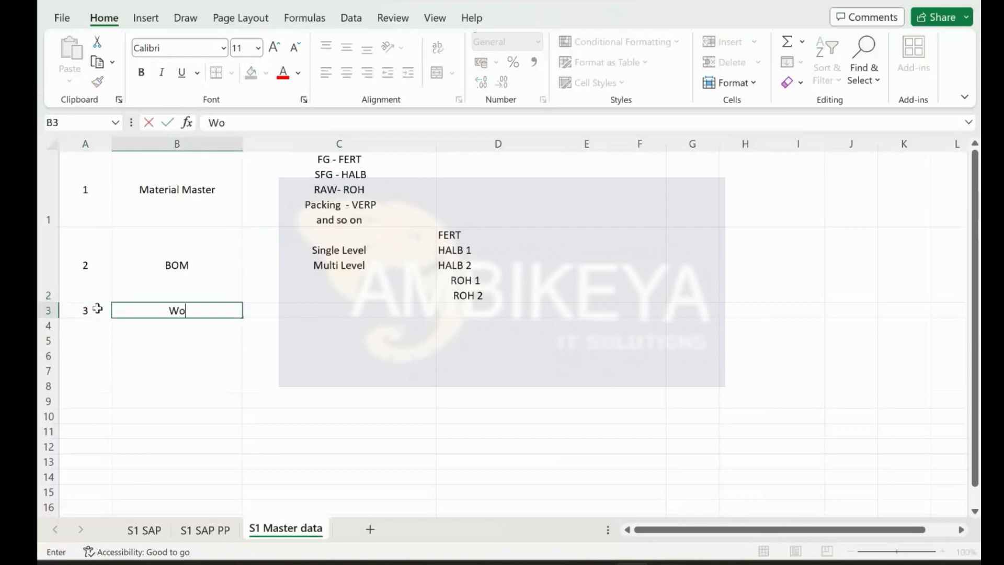
text(rk Center)
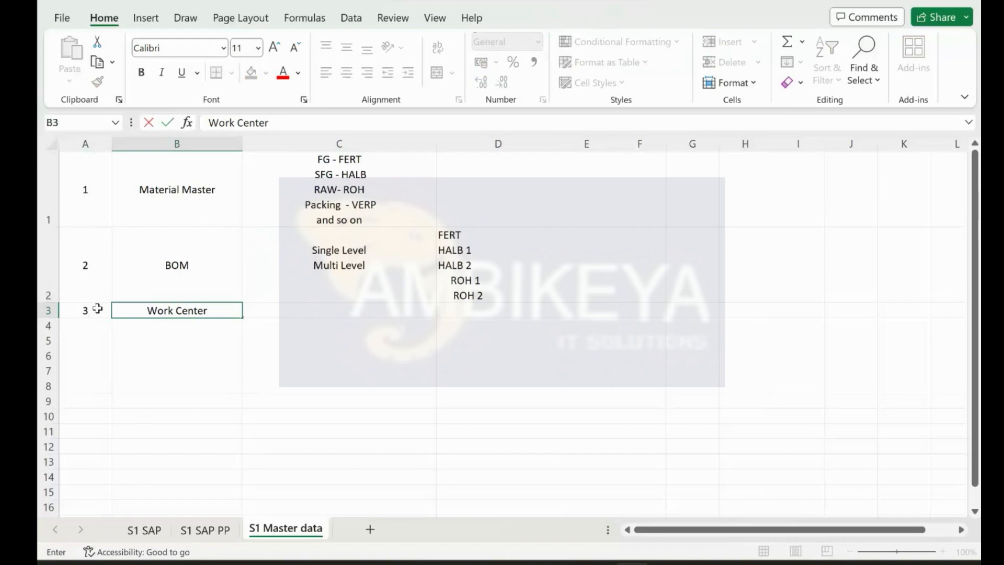
Describe Work Center in C3 as Machines / PRT / Human.
key(Tab)
text(Machines / PRT /)
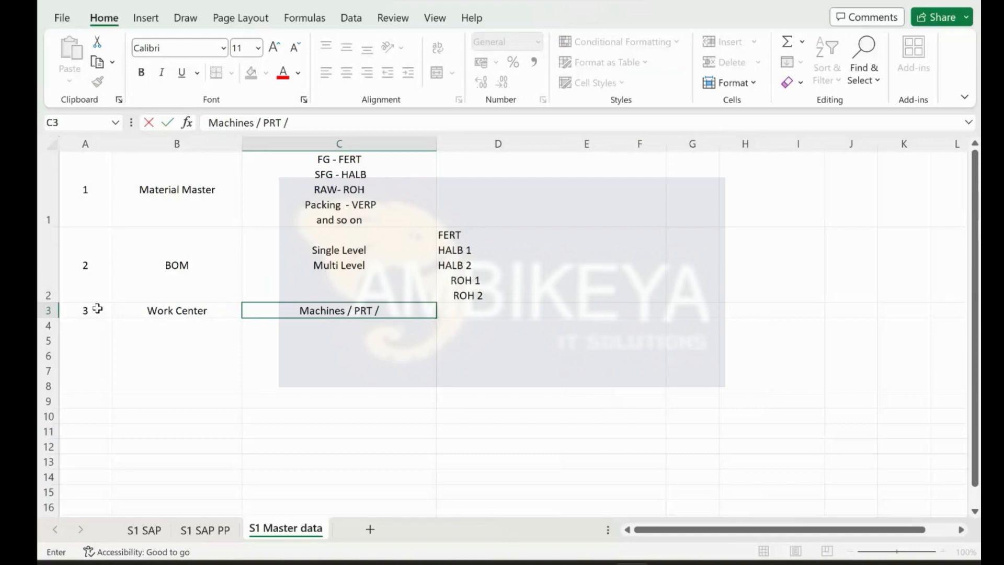
key(BackSpace)
key(BackSpace)
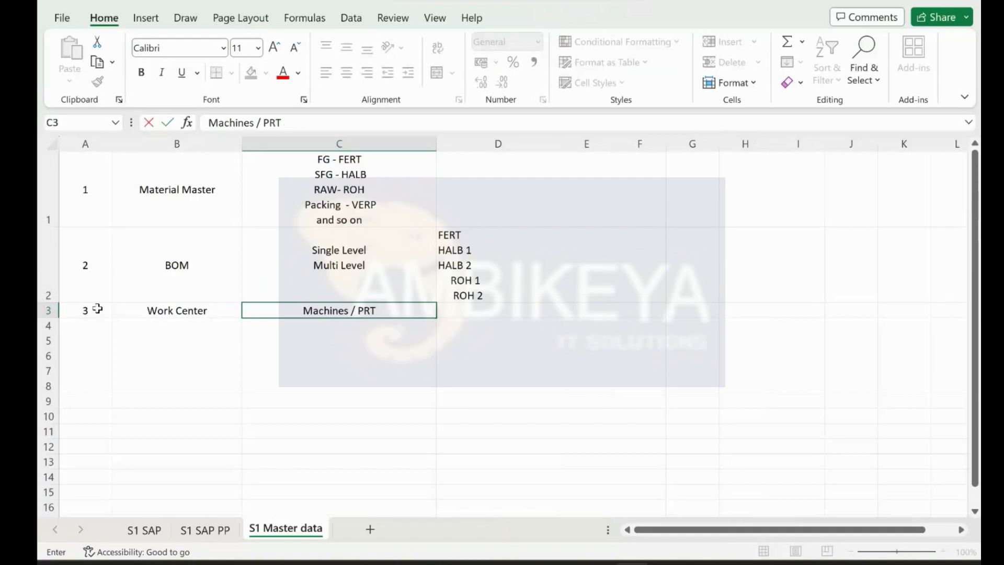
text(/ Human)
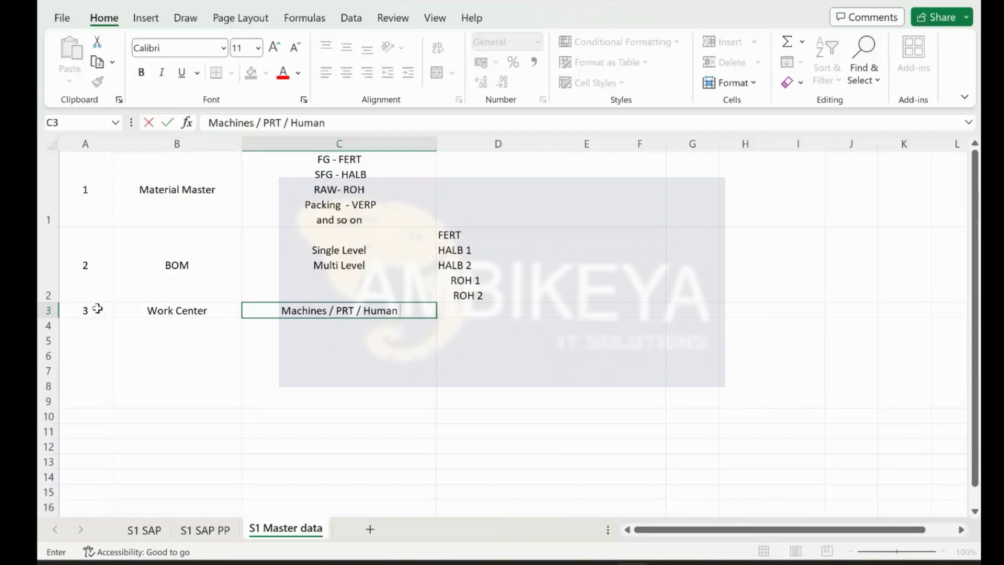
key(Return)
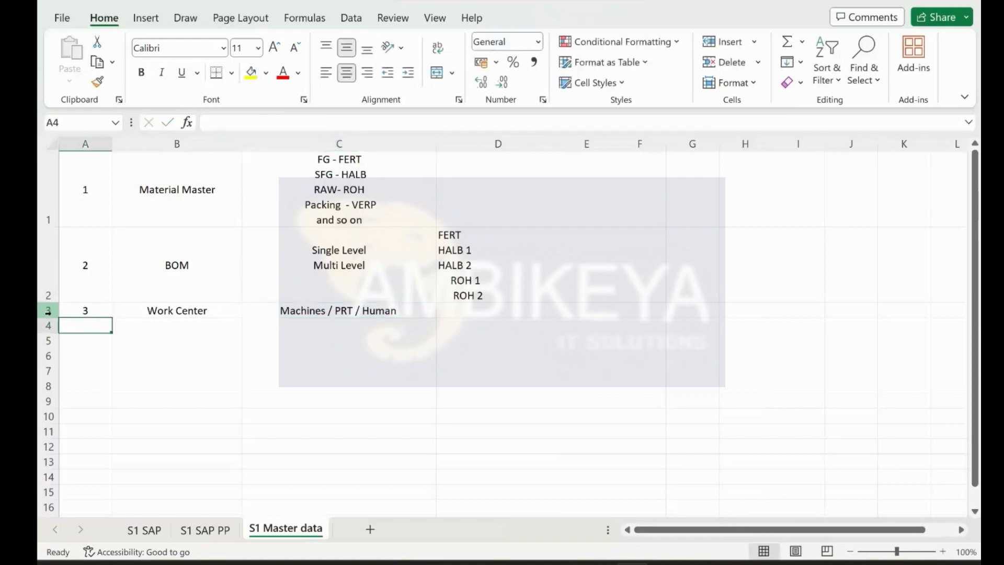
click(142, 312)
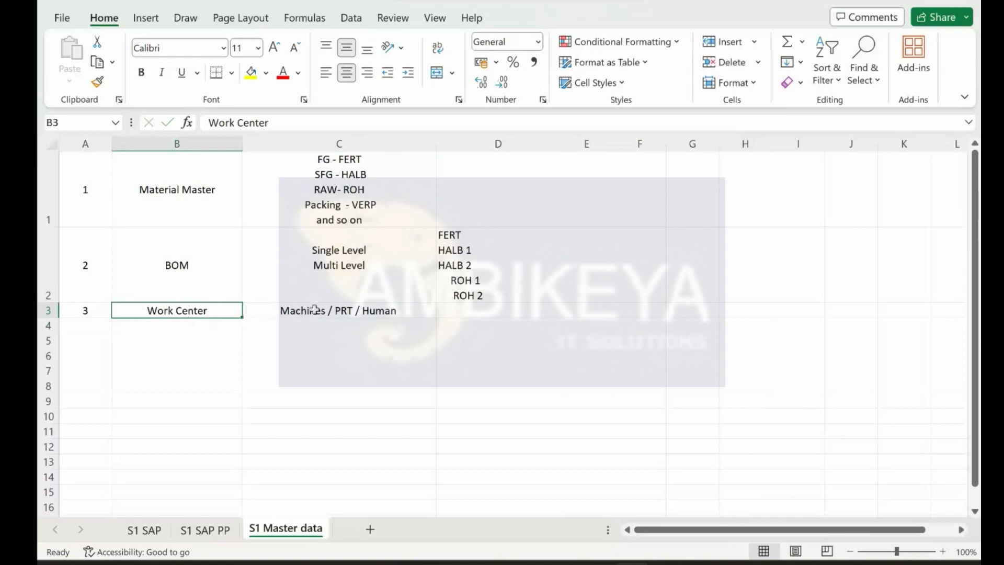
click(341, 308)
click(344, 309)
double_click(347, 309)
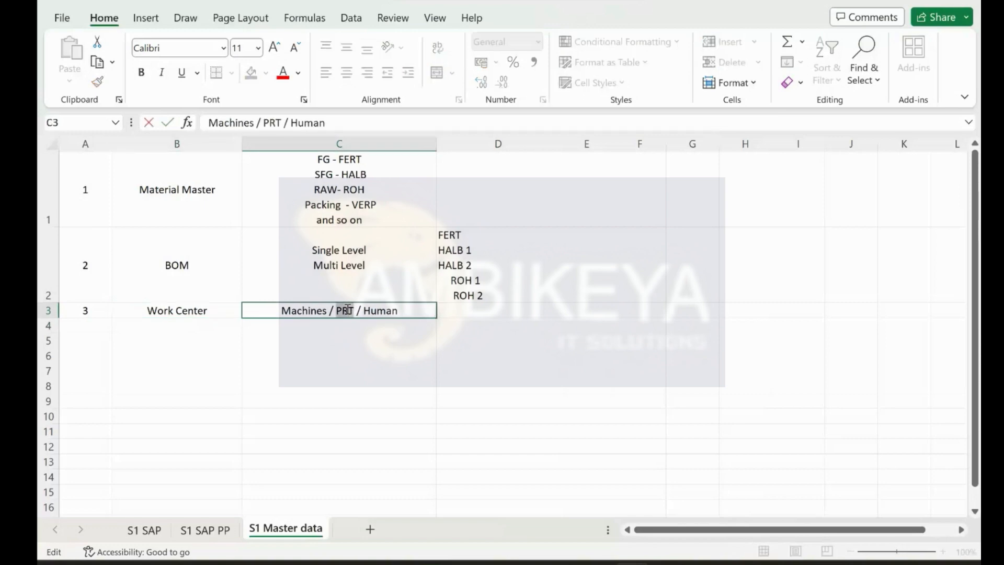
click(353, 324)
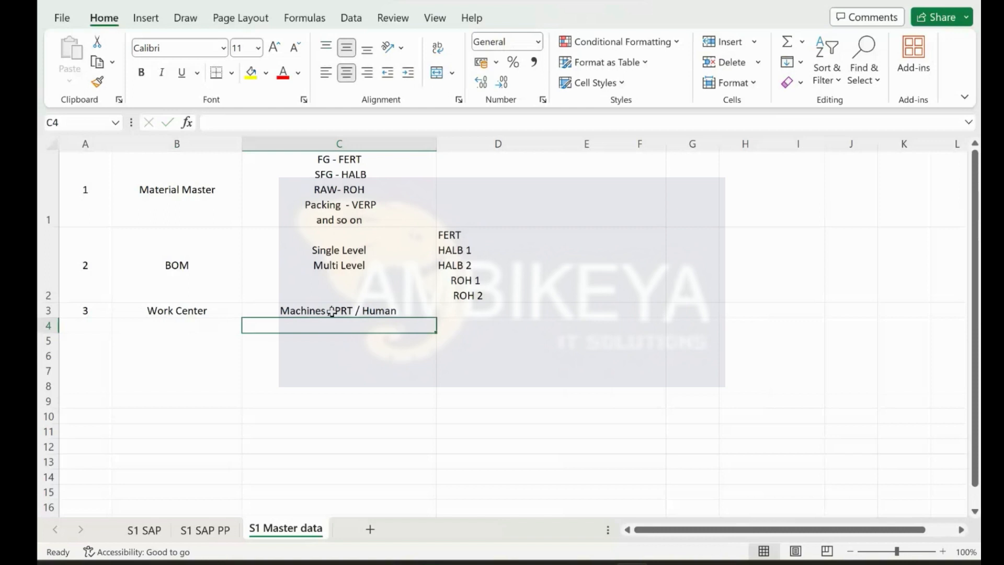
click(351, 311)
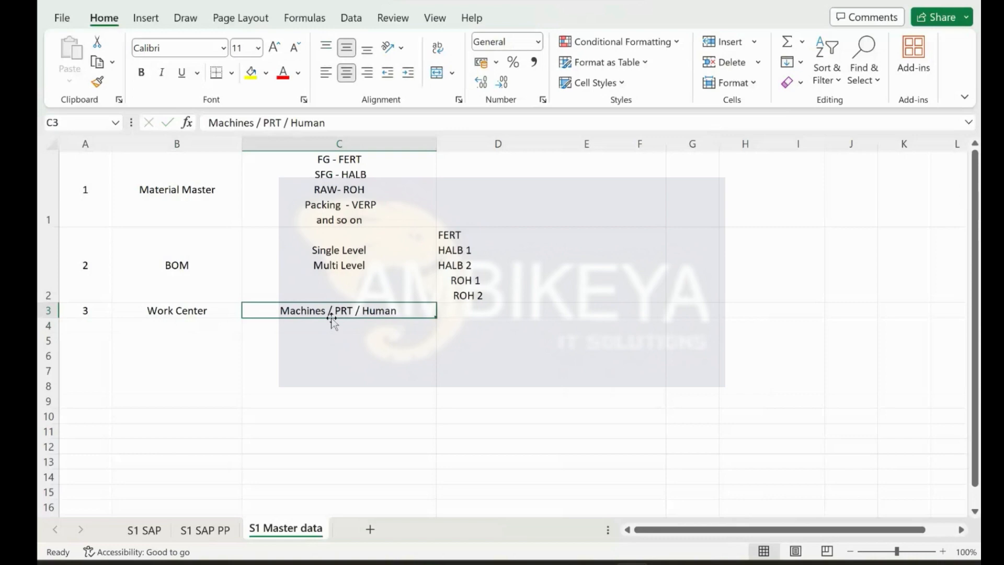
click(338, 327)
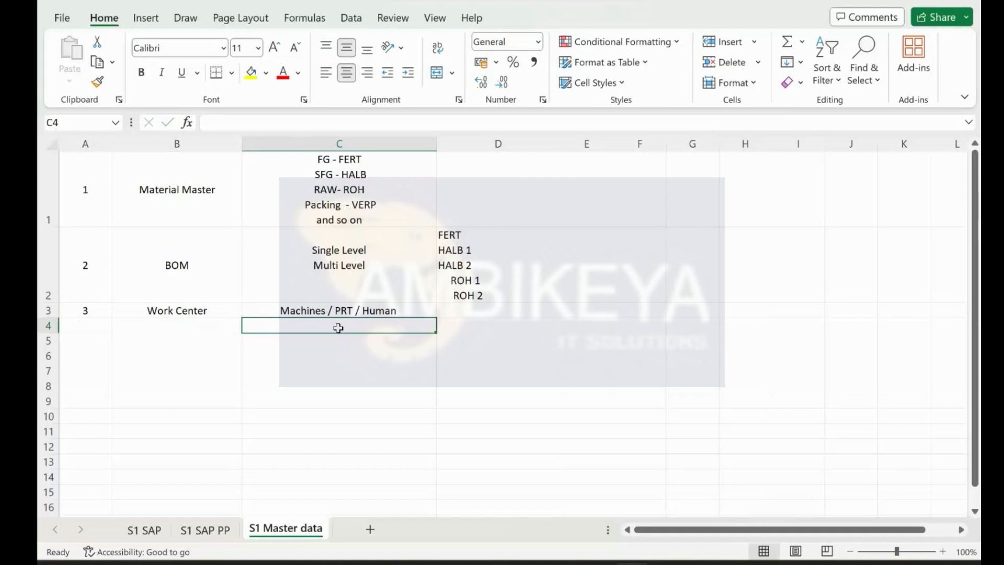
click(197, 323)
Add a fourth master data row with 4 in A4 and Routing in B4.
click(71, 326)
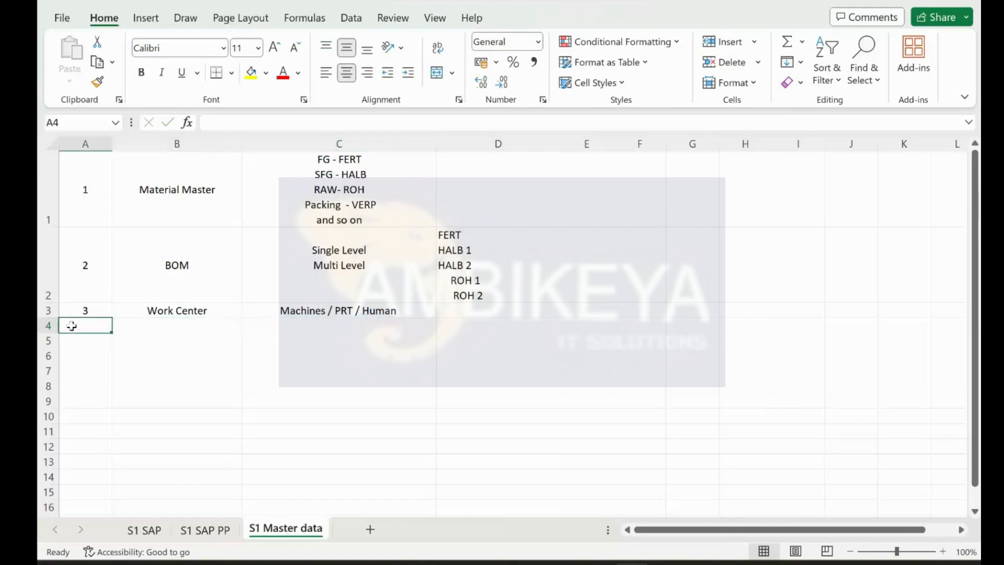
text(4)
key(Tab)
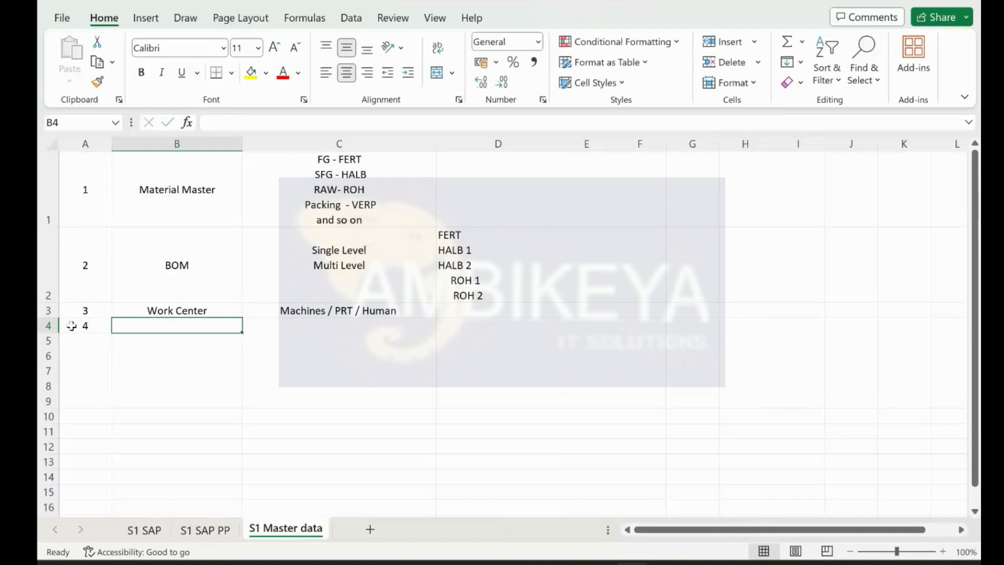
text(Routing)
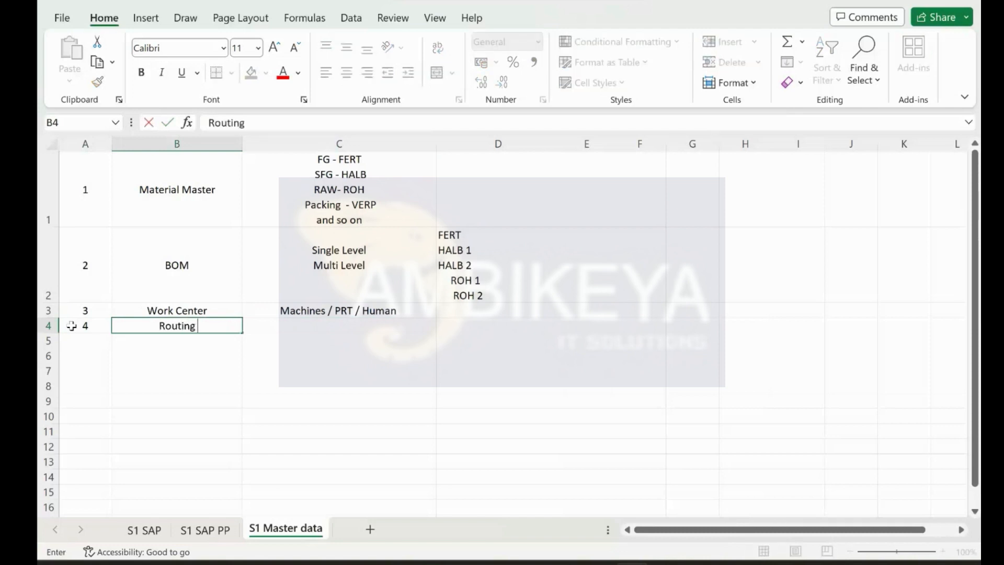
key(Tab)
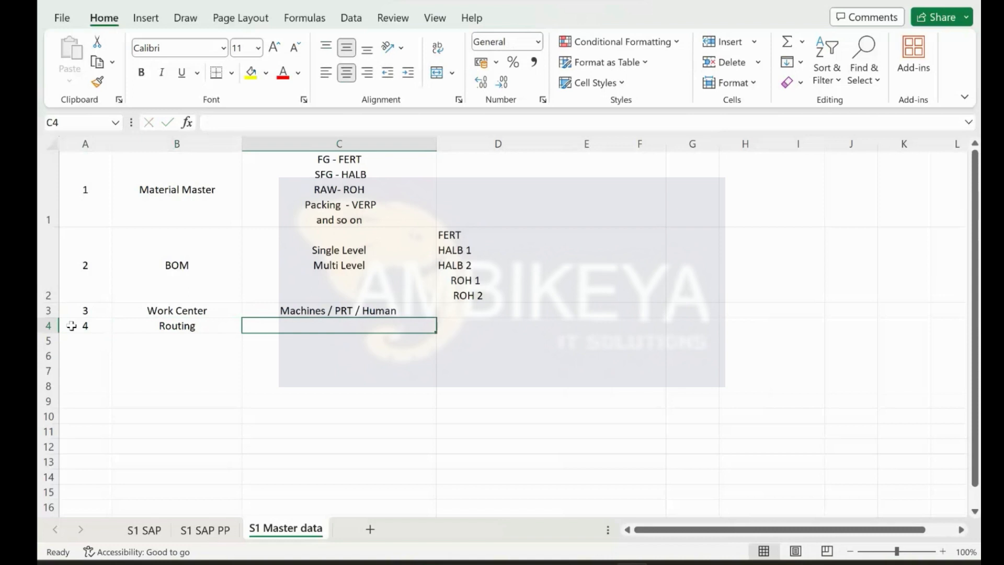
Enter the routing operations Op 1 --> Tool Setup and Op 2 --> Tool Cleaning on separate lines in C4.
text(Op)
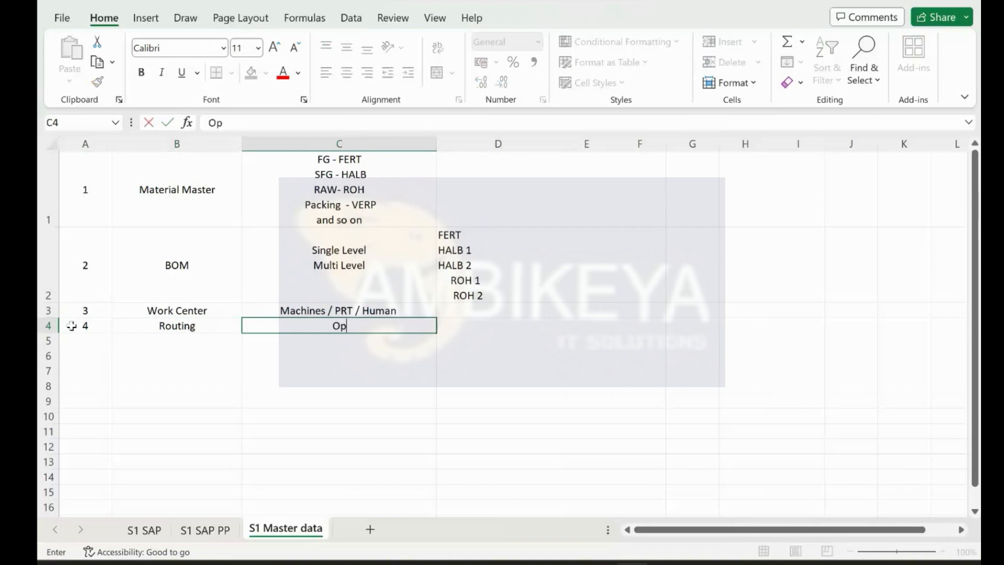
text( 1 --> Tool Se)
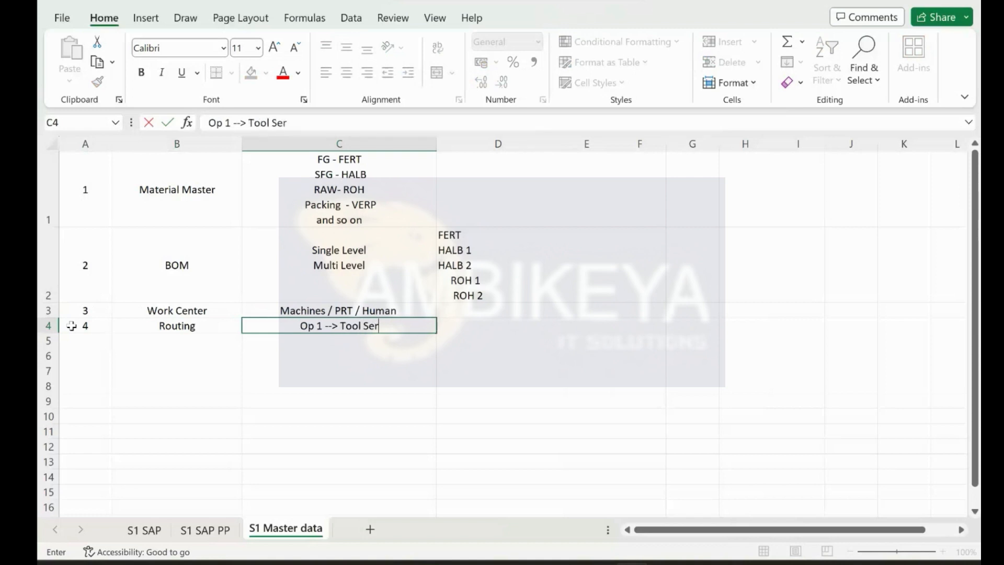
text(tup)
key(alt+Return)
text(OP)
key(BackSpace)
text(p 2 -->)
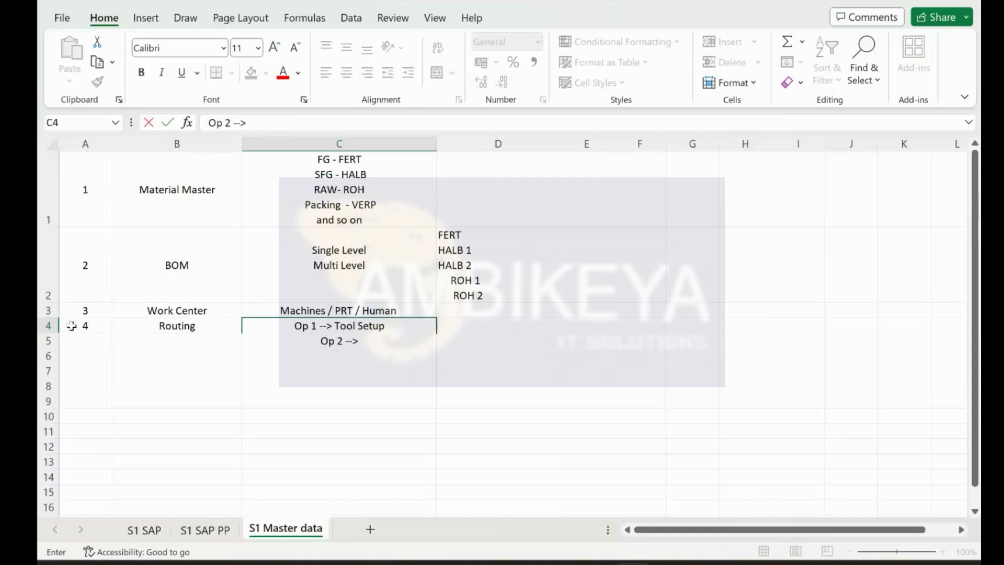
text( Tool Cleaning)
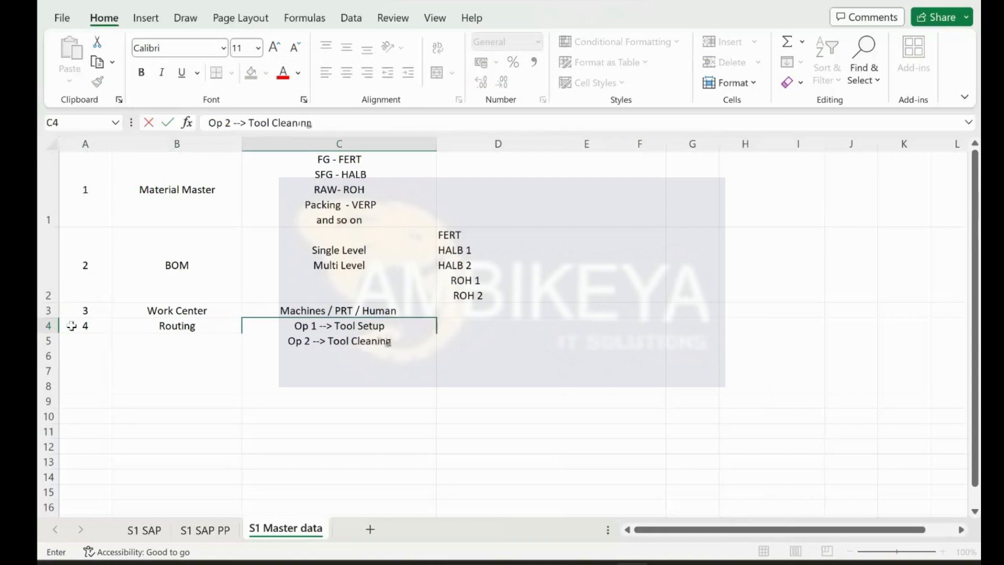
Add a third operation line in C4 reading Op 3 --> Facing Process.
key(alt+Return)
text(Op 3 -->)
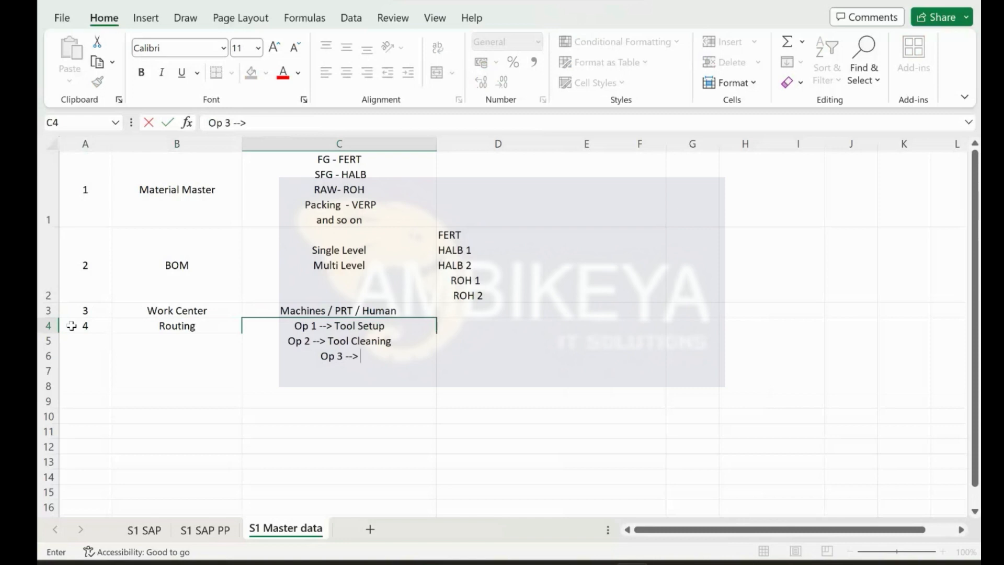
text(Facing)
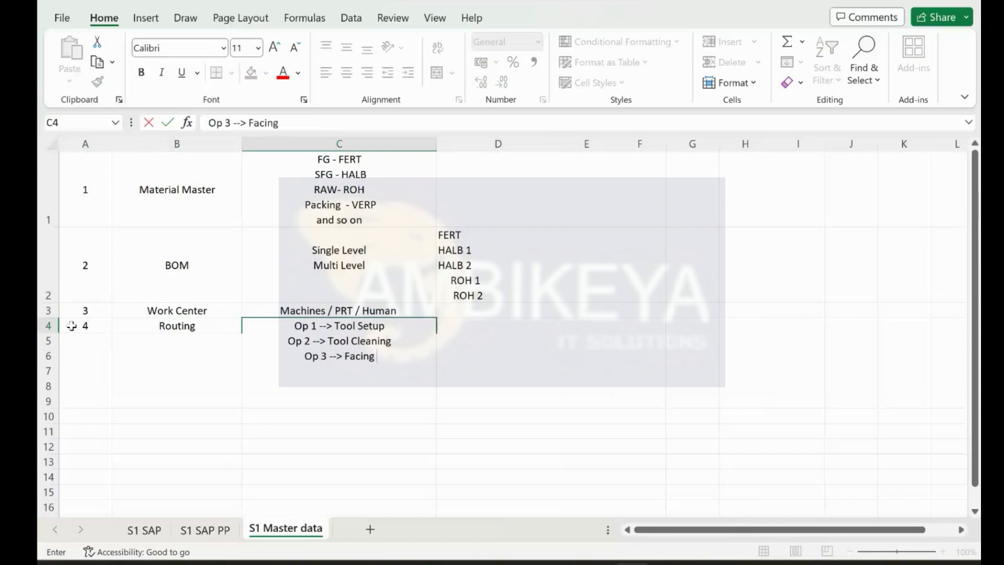
text( Process)
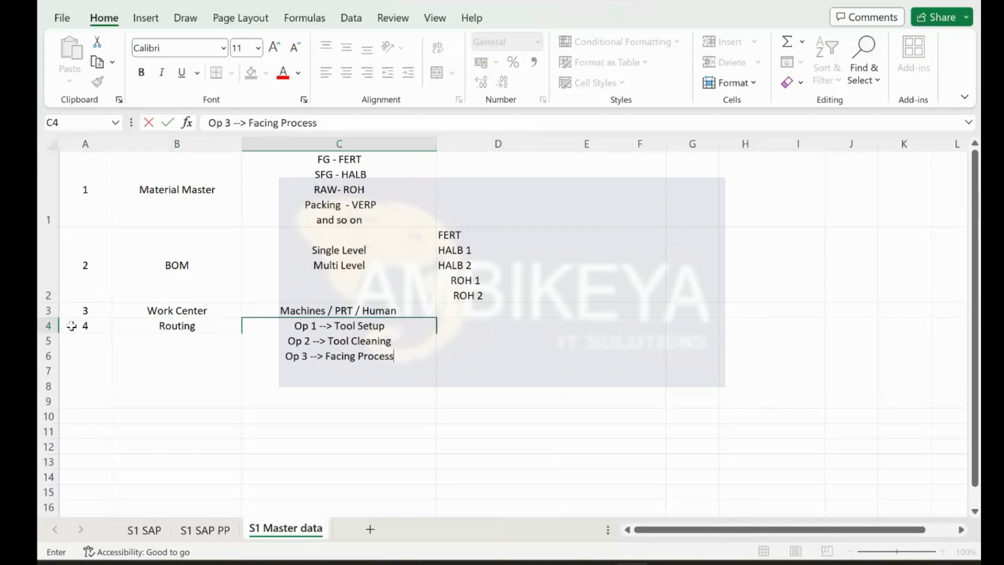
key(Return)
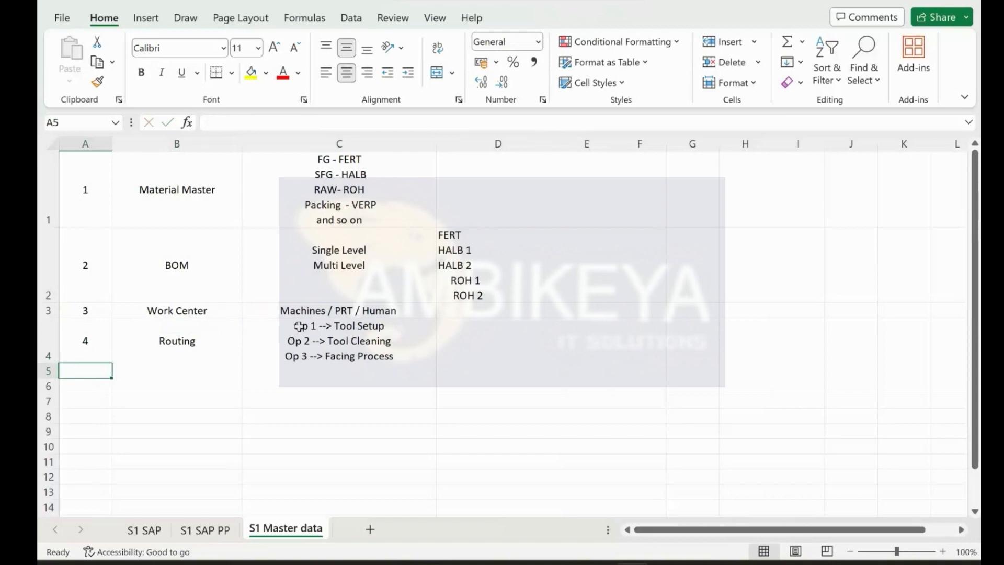
Add a fifth master data row with 5 in A5 and Production Version in B5.
click(180, 341)
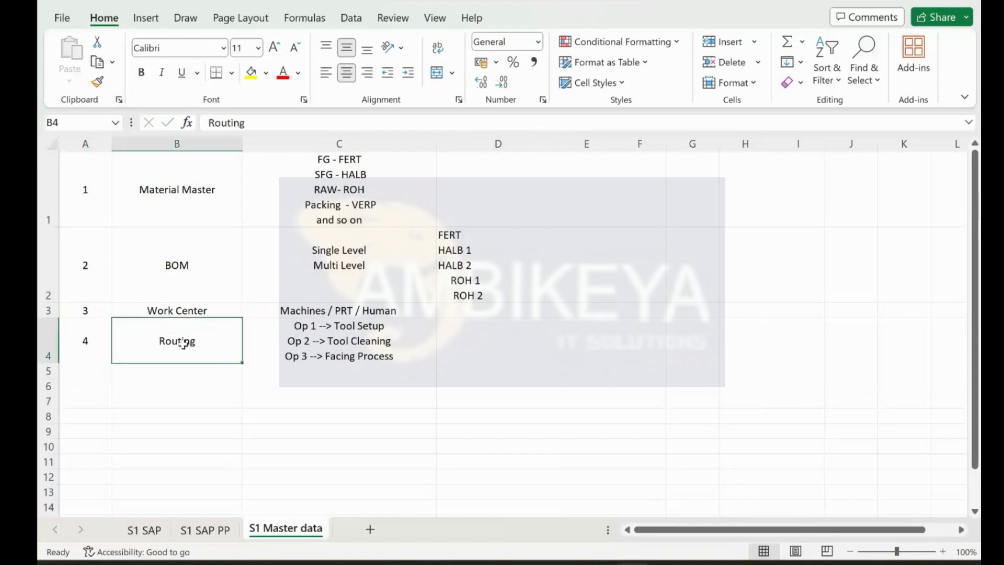
click(92, 369)
text(5)
key(Tab)
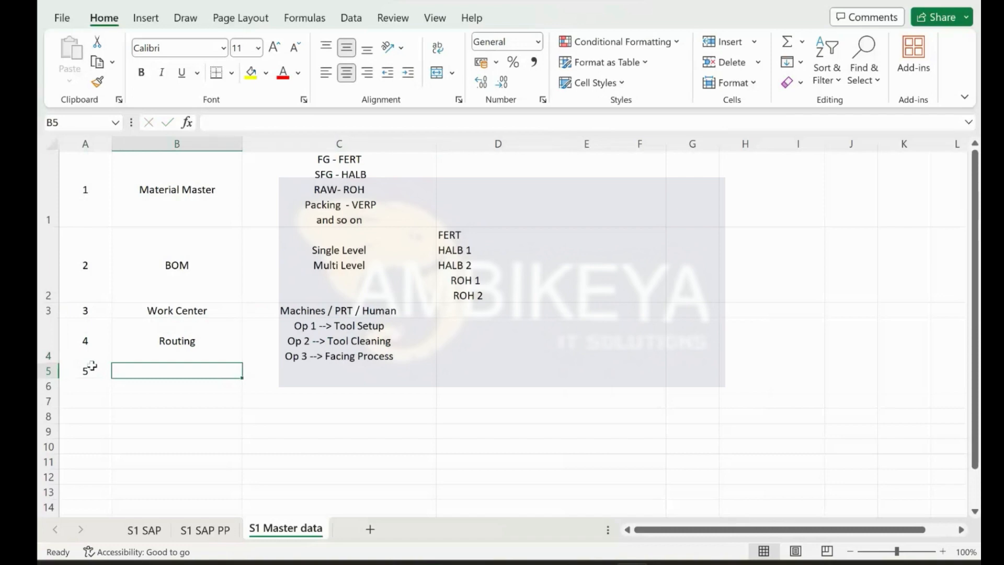
text(Produc)
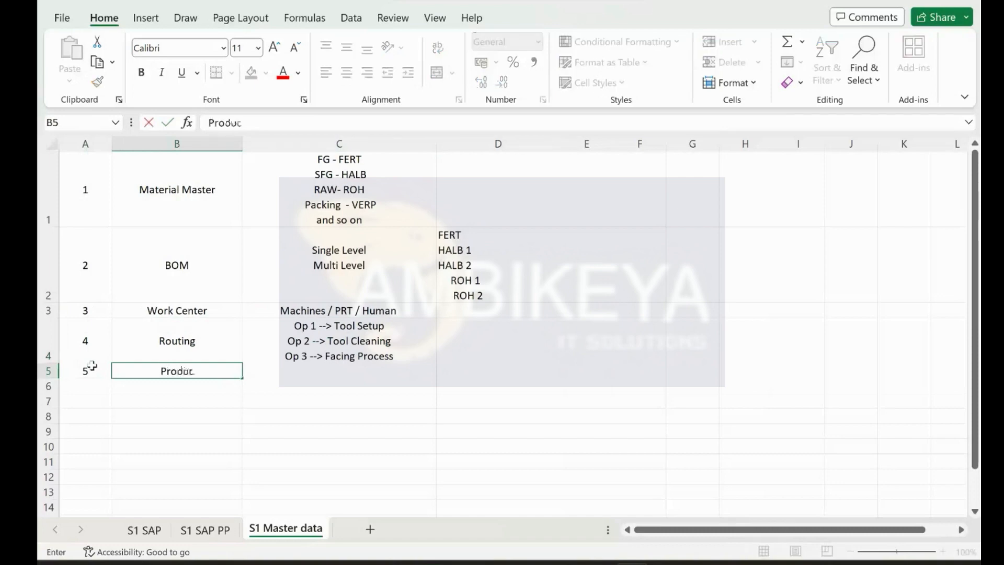
text(tion Version)
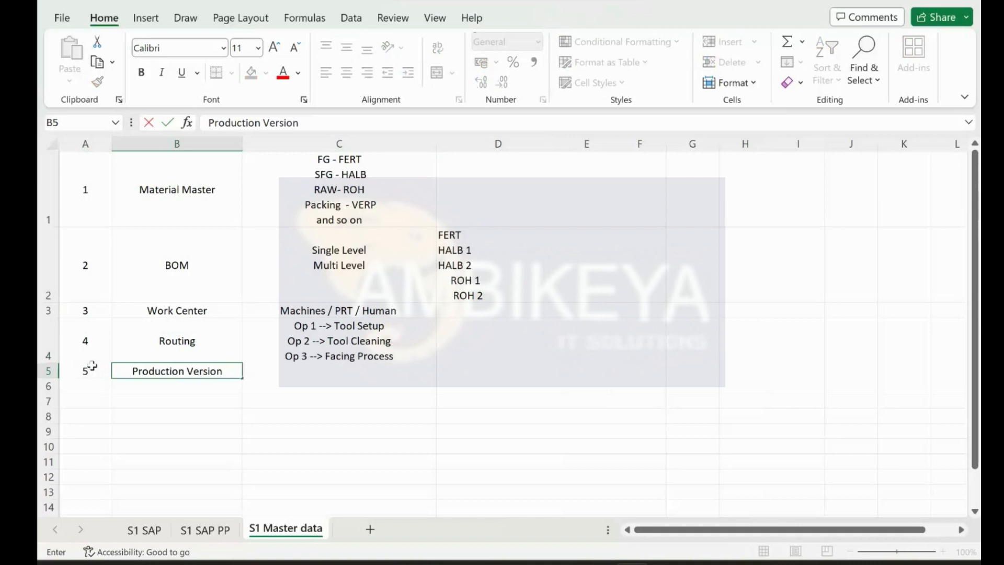
Enter BOM + Routing in C5 for the Production Version row and increase the height of row 5.
key(Tab)
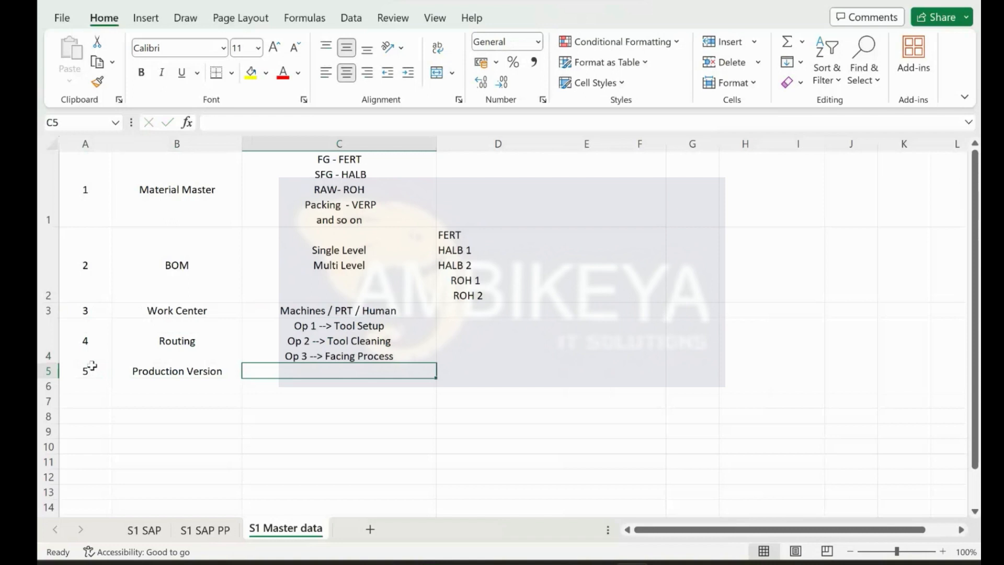
text(BOM)
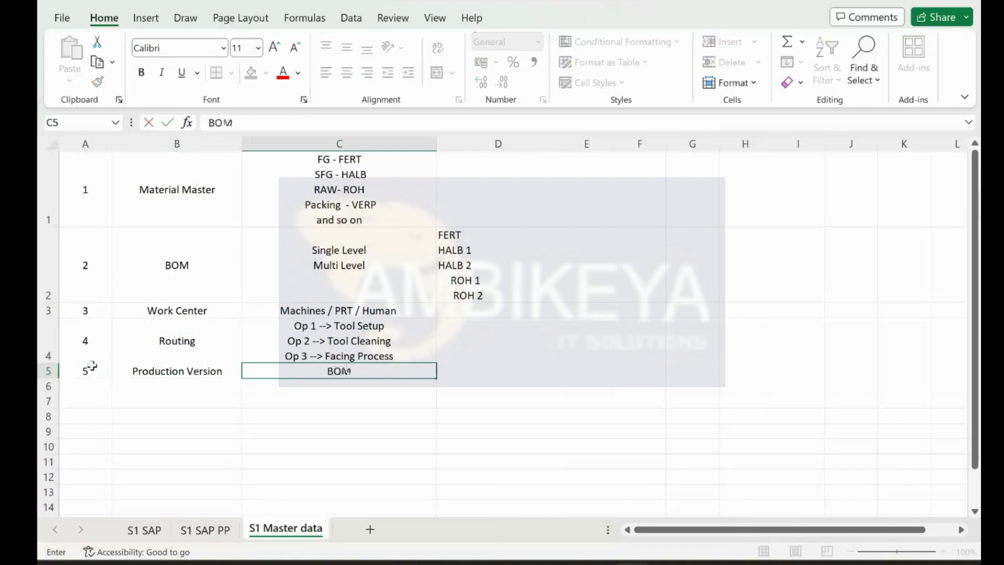
text( + Routing)
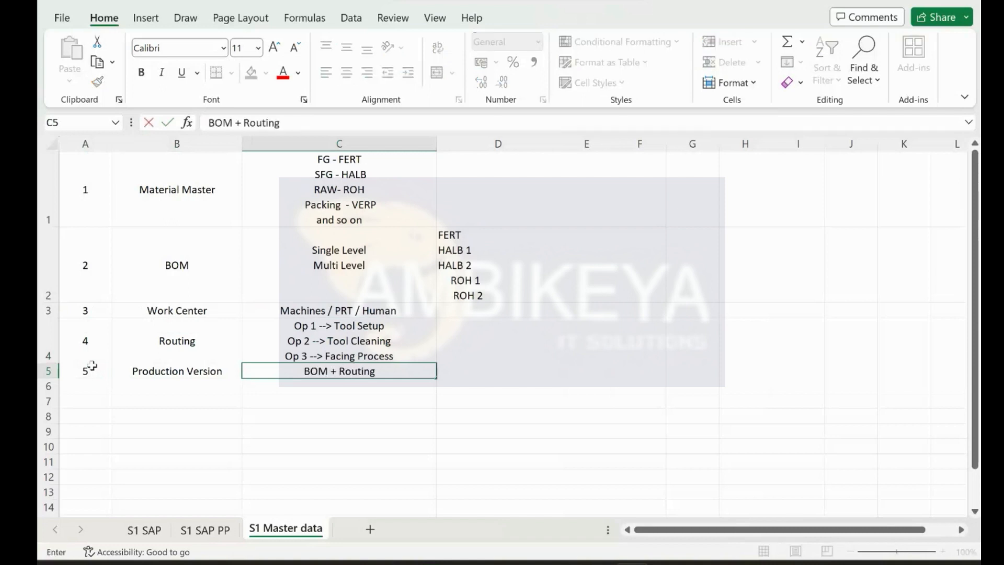
key(Return)
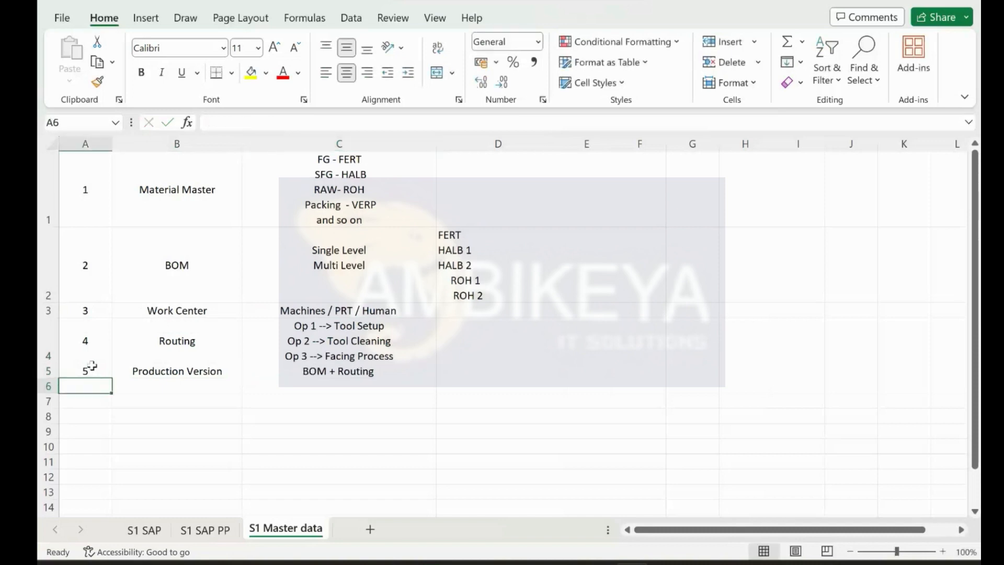
drag(56, 377, 55, 398)
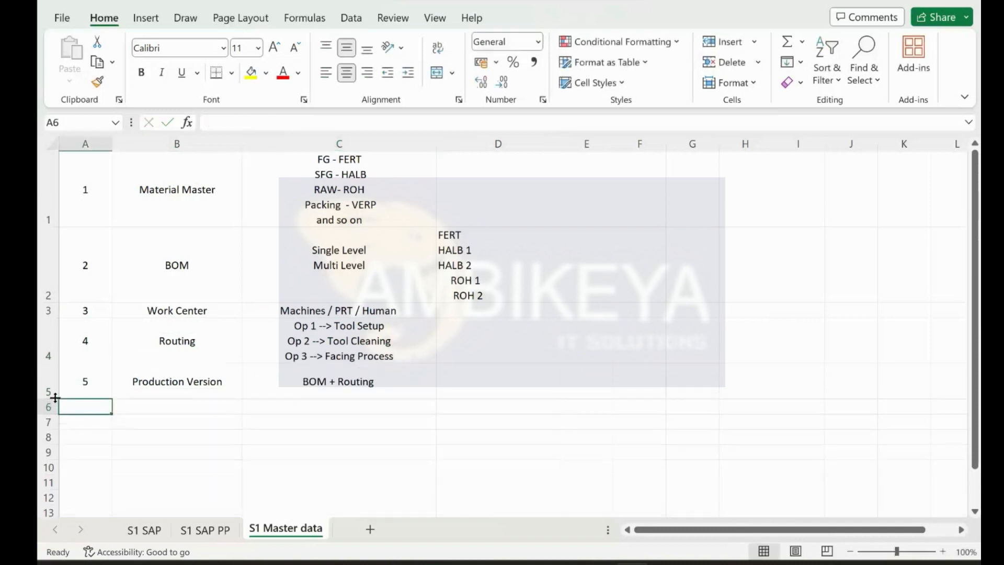
Widen column E to make room for notes beside the BOM structure.
click(634, 254)
click(504, 258)
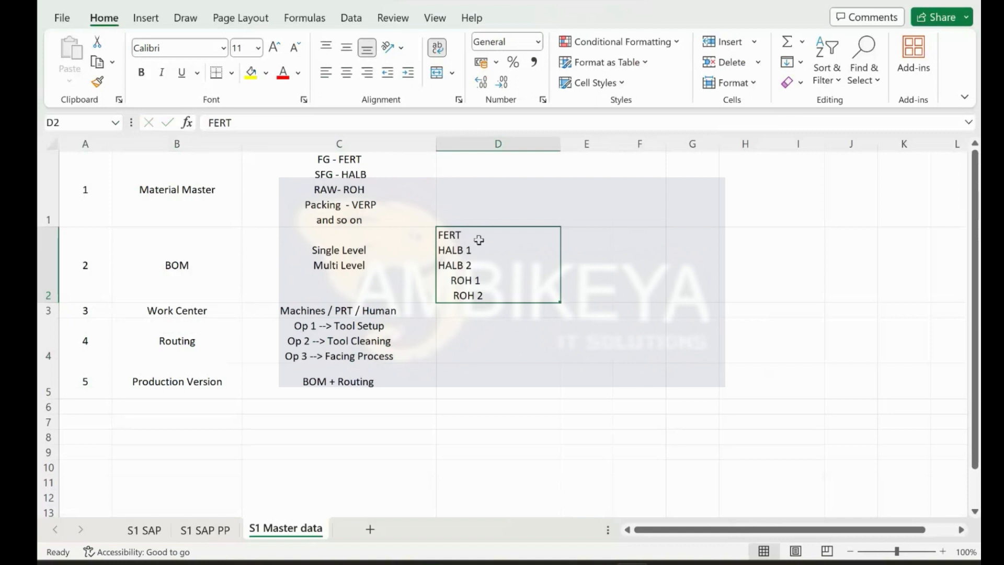
click(581, 277)
click(623, 264)
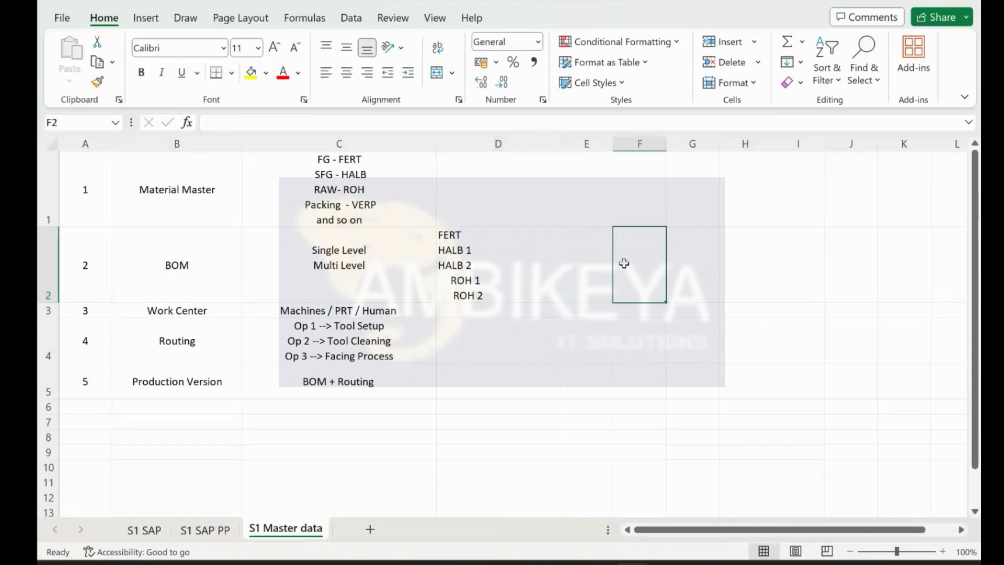
click(702, 284)
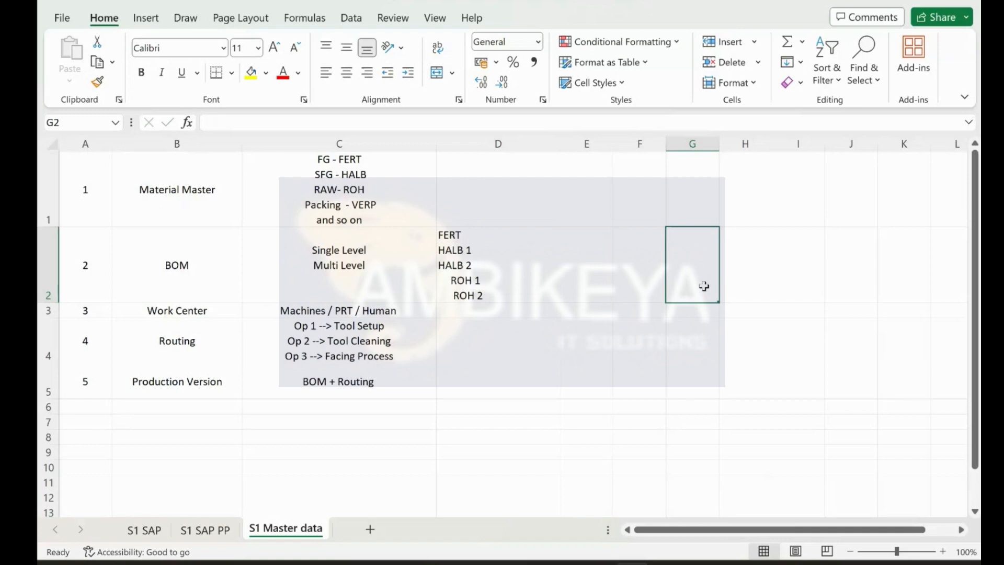
drag(587, 143, 633, 153)
click(597, 244)
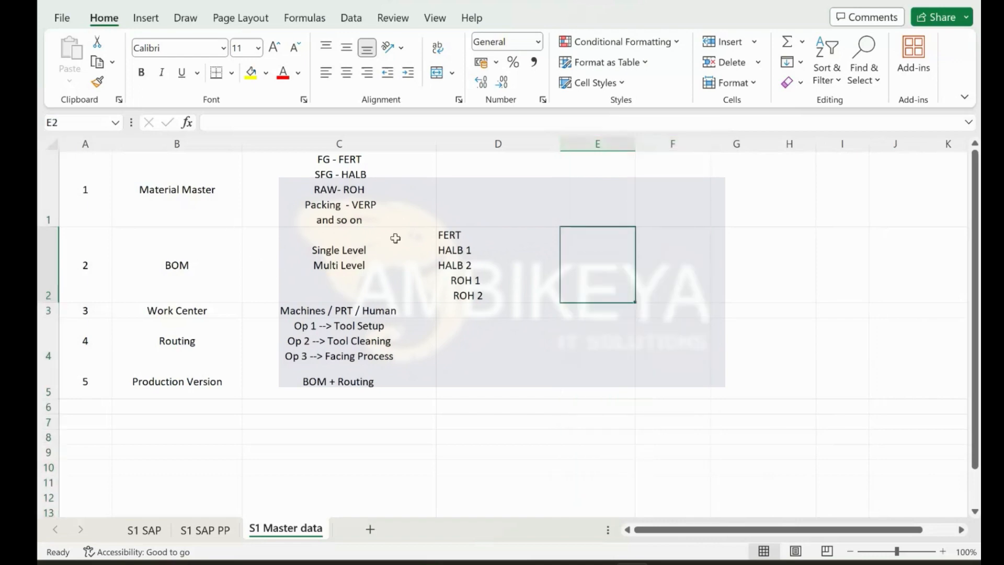
double_click(463, 238)
double_click(453, 236)
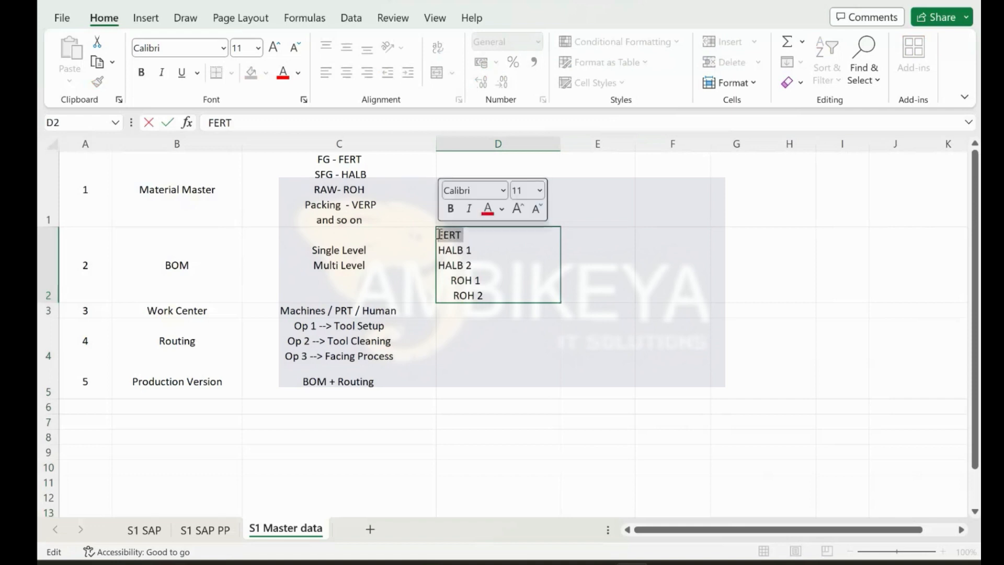
click(487, 380)
click(176, 340)
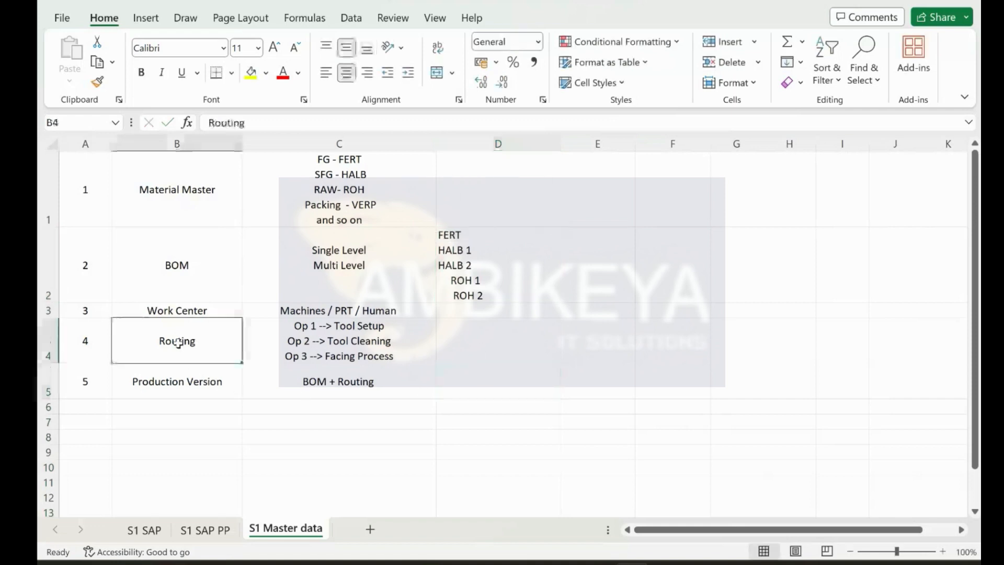
click(45, 336)
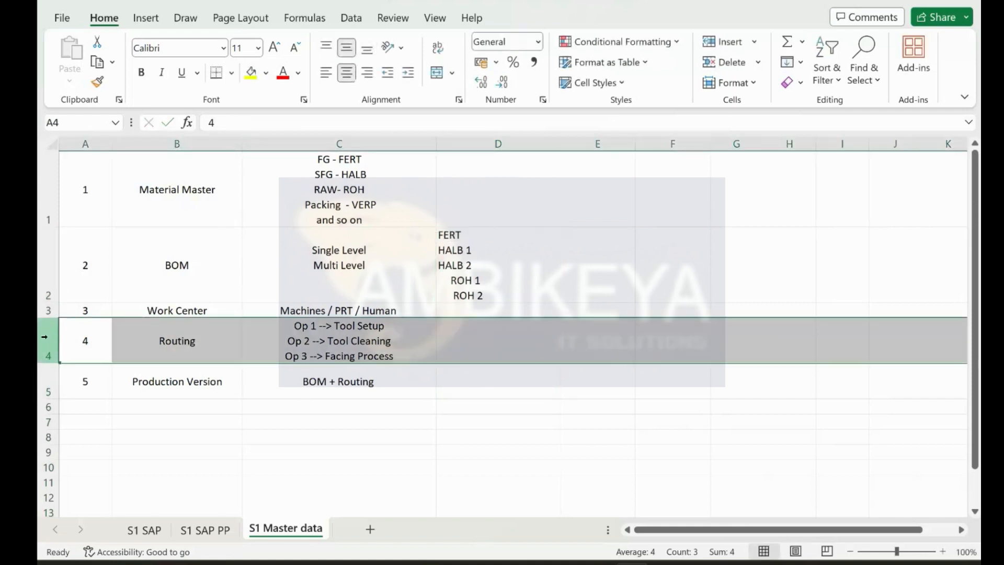
click(348, 341)
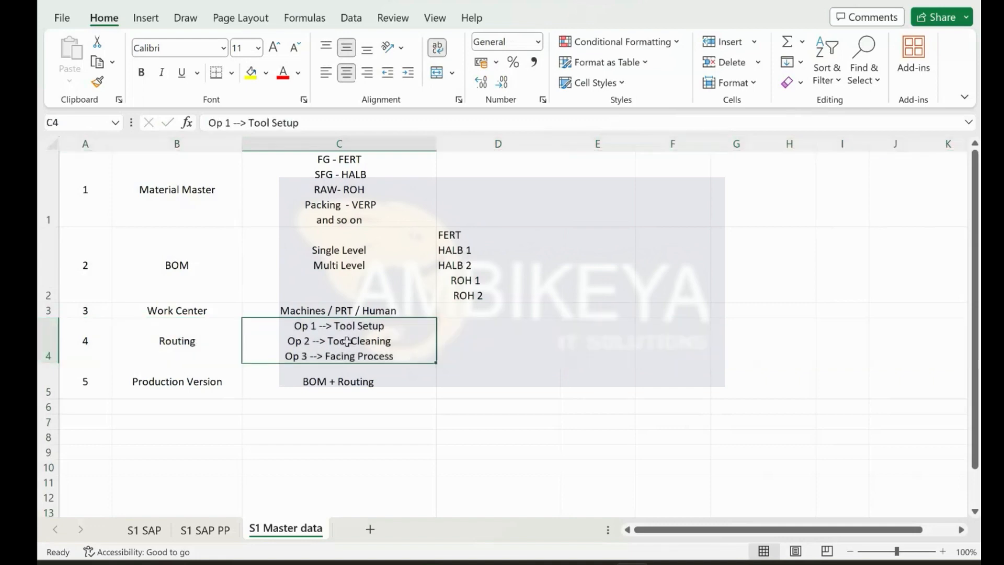
Enter BOM 1 - Premium Quality as the first line of E2 in the BOM row.
click(589, 243)
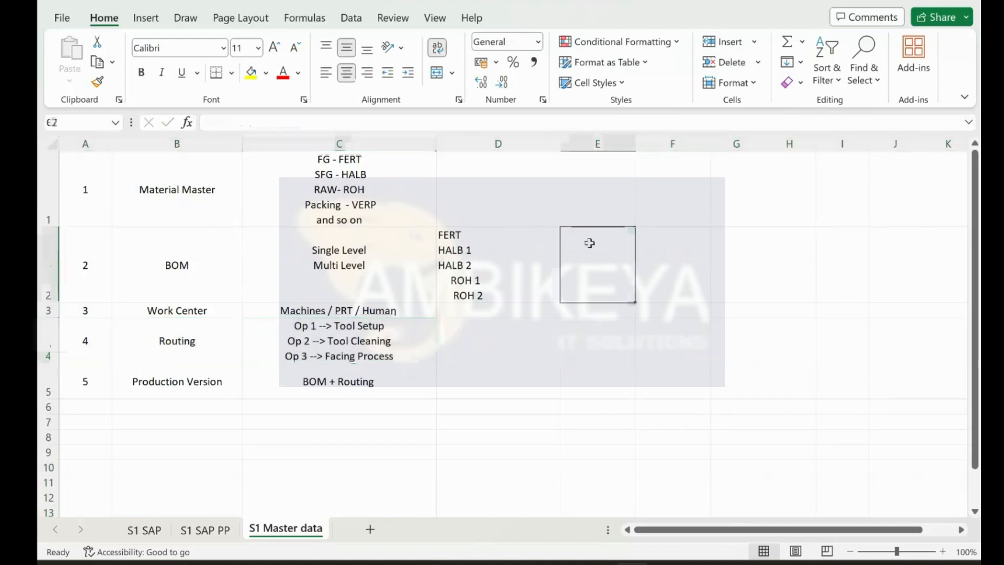
text(BOM 1 )
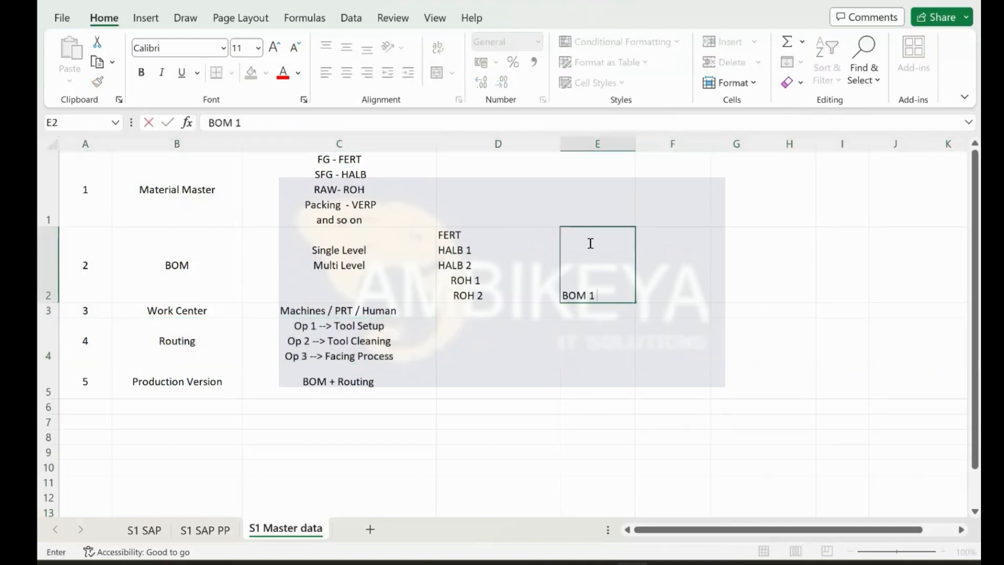
text(-H)
key(BackSpace)
text(Pe)
key(BackSpace)
text(remium Quality)
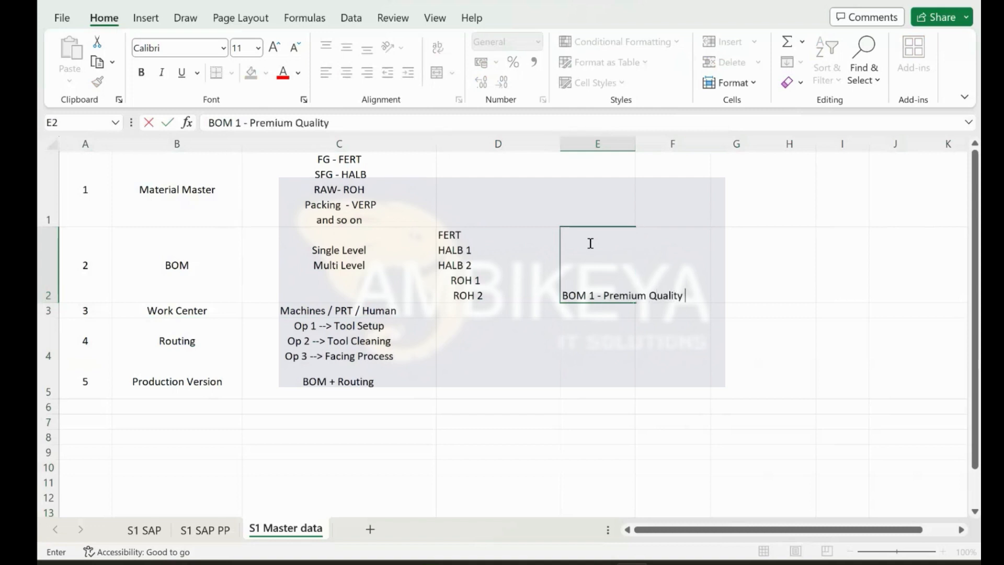
Add the lines BOM 2 - Medium Quality and BOM 3 - Low Grade below the first one in E2.
key(alt+Return)
text(BOM 2 -)
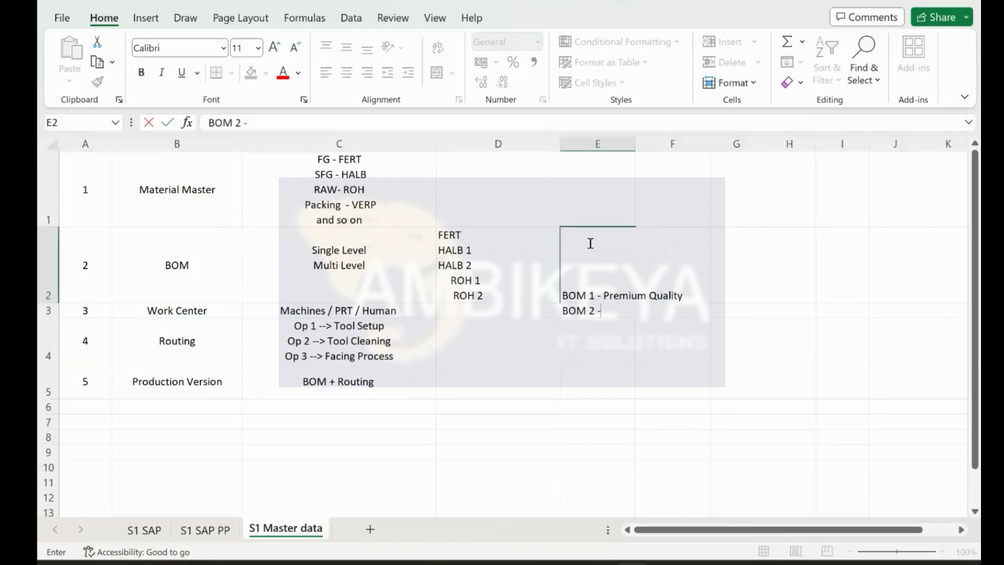
text( Mediu)
key(BackSpace)
text(ium Quality)
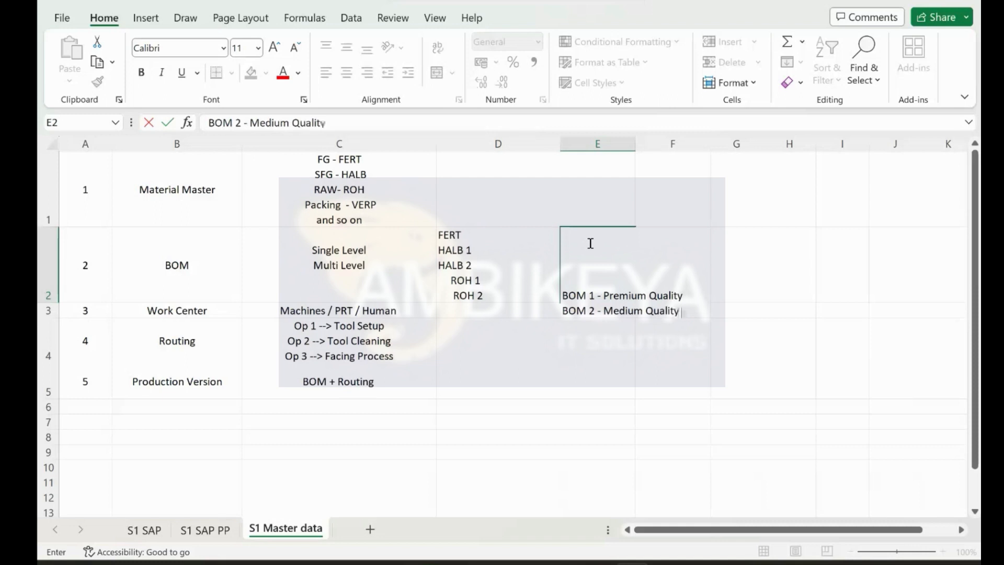
key(alt+Return)
text(BOM 3 - Low)
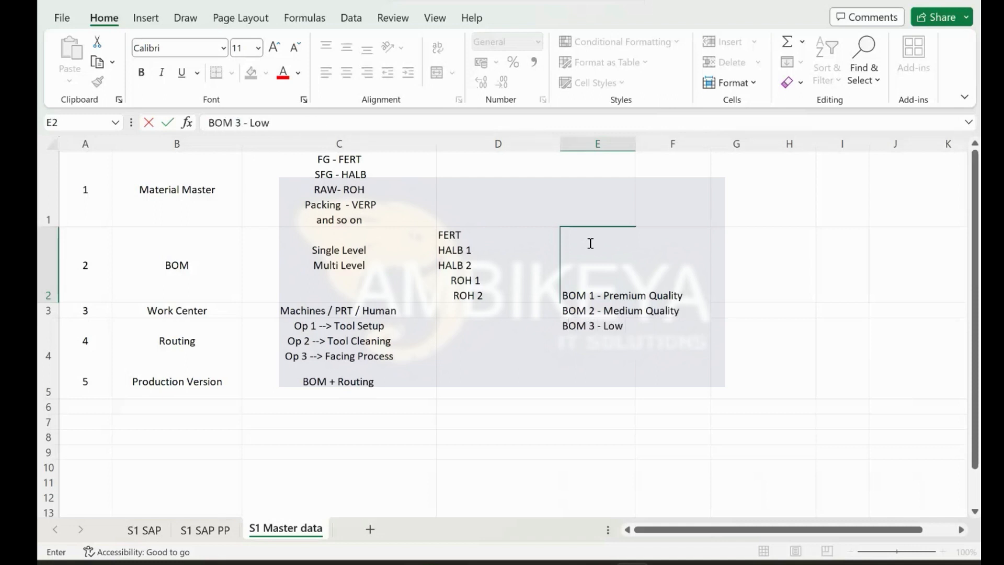
text( Grade)
key(Return)
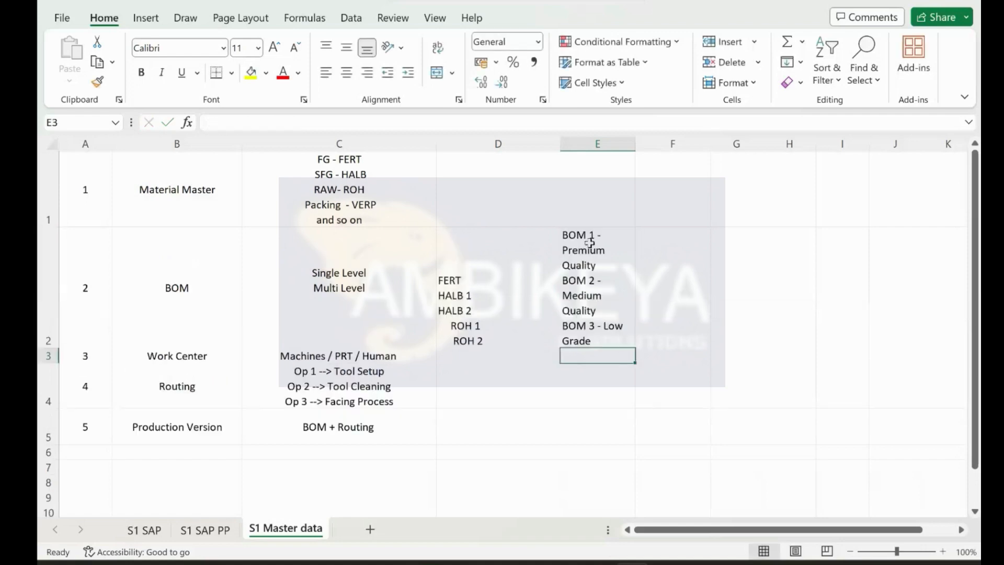
Widen column E so each BOM variant fits on one line, and reduce row 2's height to fit its contents.
drag(637, 146, 734, 163)
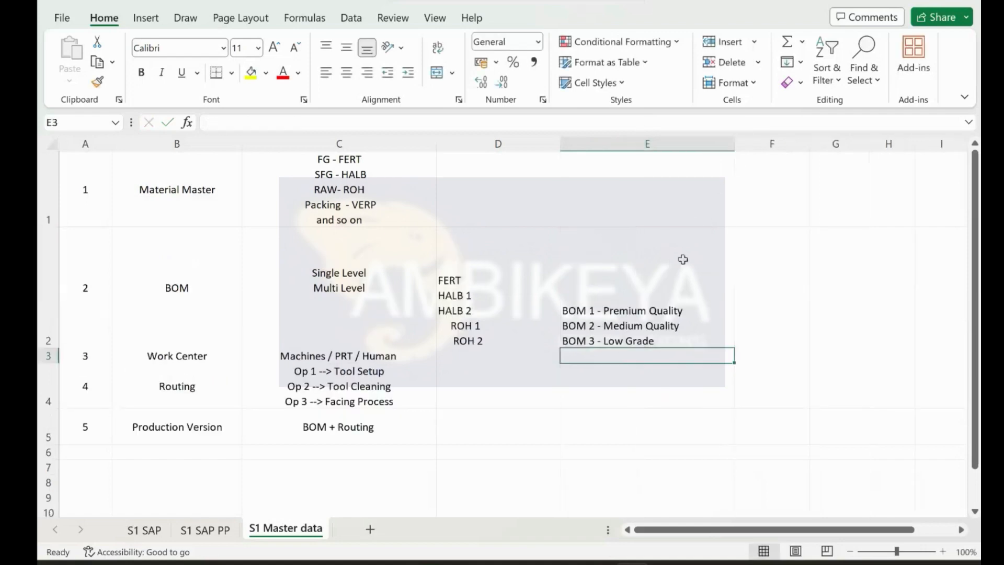
drag(53, 348, 52, 302)
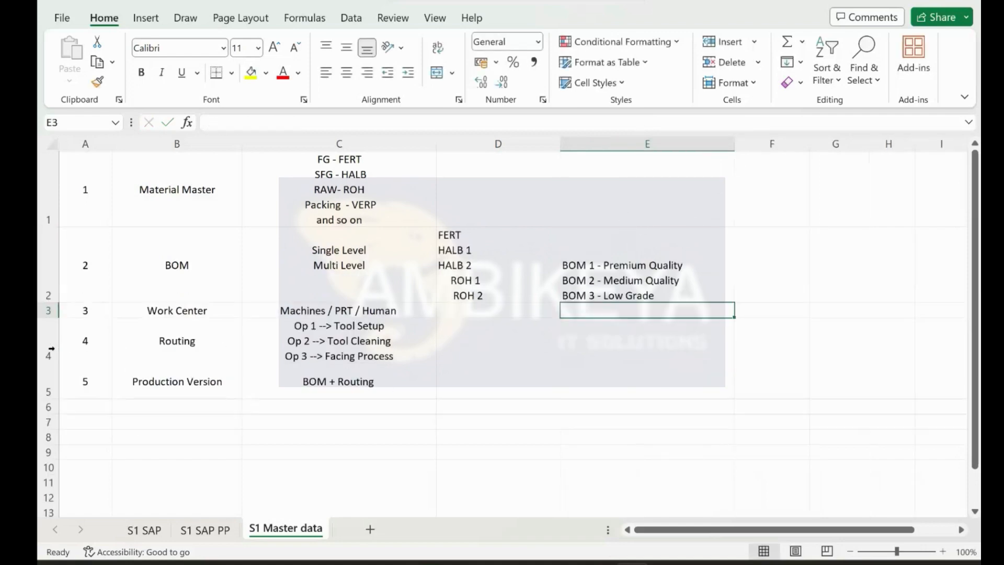
Enter ROUTING 1 in E4 of the Routing row.
click(613, 341)
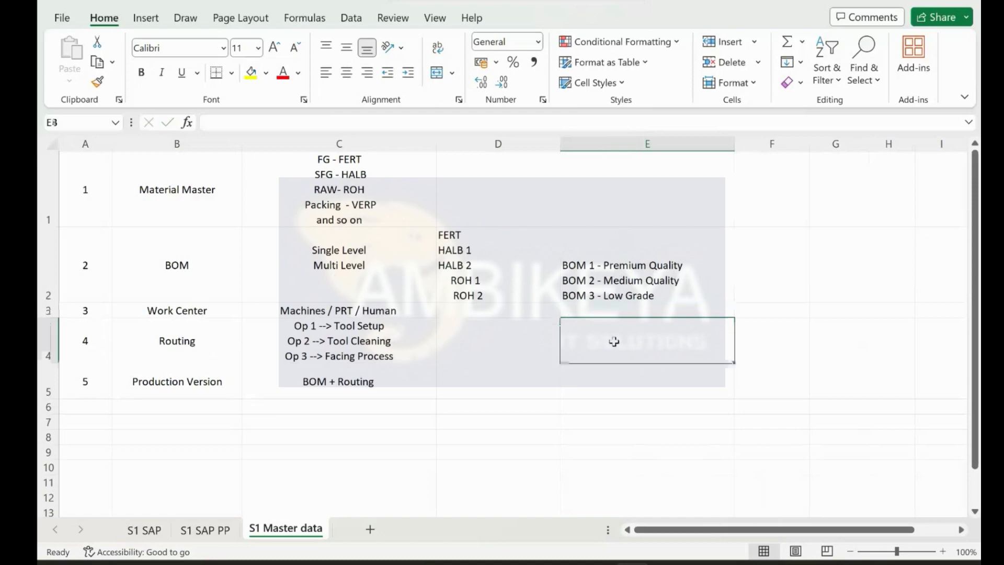
text(ROAUTIN)
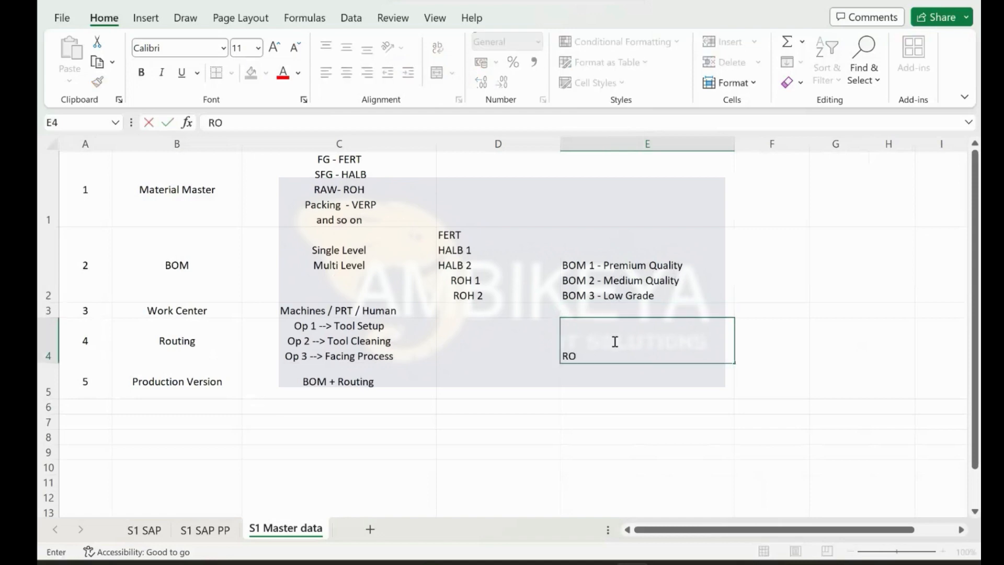
key(BackSpace)
key(BackSpace)
key(BackSpace)
key(BackSpace)
key(BackSpace)
text(Y)
key(BackSpace)
text(UTING 1)
key(BackSpace)
key(BackSpace)
text(1)
key(ctrl+Return)
key(Return)
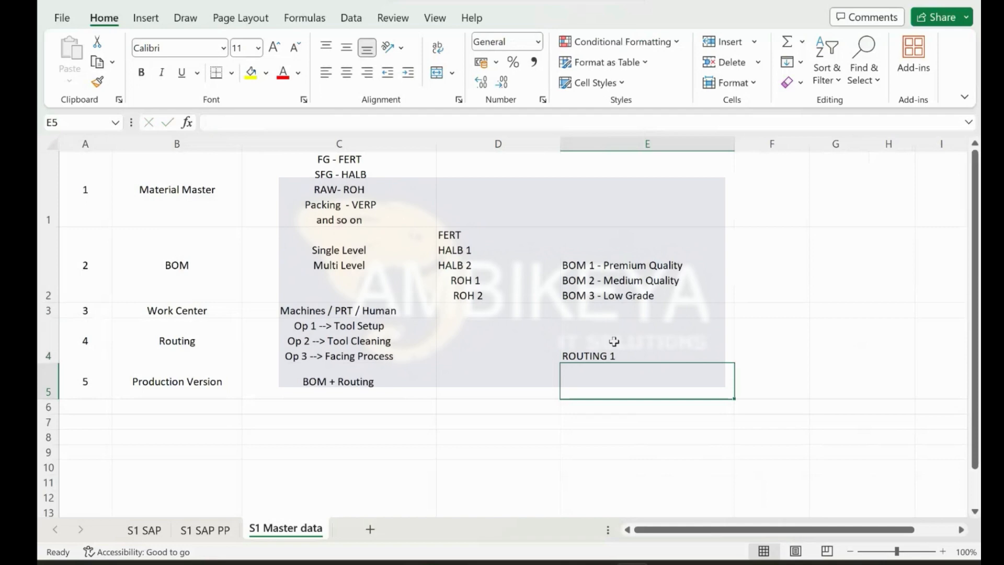
click(578, 336)
click(199, 377)
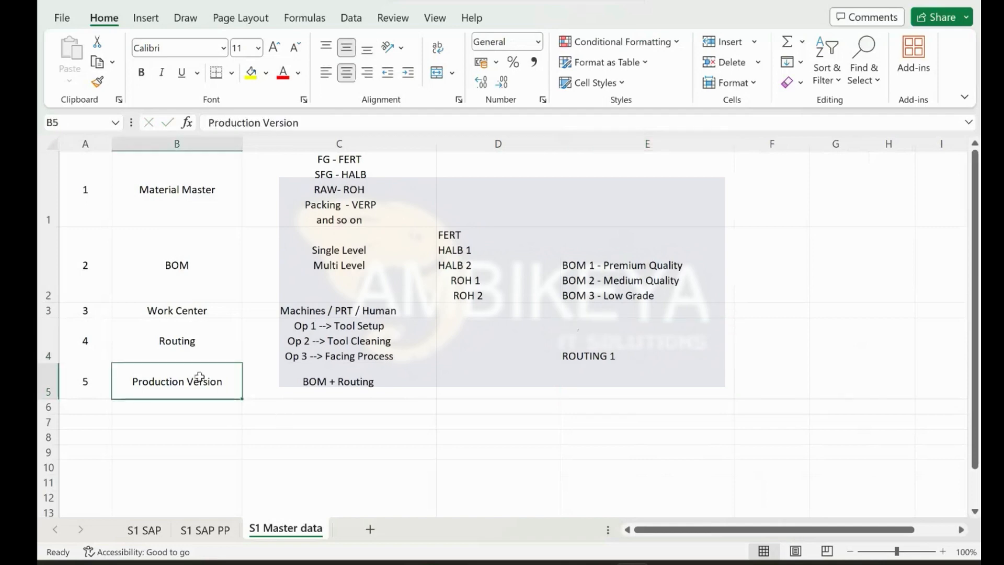
click(389, 383)
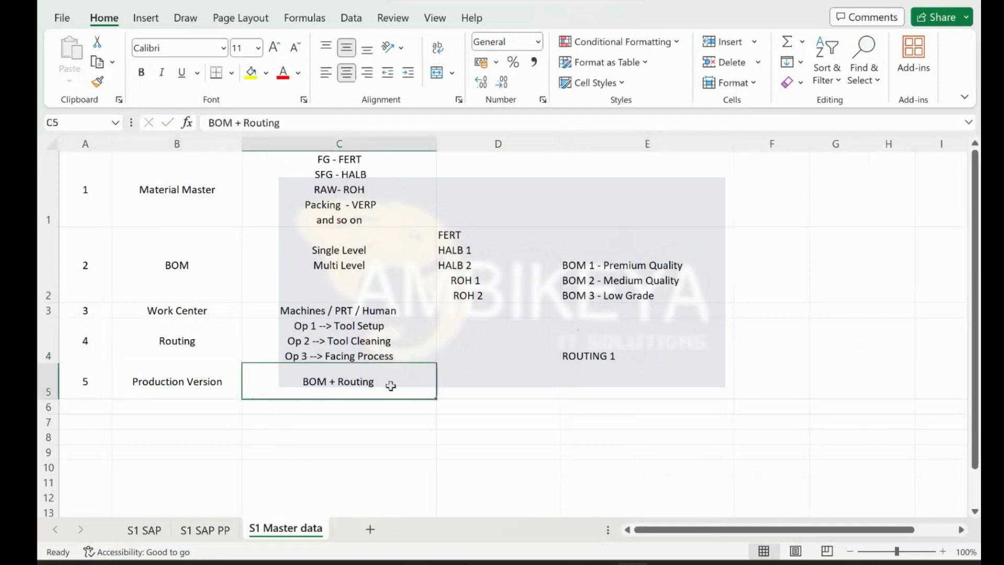
Enter the production version combinations BOM 1 & Routing 1 and BOM 3 & Routing 1 on separate lines in D5.
click(470, 387)
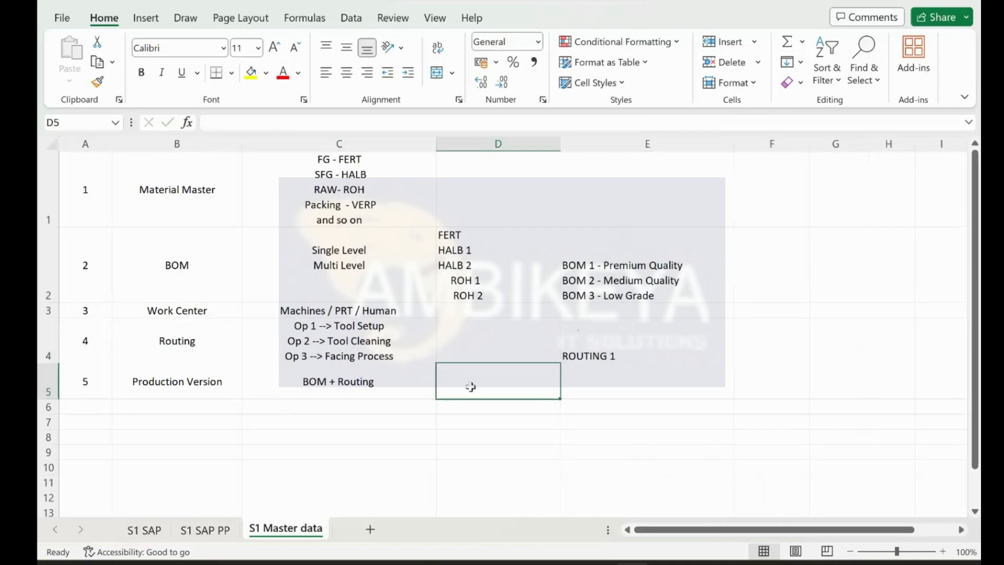
text(BOM)
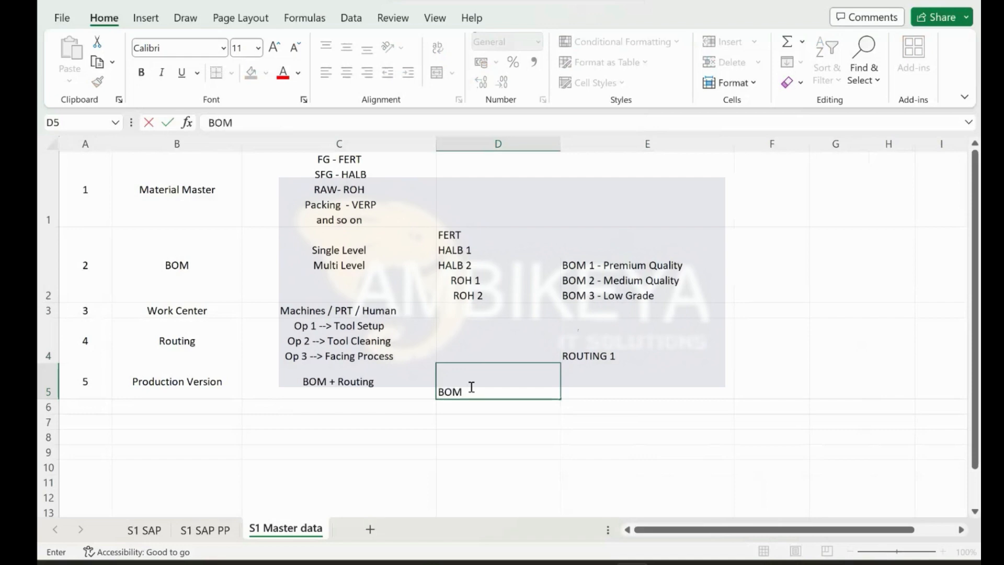
text( 1 & Routing 1)
key(alt+Return)
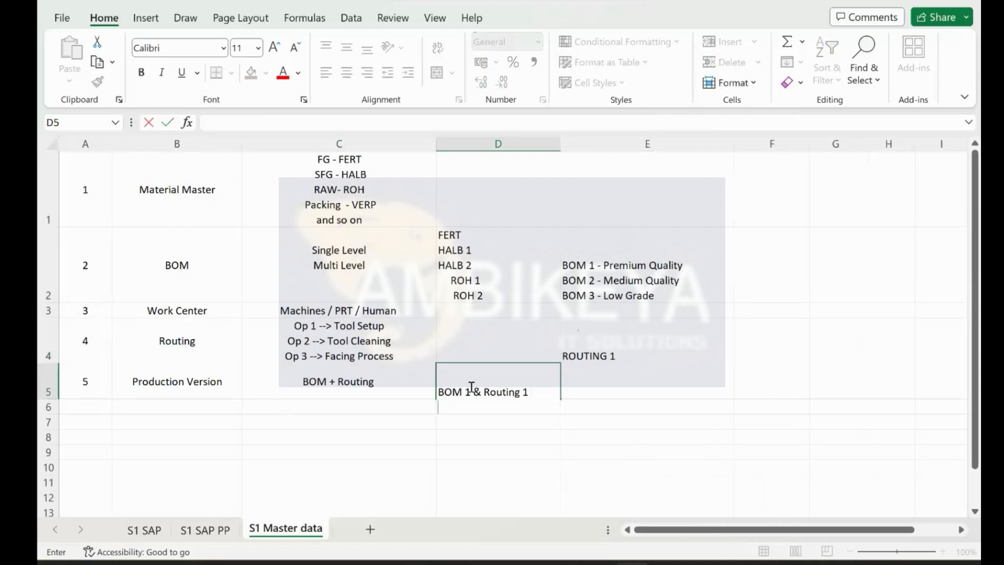
text(BOM 3 & Routing 1)
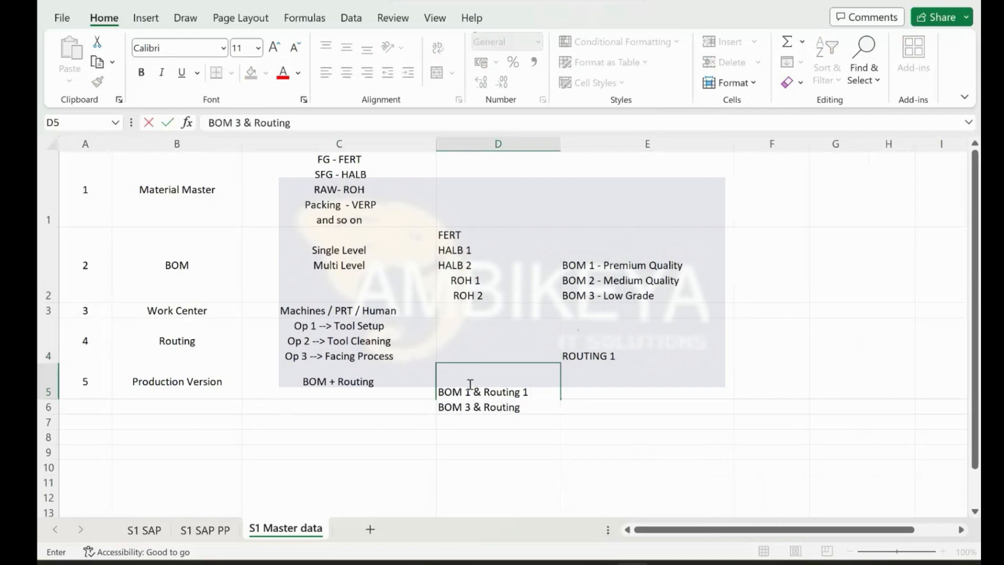
key(Return)
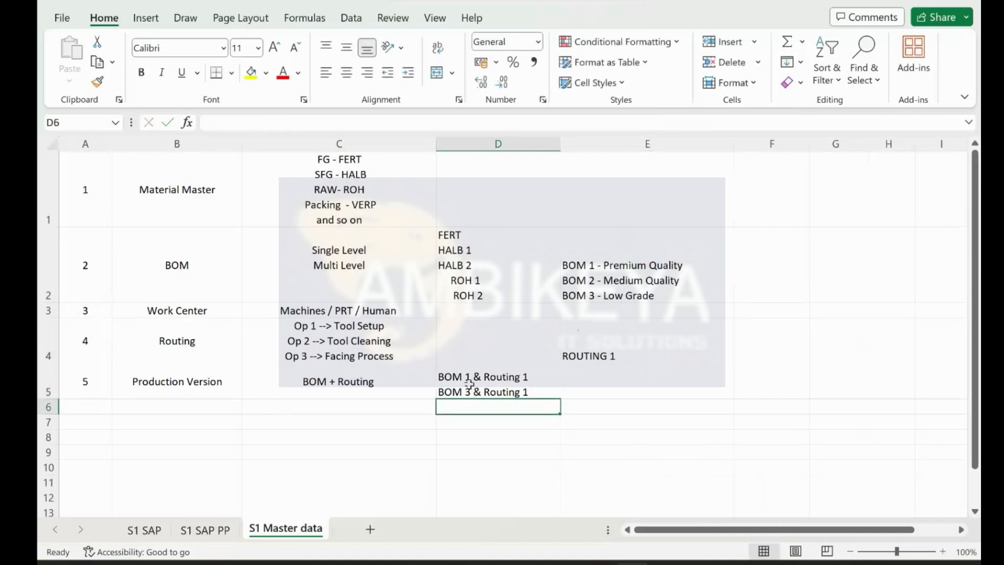
click(123, 371)
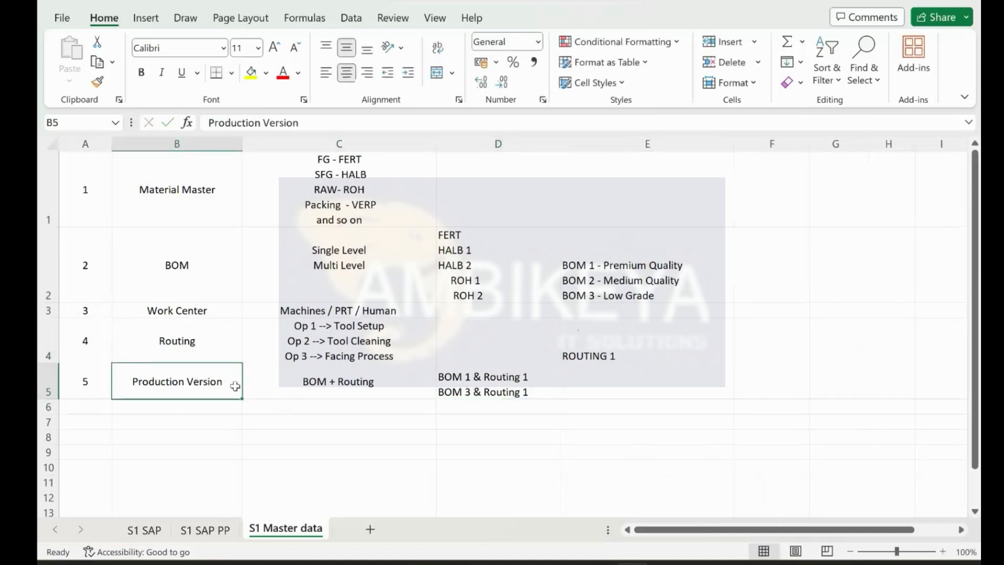
click(464, 385)
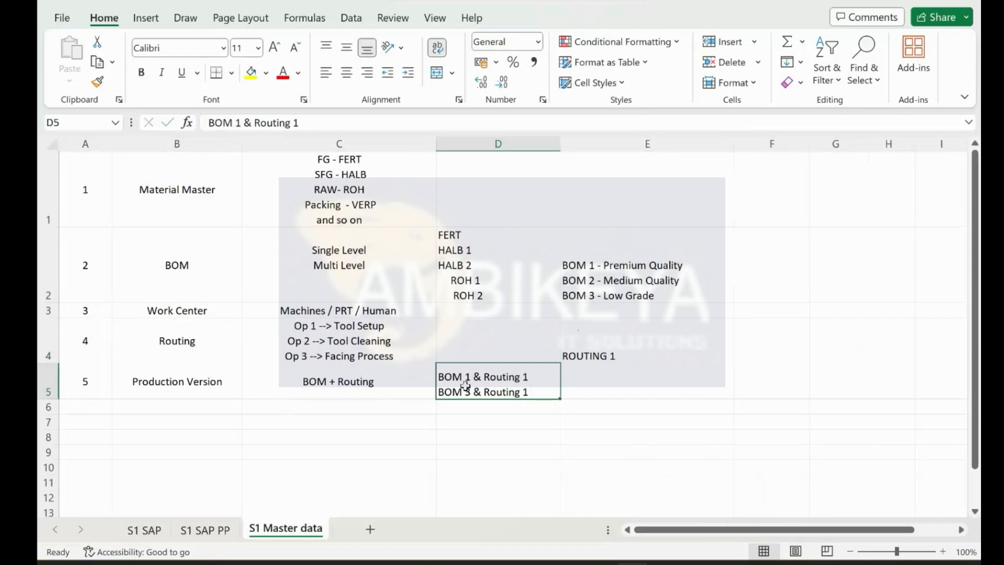
click(626, 345)
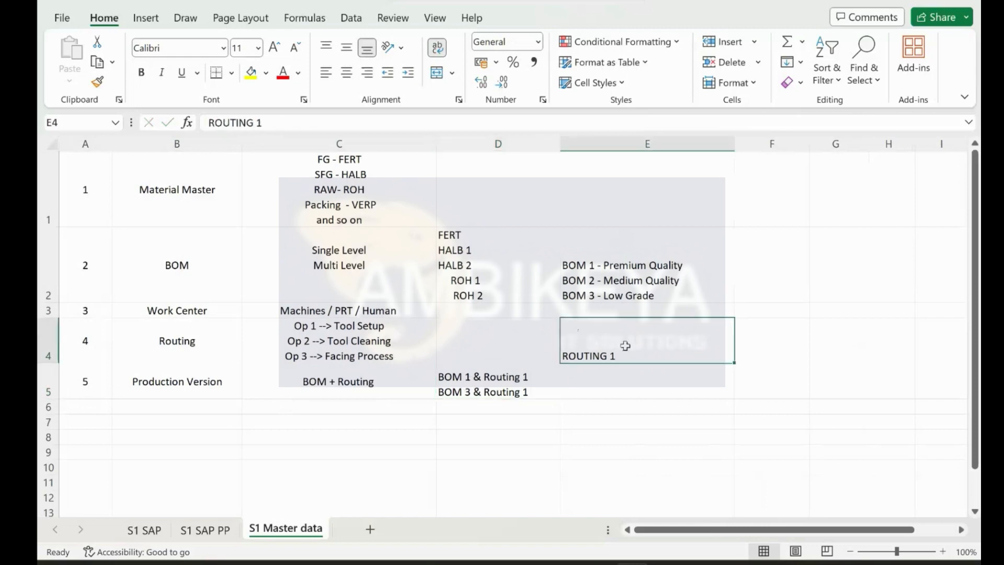
Append an arrow to the routing entry in E4 so it reads ROUTING 1 -->.
click(621, 277)
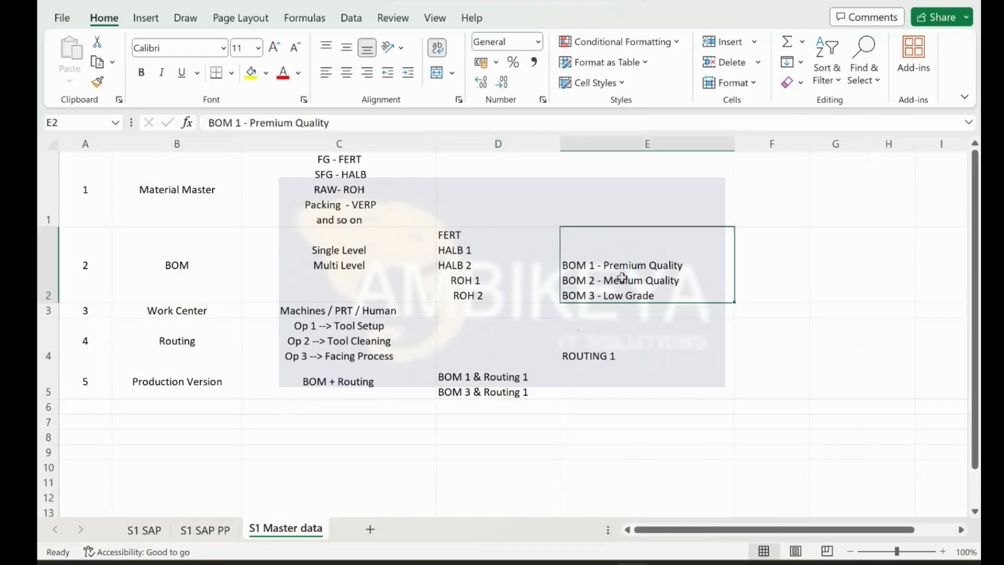
click(626, 328)
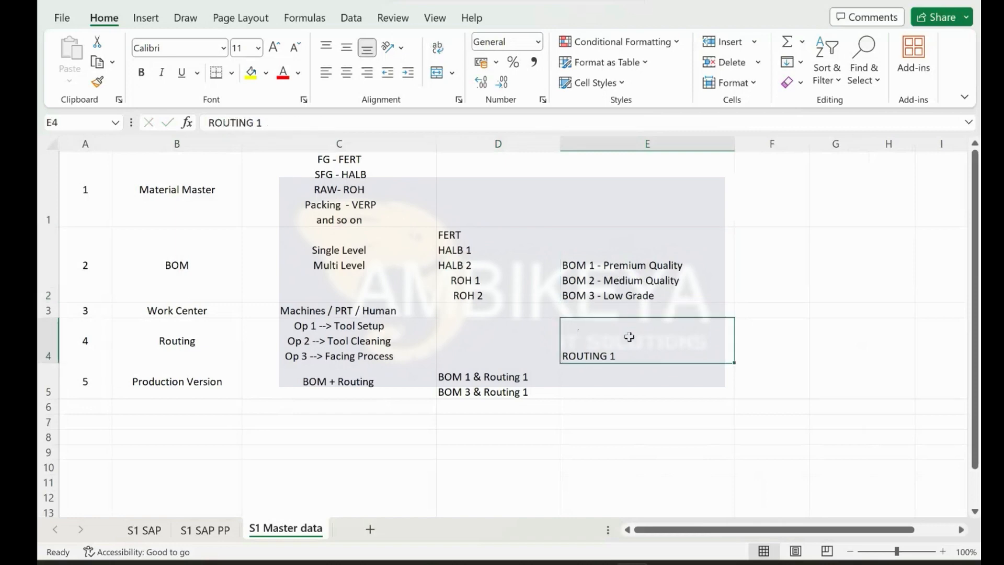
double_click(627, 352)
key(alt+Return)
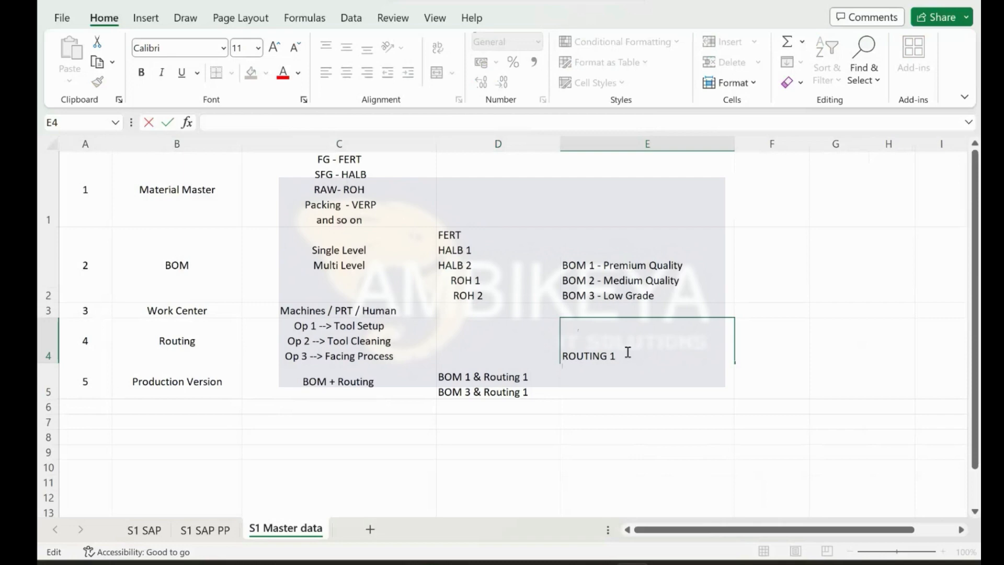
text(--> H)
key(BackSpace)
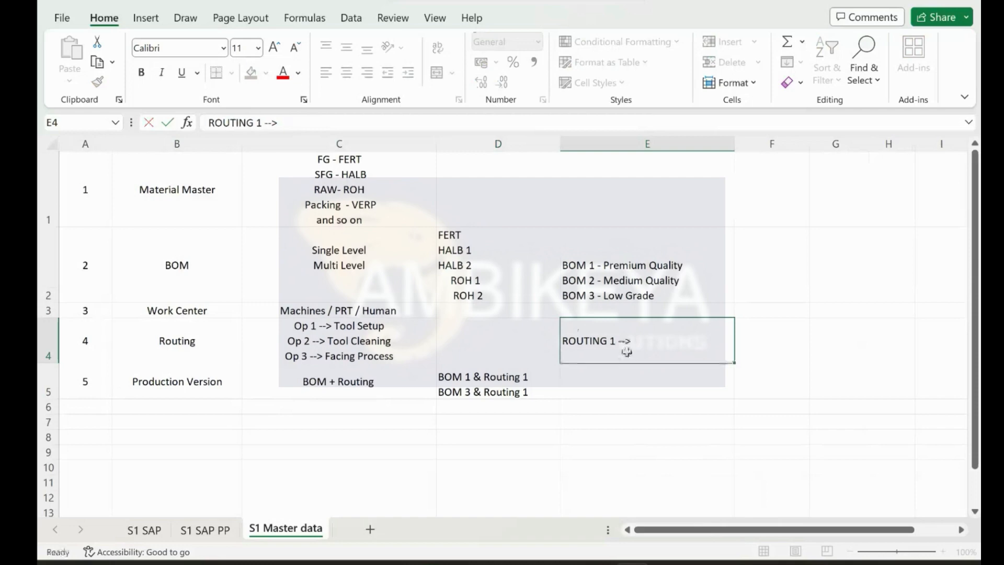
Enter the machine timing 100* - M 1 - 5 min in F4, beside the ROUTING 1 entry.
key(Tab)
text(100)
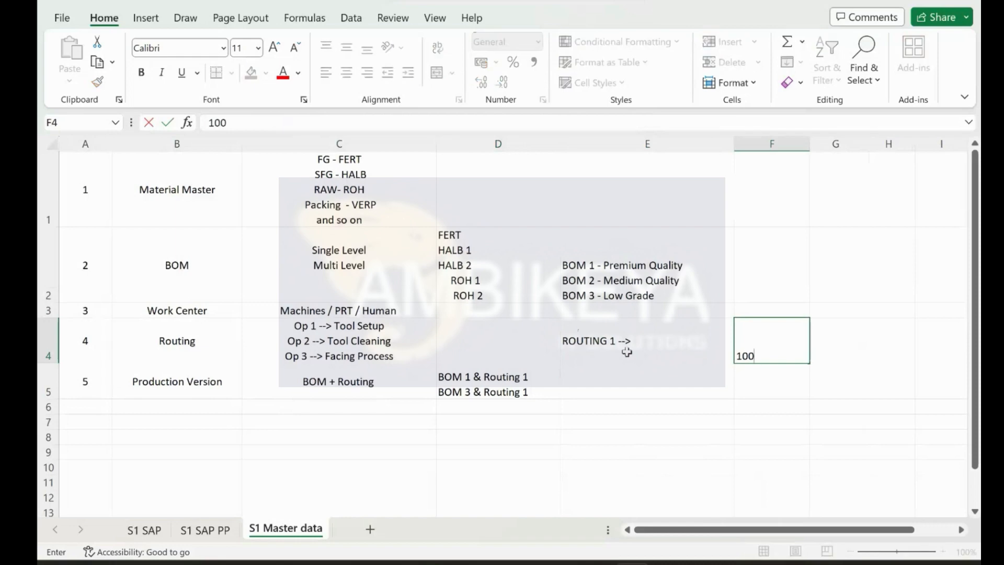
text(* - MA -)
text(5 min)
key(Return)
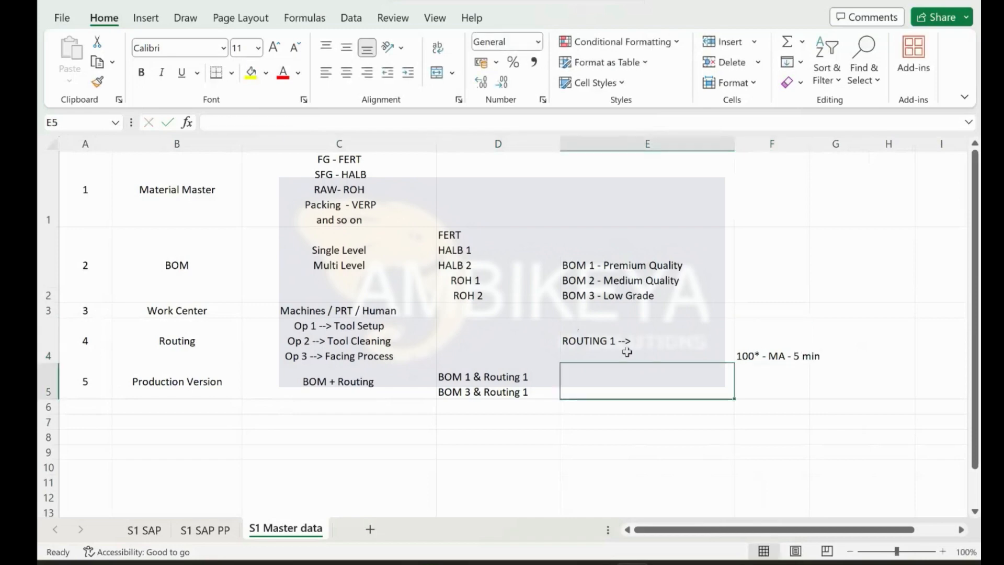
click(775, 346)
double_click(784, 355)
key(BackSpace)
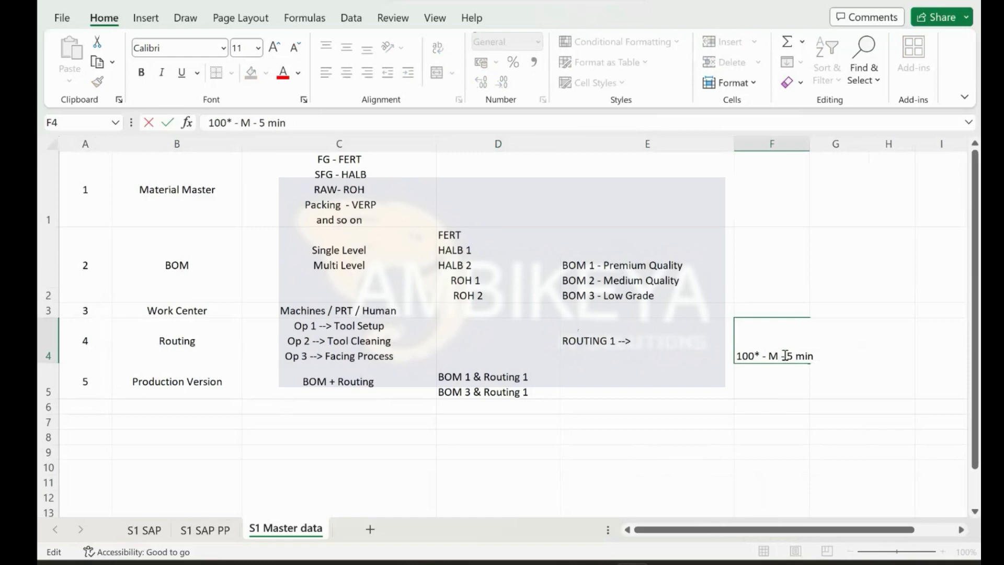
text(1)
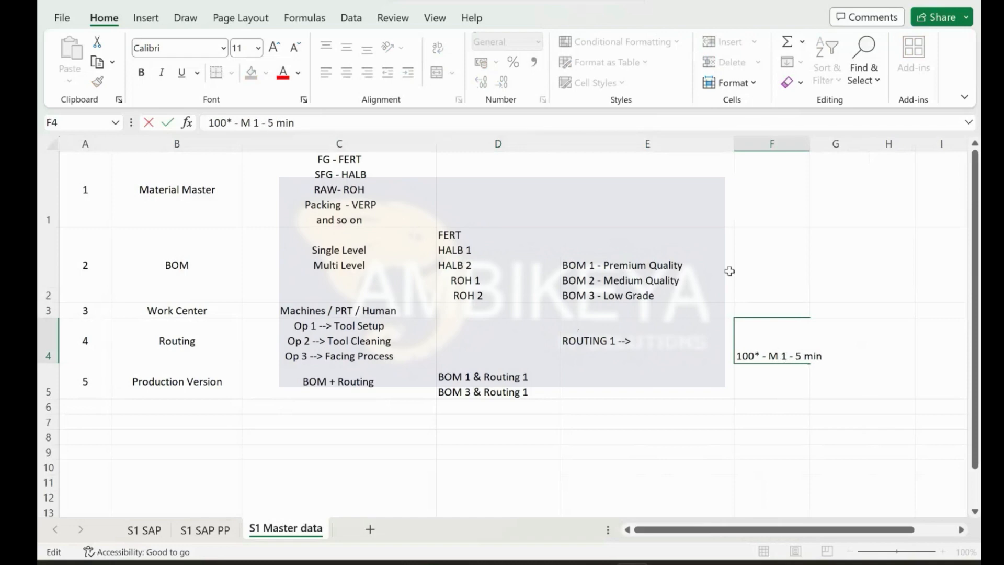
Add the line 100* - M 2 - 10 Min below the first one in F4 and widen column F to fit it.
key(alt+Return)
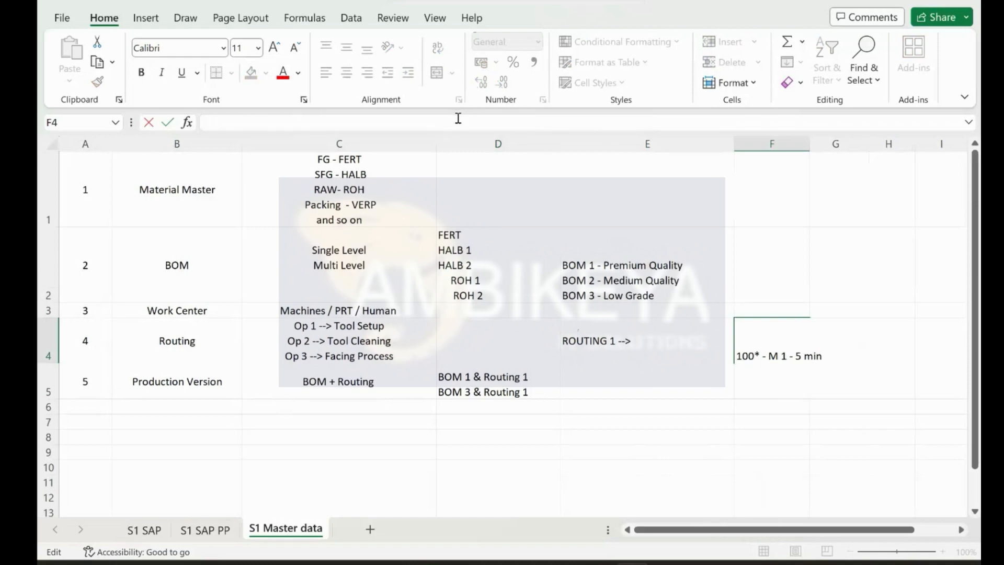
text(100* - M2)
key(BackSpace)
text(2)
text( - 5)
key(BackSpace)
text(10 Min)
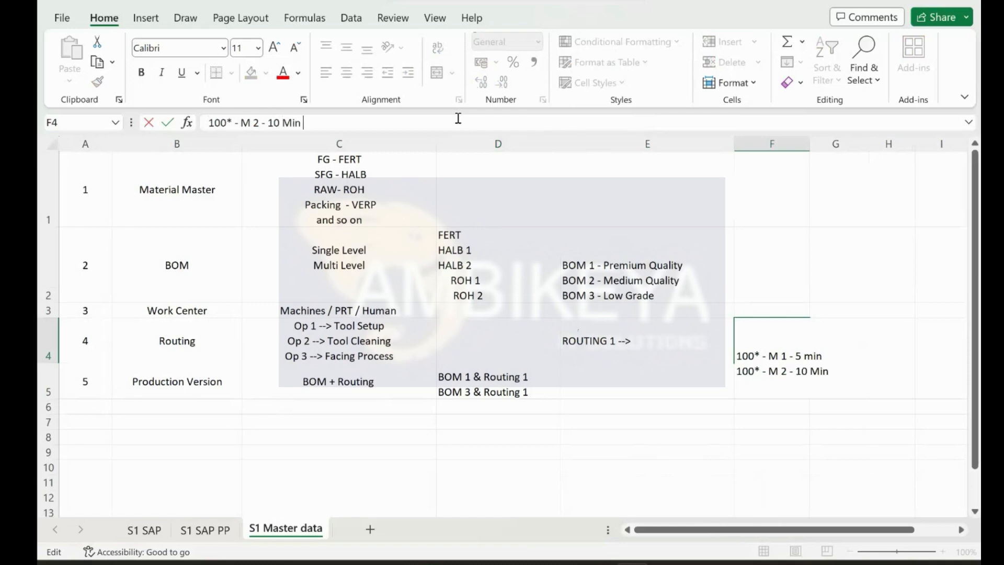
key(Return)
drag(809, 147, 882, 149)
click(784, 352)
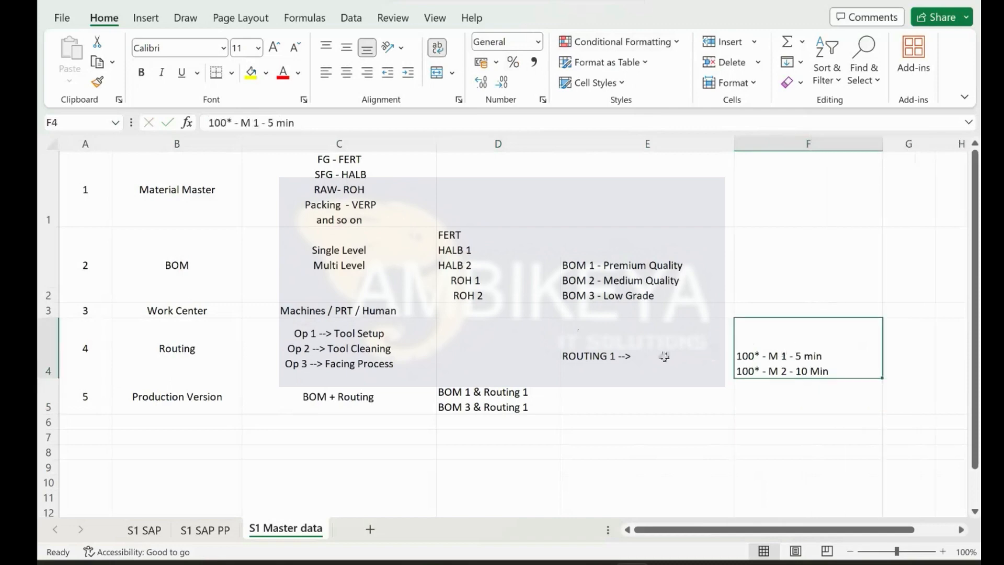
Examine the two machine timing lines in F4, highlighting the M 1 line and the M 2 line in turn.
click(899, 356)
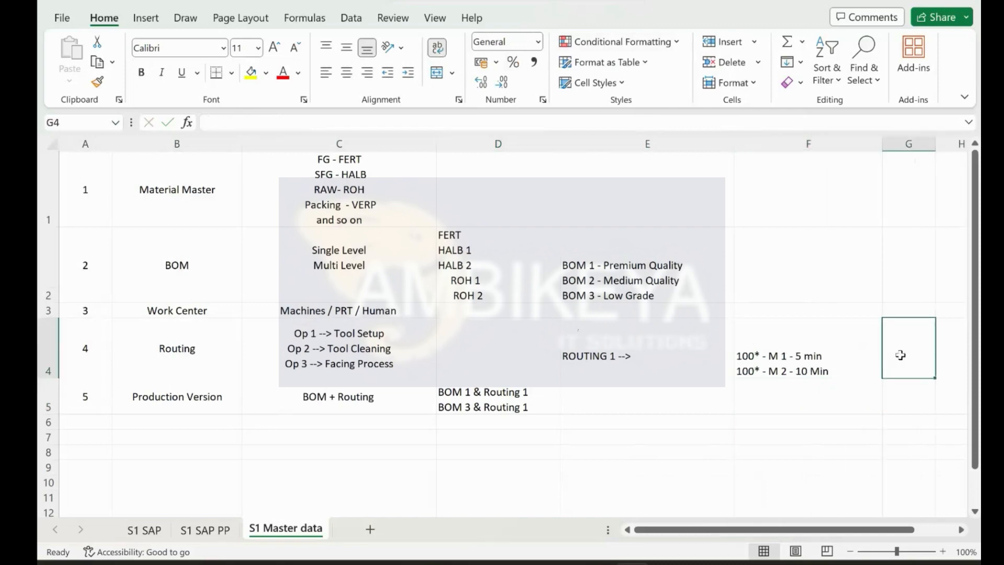
click(842, 359)
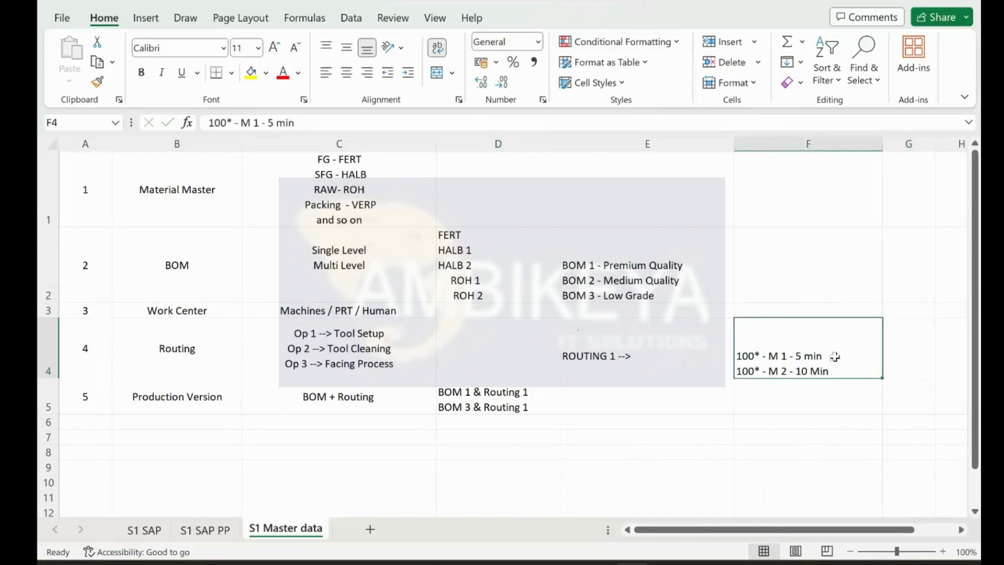
double_click(835, 356)
drag(824, 356, 738, 355)
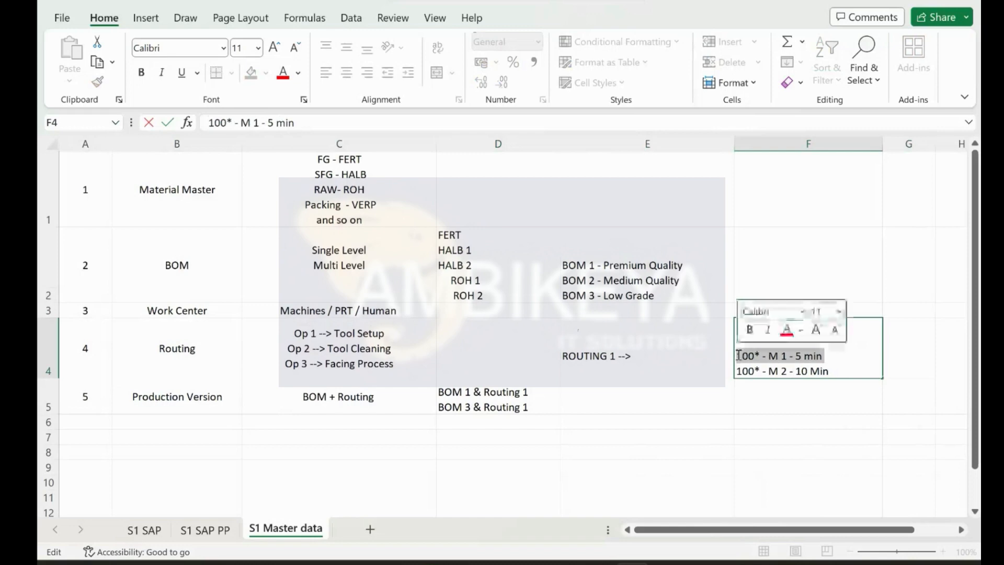
click(891, 345)
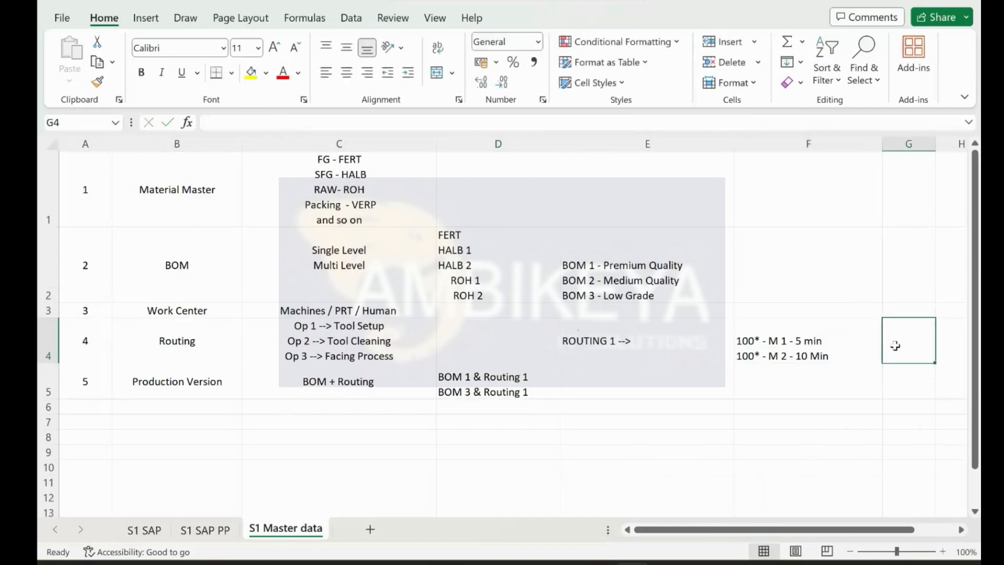
click(824, 342)
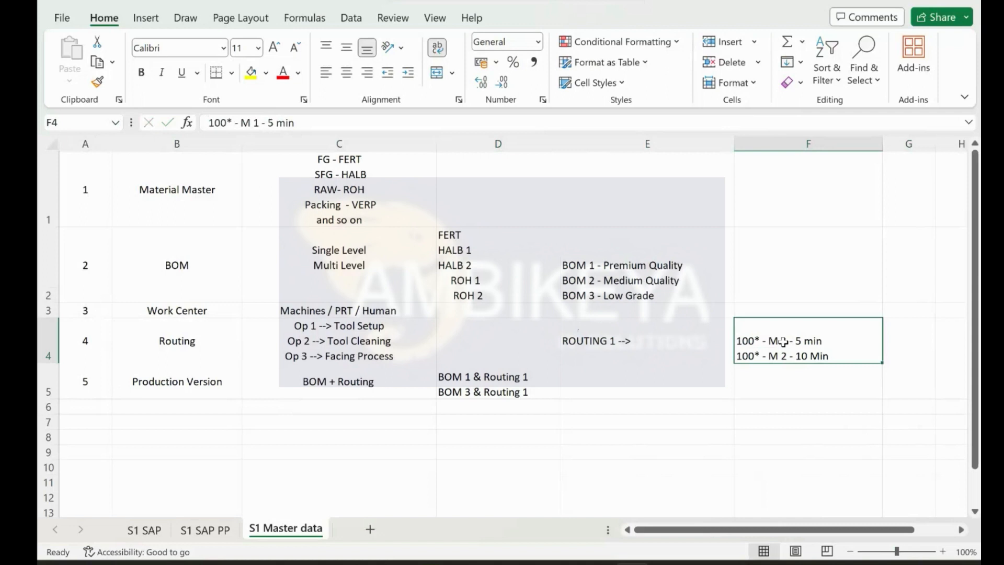
click(898, 346)
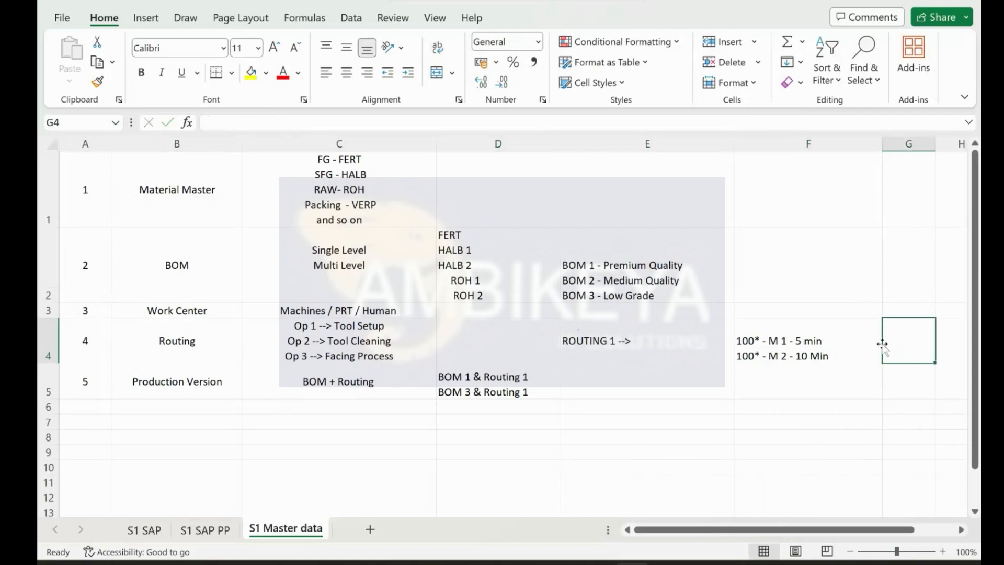
click(835, 349)
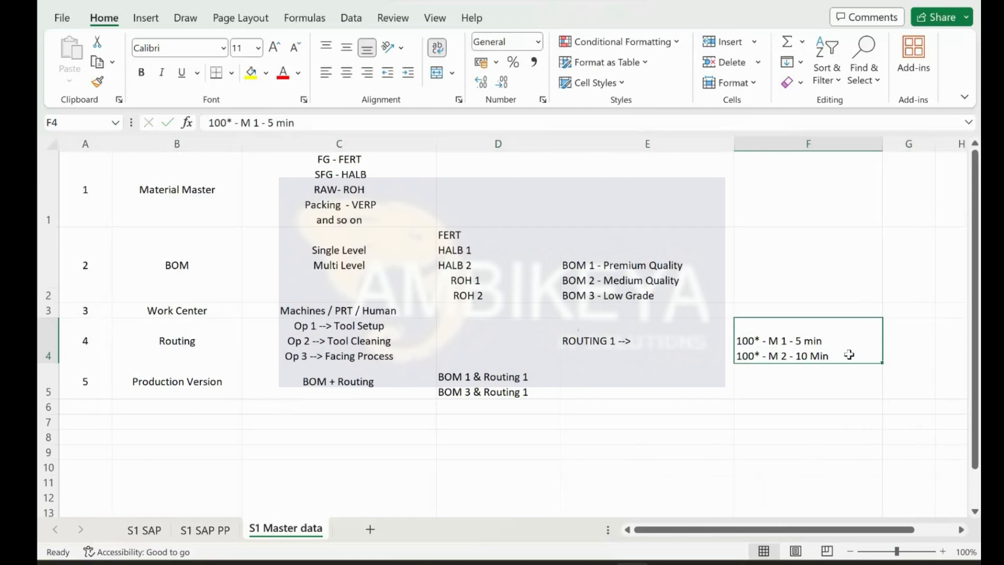
double_click(848, 354)
drag(848, 355, 737, 359)
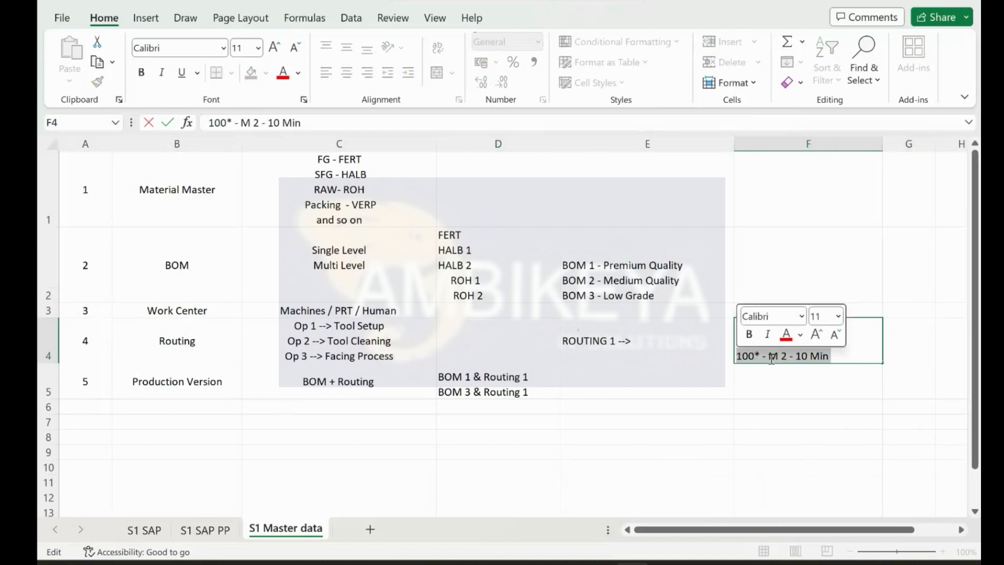
click(840, 356)
drag(839, 356, 737, 358)
click(863, 345)
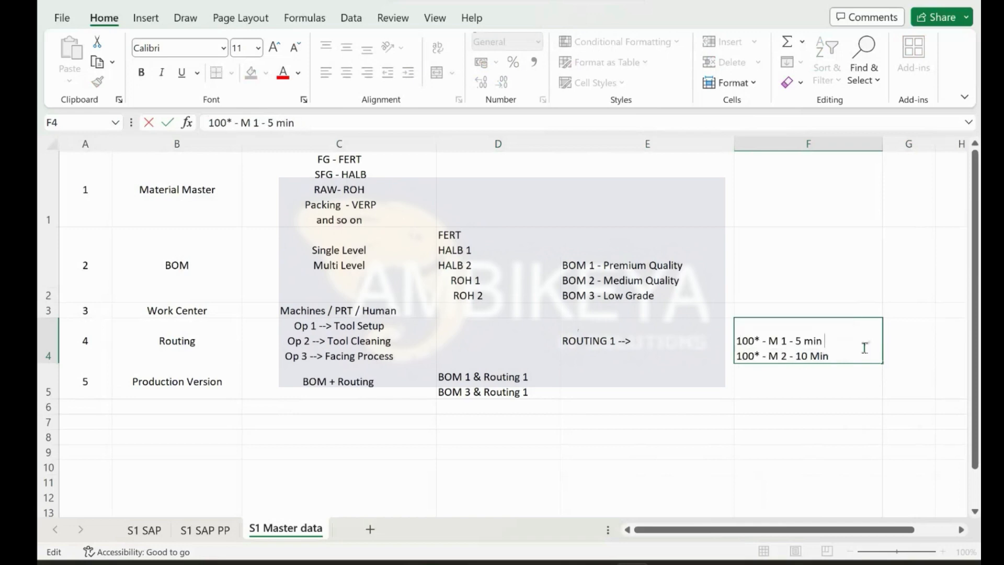
drag(832, 358, 734, 359)
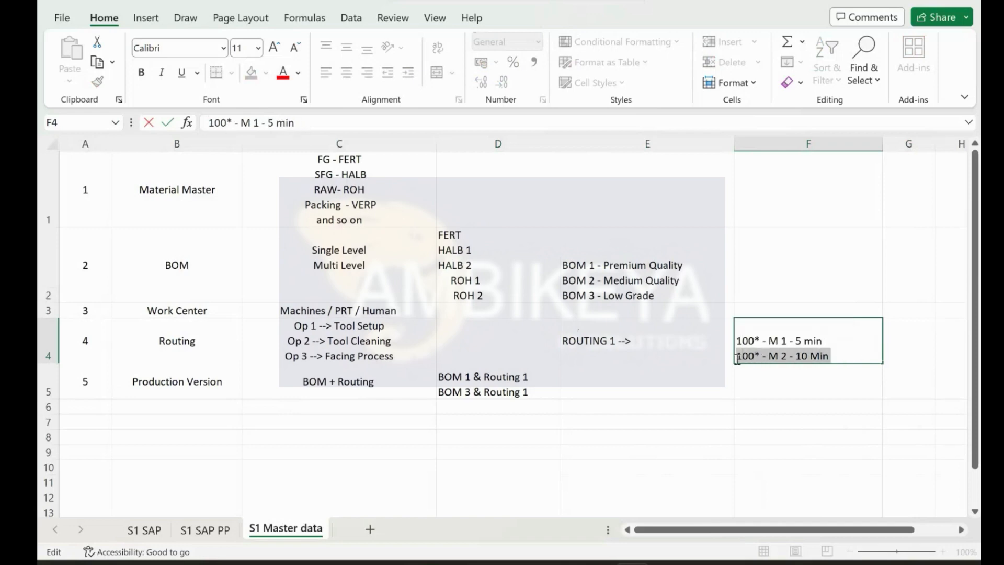
key(Escape)
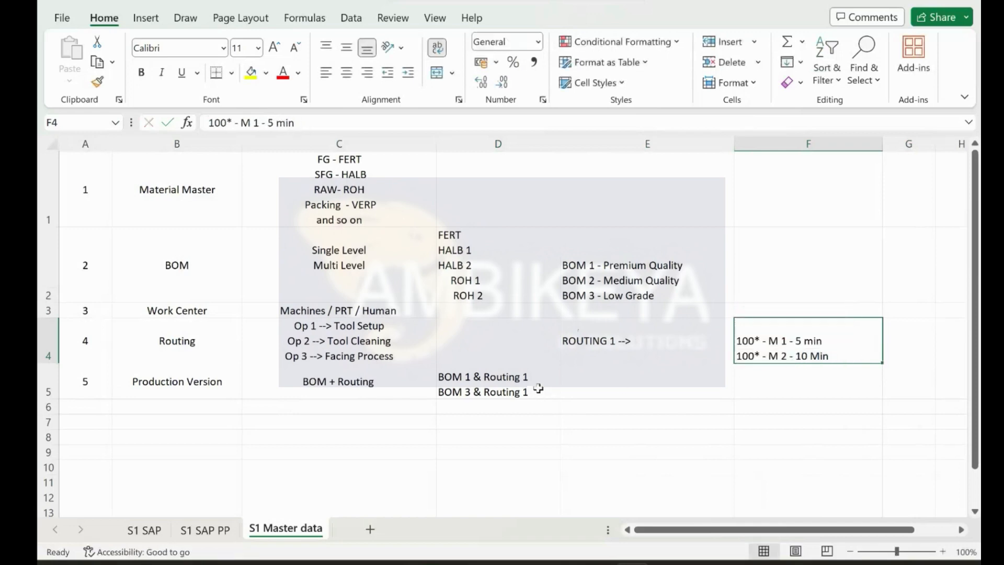
Change the second production version combination in D5 to BOM 3 & Routing 2 (M2).
double_click(538, 386)
key(BackSpace)
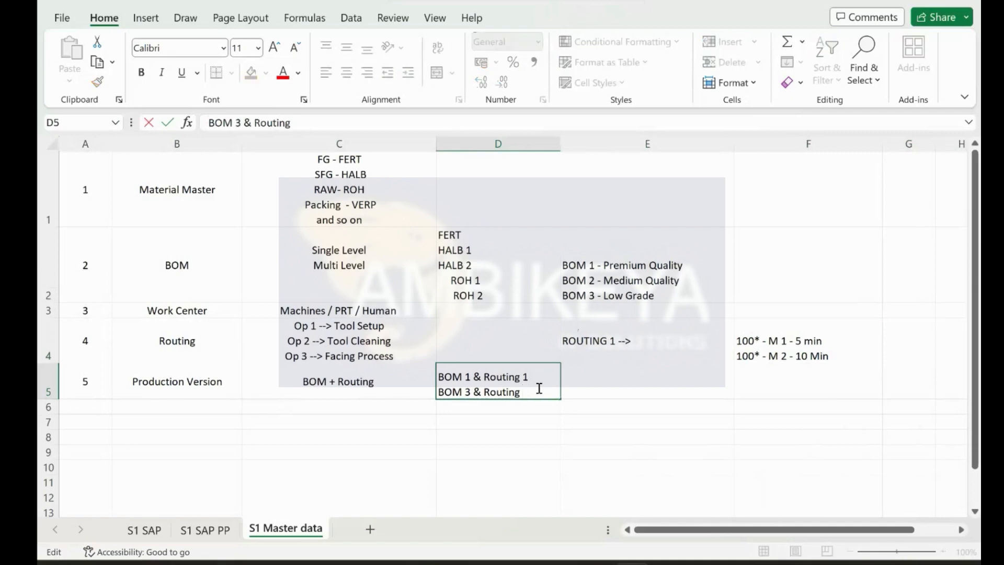
text(2 (M3)
key(BackSpace)
text(2))
key(Return)
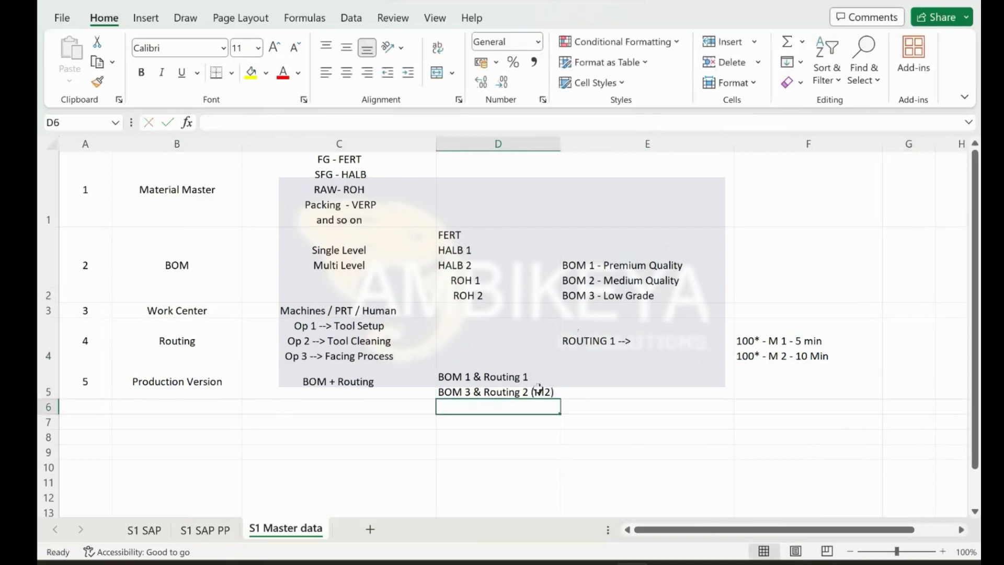
click(49, 377)
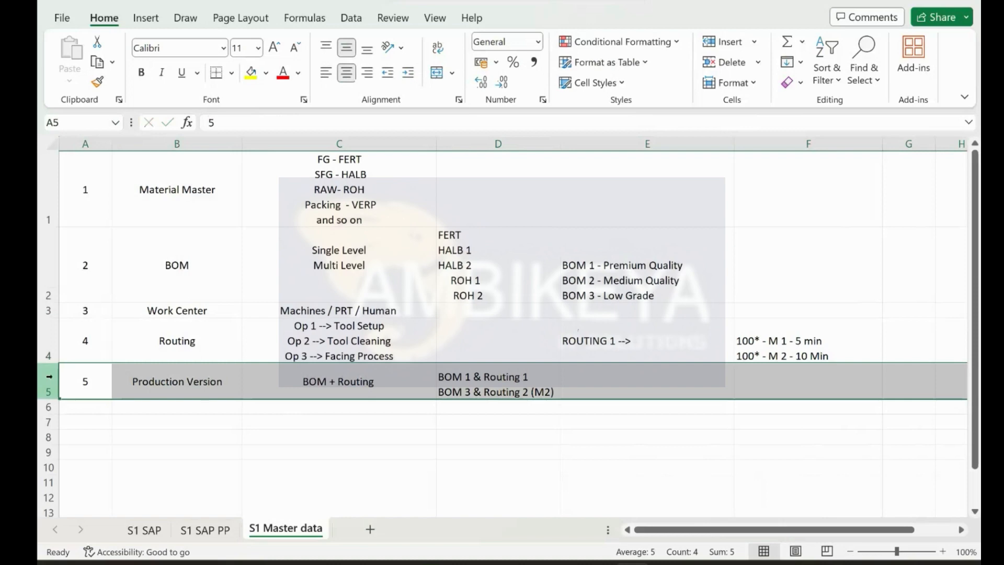
click(90, 450)
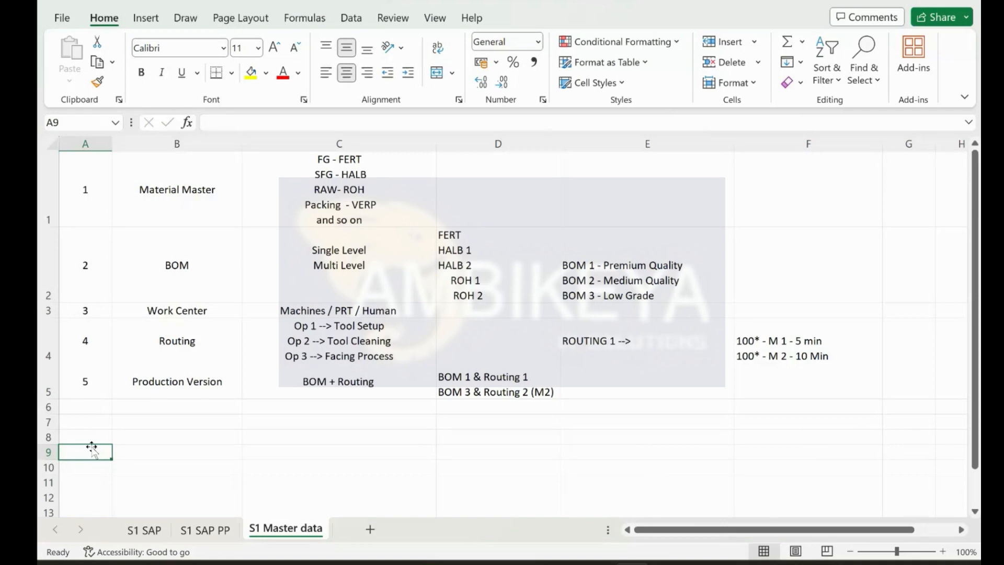
Insert an empty column before column C and an empty row above the Material Master row.
right_click(303, 143)
click(331, 295)
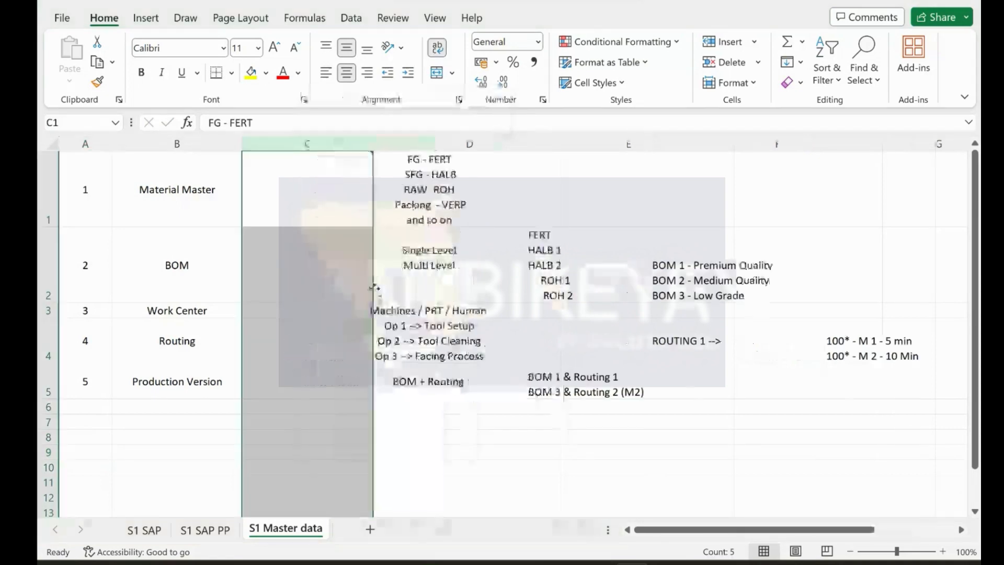
click(301, 183)
right_click(48, 189)
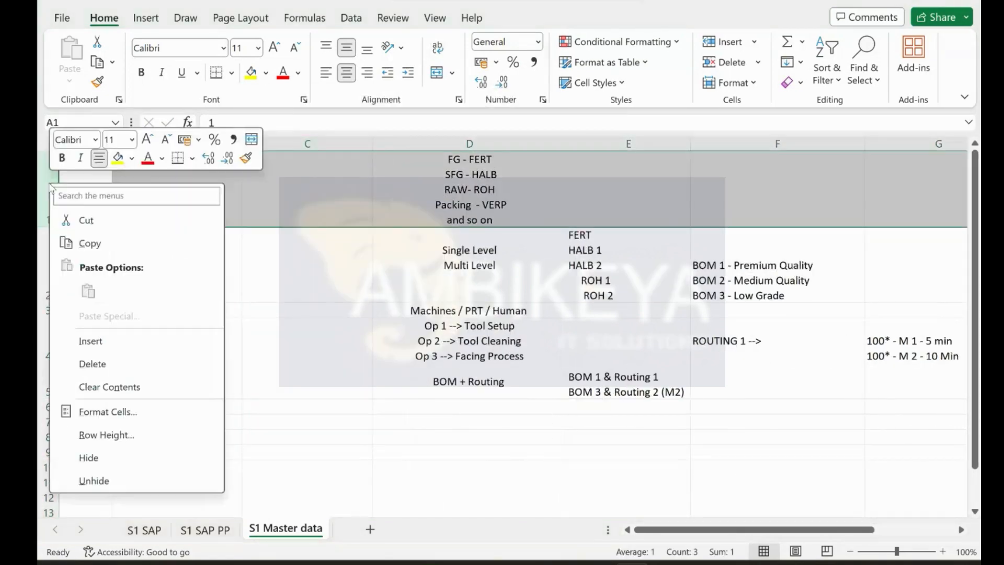
click(112, 341)
Enter the heading T Codes in C1 above the new column.
click(312, 160)
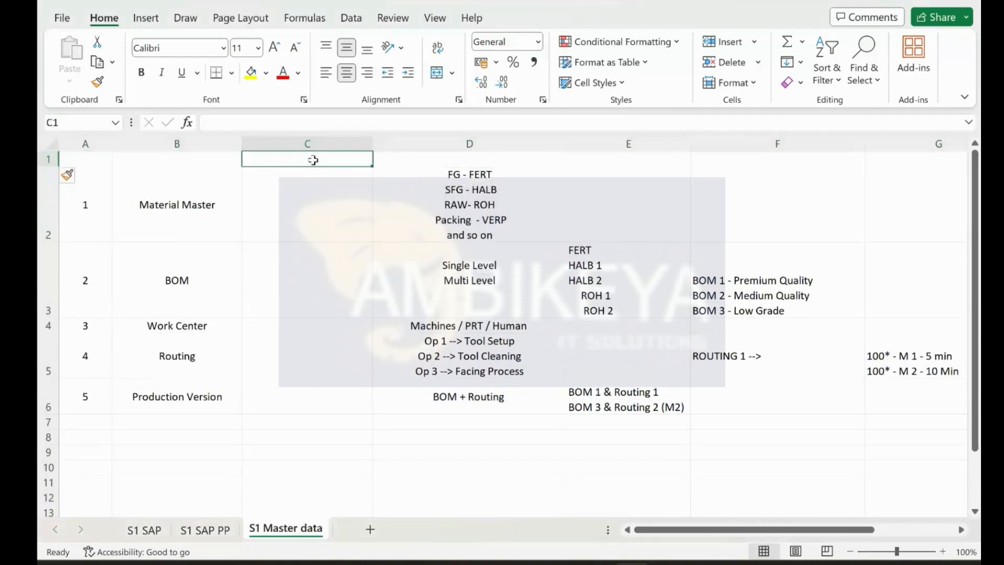
text(T Codes)
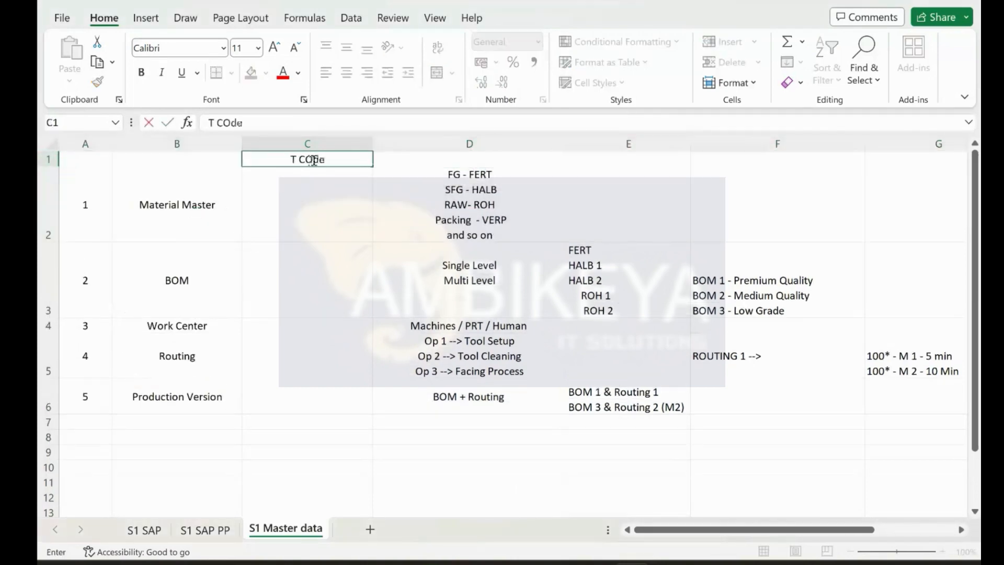
key(Return)
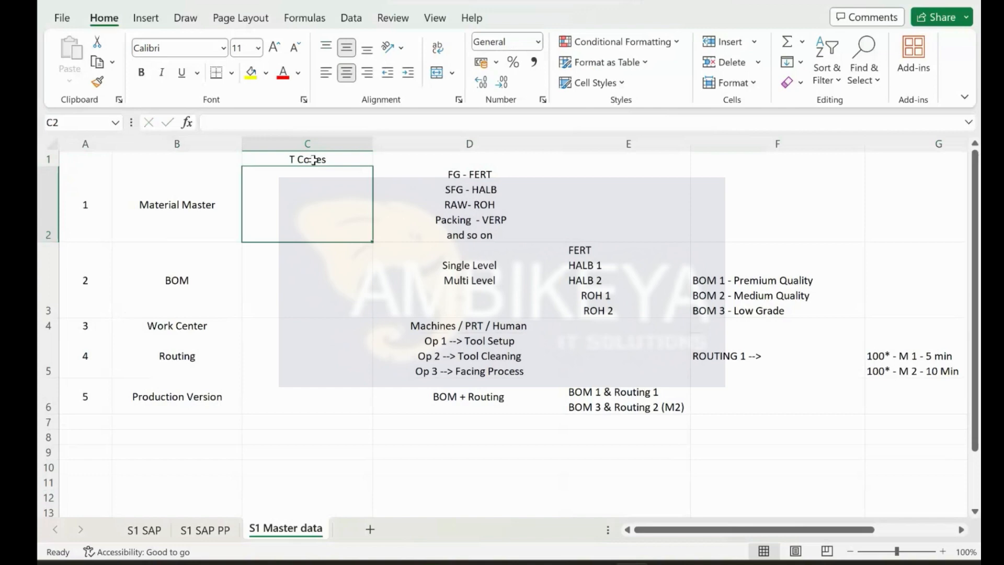
Switch to the SAP session's start screen and return to the Excel workbook.
mouse_move(365, 534)
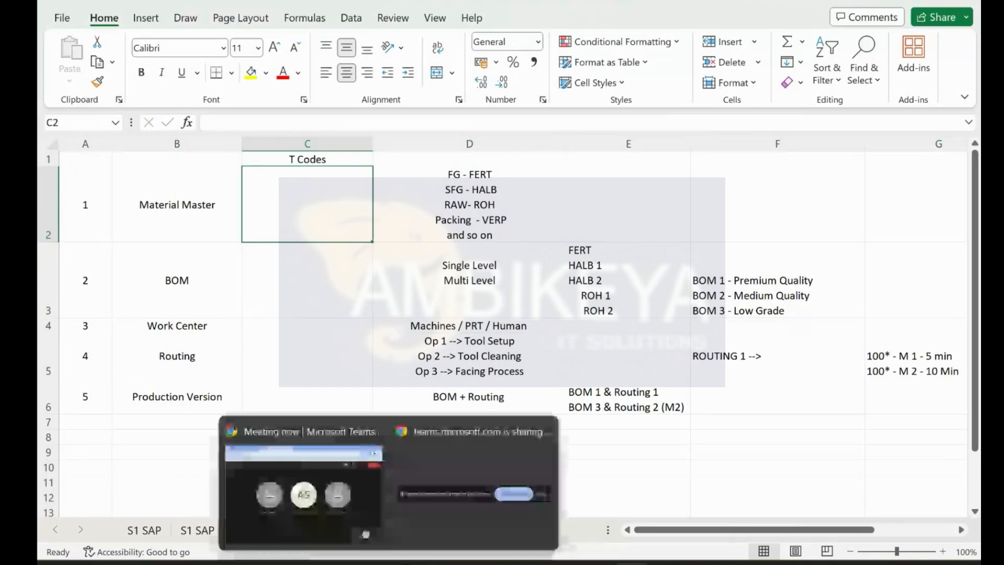
key(ctrl+super+Left)
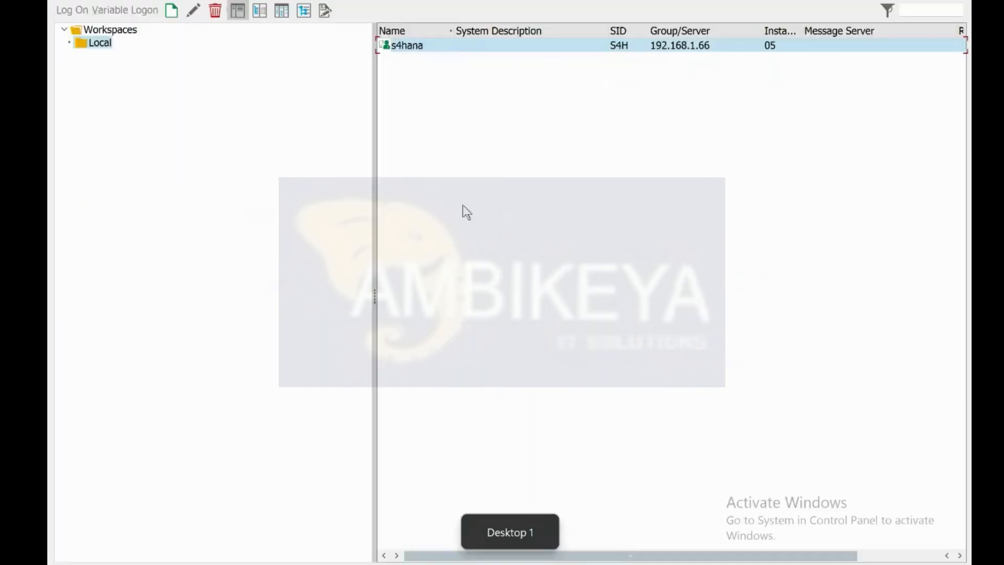
click(340, 509)
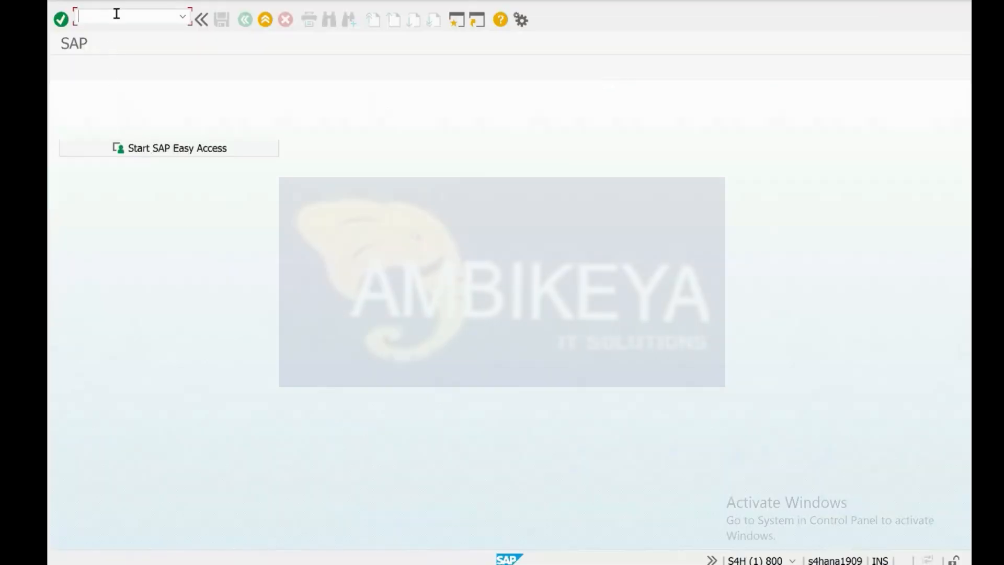
key(ctrl+super+Right)
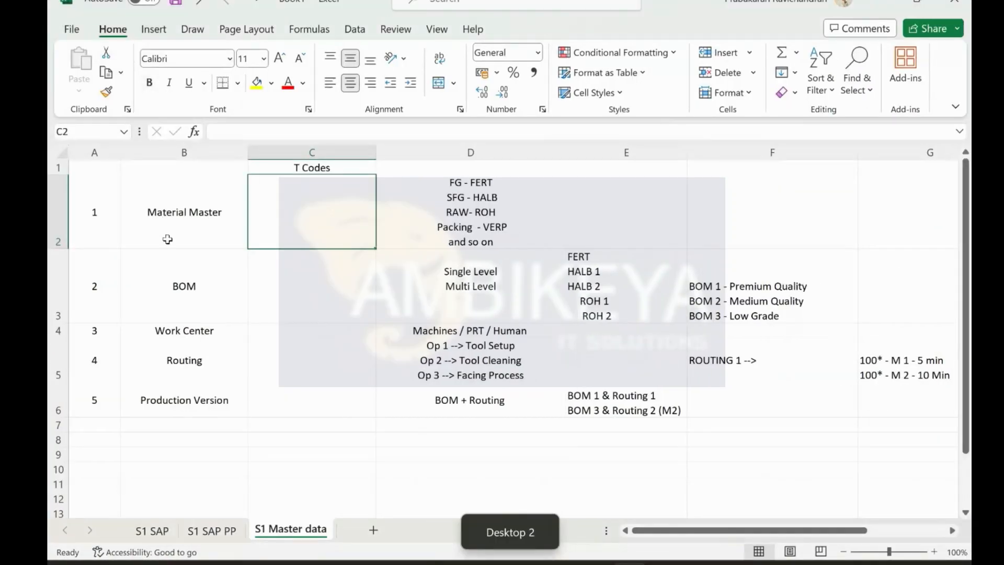
Switch to the SAP session, run transaction SPRO and display the SAP Reference IMG.
click(167, 239)
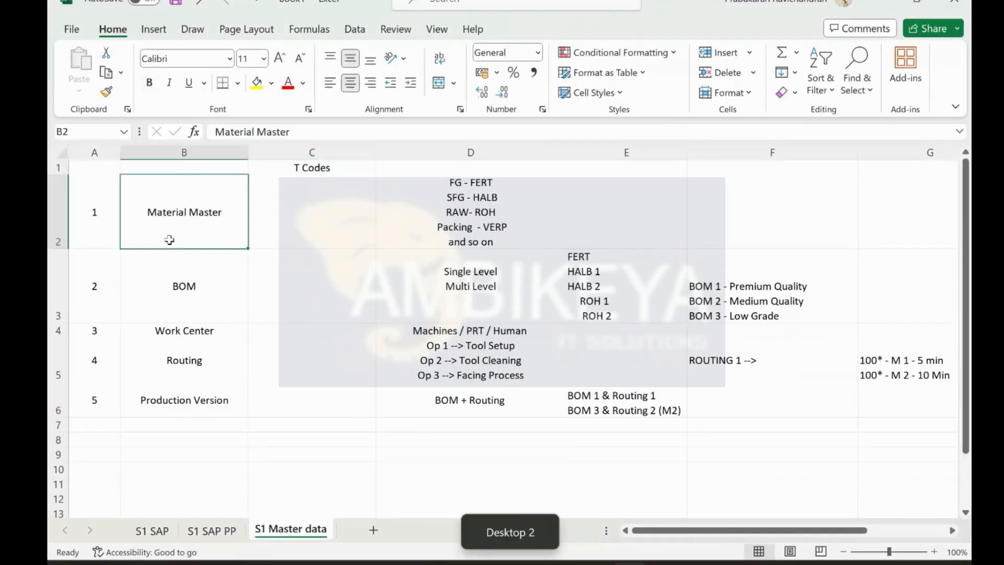
key(ctrl+super+Left)
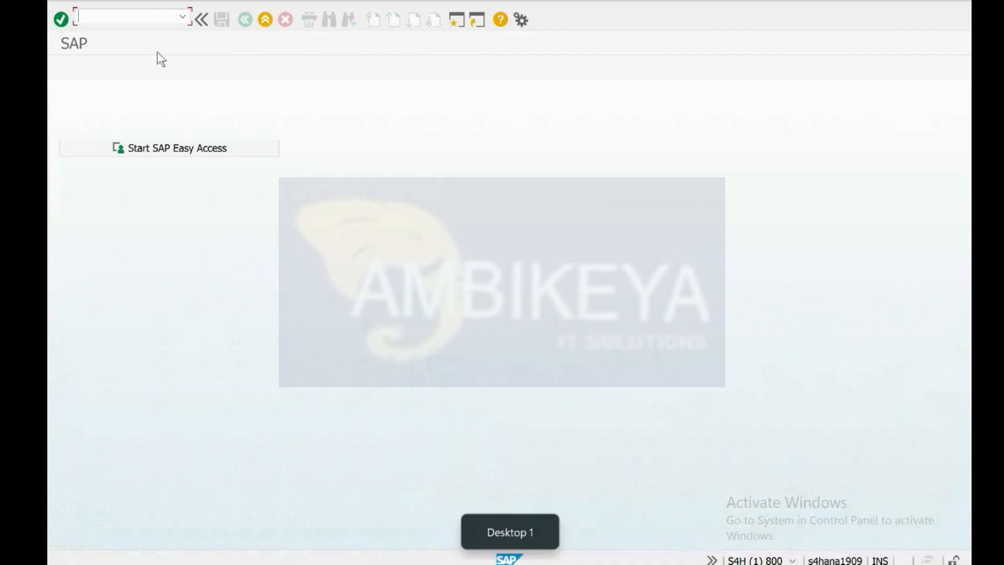
text(SPRO)
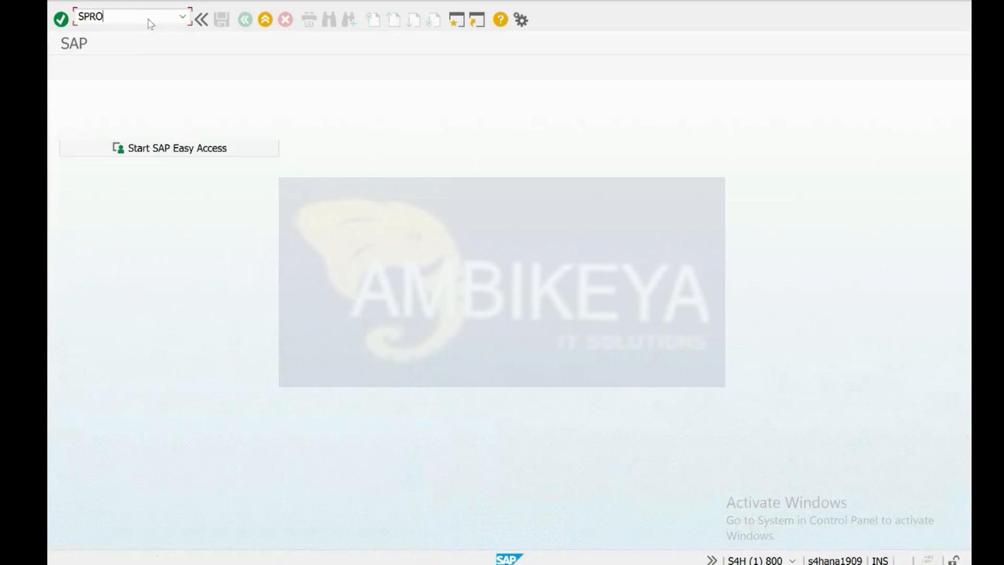
key(Return)
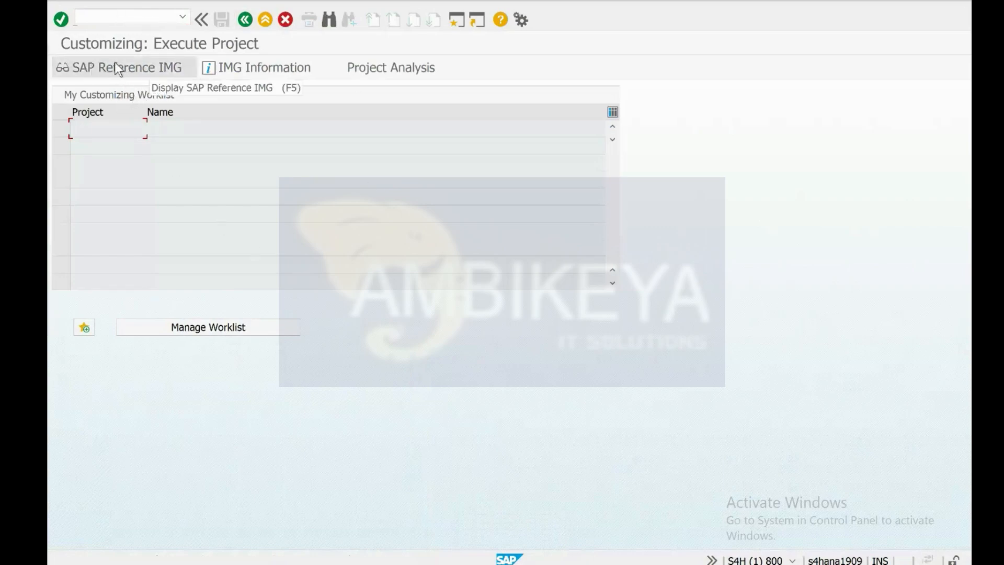
click(157, 72)
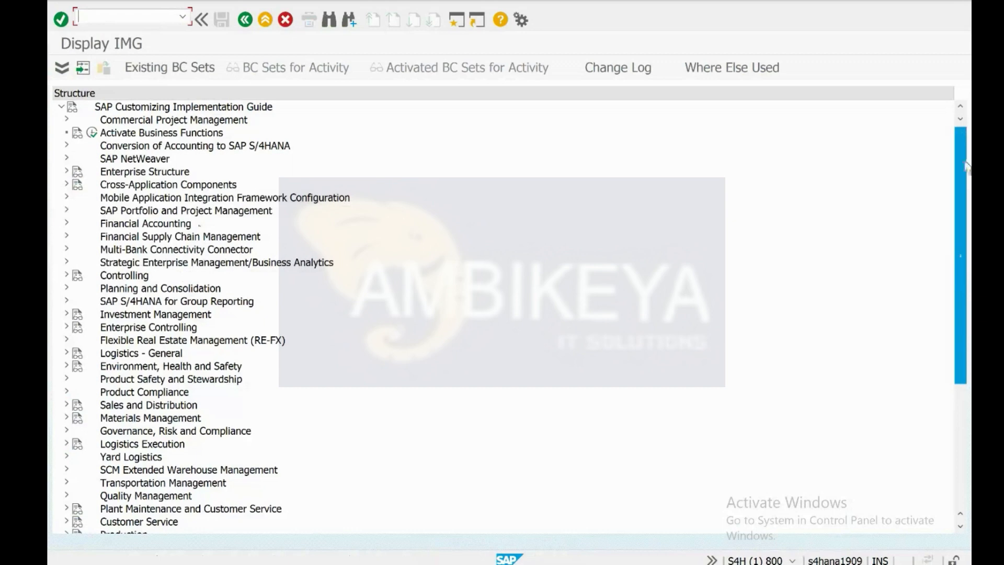
Review the application areas in the SAP Customizing Implementation Guide from Financial Accounting down to Transportation Management.
scroll(968, 320, down, 2)
drag(968, 316, 954, 151)
click(149, 222)
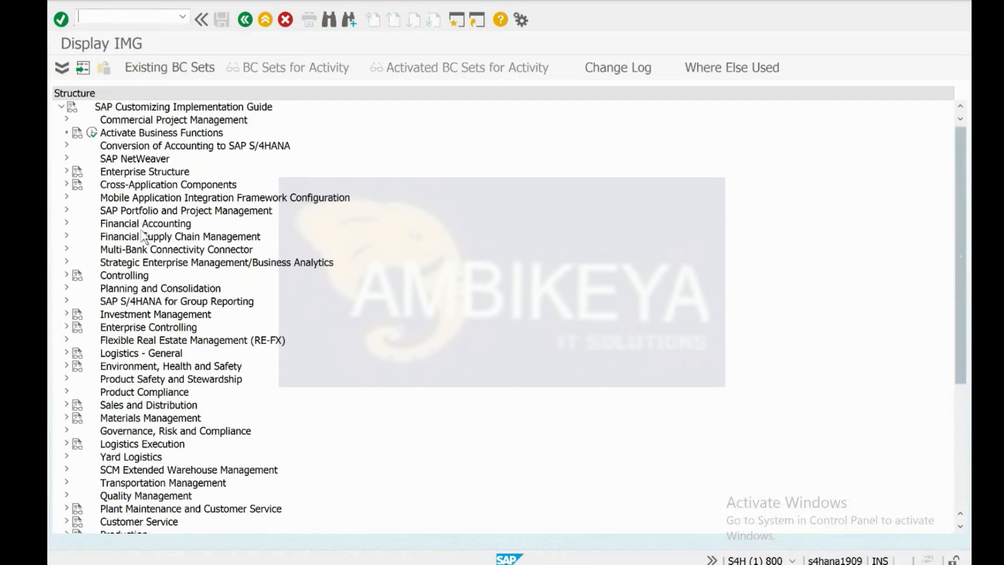
key(Down)
key(Down)
key(Down)
key(Down)
key(Down)
key(Down)
key(Down)
key(Down)
key(Down)
key(Down)
key(Down)
key(Down)
key(Down)
key(Down)
key(Down)
key(Down)
key(Down)
key(Down)
key(Down)
scroll(143, 229, down, 5)
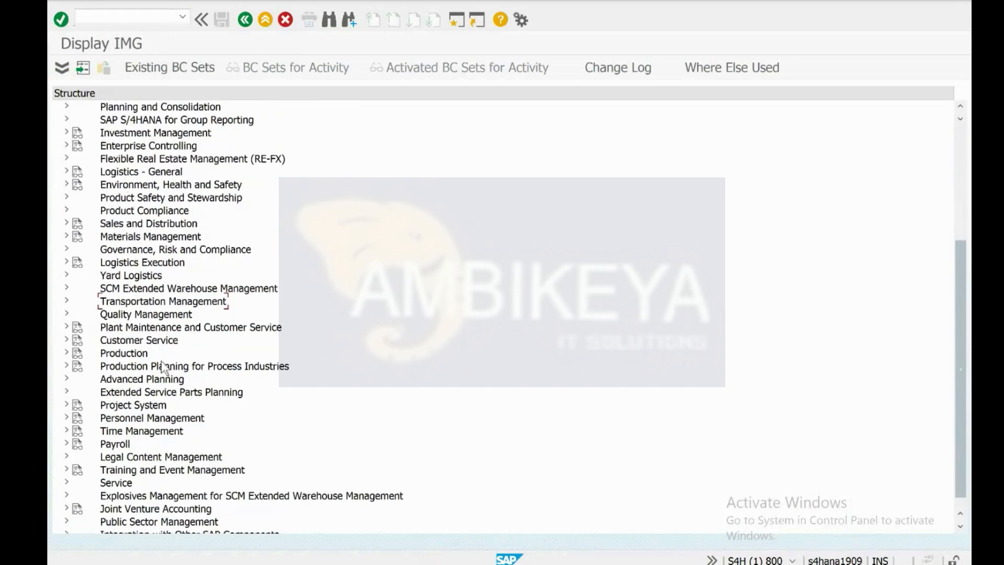
Look inside the Production node and Advanced Planning with its Basic Settings, collapsing them again.
click(124, 356)
double_click(125, 356)
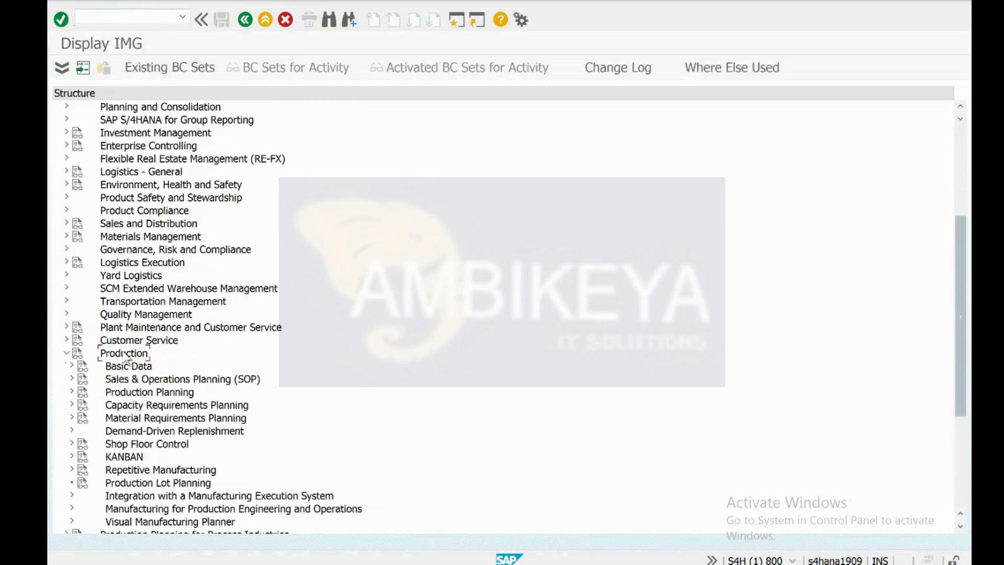
double_click(125, 357)
click(126, 361)
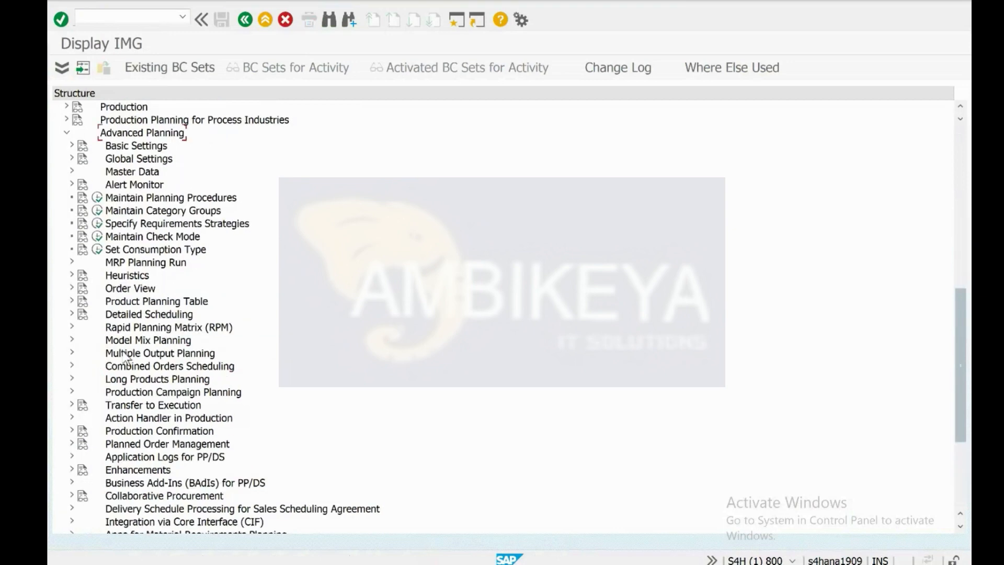
key(Down)
key(Right)
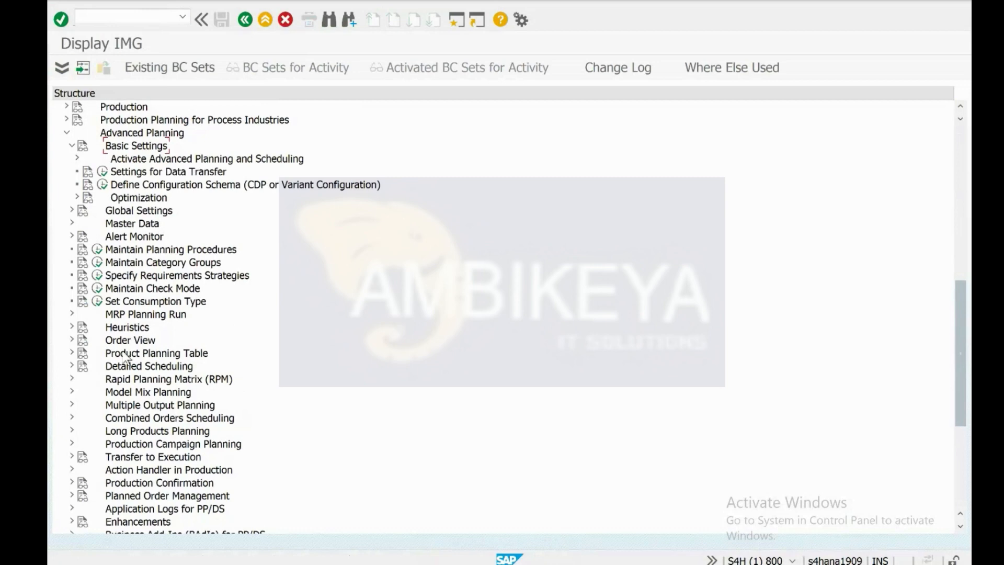
key(Left)
key(Left)
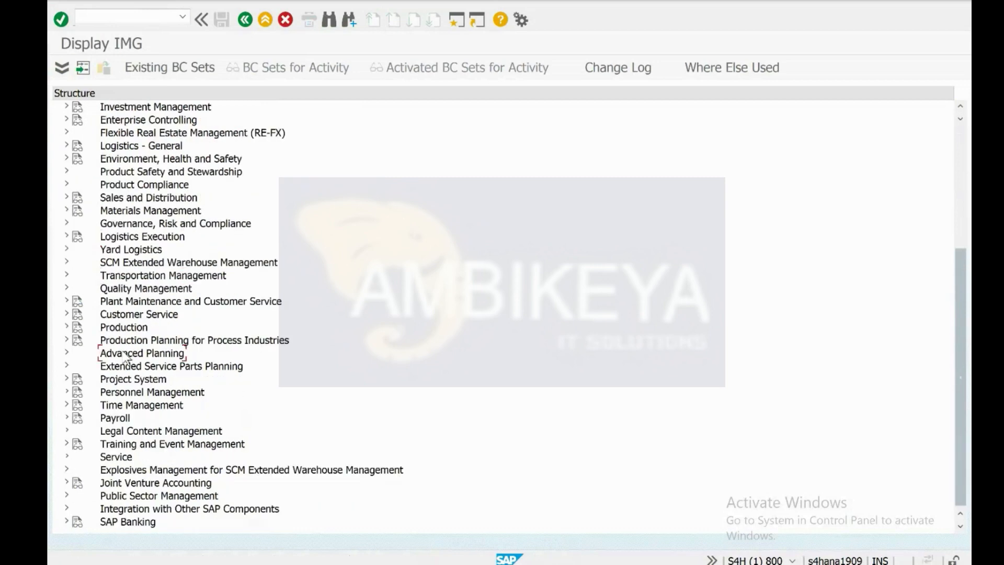
Review the remaining application areas below Advanced Planning and return to the beginning of the IMG structure.
key(Down)
key(Down)
key(Down)
key(Down)
key(Down)
key(Down)
key(Down)
key(Down)
key(Down)
key(Down)
key(Down)
key(Down)
key(Down)
key(Up)
key(Up)
scroll(273, 260, up, 3)
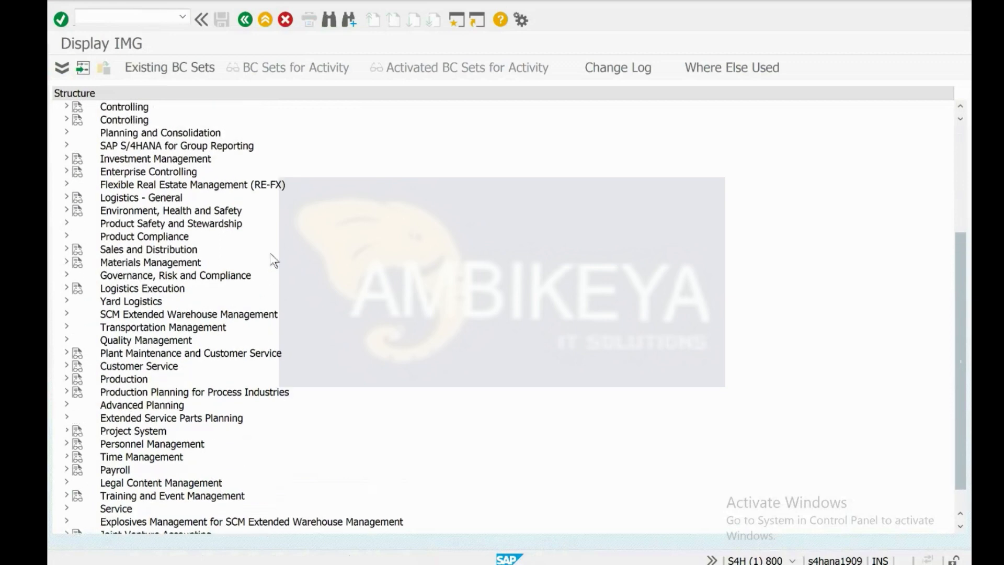
scroll(274, 260, up, 4)
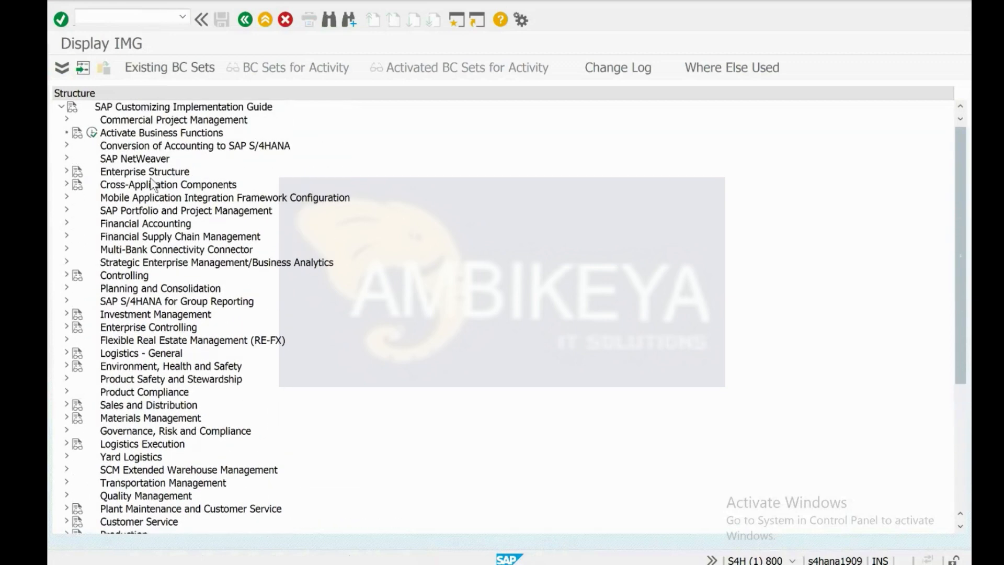
Expand Materials Management in the IMG and look inside General Settings for Materials Management, collapsing that subnode again.
scroll(125, 461, down, 2)
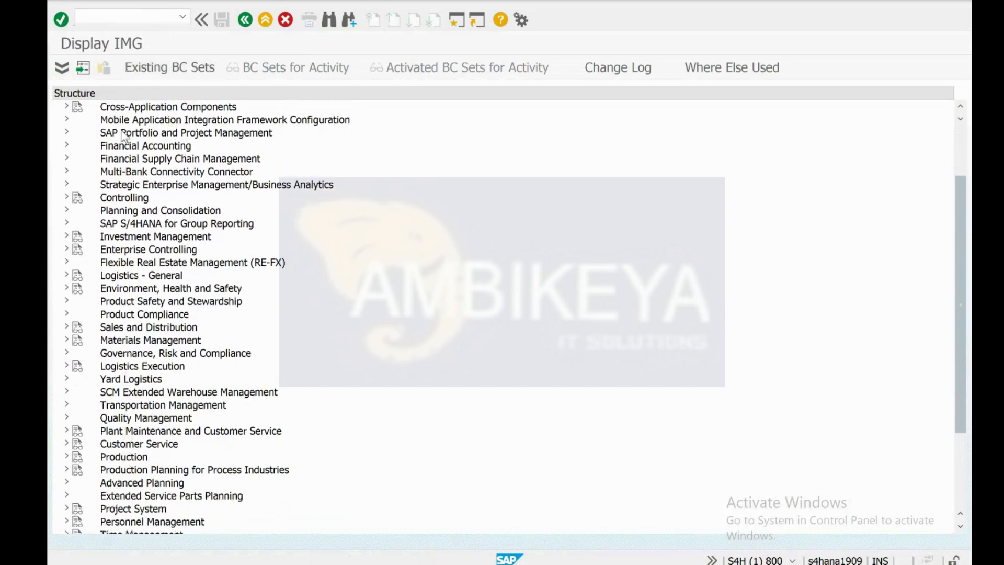
click(127, 339)
double_click(127, 340)
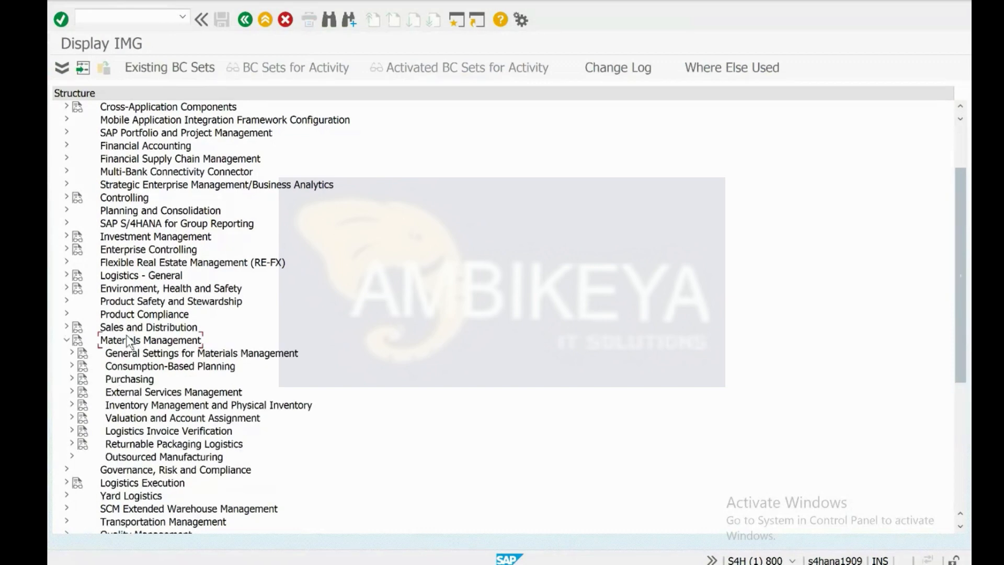
key(Down)
key(Right)
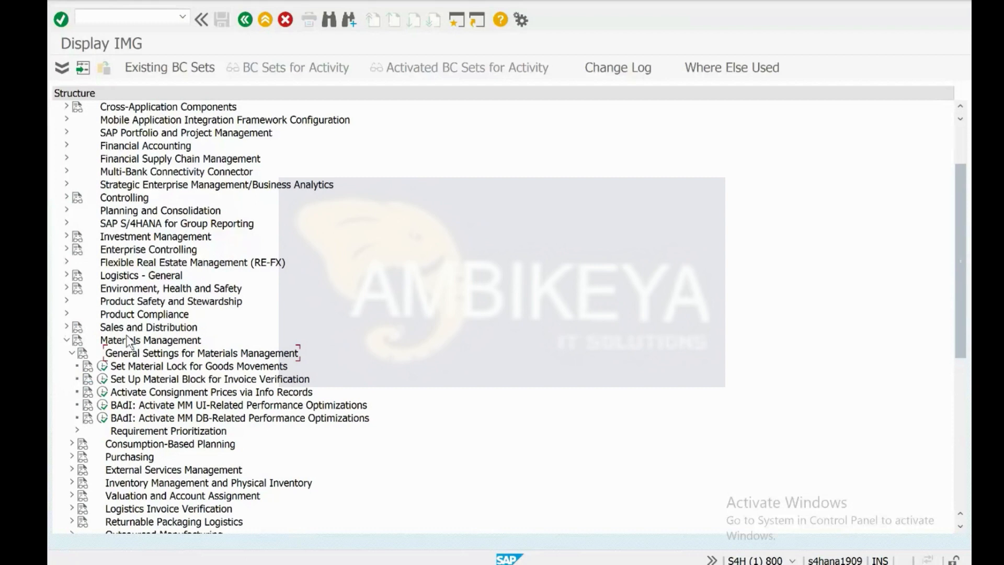
key(Left)
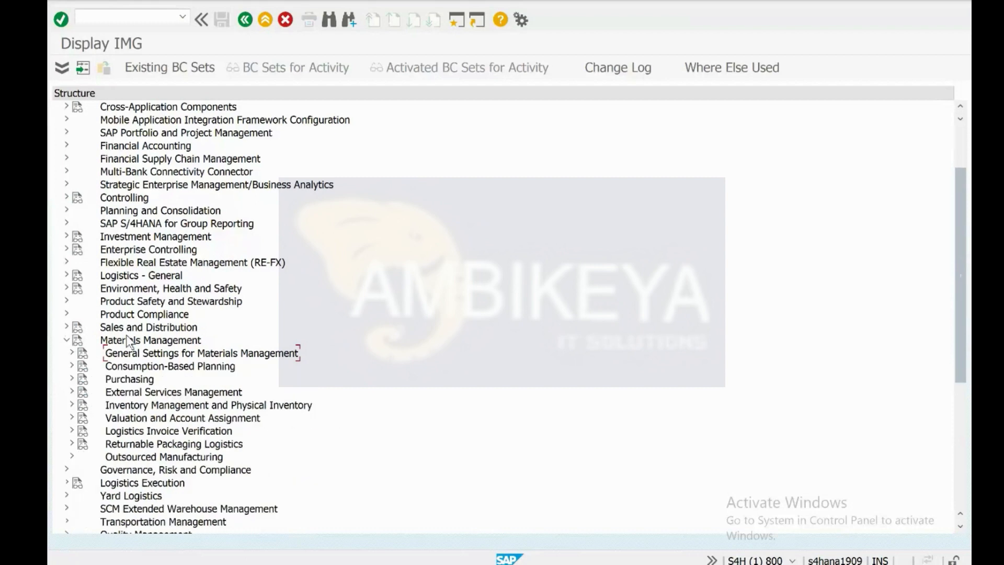
Review the other configuration areas under Materials Management and collapse the Materials Management node.
key(Down)
key(Down)
key(Down)
key(Down)
key(Down)
key(Up)
key(Up)
key(Up)
key(Up)
key(Up)
key(Up)
key(Left)
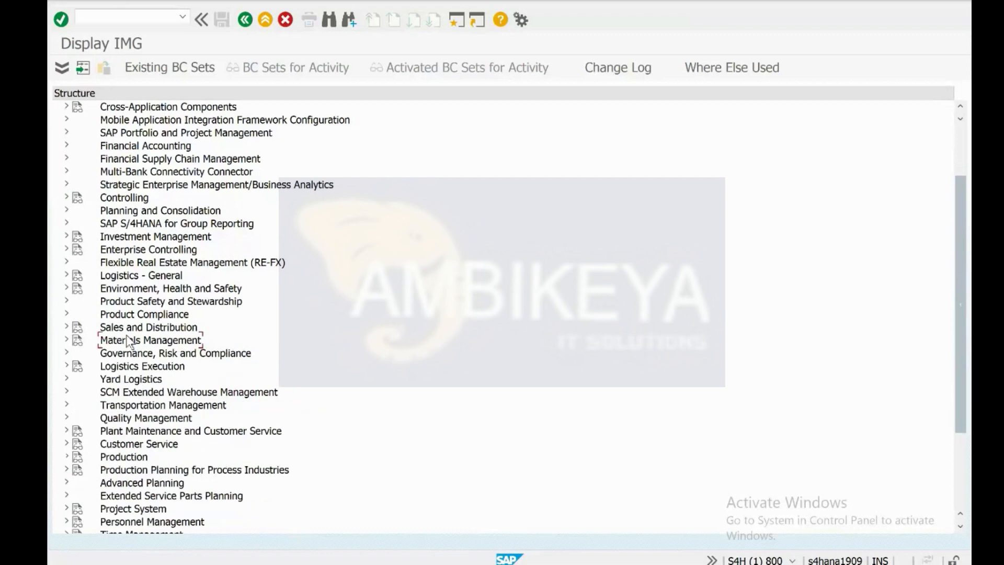
Expand the Production node in the IMG and its Basic Data subnode.
key(Down)
key(Down)
key(Down)
key(Down)
key(Down)
key(Down)
key(Down)
key(Down)
key(Down)
key(Right)
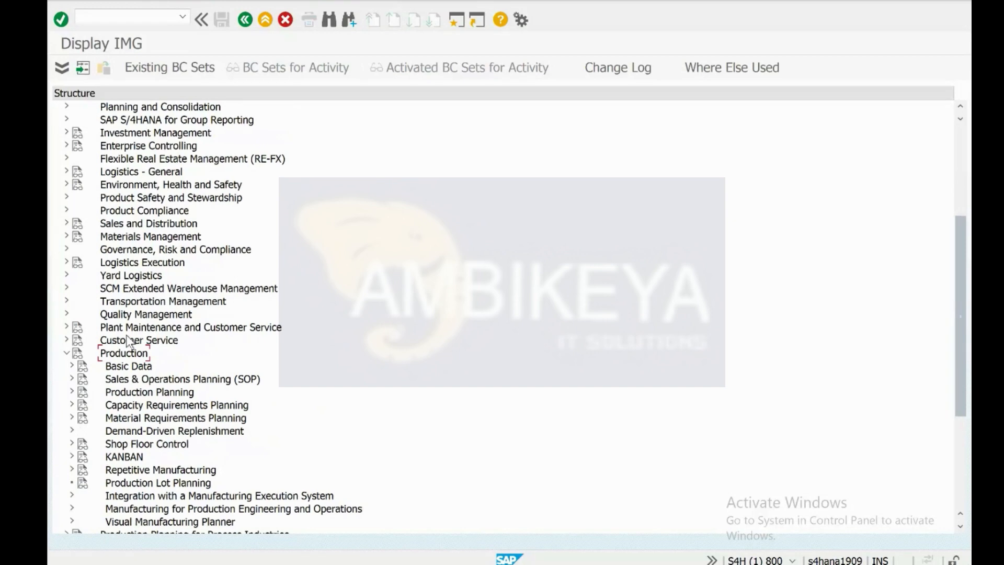
double_click(148, 367)
key(Down)
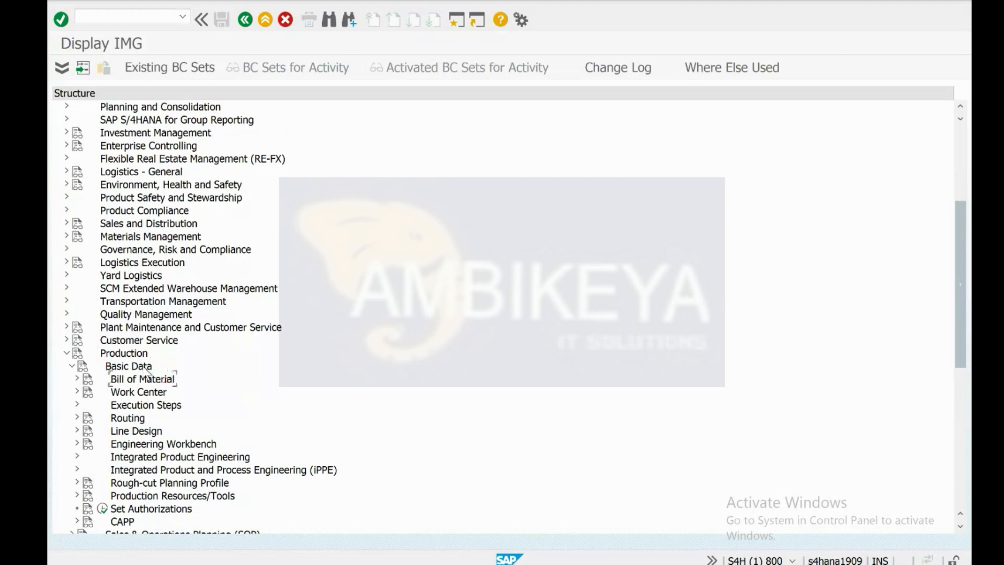
Review the first configuration areas under Basic Data and expand the Bill of Material node.
key(Down)
key(Down)
key(Down)
key(Up)
key(Up)
key(Up)
key(Right)
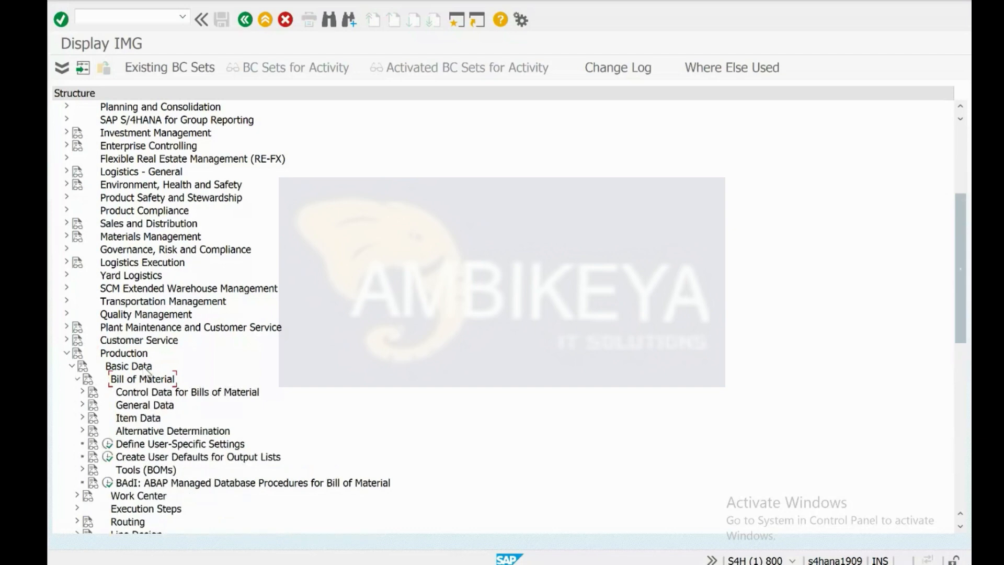
Look inside General Data and Control Data for Bills of Material, collapsing each, and go back to Basic Data.
key(Down)
key(Down)
key(Right)
key(Left)
key(Up)
key(Up)
key(Down)
key(Right)
key(Left)
key(Up)
key(Up)
key(Up)
key(Up)
key(Up)
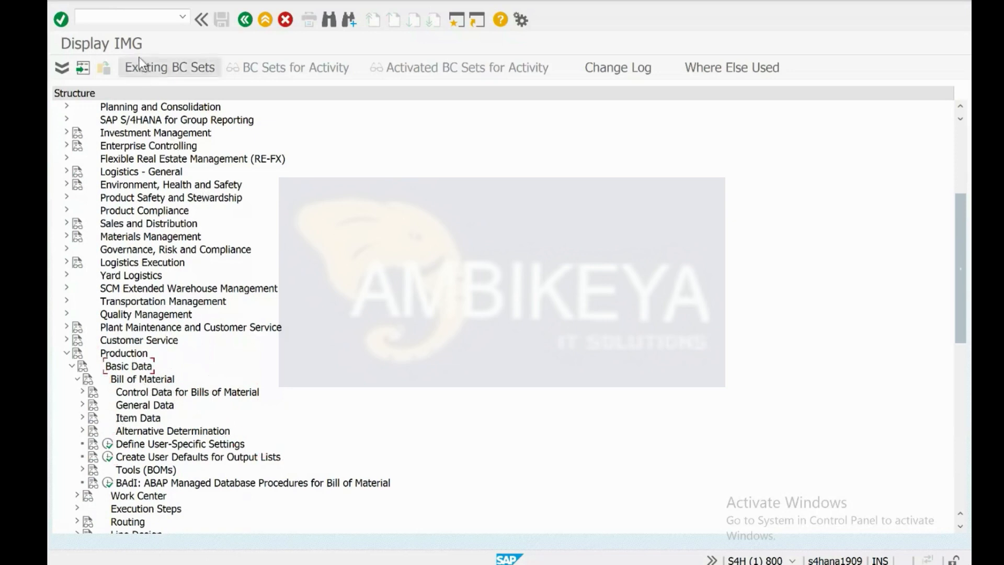
Leave the IMG with the /n command and open the SAP Easy Access menu.
click(132, 17)
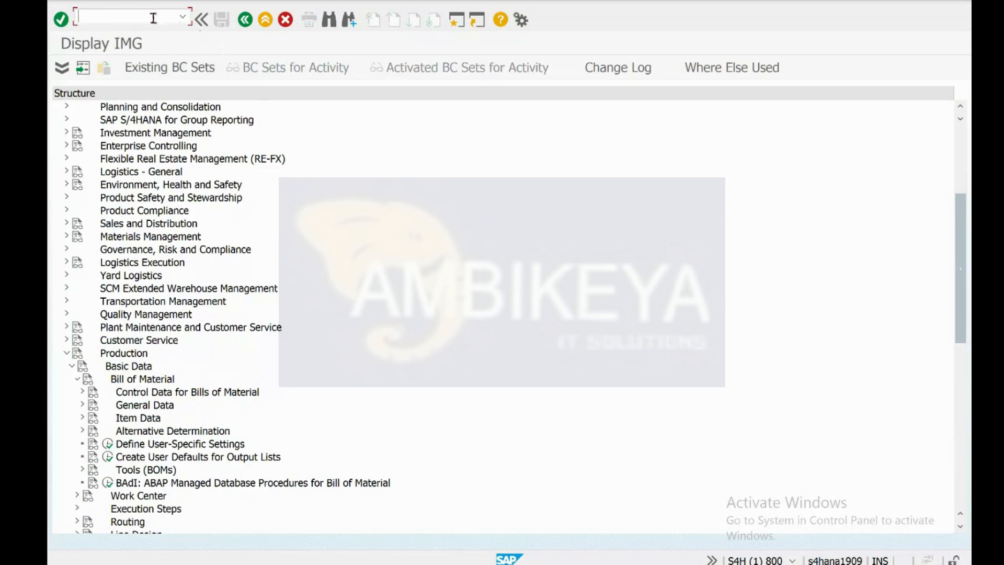
text(/n)
key(Return)
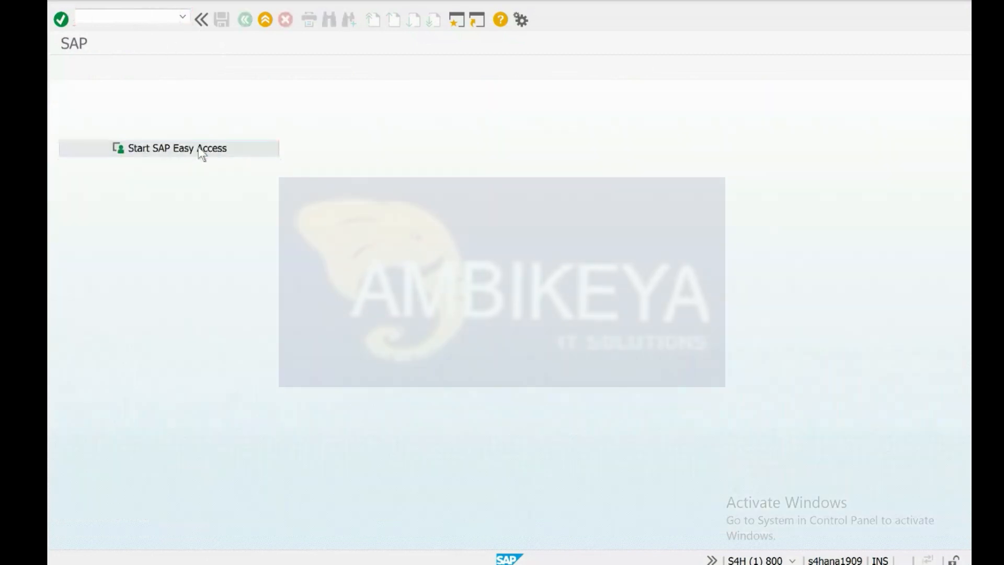
click(202, 149)
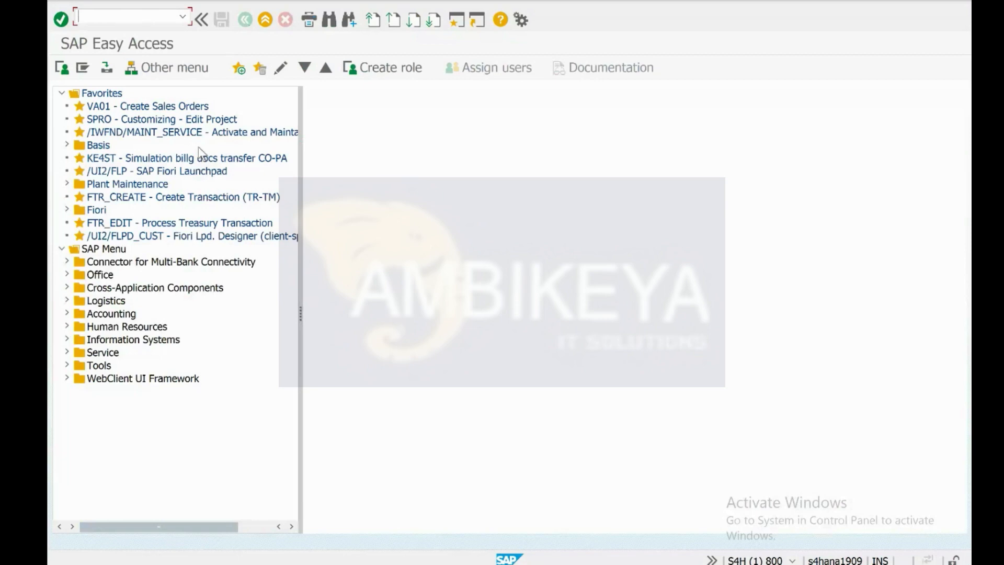
Expand Logistics, Production, Master Data and Bills of Material in the SAP Menu tree.
click(67, 301)
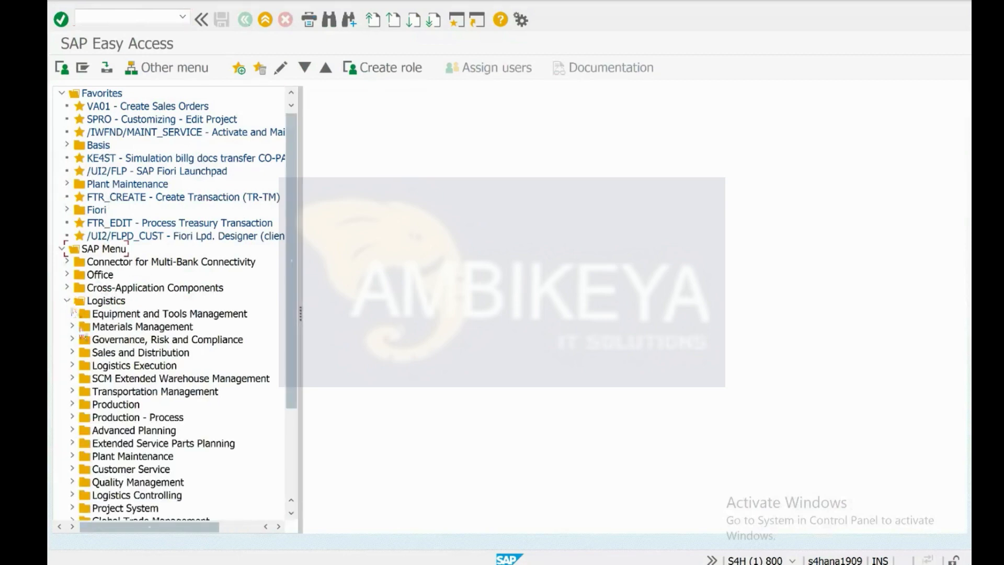
click(71, 403)
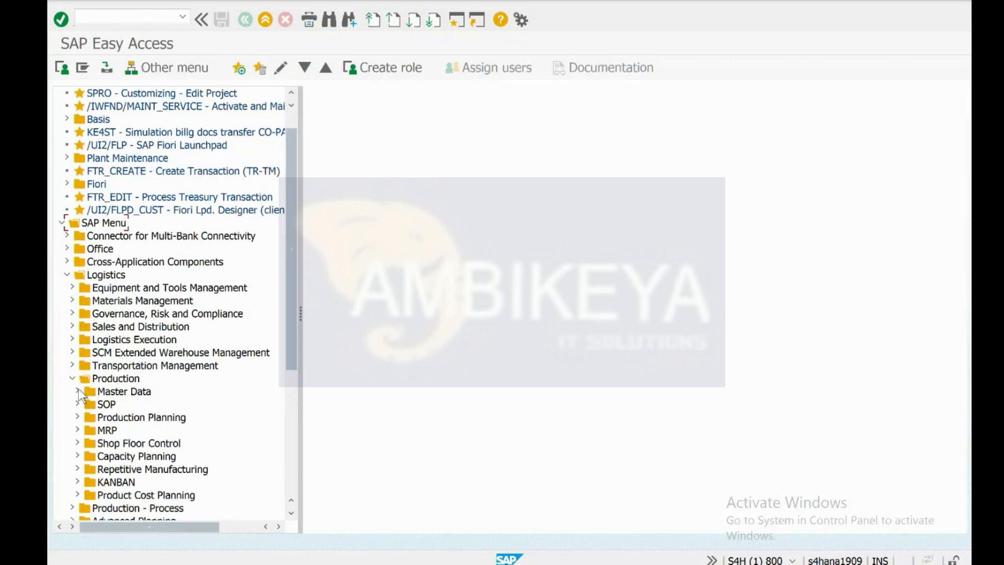
click(77, 391)
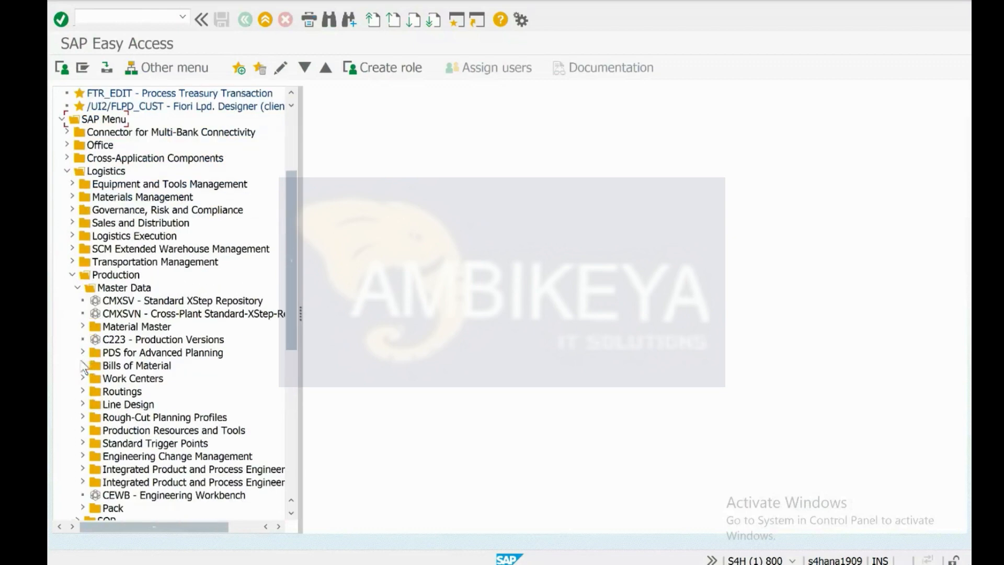
click(83, 365)
Return to the SAP start screen with the /n command and reopen SAP Easy Access.
key(ctrl+slash)
text(/n)
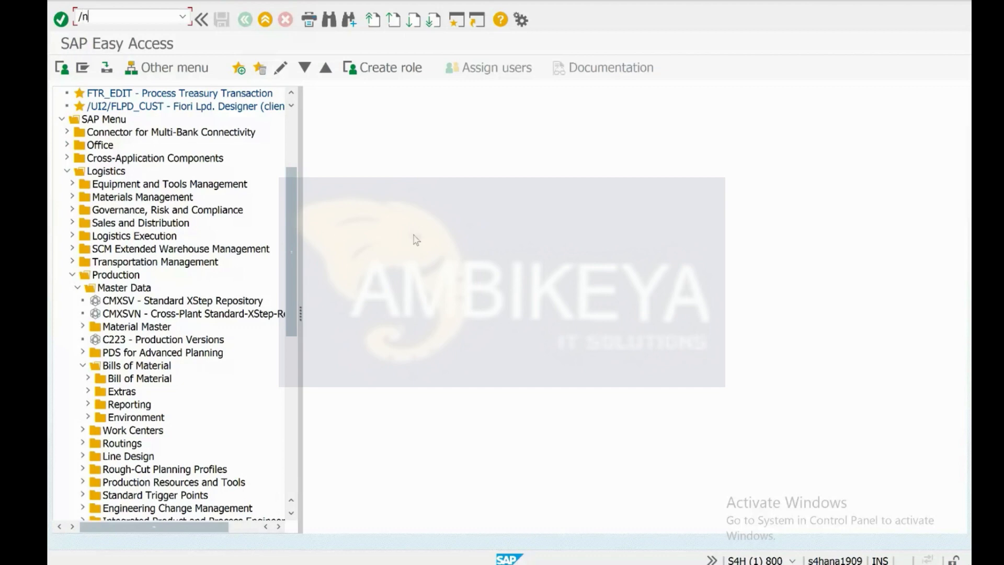
key(Return)
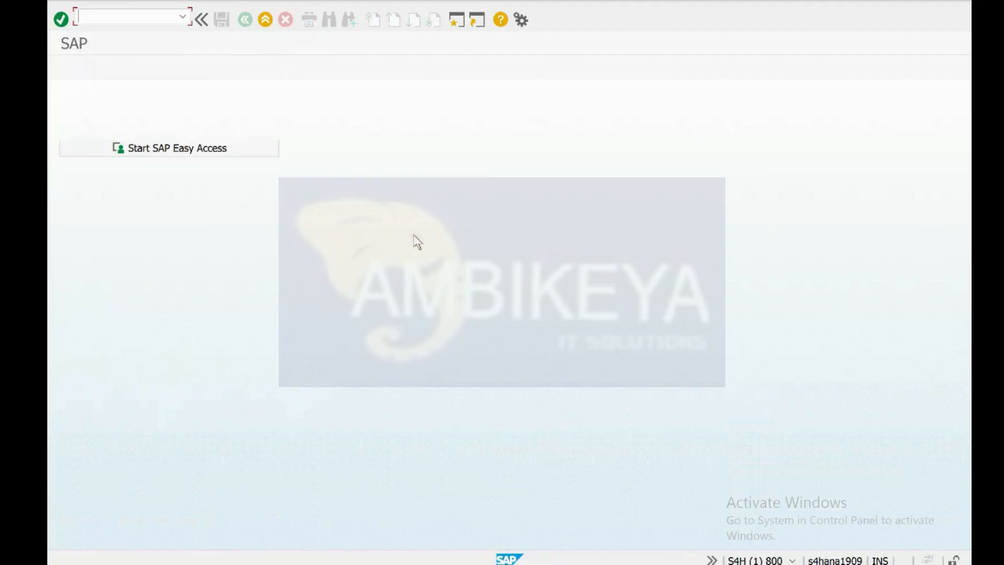
text(/n)
key(Return)
click(176, 151)
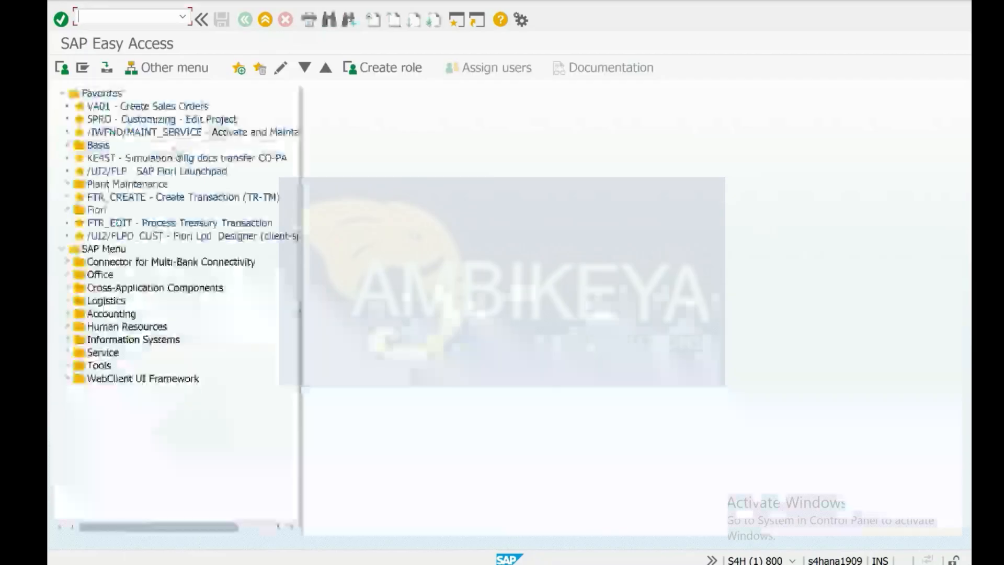
Collapse the Favorites folder and expand the SAP Menu path Logistics > Production > Master Data.
click(61, 93)
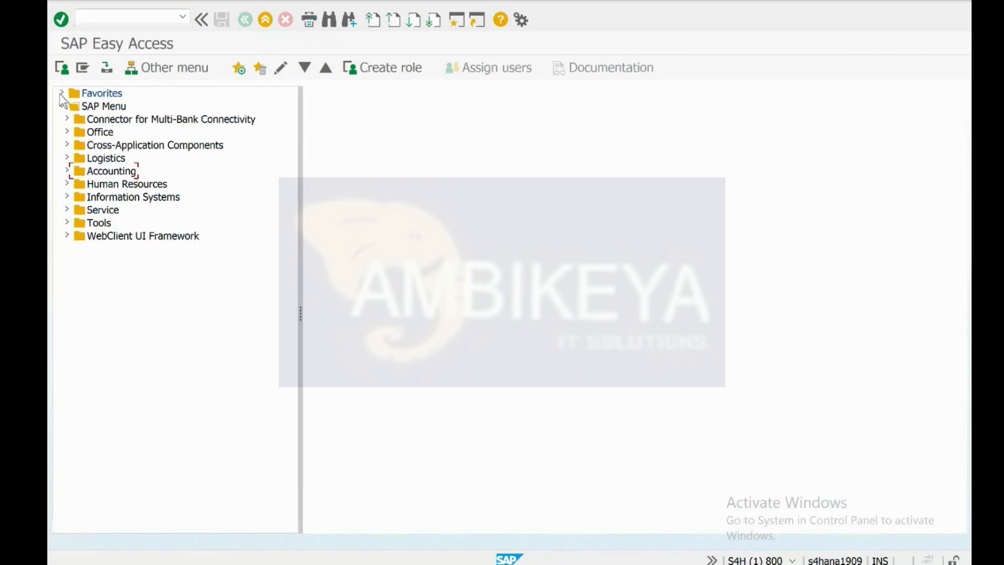
click(66, 159)
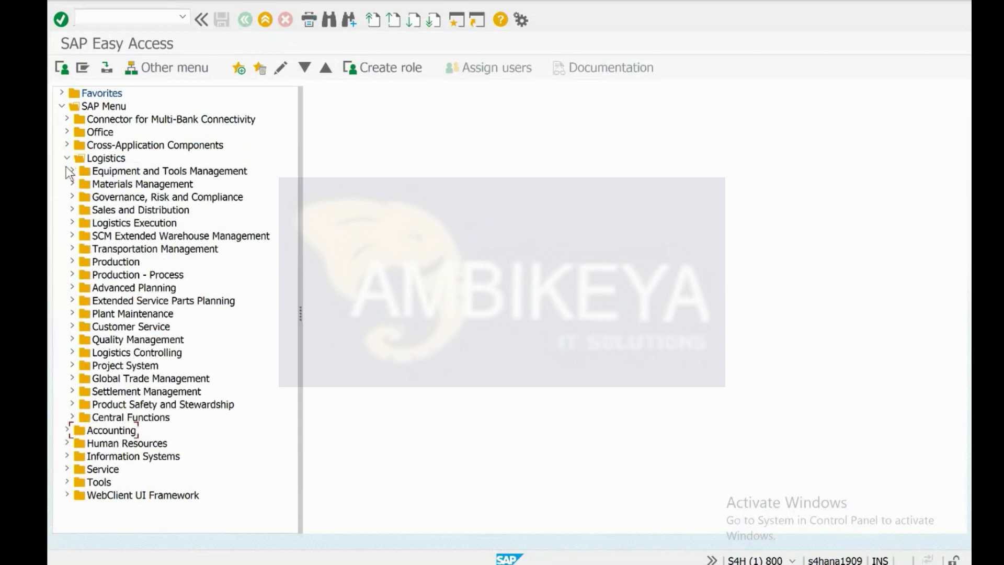
click(72, 261)
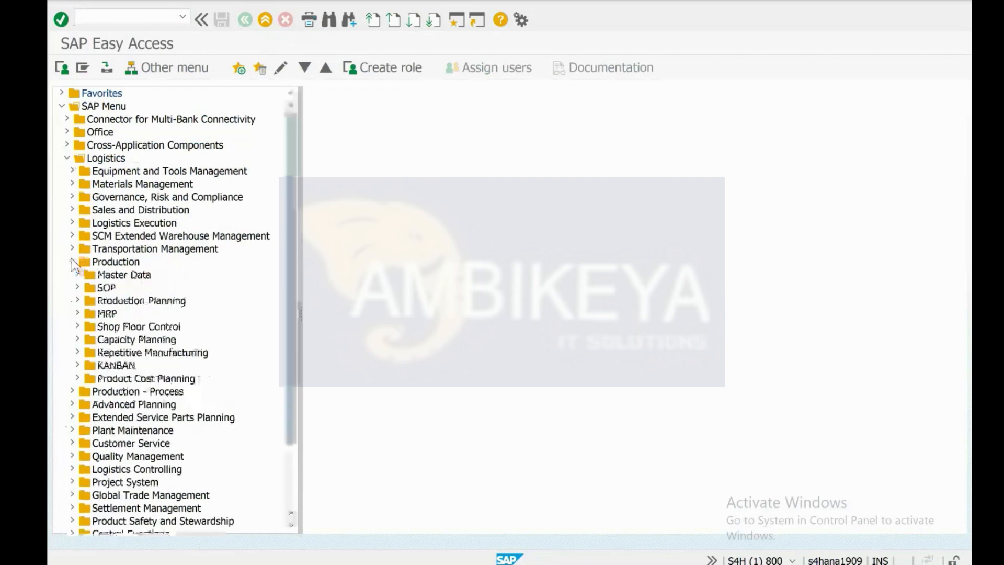
click(77, 274)
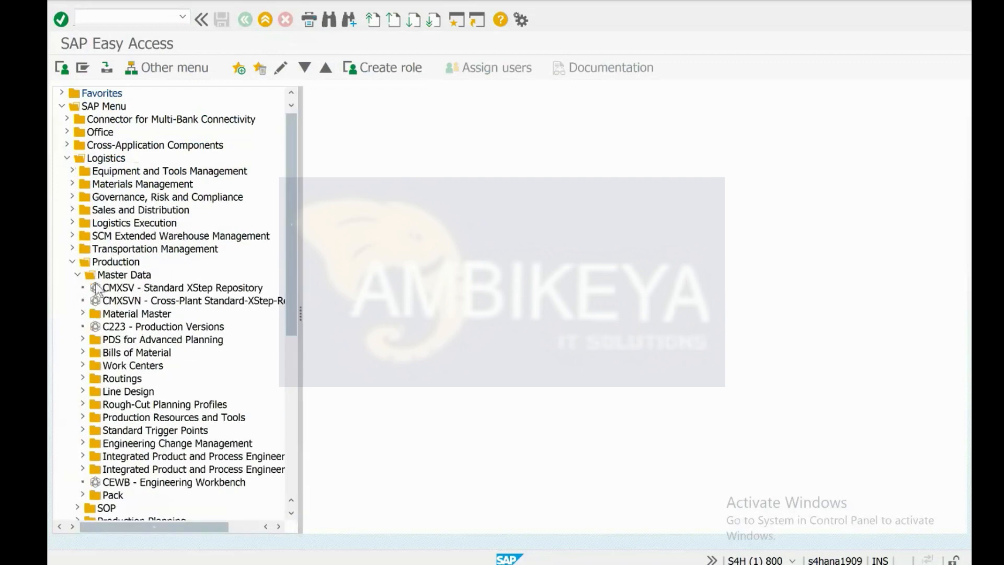
Expand Material Master > Material > Create (General) in the Production master data menu and open MM01 - Immediately.
click(83, 312)
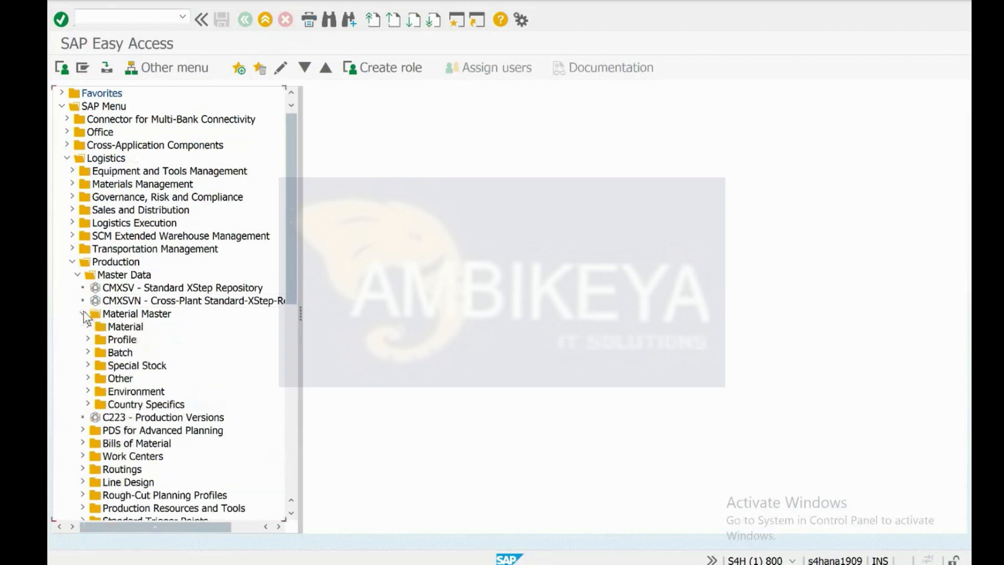
click(87, 326)
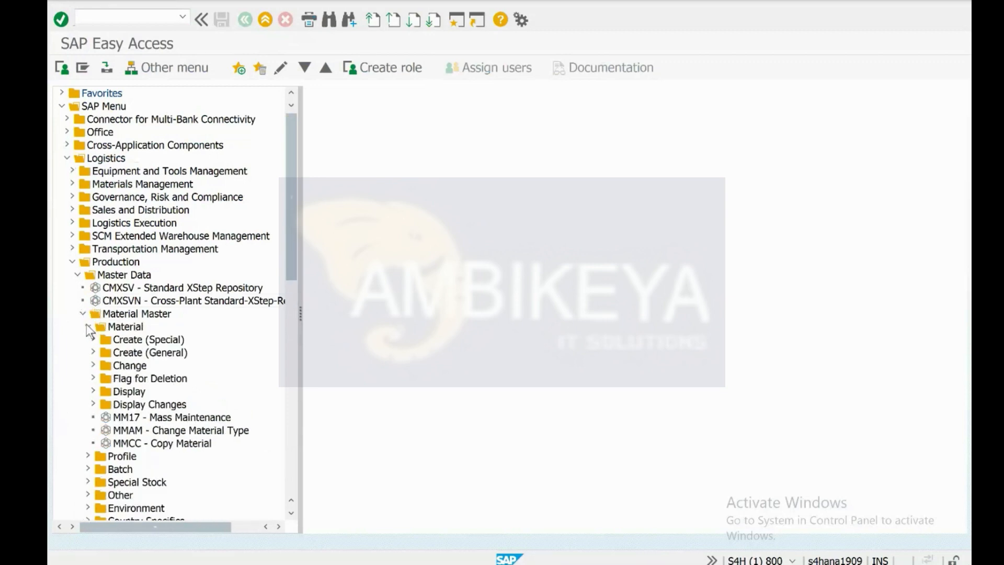
click(93, 352)
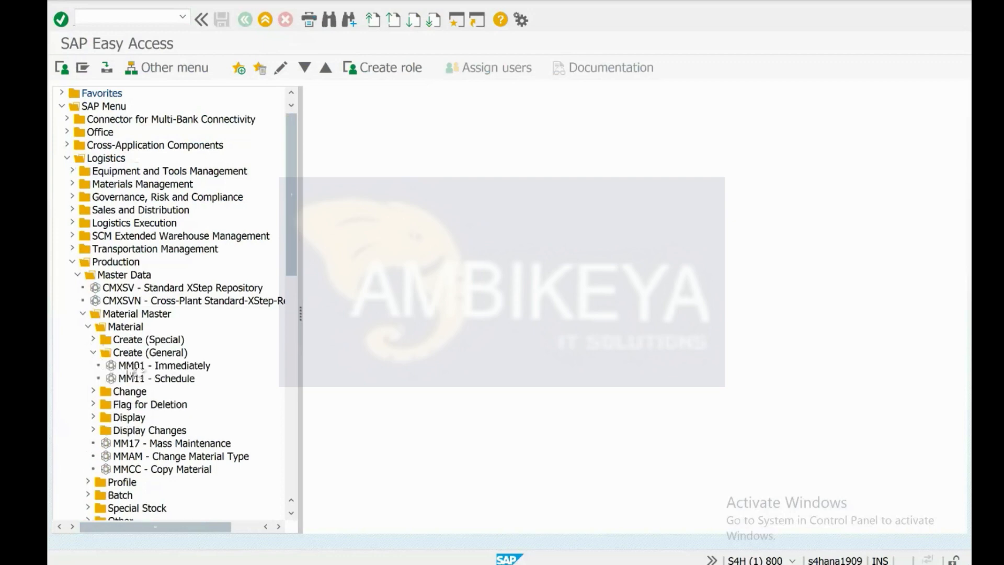
click(165, 370)
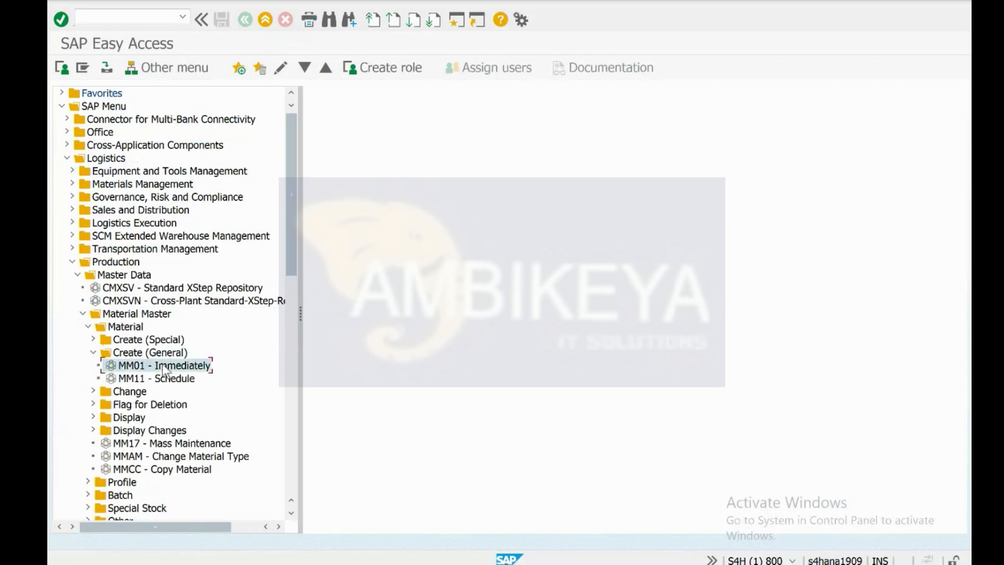
double_click(140, 366)
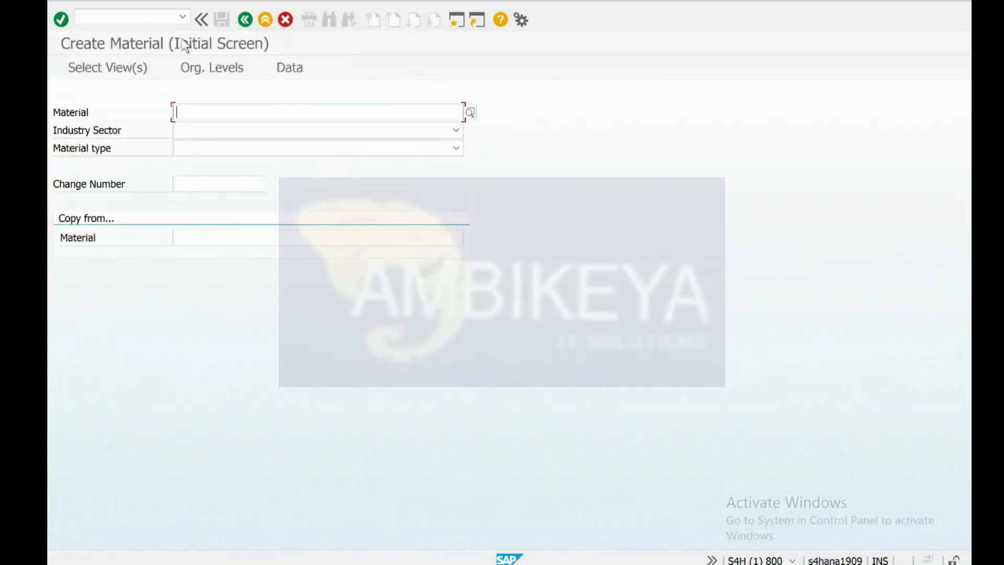
Return to SAP Easy Access with /n and start material creation directly with transaction code MM01.
click(137, 16)
text(/n)
key(Return)
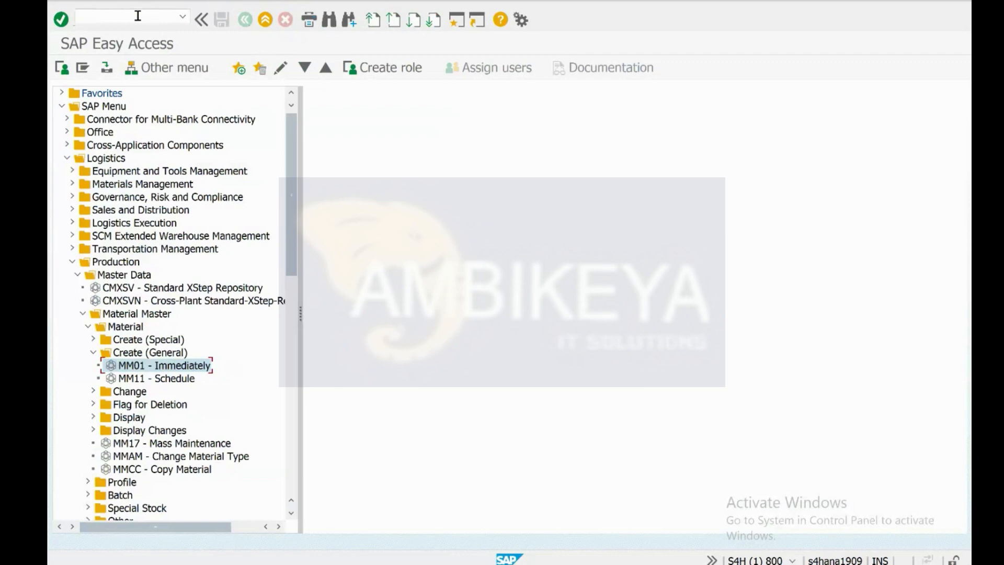
click(138, 16)
text(mm01)
key(Return)
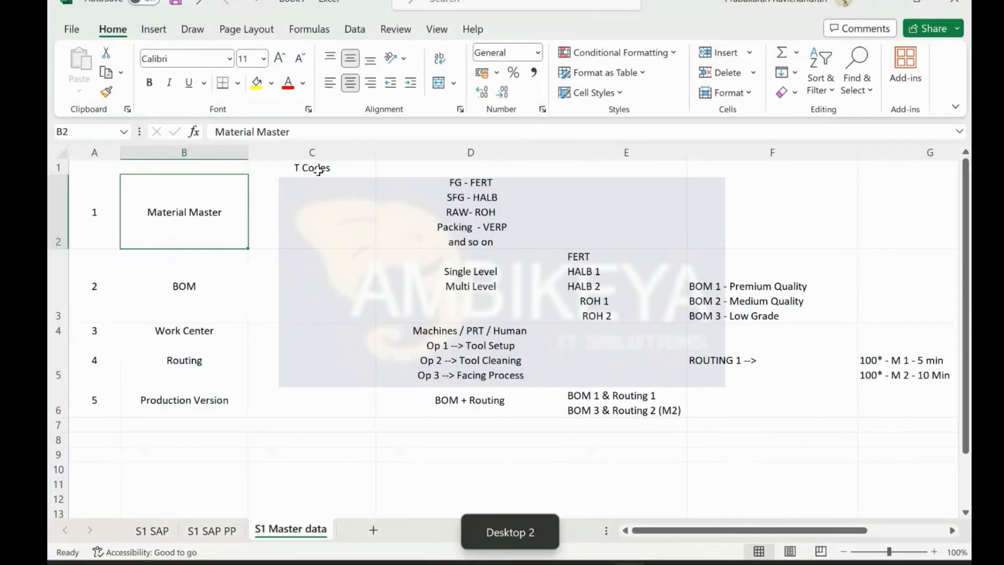
Point out the T Codes heading in the Excel workbook, switch back to SAP and display the SPRO customizing guide.
click(316, 168)
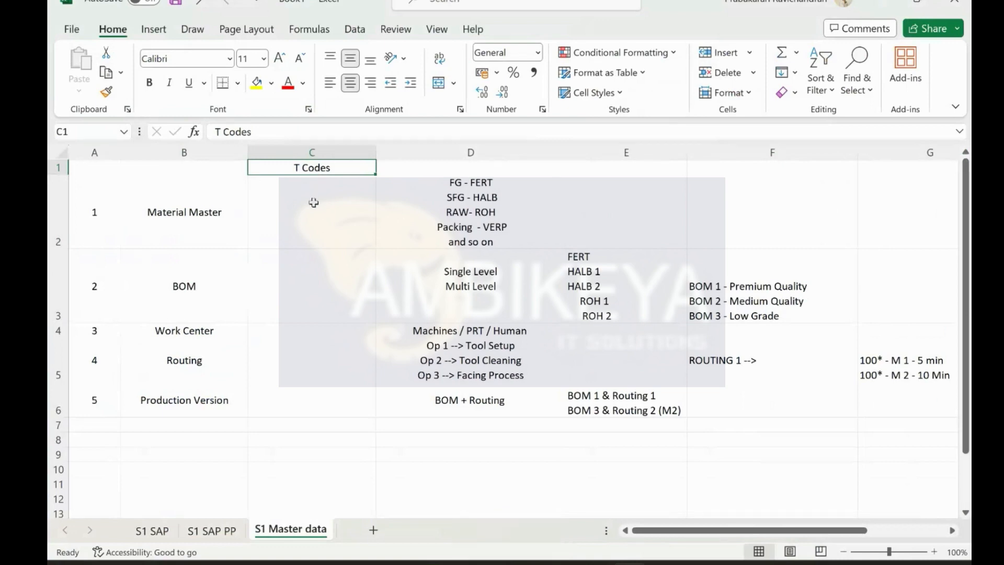
key(ctrl+super+Left)
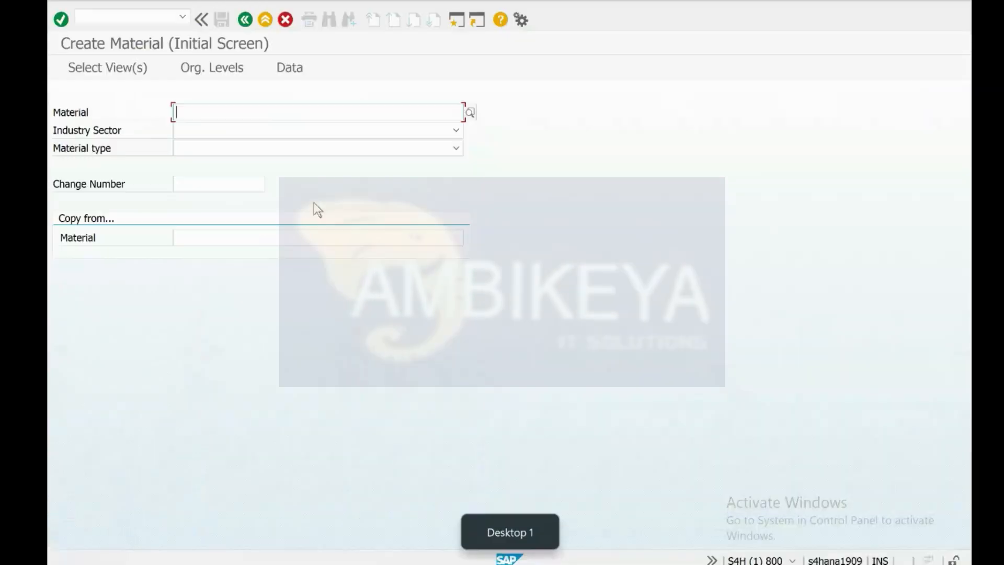
text(spro)
key(Return)
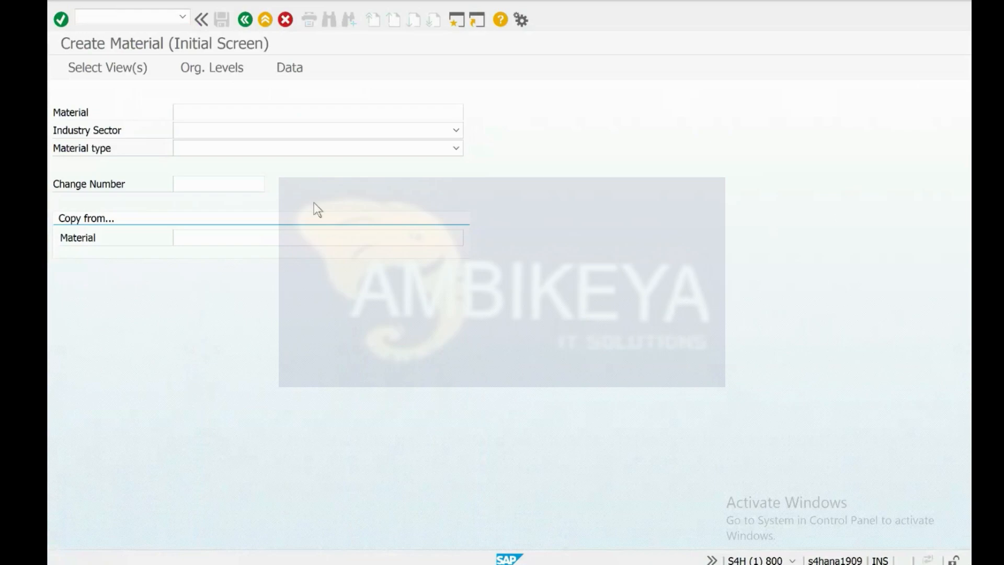
click(129, 71)
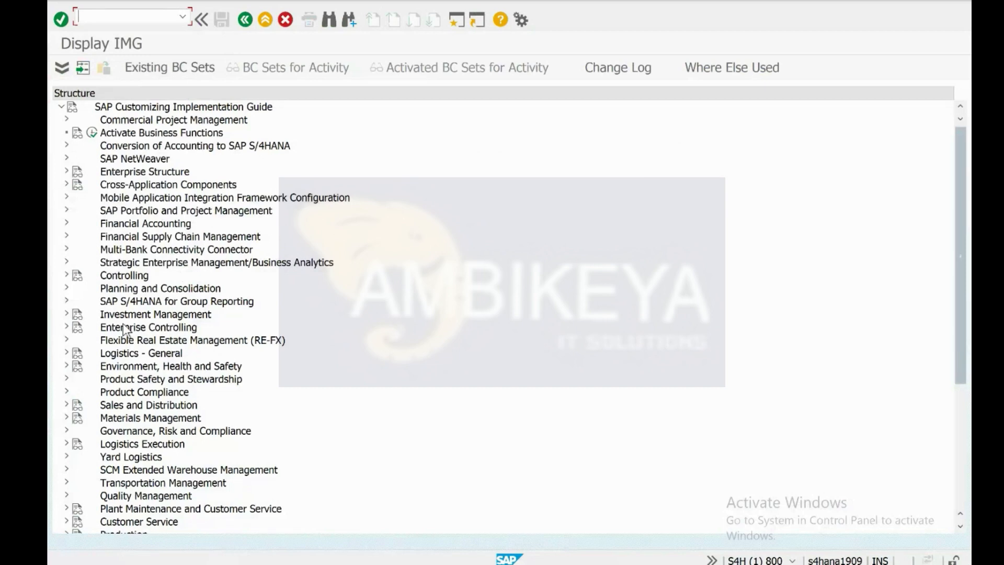
Leave the customizing guide and open the Create Material initial screen with /nmm01.
click(130, 418)
key(ctrl+slash)
text(/nmm01)
key(Return)
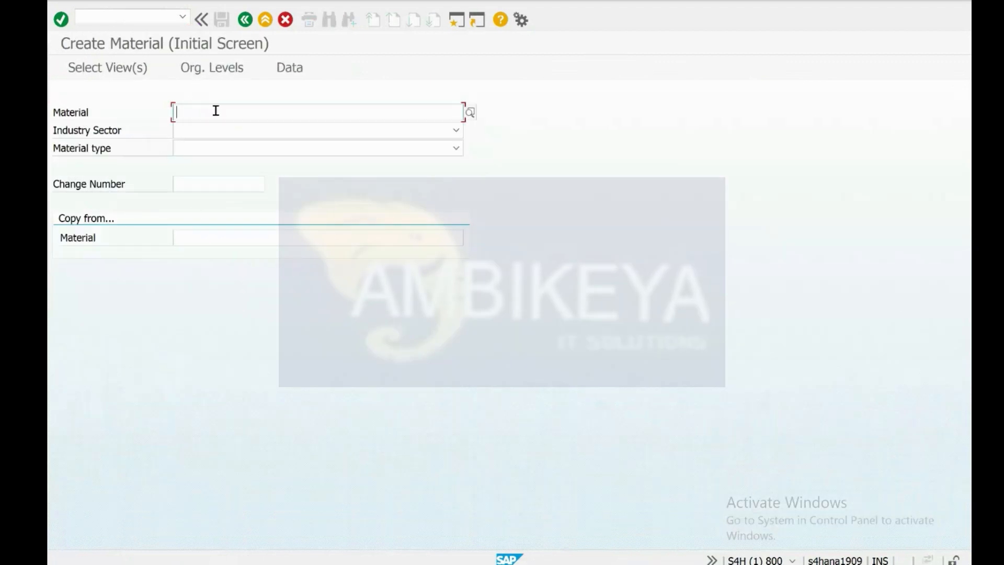
Enter FERT_001 as the material number for the new material.
text(FET)
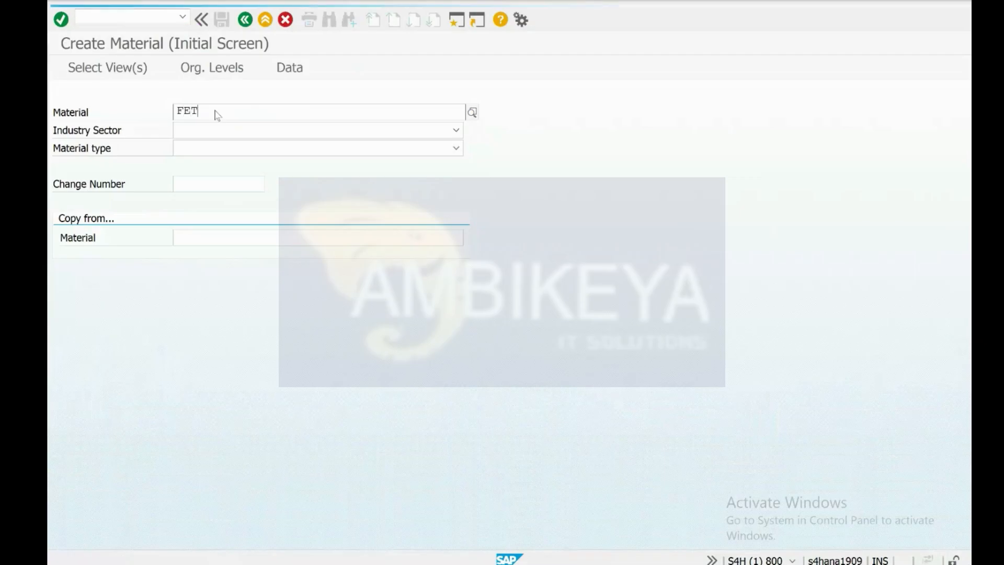
key(BackSpace)
text(RT_100)
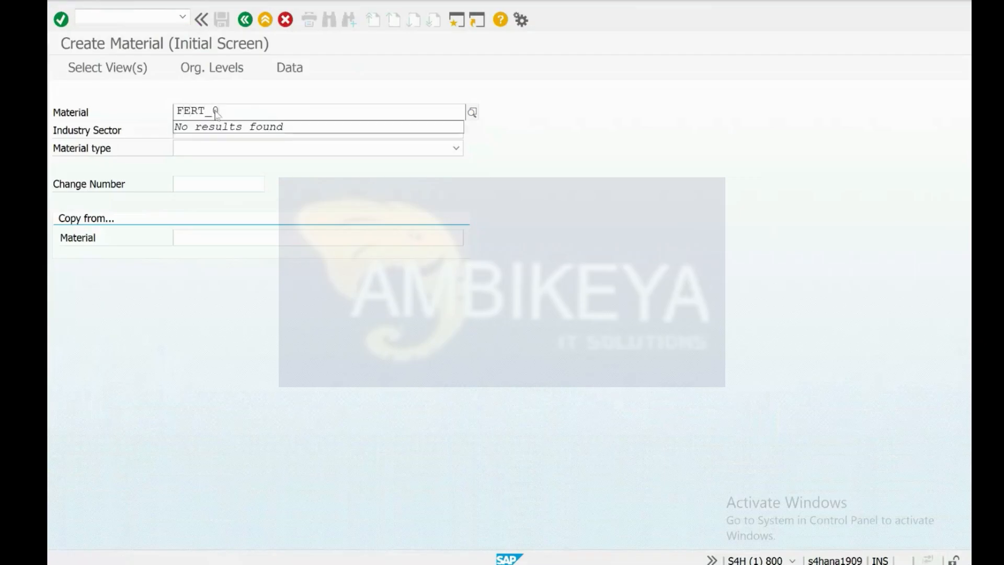
key(Tab)
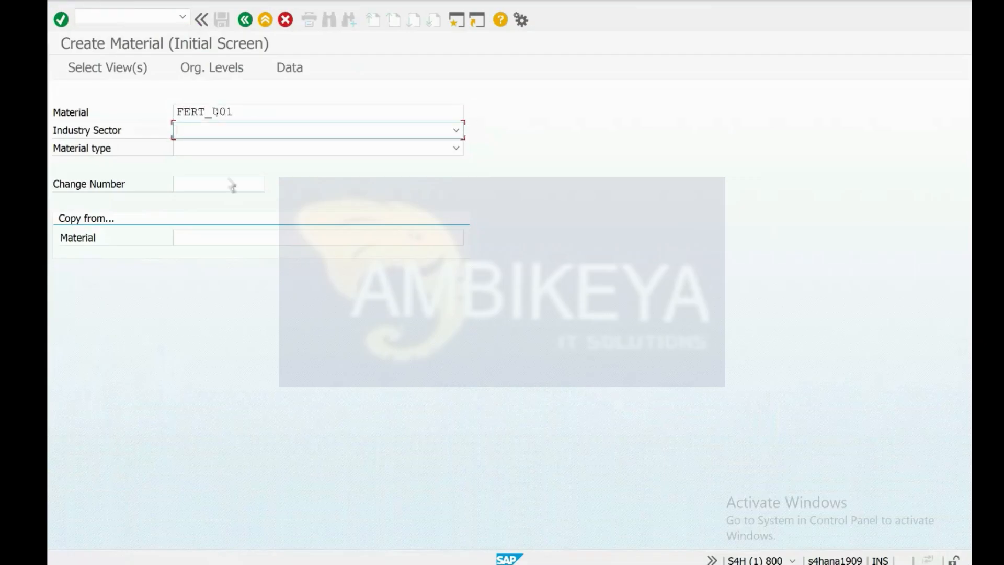
View the available Industry Sector choices for the new material.
click(201, 140)
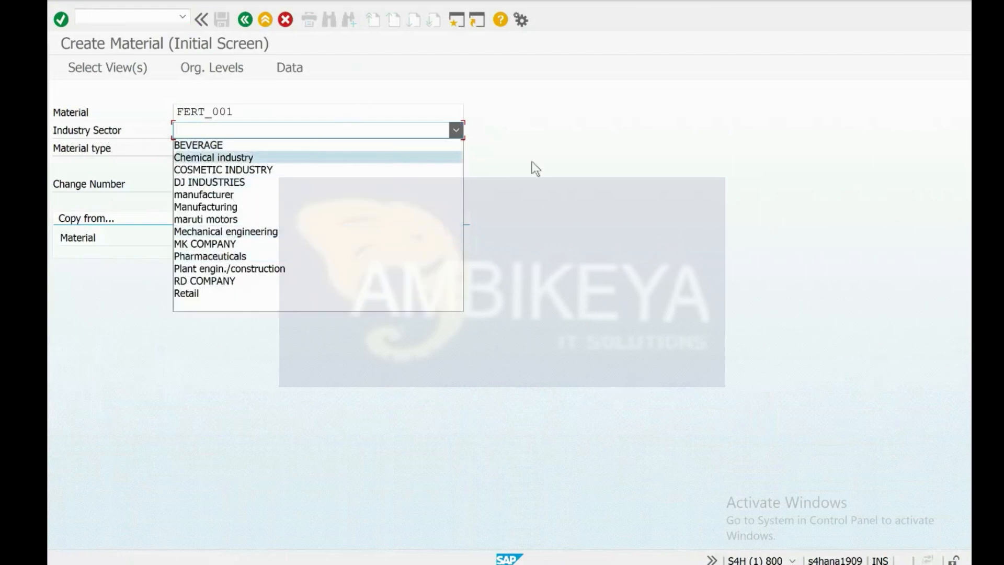
click(561, 111)
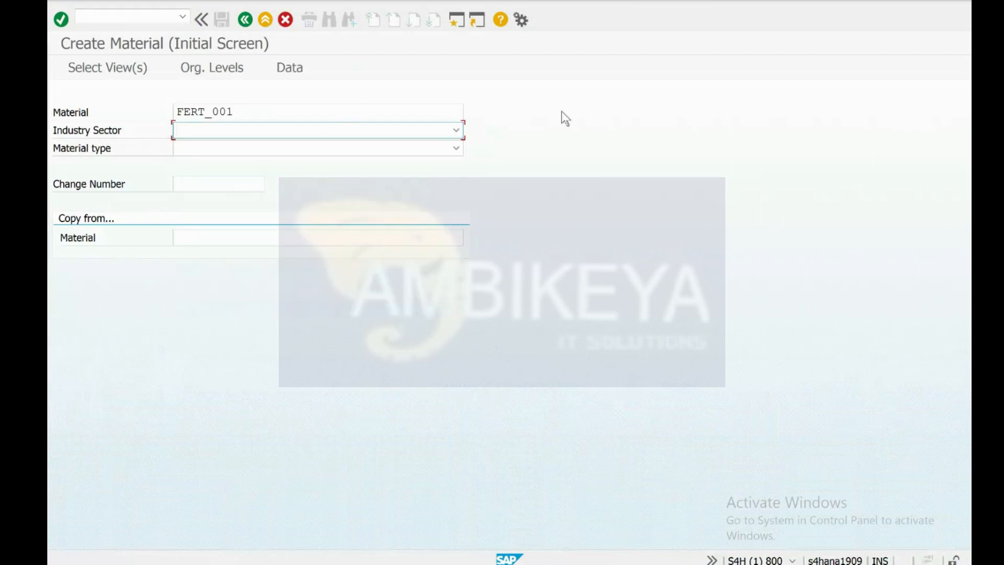
click(277, 132)
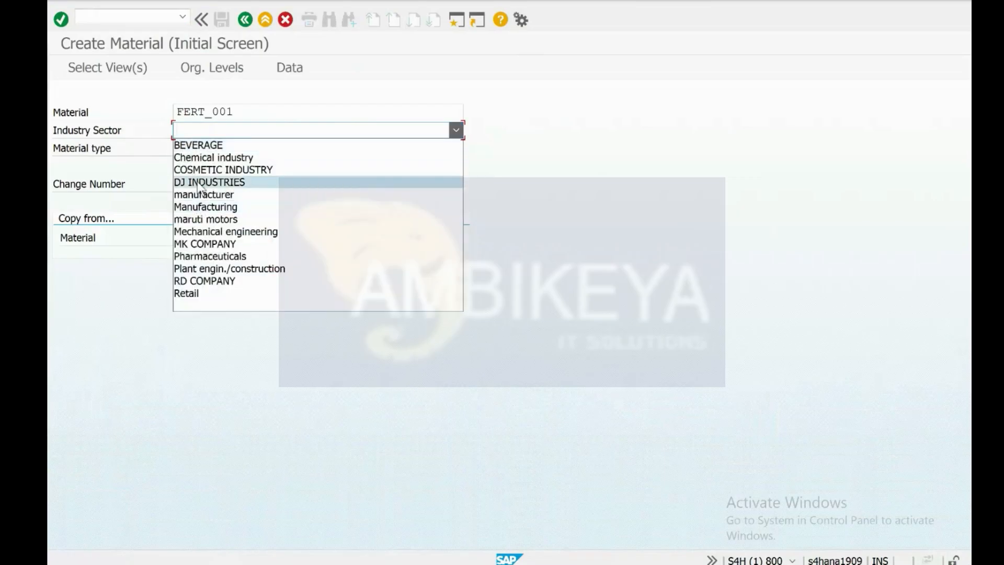
Enable "Show keys within dropdown lists" in the SAP GUI options under Interaction Design > Visualization 1, and apply it.
click(521, 22)
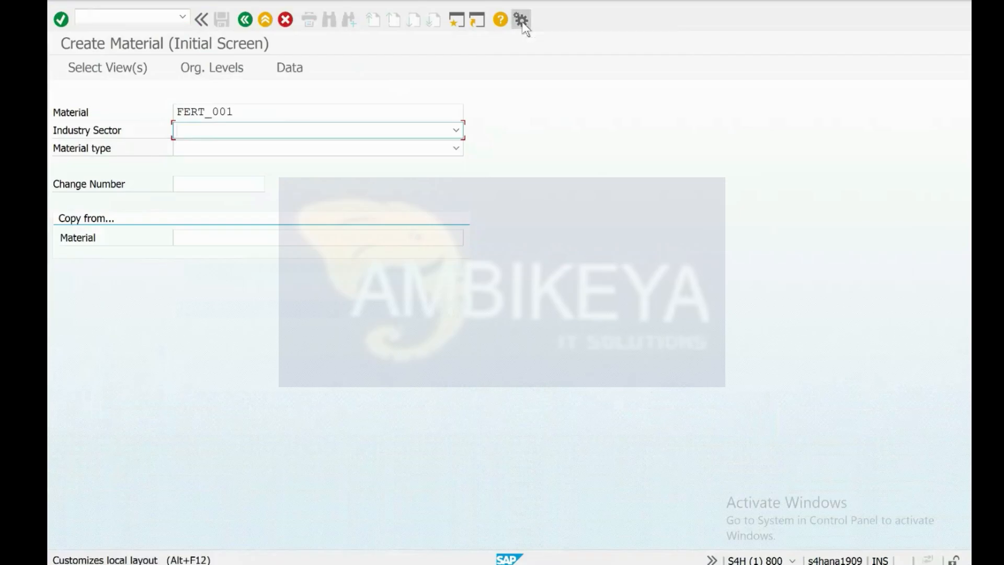
click(521, 21)
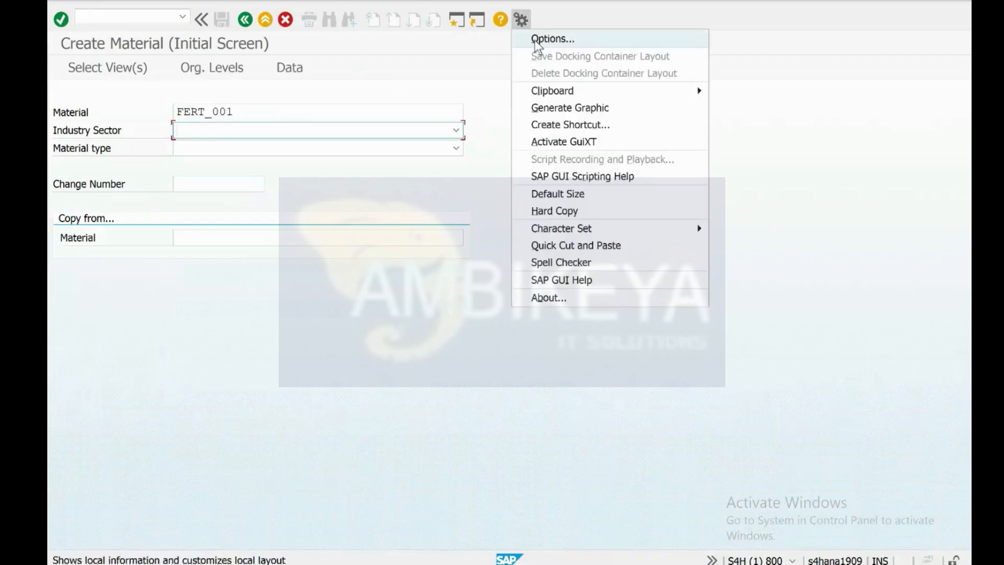
click(534, 40)
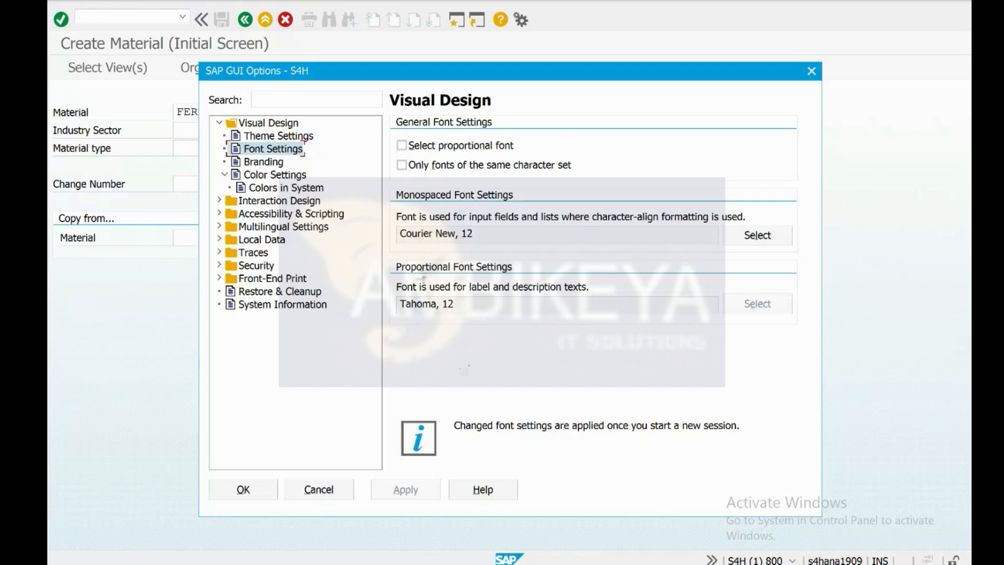
click(220, 201)
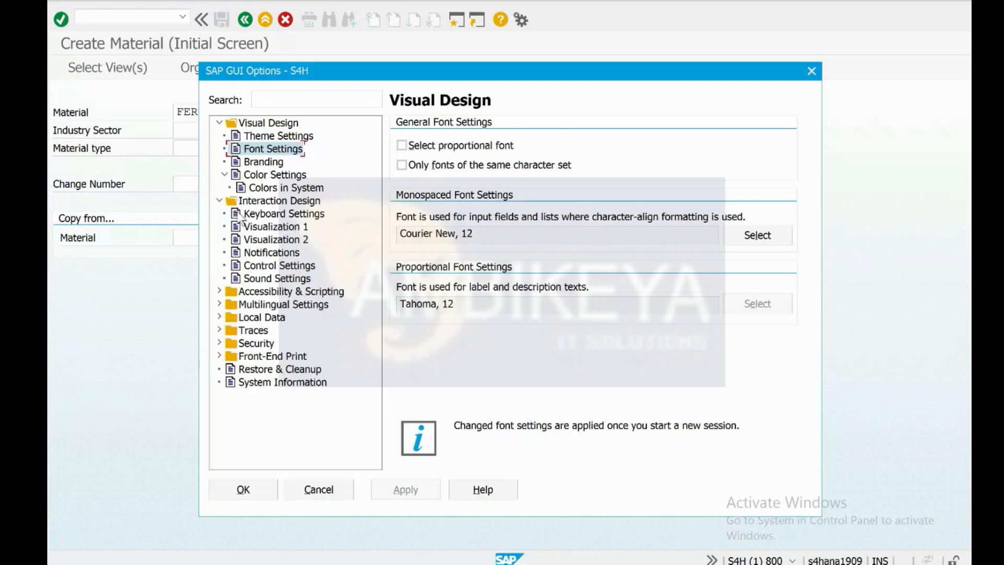
click(268, 228)
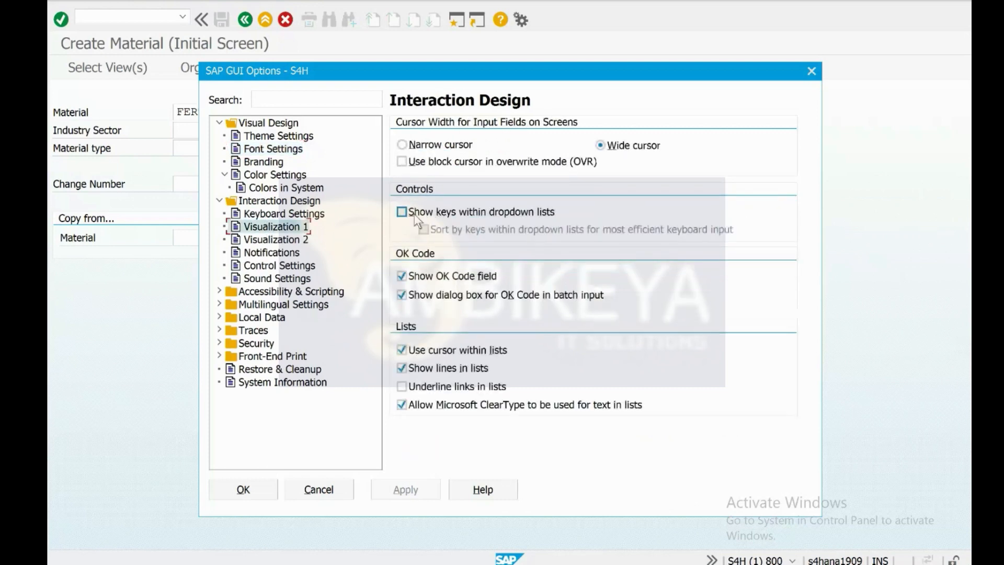
drag(432, 78, 474, 92)
click(443, 236)
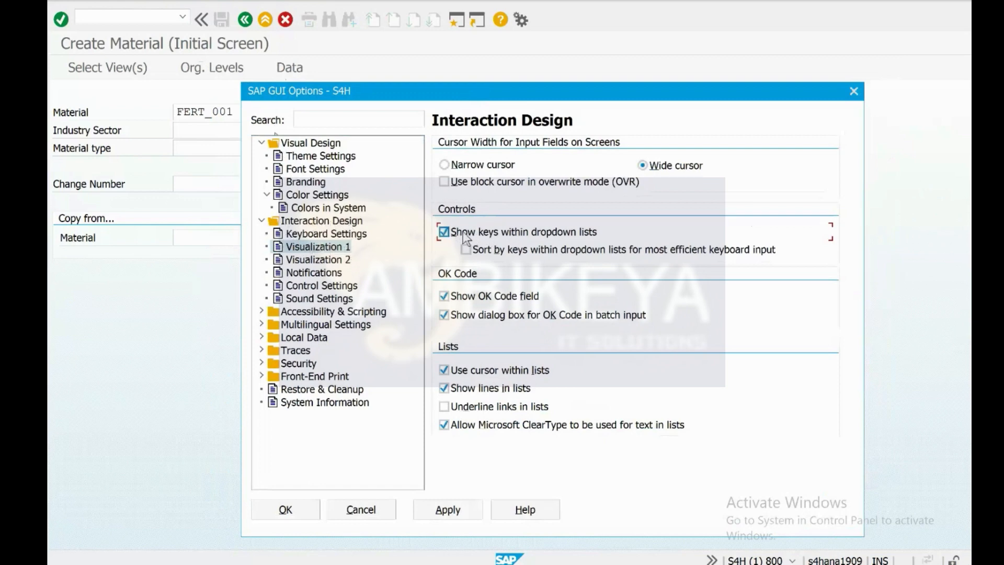
click(453, 507)
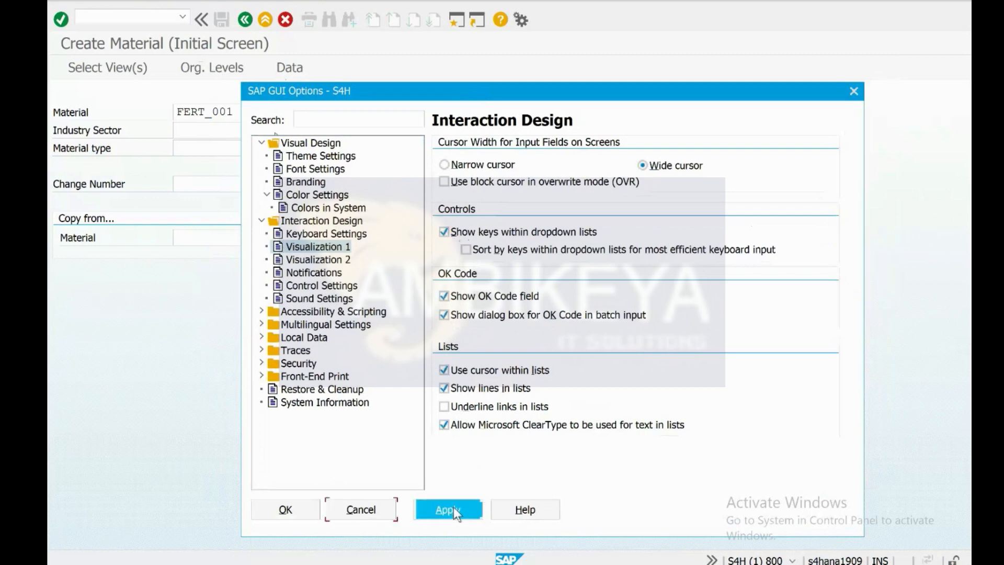
click(302, 514)
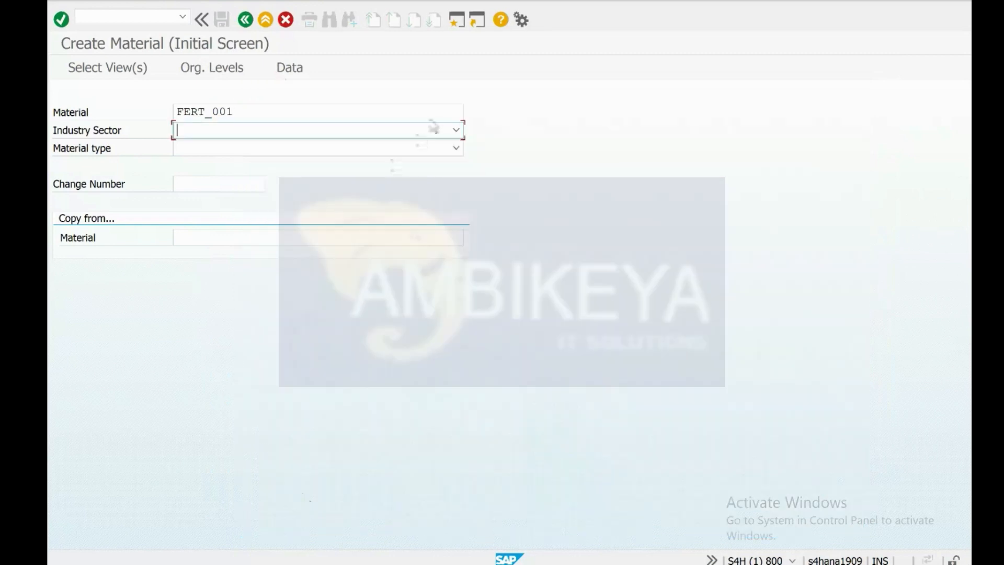
Set the Industry Sector of material FERT_001 to M Mechanical engineering.
click(455, 128)
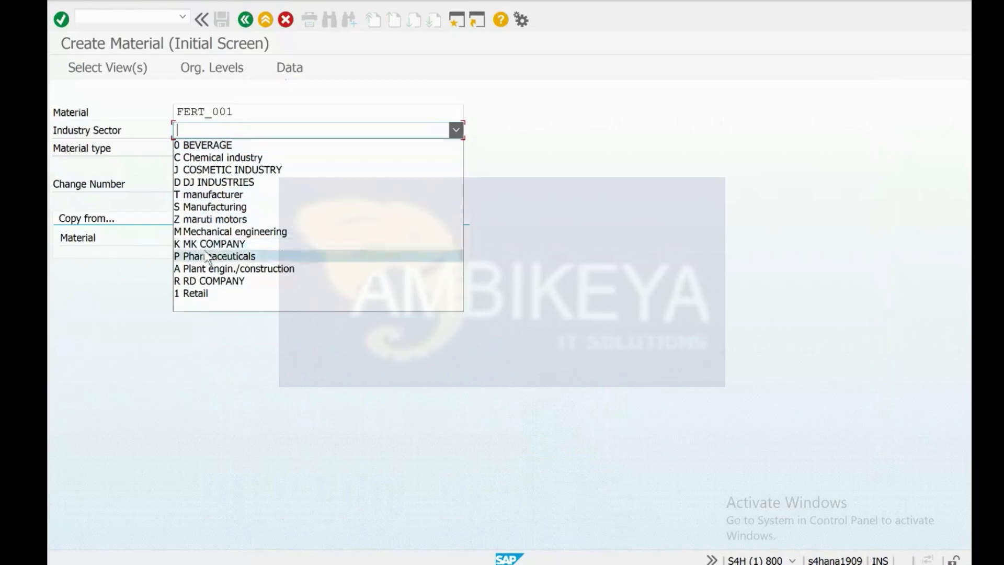
click(211, 231)
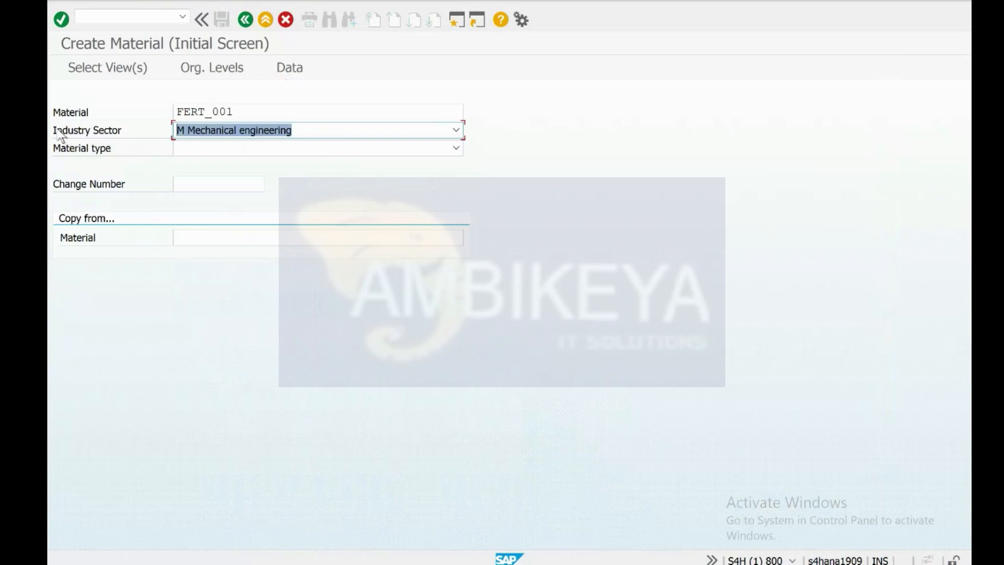
click(455, 132)
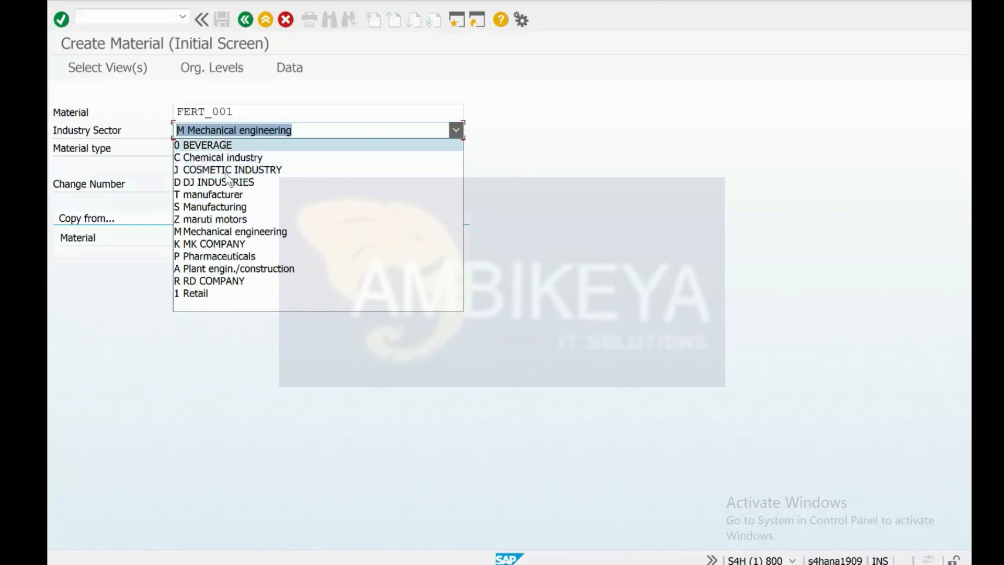
click(206, 233)
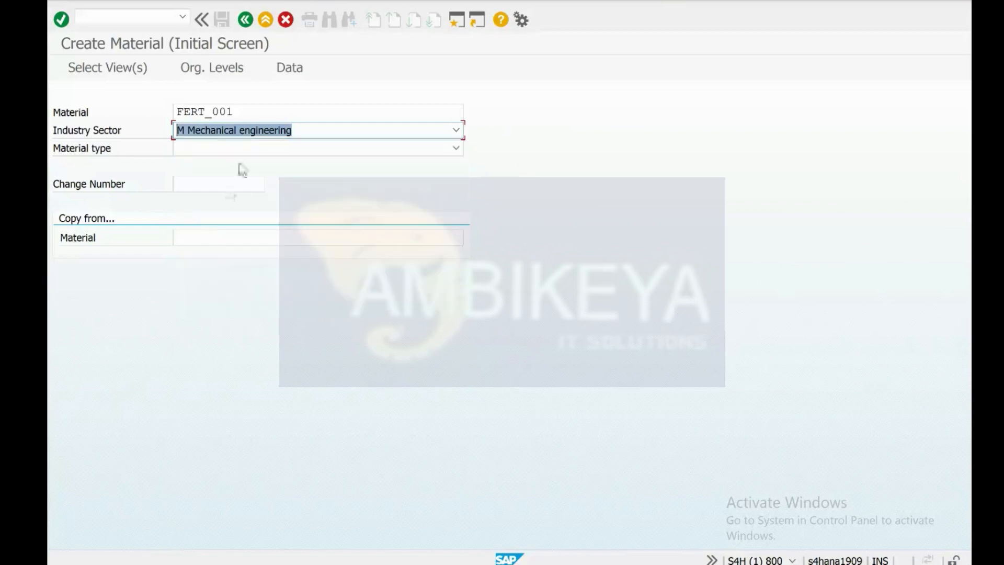
click(59, 134)
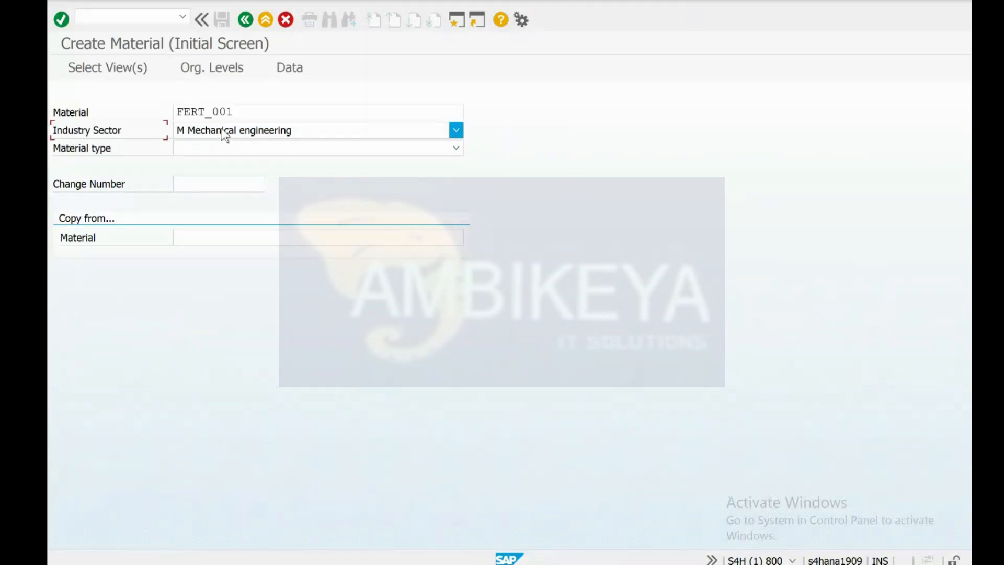
click(201, 132)
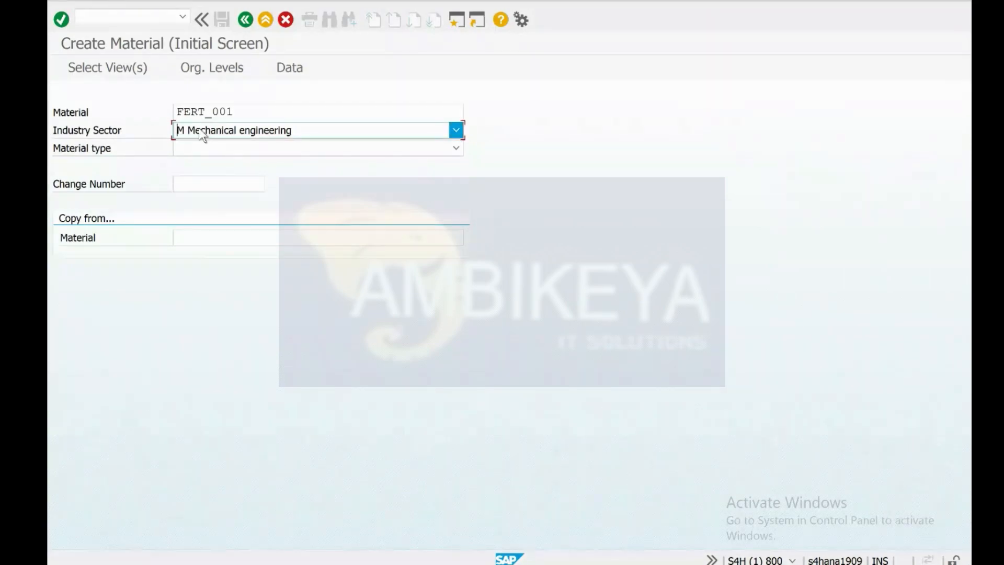
Set the Material type of material FERT_001 to FERT Finished Products- str.
click(225, 152)
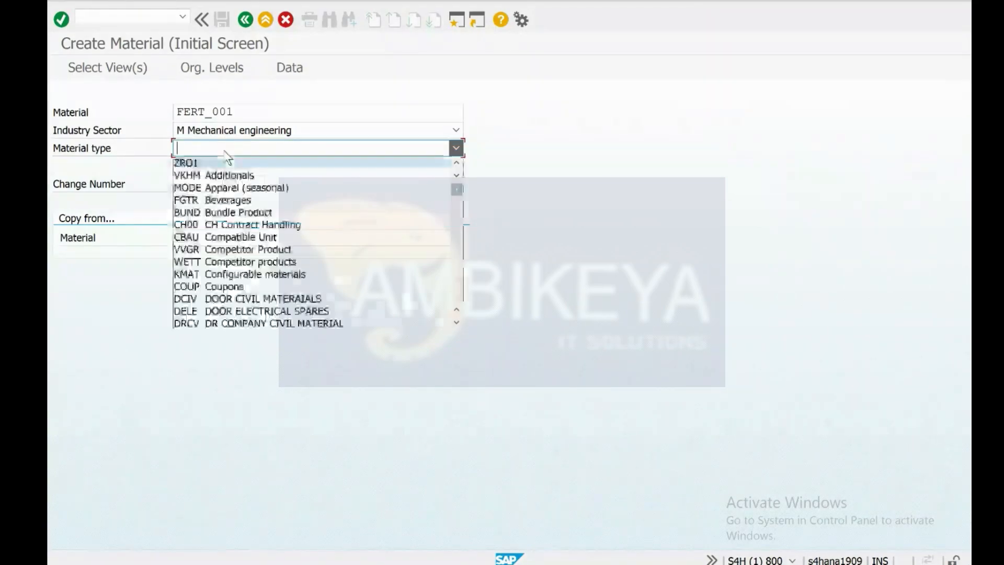
key(f)
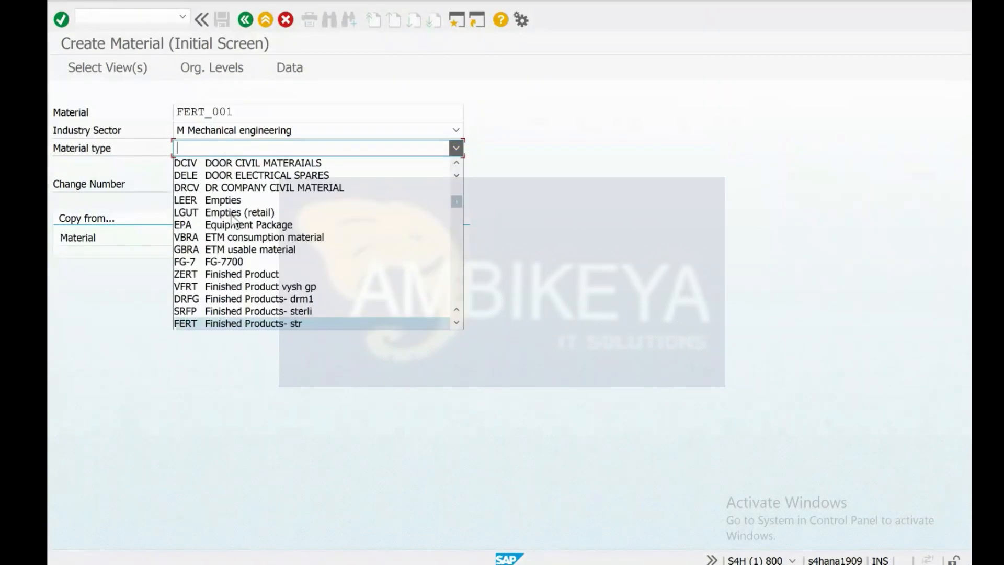
scroll(233, 220, down, 4)
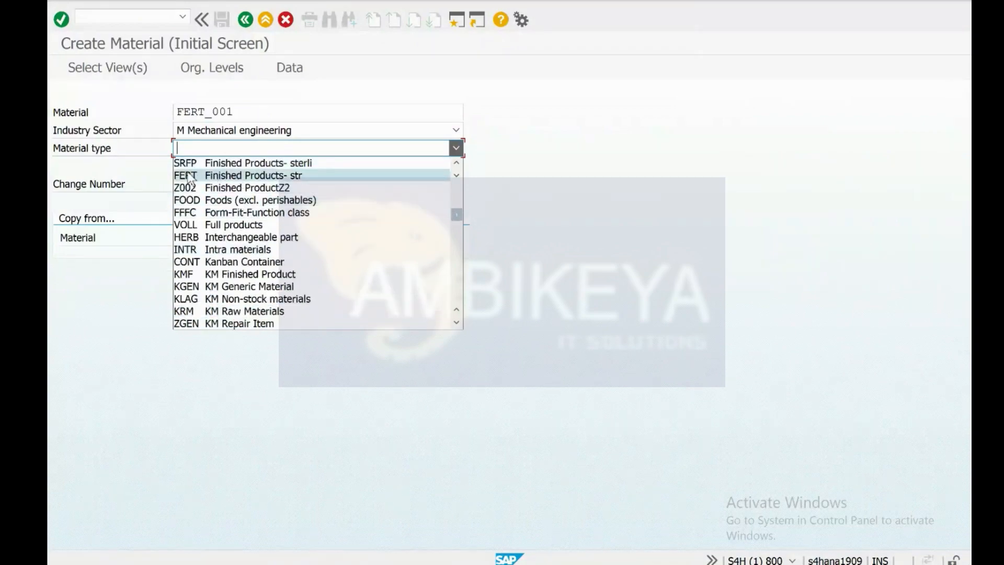
click(219, 178)
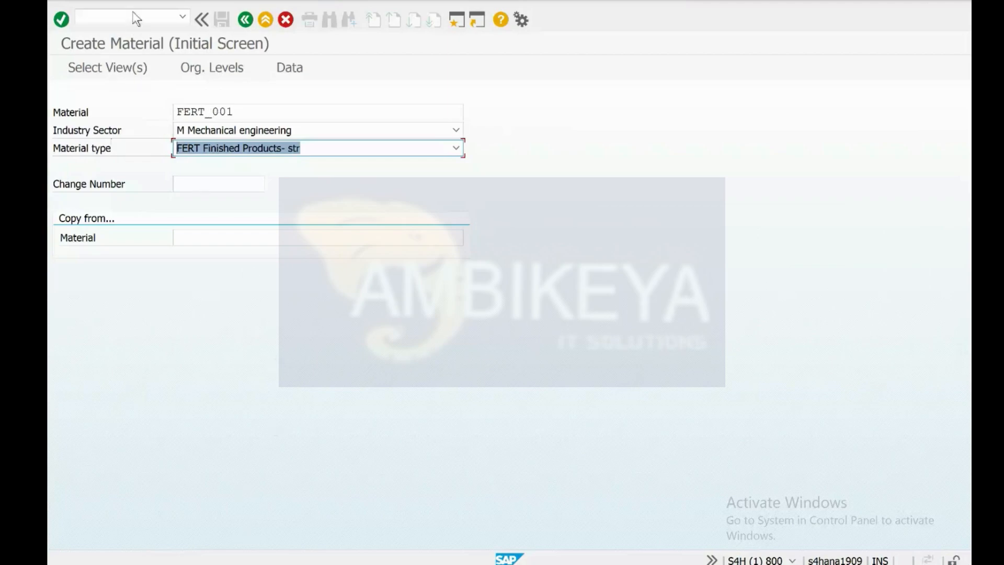
Leave the Create Material screen for SAP Easy Access with the command /n.
click(119, 16)
text(/n)
key(Return)
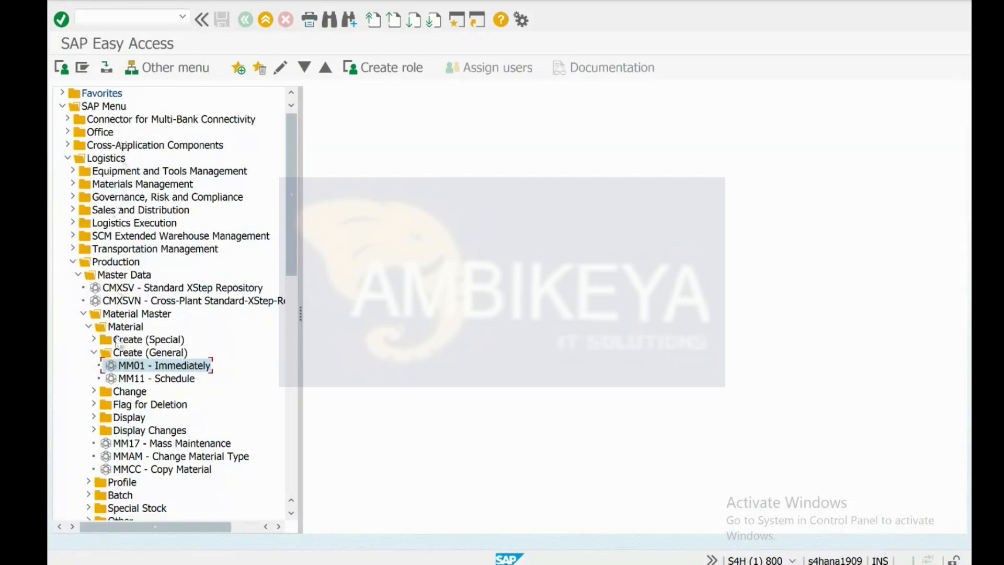
Open the Create Material transaction from SAP Easy Access with the command /nmm01.
click(97, 18)
text(/nmm01)
drag(88, 16, 63, 15)
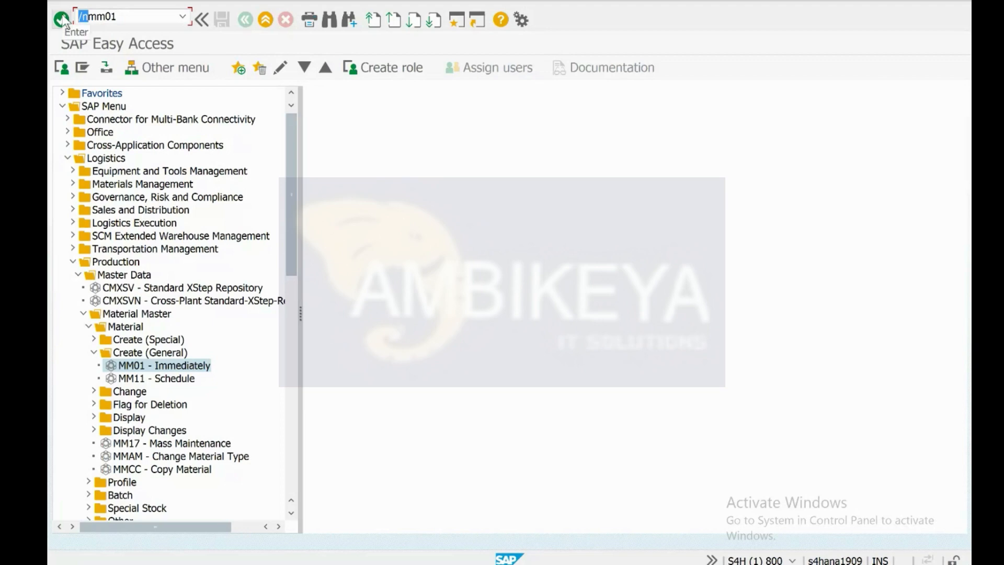
click(126, 18)
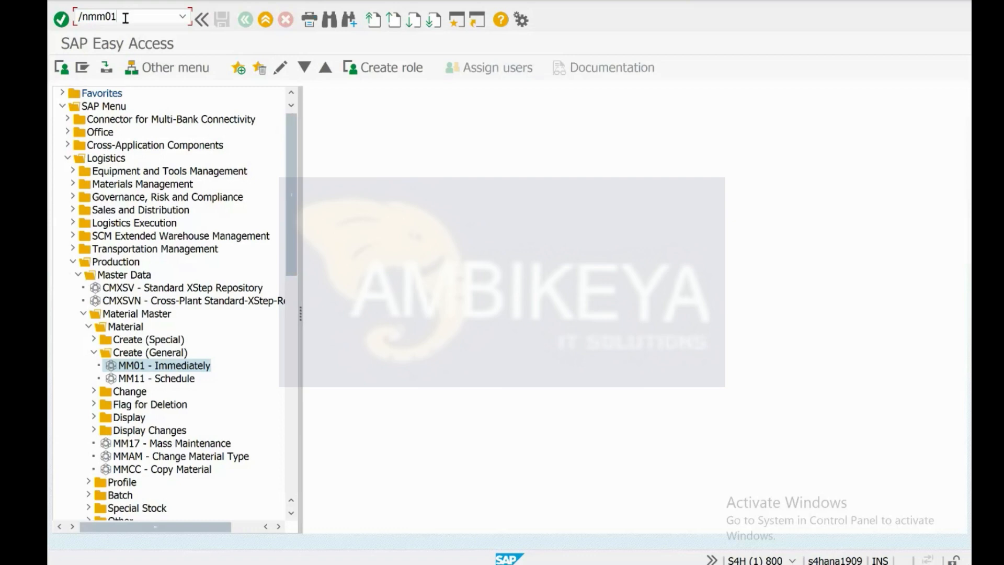
key(Return)
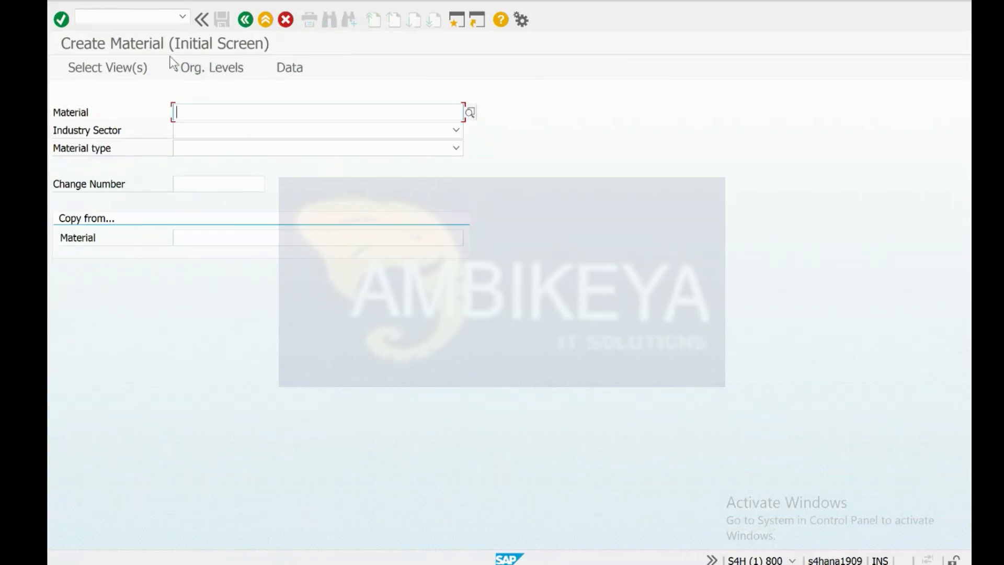
Return to SAP Easy Access with /n, and open Create Material in an additional session with the command /omm01.
click(139, 16)
text(/n)
key(Return)
text(/omm01)
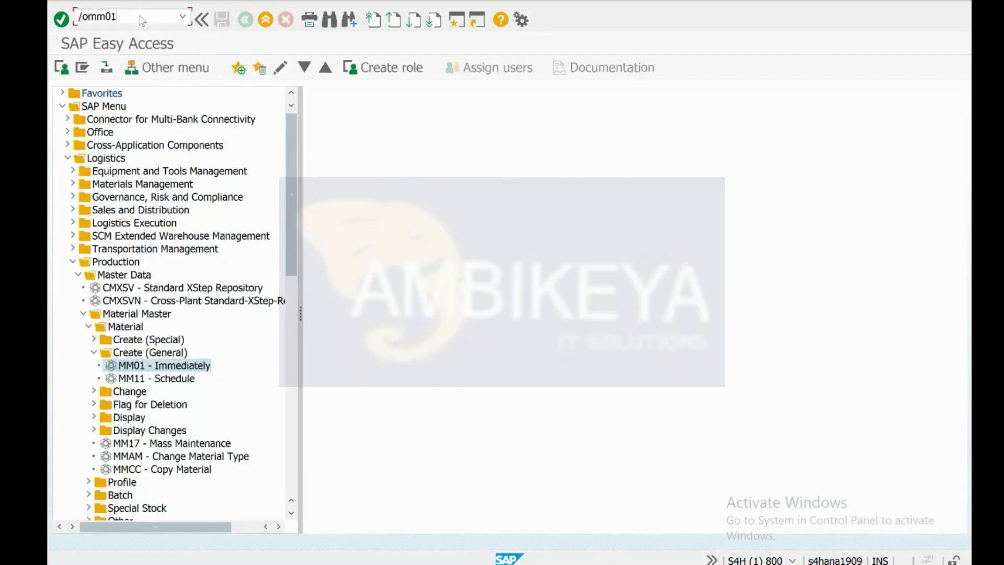
key(Return)
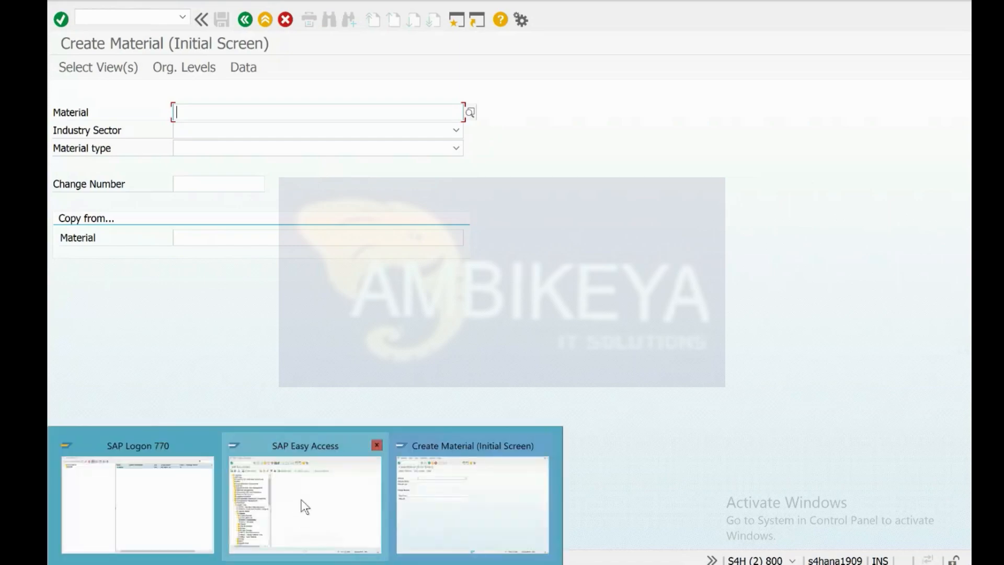
mouse_move(301, 499)
mouse_move(461, 503)
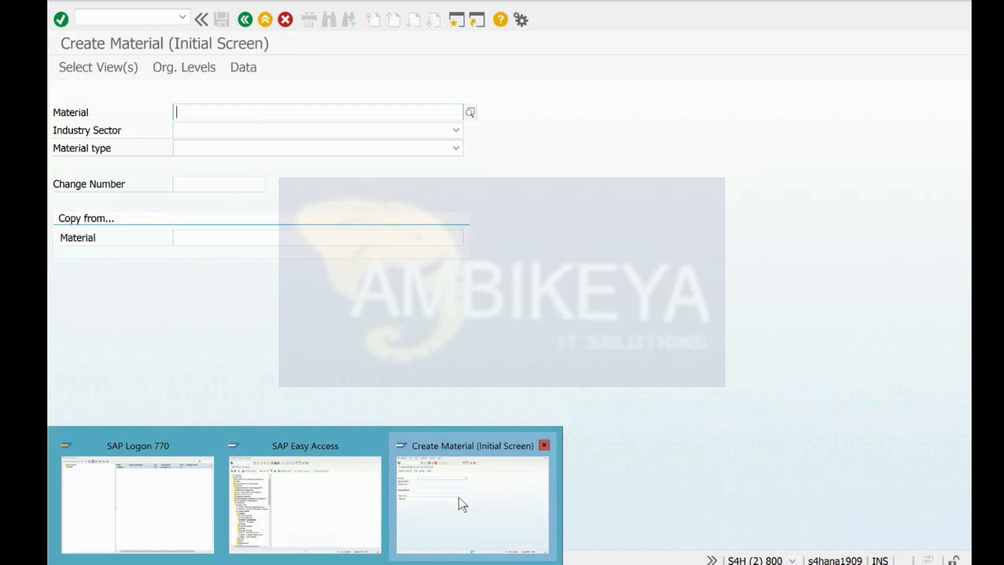
click(459, 496)
click(115, 17)
text(/o)
key(BackSpace)
key(BackSpace)
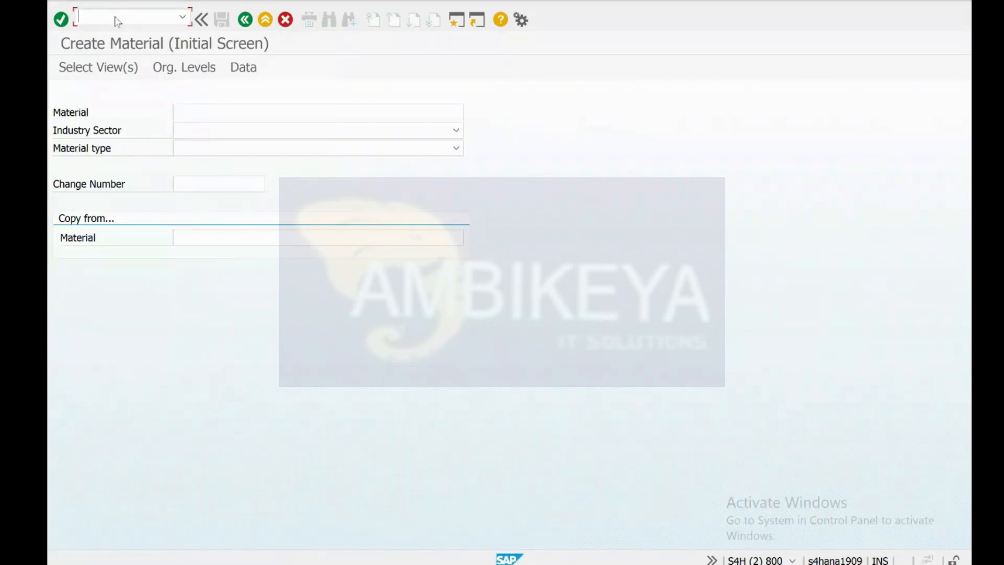
Switch to the Excel workbook and list MM01 - Create, MM02 - Change and MM03 - Display on separate lines in cell C2 for Material Master.
click(962, 3)
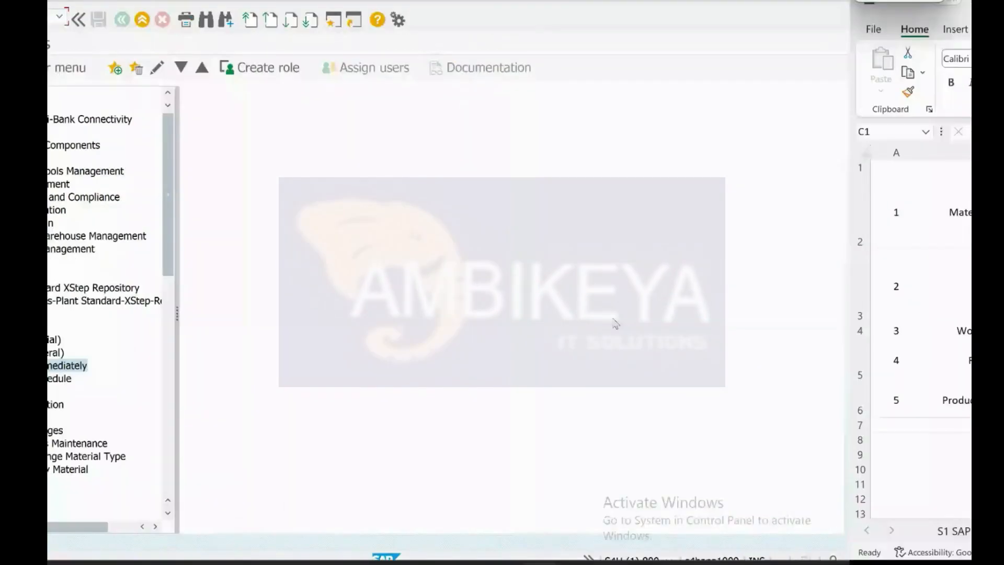
double_click(313, 197)
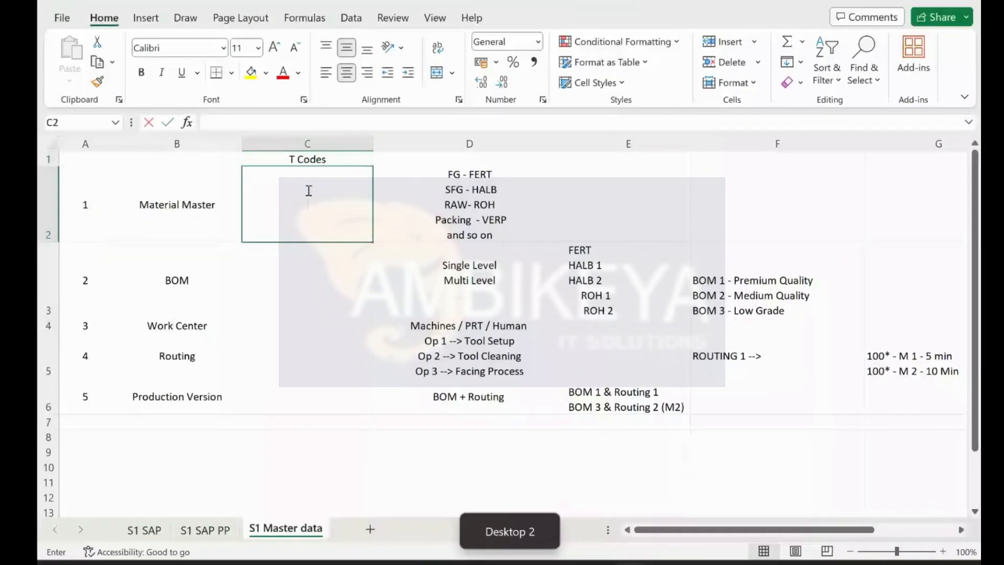
text(MM)
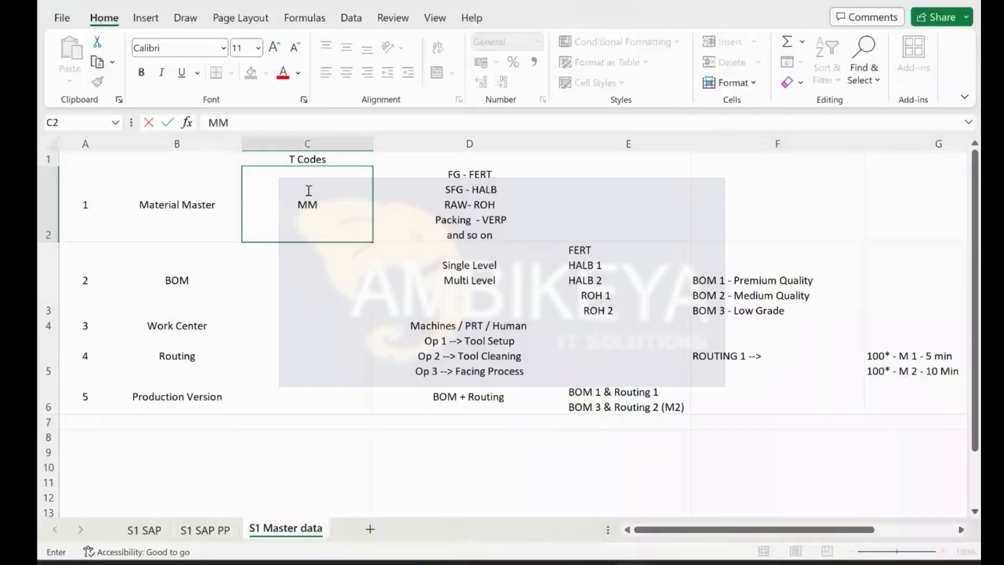
text(01 - Create)
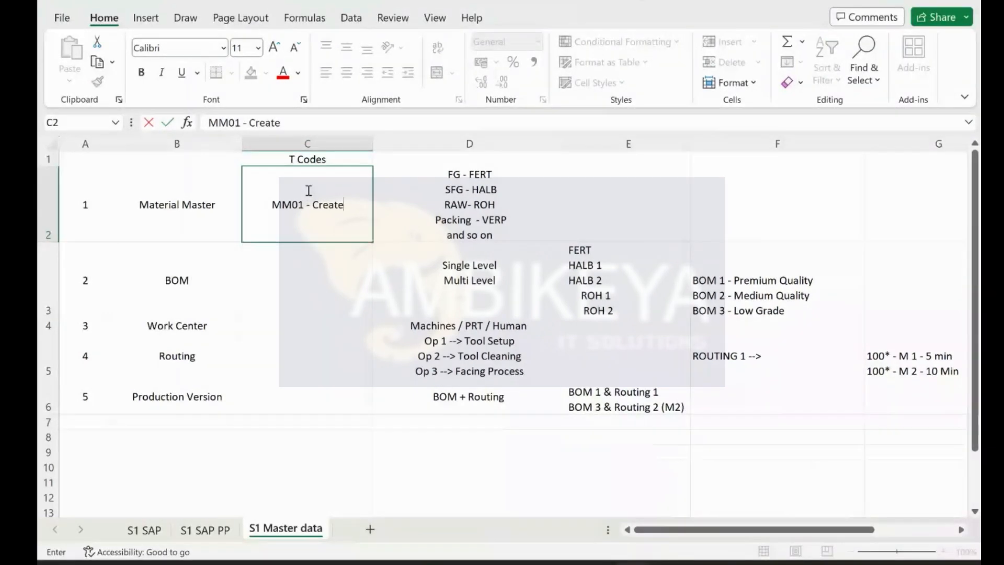
key(alt+Return)
text(MM02 )
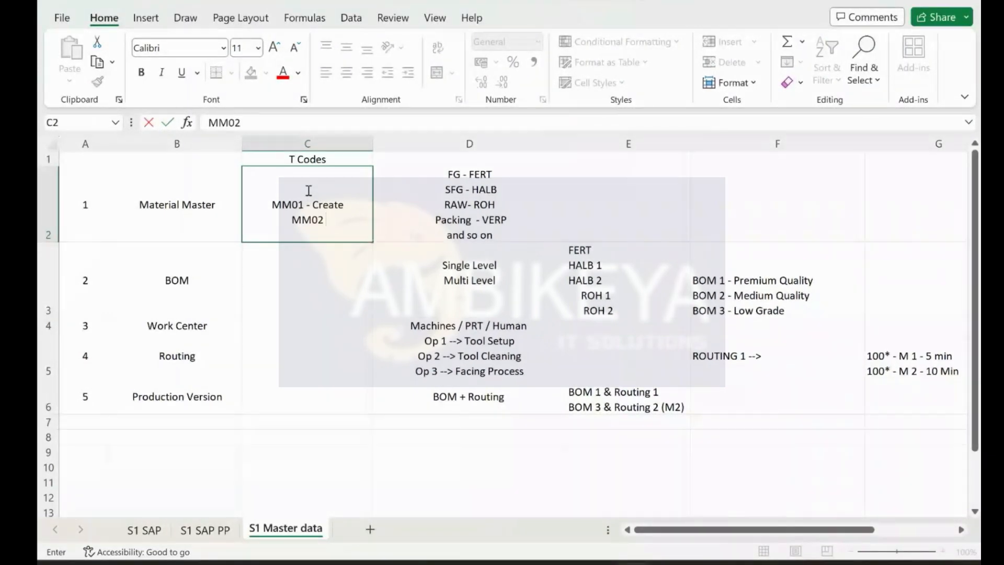
text(- Change)
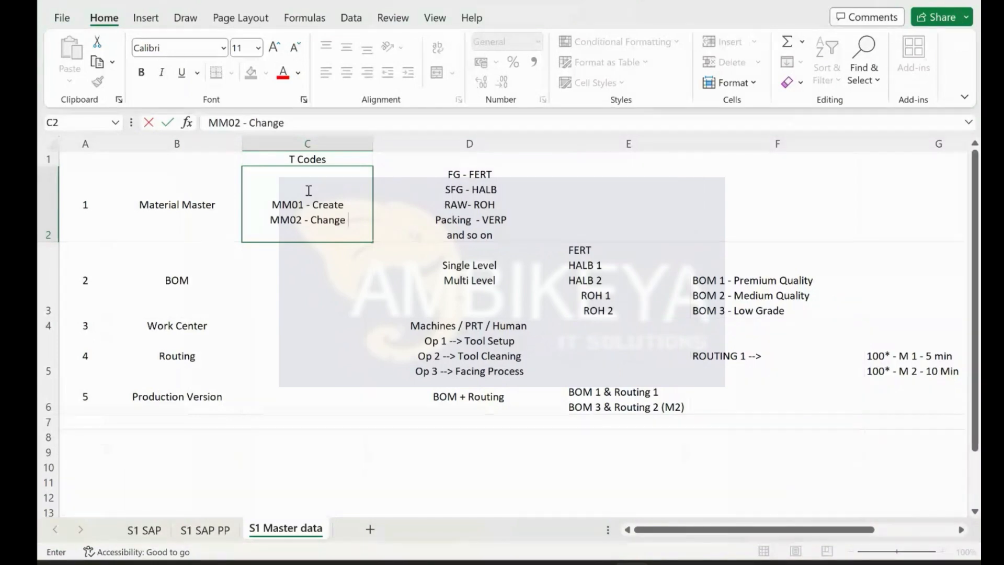
key(alt+Return)
text(MM03)
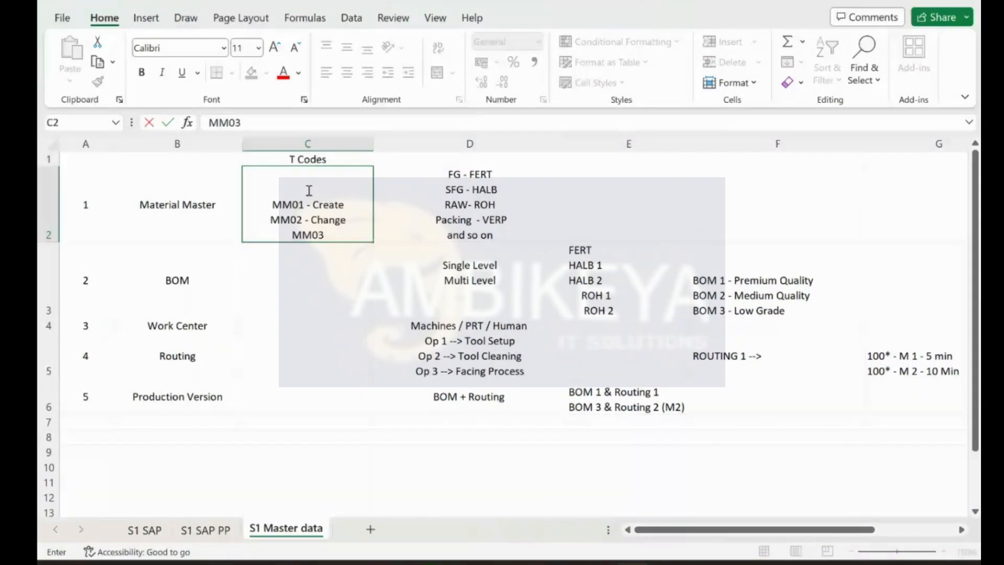
text( - Display)
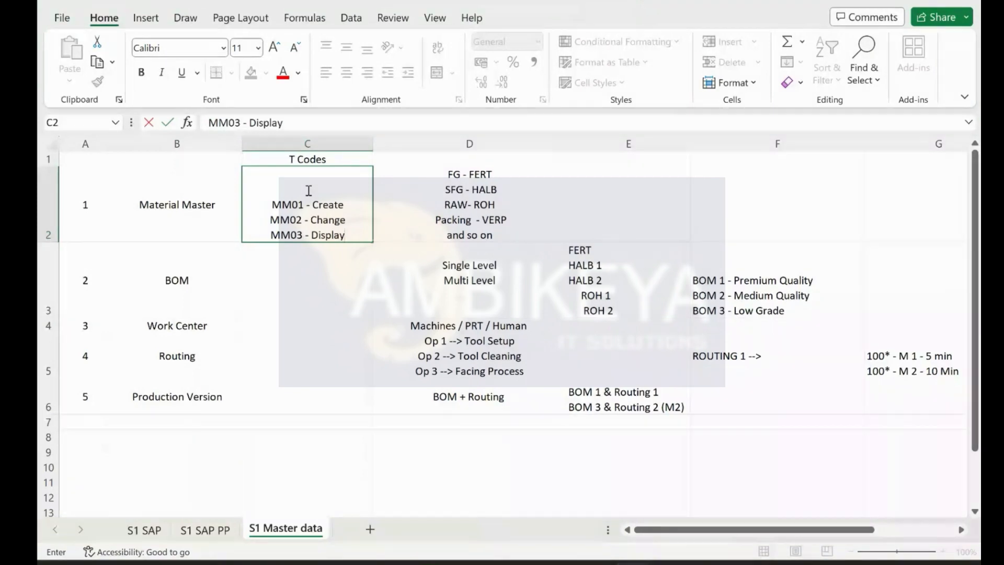
key(ctrl+Return)
List the BOM T Codes CS01 - Create, CS02 - Change and Cs03 - Display on separate lines in cell C3.
key(Down)
text(CS01)
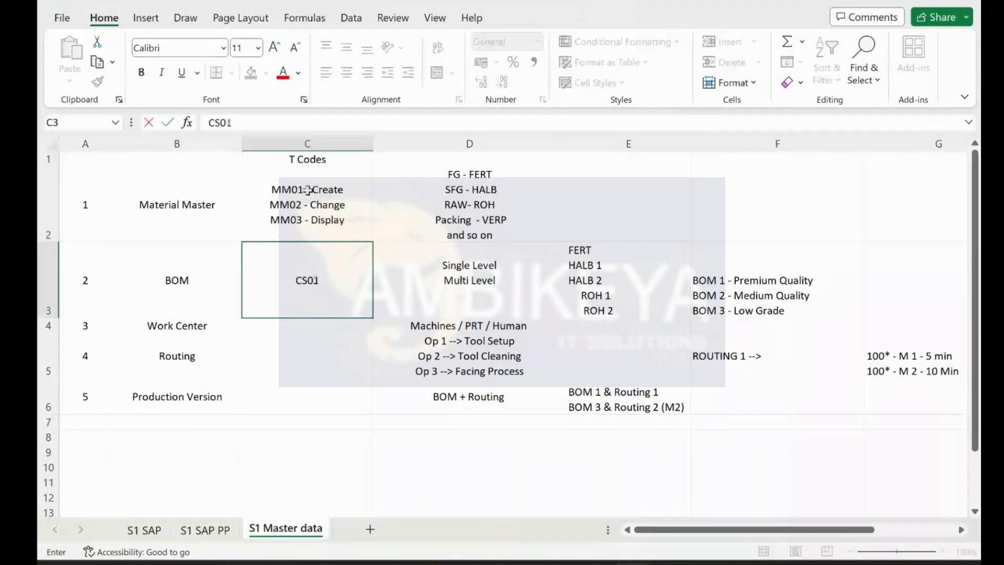
text( - Create)
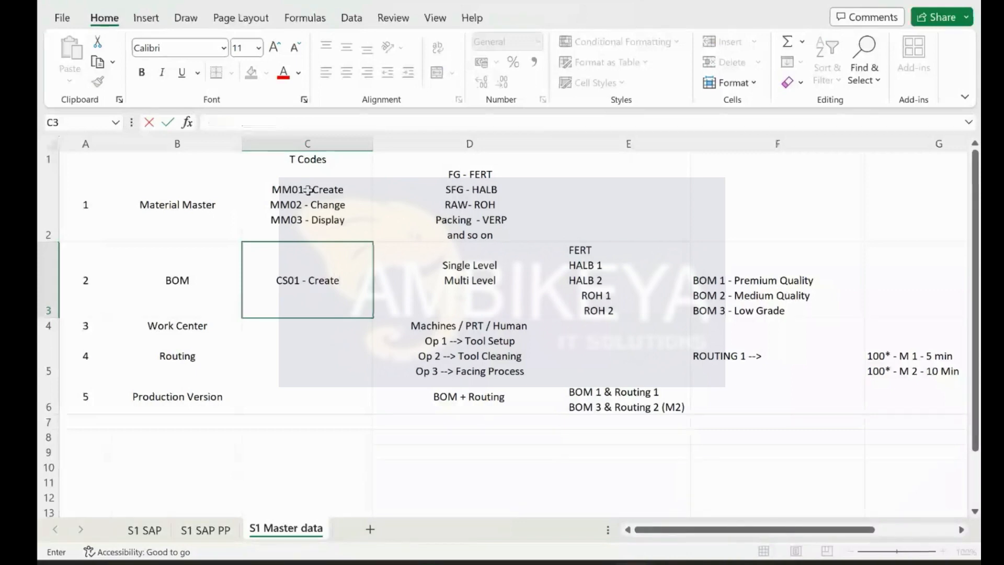
key(alt+Return)
text(CS02 - Change)
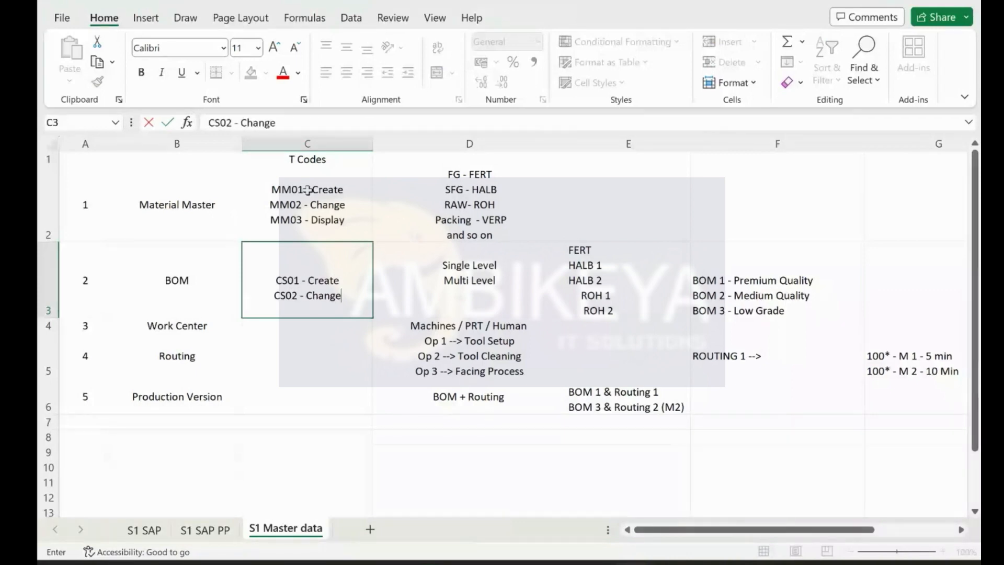
key(alt+Return)
text(Cs03 - Display)
key(Return)
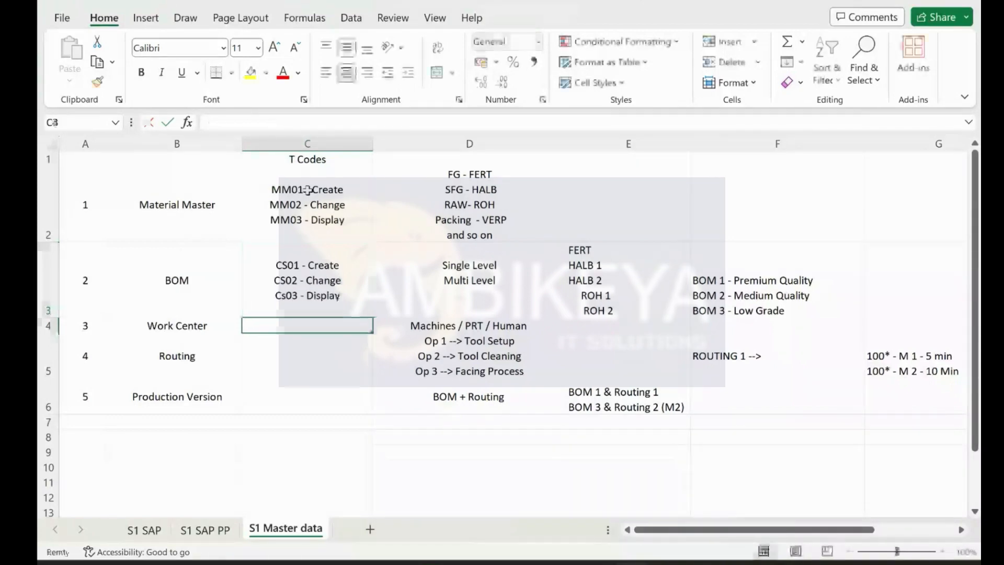
Copy the BOM T Codes from C3 into the Work Center cell C4.
key(Up)
key(ctrl+c)
key(Down)
key(ctrl+v)
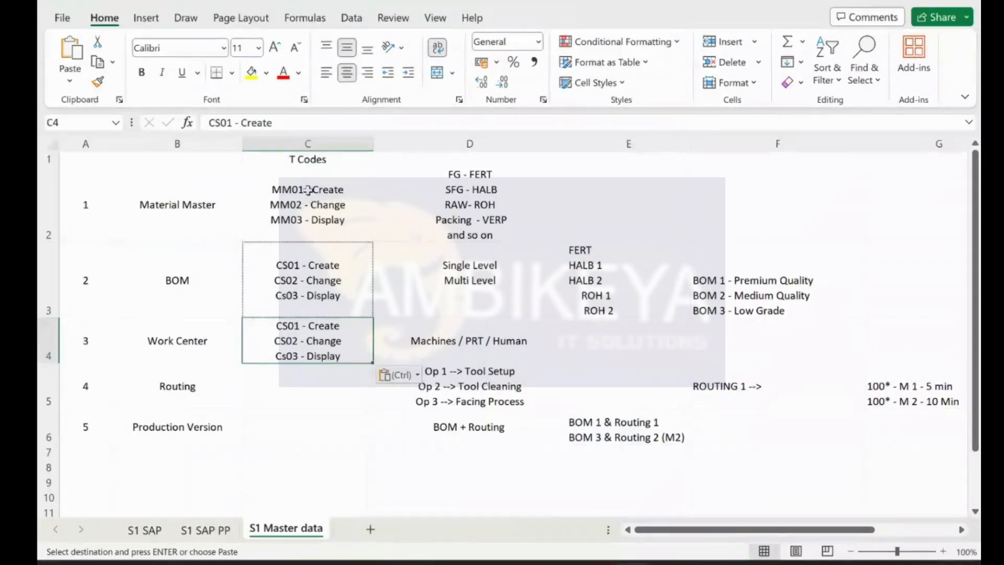
Change the Work Center codes in C4 to CR01 - Create, CR02 - Change and CR03 - Display.
double_click(288, 325)
key(BackSpace)
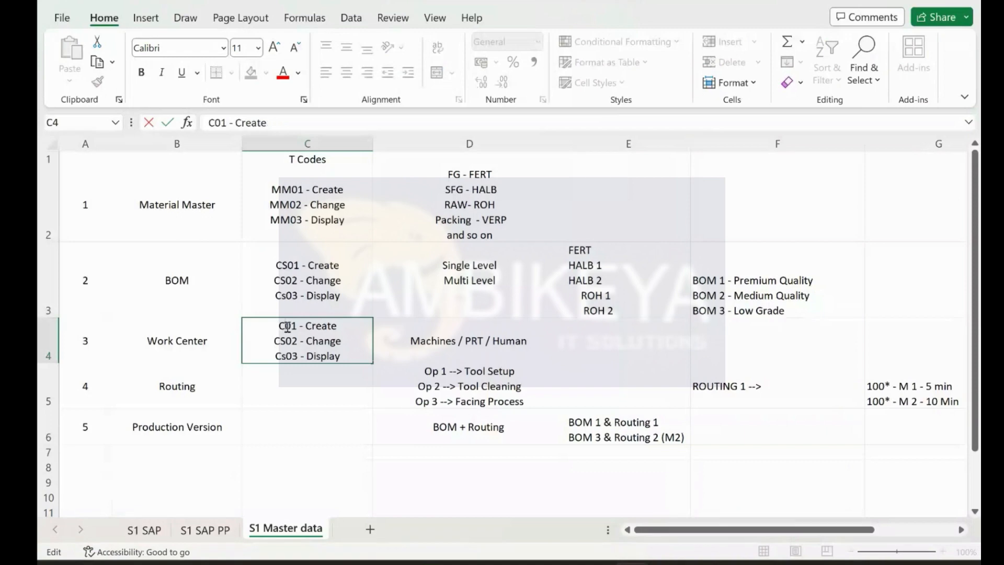
text(R)
click(286, 340)
key(BackSpace)
text(R)
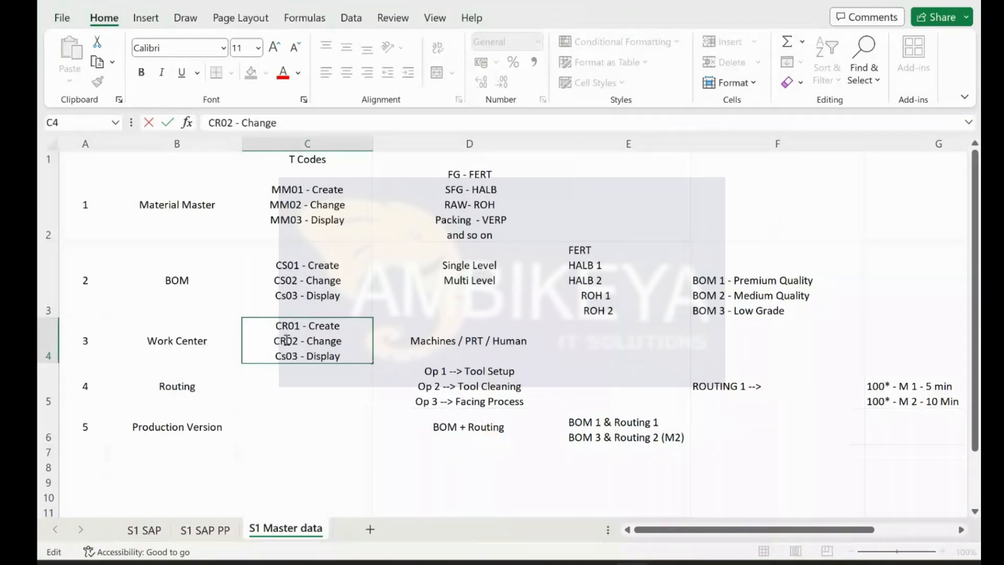
click(288, 355)
key(BackSpace)
text(R)
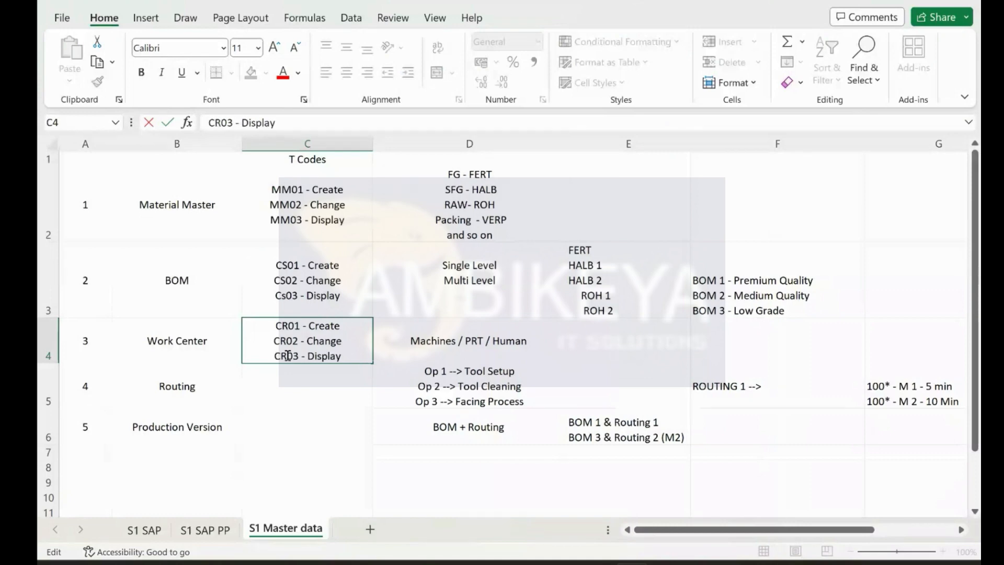
Correct the BOM display code in C3 to the capitalised CS03.
double_click(287, 296)
key(BackSpace)
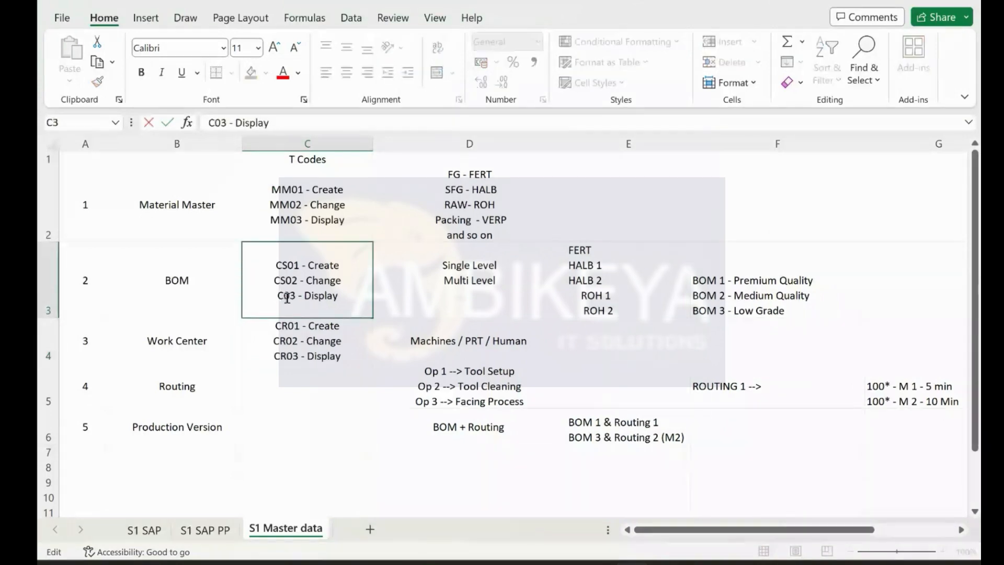
text(S)
key(Return)
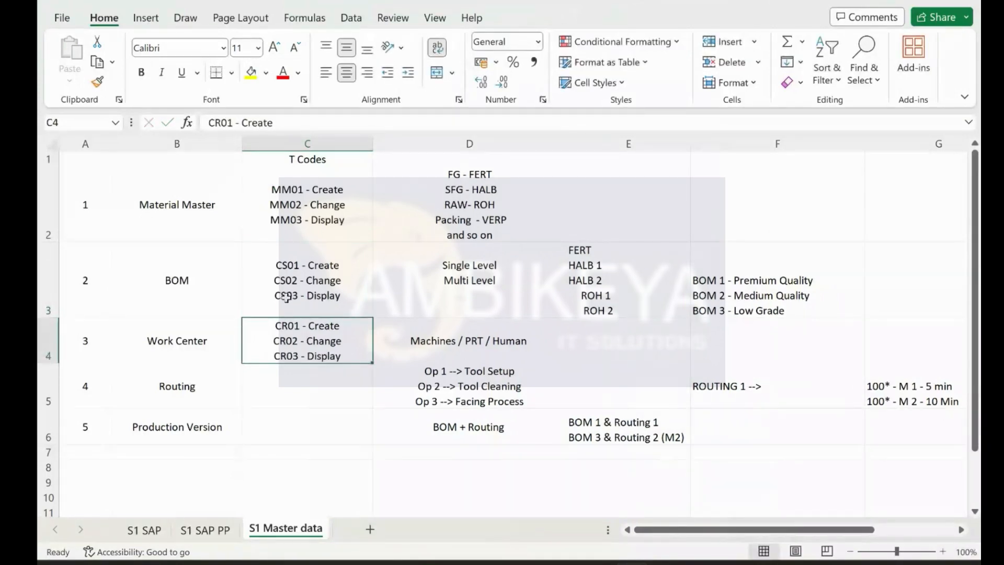
Copy the Work Center T Codes from C4 into the Routing cell C5.
key(ctrl+c)
key(Down)
key(ctrl+v)
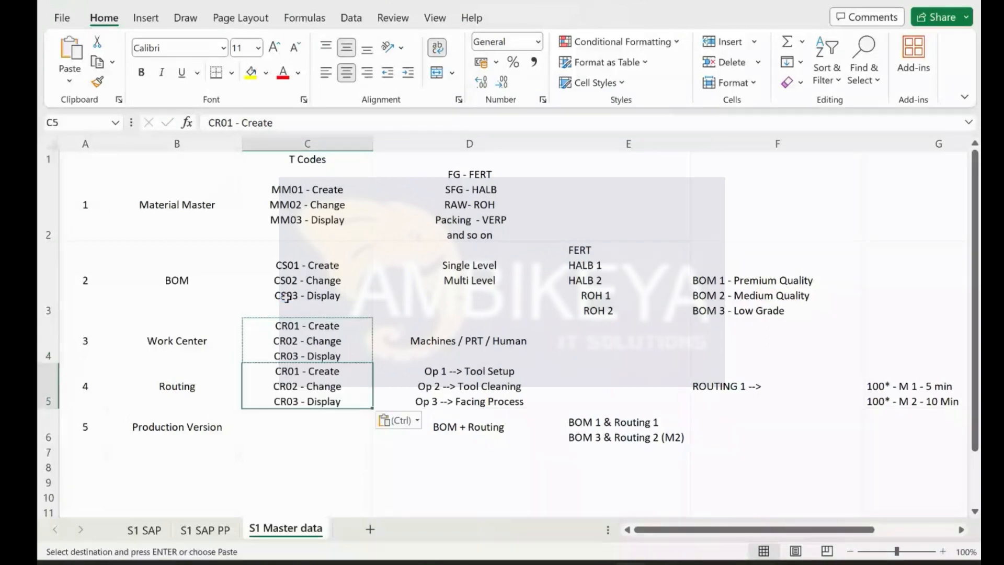
Change the Routing codes in C5 to CA01 - Create, CA02 - Change and CA03 - Display.
double_click(289, 371)
key(BackSpace)
text(A)
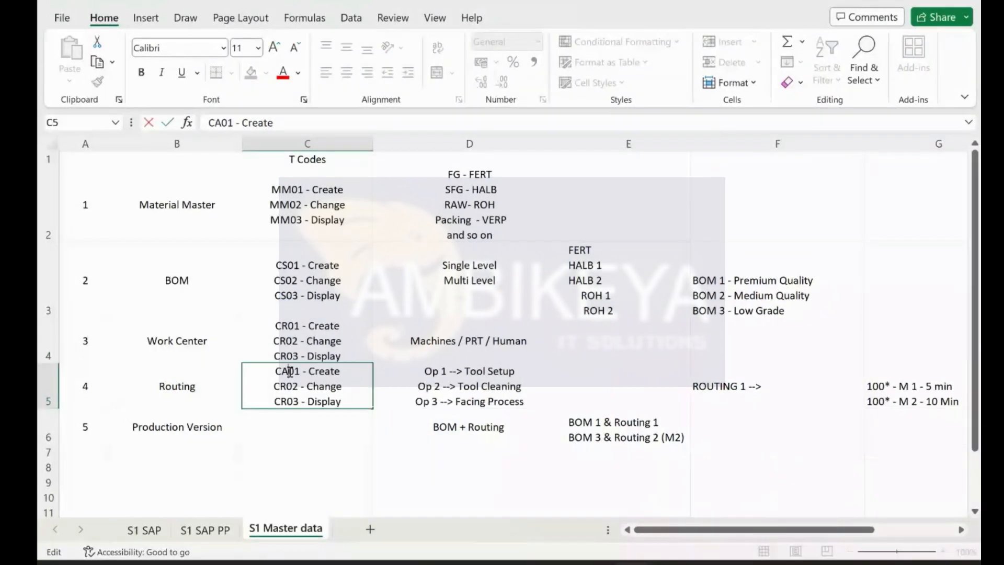
click(286, 387)
key(BackSpace)
text(A)
click(289, 401)
key(BackSpace)
text(A)
Enter C223 as the Production Version T Code in cell C6, and increase the height of the Routing row.
click(294, 420)
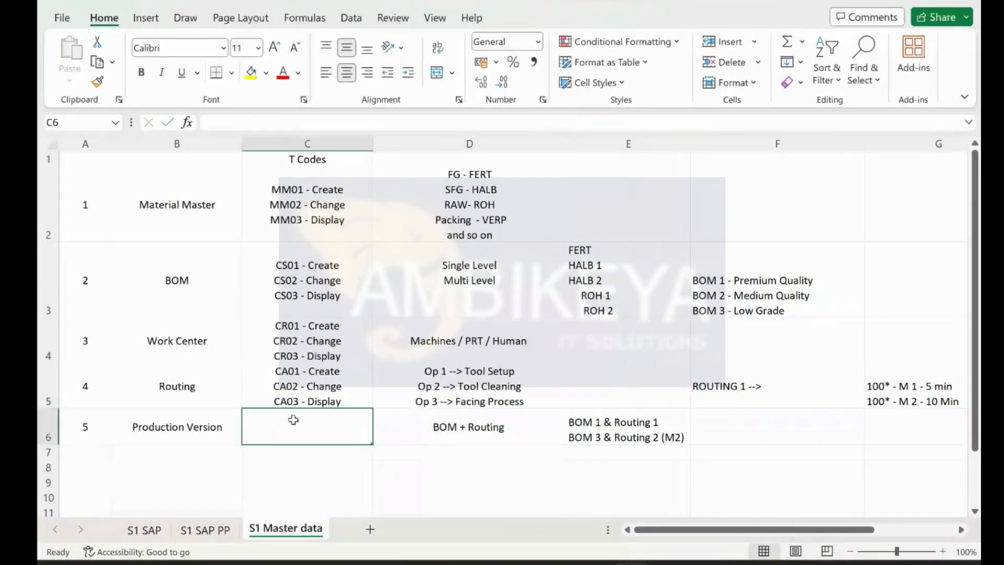
text(C223)
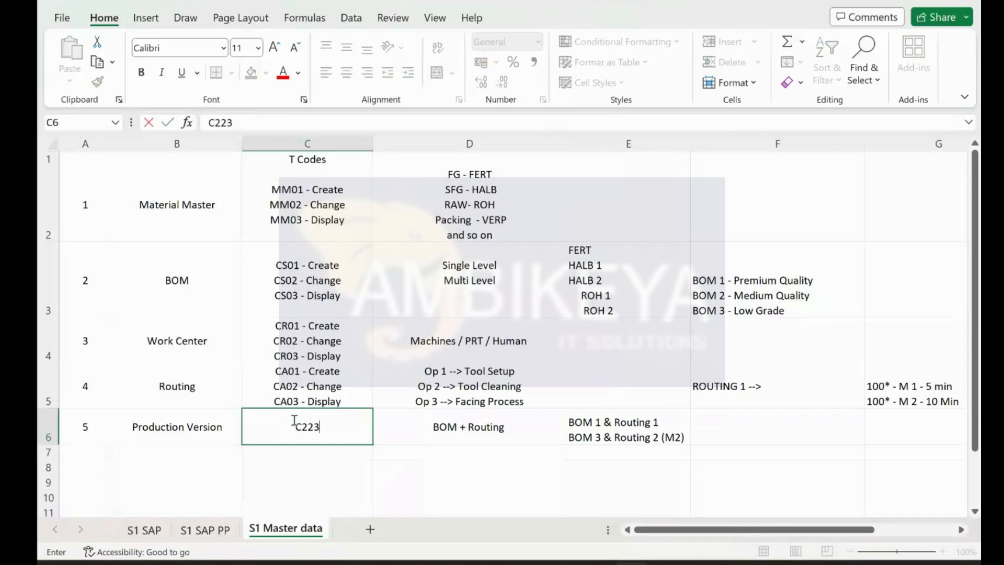
key(Return)
drag(49, 408, 50, 432)
click(288, 450)
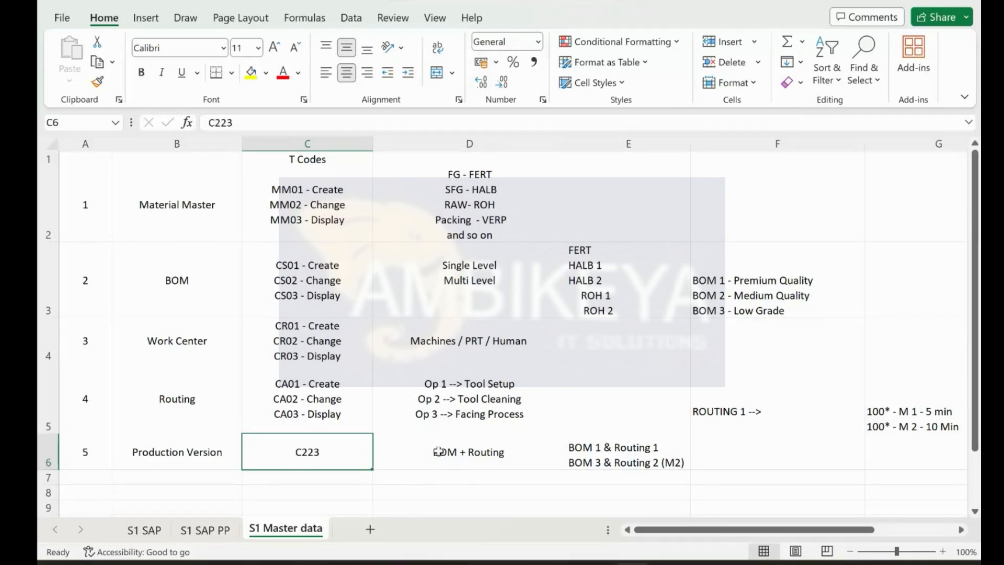
Switch to SAP and open the Create Material initial screen with the command /nmm01.
key(ctrl+super+Right)
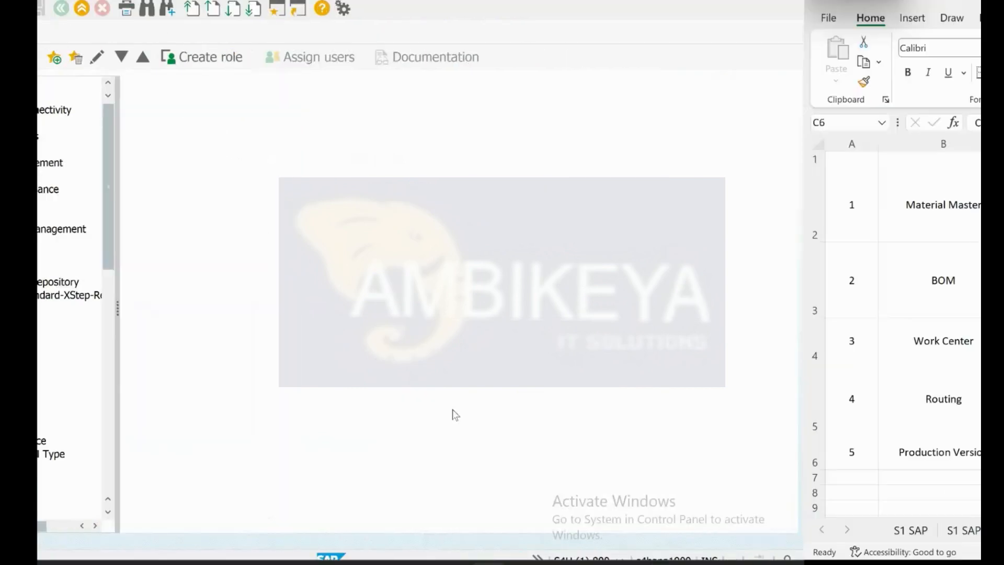
key(ctrl+super+Left)
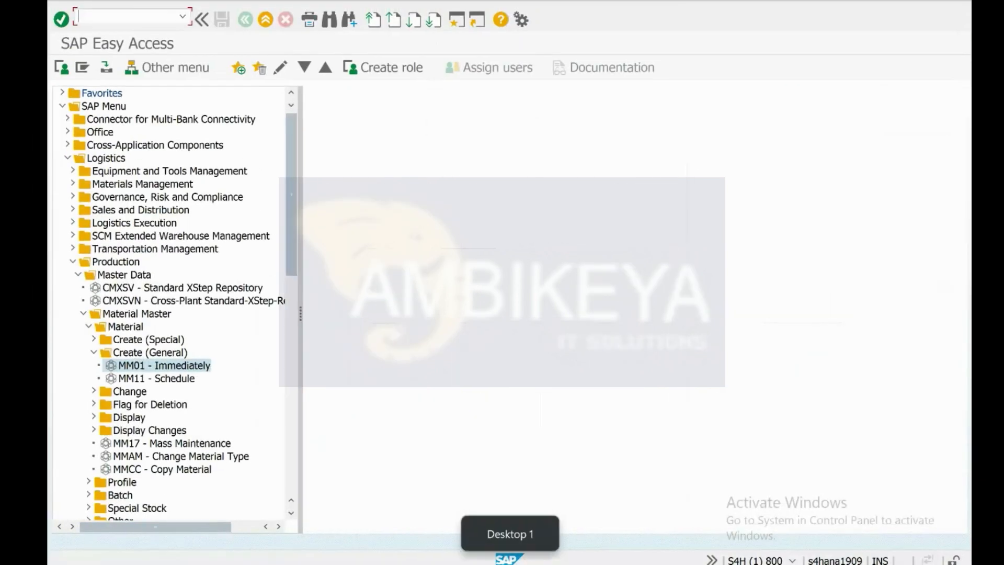
text(/nmm01)
key(Return)
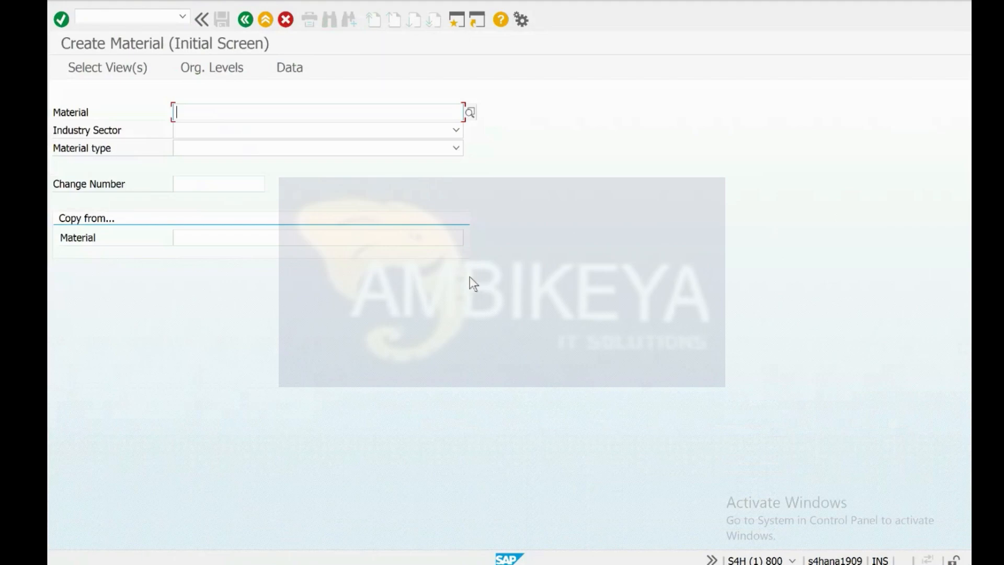
Enter FERT_PK_001 as the new material and set its industry sector to M Mechanical engineering.
text(FERT_PK)
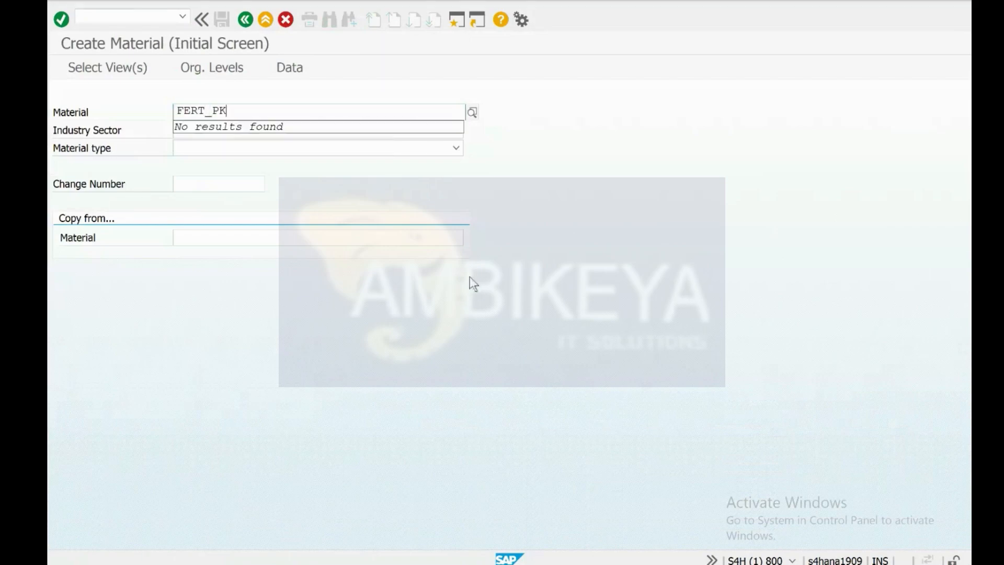
text(_001)
key(Tab)
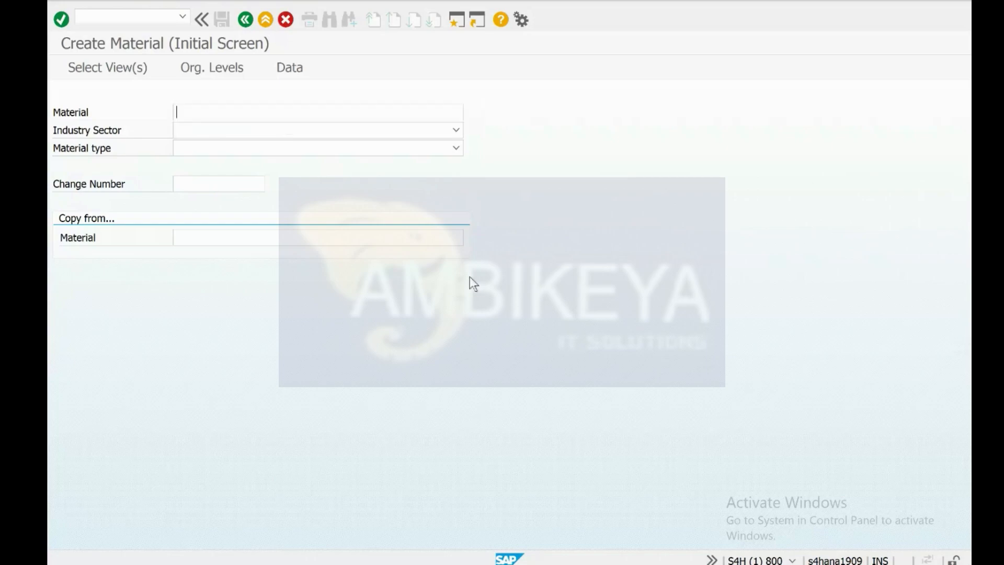
text(M Mechanical engineering)
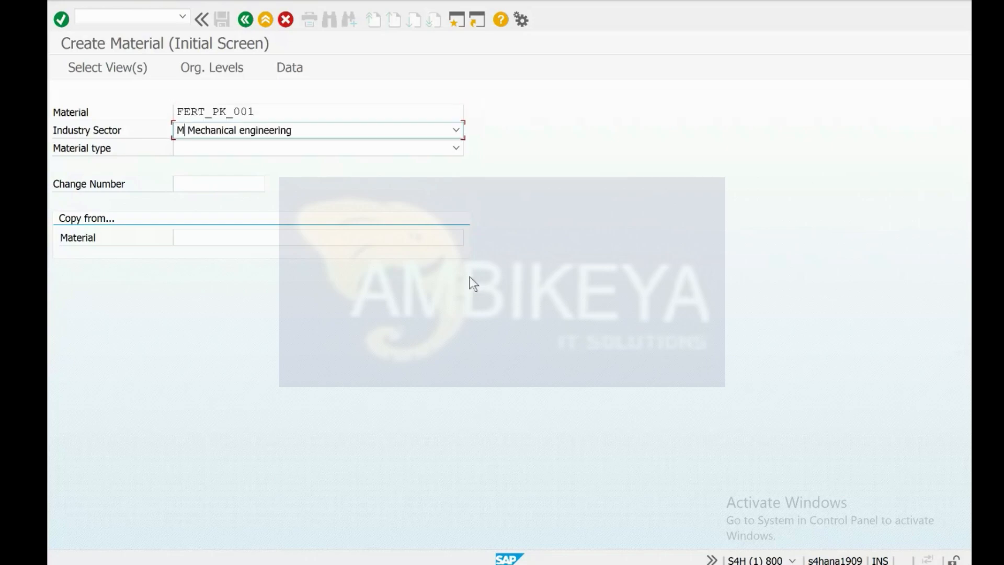
key(Tab)
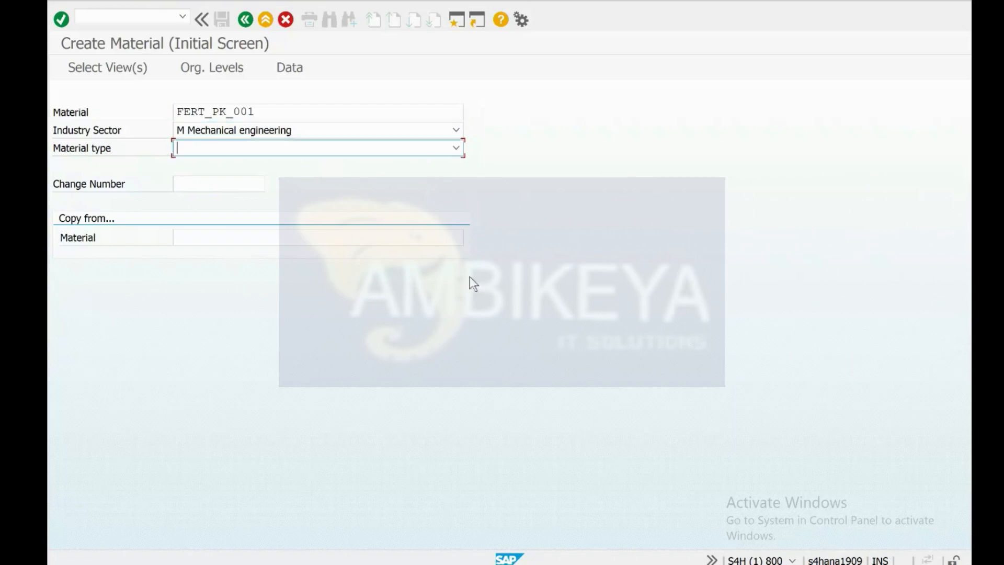
Set the material type to FERT Finished Products for material FERT_PK_001.
text(FERT Finished Products- str)
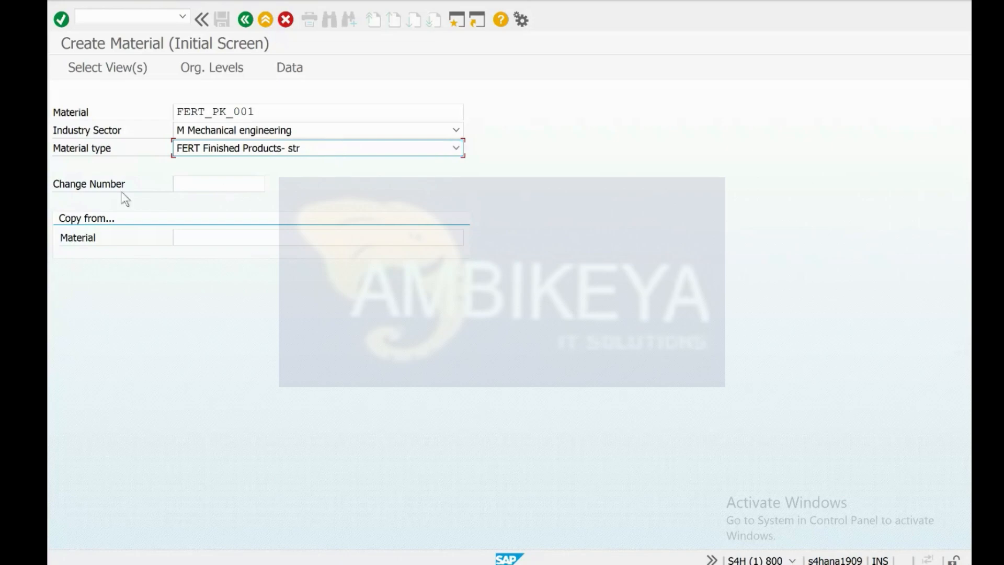
click(201, 185)
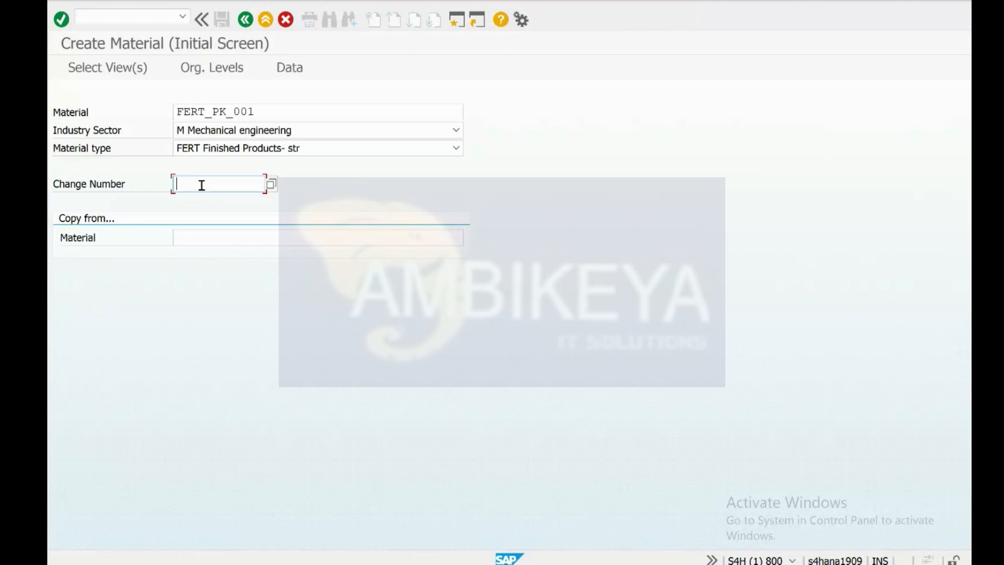
key(ctrl+super+Right)
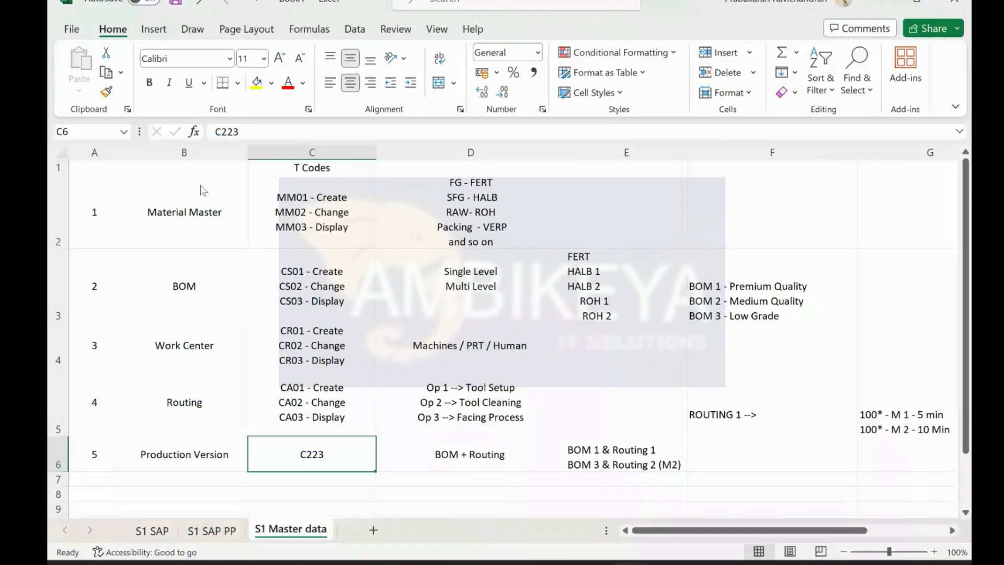
key(ctrl+super+Left)
click(119, 191)
click(202, 186)
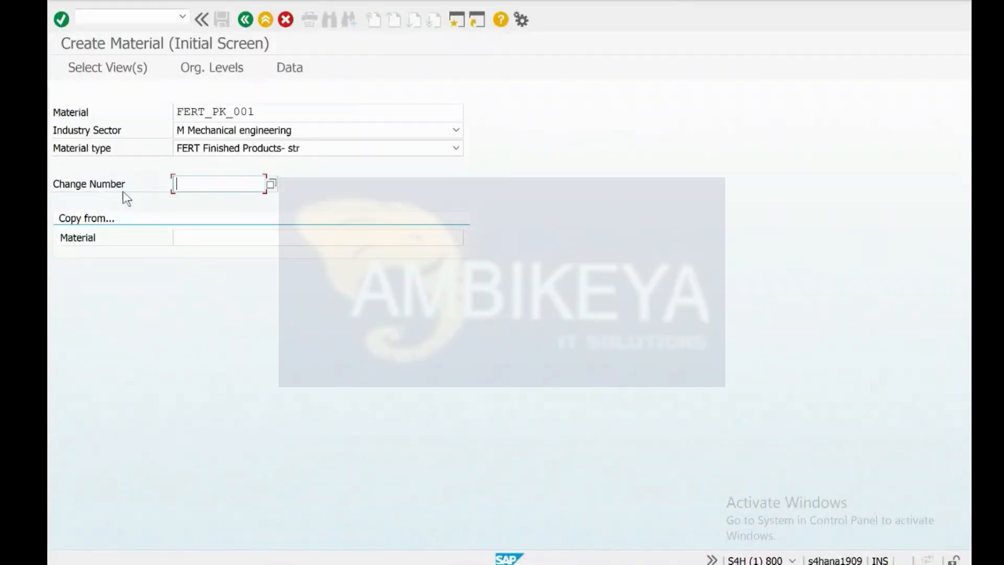
Enter FERT_PK_000 as the material to copy from and clear that field again.
click(227, 236)
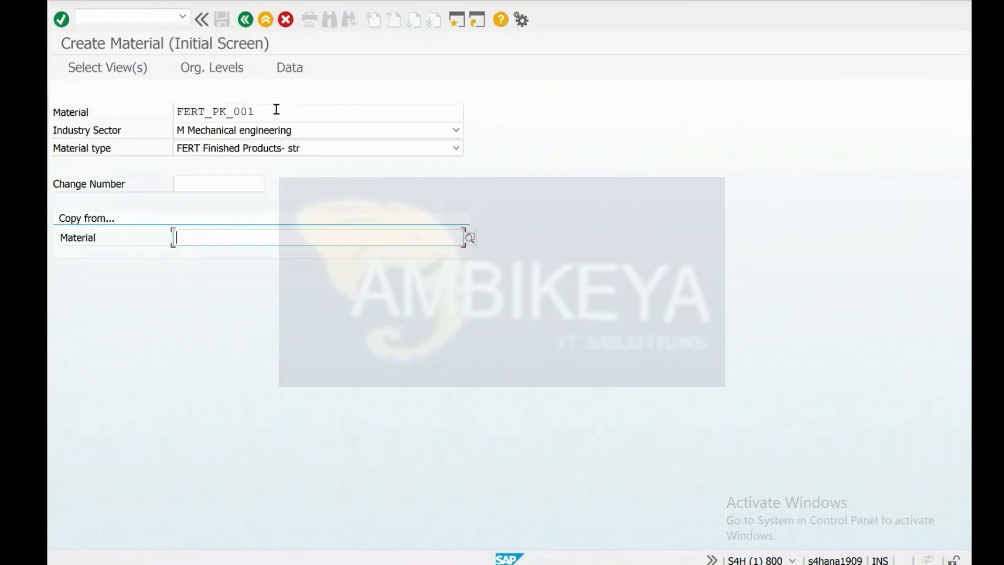
drag(264, 111, 167, 113)
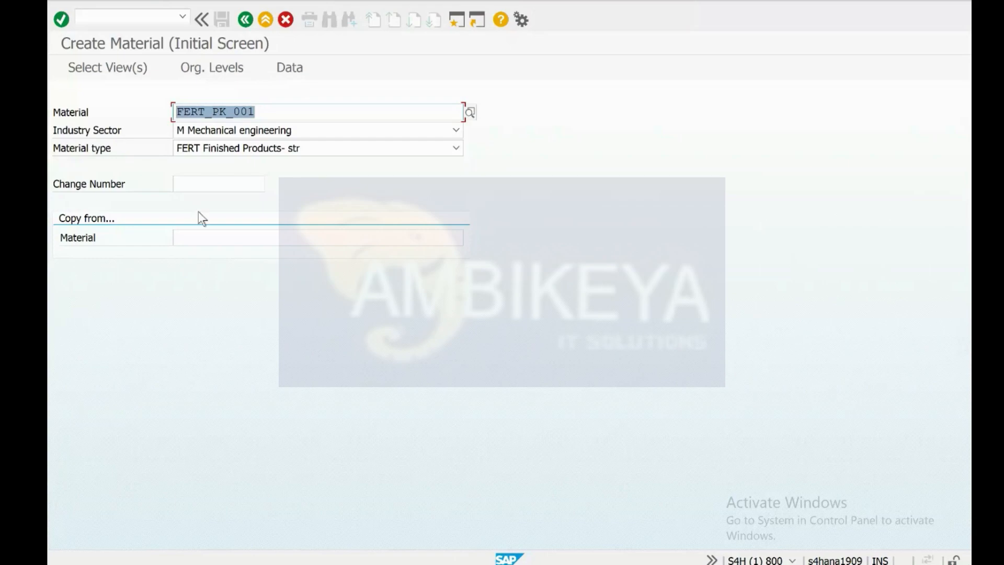
click(207, 237)
text(FERT)
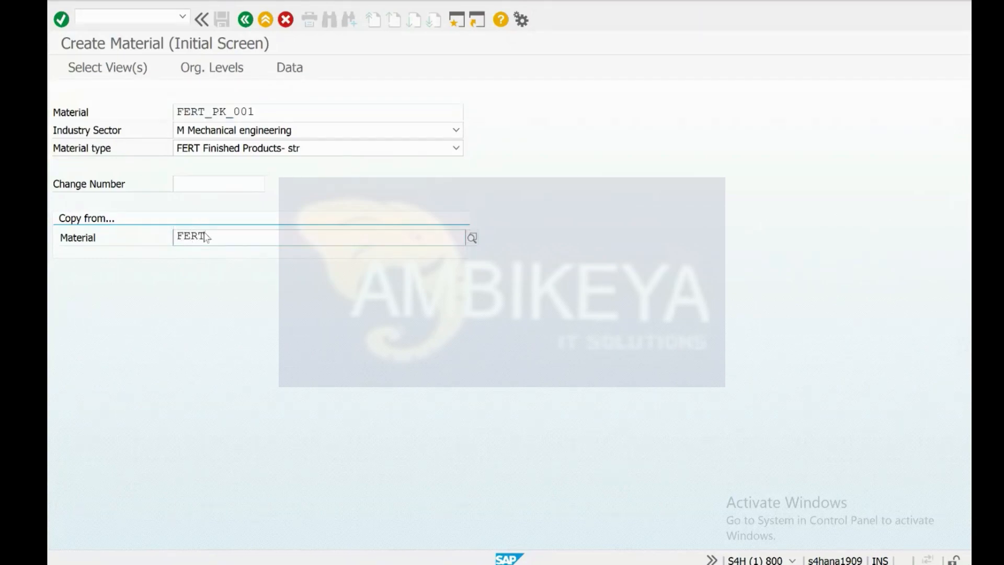
text(_PK_000)
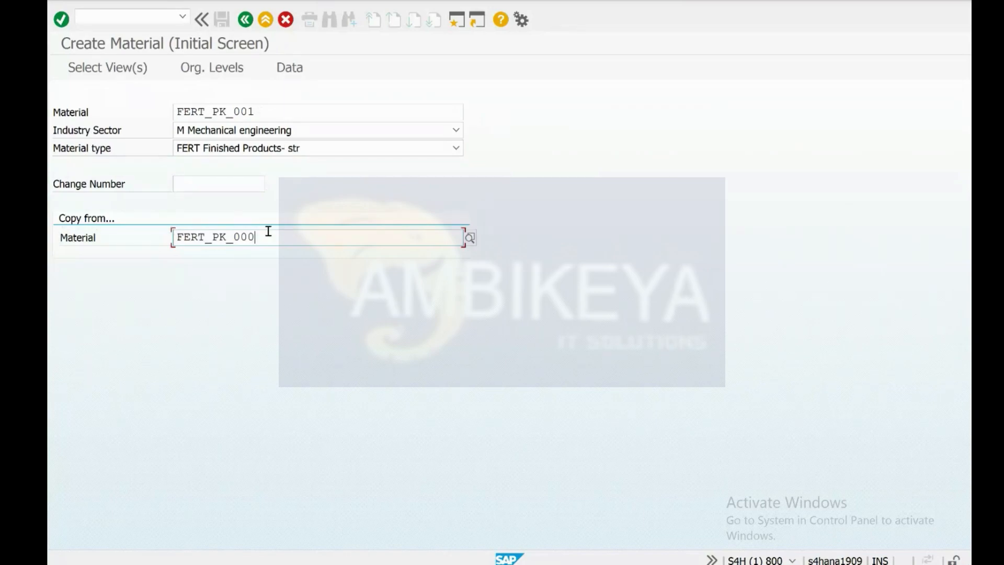
drag(265, 232, 111, 231)
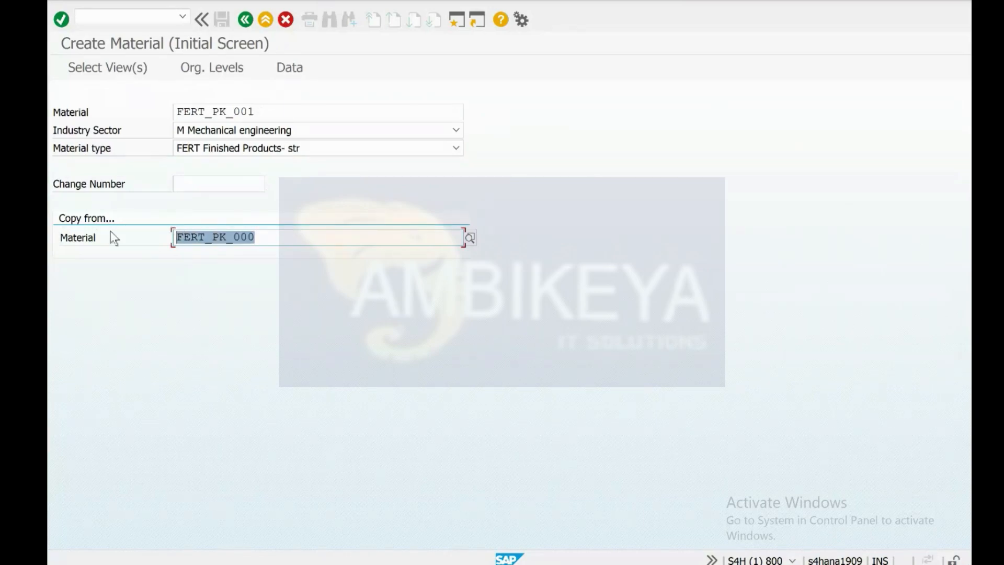
key(BackSpace)
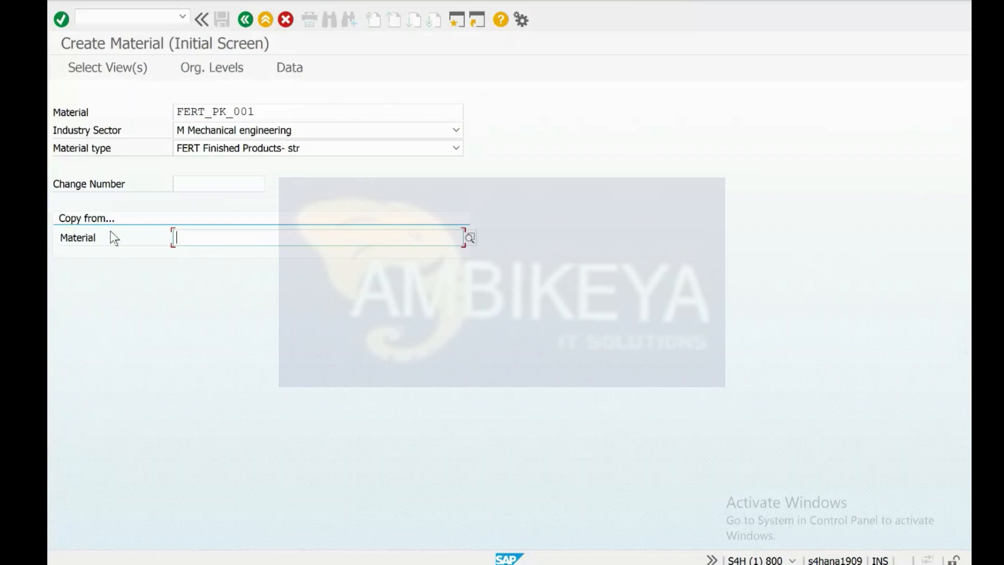
Try to open the view selection for FERT_PK_001, first as FERT and again with material type HALB, and close it.
key(Return)
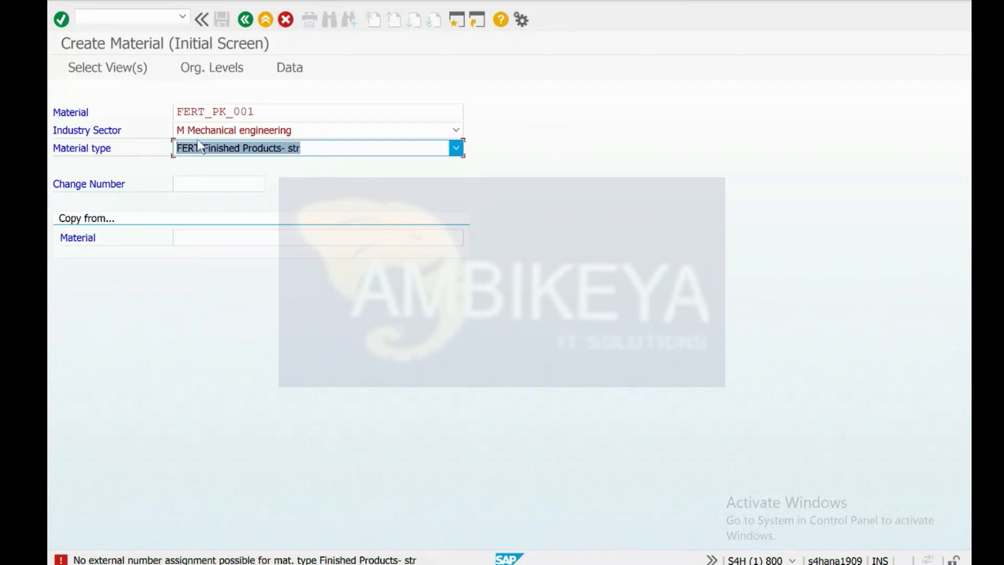
drag(276, 111, 170, 112)
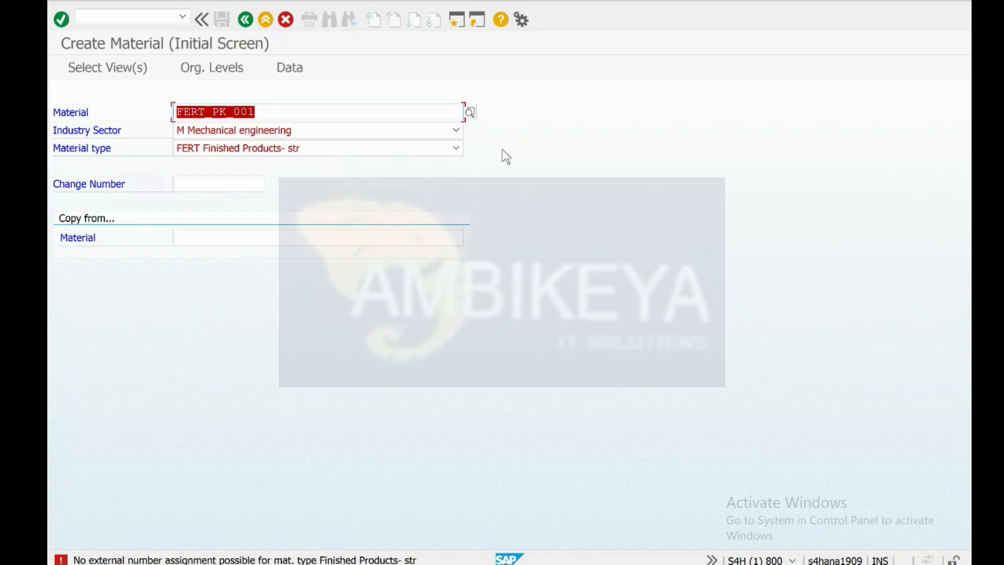
key(Tab)
key(Tab)
text(HALB)
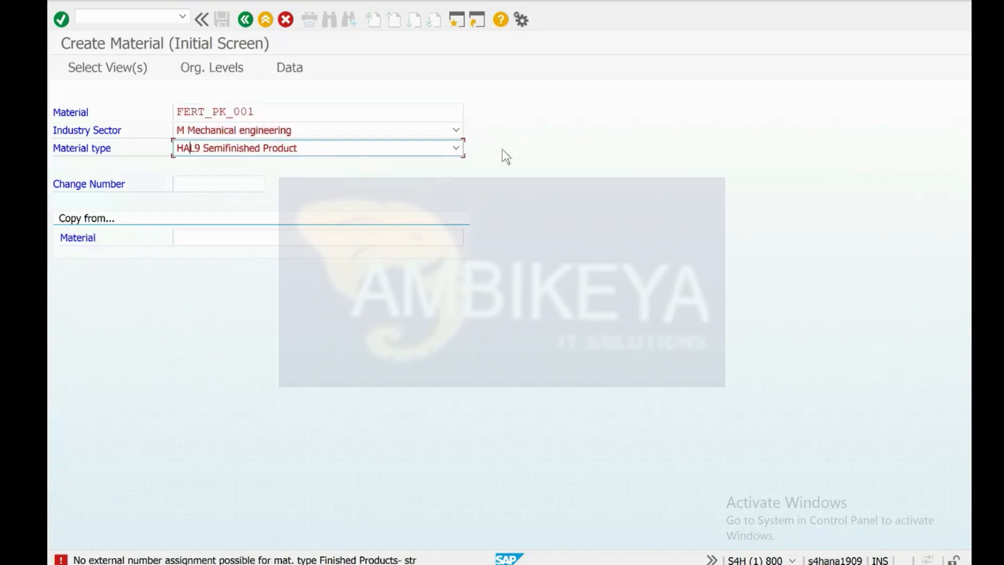
key(Return)
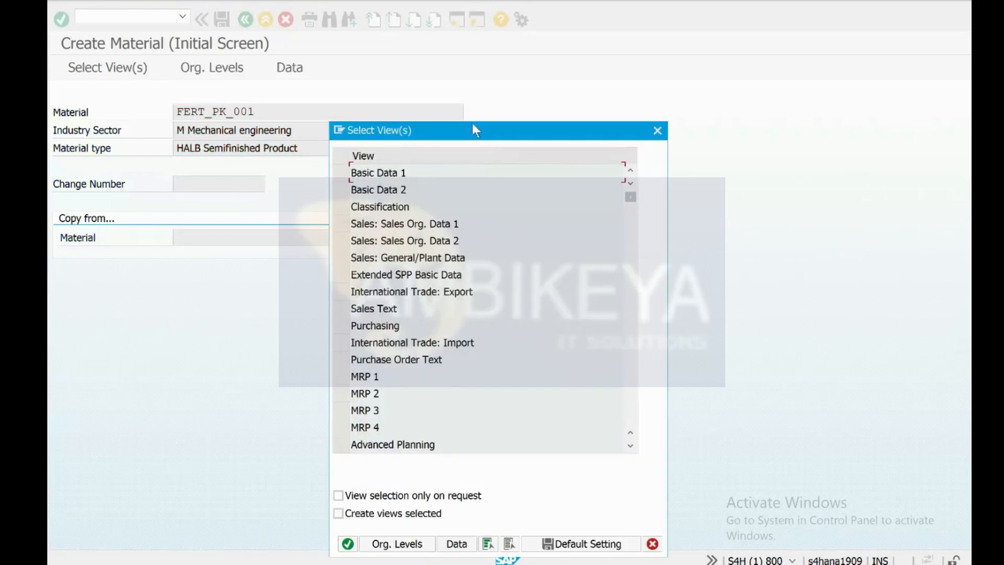
drag(473, 127, 647, 68)
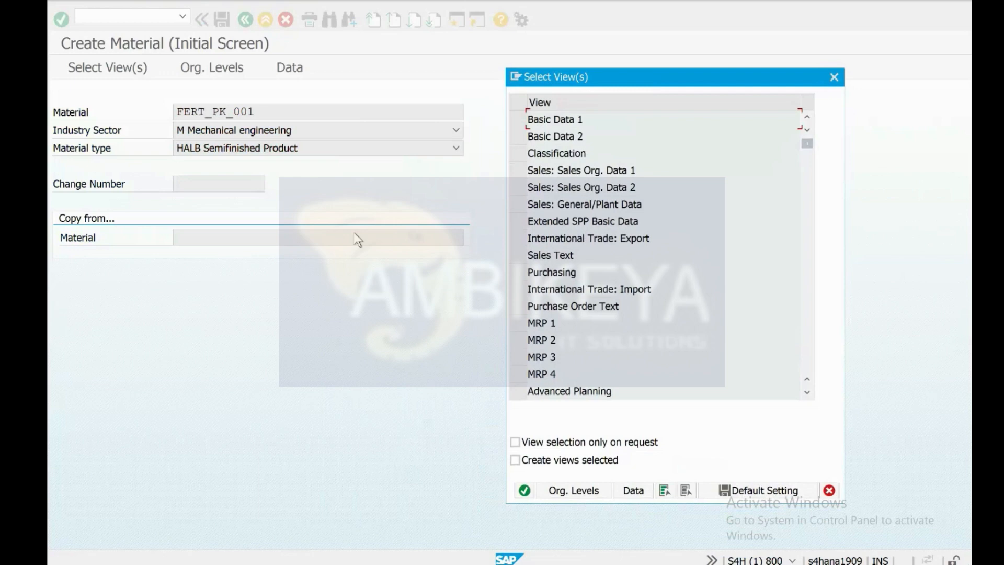
click(834, 78)
Clear the material number, set the material type to FERT Finished Products, and bring up the view selection.
key(BackSpace)
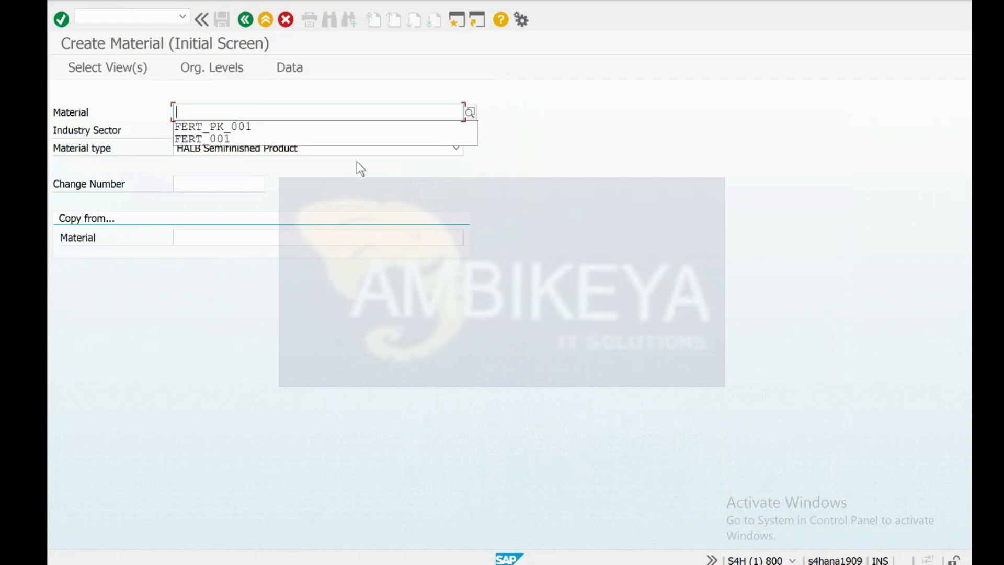
key(Tab)
key(Tab)
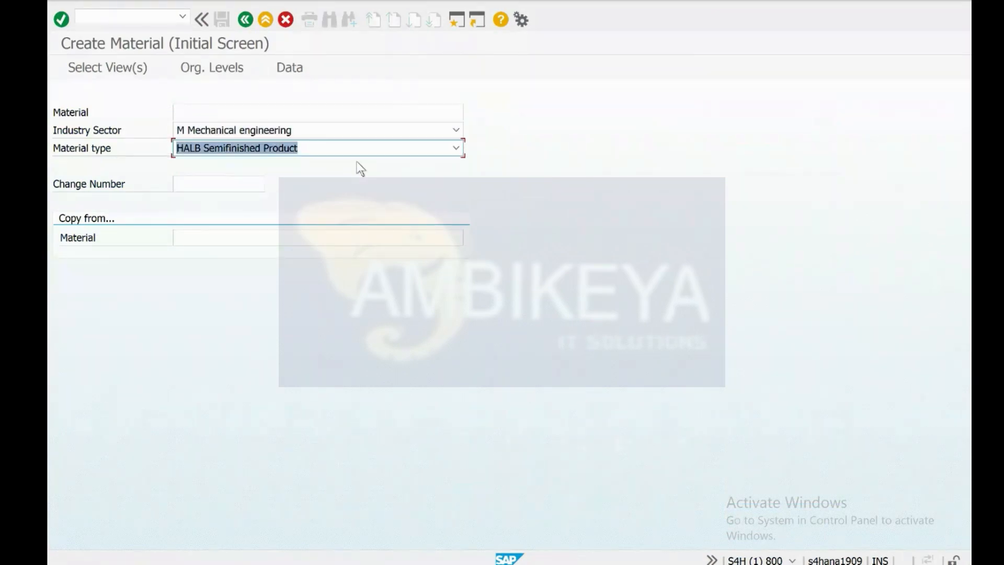
text(FERT)
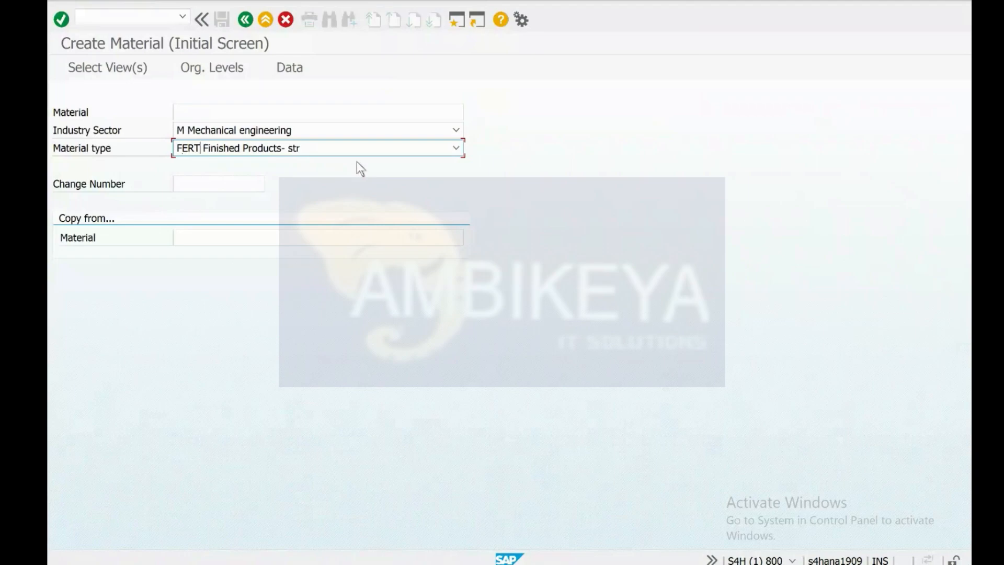
click(206, 112)
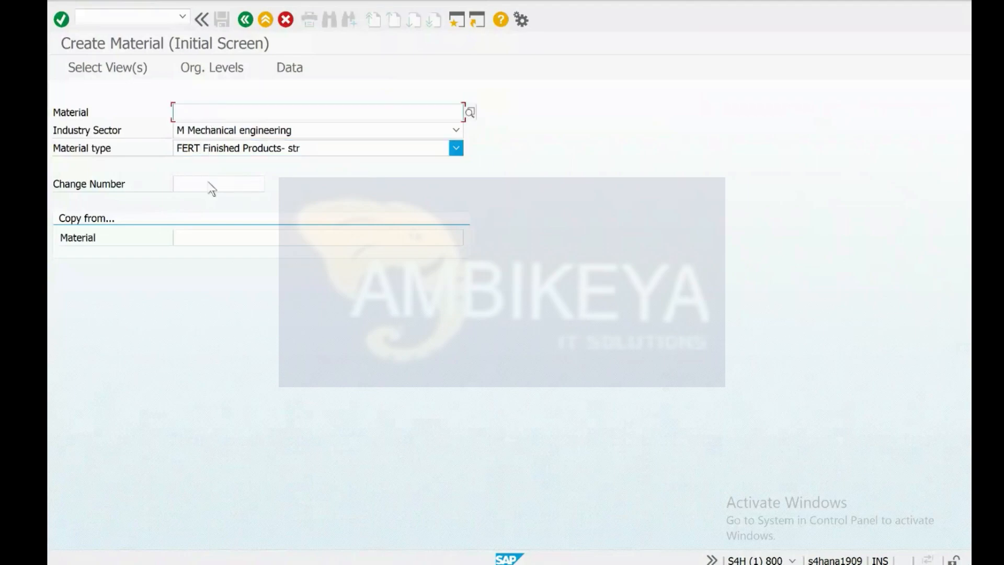
key(Return)
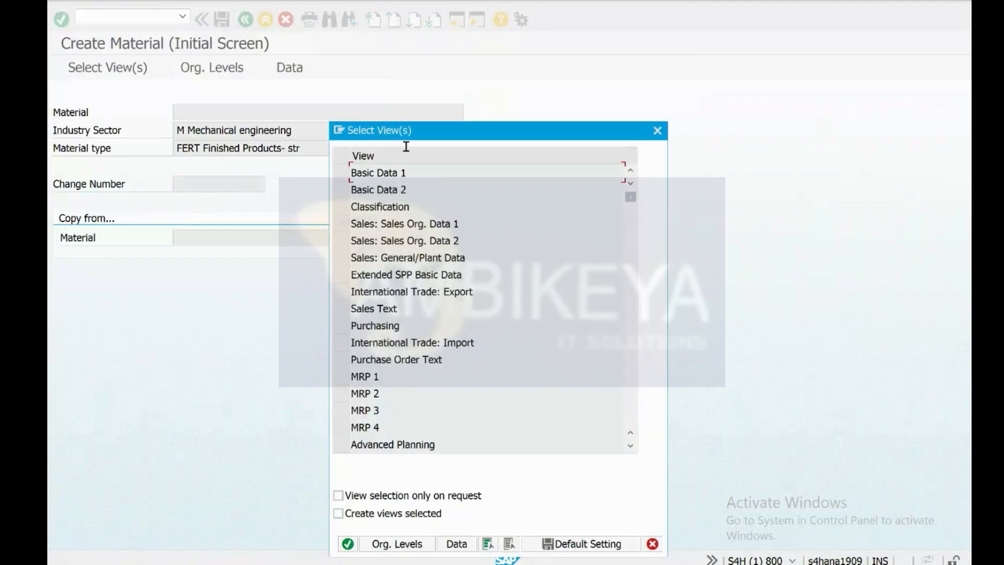
drag(456, 128, 601, 78)
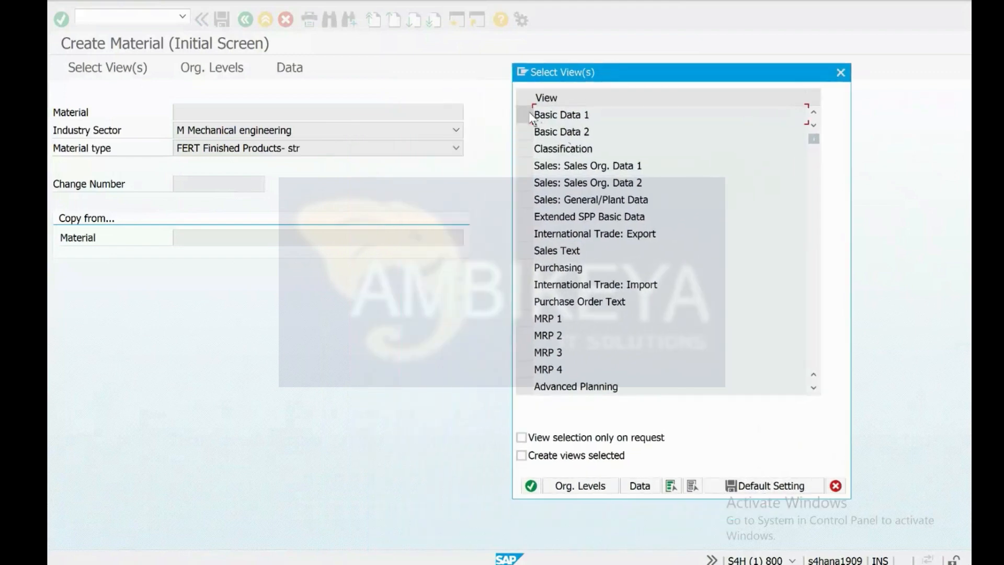
drag(598, 75, 571, 72)
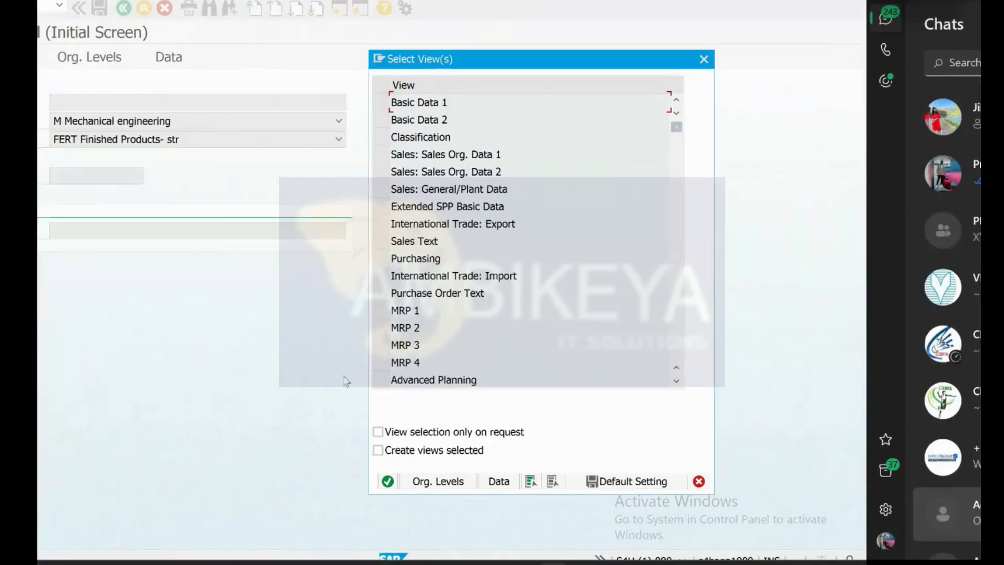
Switch to the Excel workbook and enter "1000+ Fields" in cell F2 of the S1 Master data sheet.
key(ctrl+super+Right)
scroll(722, 240, right, 1)
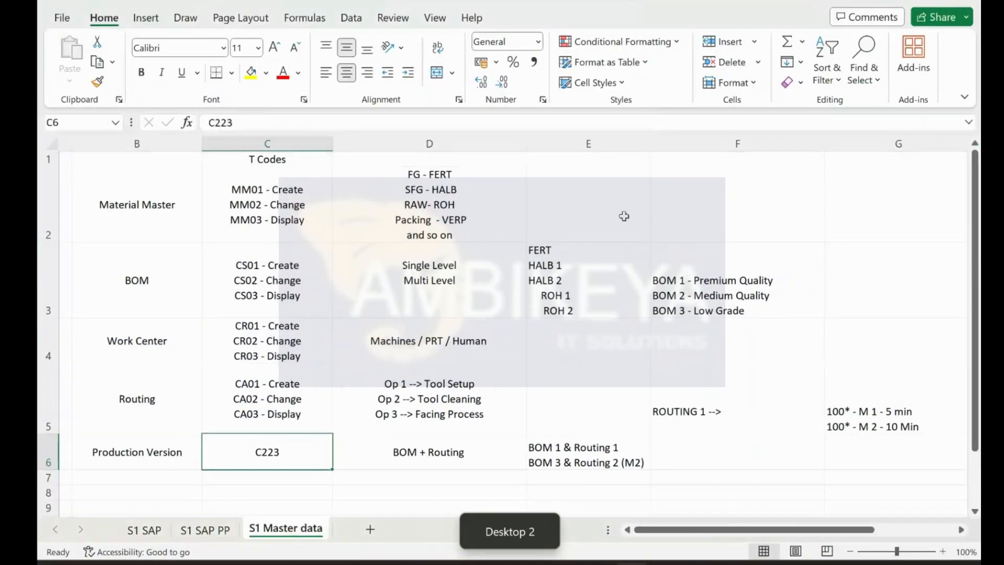
click(723, 200)
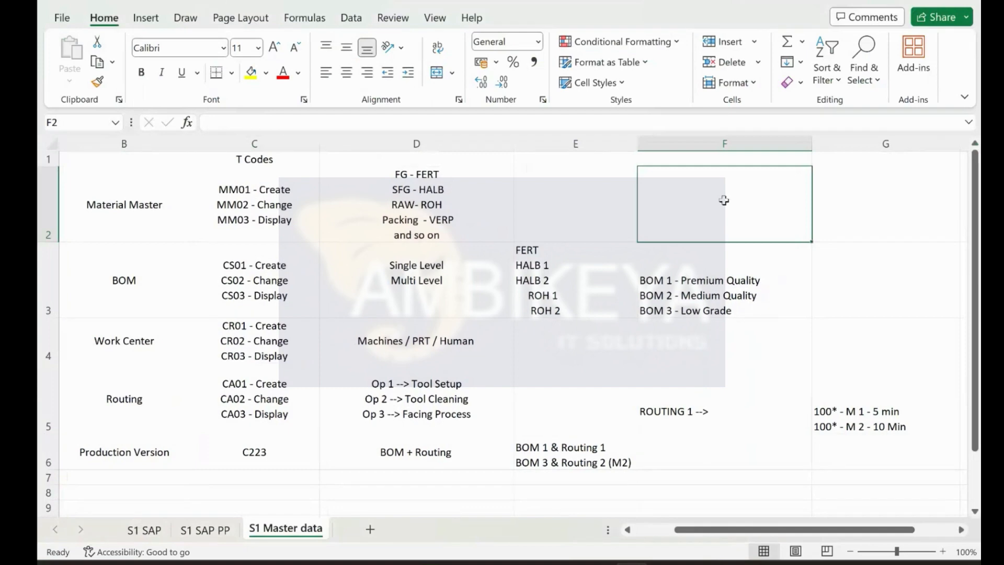
text(1000 Fieks)
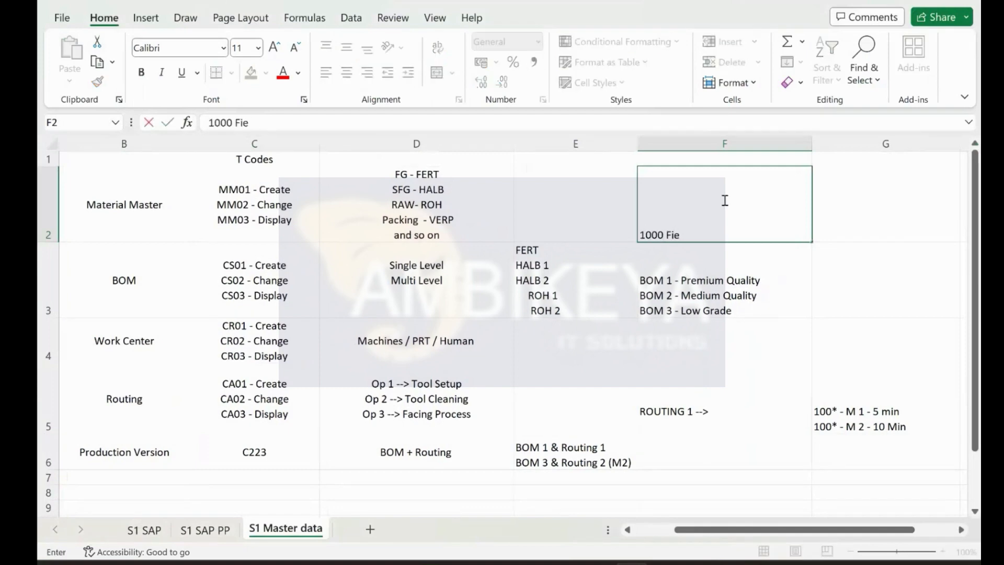
key(BackSpace)
key(BackSpace)
text(ls)
key(BackSpace)
key(BackSpace)
key(BackSpace)
key(BackSpace)
text(ields)
click(662, 236)
text(+)
click(814, 230)
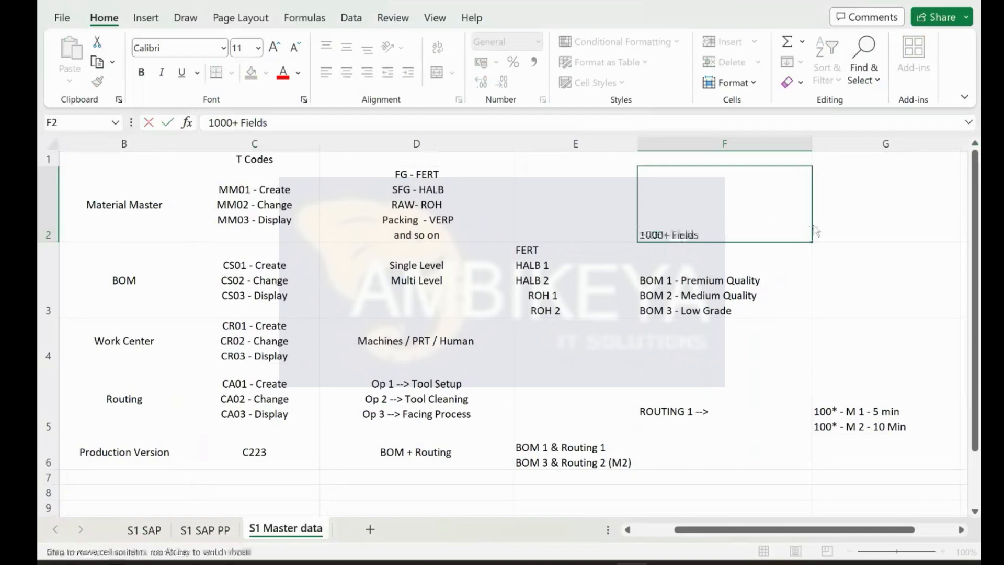
click(842, 221)
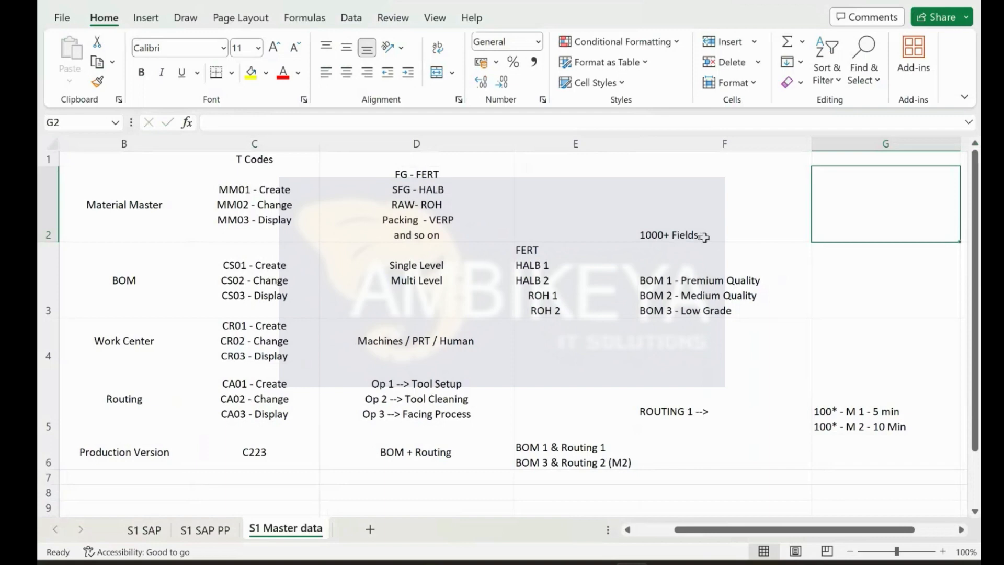
Add a blank line and the line "Views" below the existing text in cell F2.
click(704, 238)
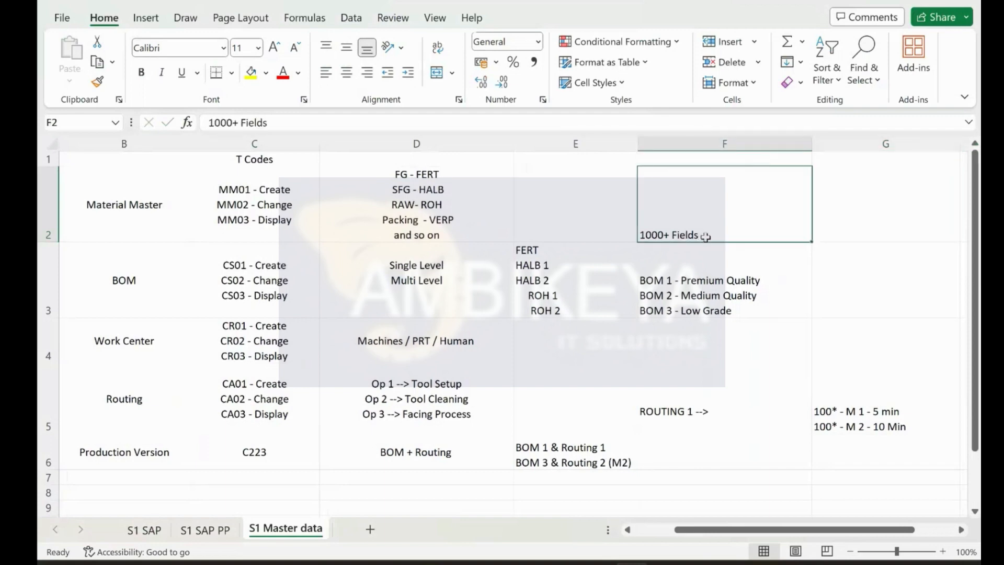
double_click(744, 228)
key(alt+Return)
text(V)
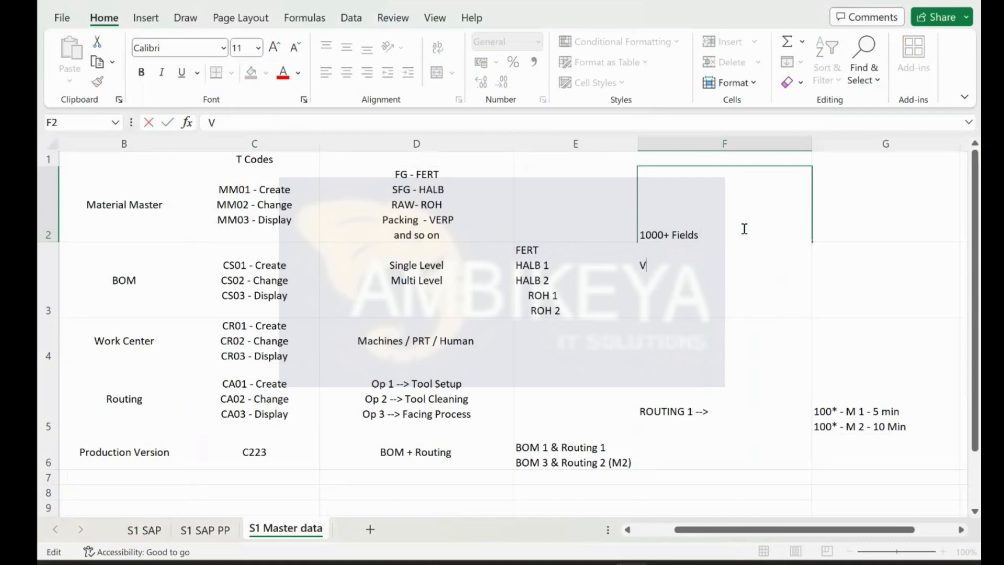
text(iews)
key(Return)
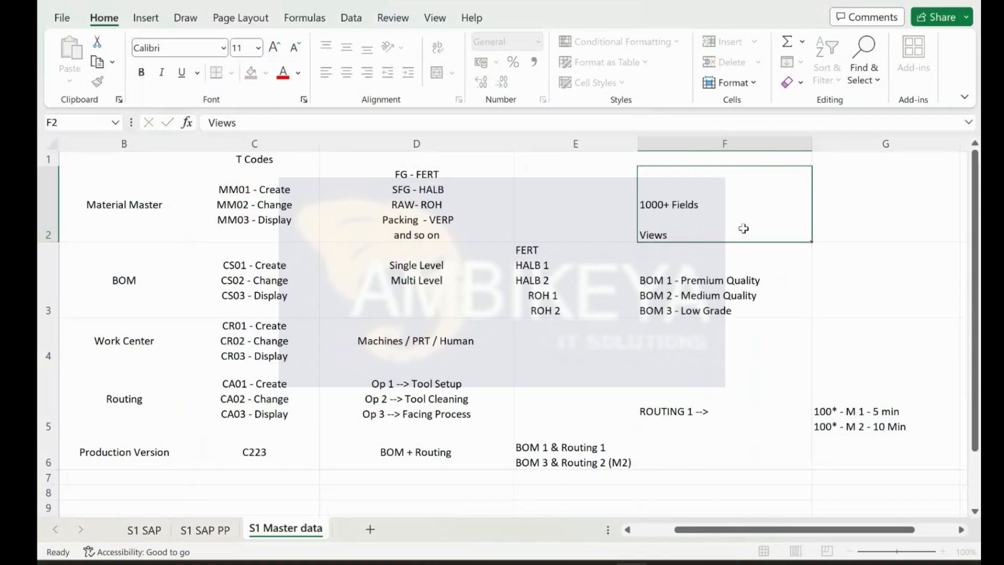
Expand the "Views" line in cell F2 to read "Common Views --> BD1, BD2".
double_click(706, 231)
text(--> B)
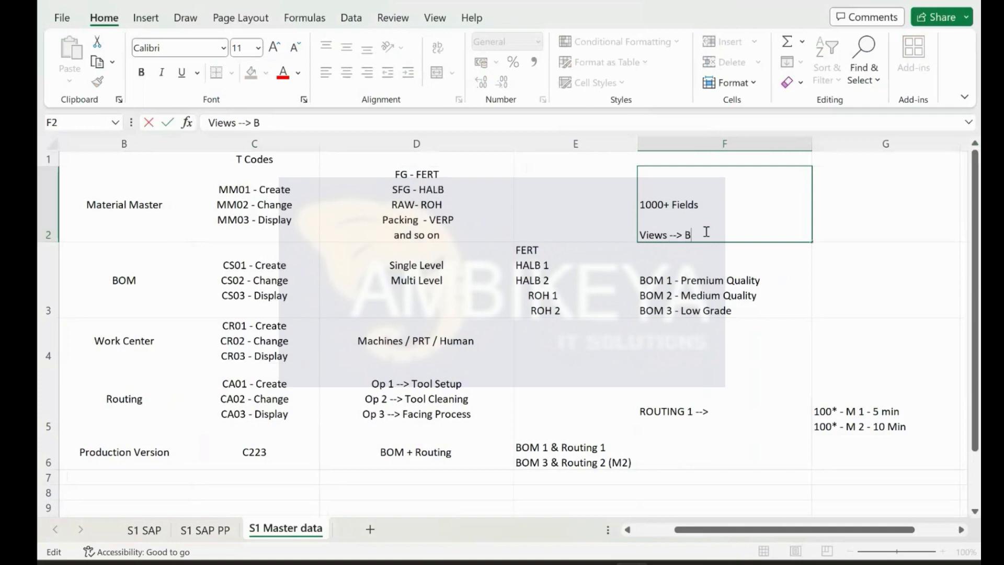
text(D1, BD2,)
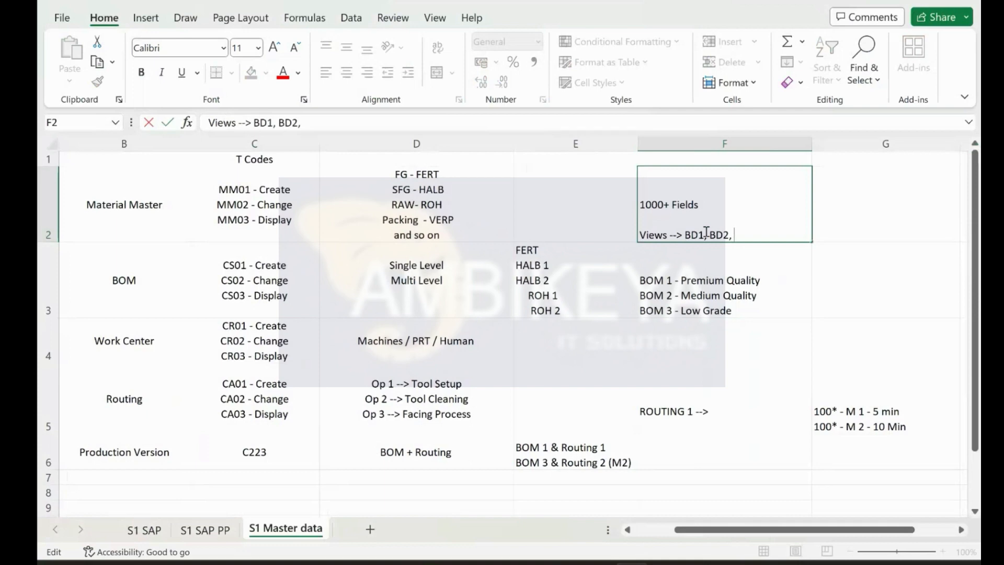
key(BackSpace)
click(640, 236)
text(Common)
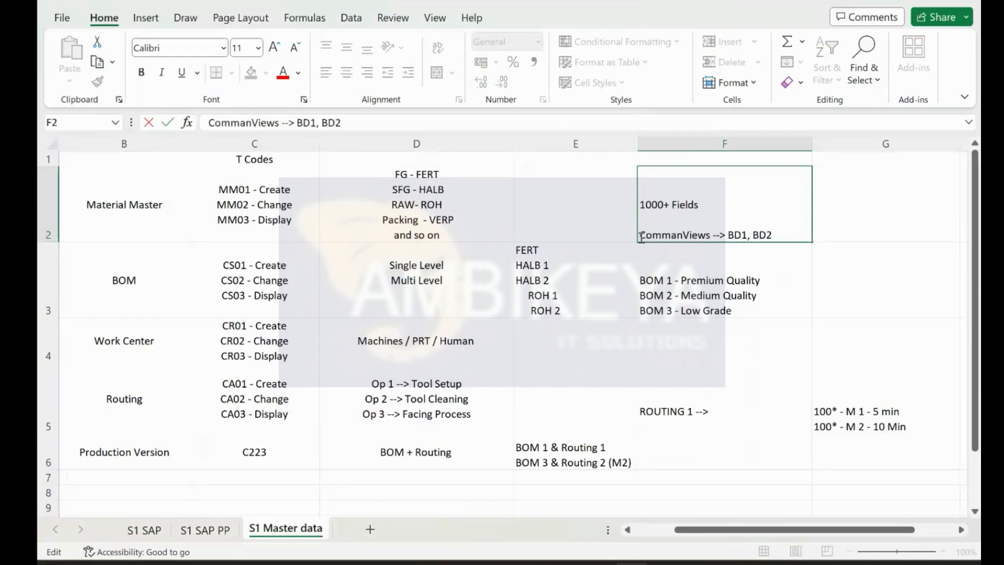
click(783, 232)
Add the line "PP - MRP1, 2, 3, 4" below the common views in cell F2.
key(alt+Return)
text(PP)
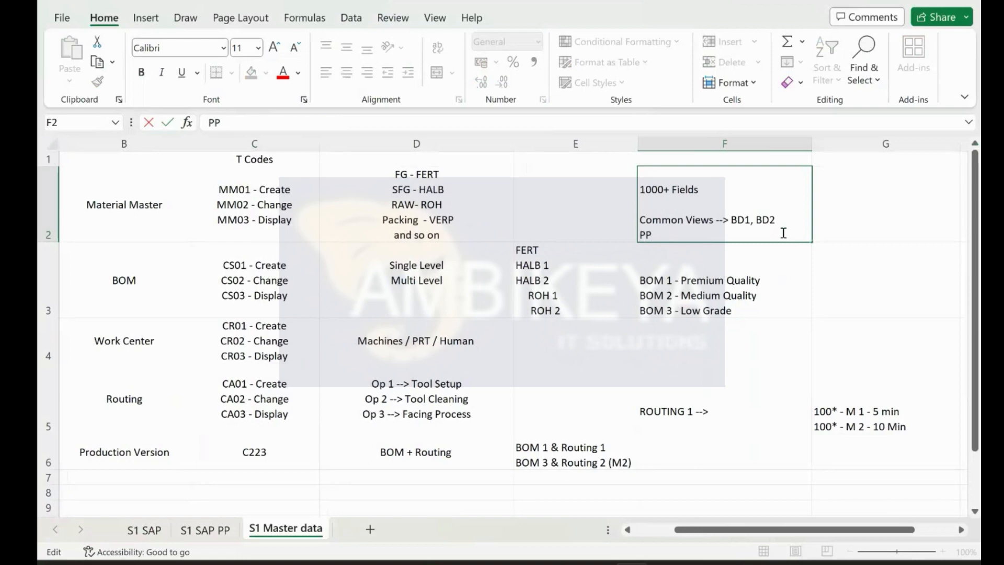
text( - MRP1, 2, 3, 4)
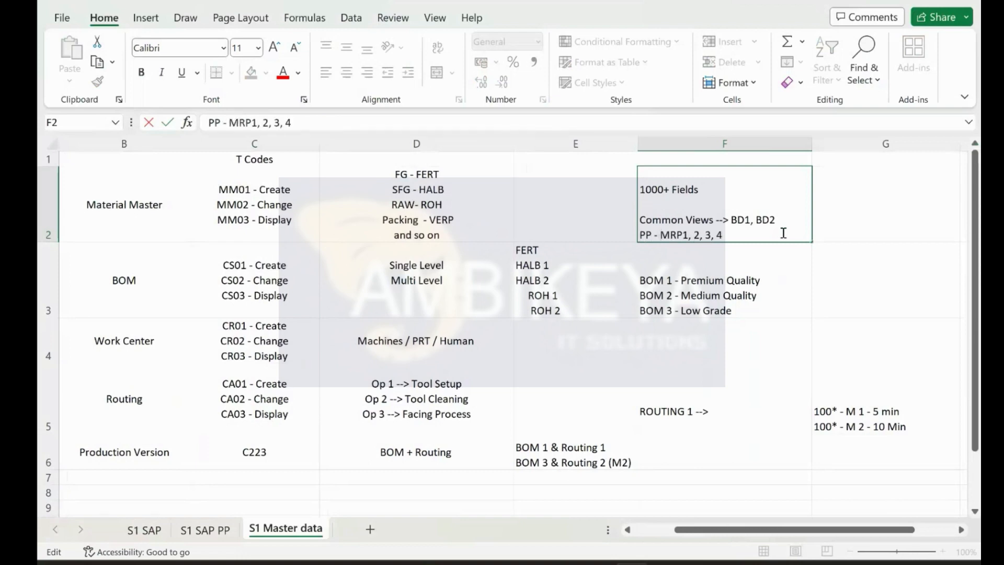
Change the last line in cell F2 to "PP Views - MRP1, 2, 3, 4, WS" and finish editing the cell.
text(, WS,)
click(652, 235)
text(Views)
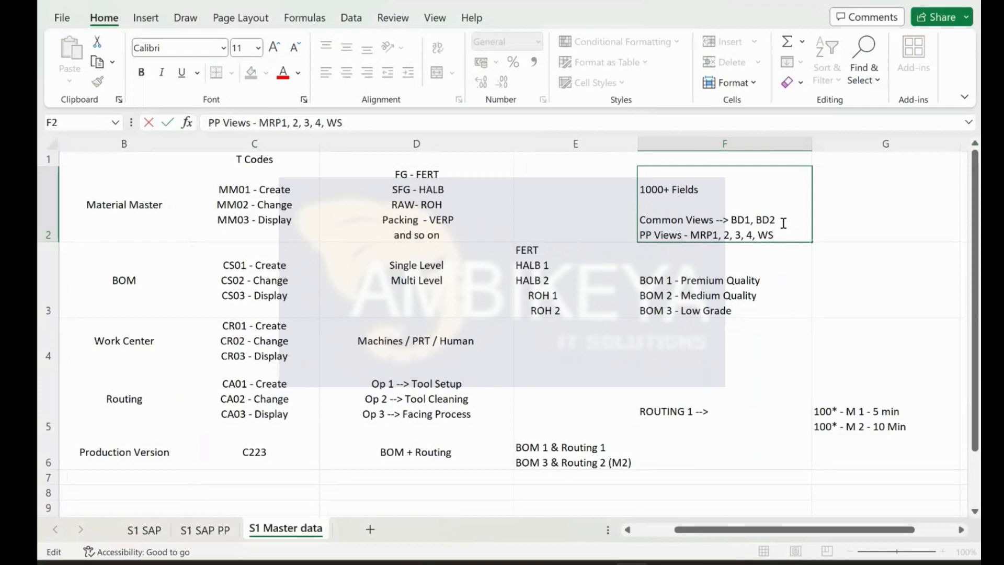
click(853, 237)
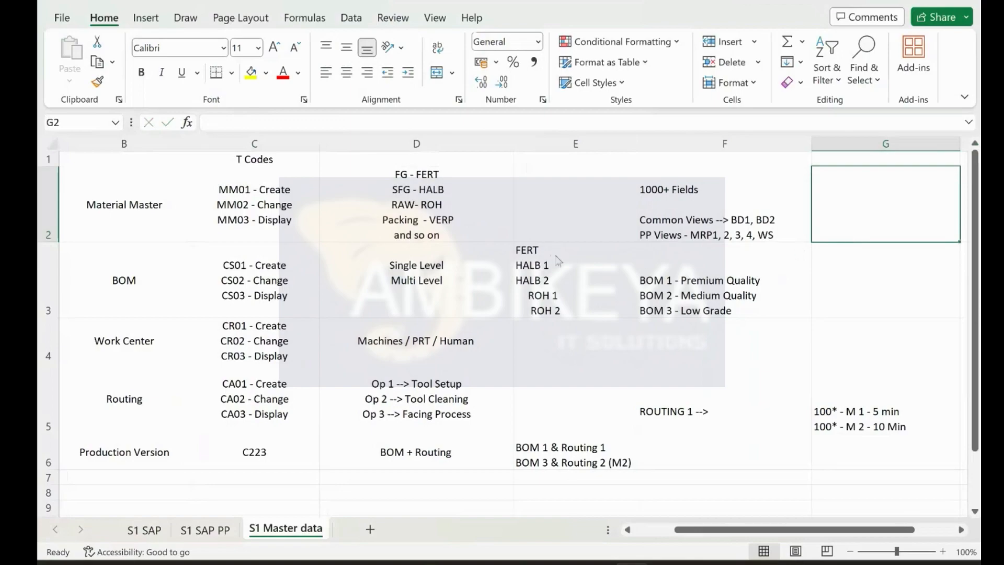
Switch to SAP and select the MRP 1, MRP 2, MRP 3 and MRP 4 views for the new material.
key(ctrl+super+Left)
click(496, 310)
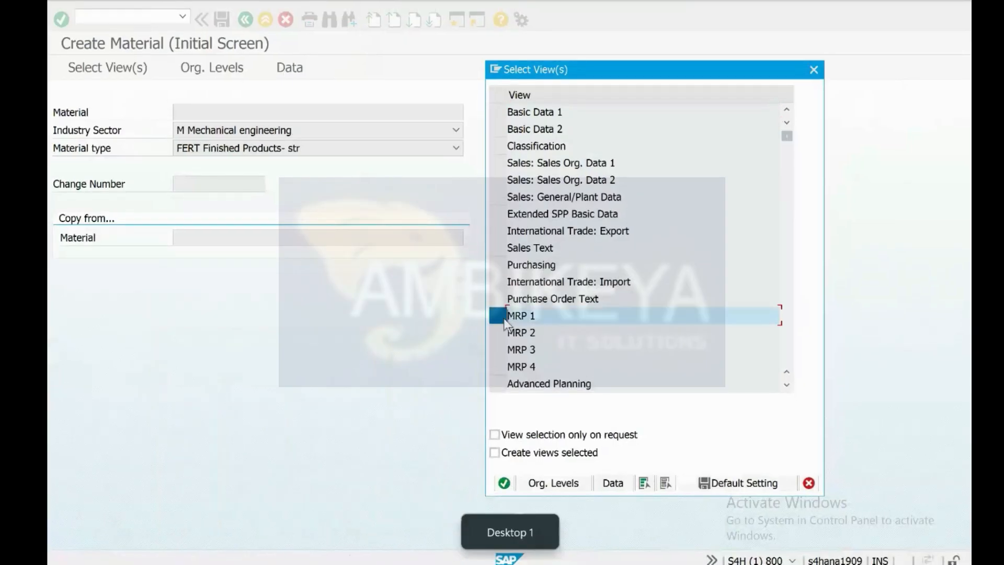
click(497, 332)
click(497, 349)
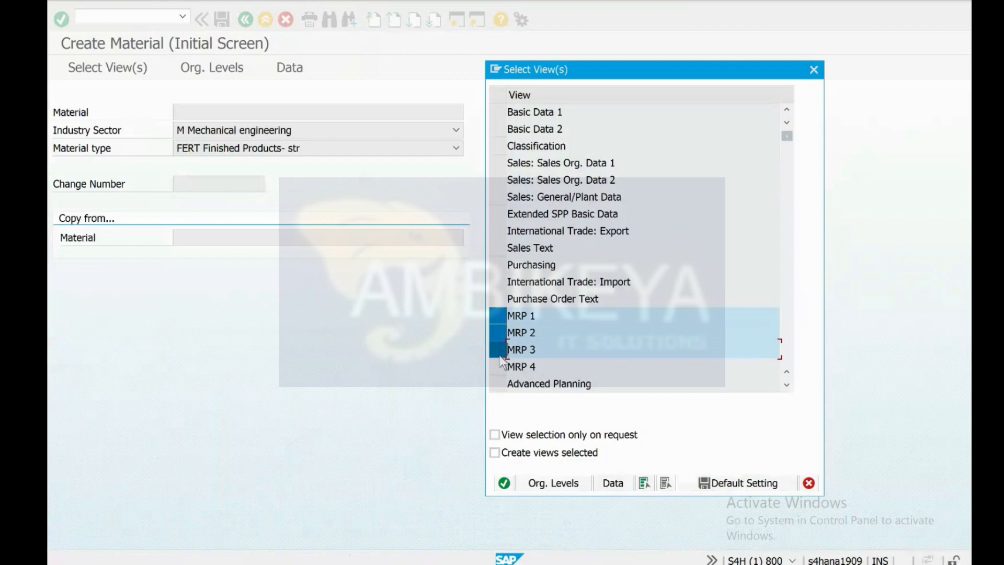
click(497, 366)
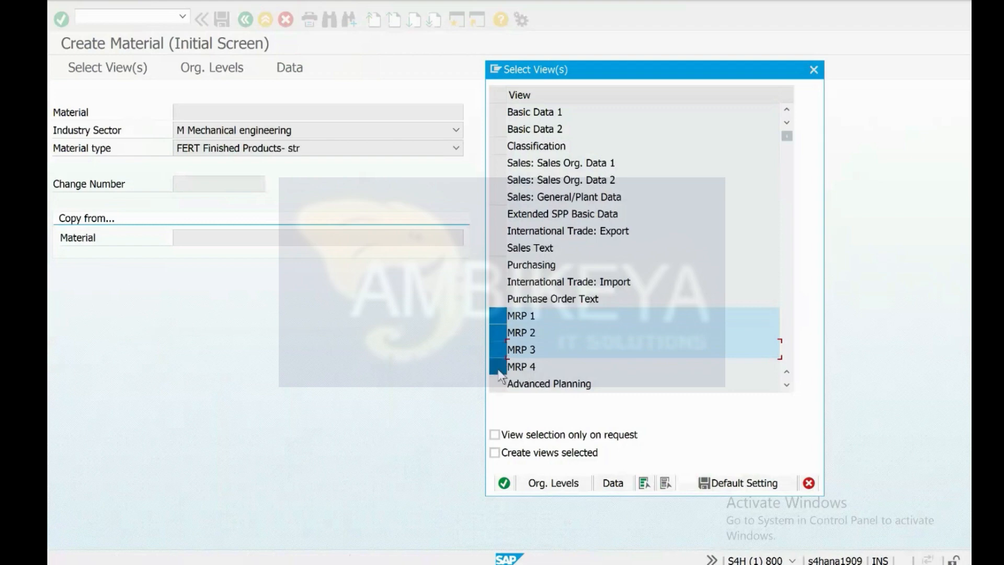
Add the Work Scheduling view to the selected material views.
click(786, 385)
click(787, 386)
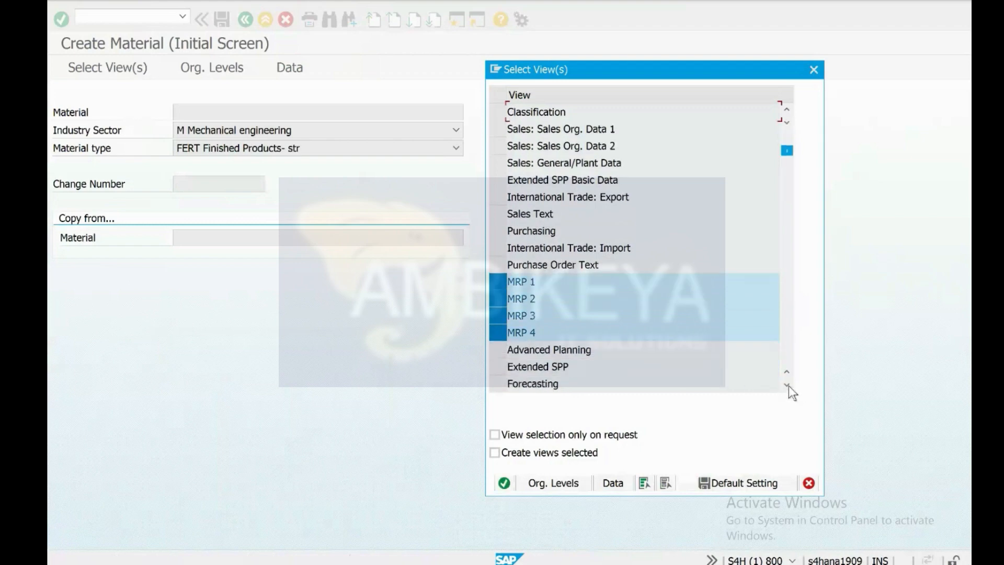
click(787, 385)
click(787, 385)
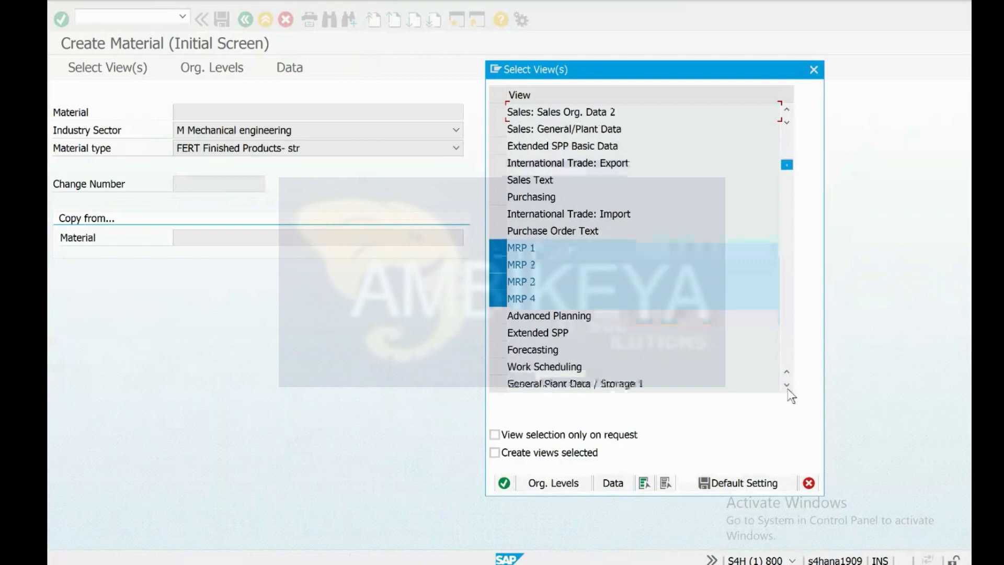
click(497, 366)
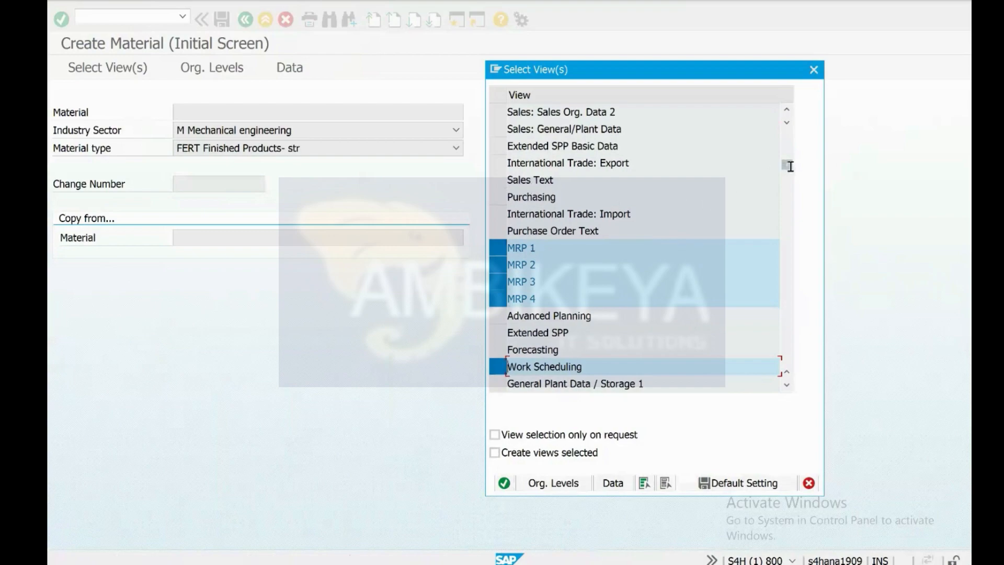
Add the Basic Data 1 and Basic Data 2 views to the selection.
drag(789, 166, 789, 258)
click(786, 126)
click(786, 136)
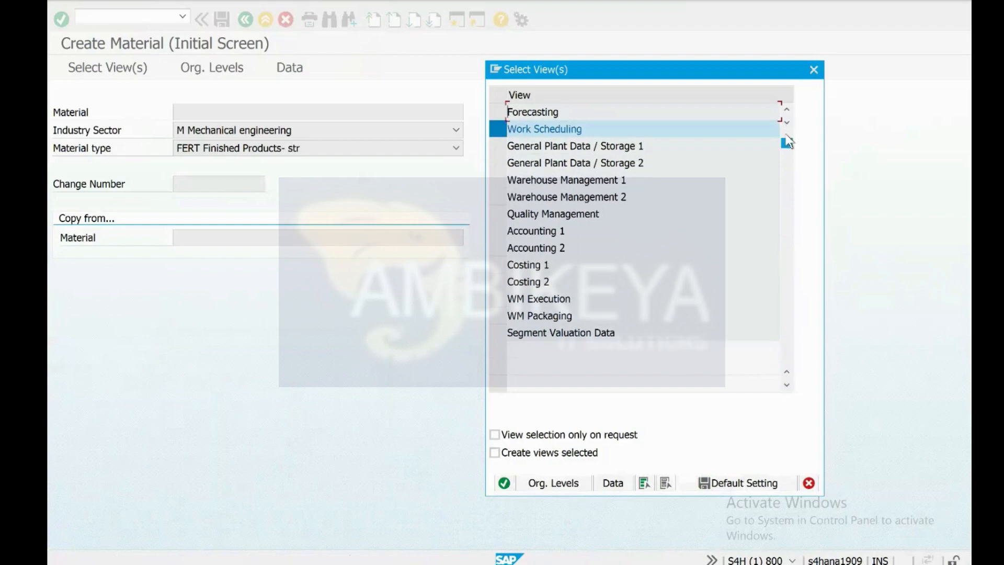
drag(787, 141, 786, 134)
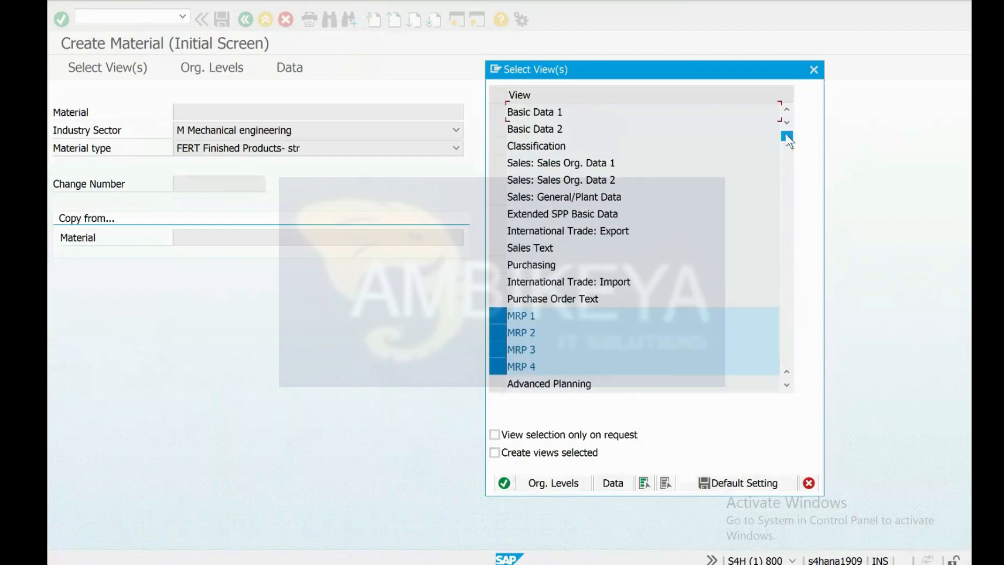
click(501, 114)
click(499, 127)
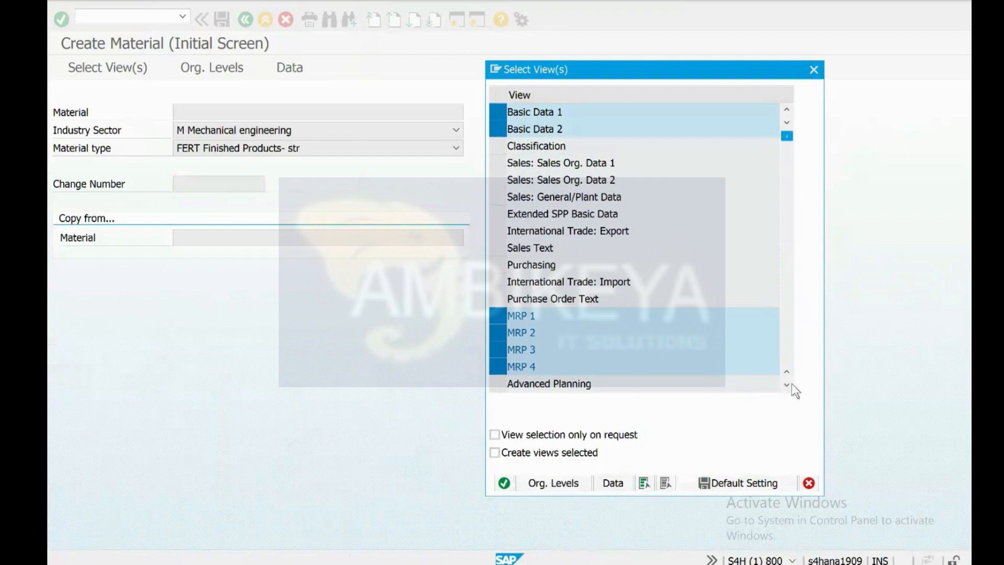
Add the Advanced Planning view to the selection.
scroll(791, 384, down, 1)
scroll(791, 384, down, 2)
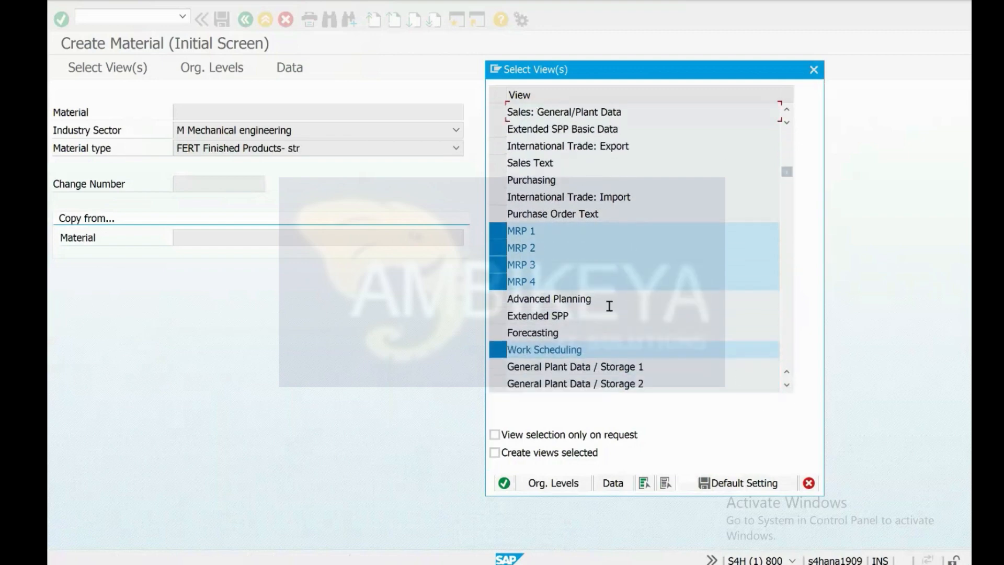
click(495, 299)
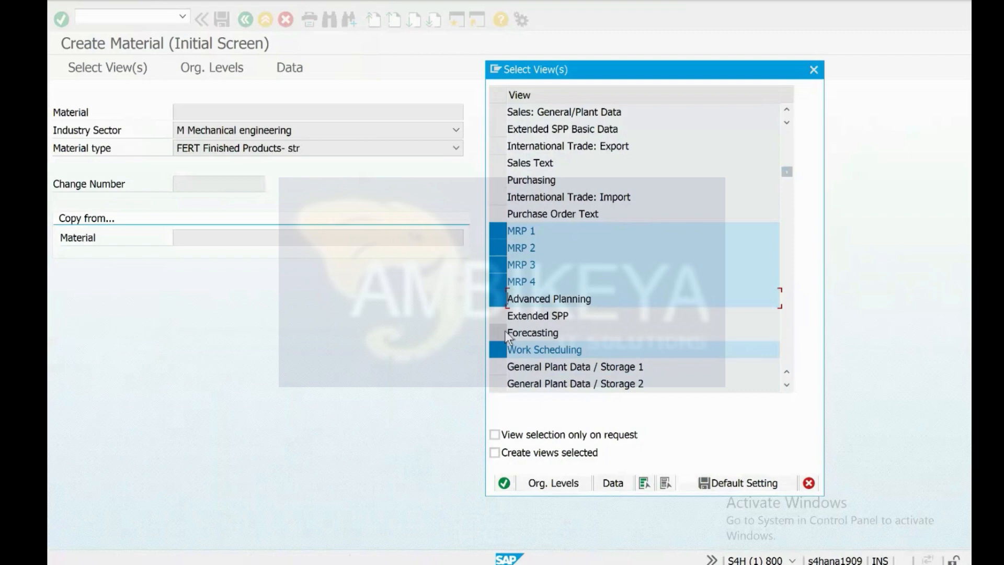
Add the Warehouse Management 1 view to the selection.
click(786, 384)
click(786, 385)
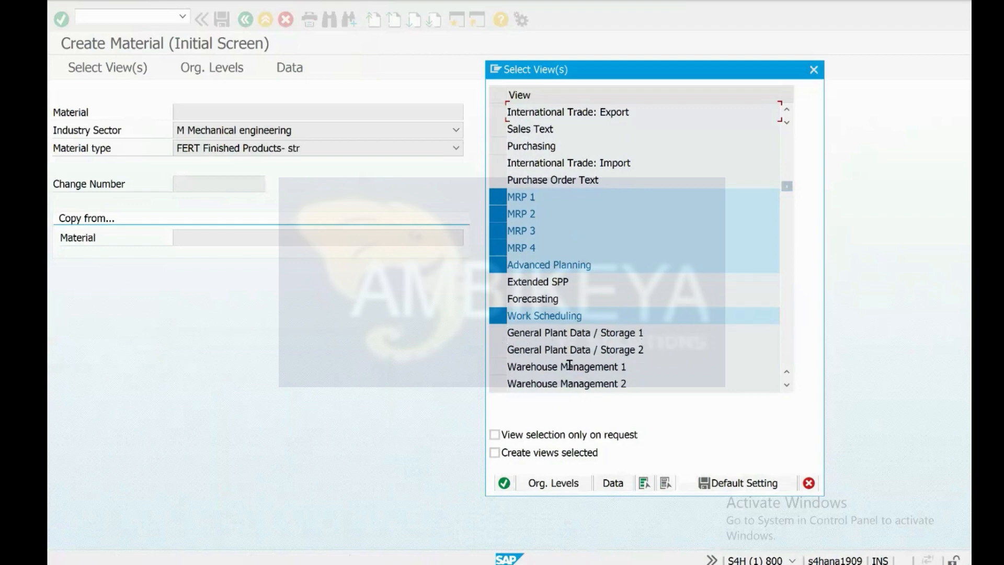
click(787, 385)
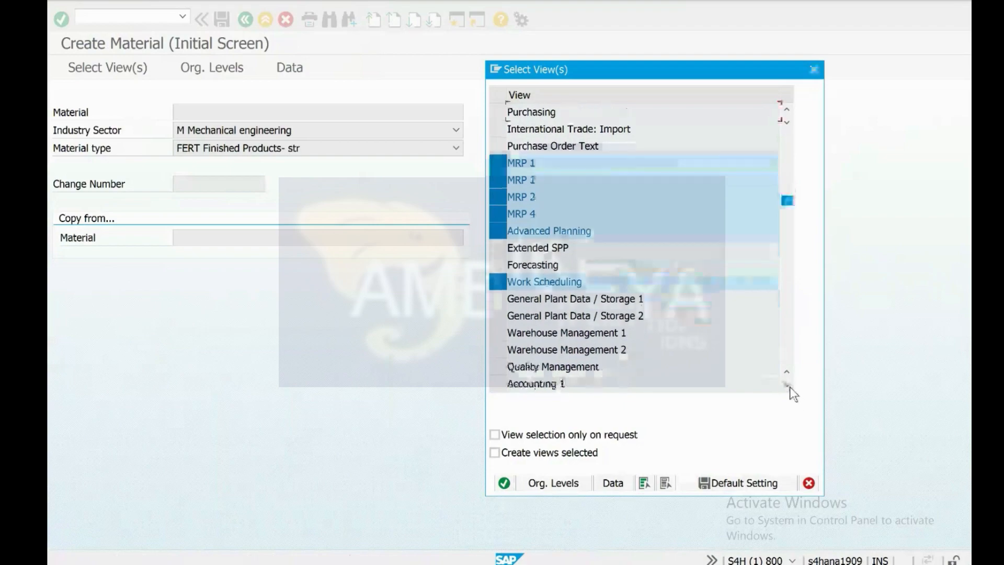
click(787, 385)
click(499, 317)
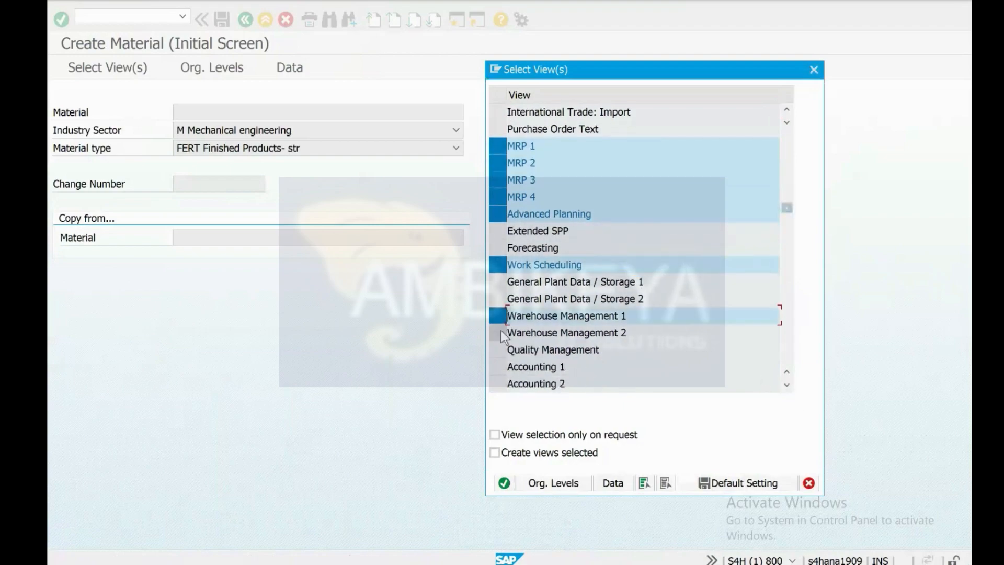
In the Excel workbook's S1 SAP sheet, insert "WM," between QM and SD in cell C16, and return to SAP.
key(ctrl+super+Right)
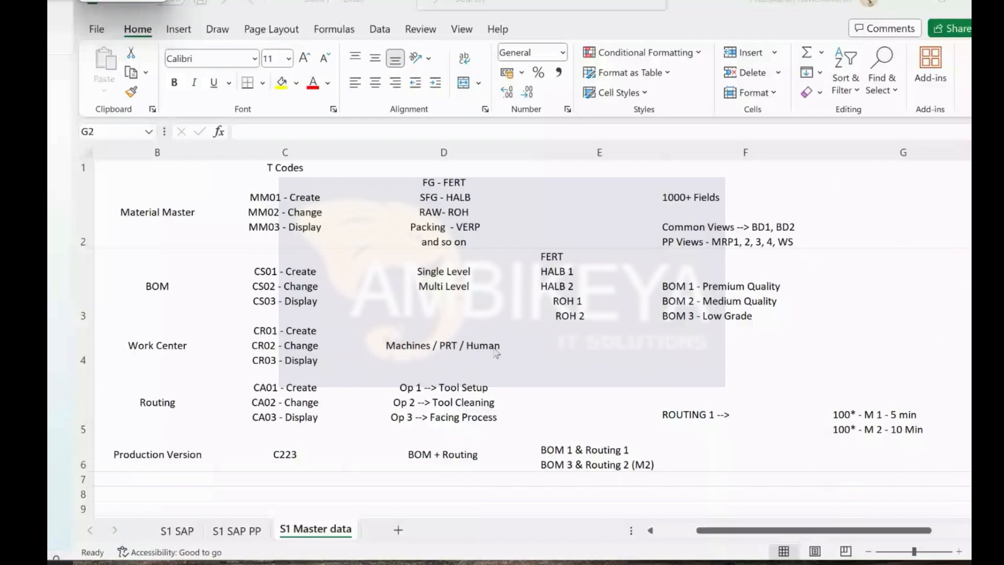
click(165, 532)
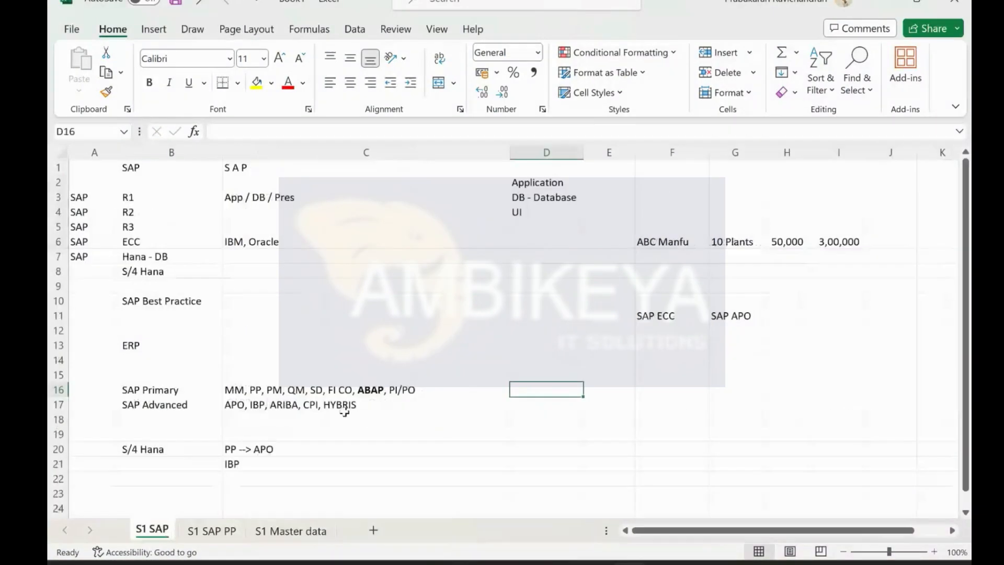
double_click(424, 386)
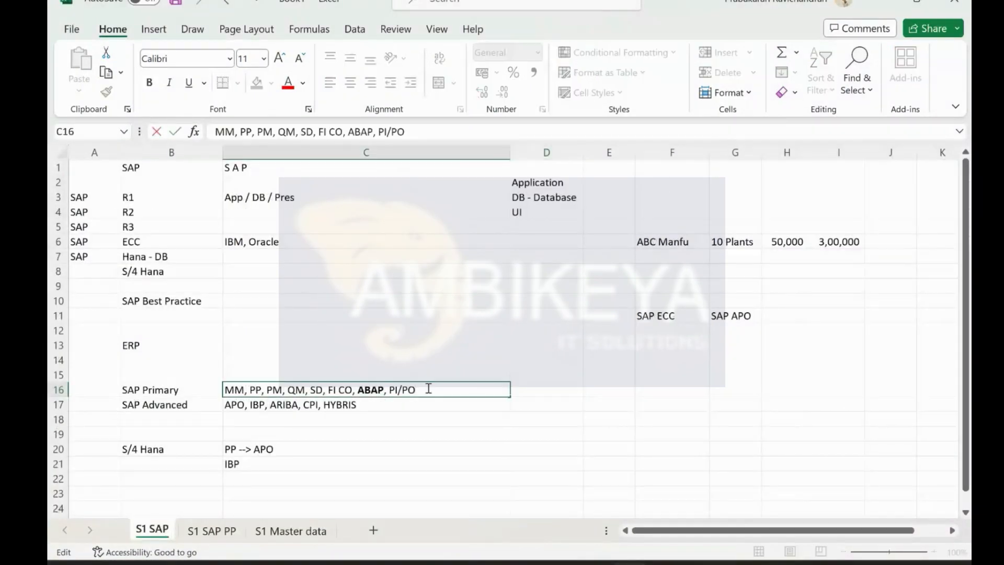
click(313, 390)
text(WM)
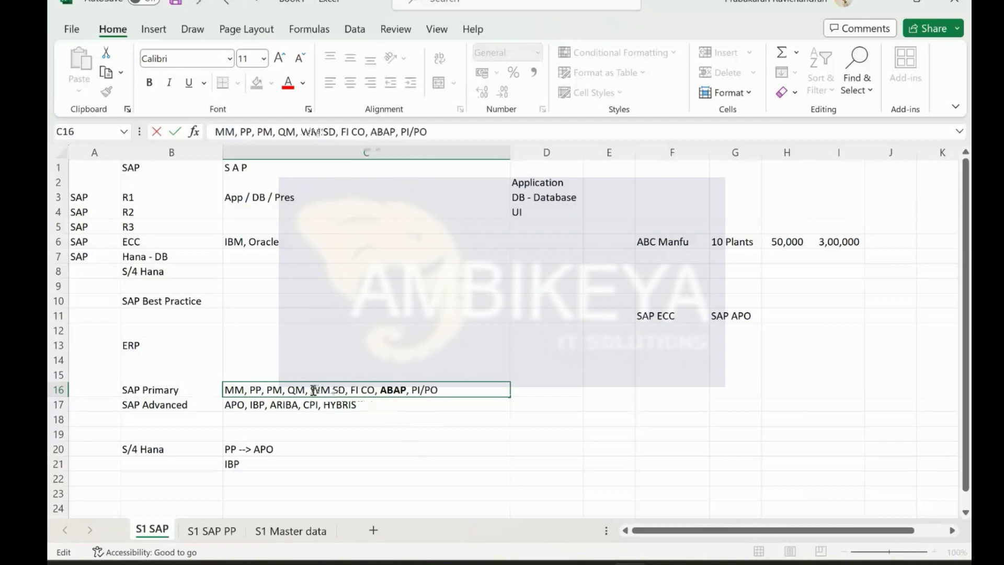
key(BackSpace)
text(,)
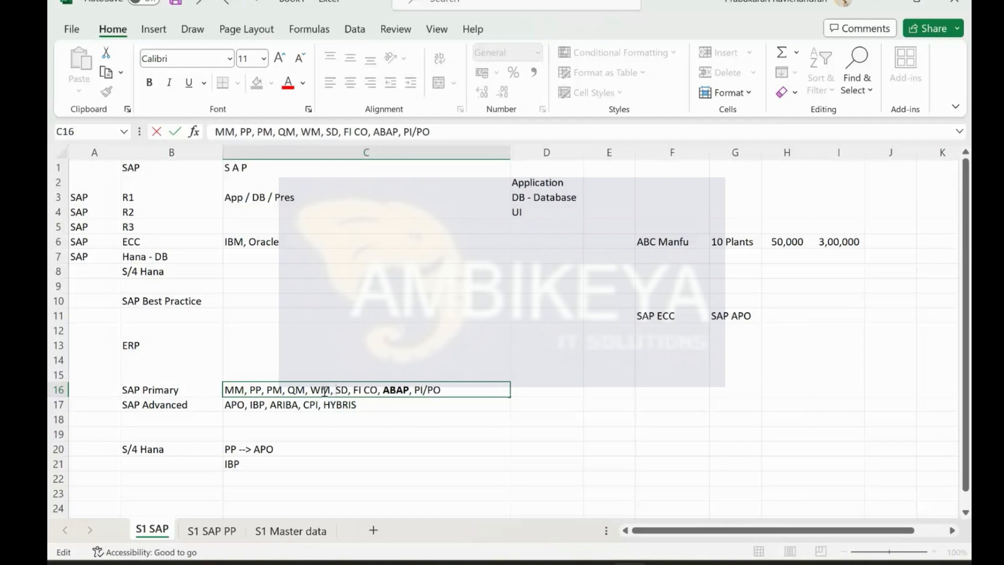
click(593, 403)
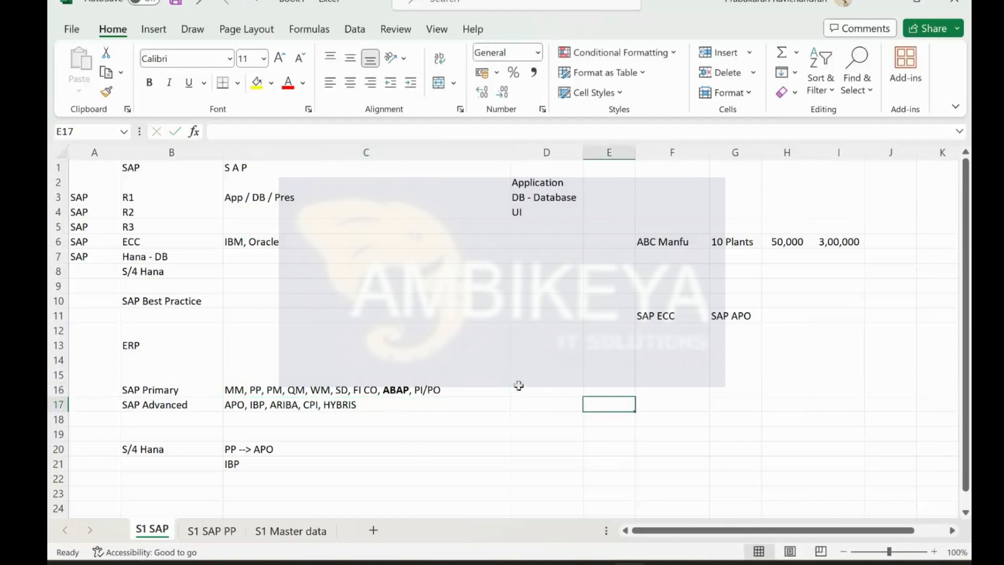
key(ctrl+super+Left)
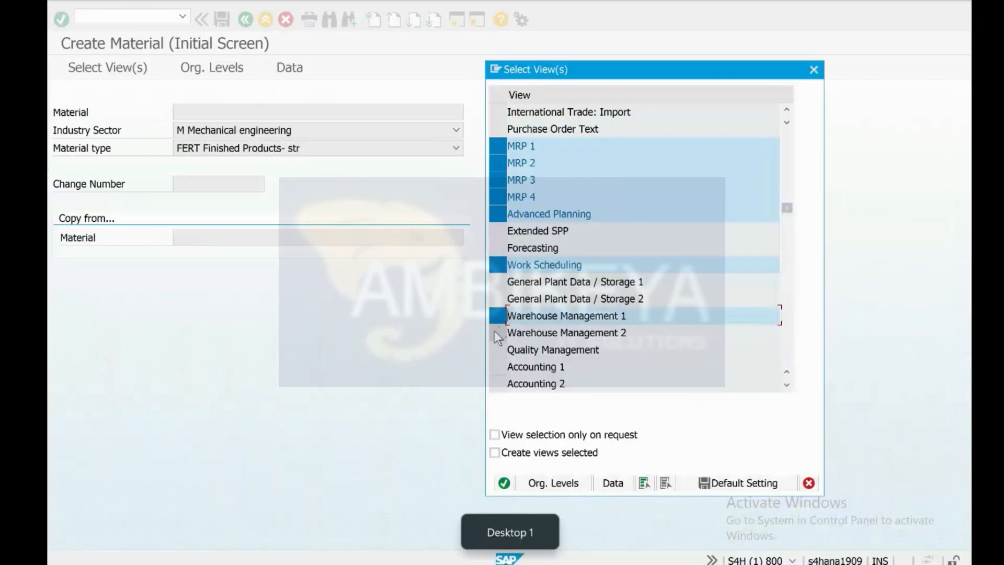
Try adding the Warehouse Management 2 and Quality Management views, and deselect both along with Warehouse Management 1.
click(496, 332)
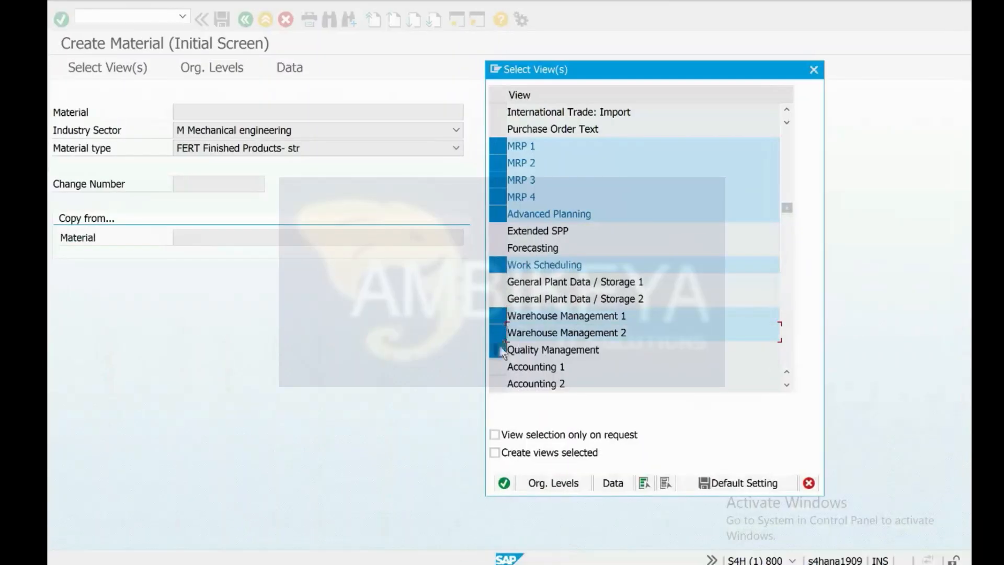
click(498, 349)
click(499, 317)
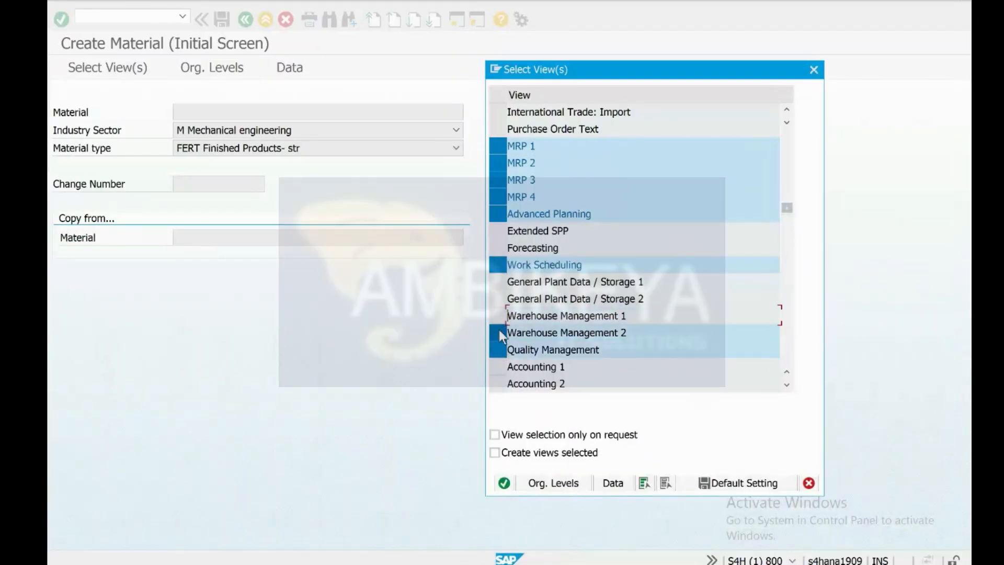
click(498, 332)
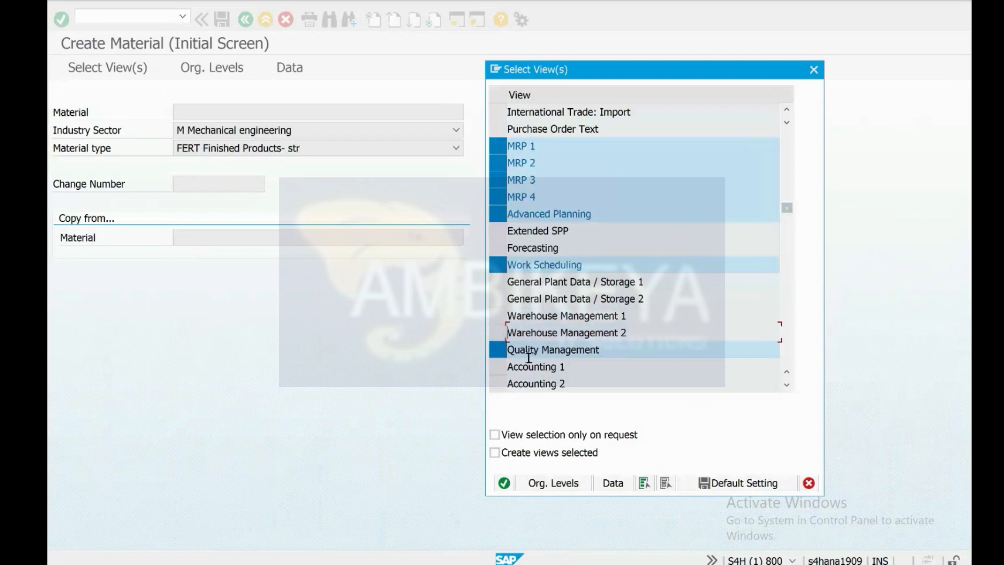
scroll(510, 366, down, 4)
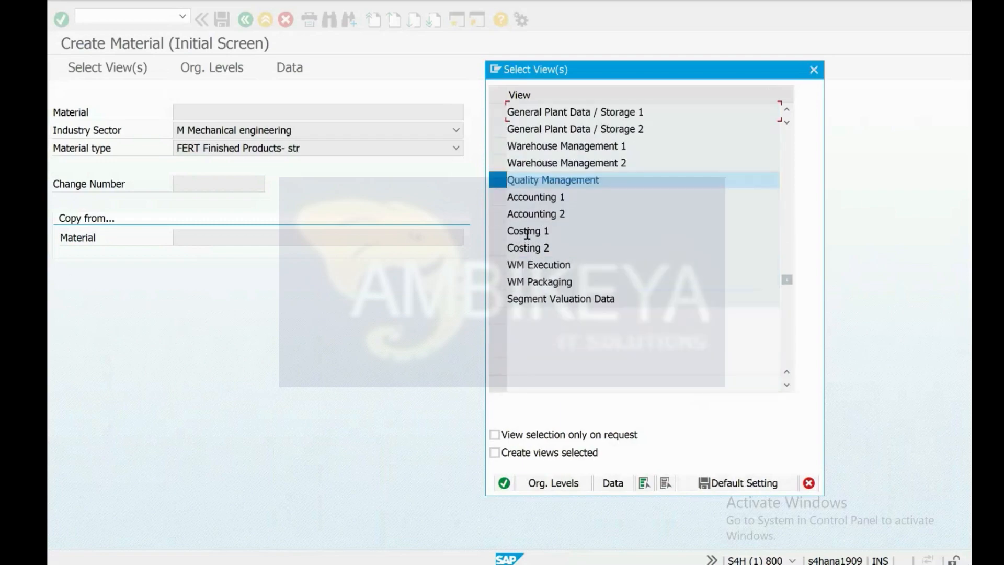
click(498, 183)
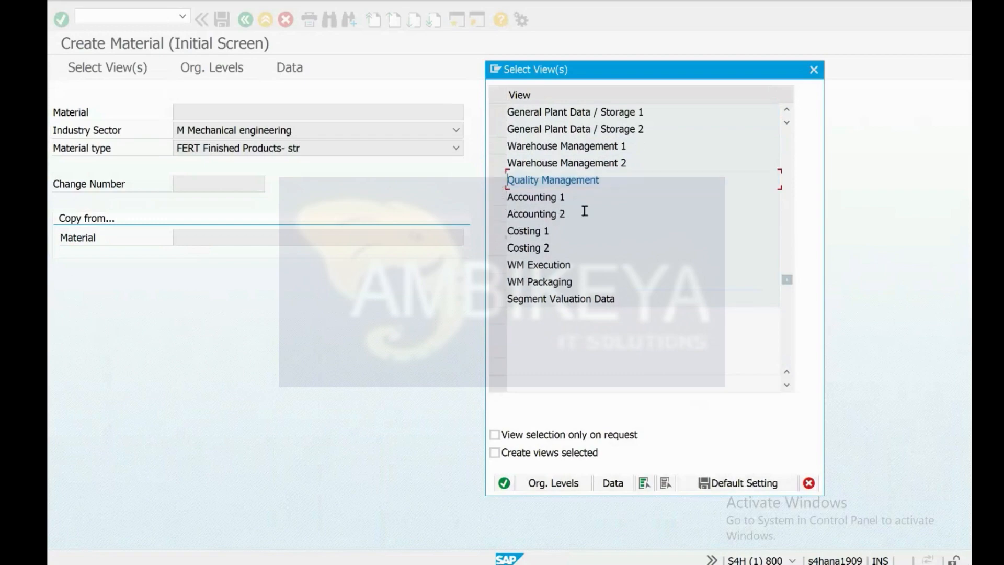
Add the Forecasting, General Plant Data / Storage 1 and General Plant Data / Storage 2 views to the selection.
scroll(584, 210, up, 4)
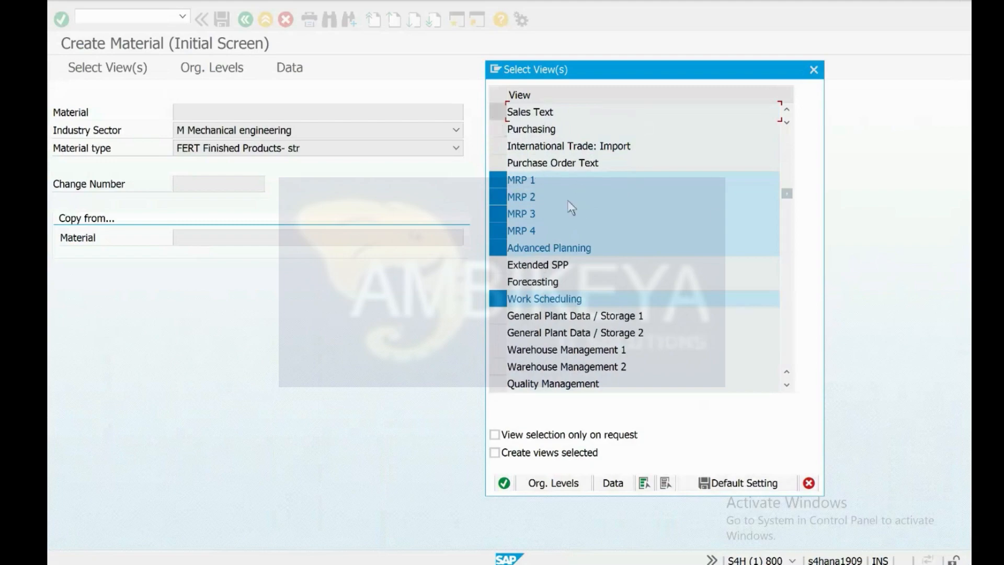
scroll(570, 208, up, 3)
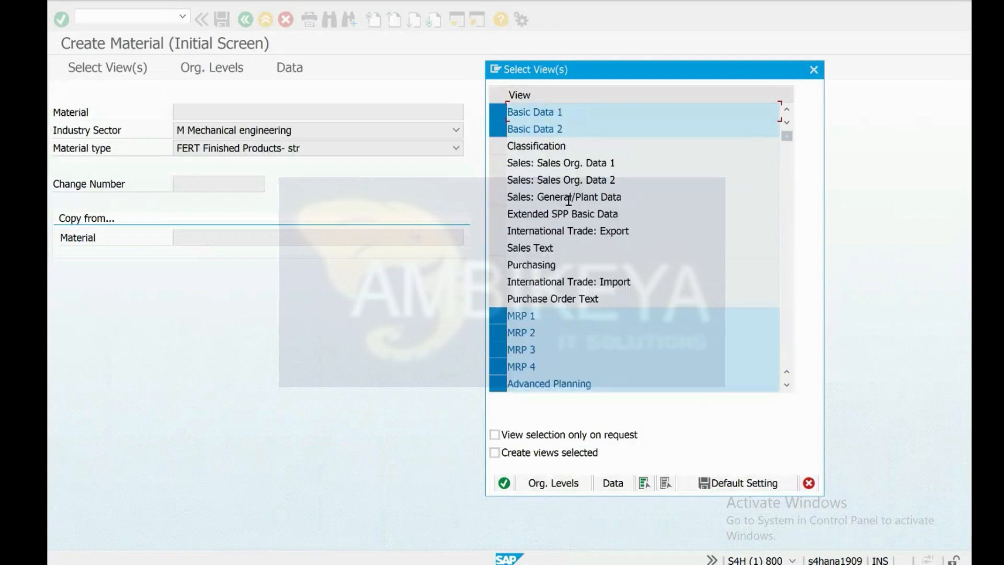
scroll(562, 282, down, 3)
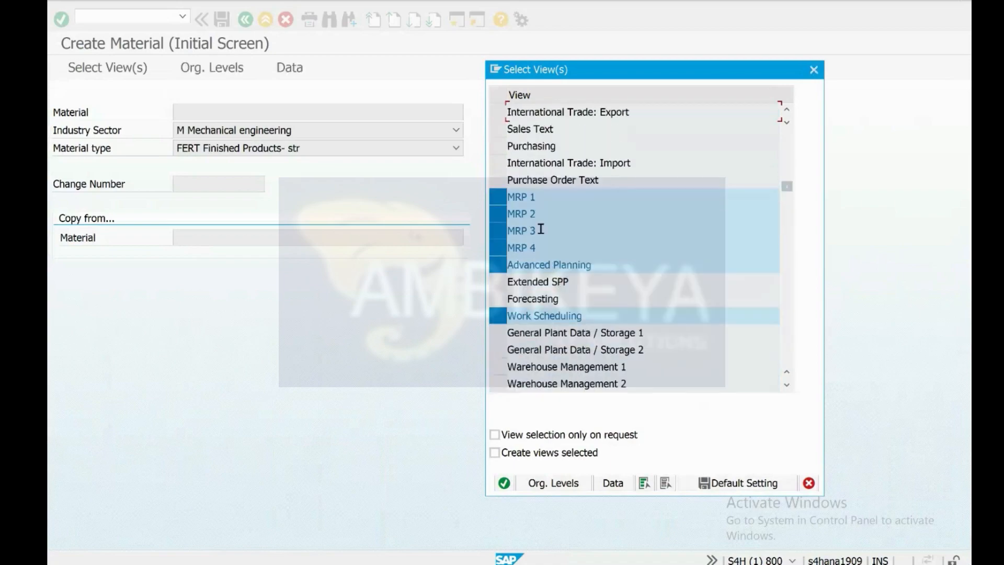
click(499, 299)
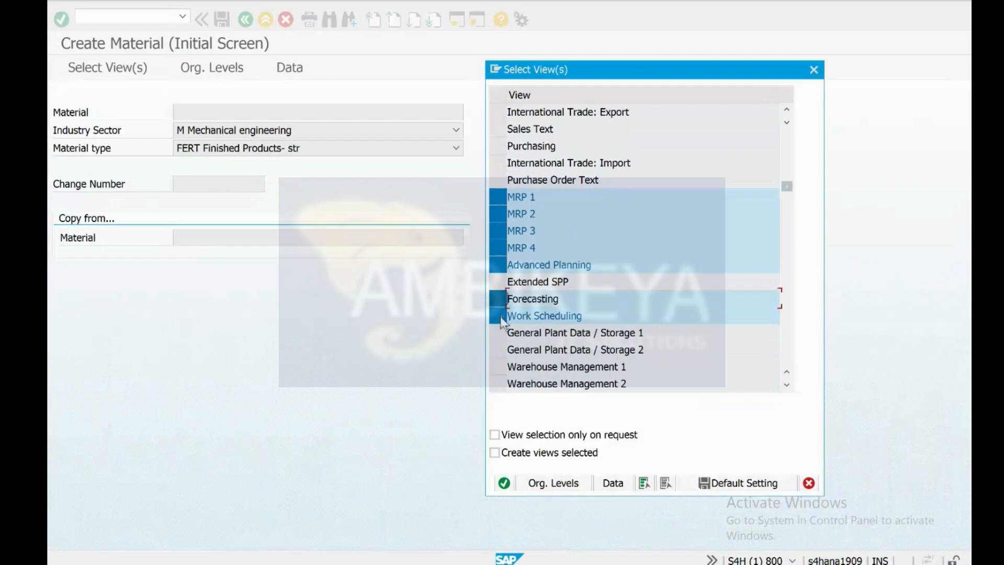
scroll(500, 316, down, 2)
click(498, 265)
click(498, 281)
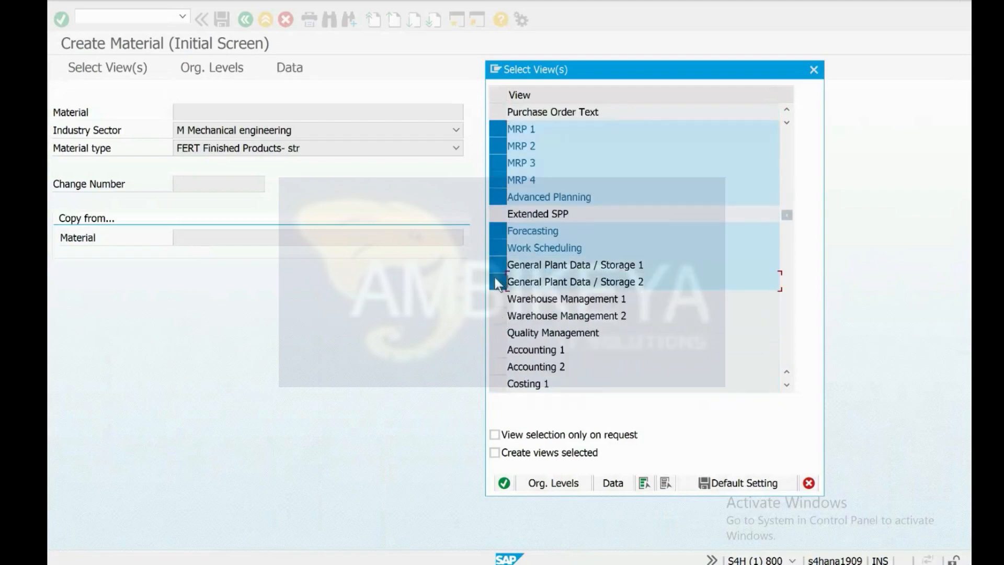
Add the Warehouse Management 1 and 2, Quality Management, Accounting 1 and Costing 1 views to the selection.
click(498, 299)
click(498, 315)
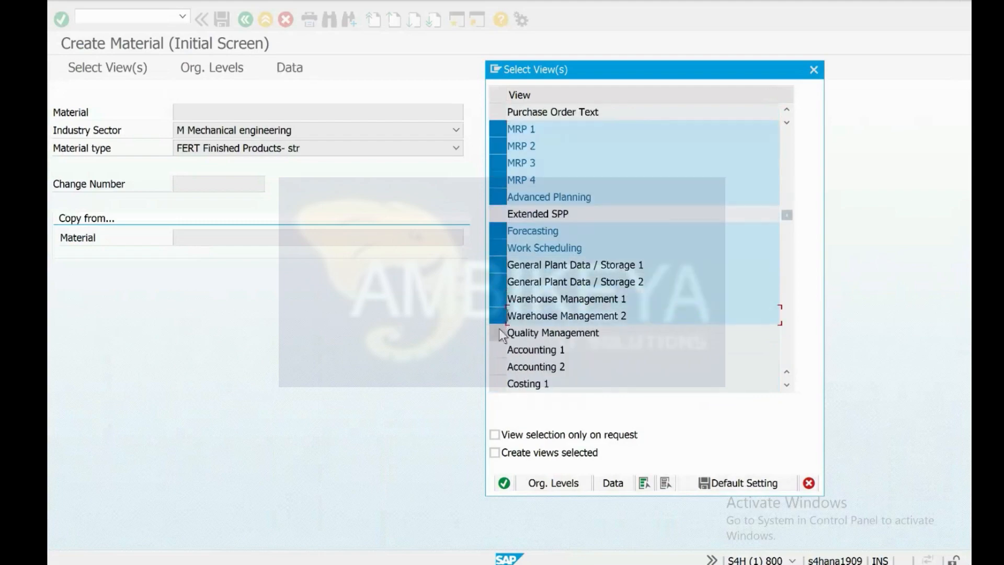
click(499, 333)
click(499, 349)
click(500, 383)
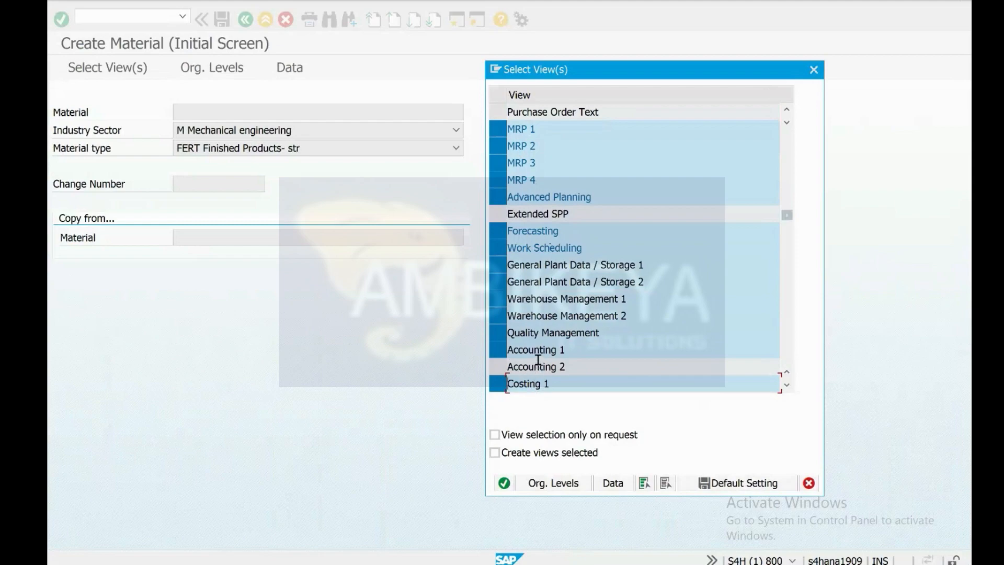
Confirm the selected views and move the Organizational Levels dialog clear of the material fields.
key(Return)
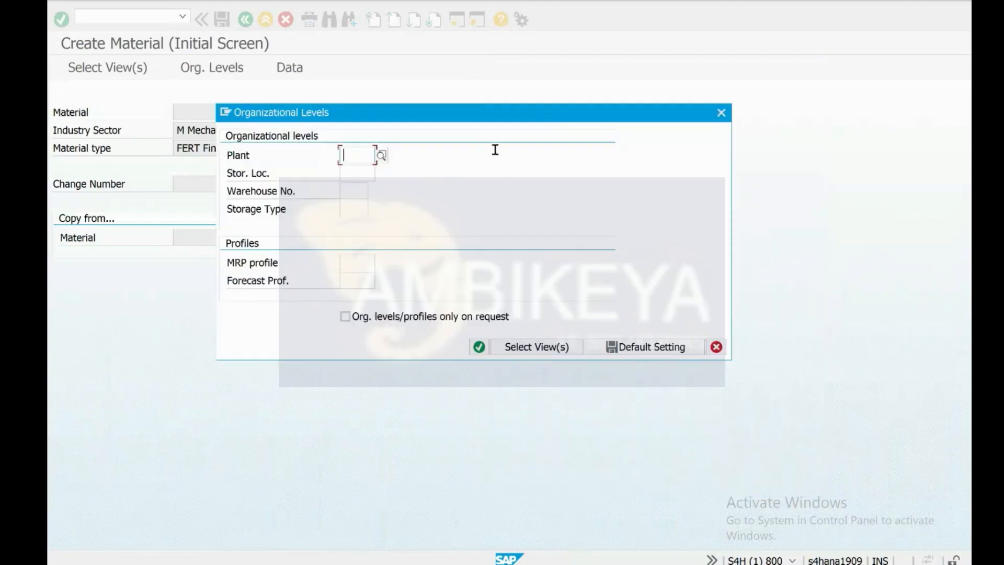
drag(494, 110, 596, 78)
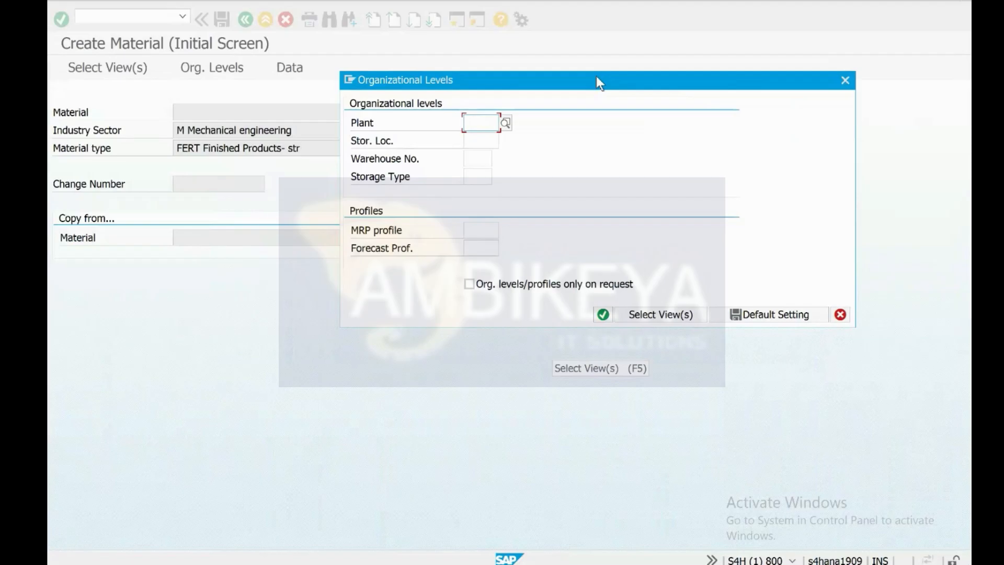
Switch to the Excel workbook's S1 SAP PP sheet and list Company, Company Code and Plant in cells C11 to C13.
key(ctrl+super+Right)
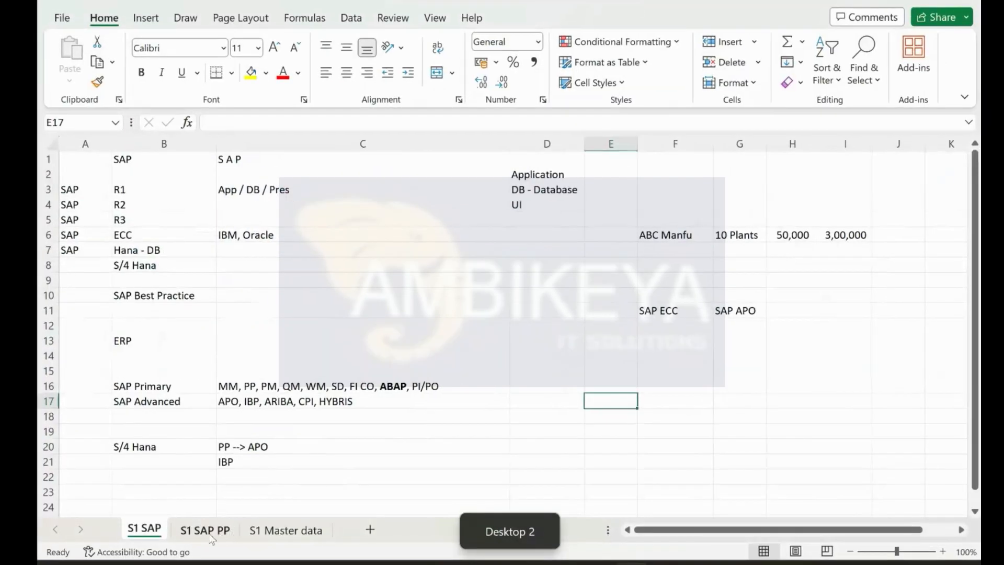
click(207, 531)
click(128, 306)
key(Right)
text(COmpany)
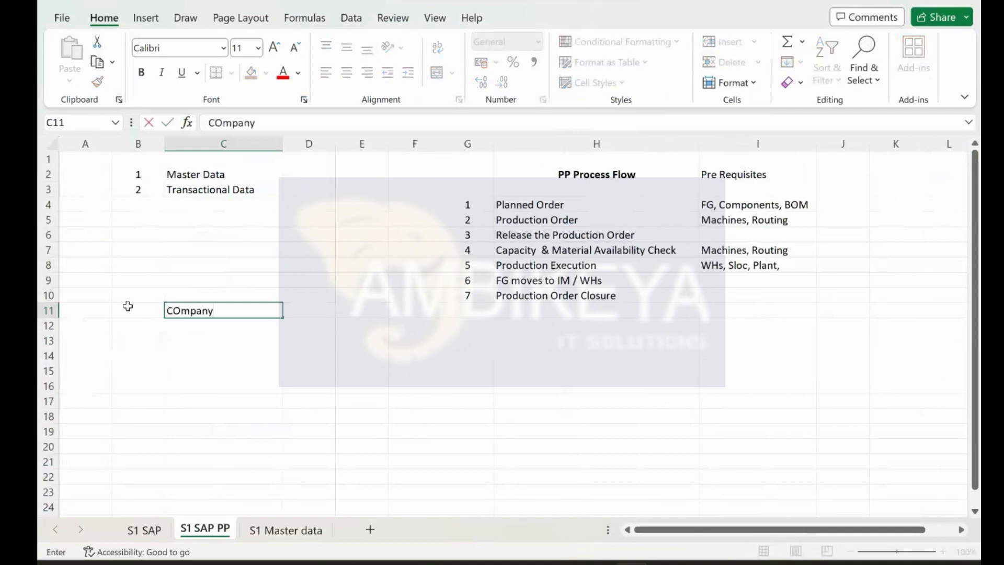
key(Return)
key(Right)
text(Company)
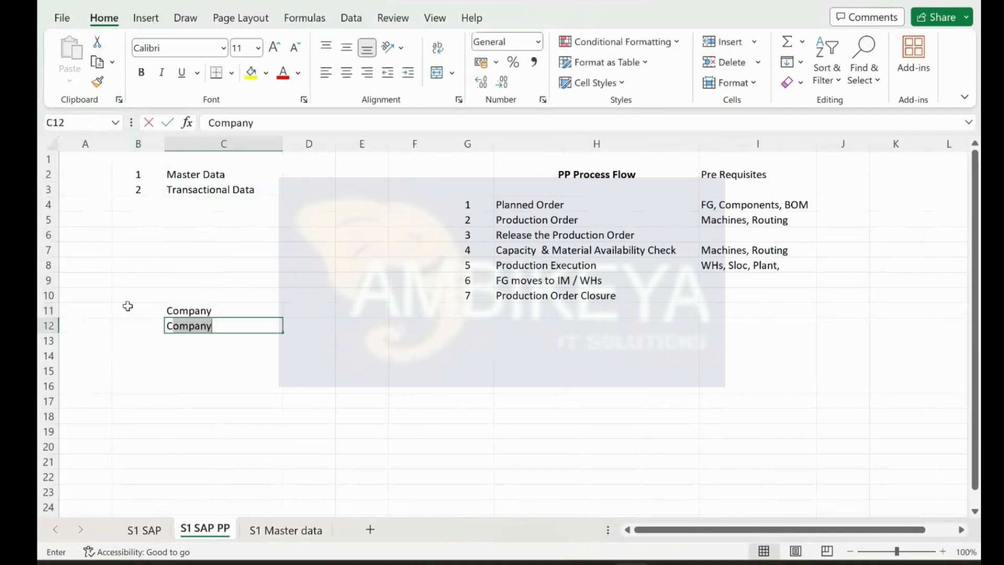
text( Code)
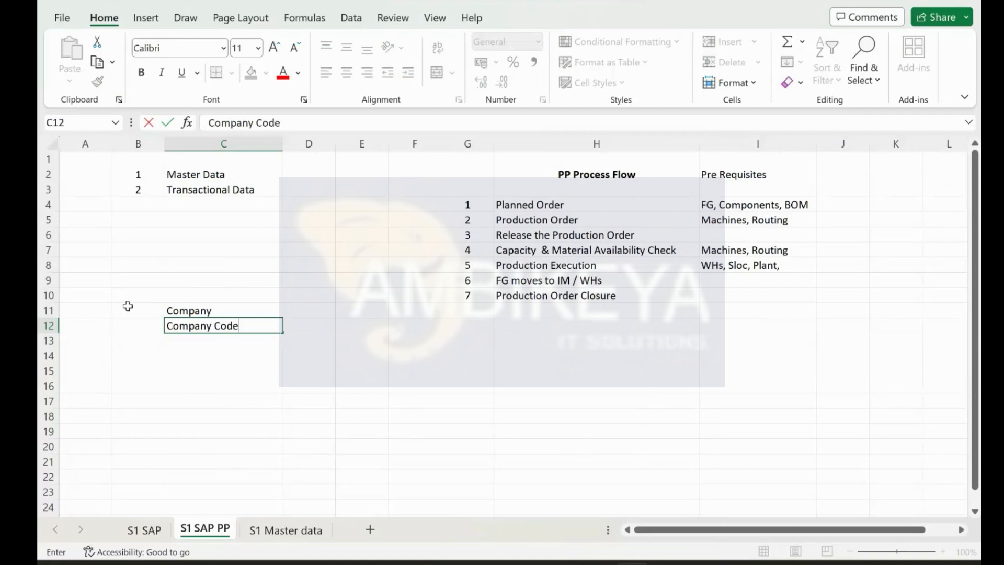
key(Return)
key(Right)
text(Plant)
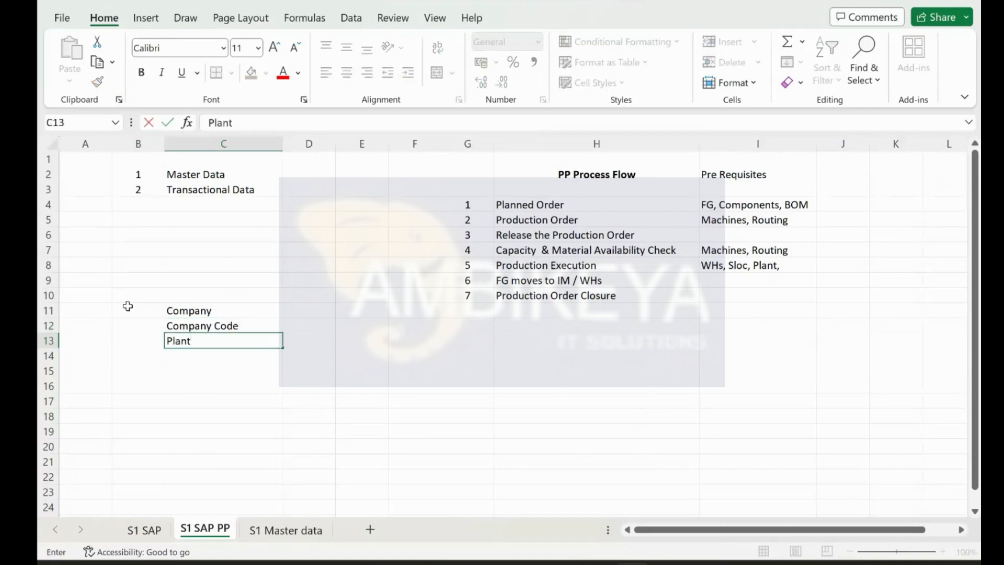
key(Return)
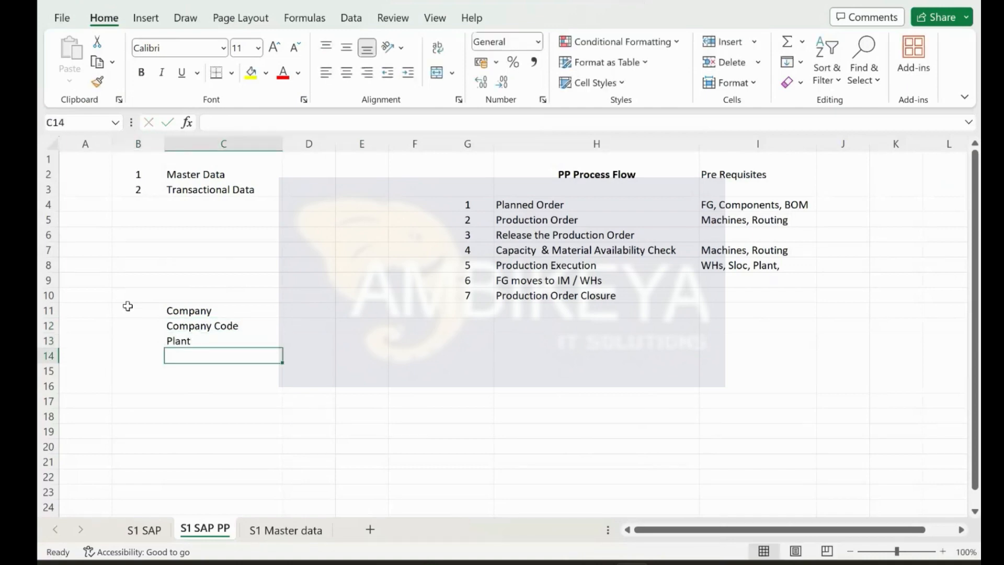
Add "Storage Location - SLOC" in cell C14 and "WHs" in cell C15 below Plant.
text(SLOC)
key(BackSpace)
key(BackSpace)
key(BackSpace)
text(torage Location - SLOC)
key(Return)
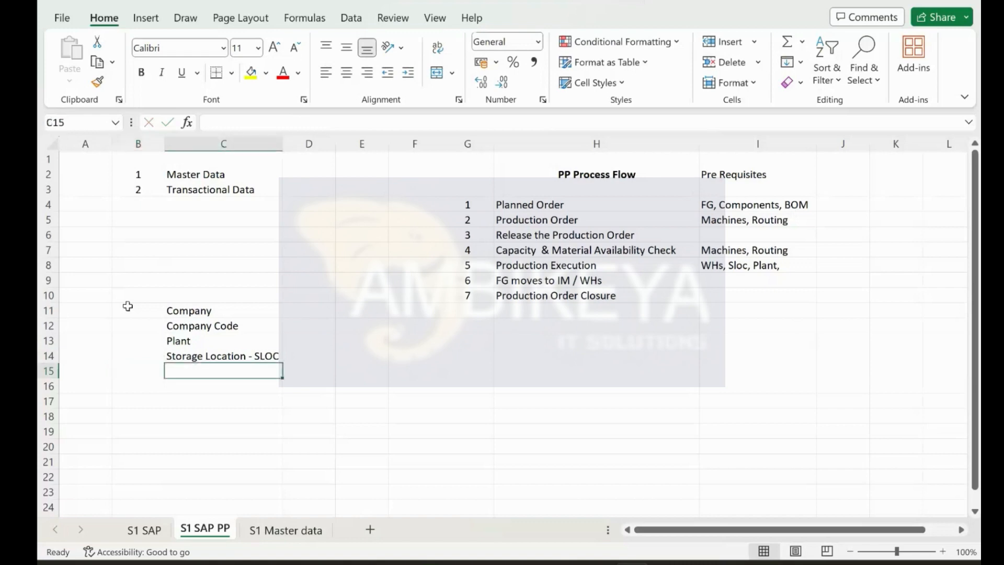
text(WHs)
key(Return)
key(Left)
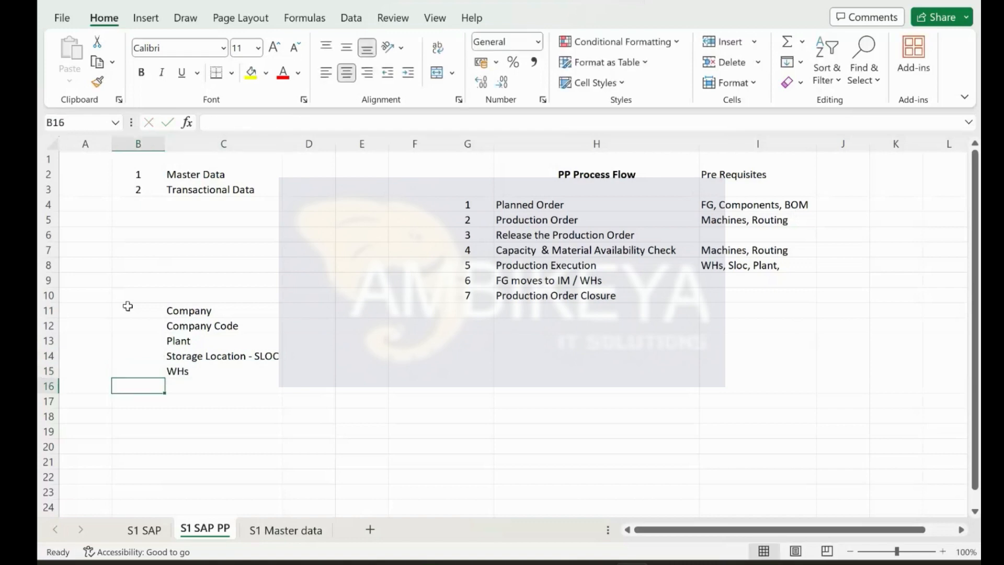
Enter FICO as the module for Company and Company Code in cells B11 and B12.
click(204, 312)
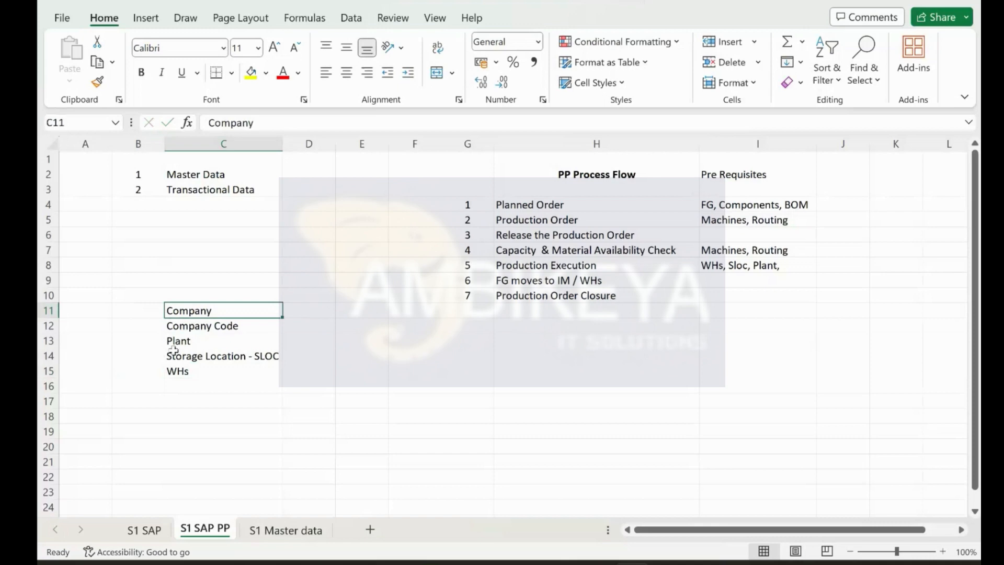
drag(163, 307, 183, 322)
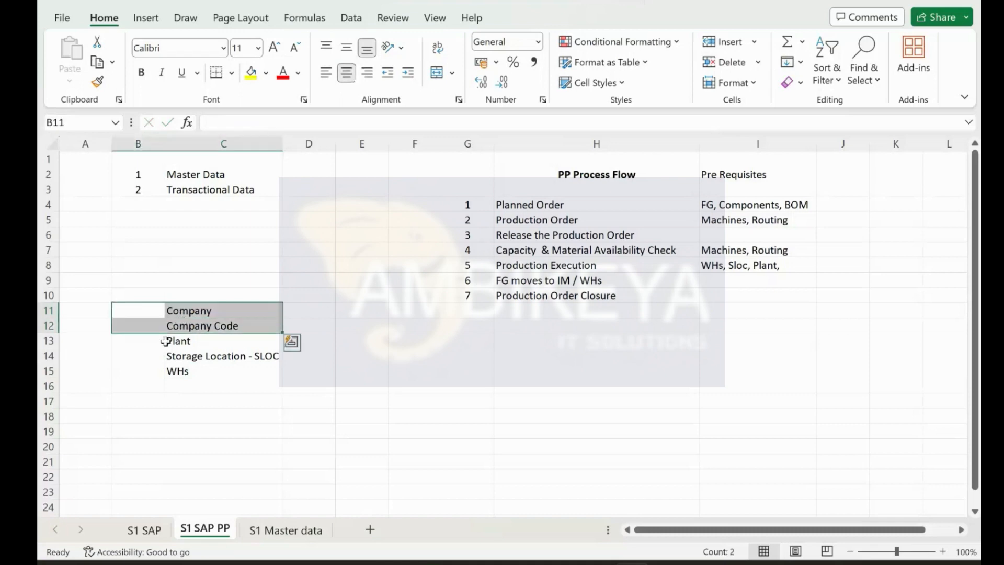
click(147, 313)
text(FICO)
key(Return)
text(FICO)
key(Return)
Enter MM in cells B13 and B14 for Plant and Storage Location, and WM in B15 for WHs.
text(I)
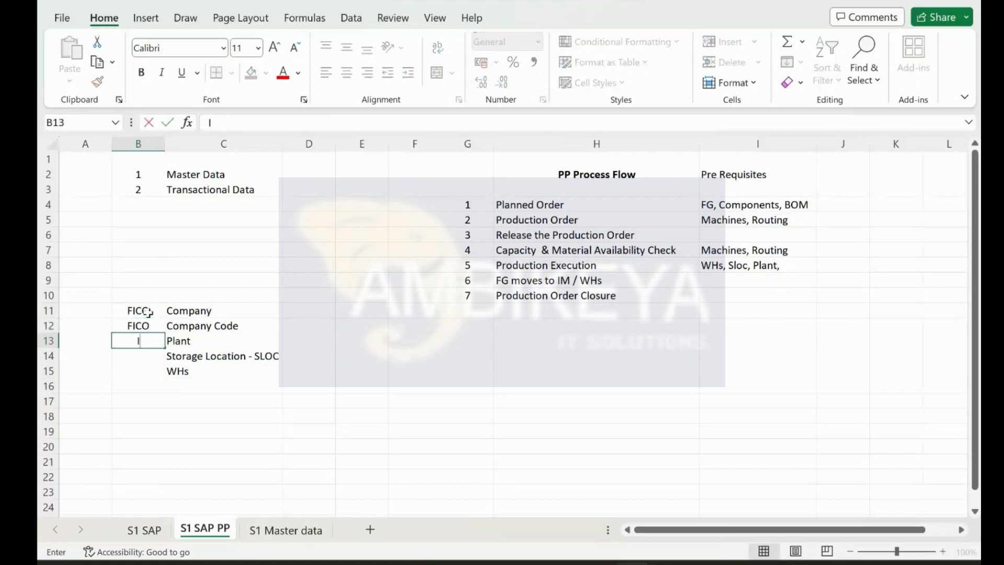
key(BackSpace)
text(MM)
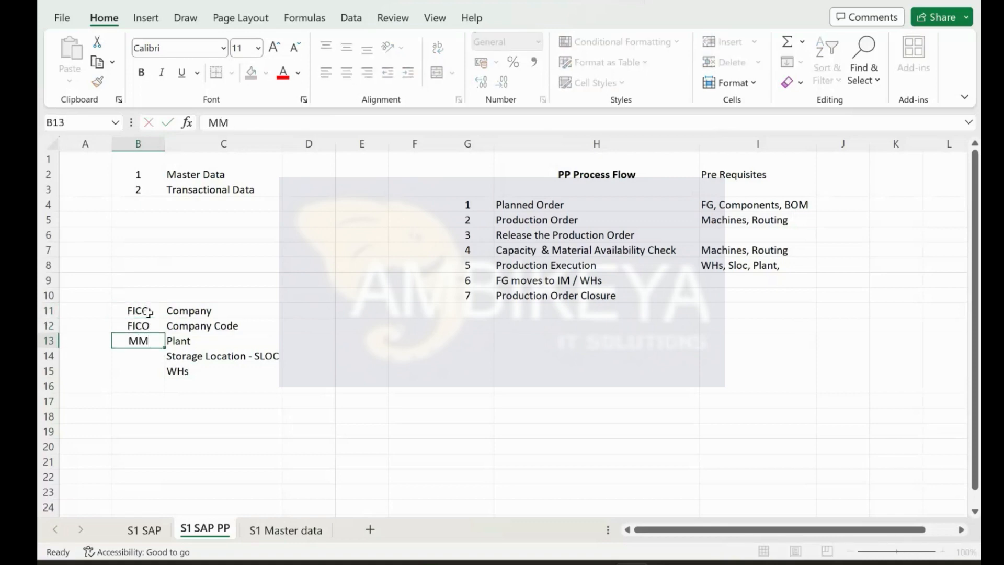
key(Return)
text(MM)
key(Return)
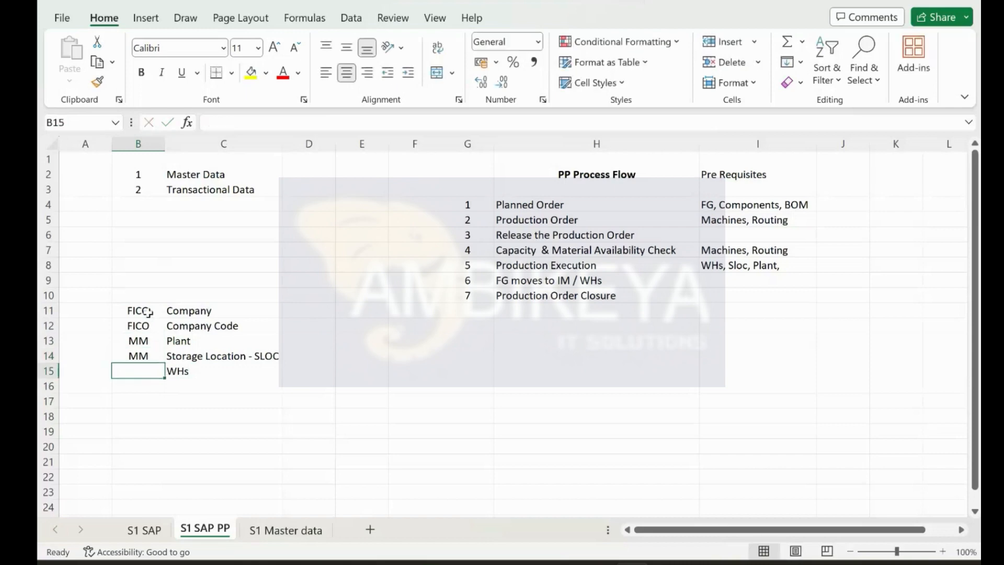
text(WM)
key(Return)
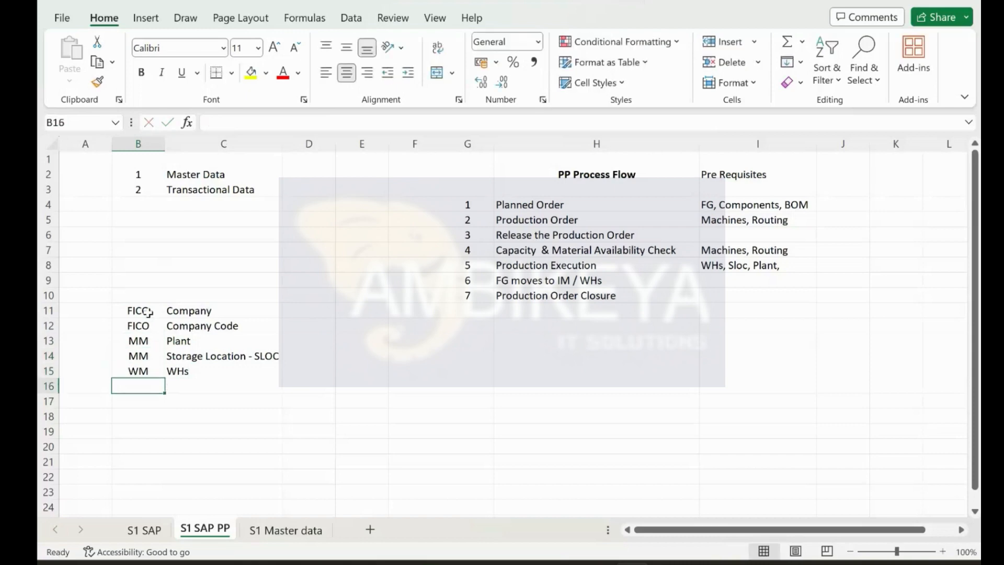
drag(147, 312, 236, 365)
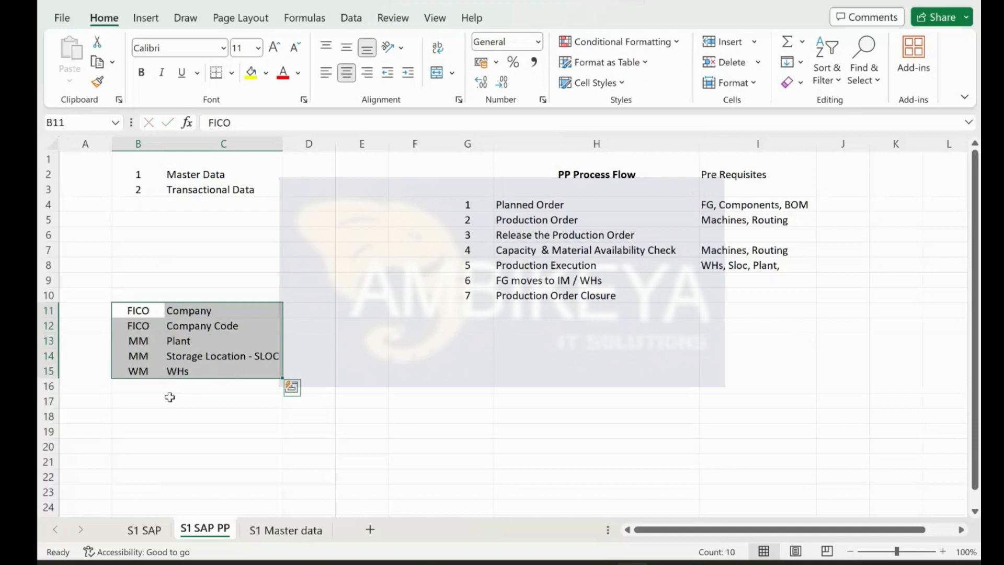
click(150, 401)
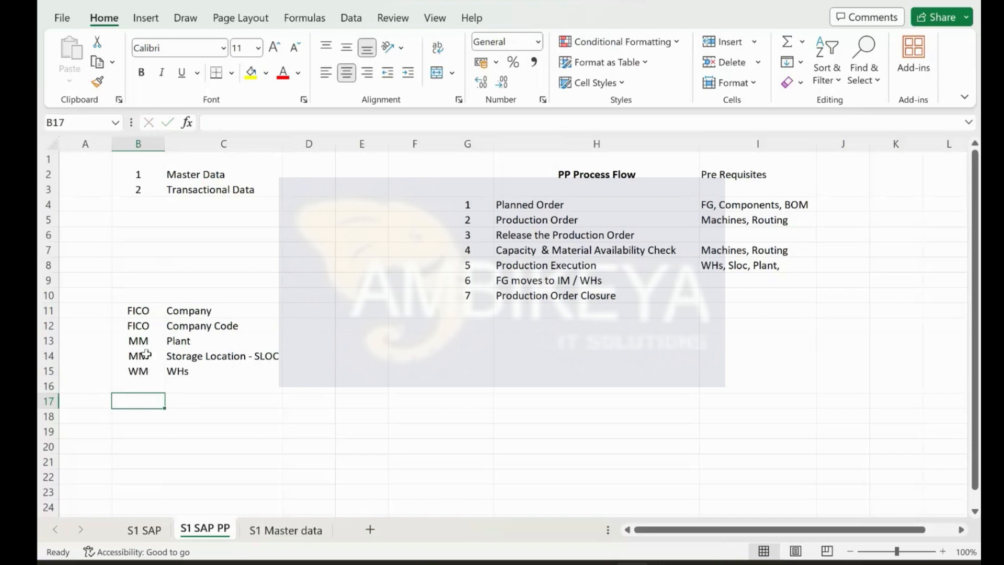
Return to SAP, choose plant 0001 and storage location 0001 from the possible entries, and confirm the organizational levels.
key(ctrl+super+Left)
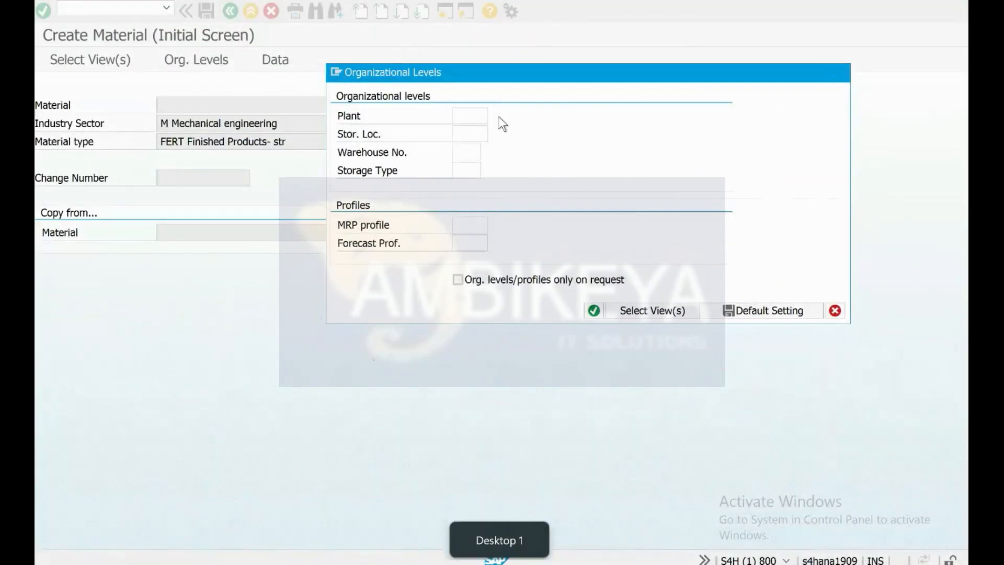
click(495, 115)
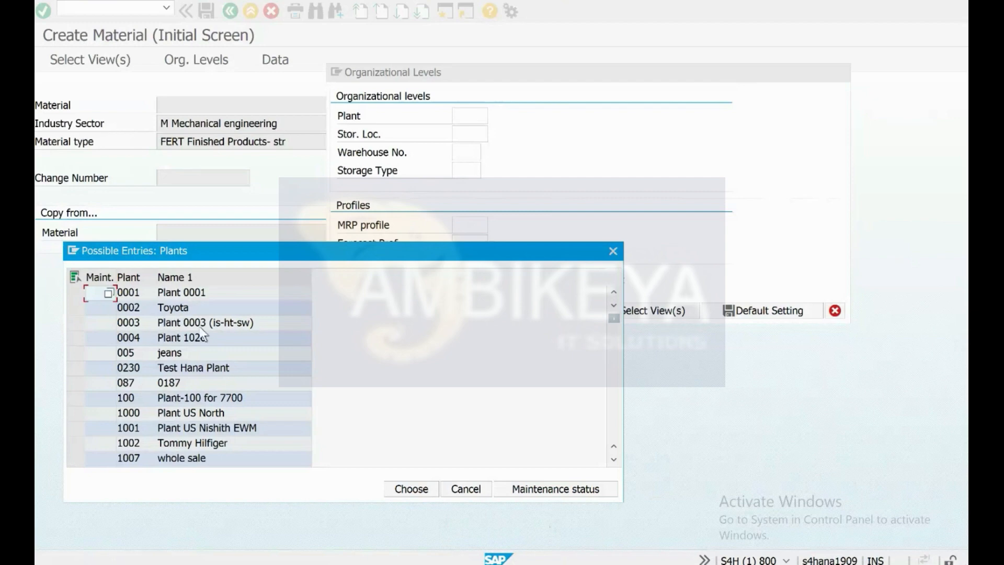
double_click(190, 294)
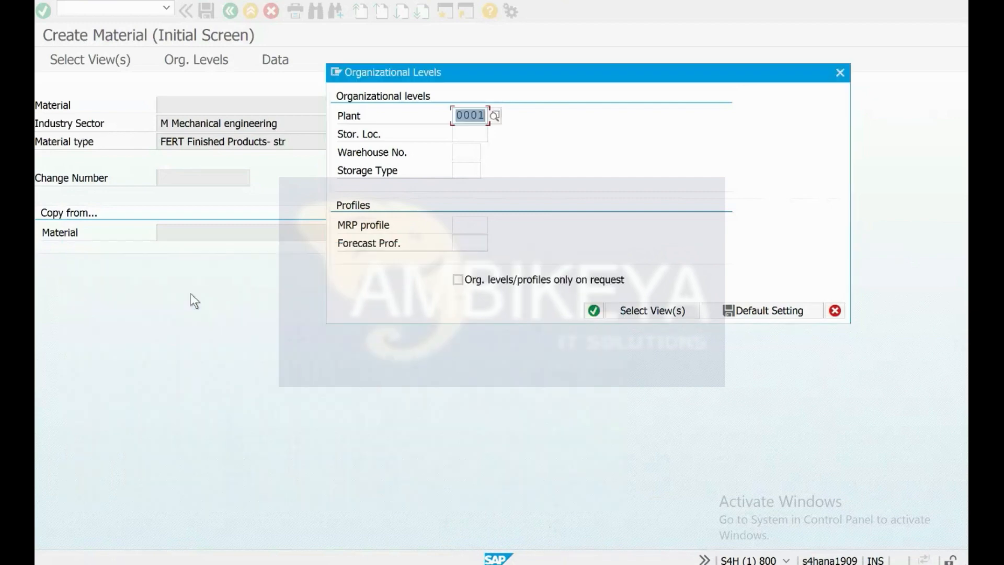
click(481, 134)
key(F4)
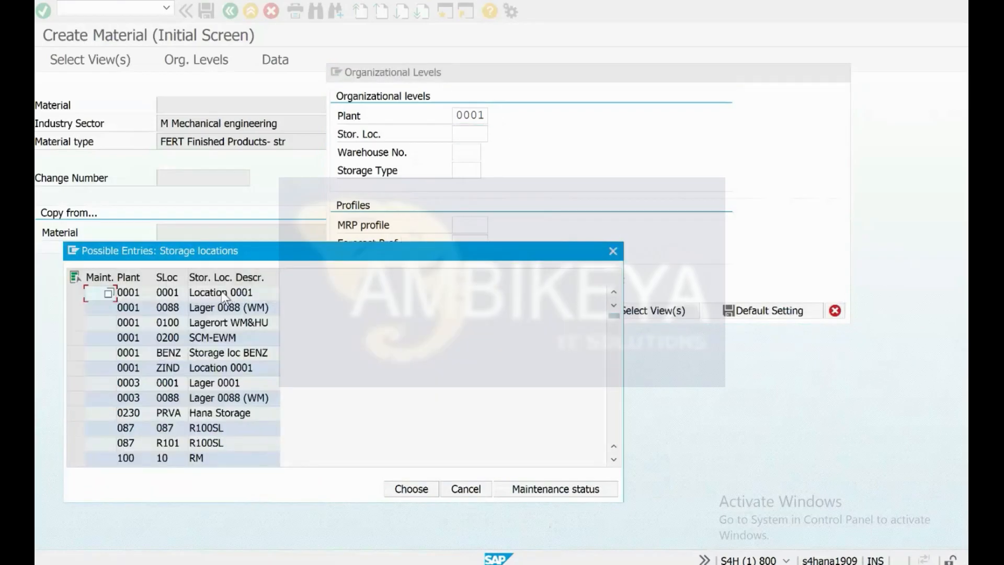
double_click(223, 294)
click(476, 155)
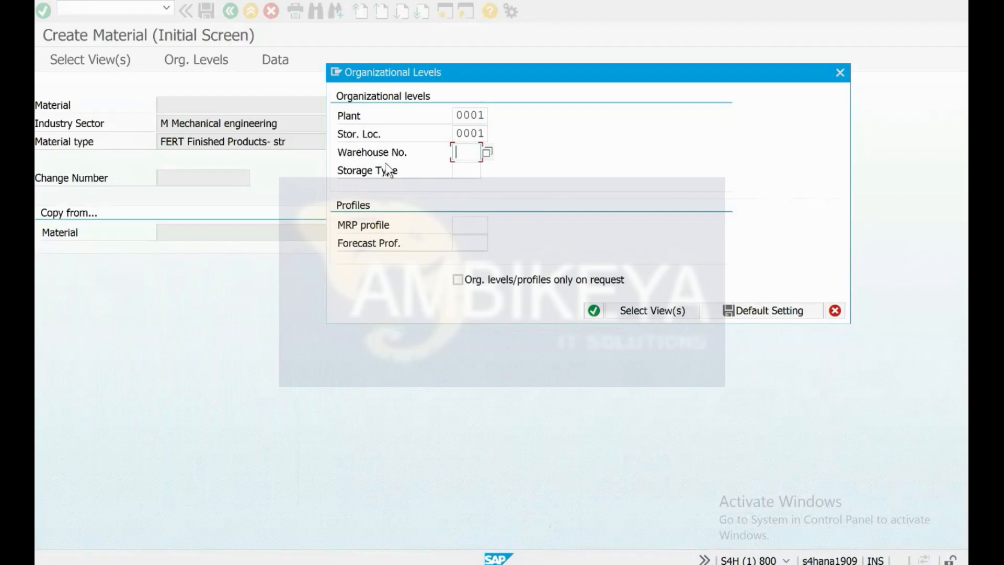
key(Return)
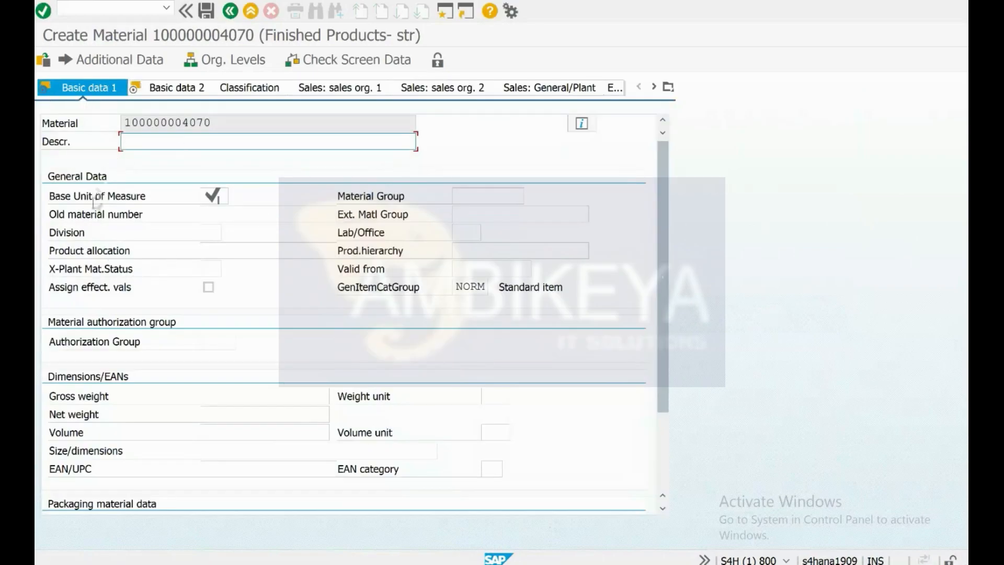
Enter "A4 Paper - 100Nos" as the material description in Basic data 1.
click(215, 197)
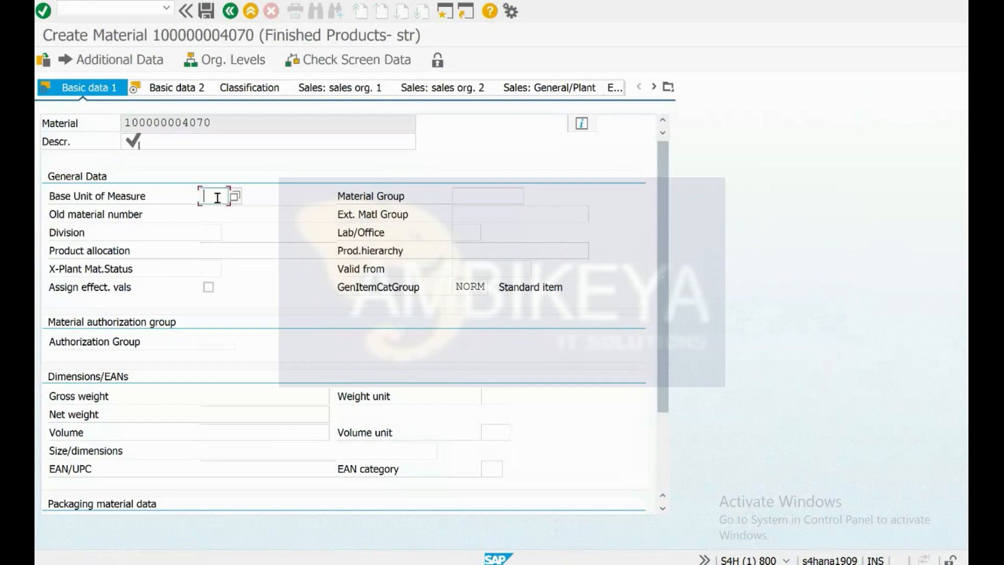
click(156, 140)
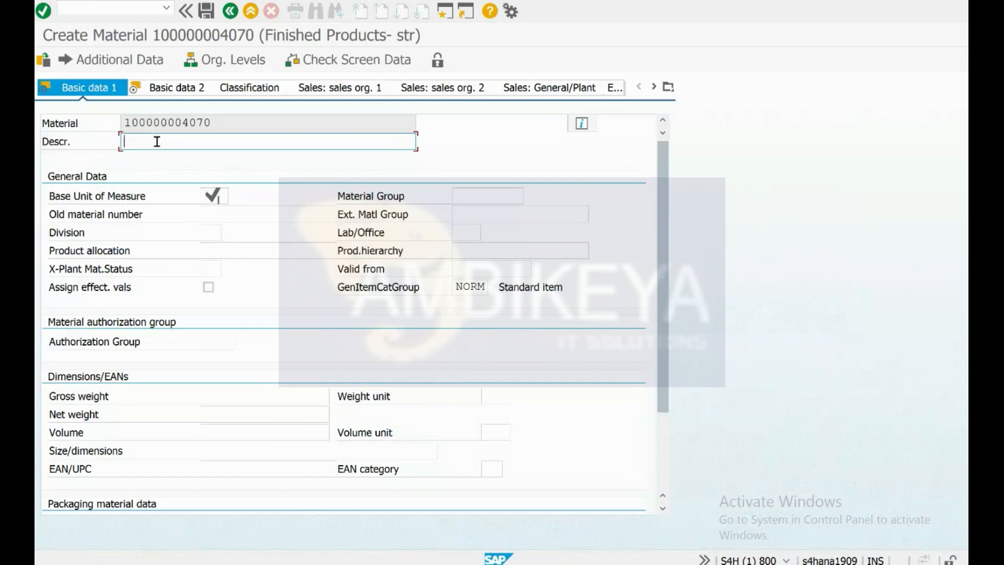
text(Finighed)
key(BackSpace)
key(BackSpace)
key(BackSpace)
key(BackSpace)
key(BackSpace)
key(BackSpace)
key(BackSpace)
key(BackSpace)
key(BackSpace)
text(A4 )
text(P)
text(ape)
text(r - 100)
text(Ni)
key(BackSpace)
text(os)
Set the base unit of measure to PC and look through the list of available measurement units.
click(220, 195)
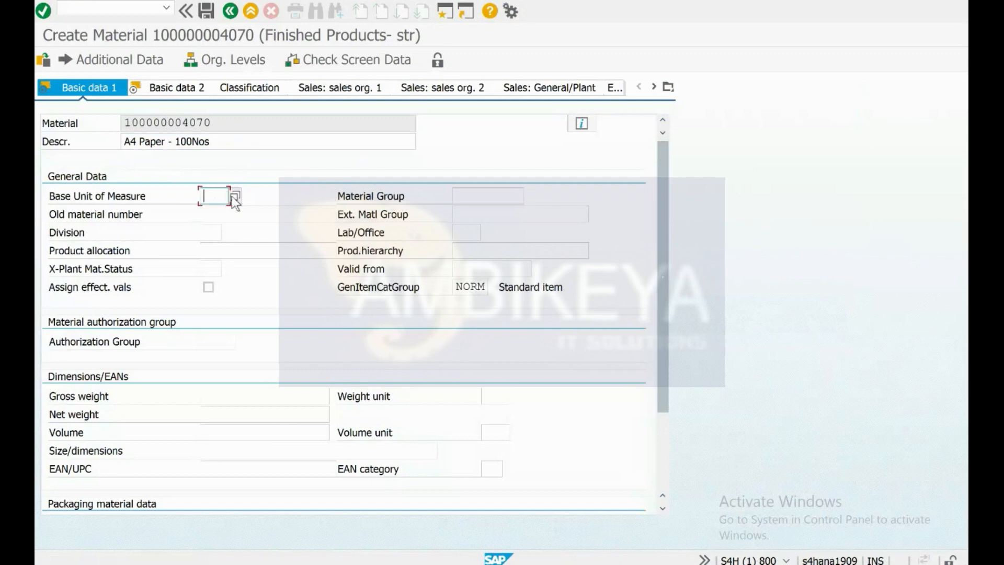
text(PC)
click(234, 197)
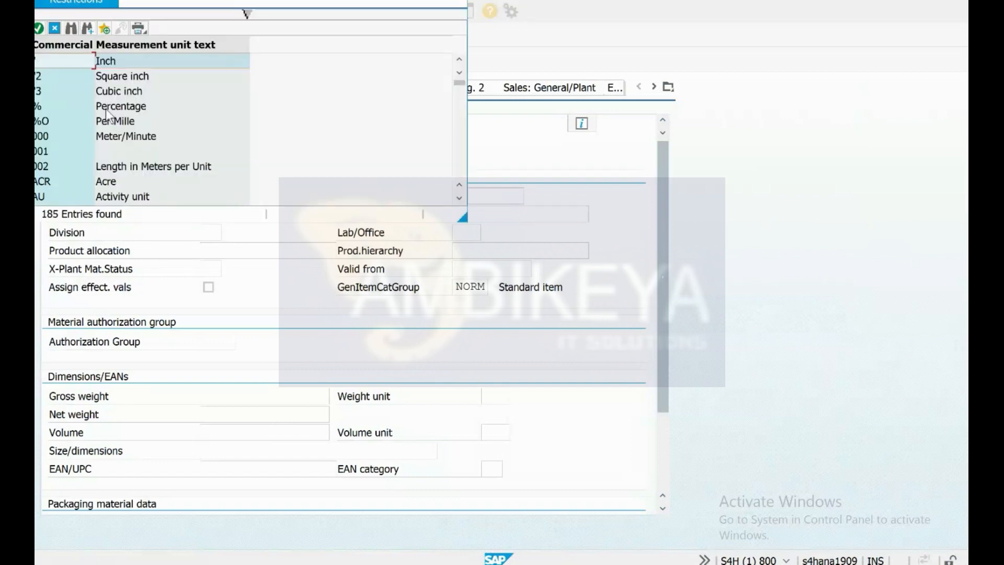
scroll(107, 113, down, 10)
scroll(107, 112, down, 12)
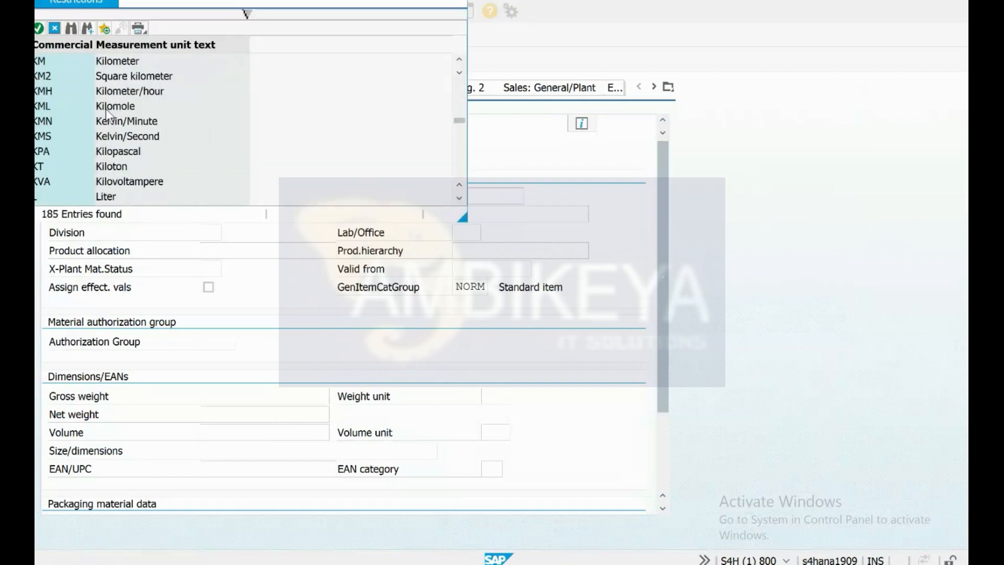
key(Escape)
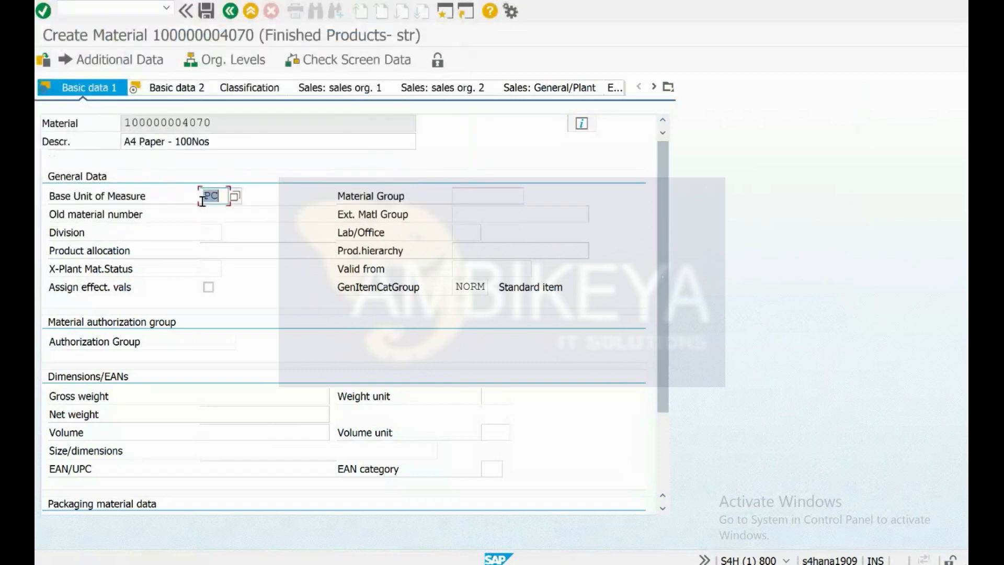
Review the fields of Basic data 1, including base unit of measure, material group, lab/office, dimensions and packaging data.
click(471, 192)
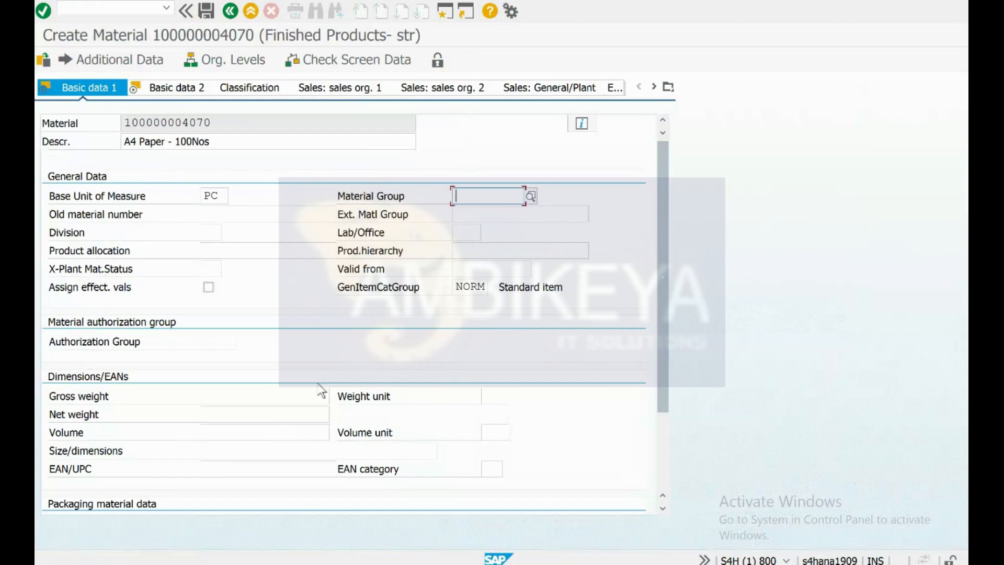
click(215, 195)
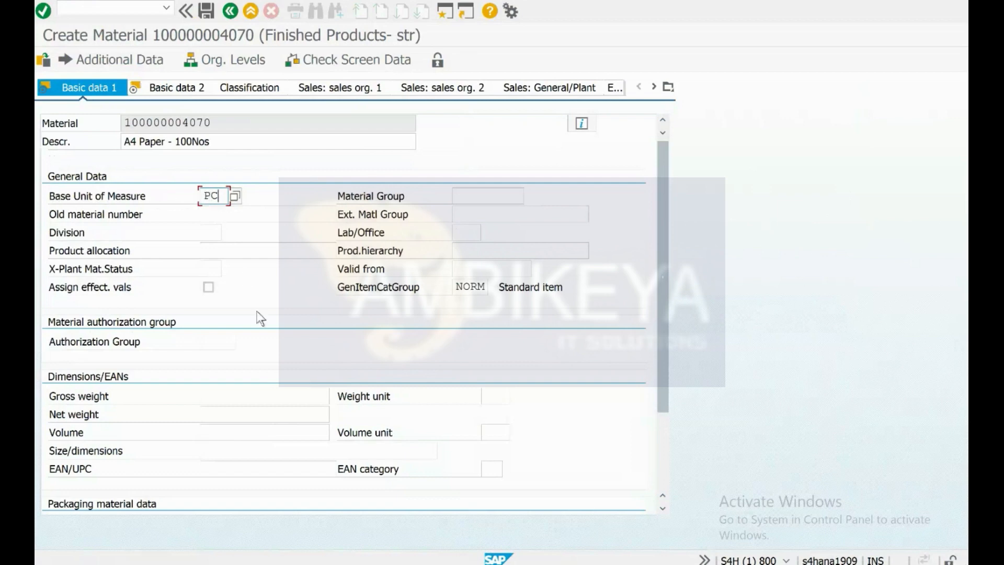
scroll(260, 317, down, 1)
scroll(259, 314, down, 5)
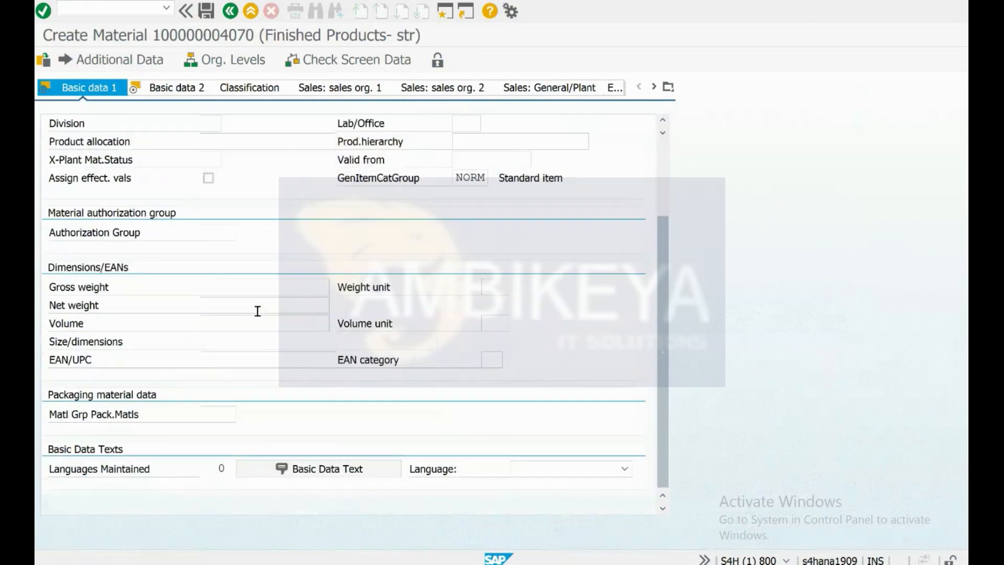
scroll(257, 312, up, 6)
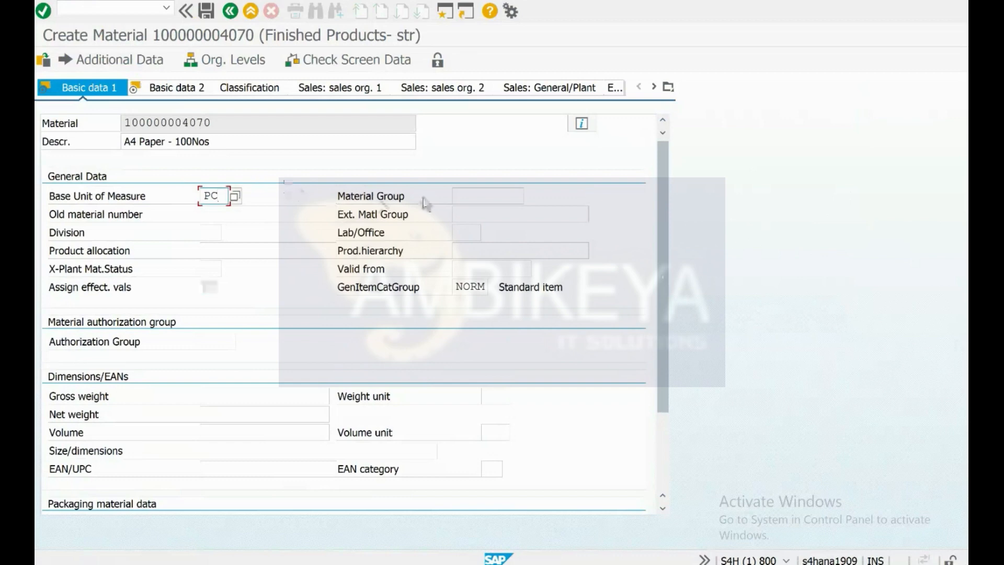
click(479, 194)
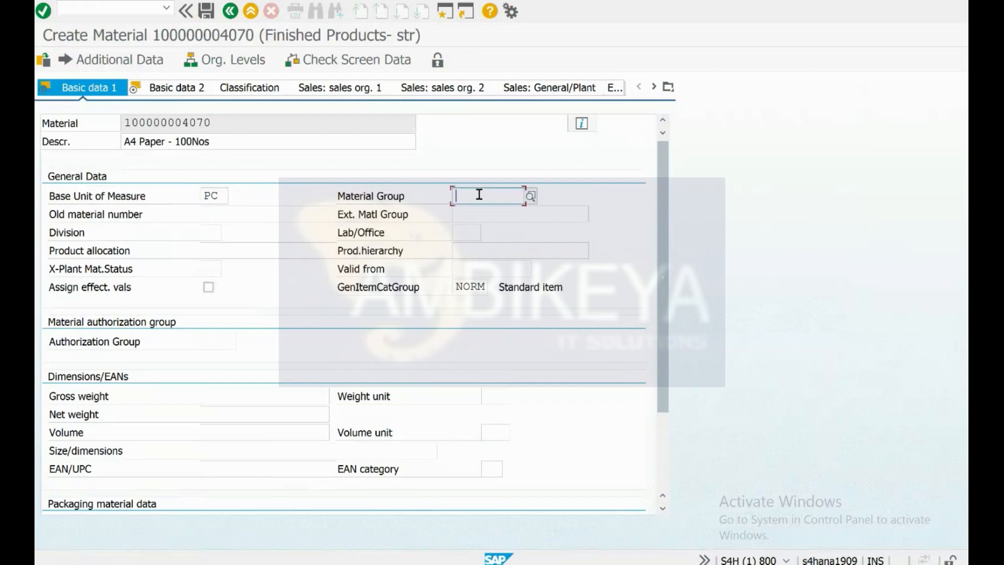
click(474, 231)
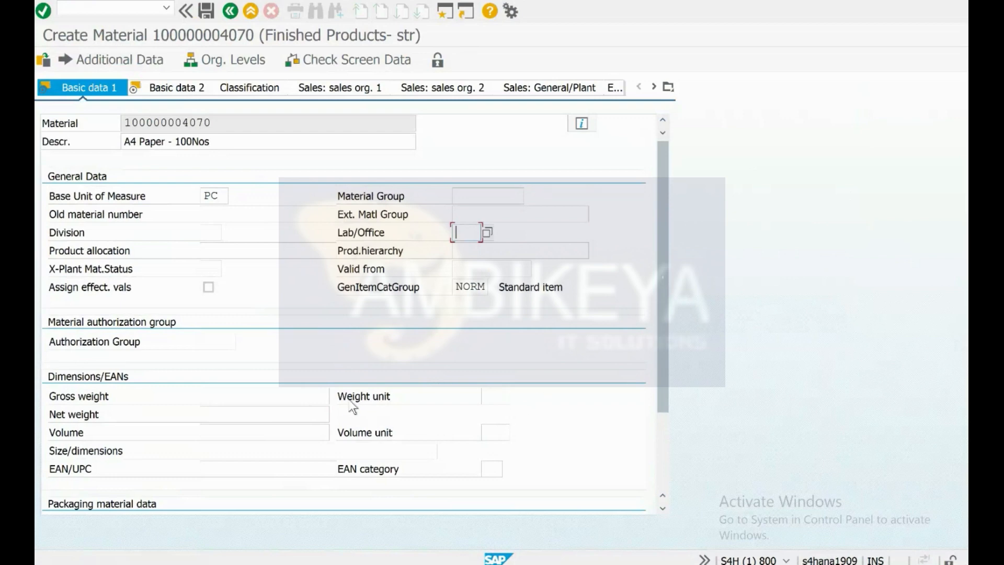
scroll(258, 392, down, 2)
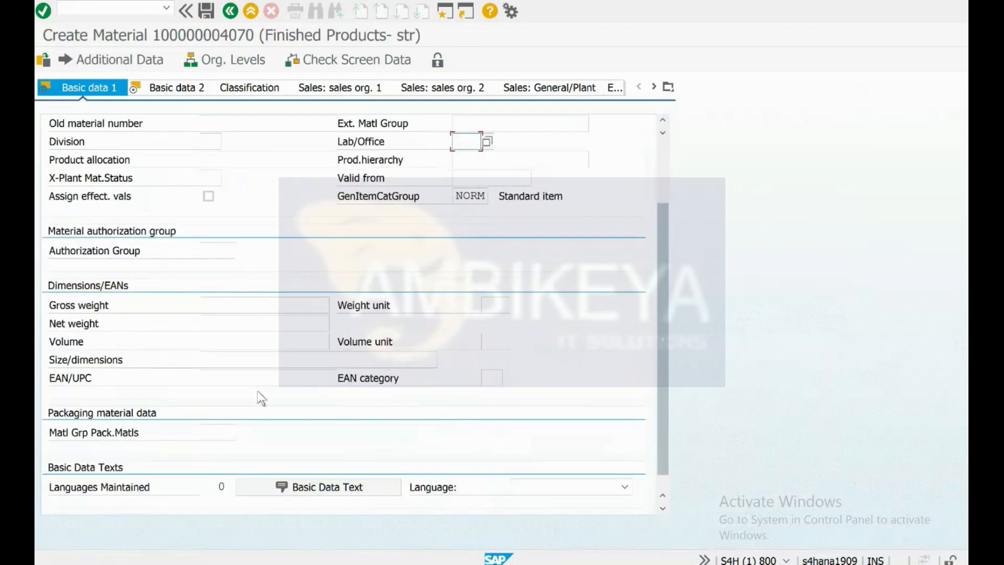
scroll(258, 392, up, 2)
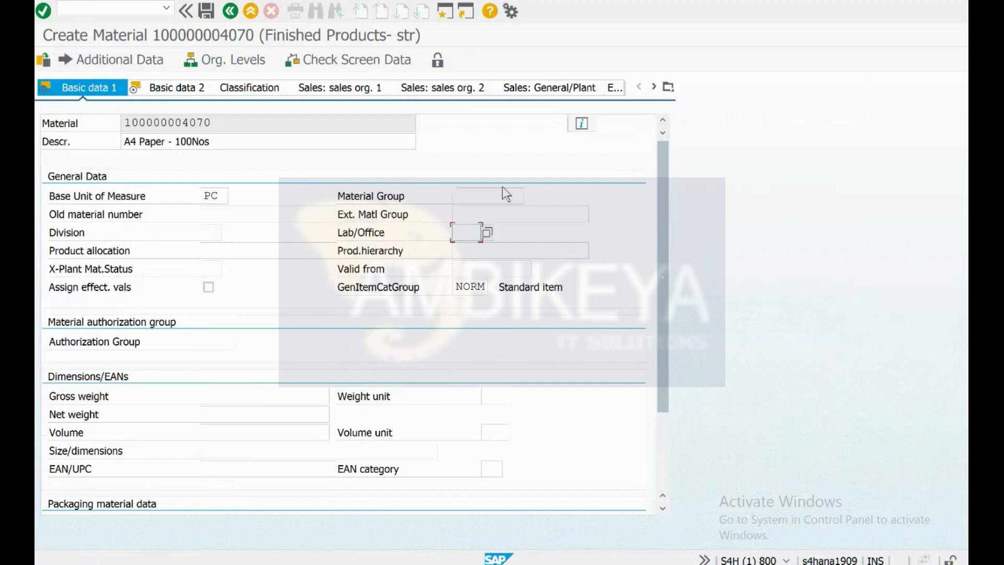
click(207, 195)
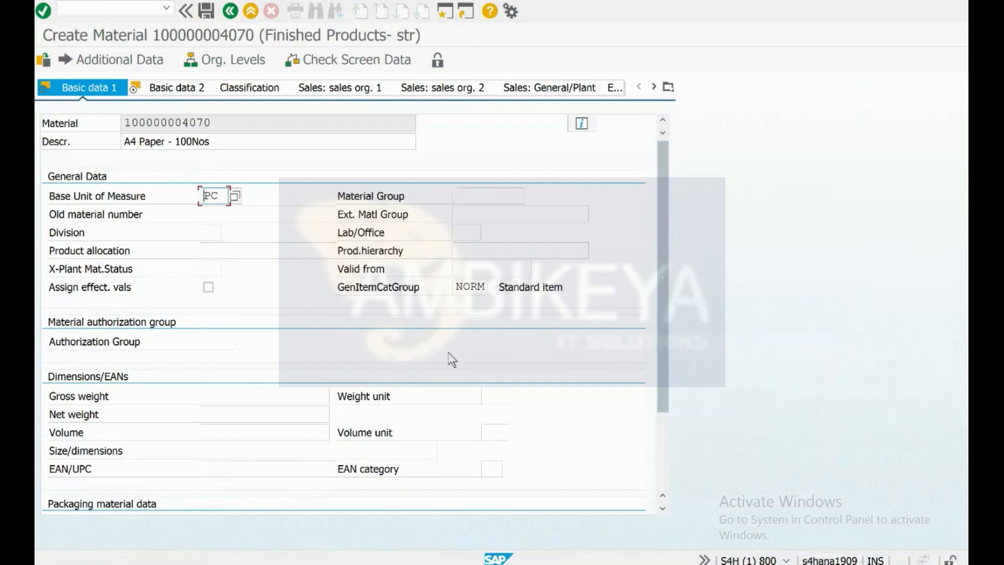
Switch to Excel and enter 1 in G14 and "MM - BD1, BD2, Purchansing View" in H14 of the S1 SAP PP sheet.
key(ctrl+super+Right)
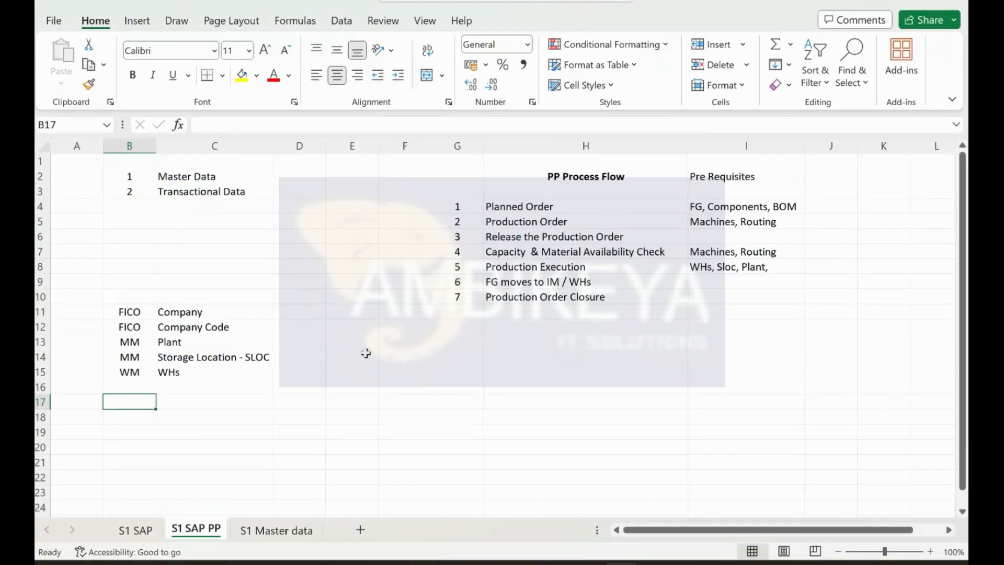
click(448, 354)
text(1)
key(Tab)
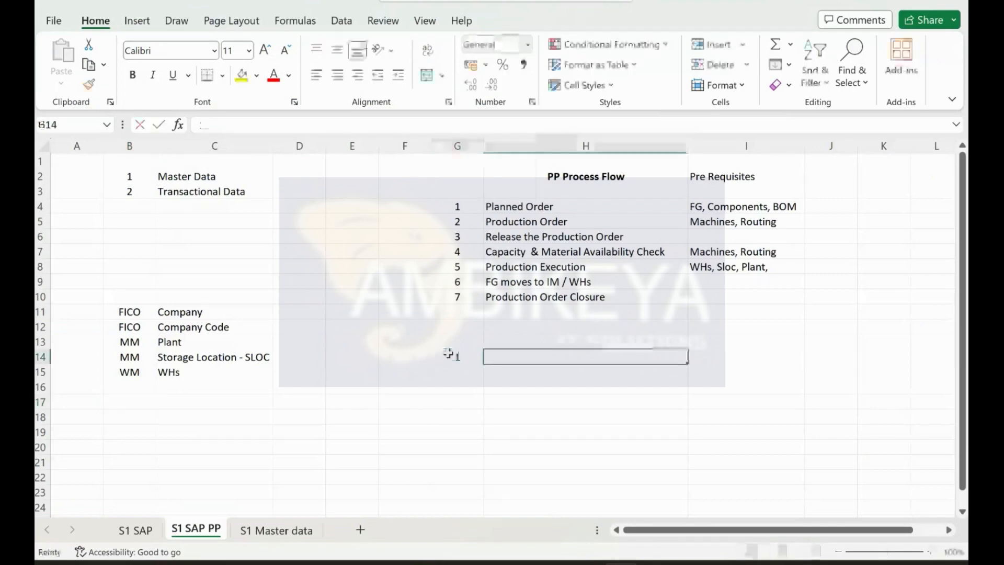
text(MM - BD1)
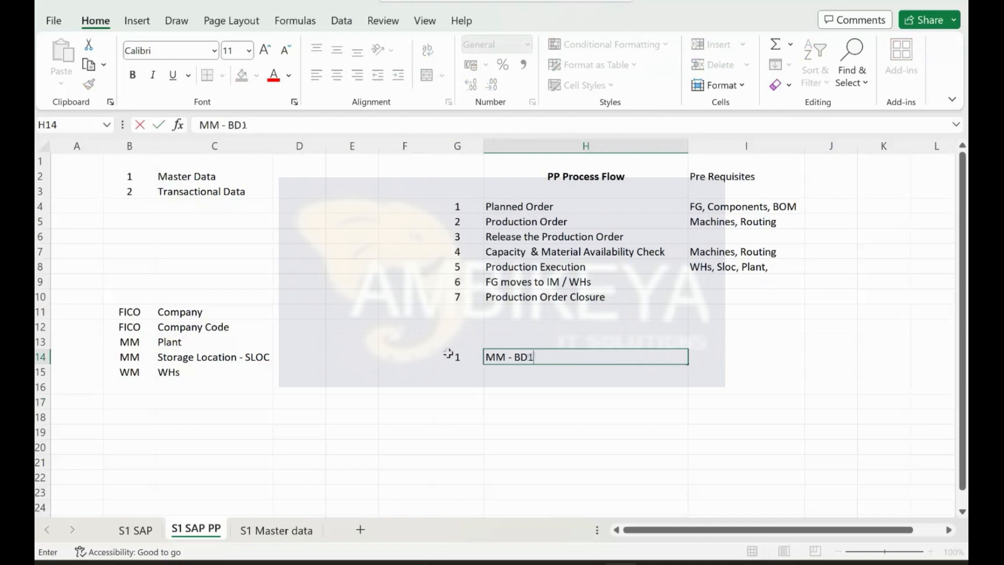
text(, BD2, Purchansing View,)
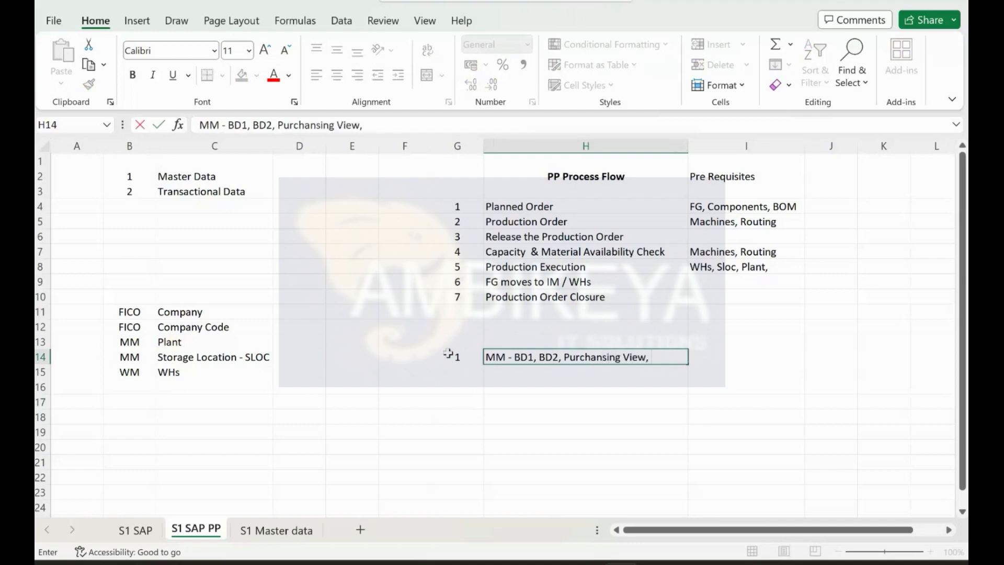
key(Return)
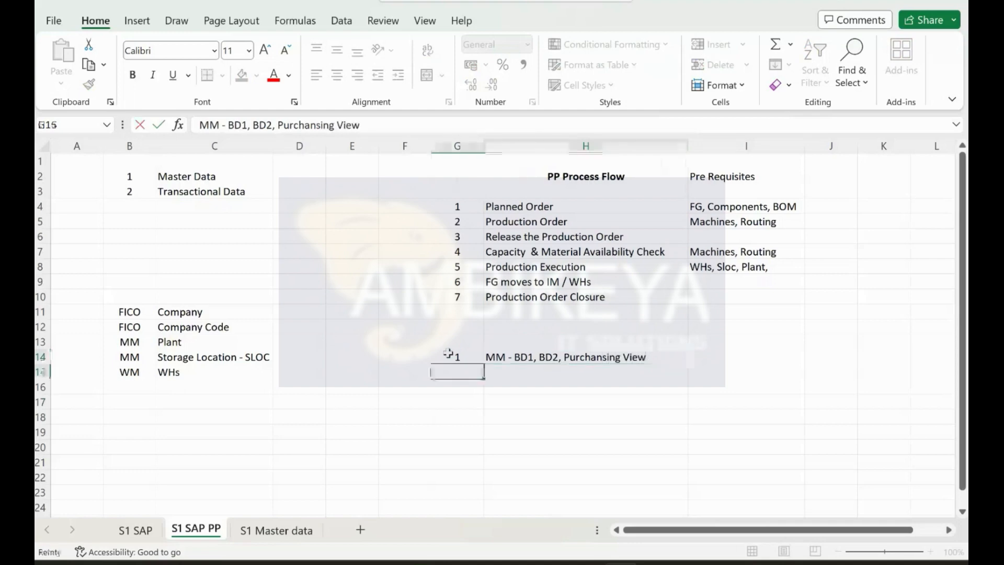
Enter "FICO - Cost Center, Price, Valuation Class" in H15, under the MM views entry.
text(FICO)
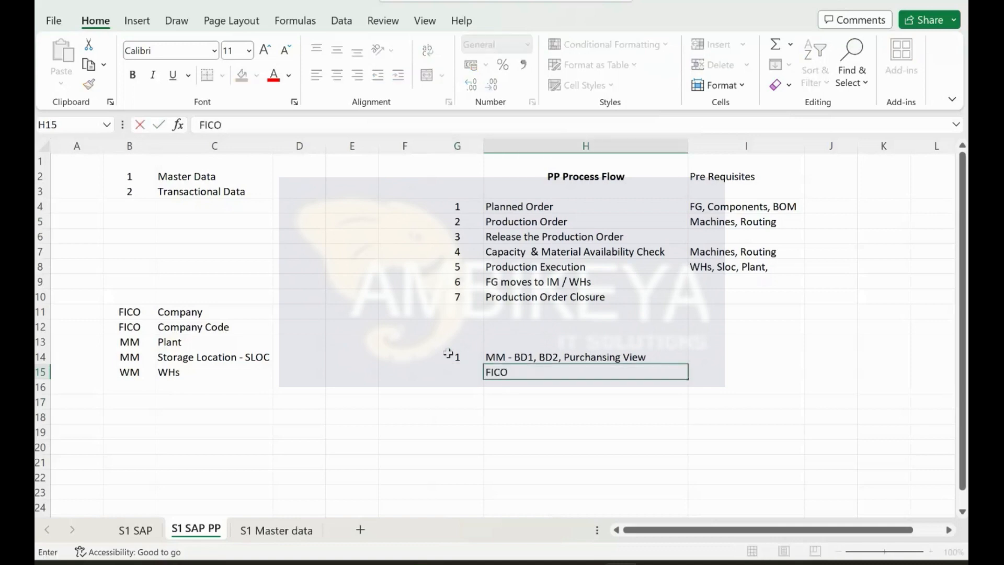
key(BackSpace)
key(BackSpace)
key(BackSpace)
key(BackSpace)
text(FICO - Cost Center,)
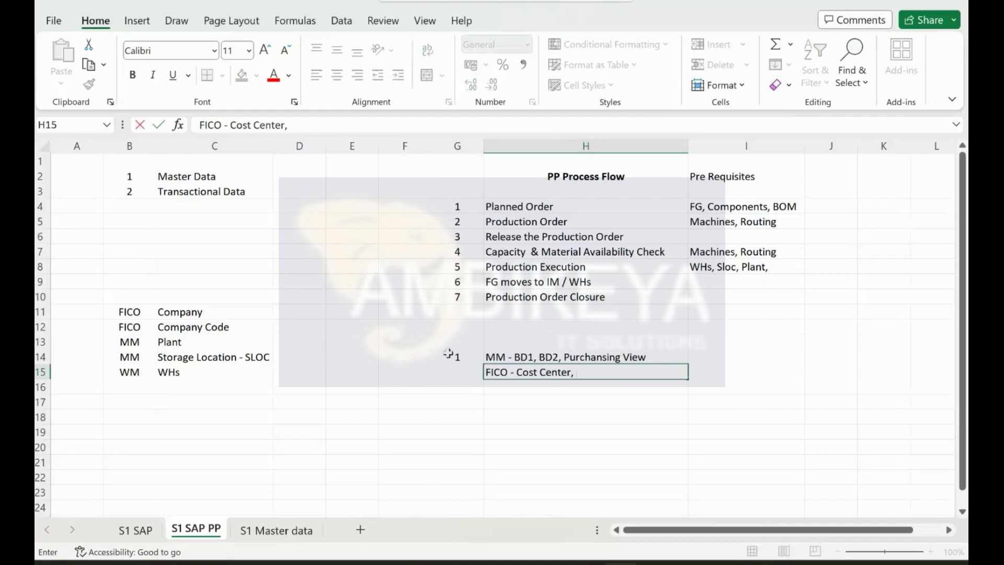
text( Starn)
key(BackSpace)
key(BackSpace)
key(BackSpace)
key(BackSpace)
key(BackSpace)
text(Price )
text(C)
key(BackSpace)
text(Valuation Class)
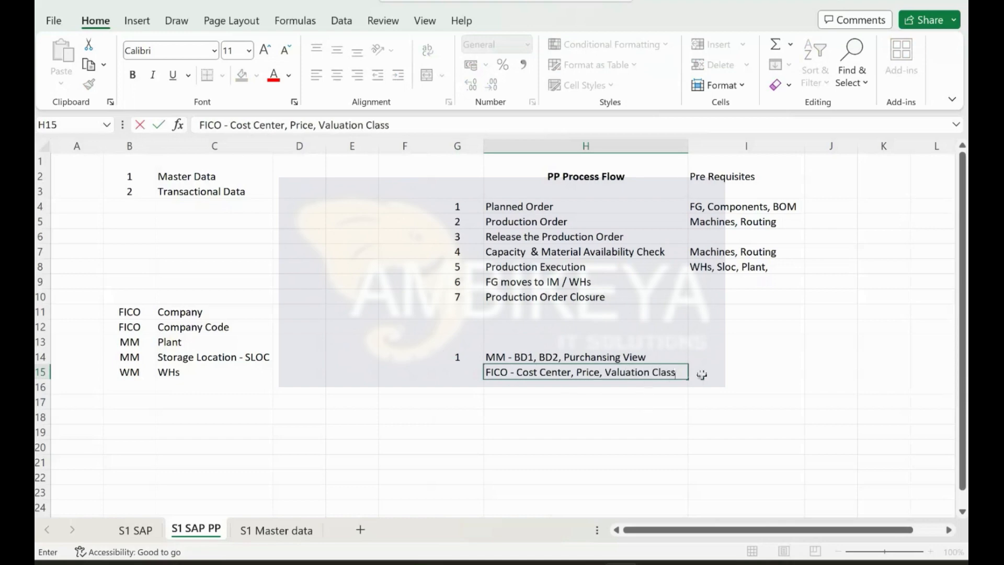
drag(580, 373, 518, 373)
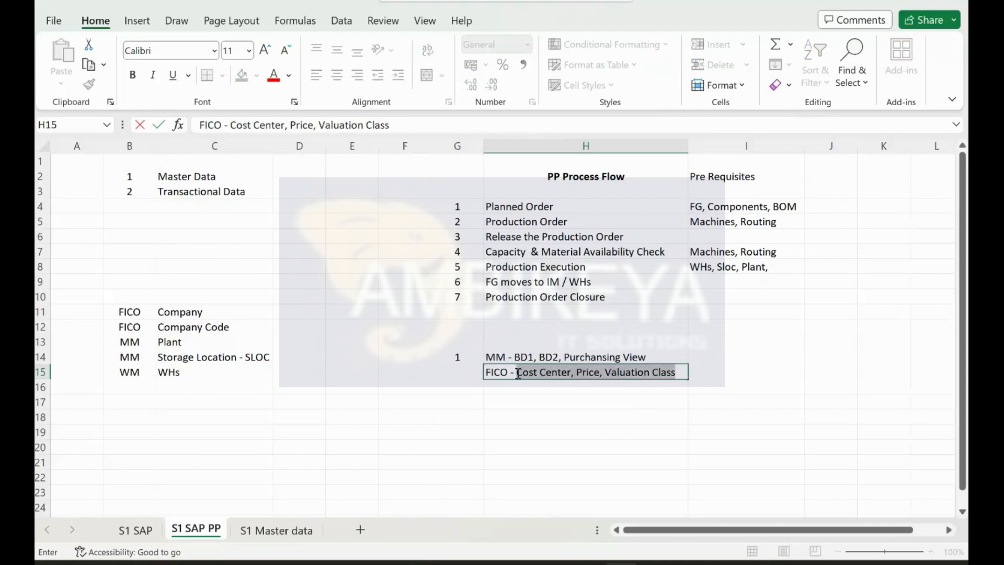
click(505, 386)
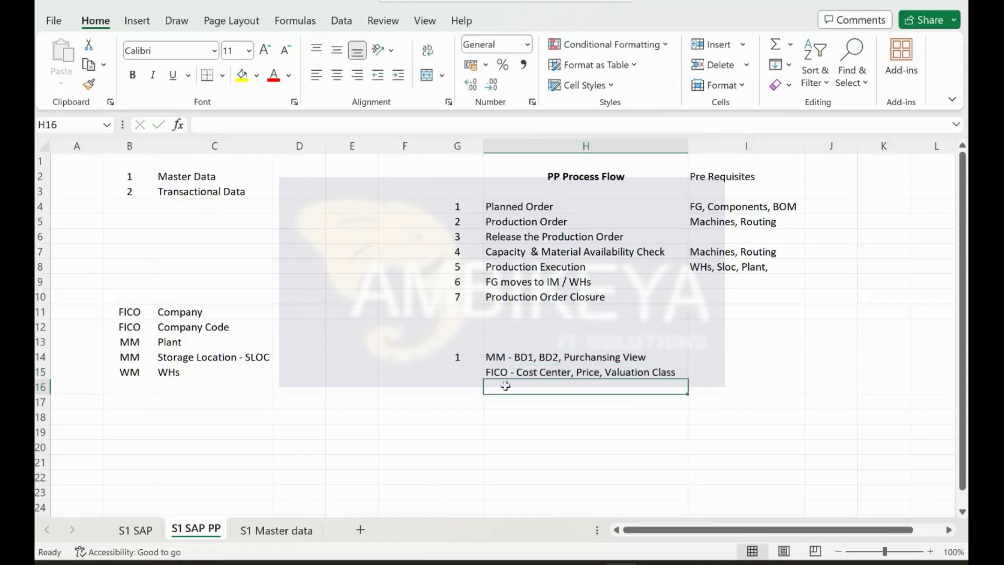
Enter 2 in G17 and "PP - MRP1, 2, 3, 4 , WS" in H17.
click(459, 406)
text(2)
key(Tab)
text(PP - MMPR)
key(BackSpace)
key(BackSpace)
key(BackSpace)
text(RP1, 2,)
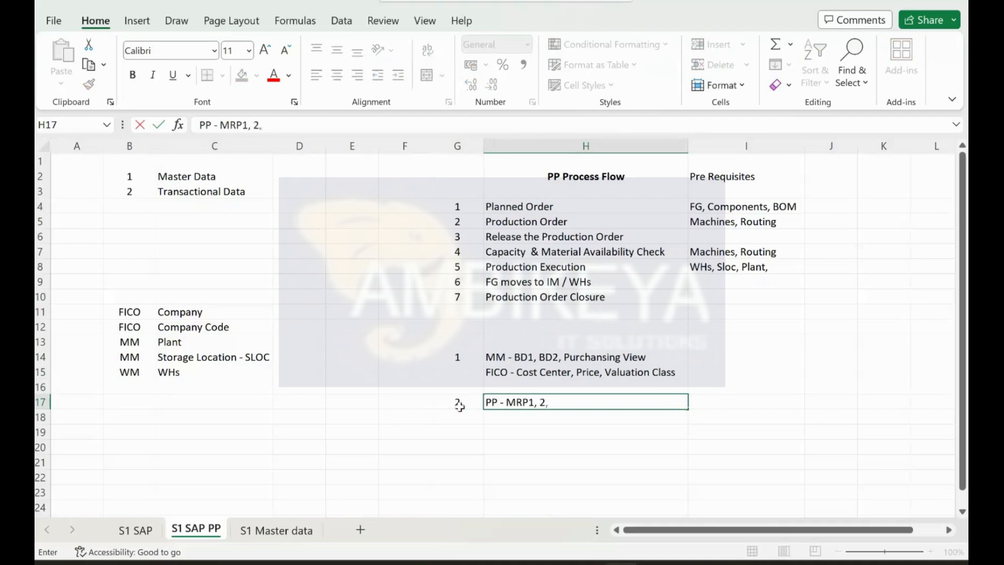
text( 3, 4 , WS)
key(Return)
key(Return)
Enter 3 in G19 and "APO - Advance Planning" in H19.
text(#)
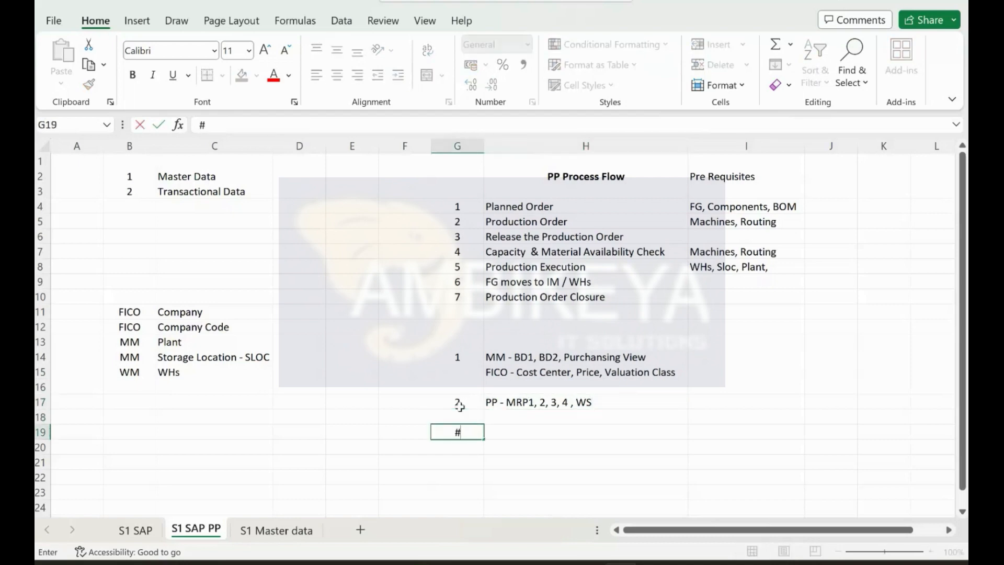
key(BackSpace)
text(3)
key(Tab)
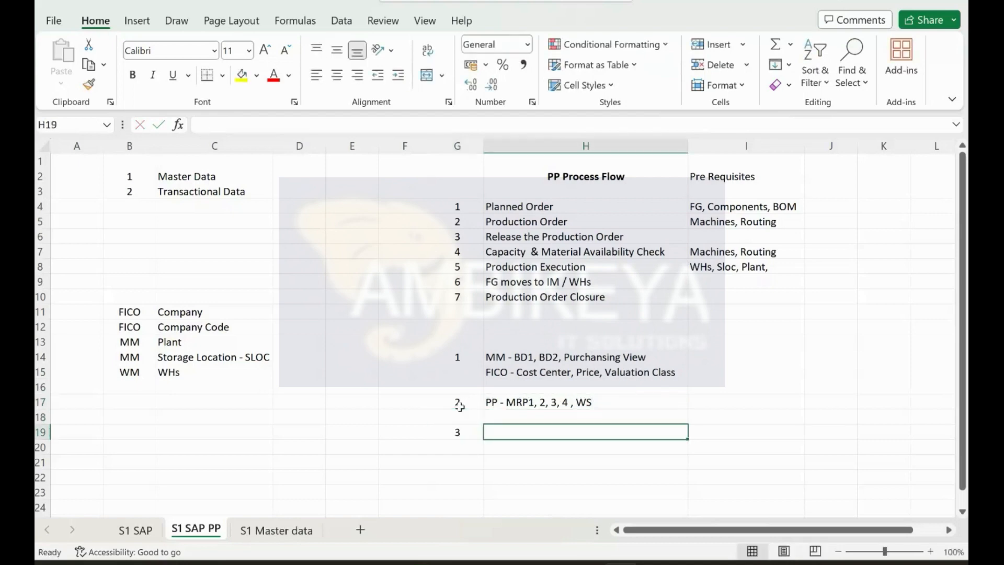
text(APO - Advance)
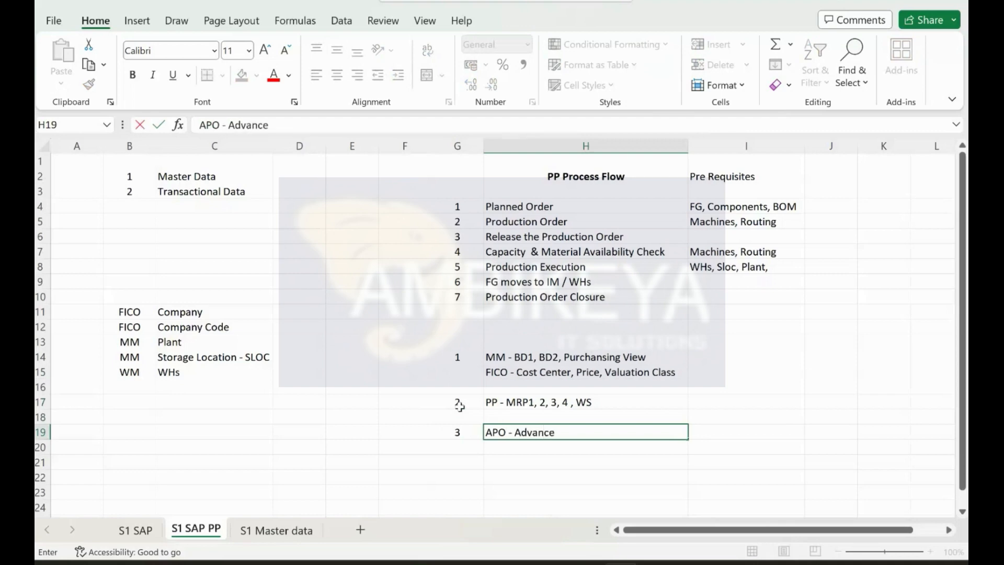
text( Planning)
key(Return)
key(Return)
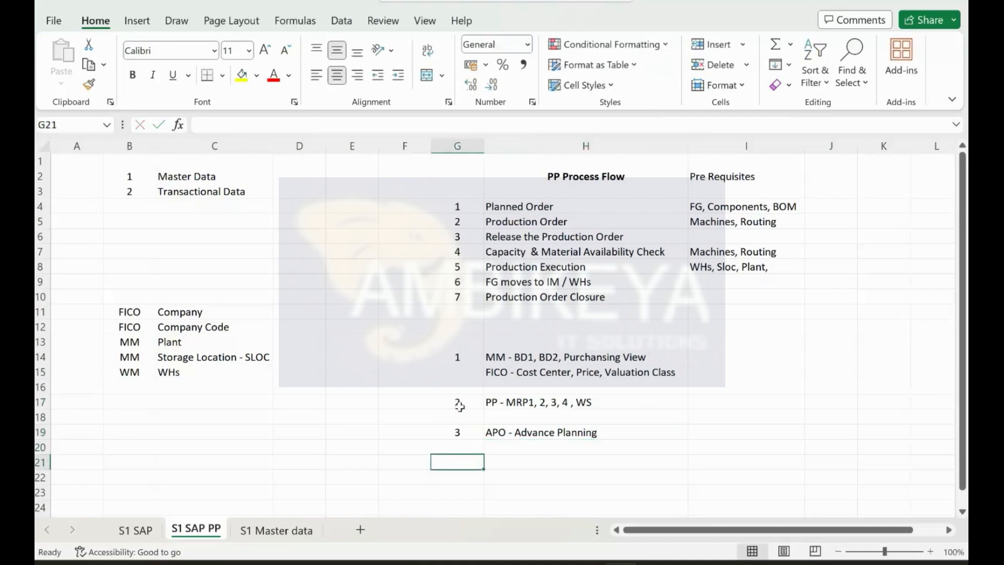
Enter 4 in G21 and start the entry in H21 with "WM -".
text(=4)
key(Tab)
text(WM)
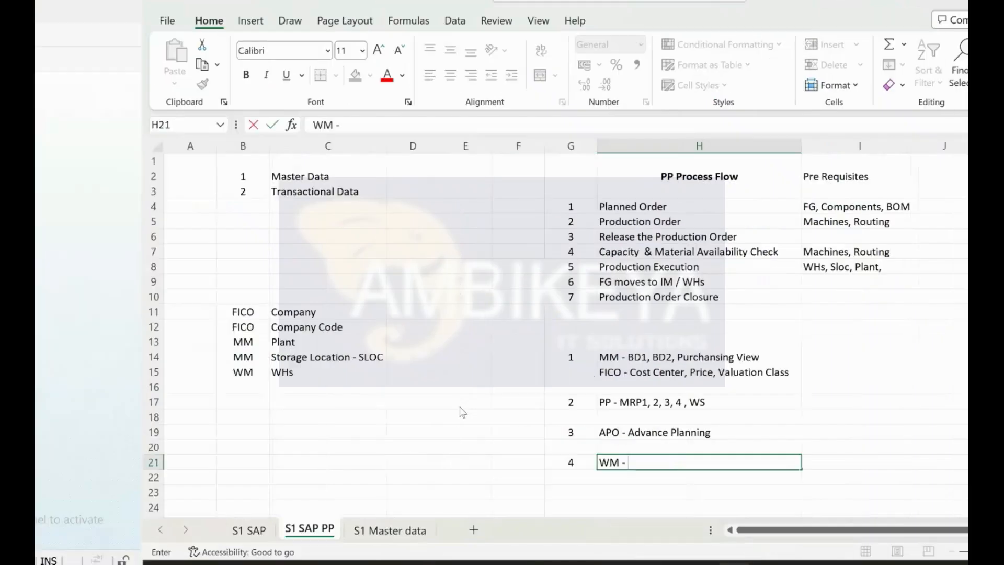
Switch to SAP and check the list of material master views for the warehouse management views.
key(ctrl+super+Left)
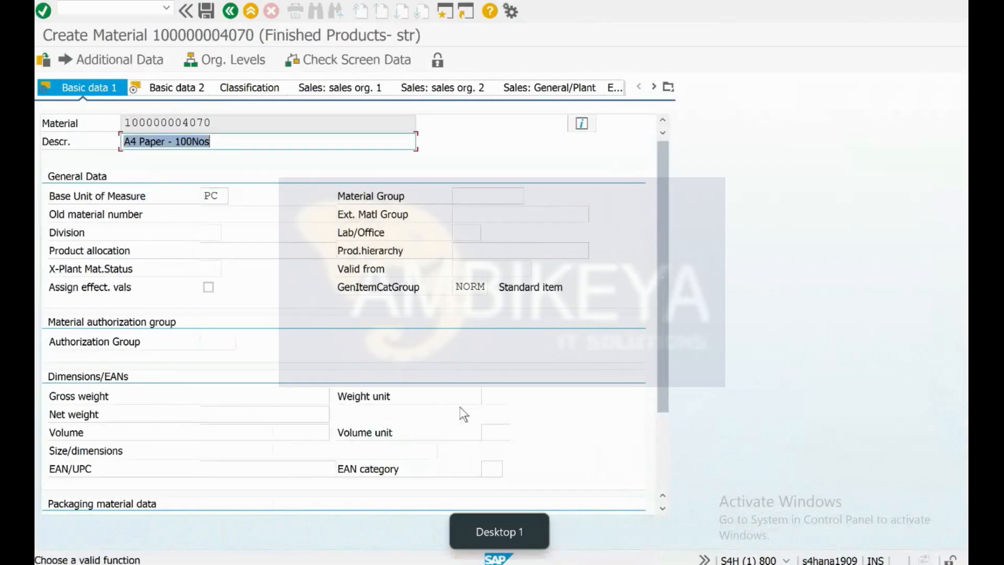
click(669, 89)
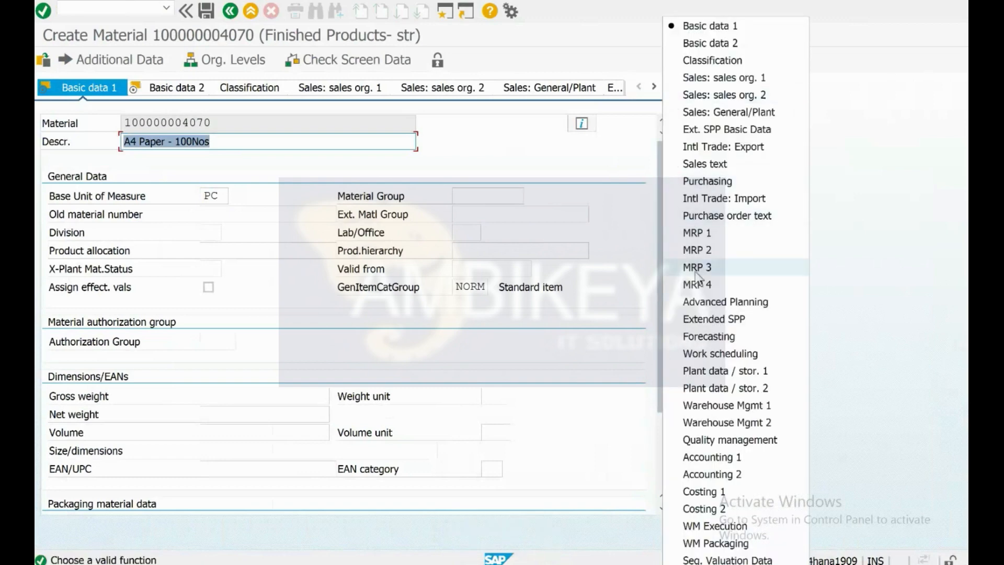
click(754, 409)
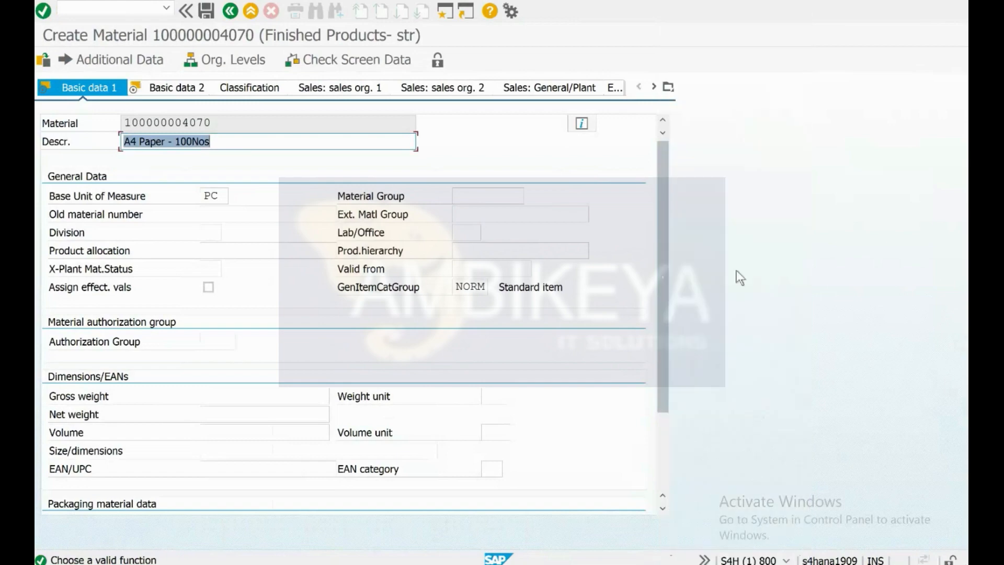
Return to Excel and complete the H21 entry as "WM - WM 1, 2".
key(ctrl+super+Right)
text(WM 1 ,)
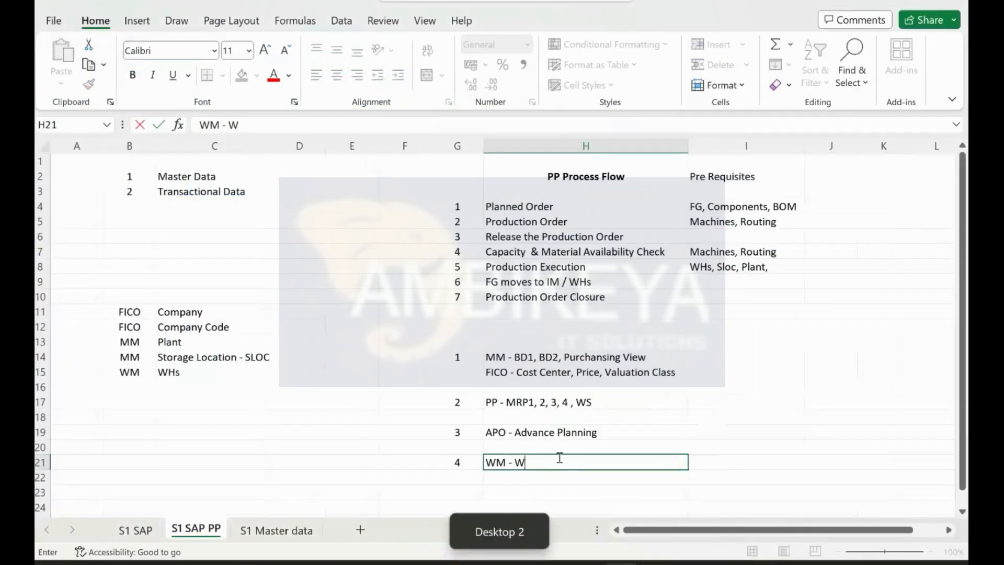
key(BackSpace)
key(BackSpace)
text(, 2)
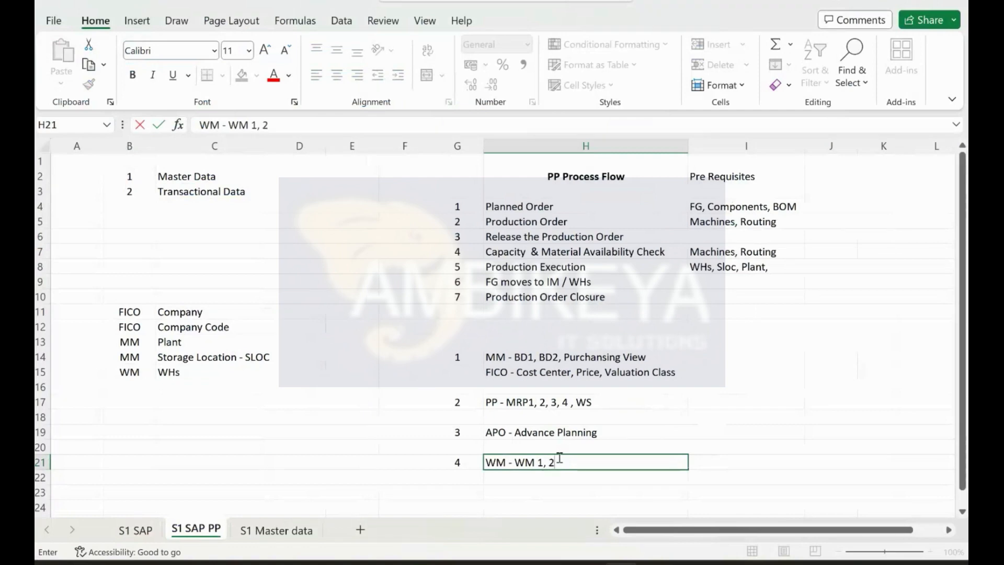
key(Return)
key(Return)
Enter 5 in G23 and "QM - QM" in H23.
text(5)
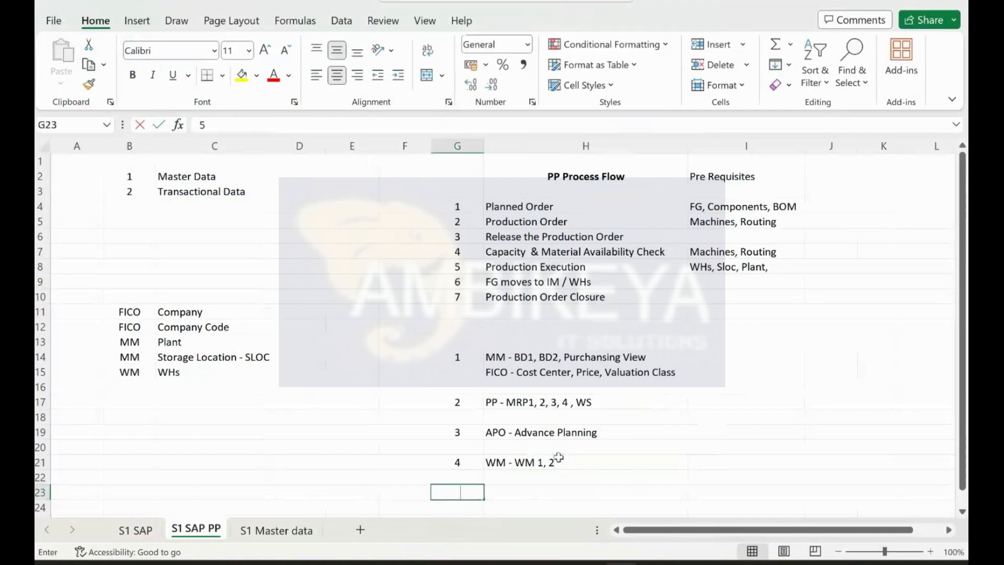
key(Tab)
text(Q)
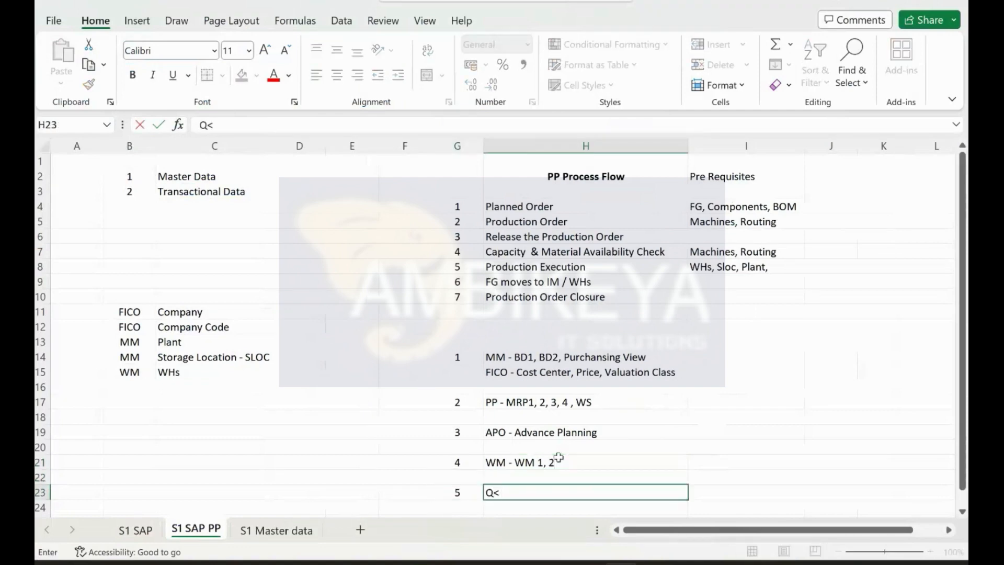
text(M - QM)
key(Return)
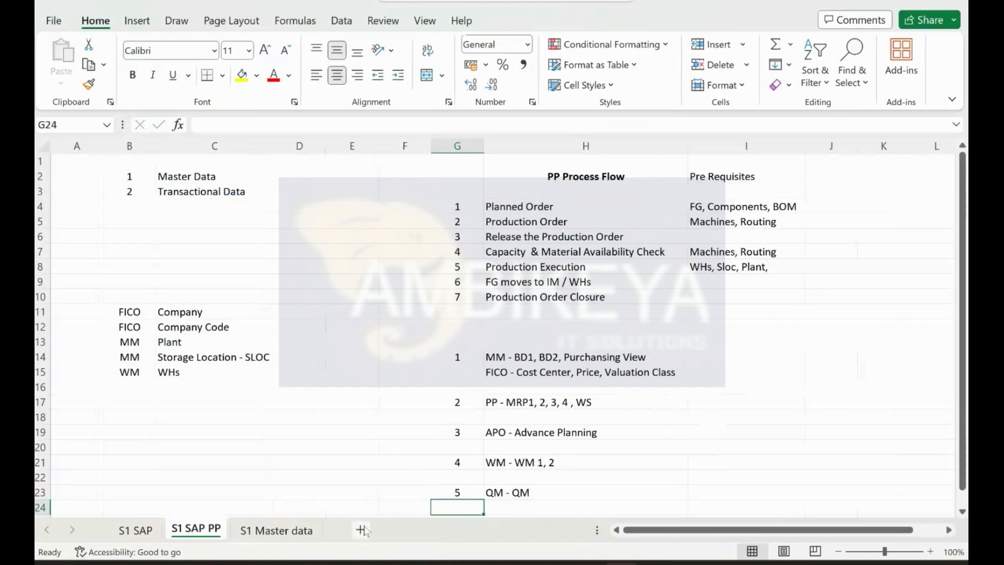
Look at the S1 Master data sheet and return to the PP views entry in H17 of S1 SAP PP.
click(282, 531)
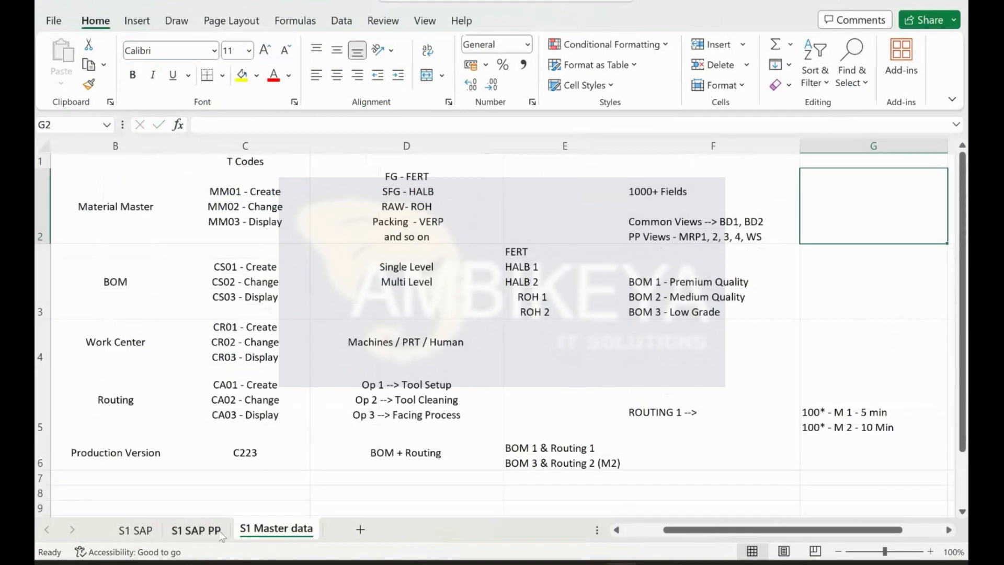
click(196, 529)
click(600, 399)
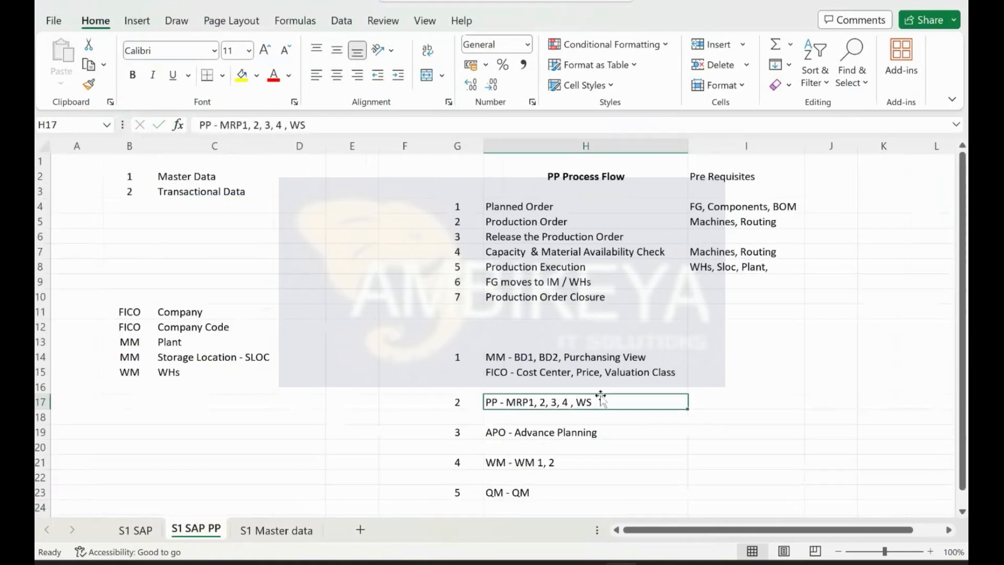
Enter "SAP DM Cockpit" in B18 and widen column B to fit the text.
click(130, 419)
text(SAP)
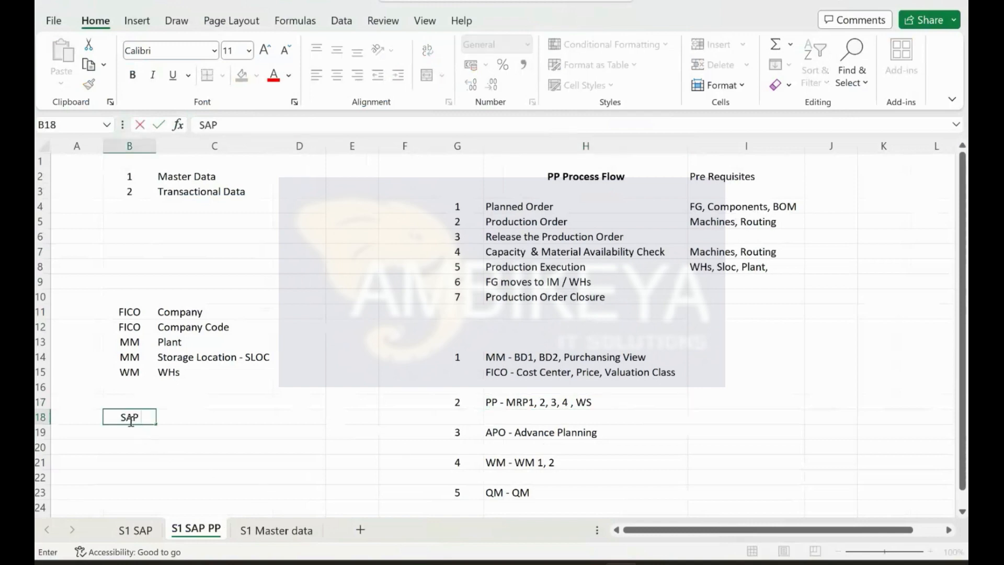
text( DM Cockpit)
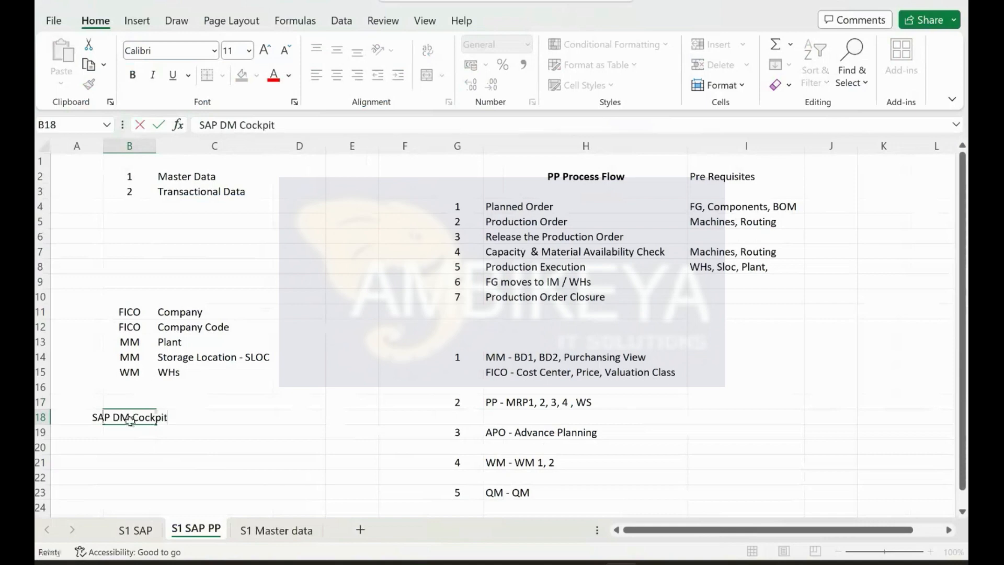
key(Return)
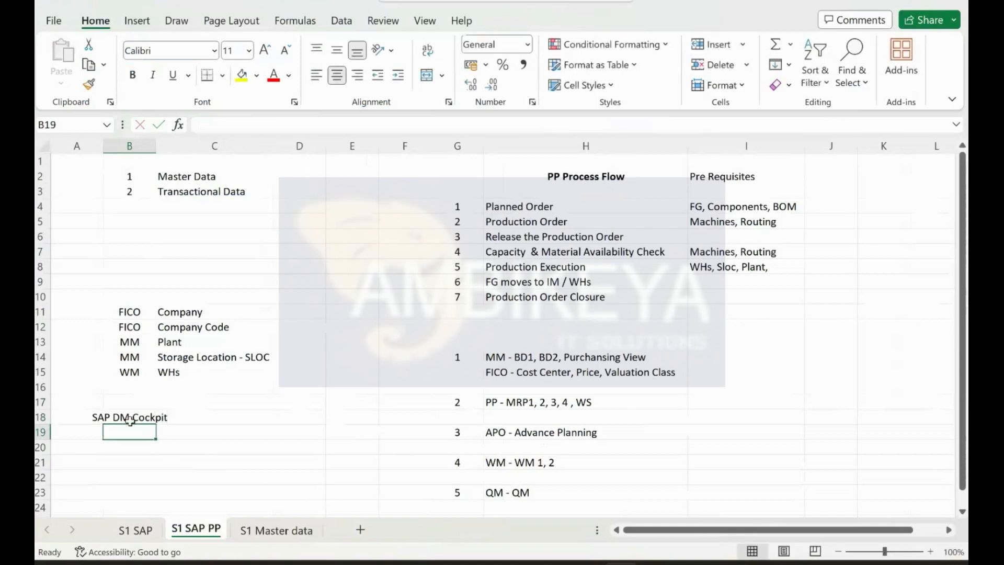
drag(155, 146, 191, 146)
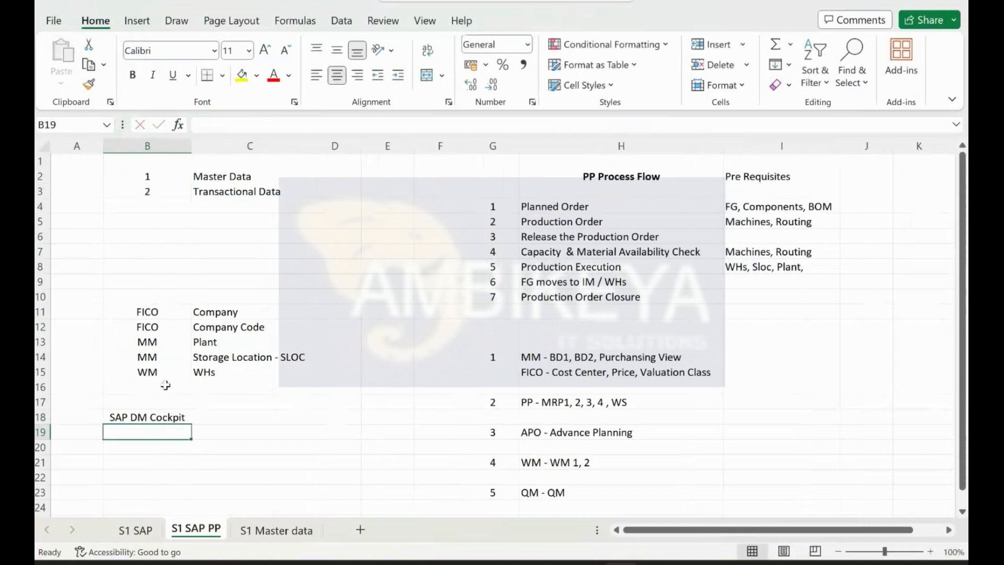
click(145, 419)
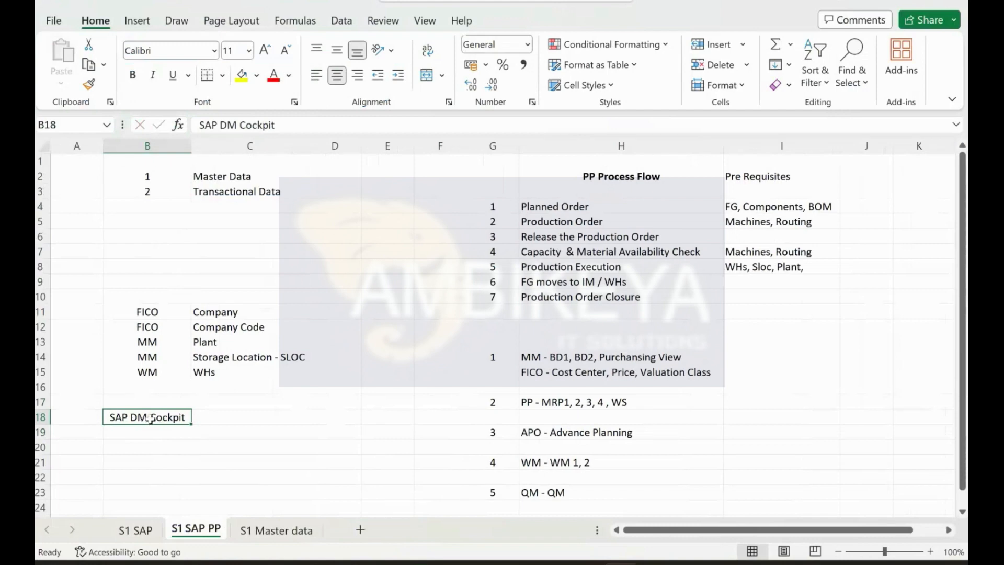
click(207, 416)
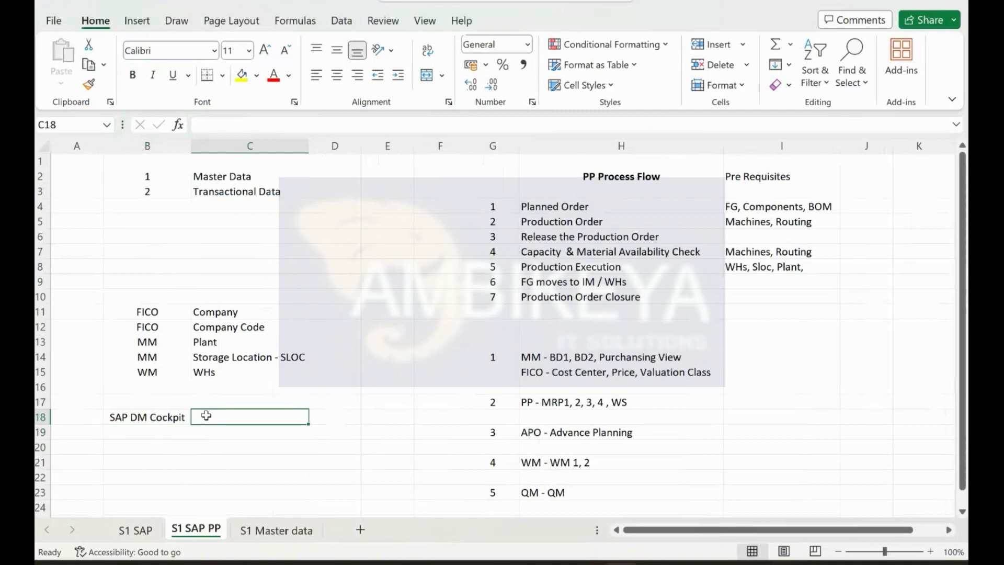
click(172, 417)
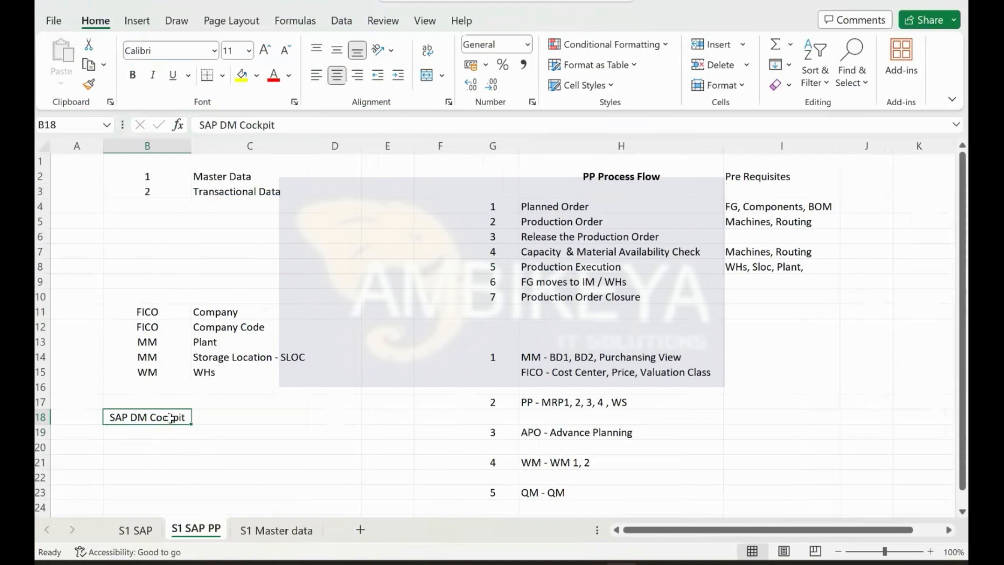
Add a new sheet and enter the headers "Material No", "Desxription", "UoM" and "MRP Type" in A1 to D1.
click(360, 530)
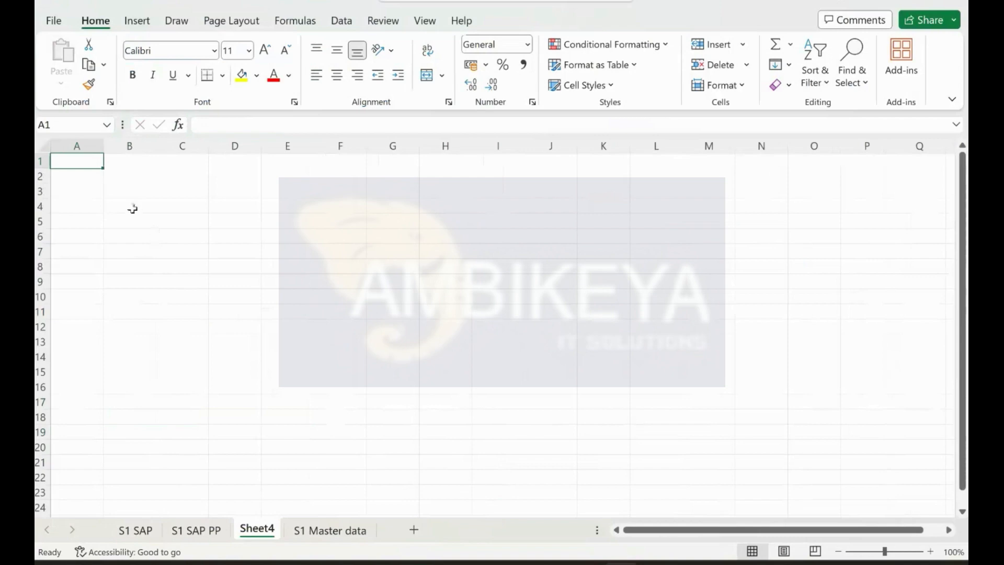
text(Material No)
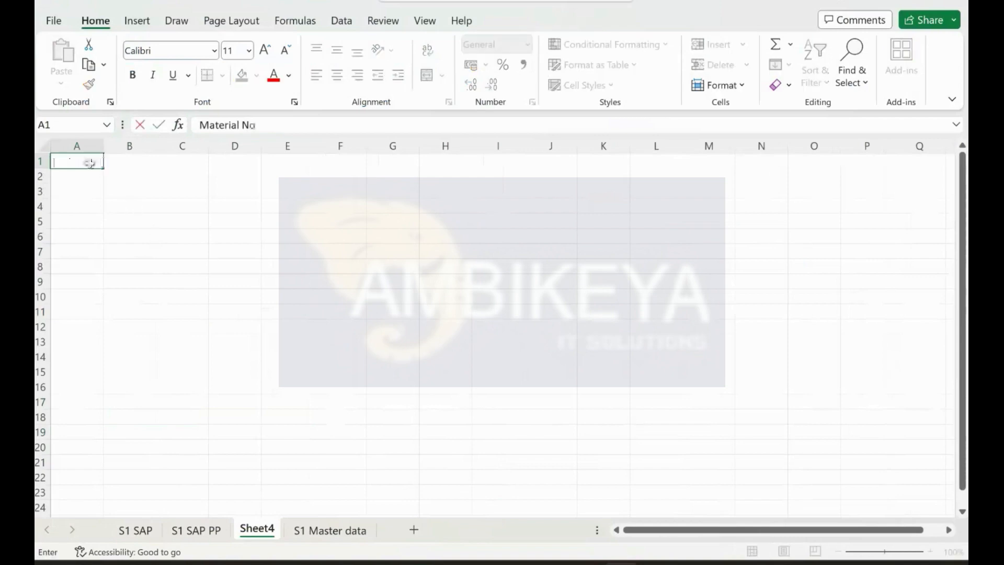
key(Tab)
text(Des)
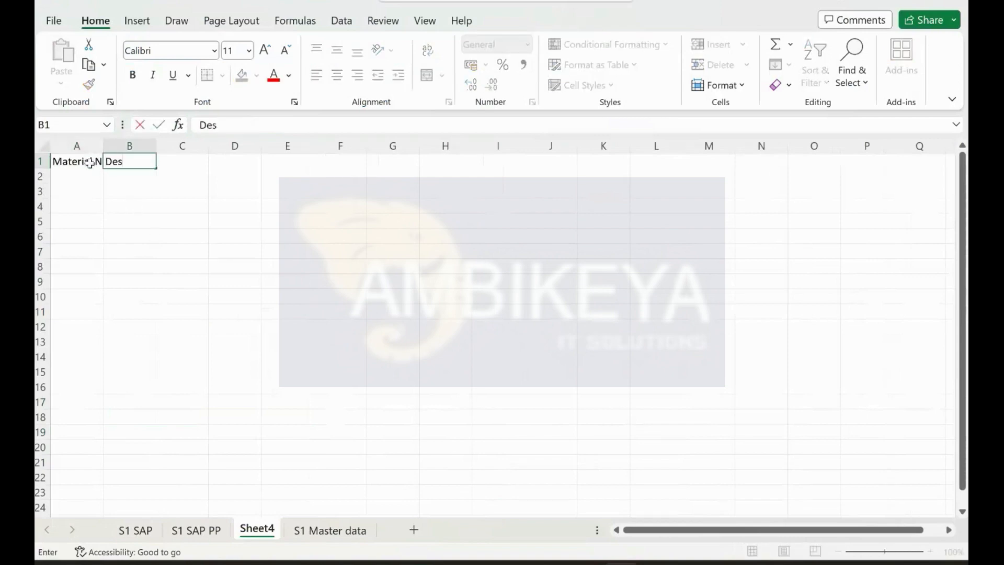
text(xription)
key(Tab)
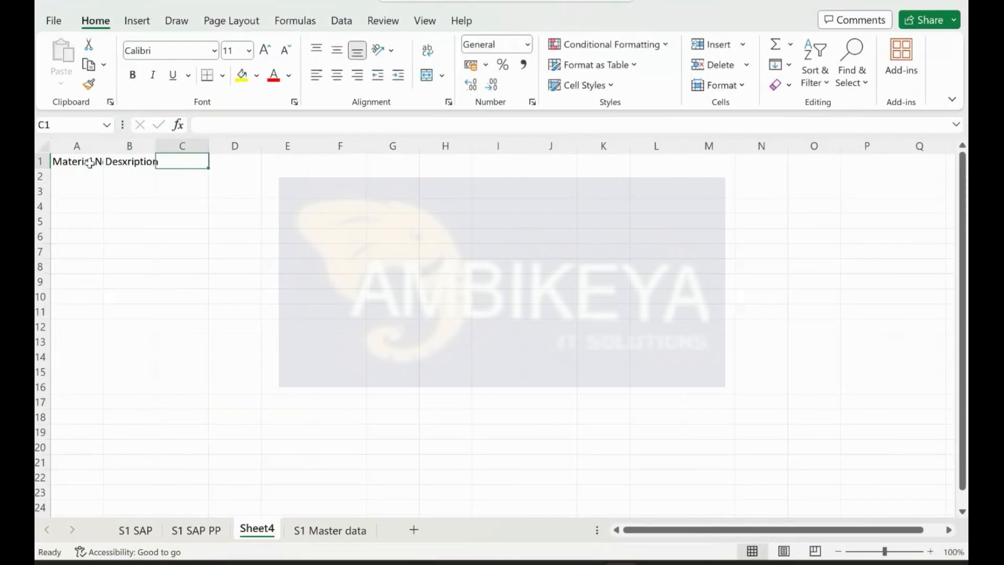
text(UoM)
key(Tab)
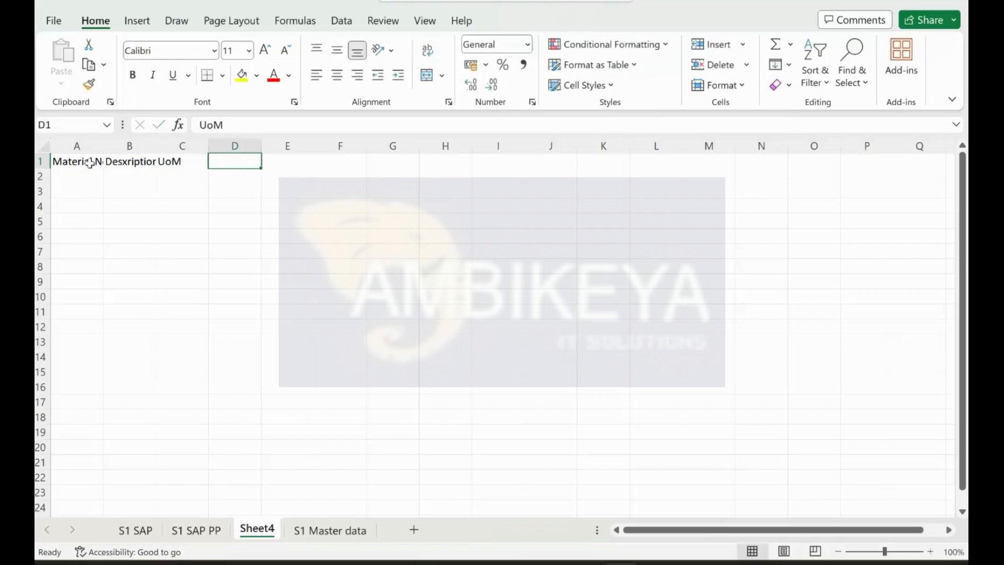
text(MRP Tyo)
key(BackSpace)
key(BackSpace)
text(ype)
click(197, 202)
Centre the contents of columns A to D and widen columns A and B.
click(94, 147)
drag(94, 147, 230, 146)
right_click(230, 146)
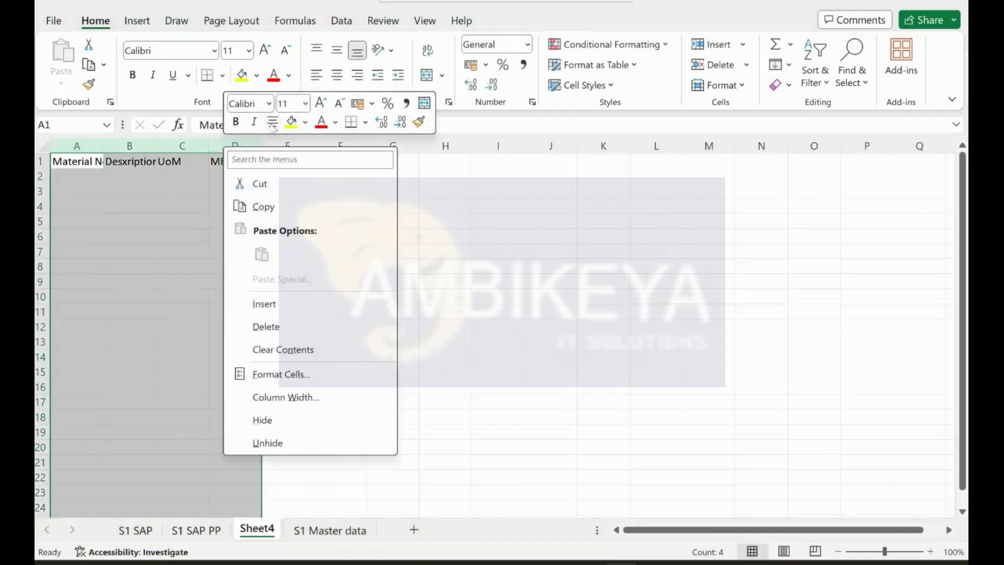
click(273, 125)
click(264, 222)
drag(106, 146, 253, 155)
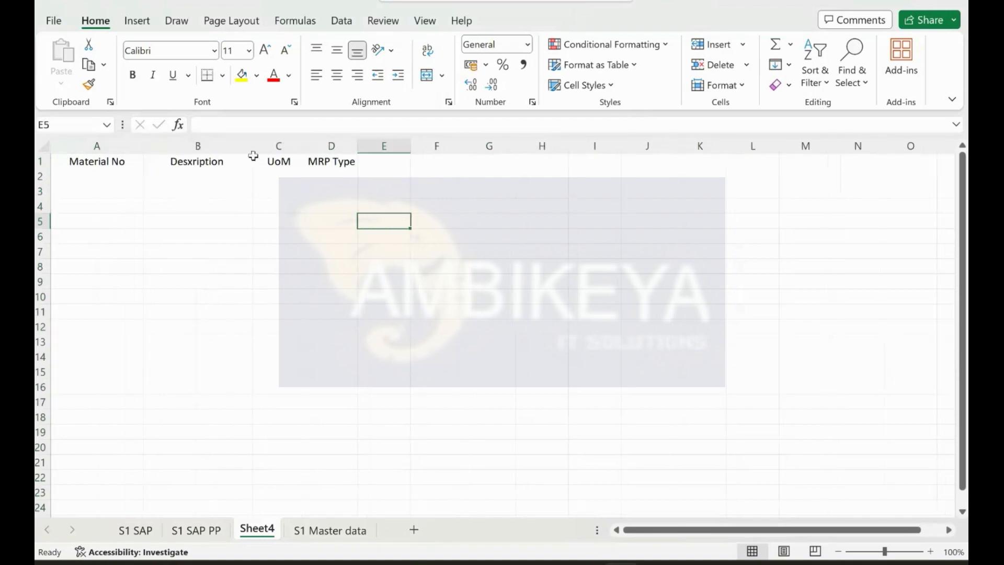
Enter "PD" in D2 under the MRP Type header.
click(334, 191)
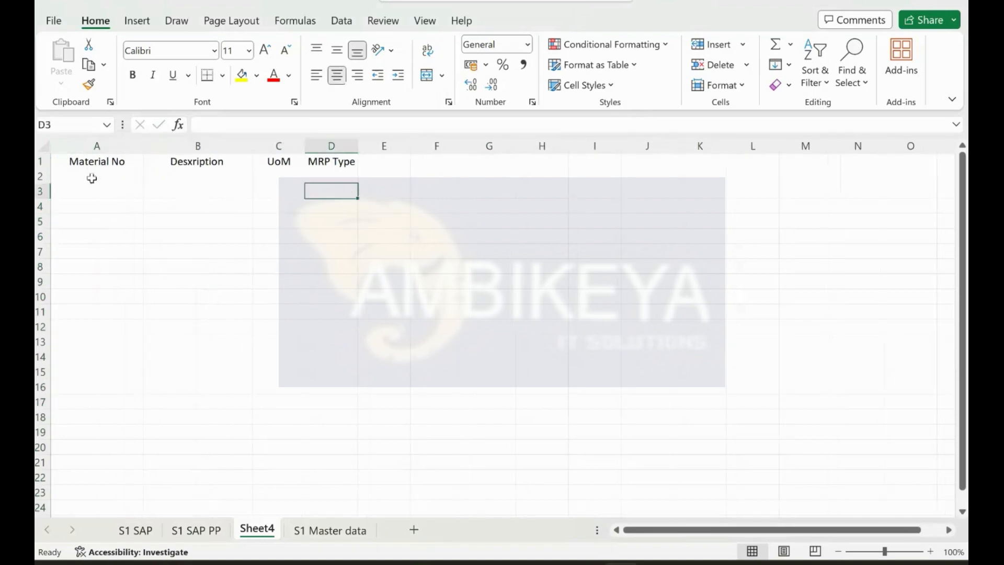
click(331, 179)
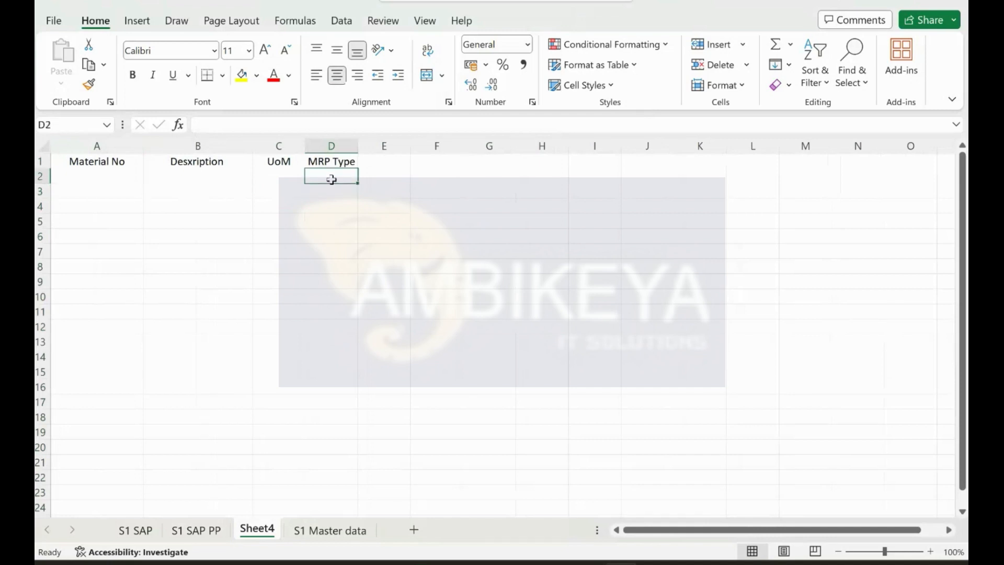
text(PD)
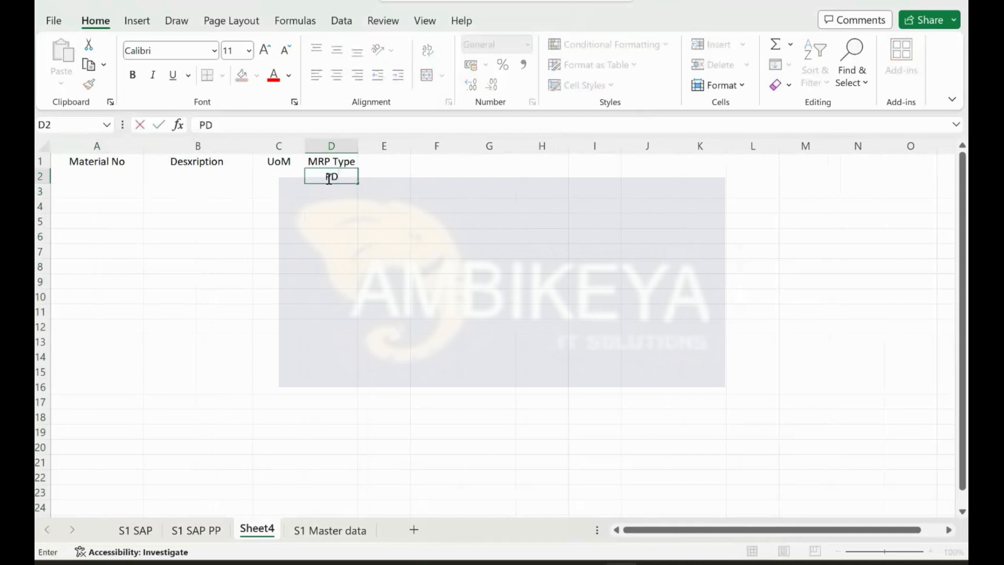
key(Return)
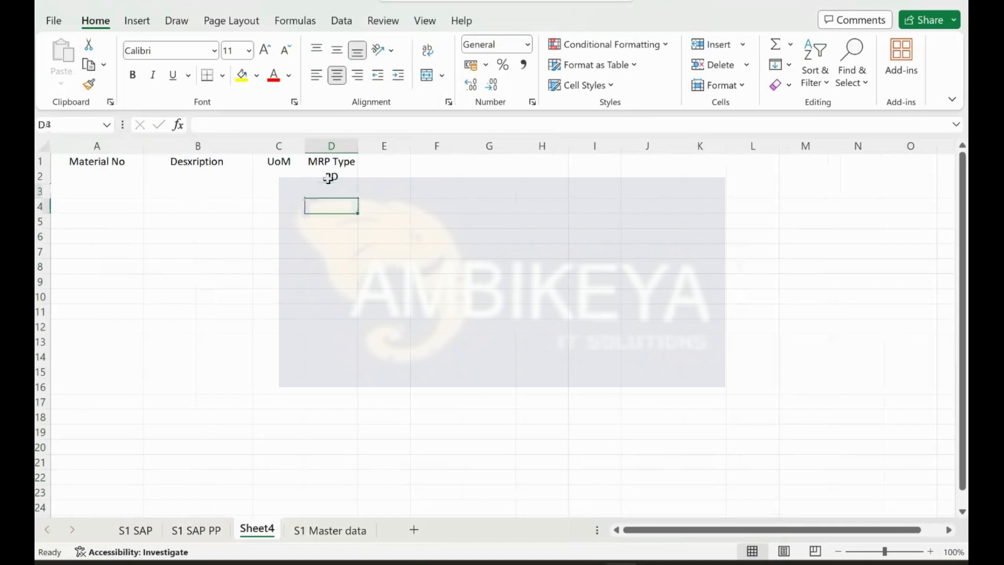
click(345, 177)
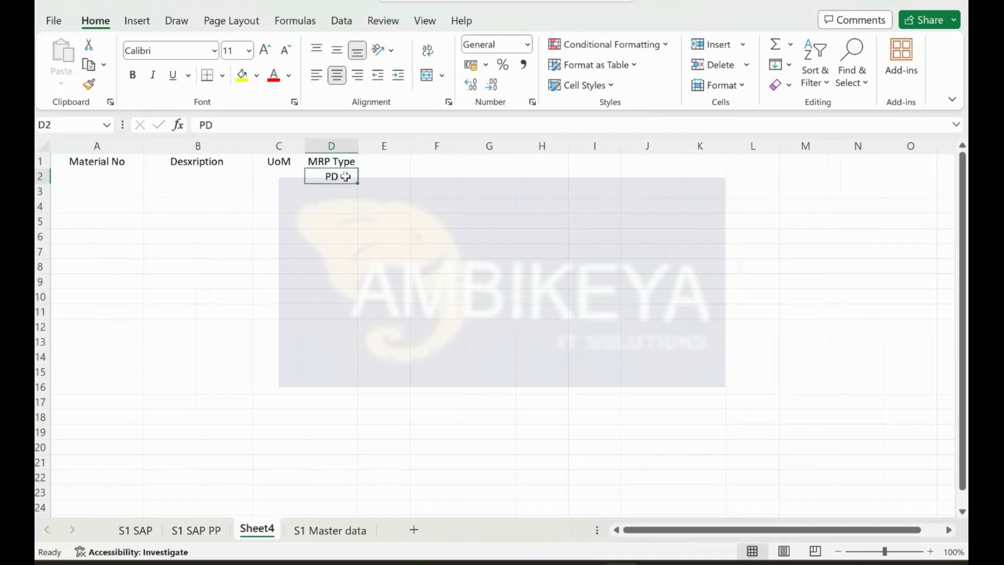
click(130, 176)
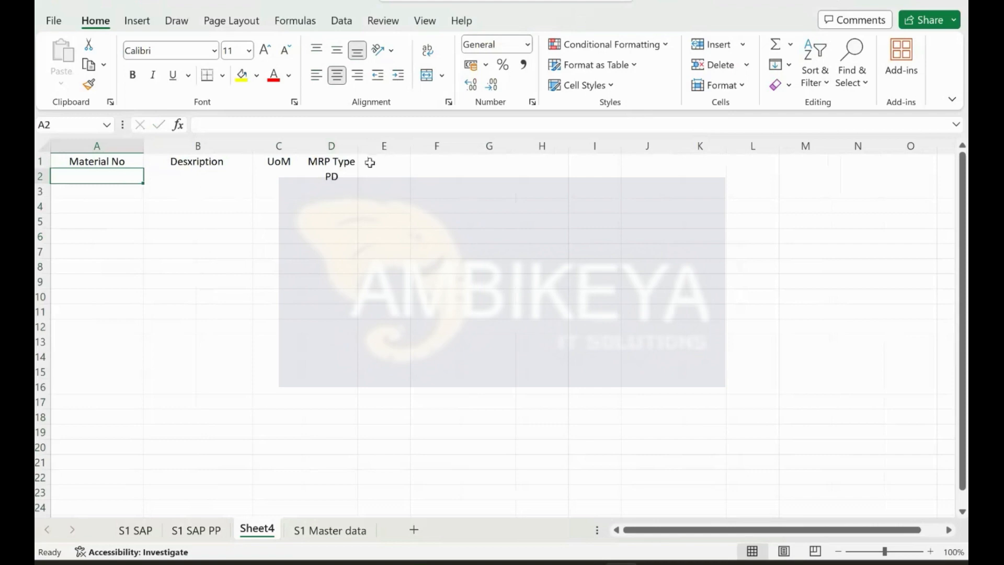
click(364, 235)
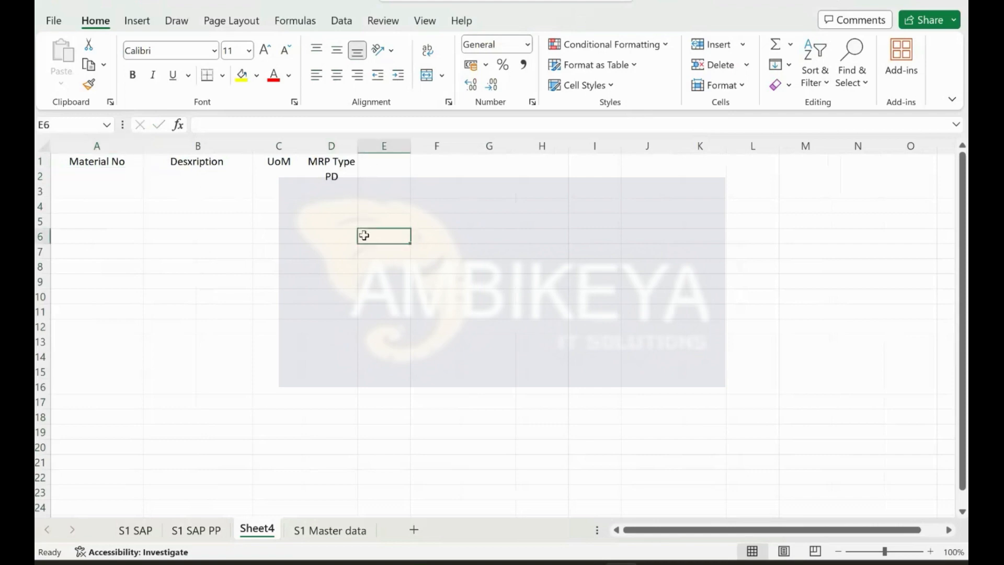
click(340, 180)
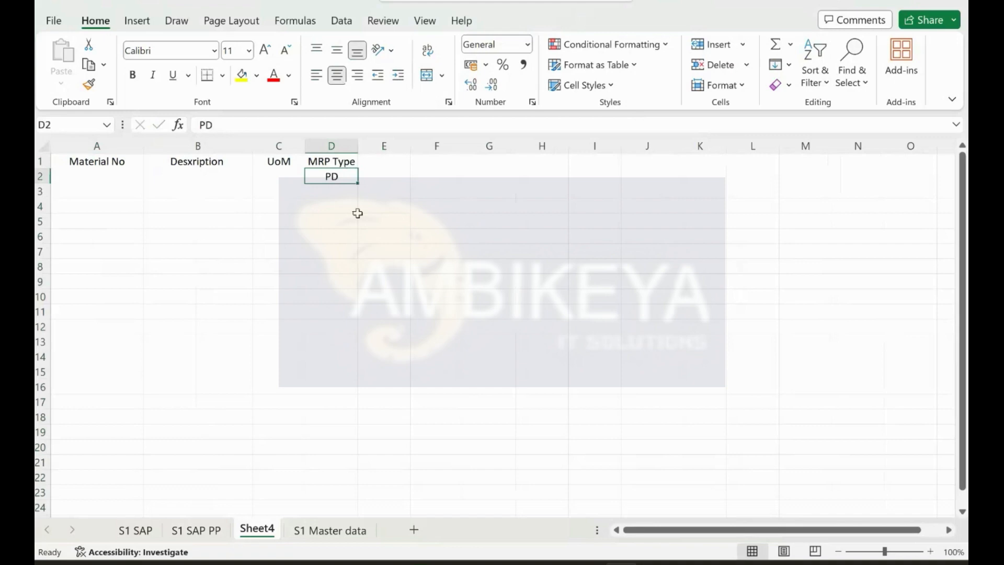
click(293, 233)
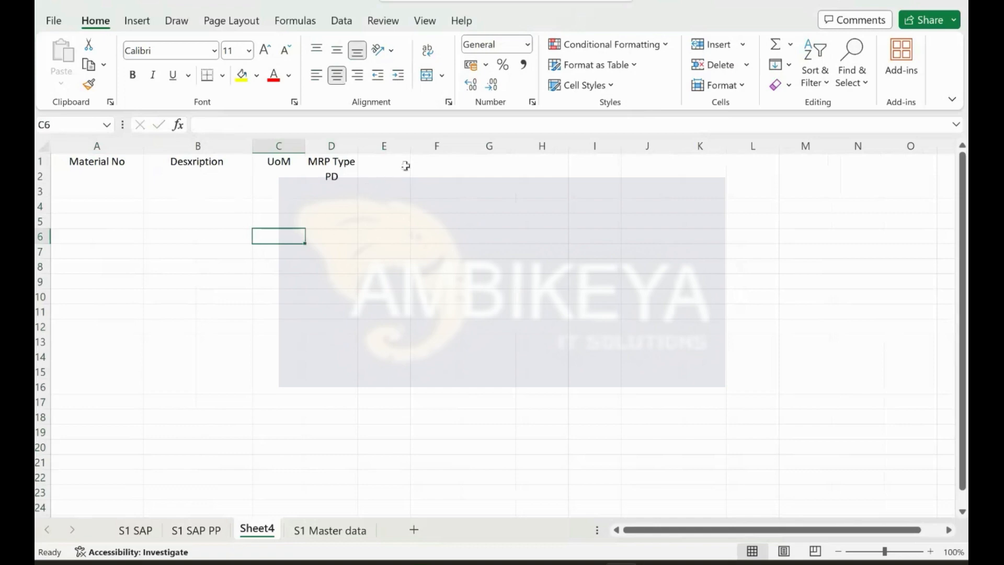
click(432, 176)
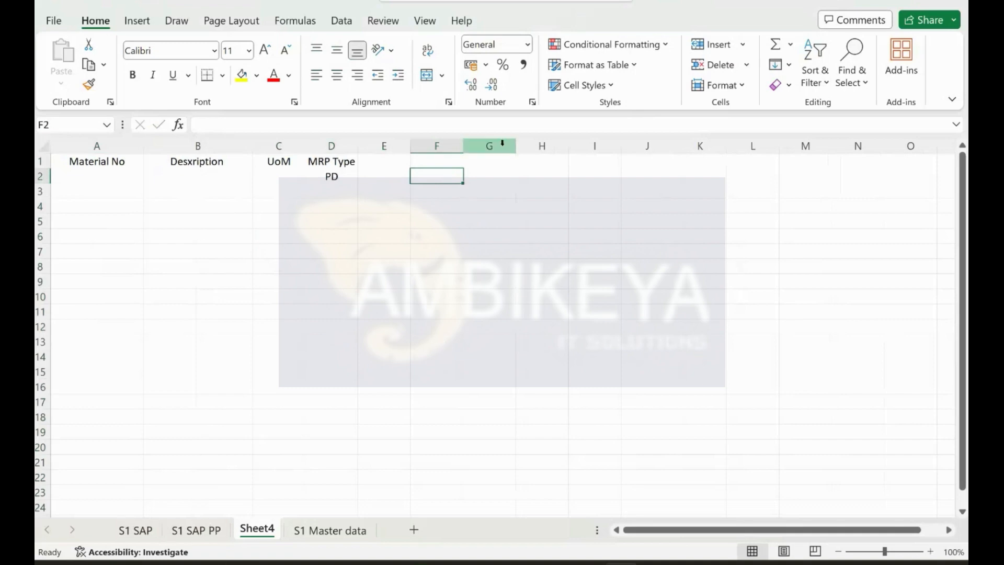
Enter "Functional Team" in G2.
click(493, 175)
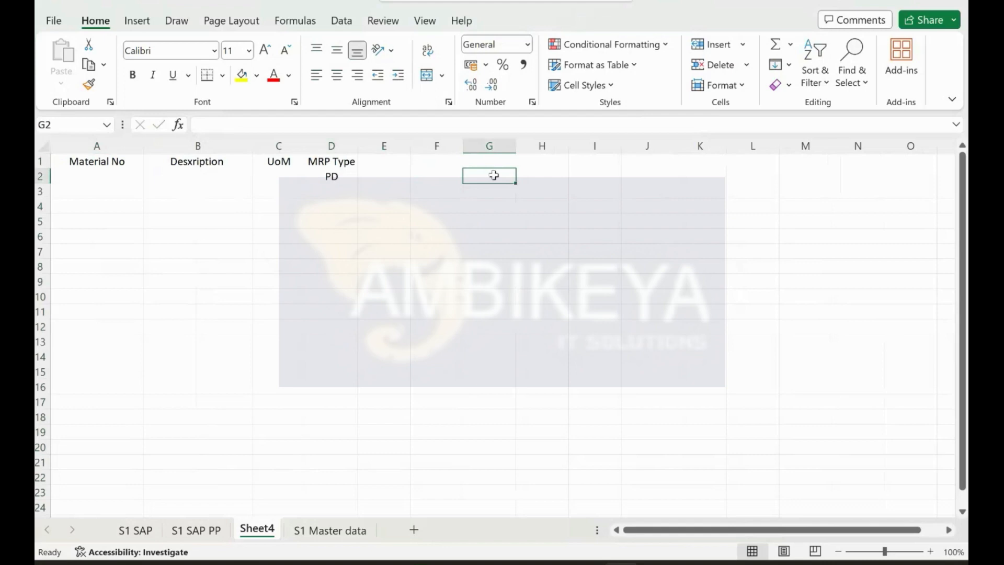
text(Data)
key(BackSpace)
key(BackSpace)
key(BackSpace)
key(BackSpace)
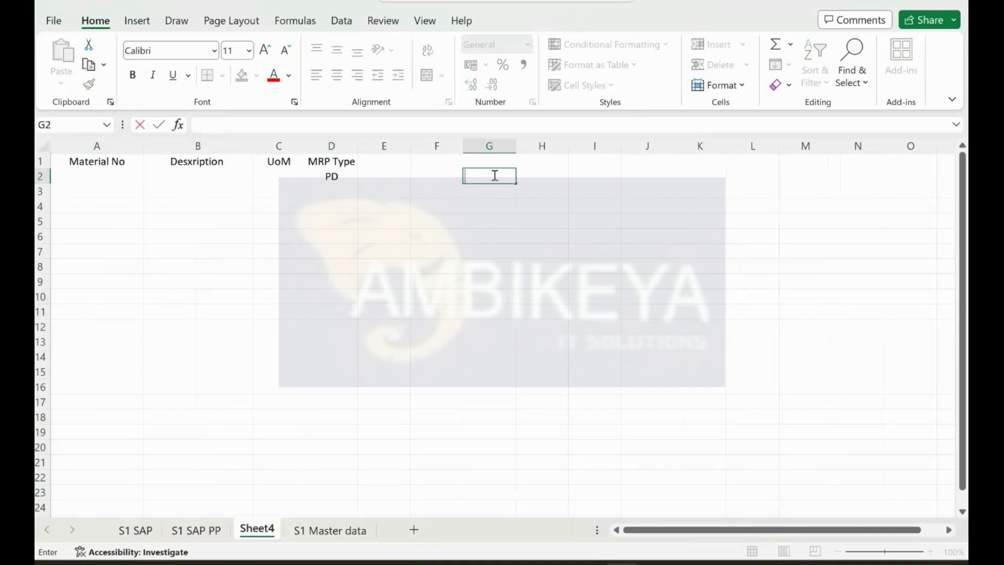
text(D)
key(BackSpace)
text(Fuc)
key(BackSpace)
text(nctional Team)
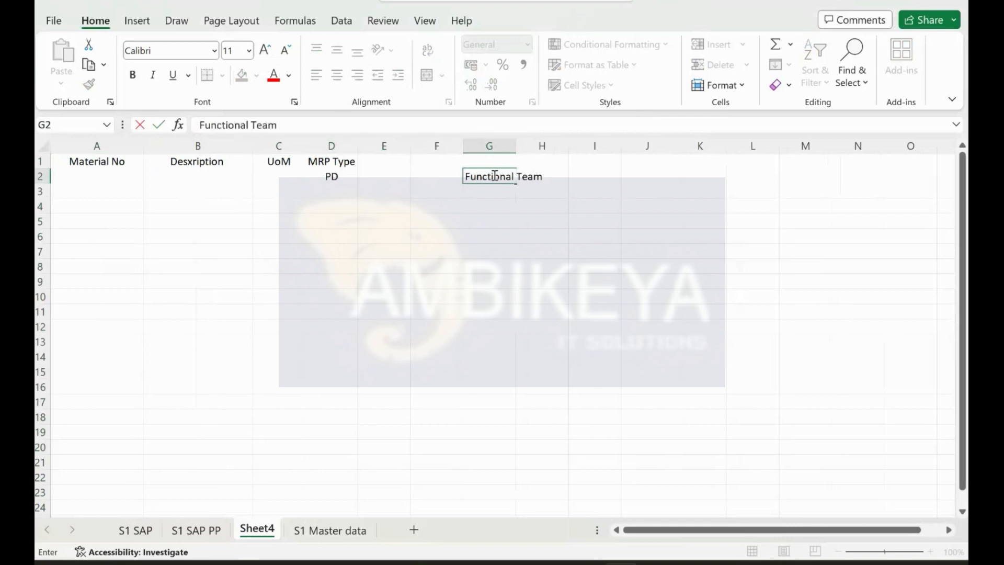
Widen column G and enter "PP, QM, WM, MM, ,,,," in H2.
key(Tab)
drag(516, 147, 565, 159)
text(PP, QM, QM)
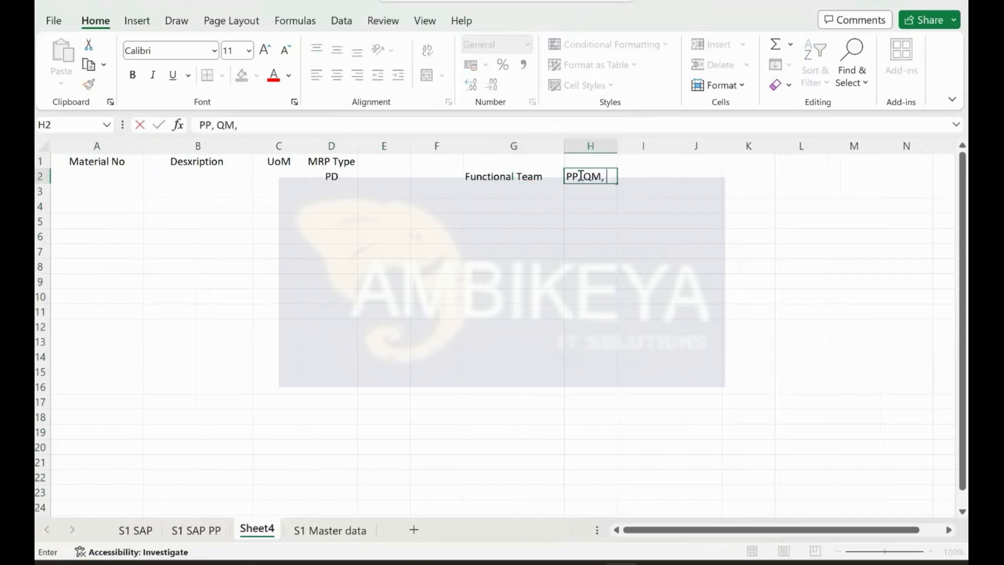
key(BackSpace)
key(BackSpace)
text(WM, MM, ,,,,)
key(Return)
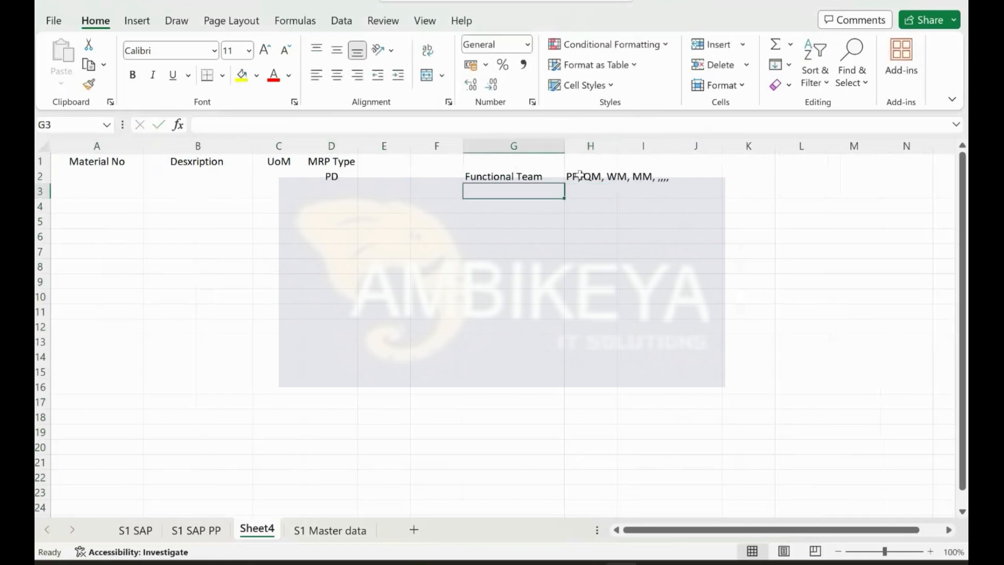
Enter "Data Migration Team" in G3 and widen columns G and H to fit their text.
text(Data Migratio)
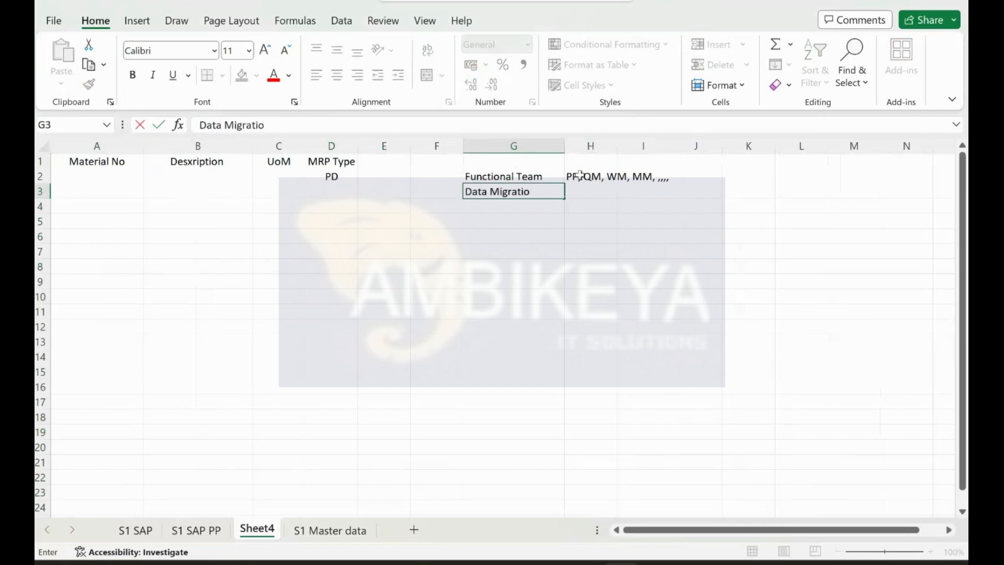
text(n Team)
key(Tab)
drag(564, 146, 602, 152)
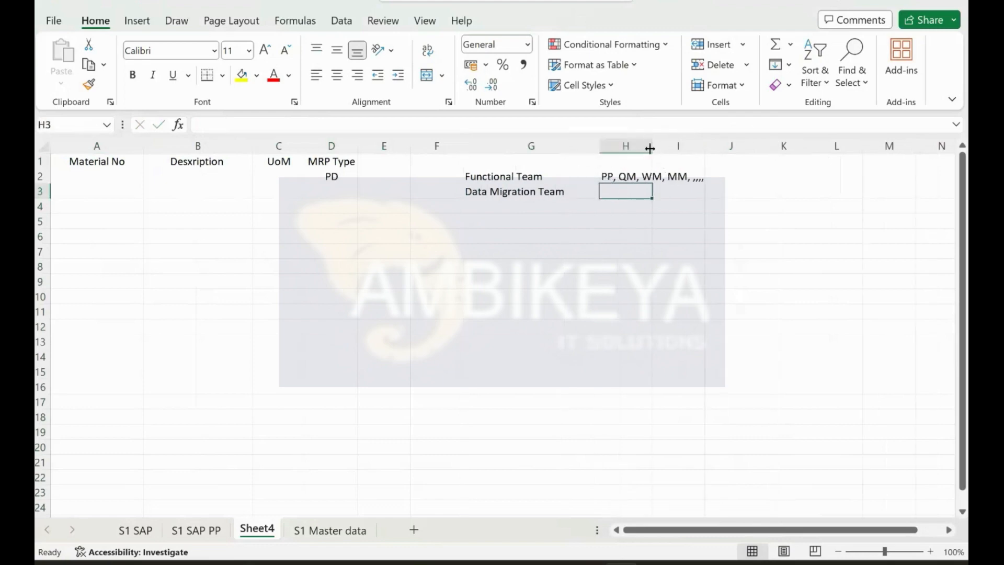
drag(651, 147, 714, 170)
Enter "Configuration" in I2 and "Data Creation" in I3.
click(730, 176)
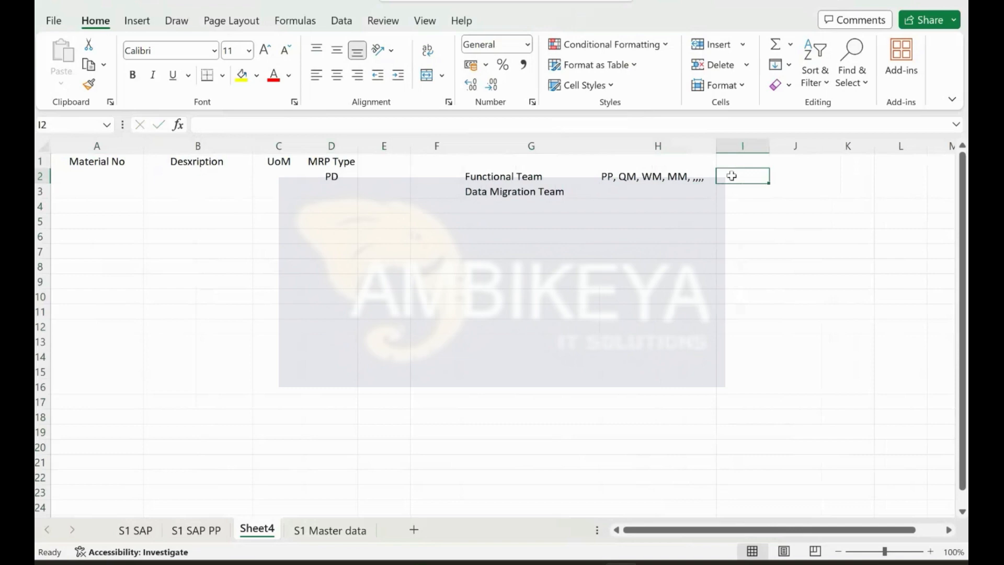
text(Configuration)
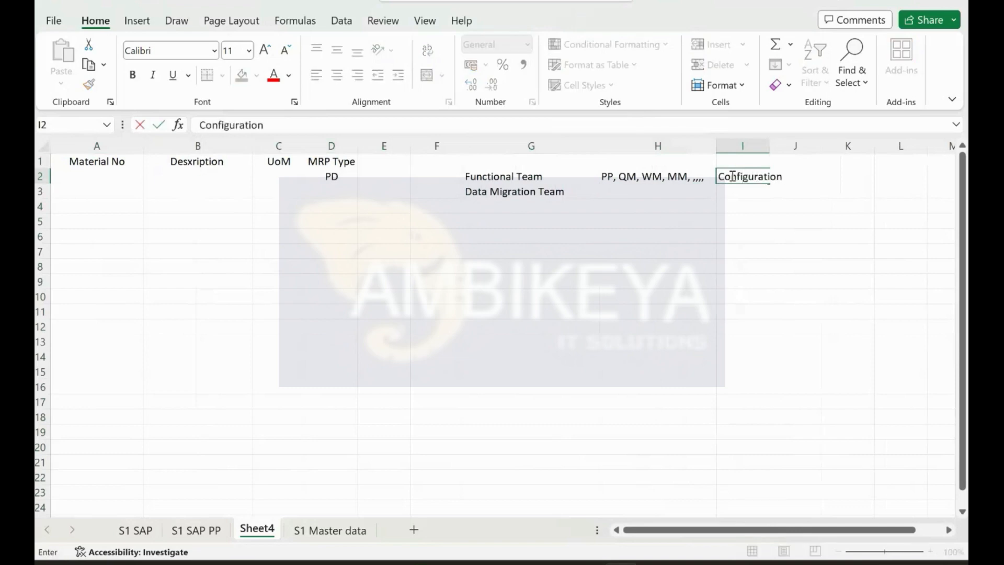
key(Return)
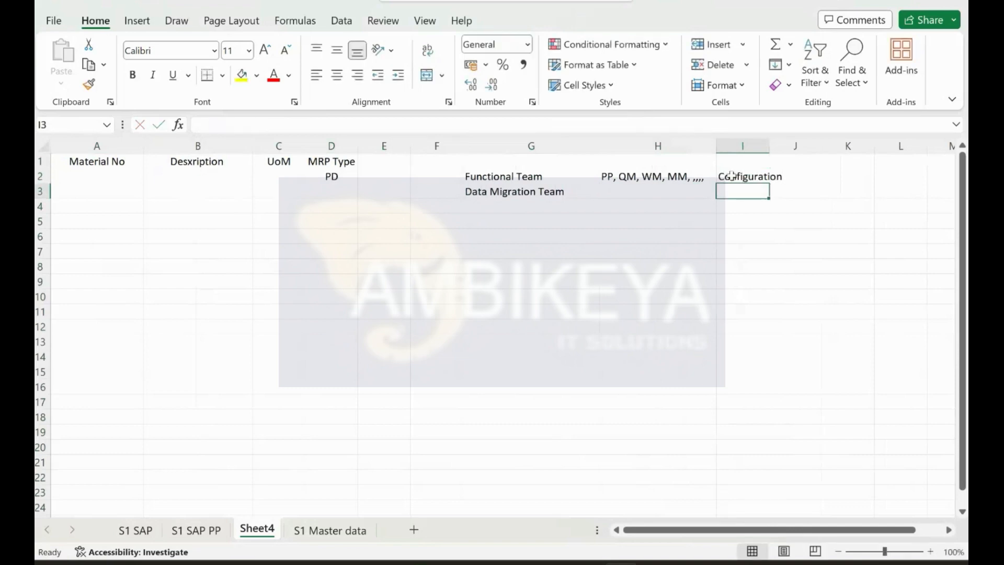
text(Data Creatin)
key(BackSpace)
text(on)
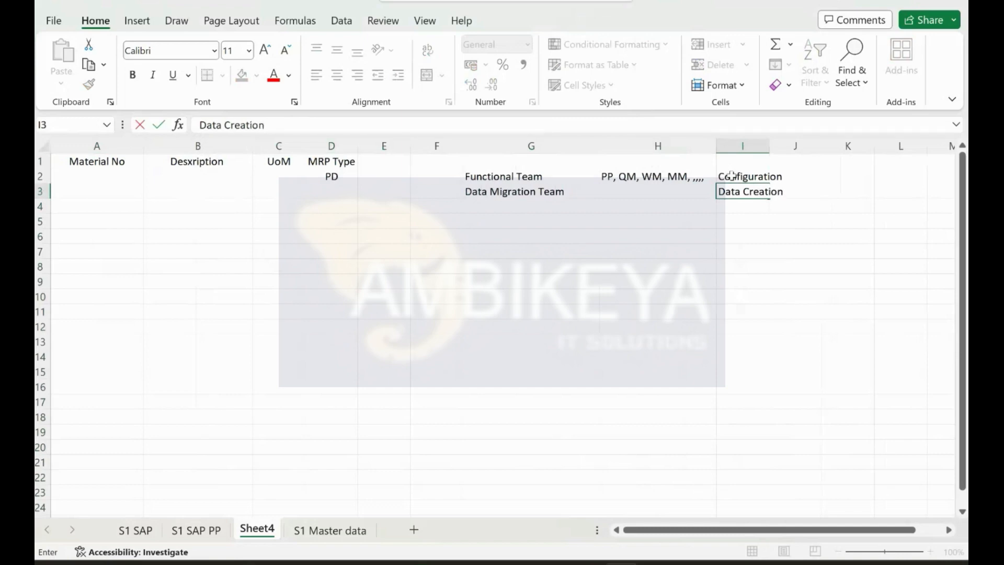
Confirm the I3 entry and enter "Testing Team" in G4.
key(Return)
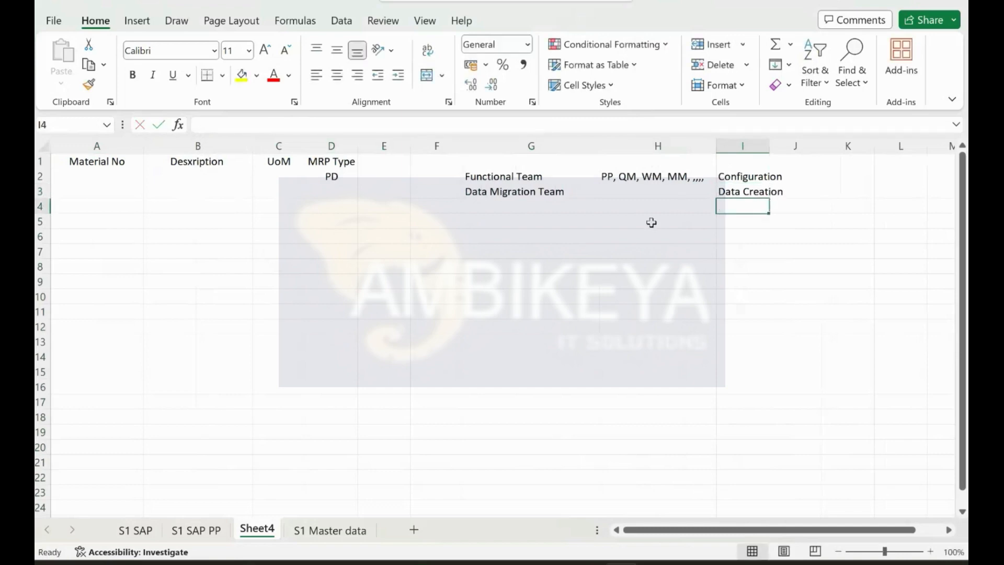
click(562, 204)
text(Testing Team)
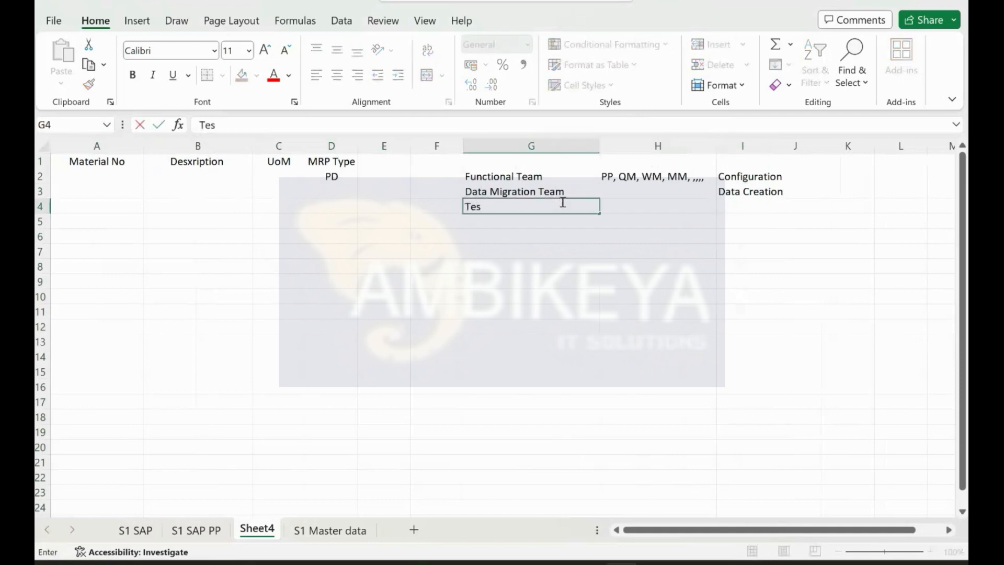
key(ctrl+Return)
key(Right)
key(Right)
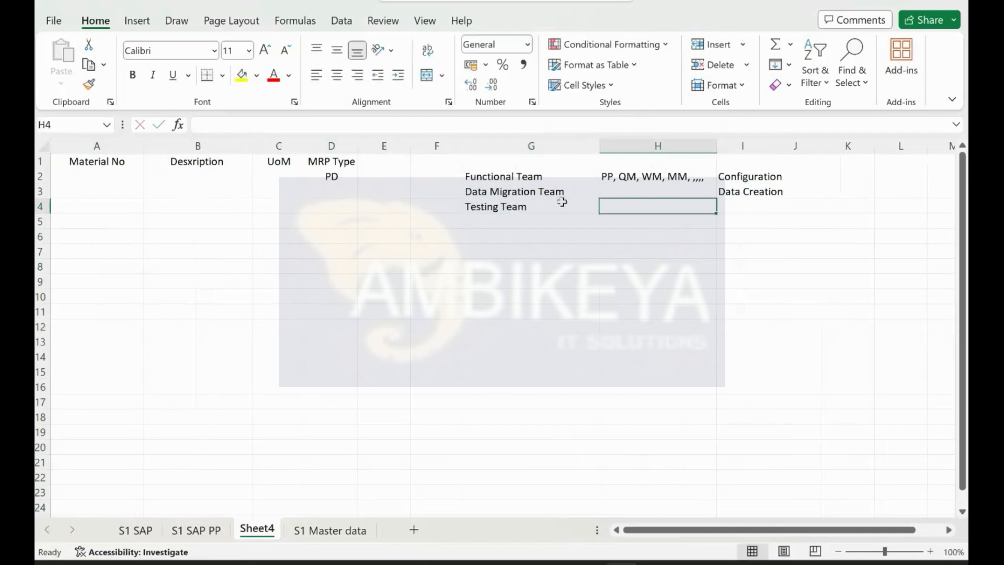
Enter "Test Process (HPALM), SAP ALM)" in I4 and widen column I to fit the text.
text(Test)
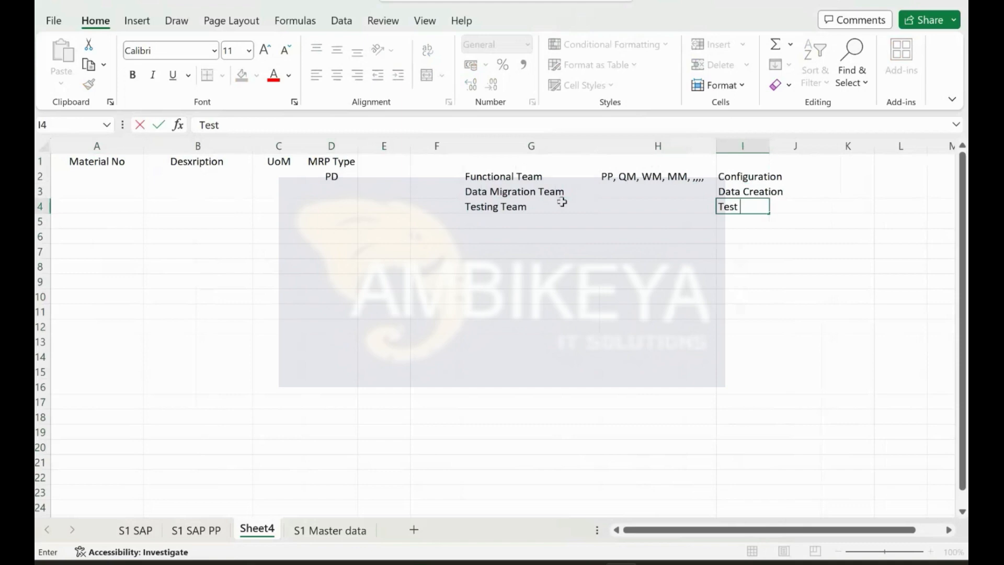
text( Process (HPAL)
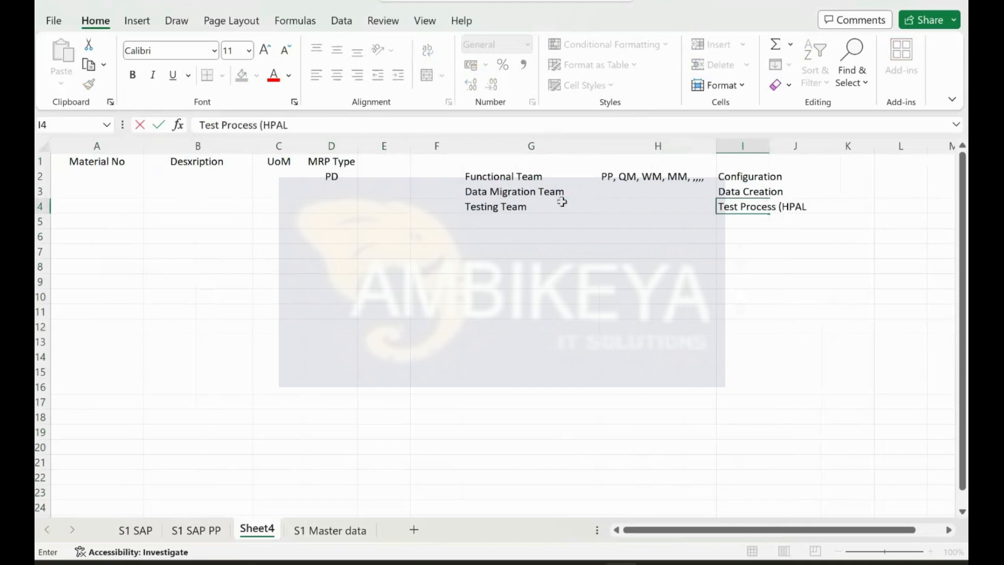
text(M), SAP AL)
text(M))
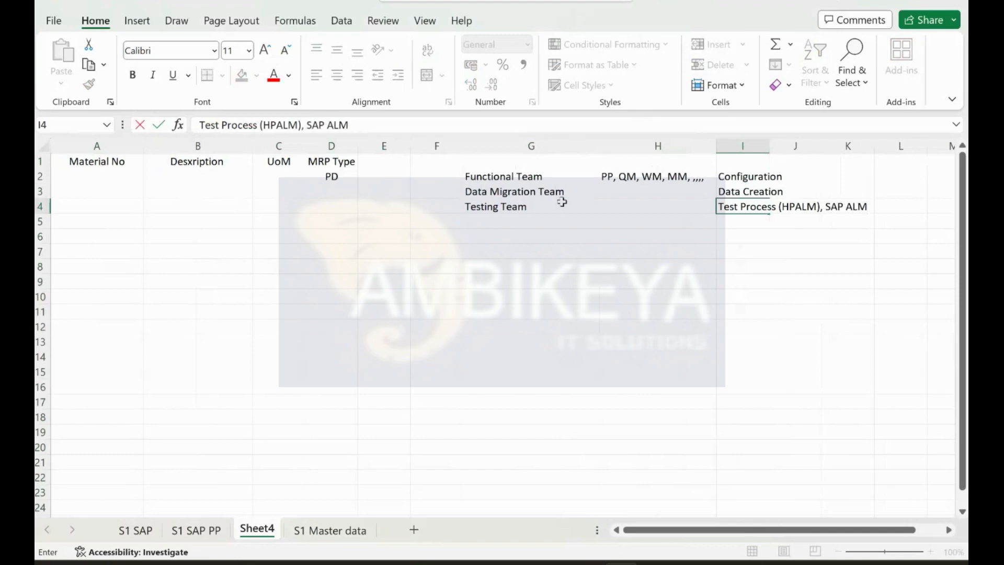
key(Return)
drag(767, 148, 892, 157)
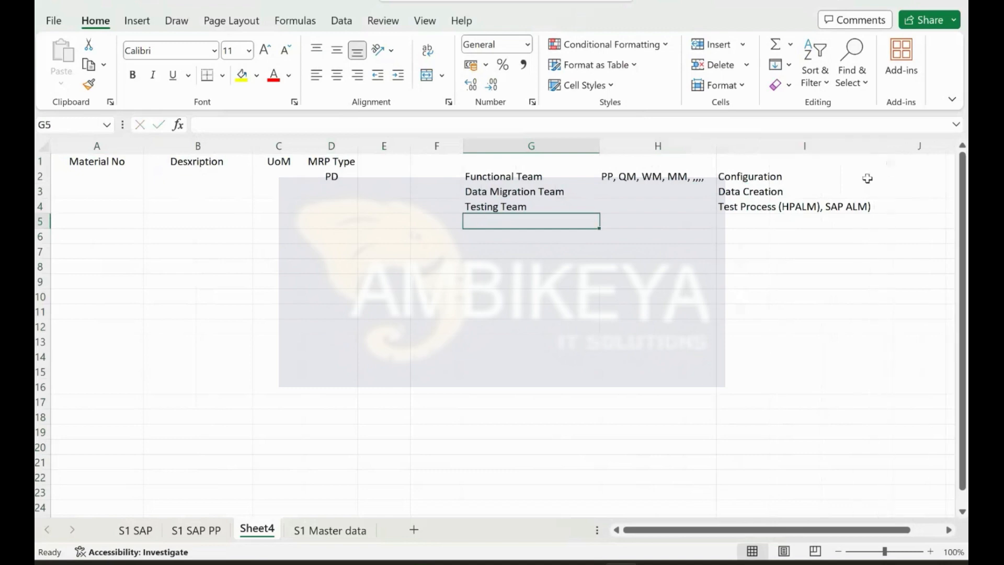
Enter "PMO" in G5 and "JIRA / PMT" in H5.
click(542, 207)
click(529, 220)
text(PMO)
key(Tab)
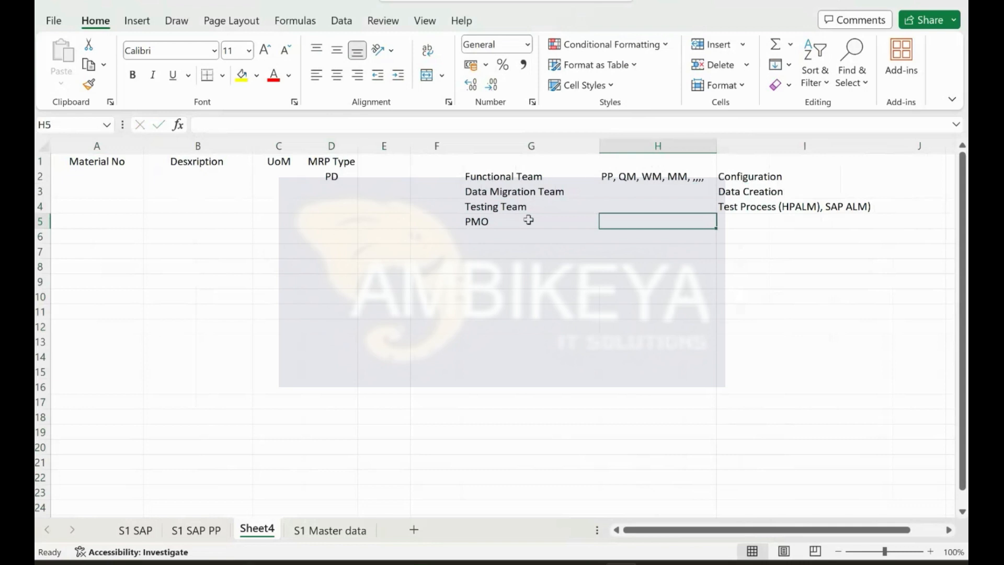
text(JIRA)
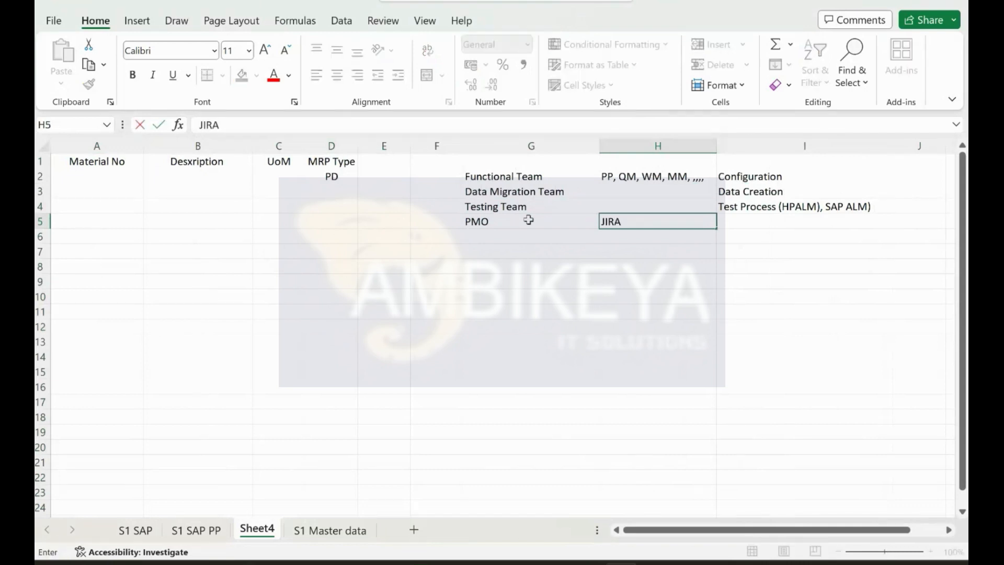
text( / PMT)
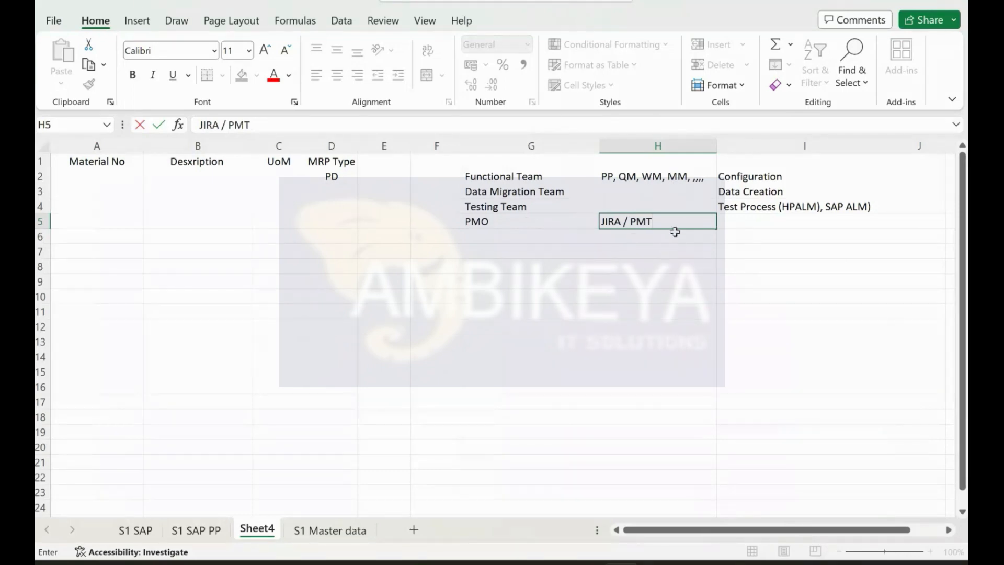
click(520, 221)
drag(508, 177, 757, 222)
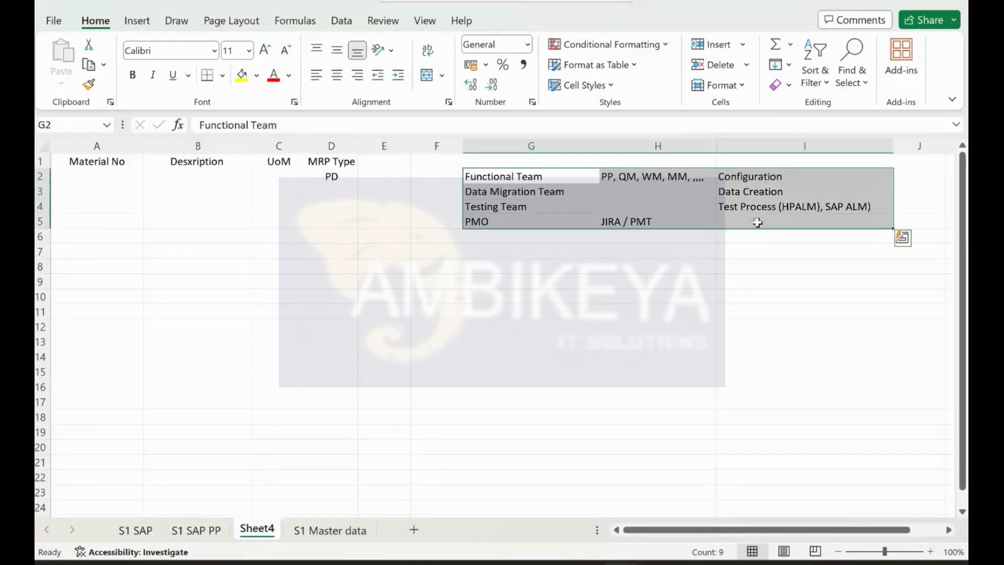
click(639, 178)
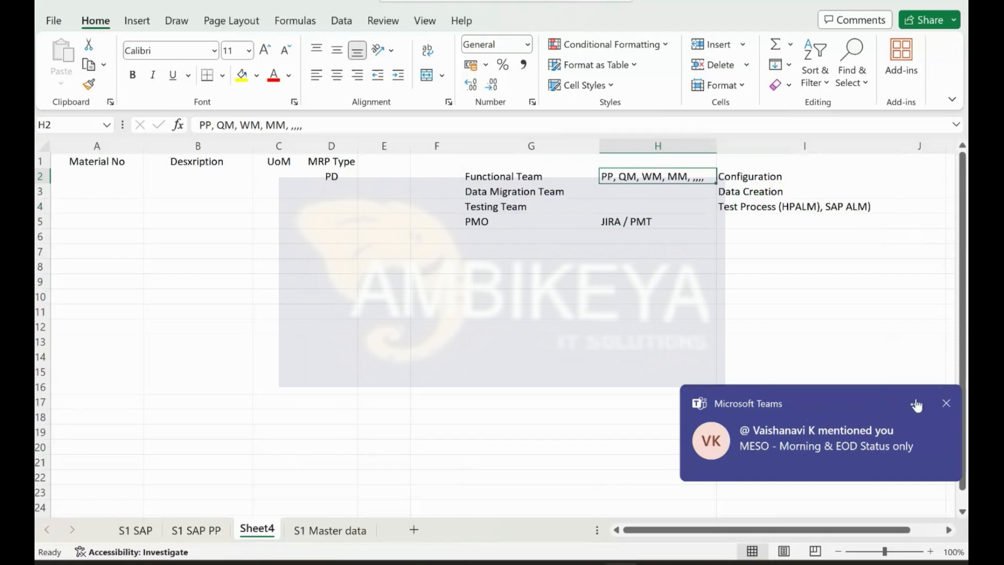
click(947, 404)
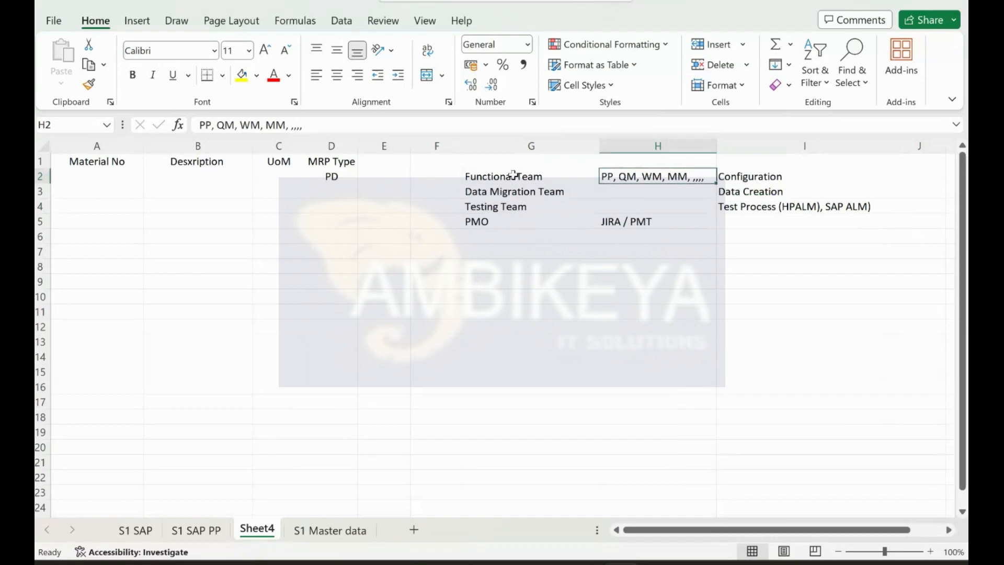
drag(514, 176, 772, 218)
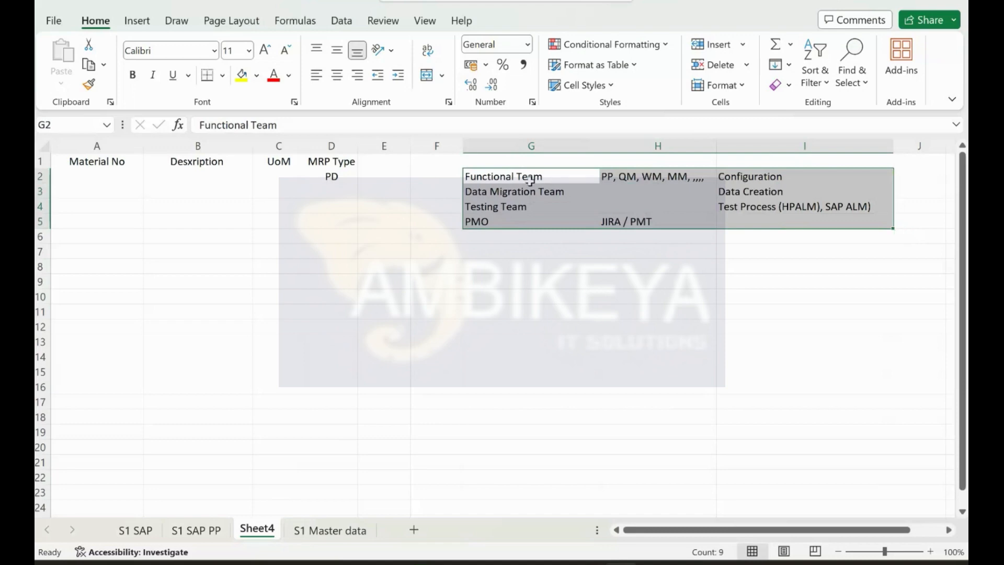
Enter 1% in G7, then clear the cell.
click(531, 247)
text(1)
text(*)
key(BackSpace)
text(%)
key(Return)
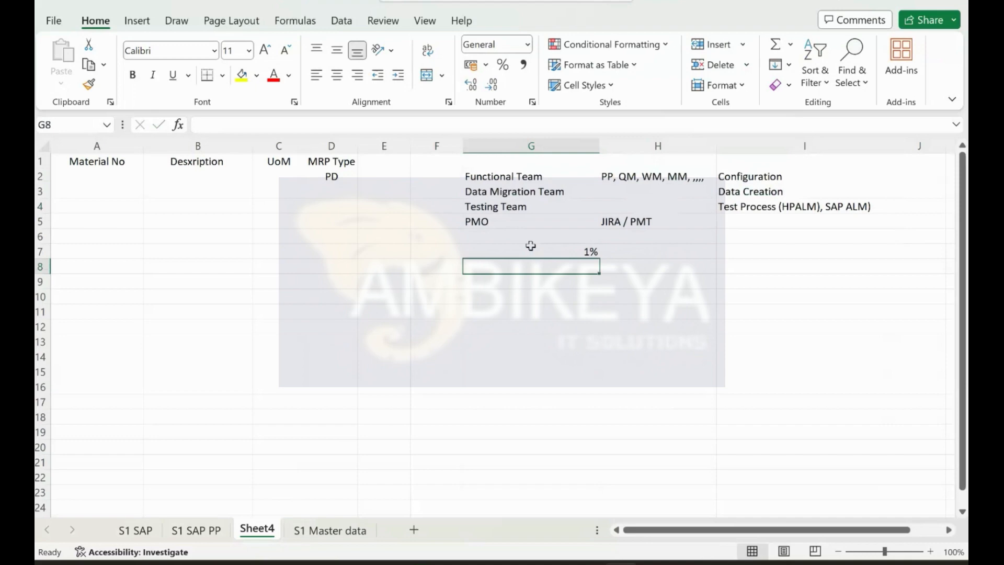
click(575, 253)
key(Delete)
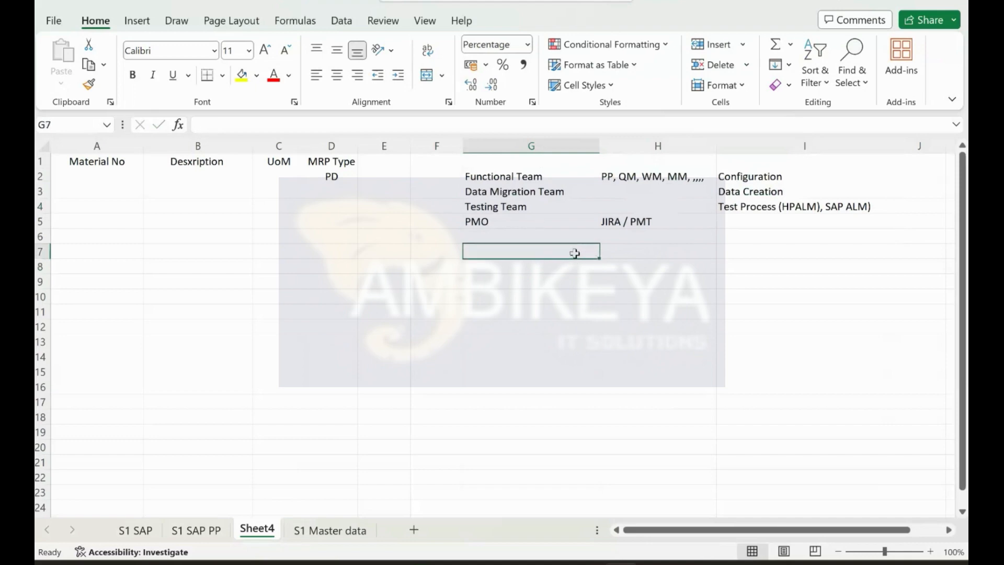
Review the S1 SAP PP sheet and return to Sheet4.
drag(517, 176, 752, 216)
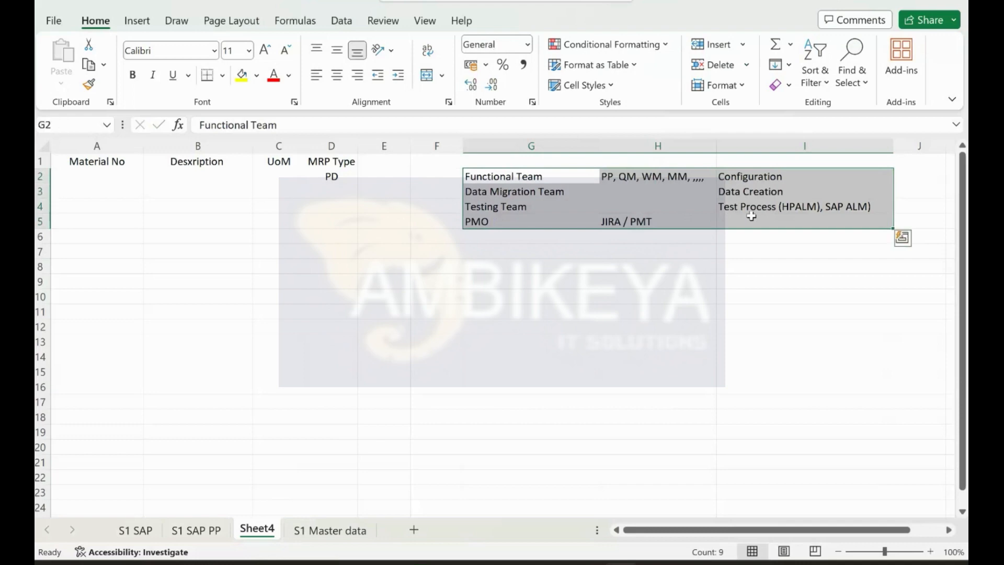
click(208, 532)
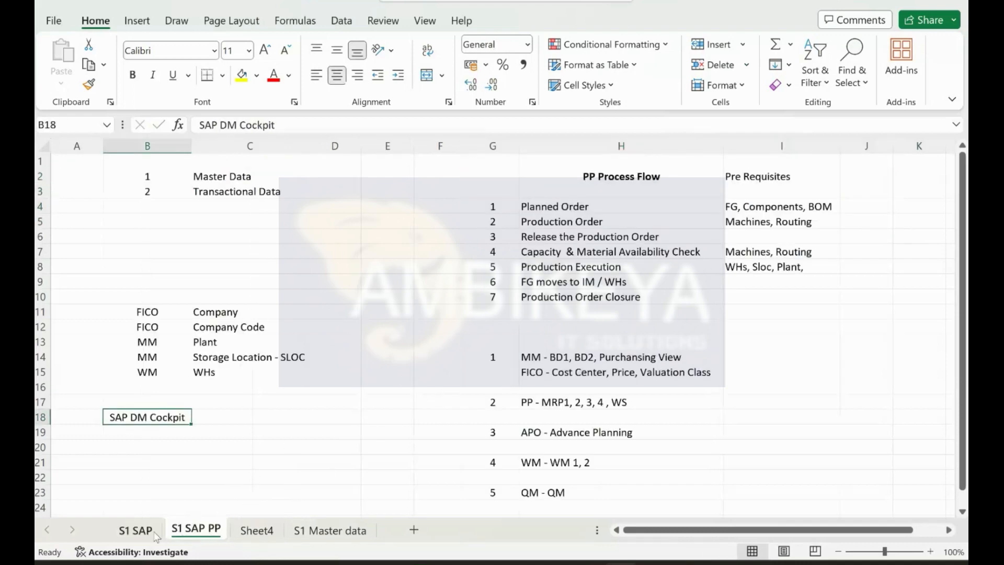
click(272, 532)
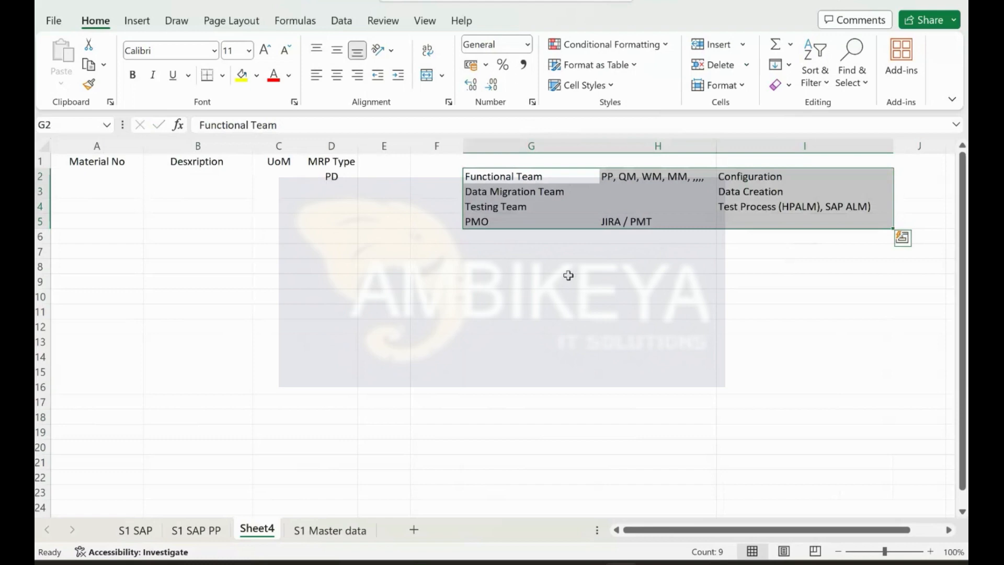
Enter 1% in G8, then clear the cell.
click(537, 262)
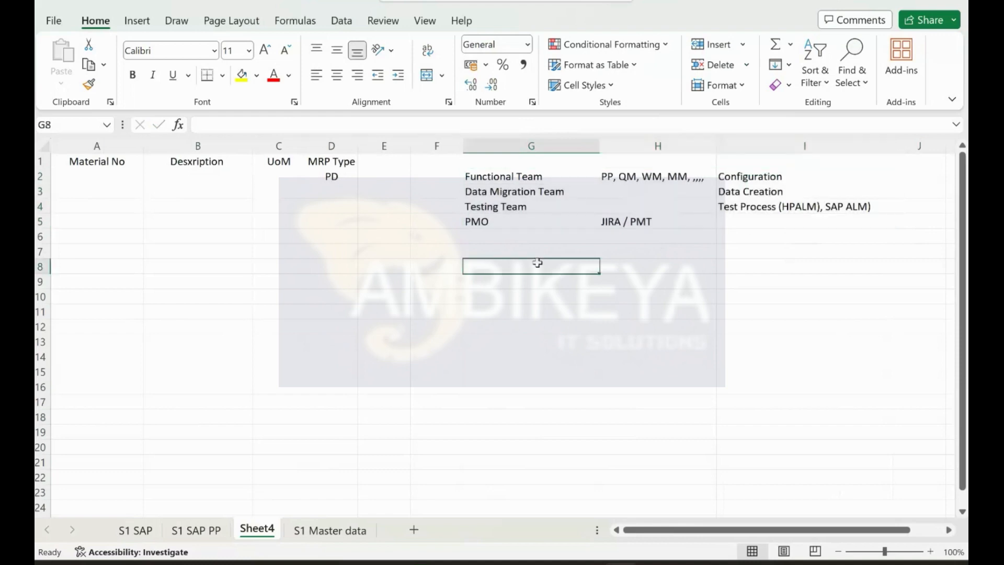
text(1&)
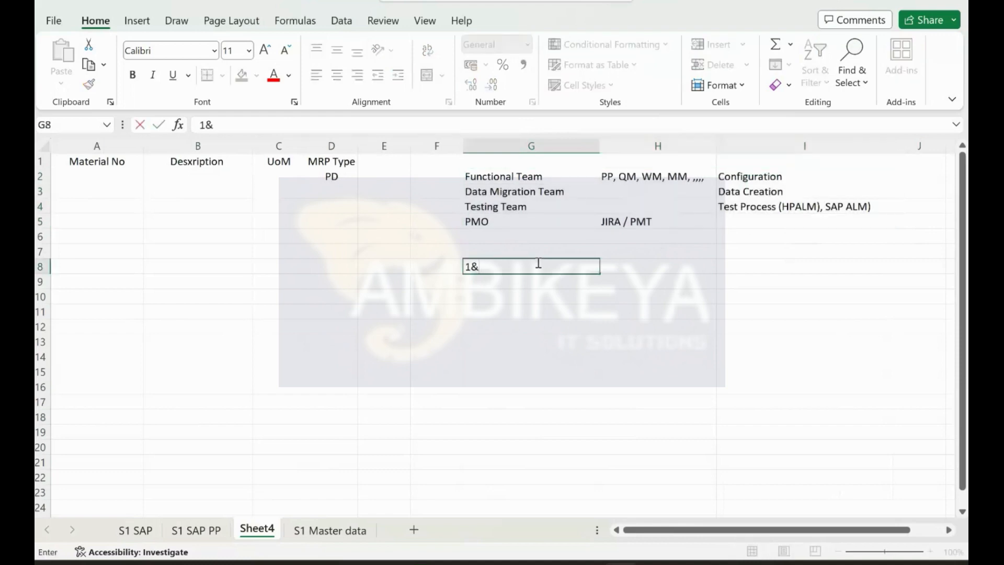
key(BackSpace)
text(%)
key(ctrl+Return)
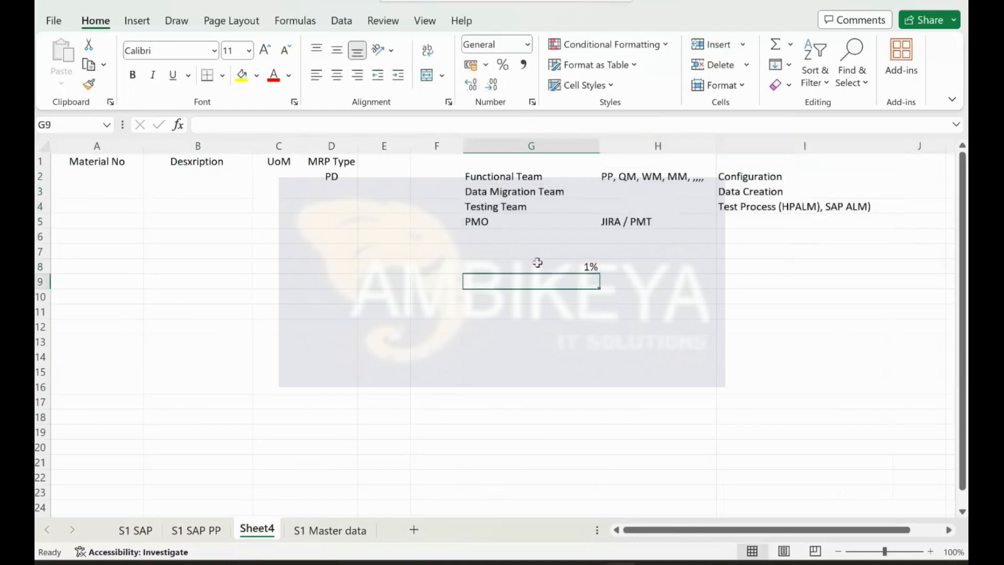
key(Delete)
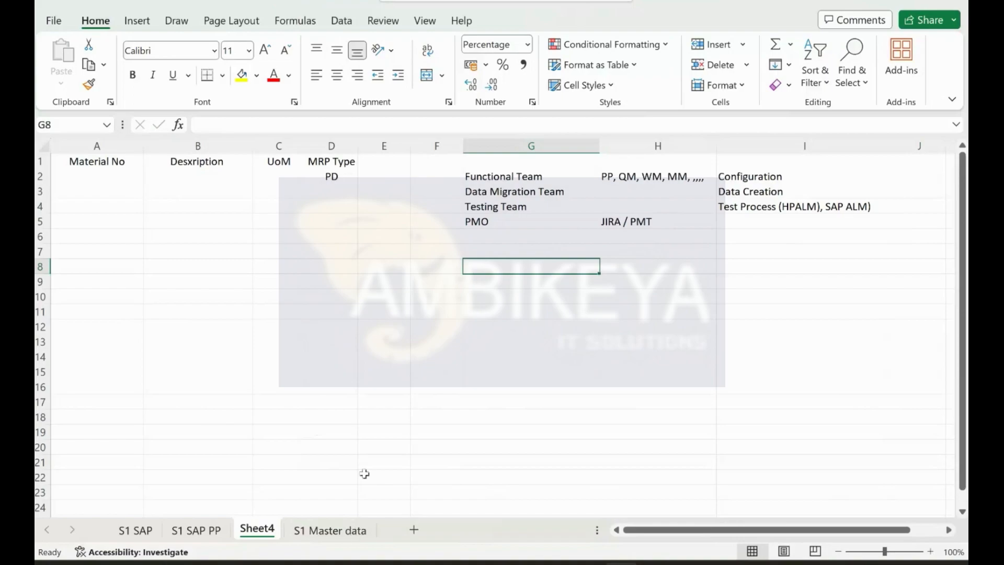
Switch to SAP and try to open transaction cockpit in a new session.
key(ctrl+super+Left)
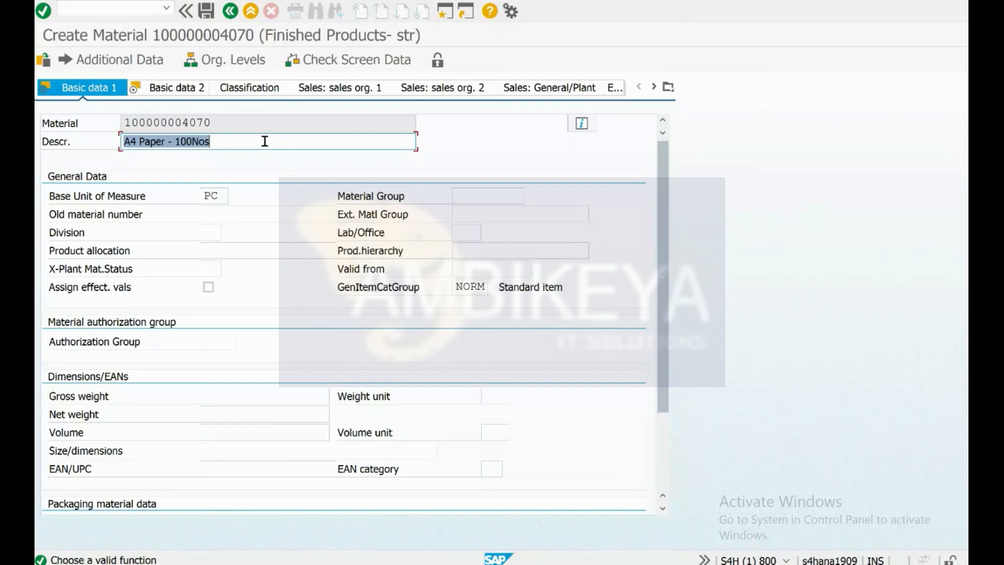
click(291, 142)
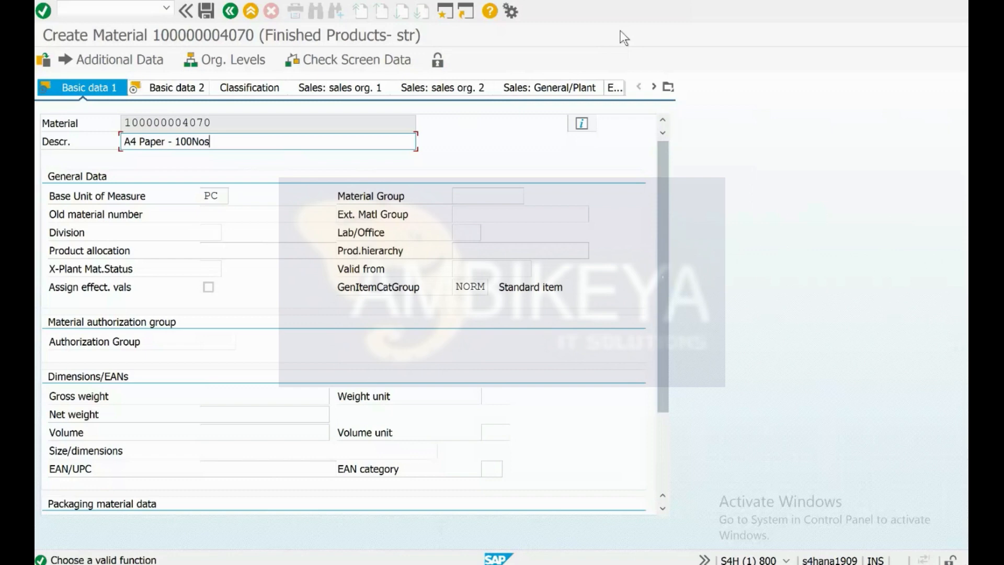
key(ctrl+slash)
text(/)
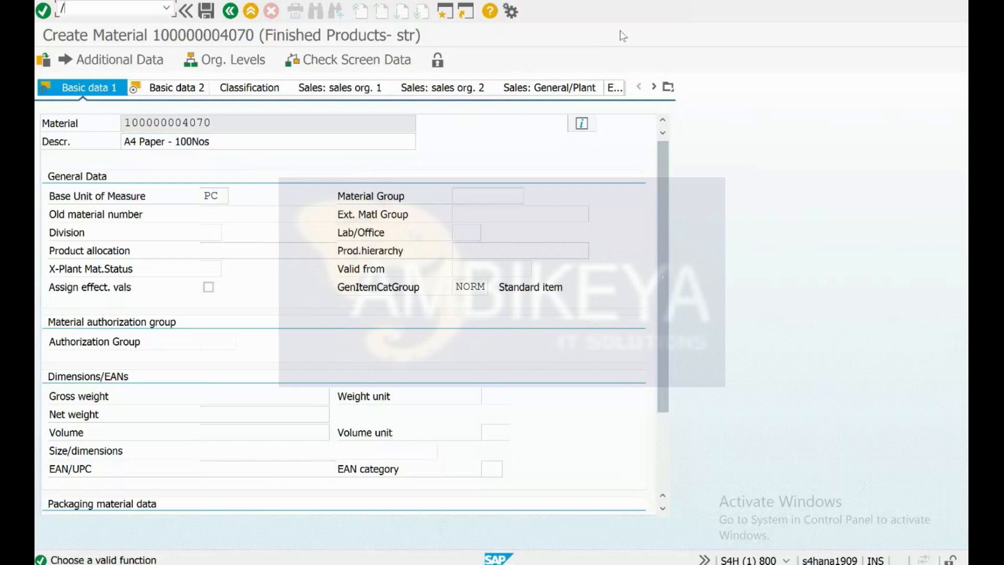
text(ocockpi)
key(Return)
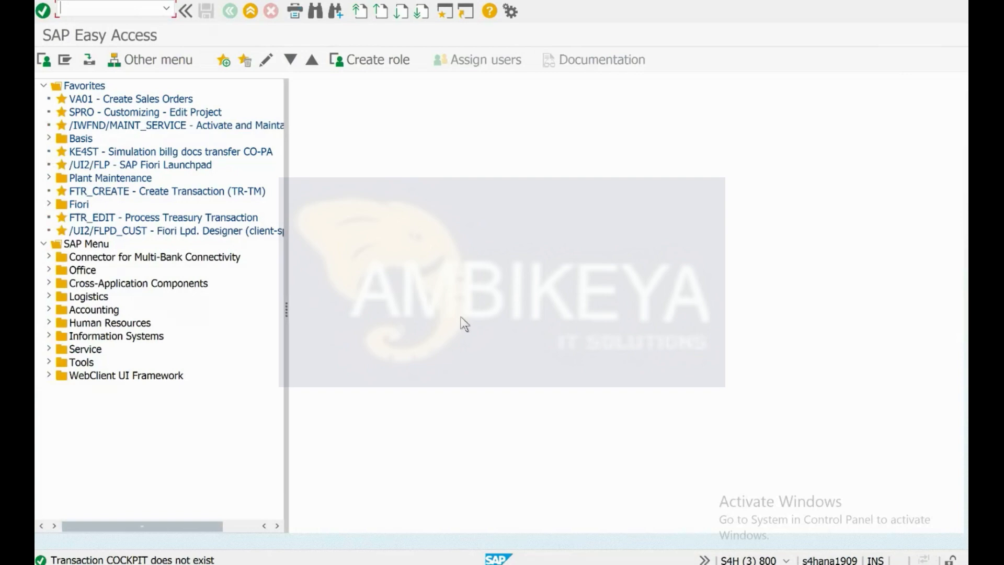
Run transaction ltmc from the SAP Easy Access session.
text(ltmsc)
key(BackSpace)
key(BackSpace)
text(c)
key(Return)
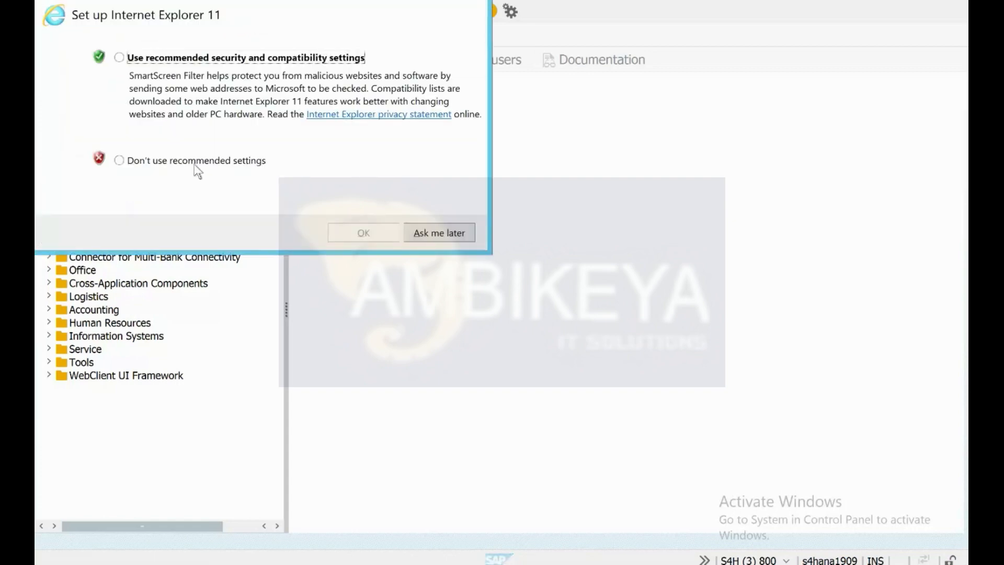
Accept Internet Explorer's recommended security and compatibility settings and maximize the migration cockpit's browser window.
click(281, 56)
click(361, 232)
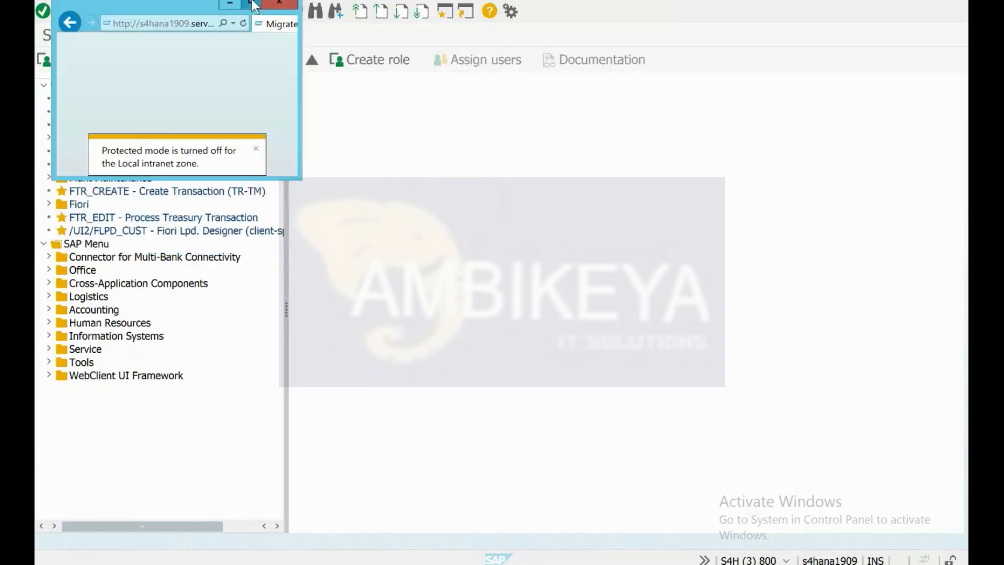
click(252, 5)
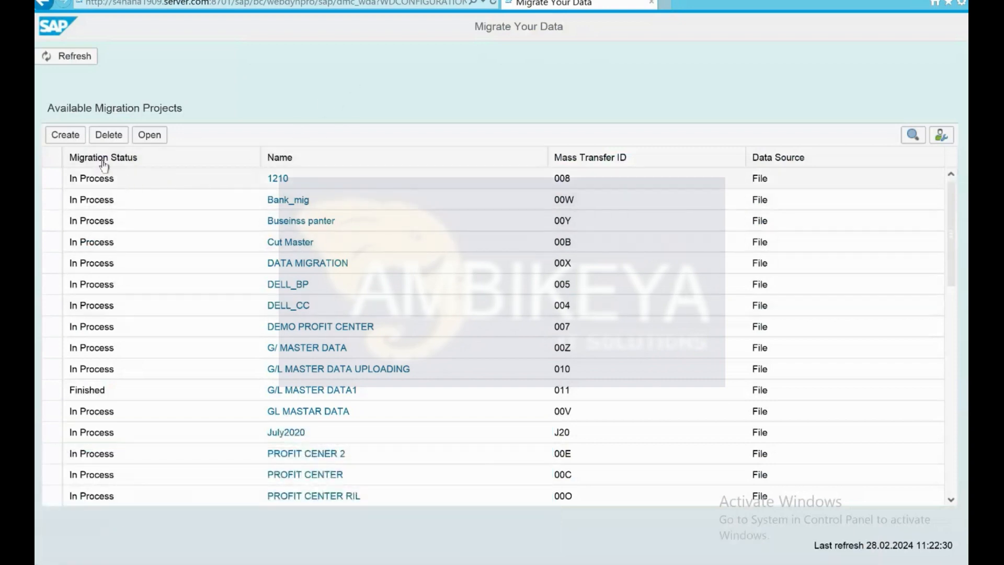
click(66, 135)
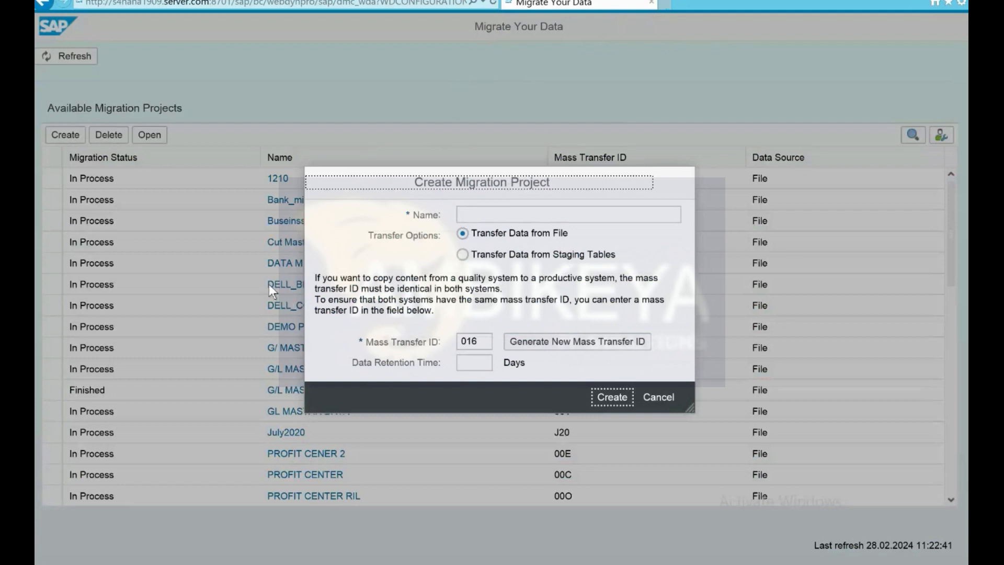
click(467, 211)
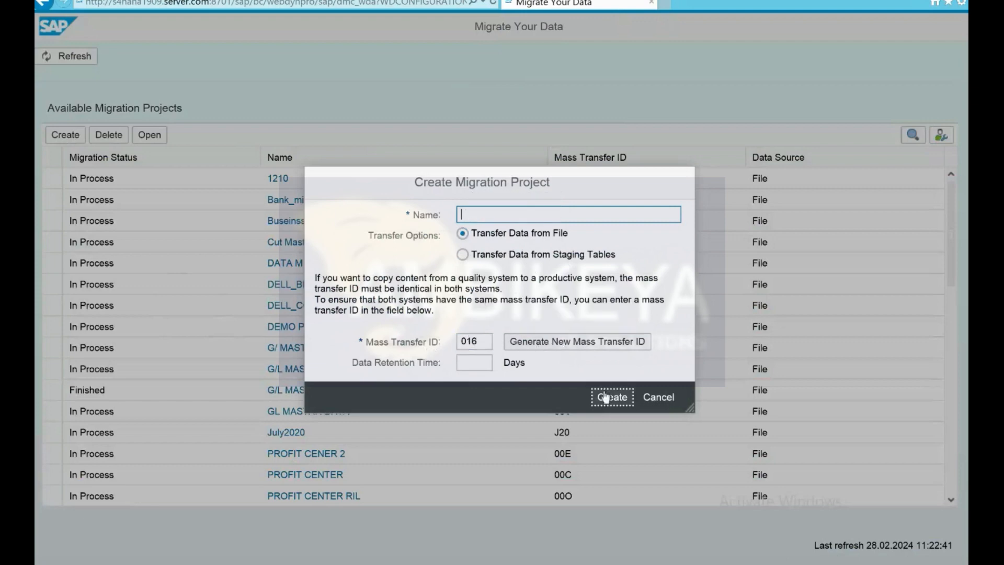
click(654, 397)
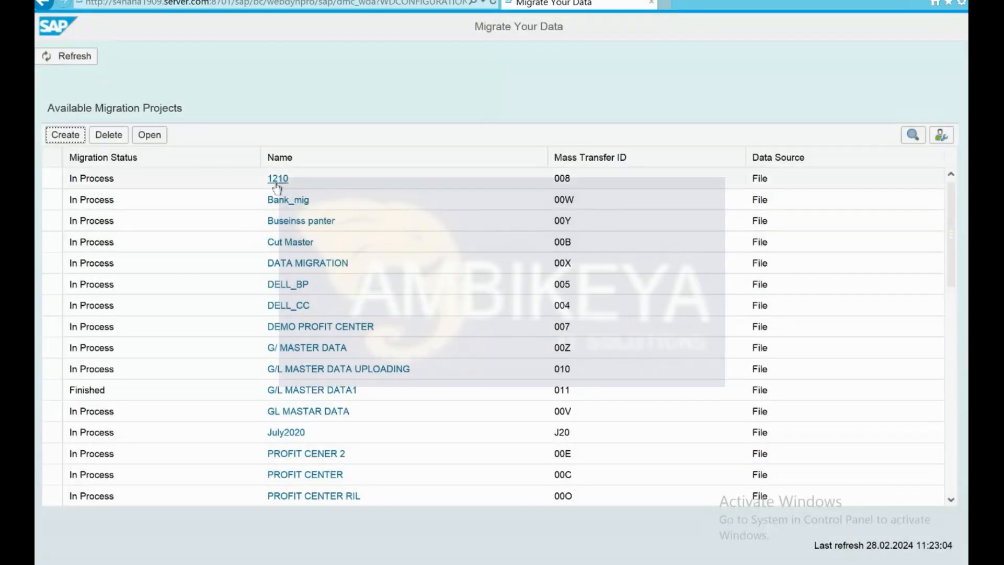
Open the migration project "Buseinss panter" and look through its list of migration objects.
click(285, 224)
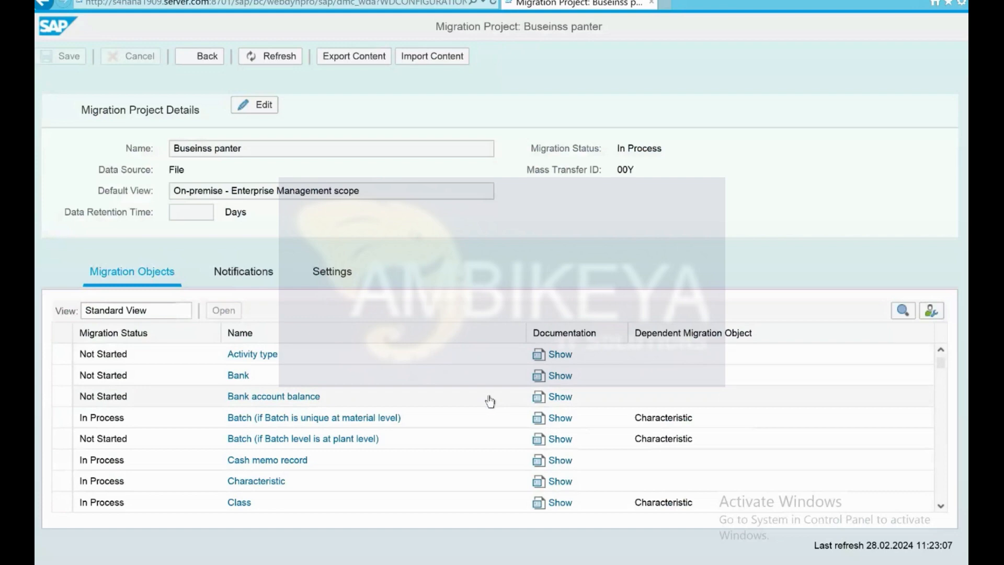
scroll(489, 401, down, 4)
scroll(490, 401, up, 4)
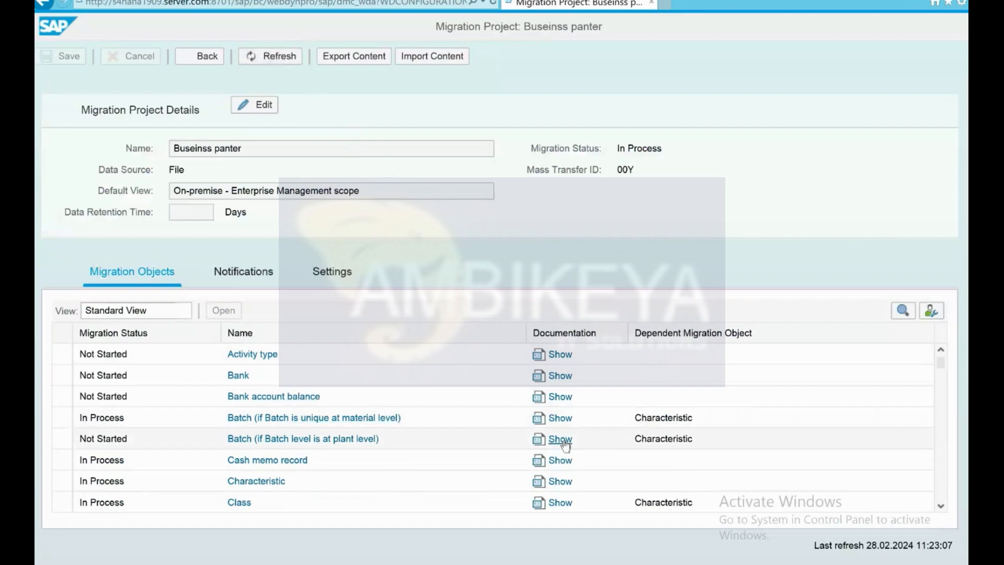
Look through the project's migration objects down to the Material entries and return to the start of the list.
scroll(564, 444, down, 10)
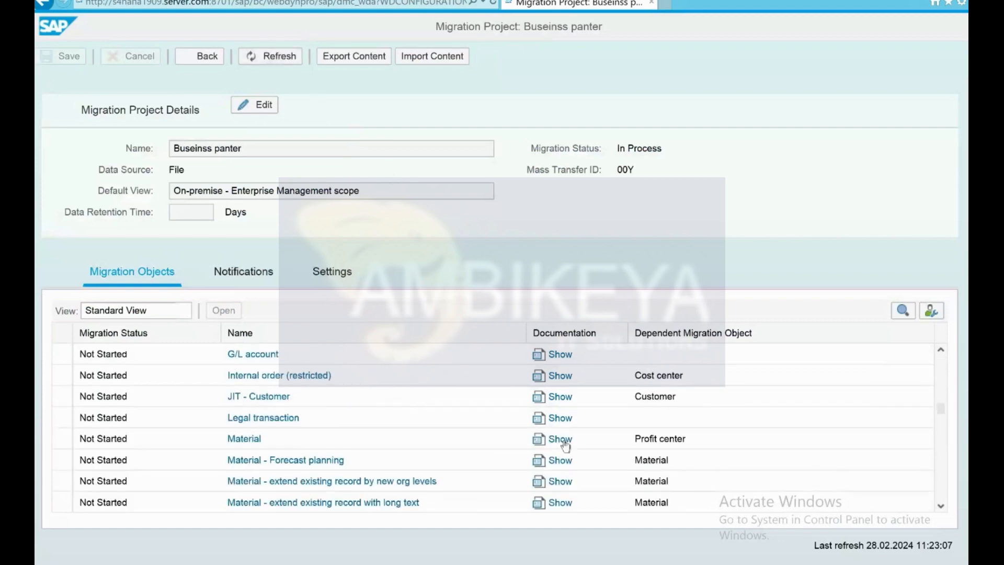
scroll(564, 444, up, 10)
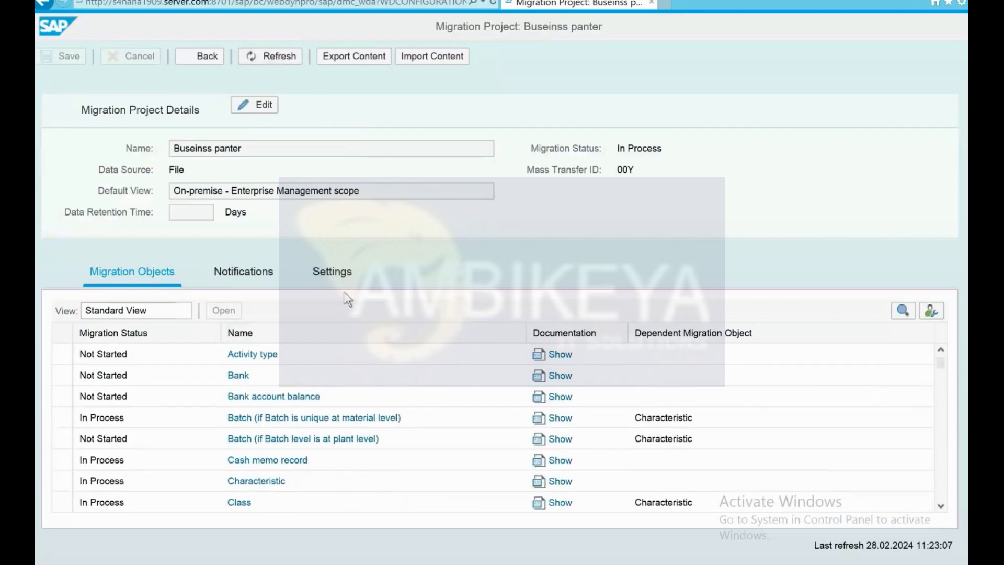
click(235, 282)
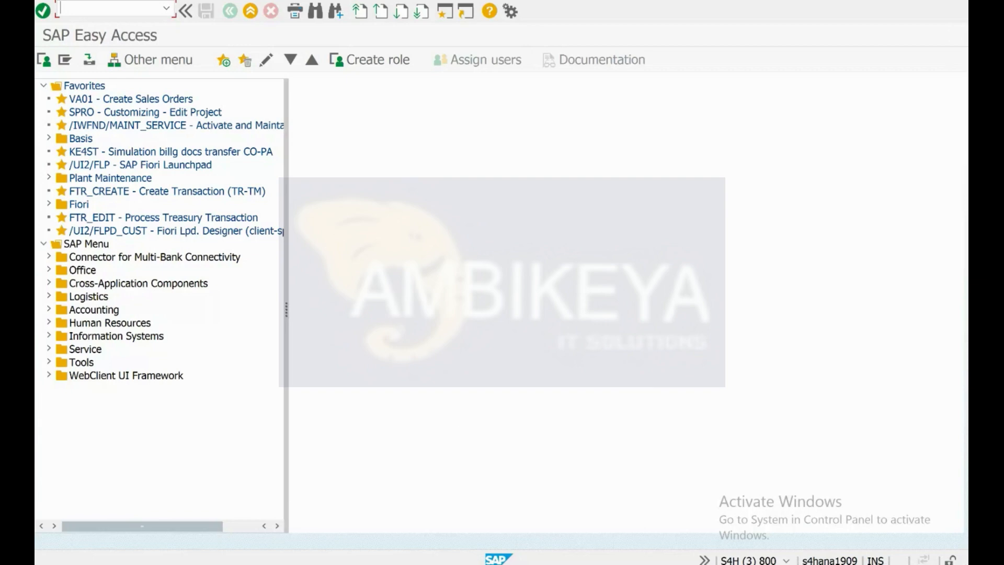
Switch to the SAP Create Material session and review the A4 paper material's Basic data 1 and Basic data 2 views.
mouse_move(265, 492)
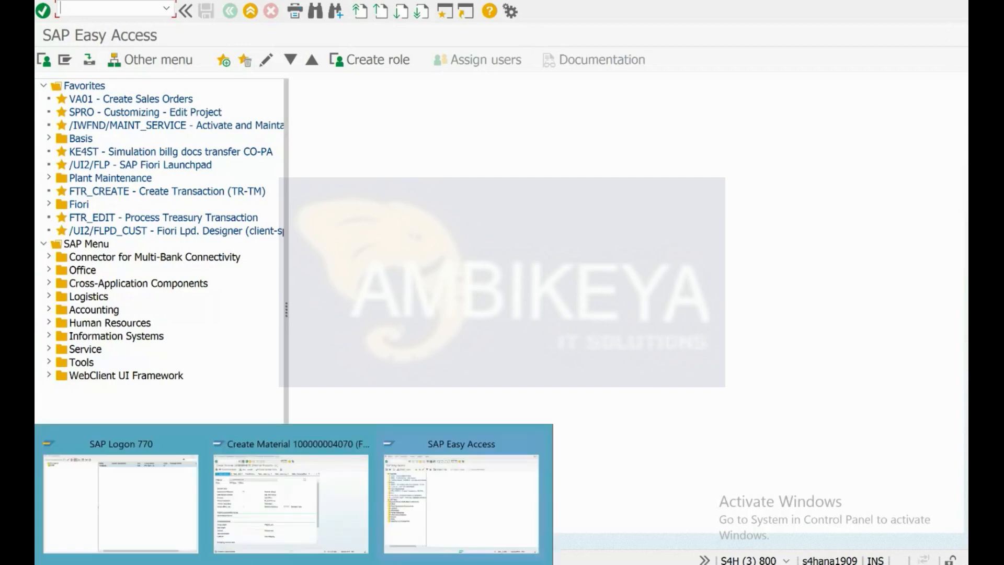
click(283, 510)
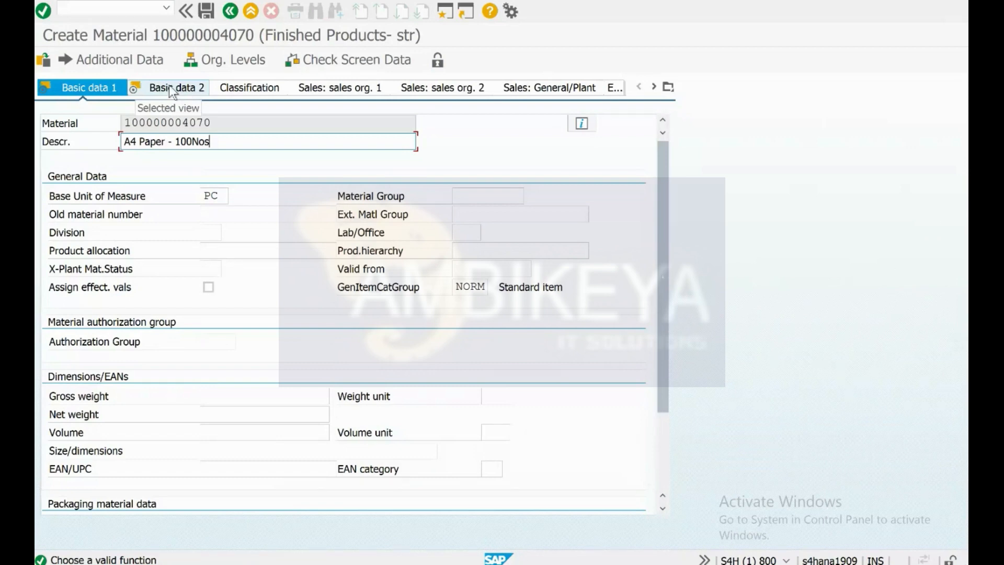
click(248, 127)
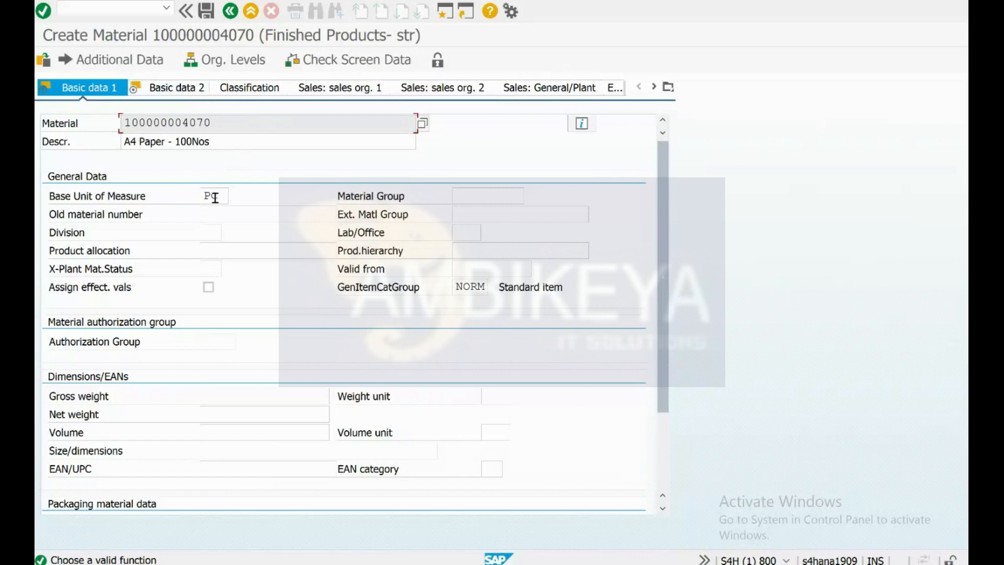
click(184, 87)
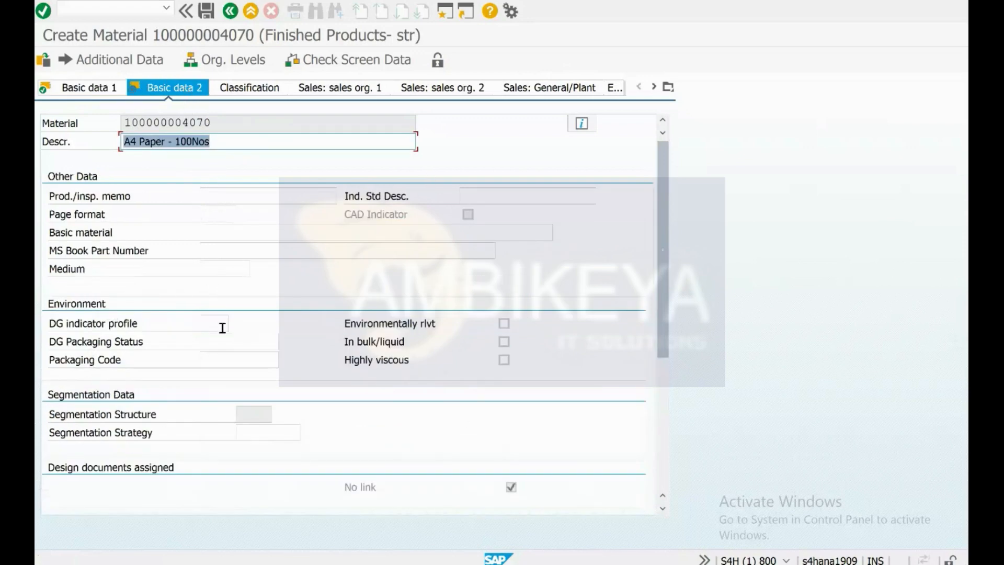
click(224, 197)
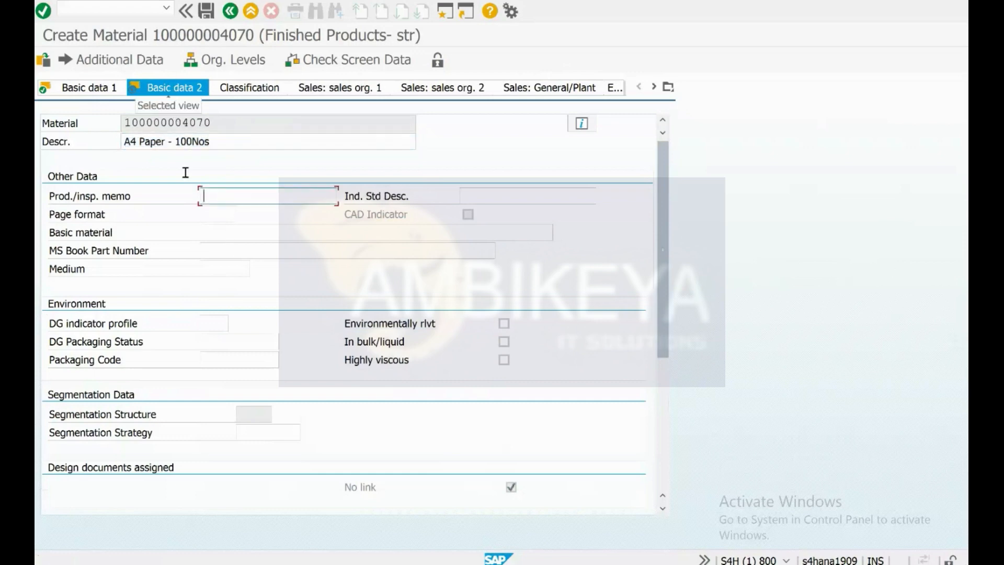
drag(236, 141, 112, 140)
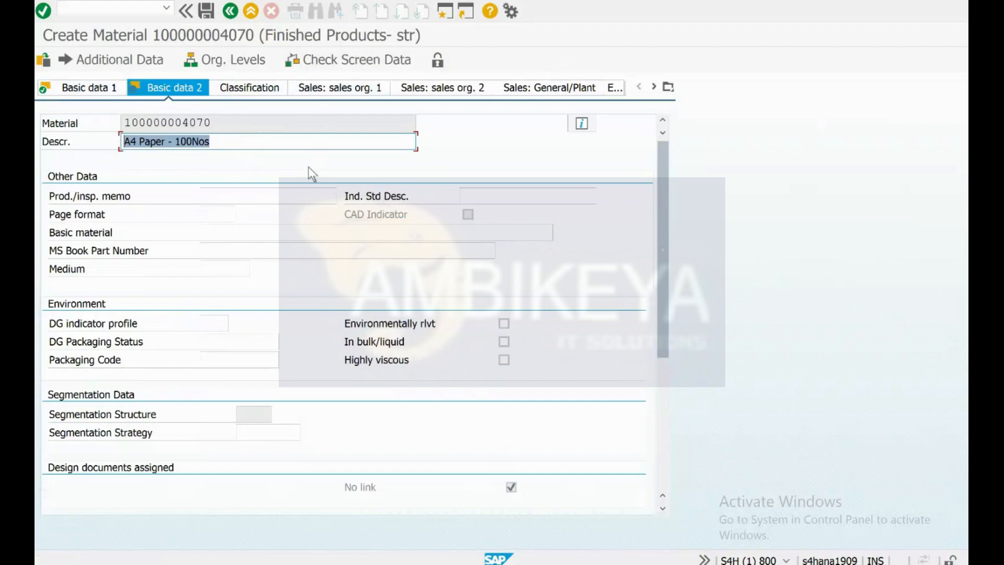
Open the MRP 1 view of the A4 paper material.
click(654, 88)
click(653, 88)
click(653, 87)
click(653, 88)
click(653, 87)
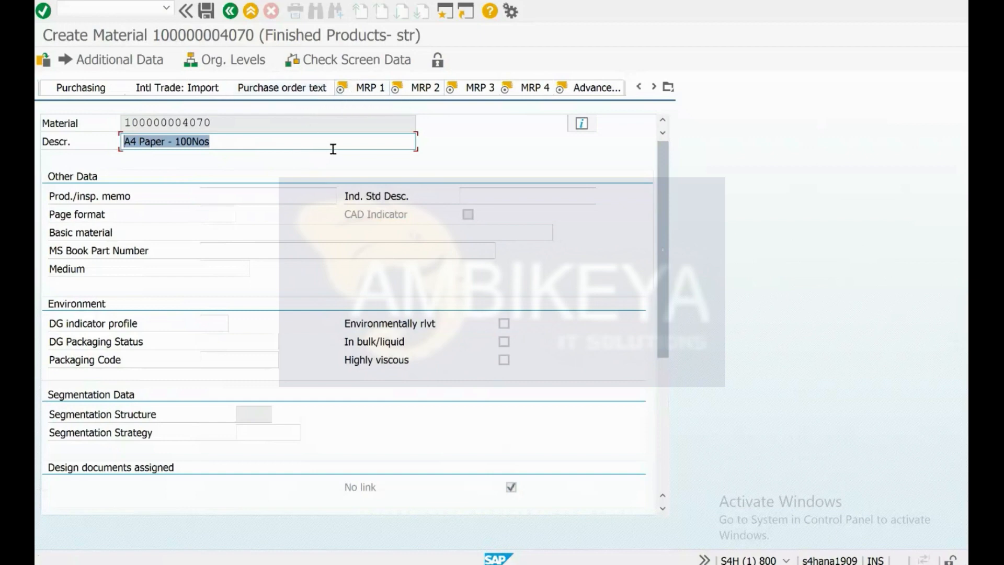
click(373, 93)
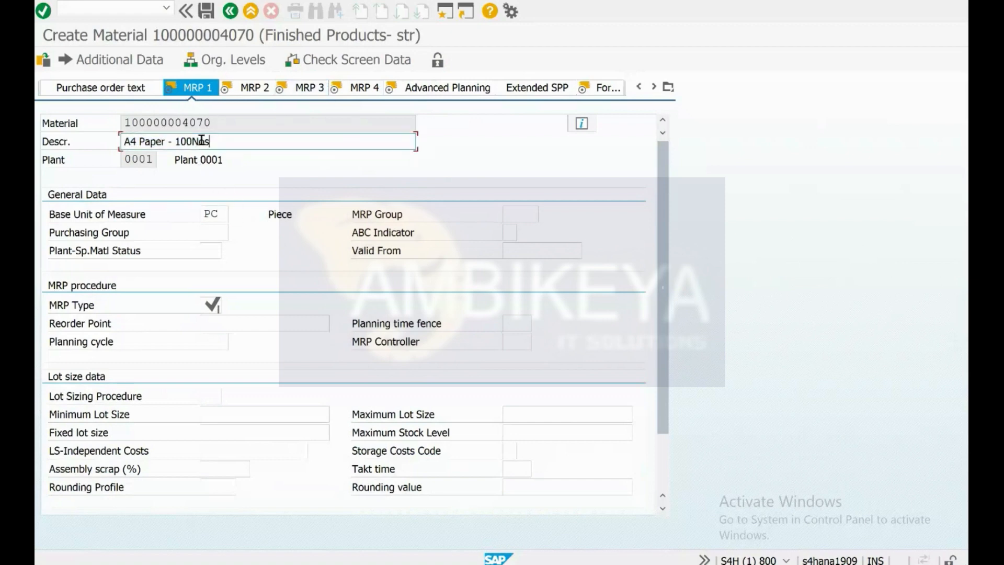
Review the description, base unit of measure, plant, MRP type and material number in the MRP 1 view.
drag(209, 141, 121, 141)
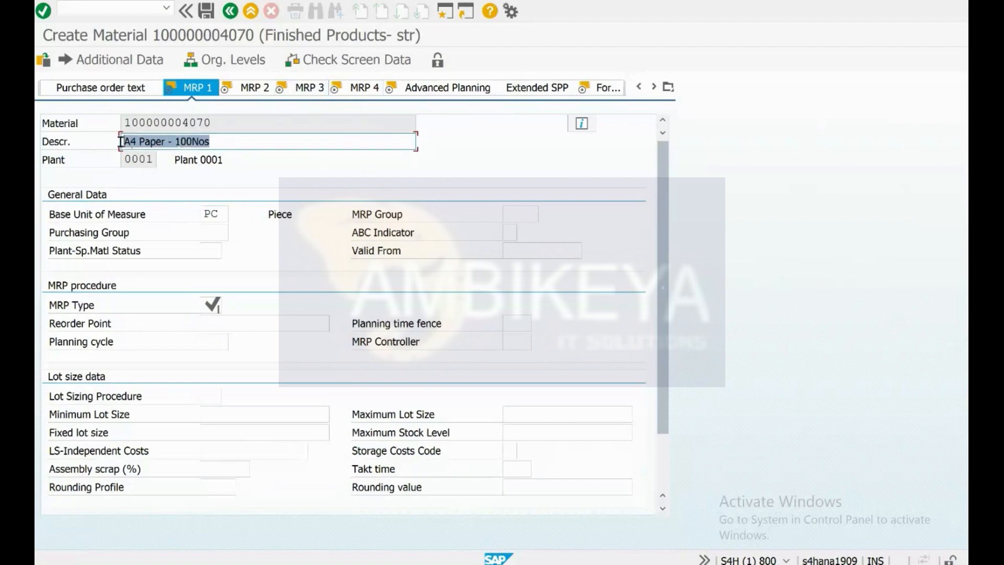
click(223, 214)
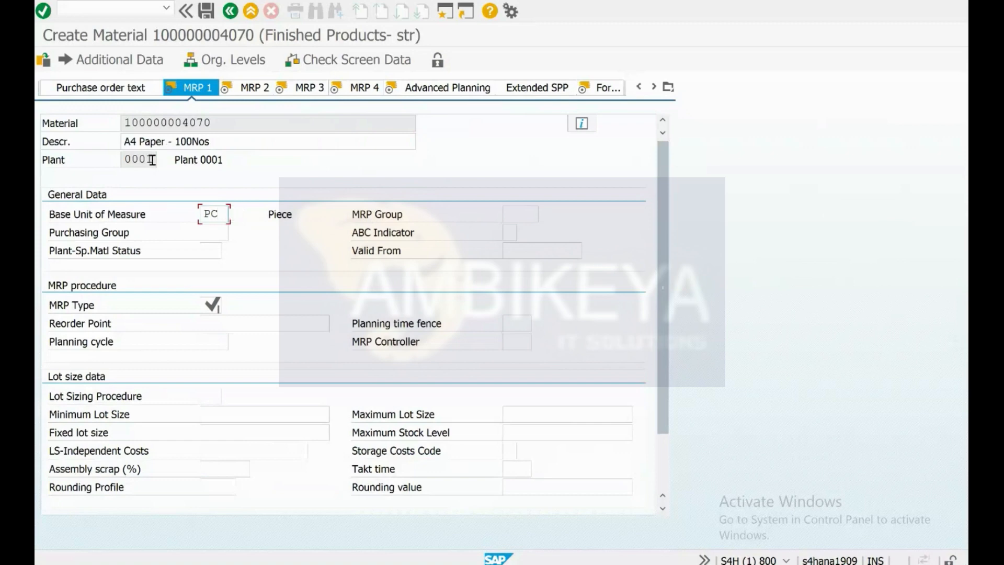
drag(152, 158, 109, 157)
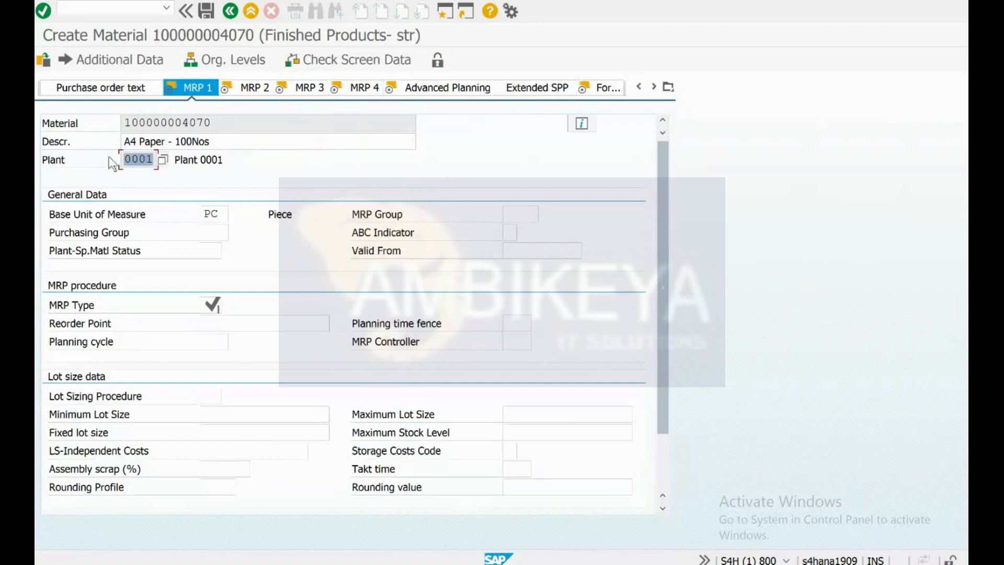
click(215, 303)
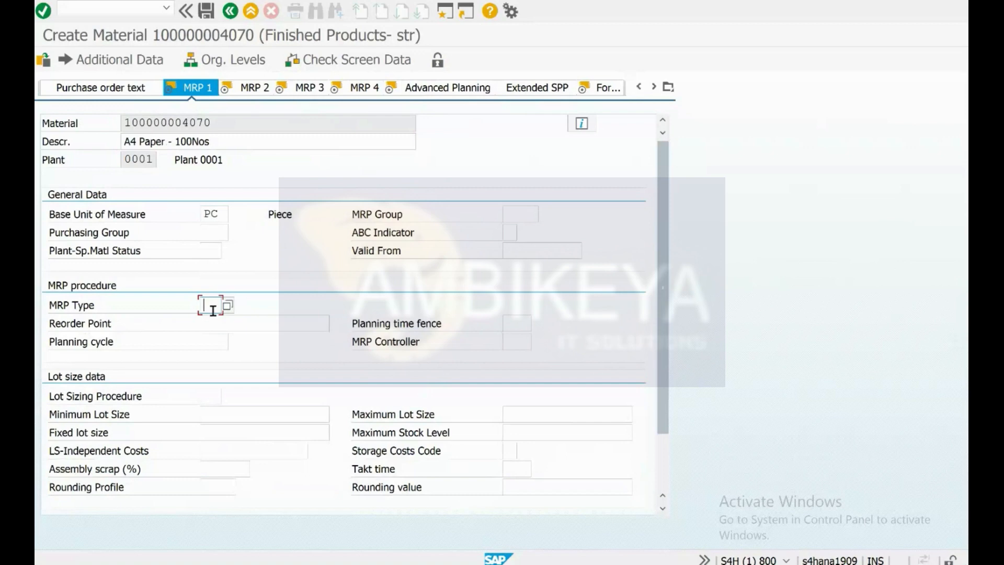
drag(224, 125, 109, 130)
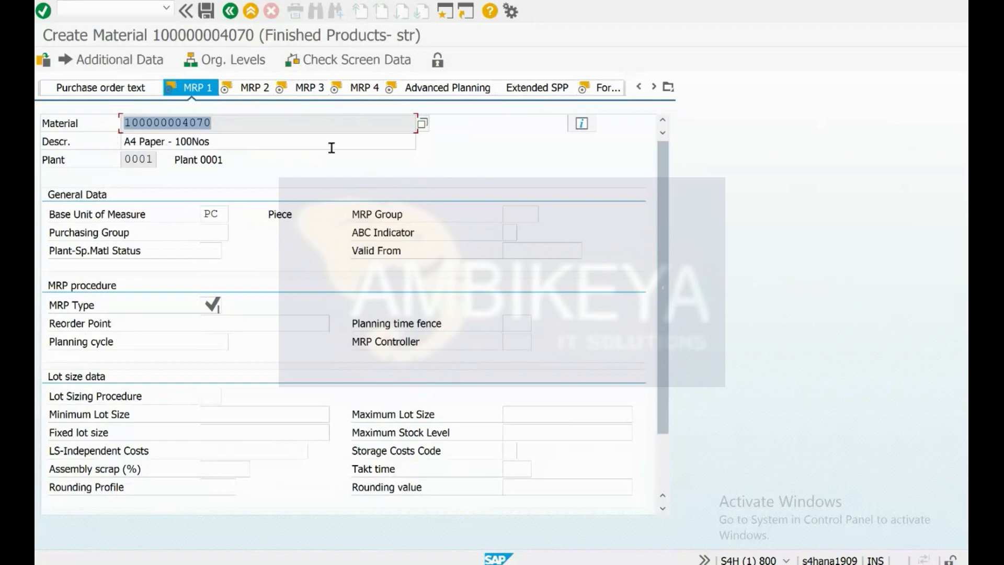
Switch to Excel and enter the heading "SAP PP Flow" in cell J2 of the S1 SAP PP sheet.
key(ctrl+super+Right)
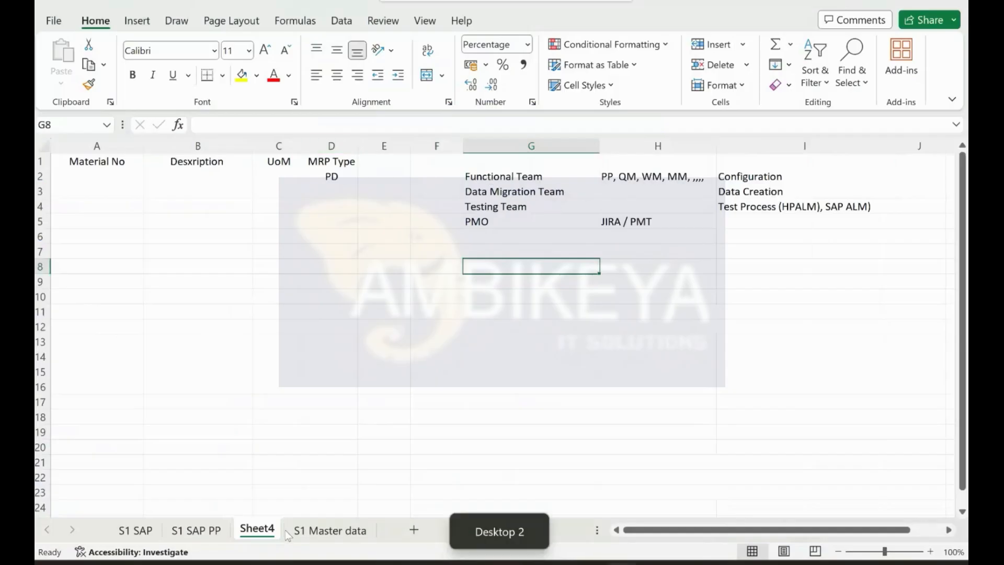
click(309, 531)
click(221, 539)
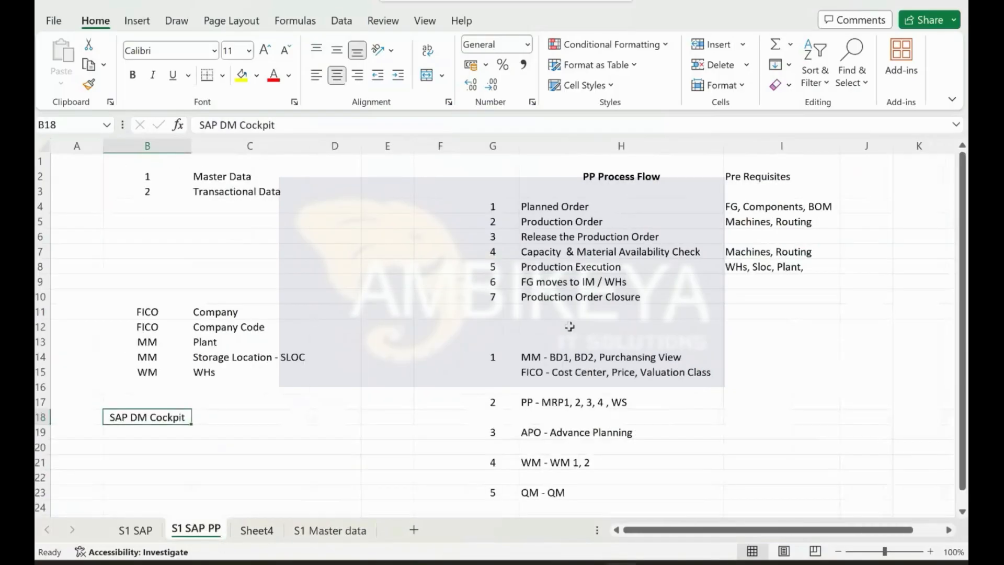
scroll(567, 325, right, 3)
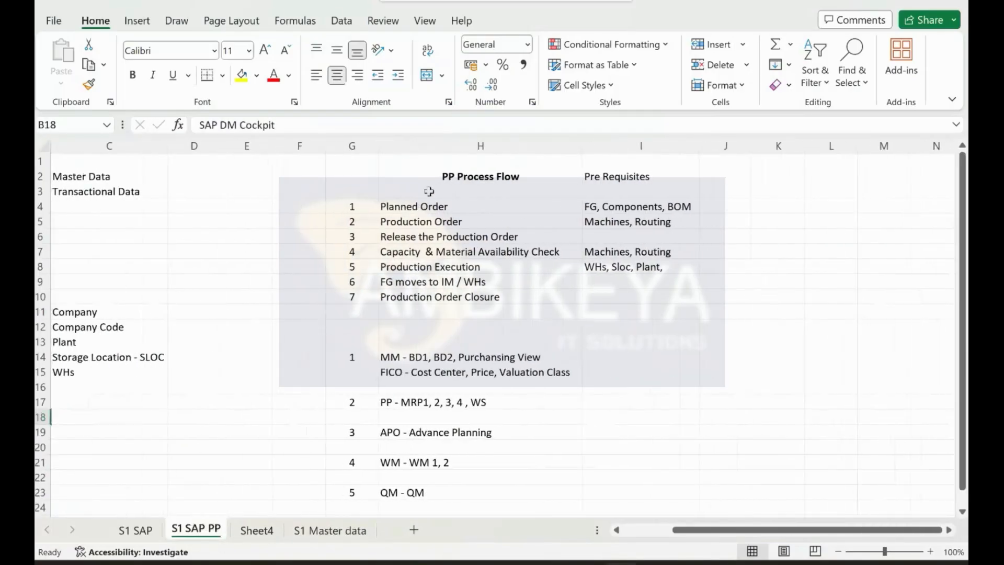
click(736, 176)
text(SAP PP Flow)
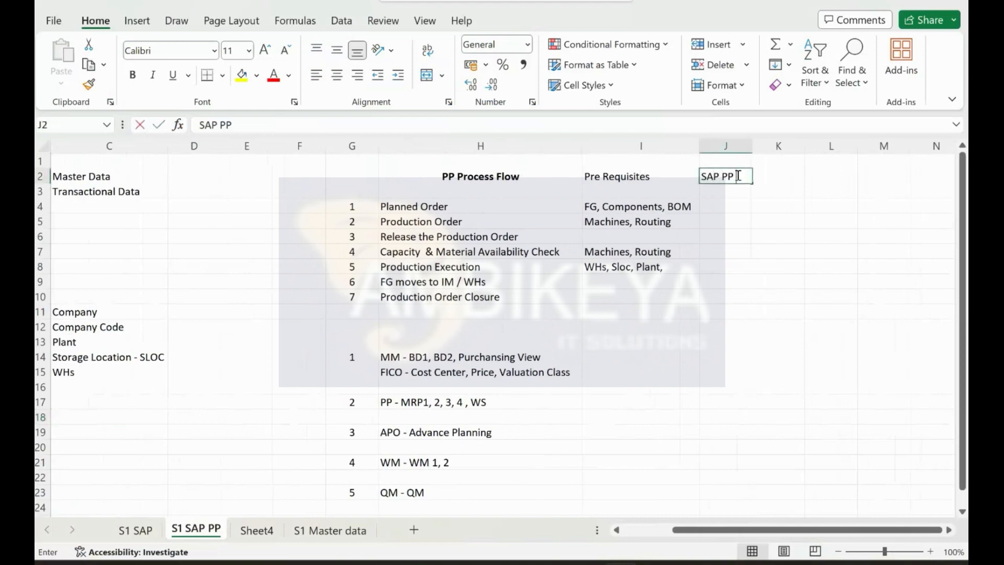
key(Return)
Widen column J and make the "SAP PP Flow" heading bold and centred.
drag(751, 147, 860, 147)
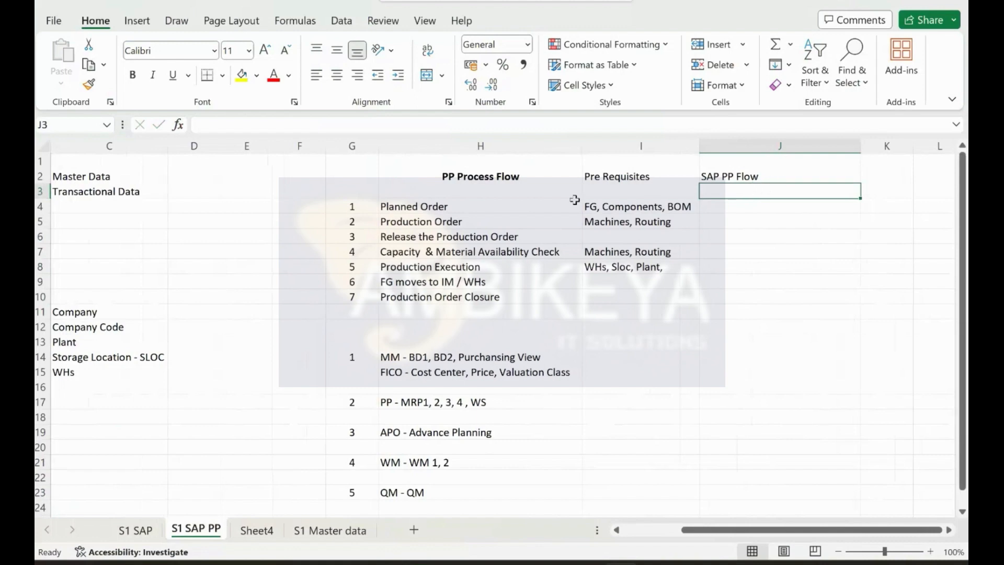
click(541, 178)
click(712, 175)
key(ctrl+b)
click(336, 76)
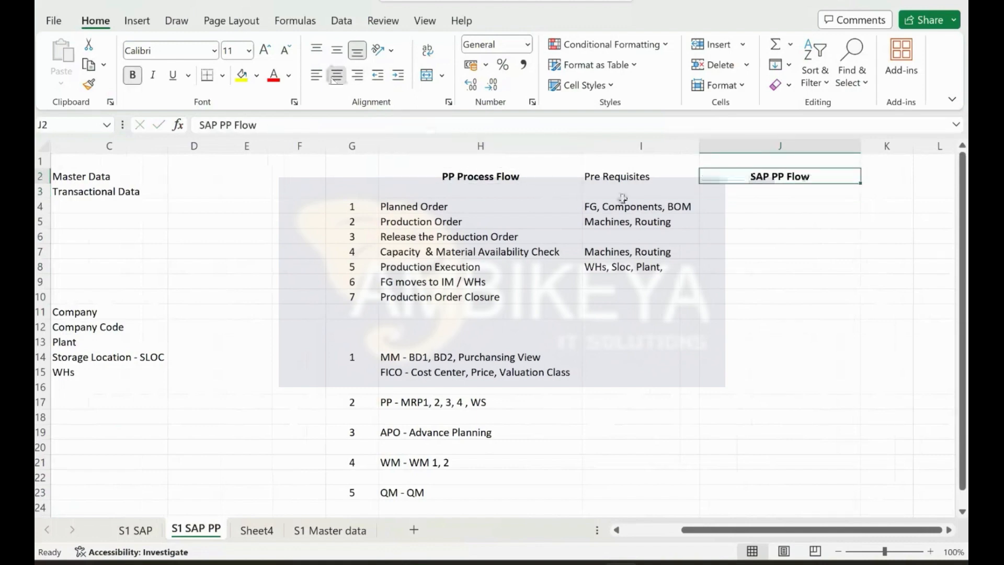
Enter "1. PIR - MD61" in cell J4 as the first SAP PP flow item.
click(741, 191)
click(744, 206)
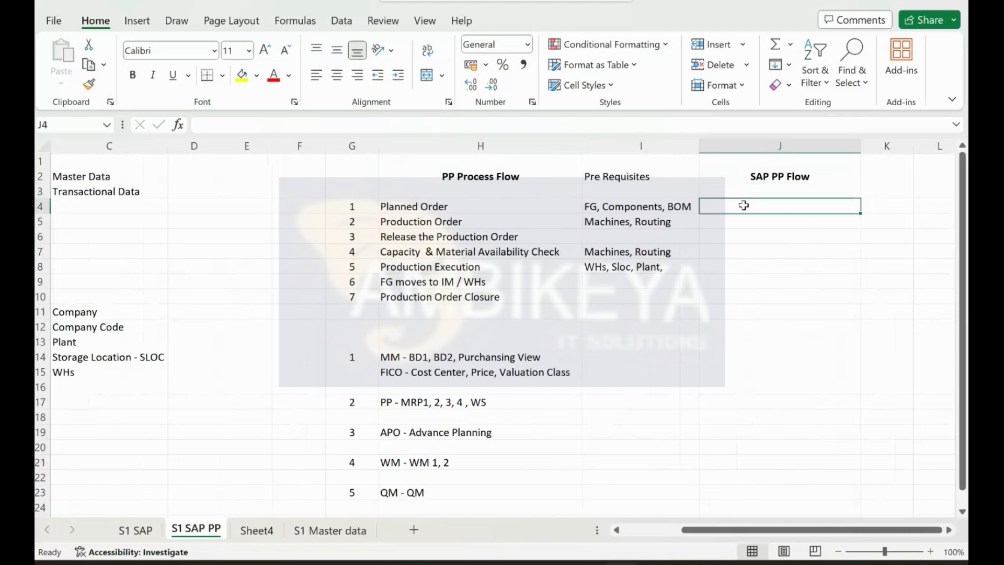
text(1.)
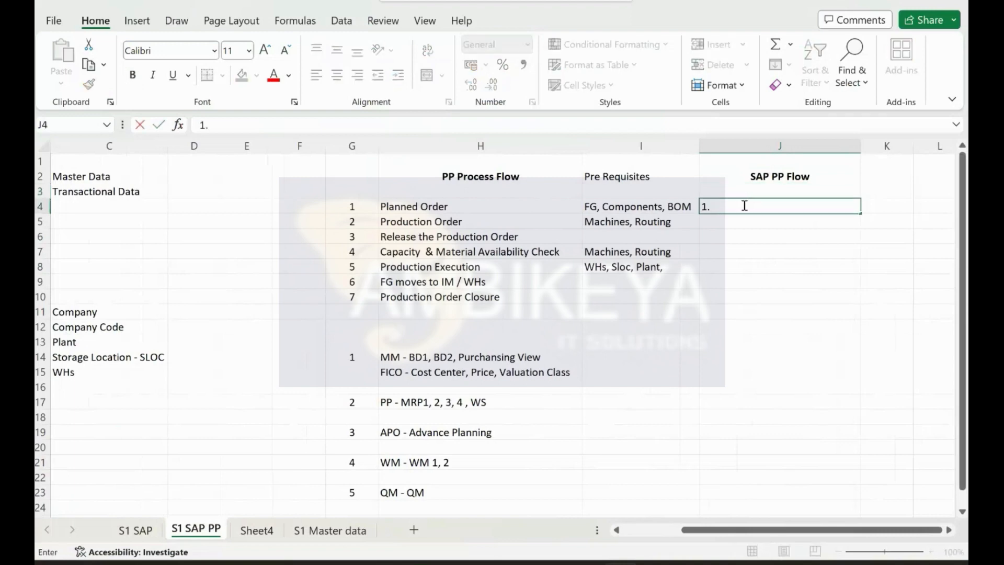
text( PIR - MD61)
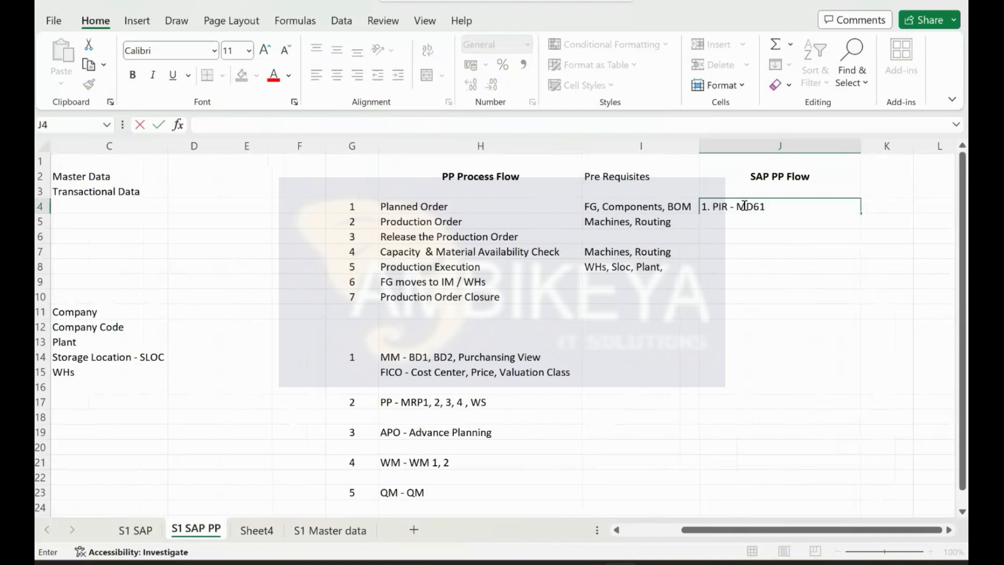
key(Return)
Enter "2. Planned Orders" in cell J5 as the second SAP PP flow item.
text(2)
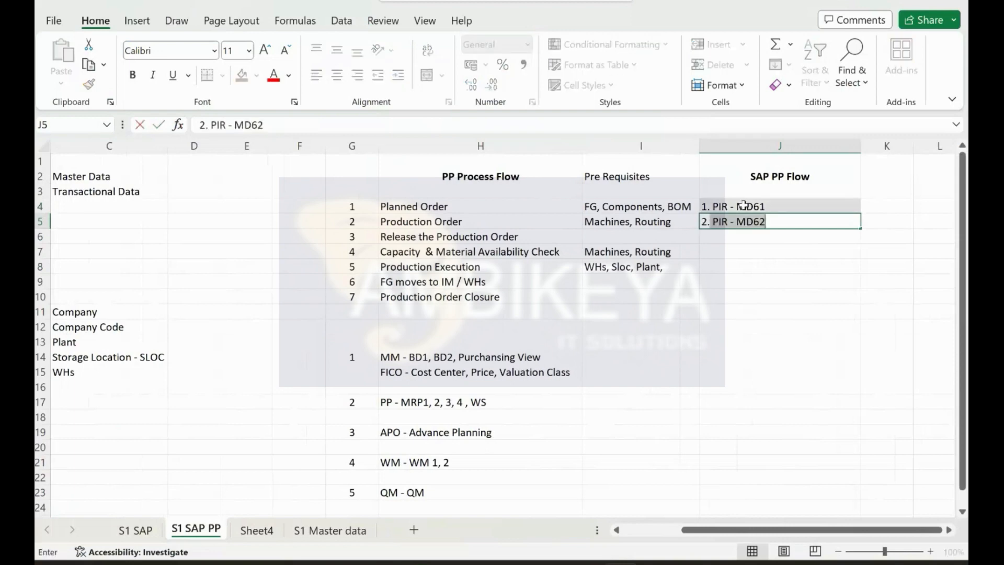
text(. Planning)
key(BackSpace)
key(BackSpace)
key(BackSpace)
key(BackSpace)
key(BackSpace)
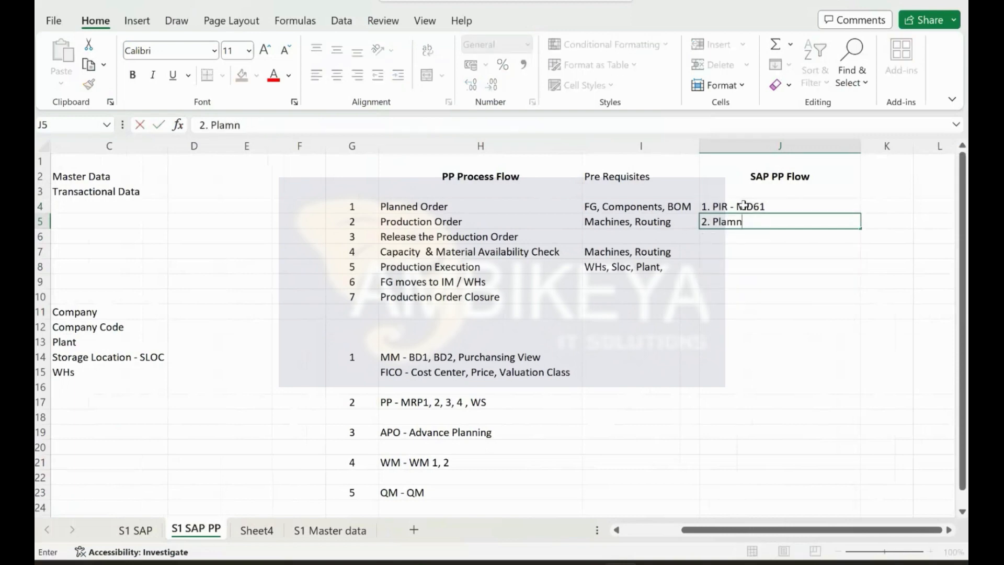
key(BackSpace)
key(BackSpace)
key(BackSpace)
text(Planned Orders)
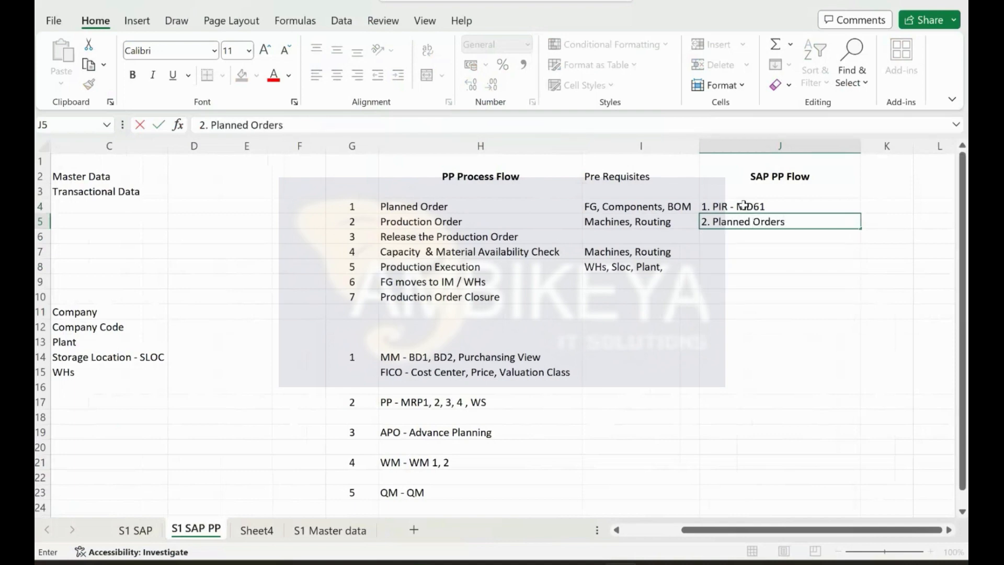
key(Return)
Enter "3. Production Order" in cell J6 and "4. MRP RUN - MD02" in cell J7.
text(3. Productio)
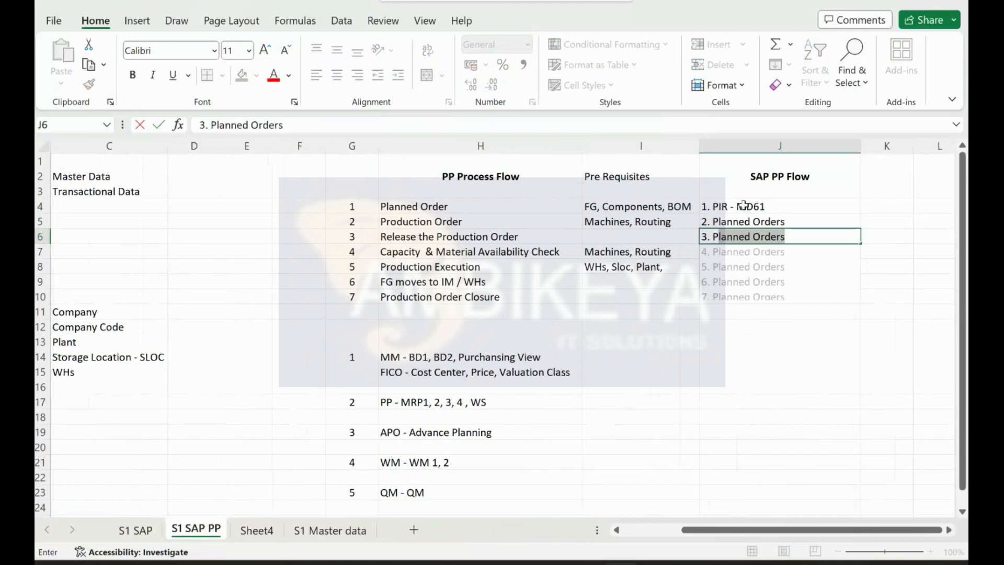
text(n Order)
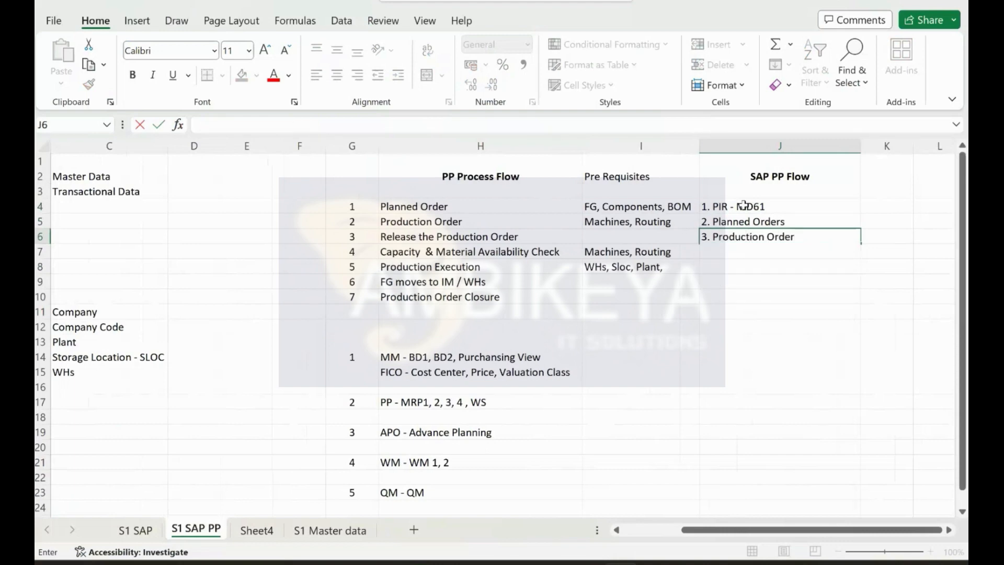
key(Return)
text(4. M)
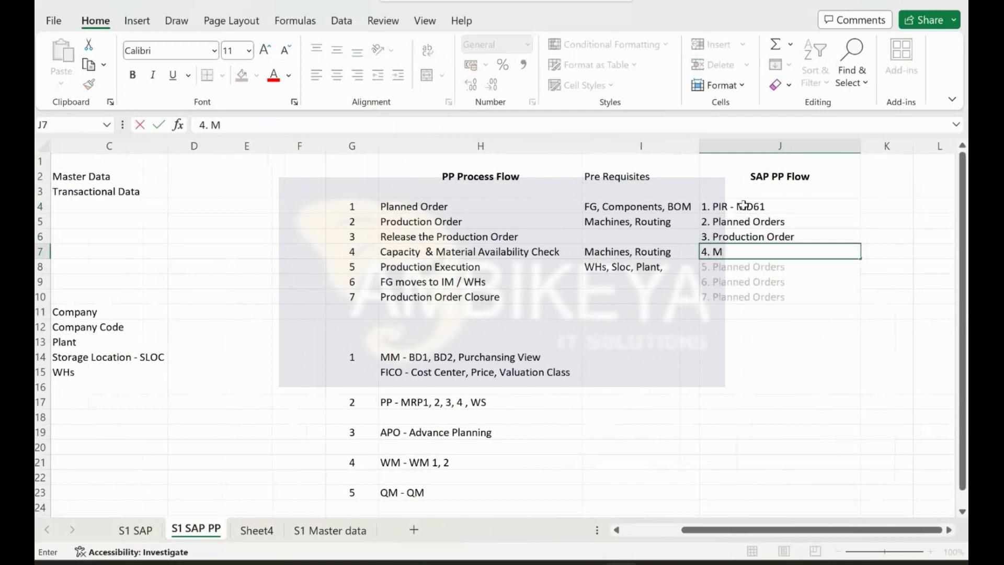
text(RP RUN)
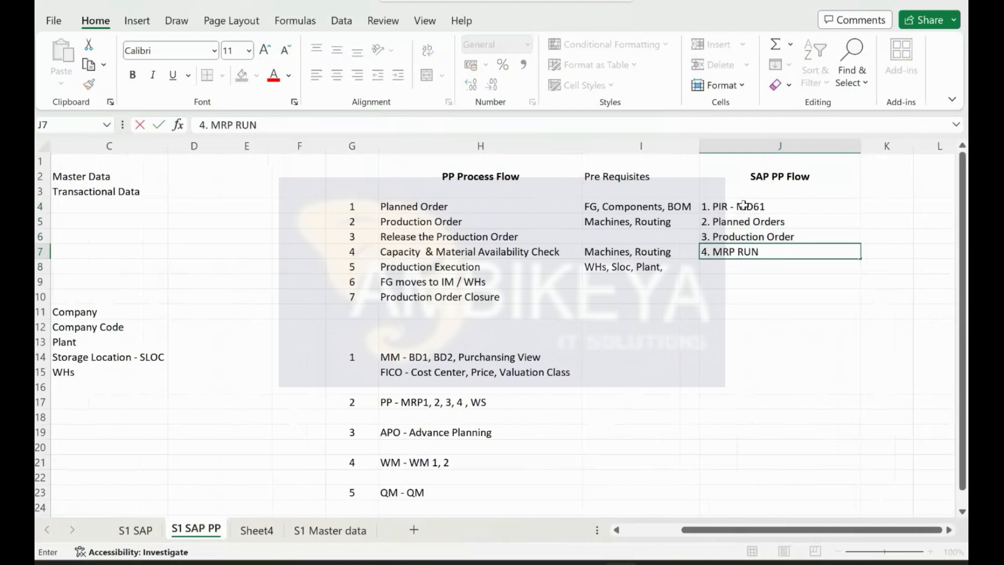
text( - MD02)
key(Return)
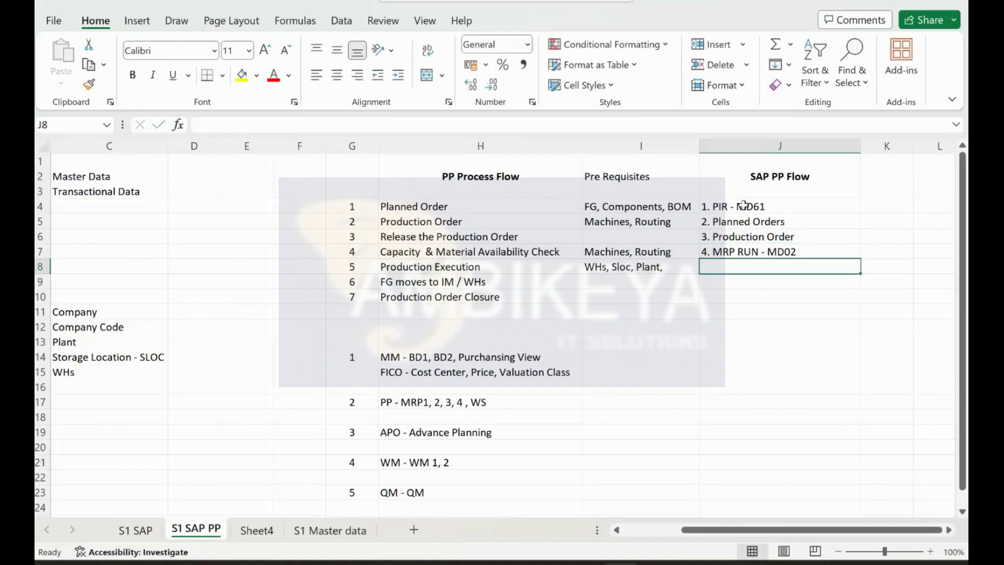
Enter "5. Procution Order Realease - CO02" in cell J8 as the fifth SAP PP flow item.
text(5. )
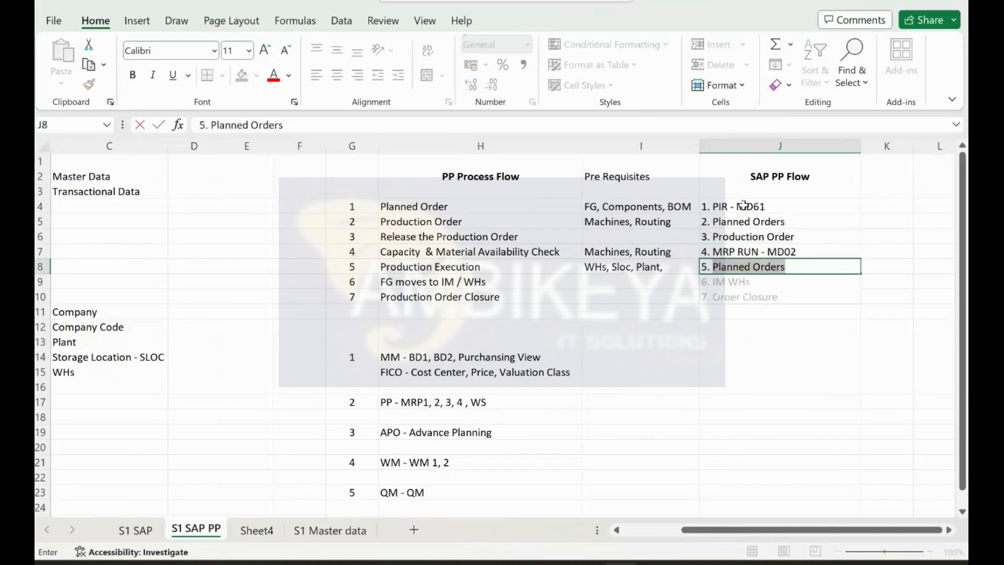
text(Procution)
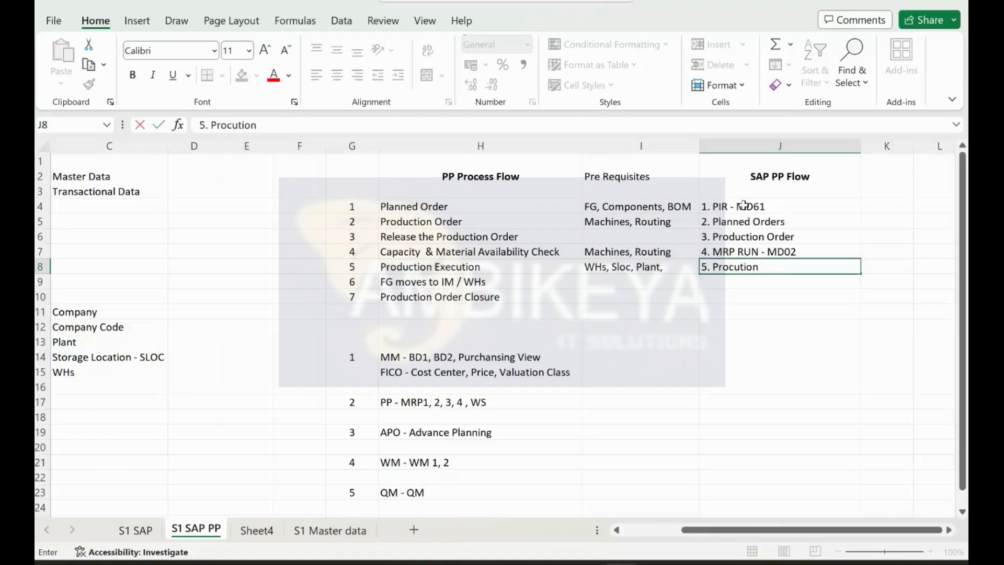
text( Order Realeas)
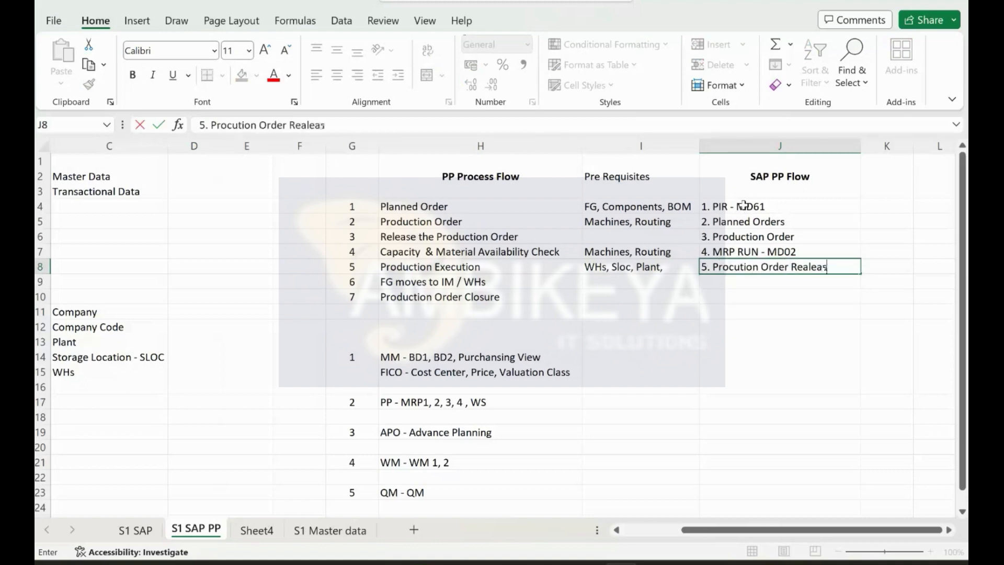
text(e - CO02)
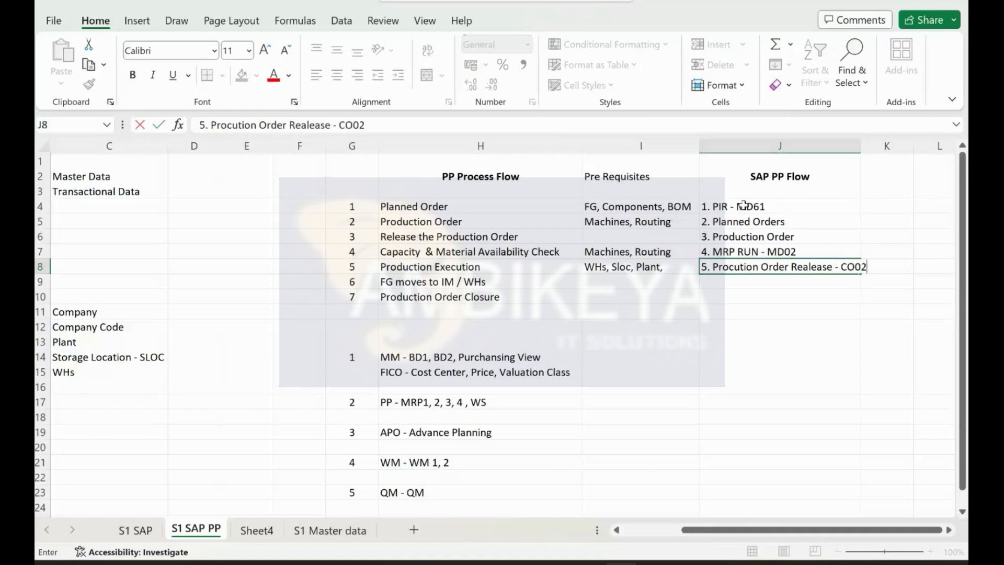
key(Return)
Enter "6. Production Order Confirmation" in cell J9 as the sixth SAP PP flow item.
text(6.)
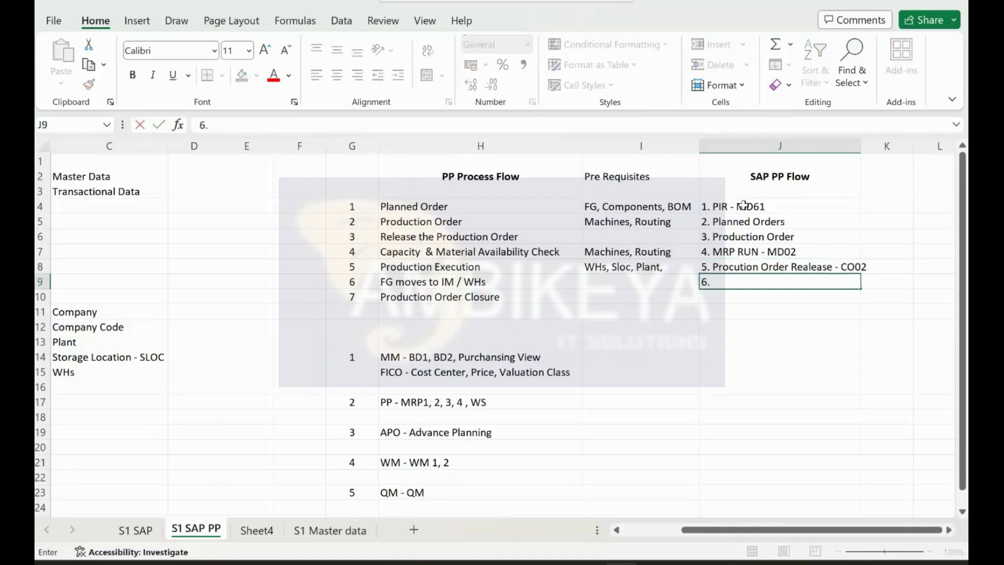
text( Production O)
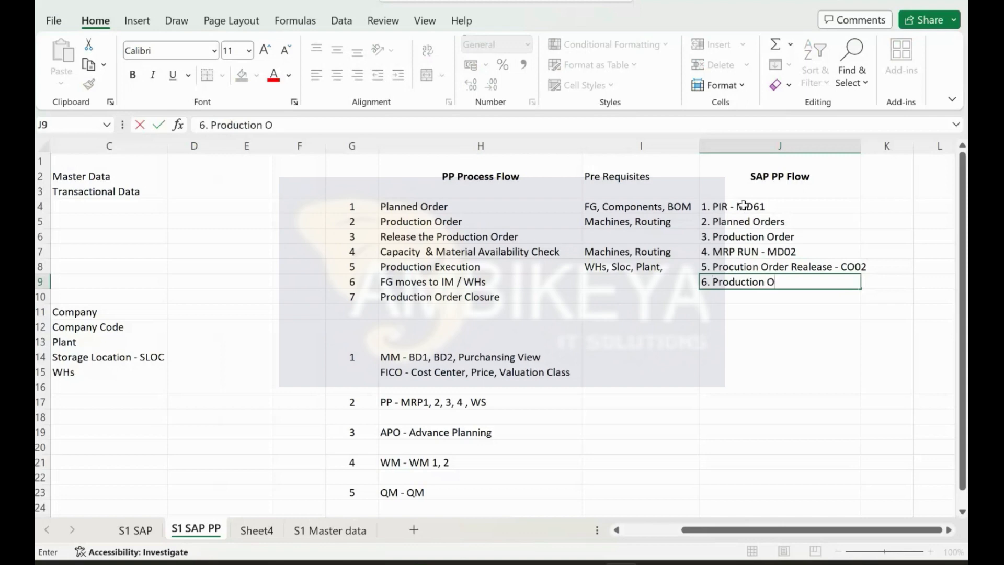
text(rder Confirmation)
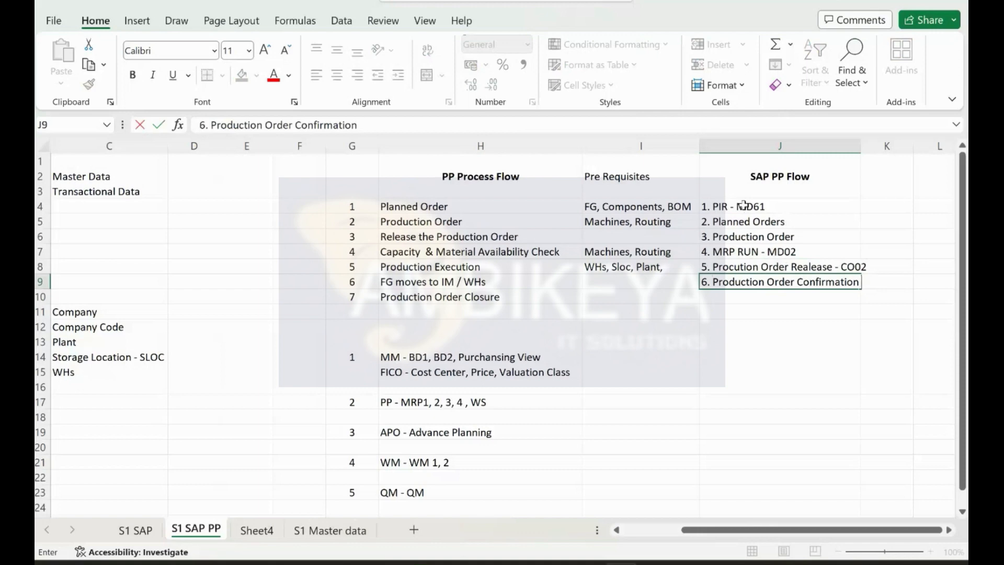
key(Return)
Enter "7. Goods Receipt - MIGO" in cell J10 as the seventh SAP PP flow item.
text(7)
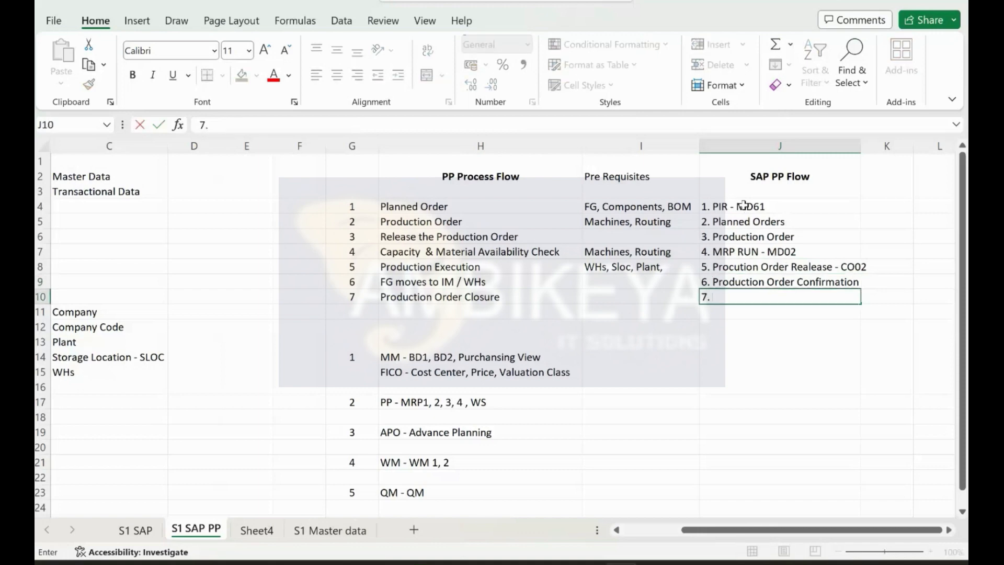
text(. Goods Receip)
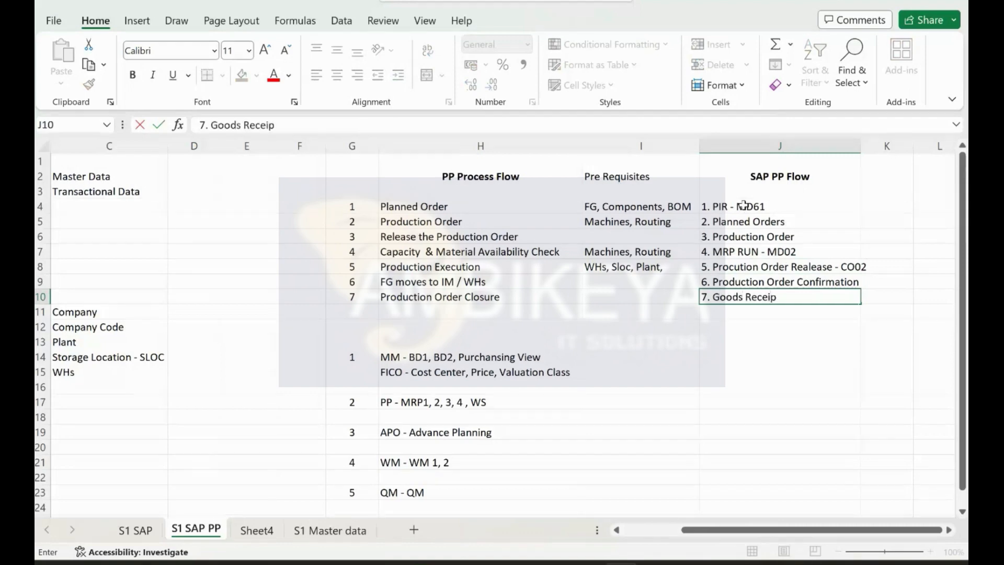
text(t - MIGO)
Append the transaction code "- CO11N" to the production order confirmation item in cell J9.
click(831, 280)
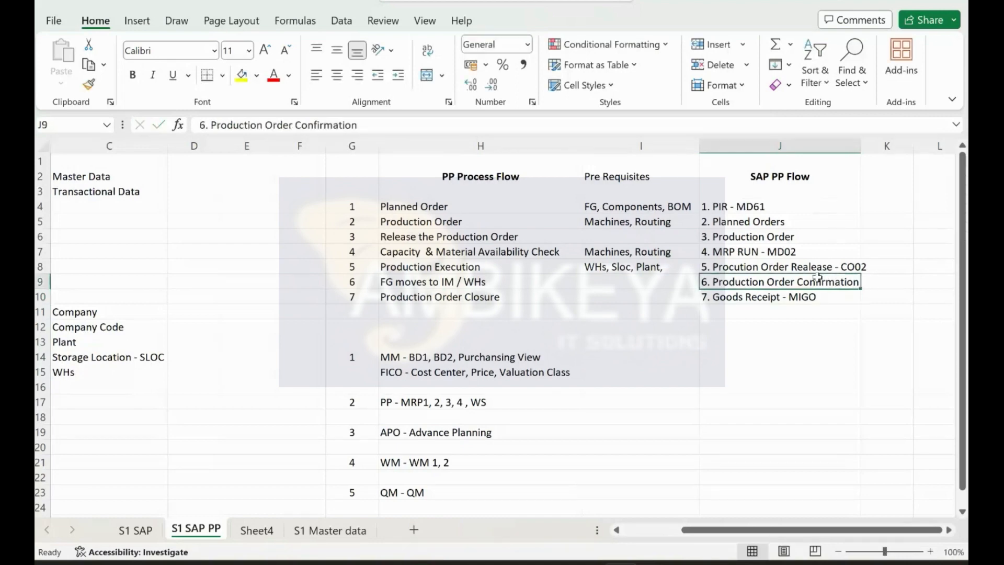
click(497, 126)
text(-)
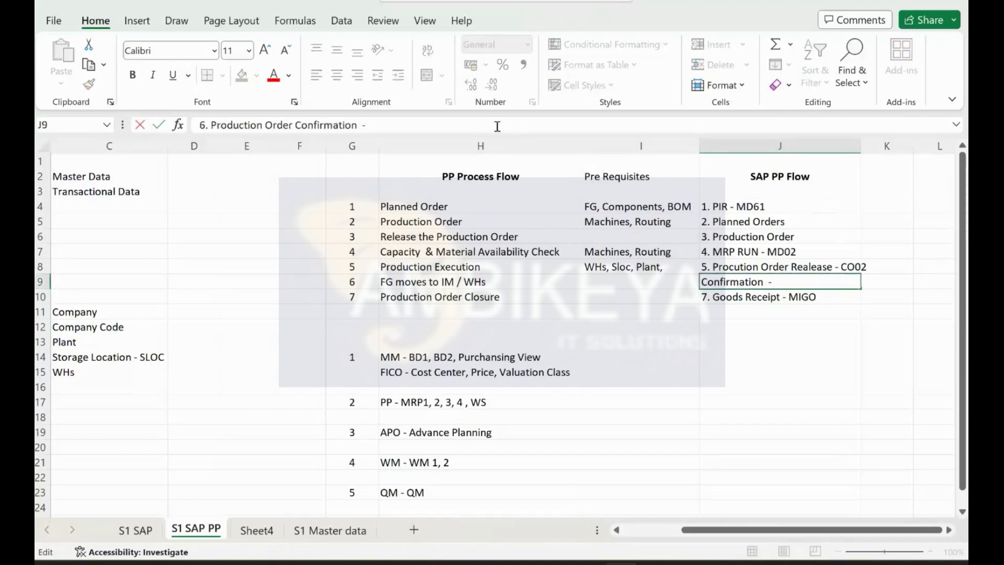
text( Co11)
key(BackSpace)
key(BackSpace)
key(BackSpace)
text(O11N)
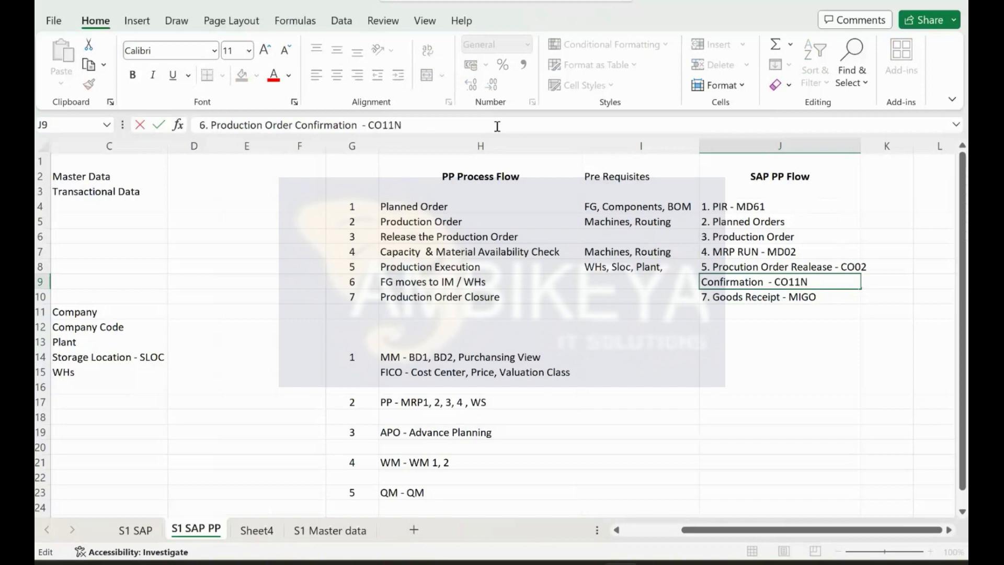
click(870, 295)
Cut the confirmation text out of cell J9 and replace it so the item reads "6. Goods Issue - MIGO".
click(721, 281)
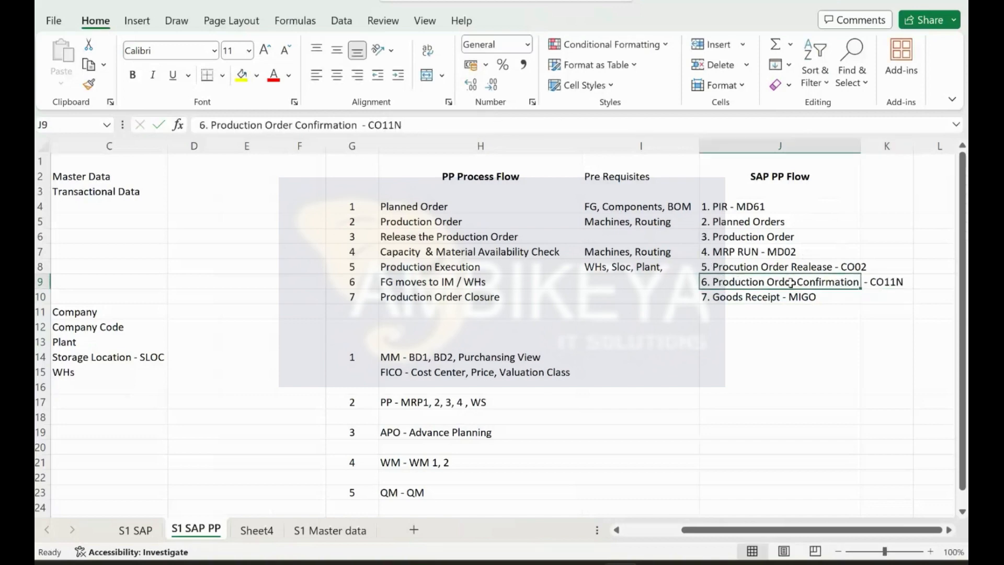
drag(403, 125, 214, 136)
text(Goods Issue -)
text(MIGO)
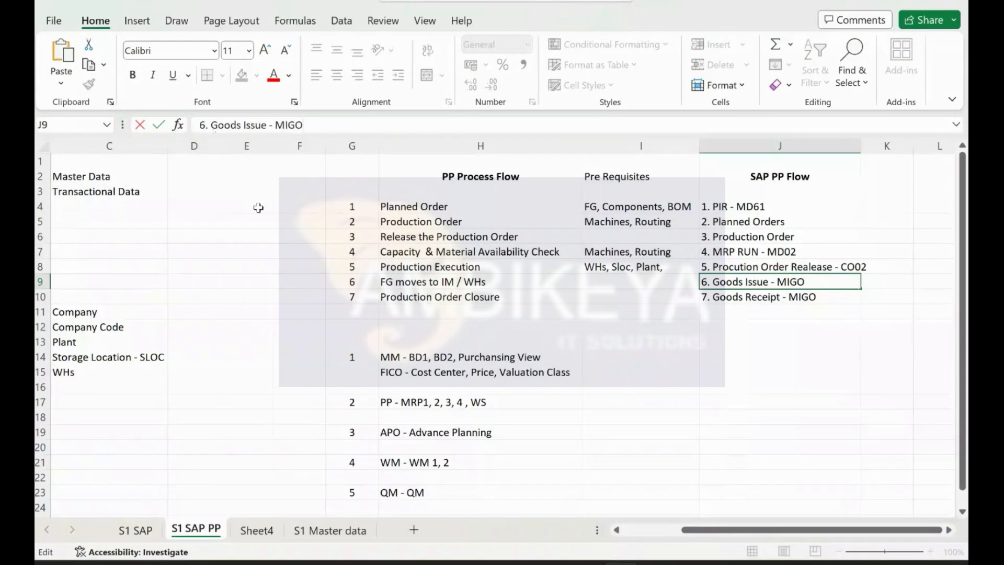
click(709, 343)
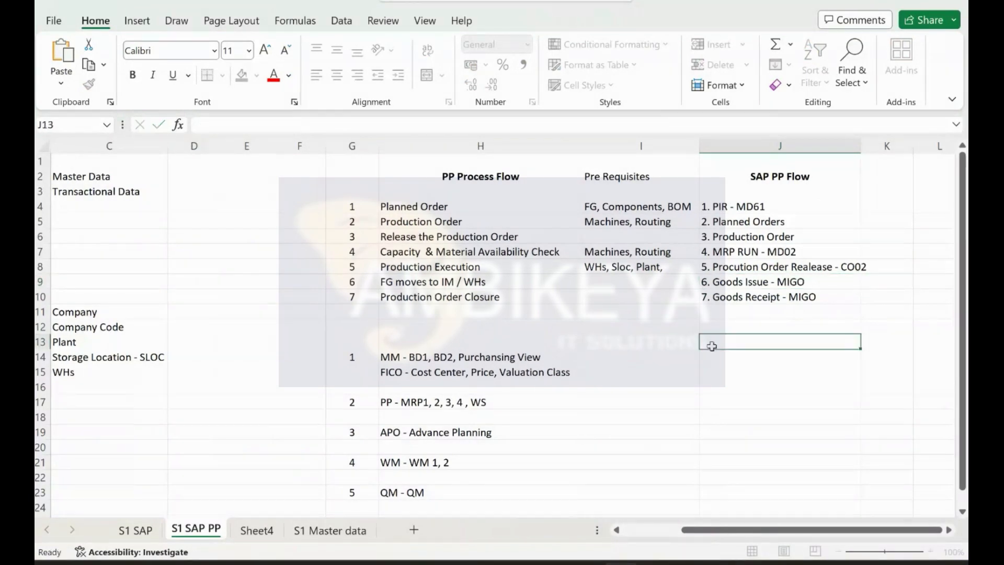
Enter "7. Production Order Confirmation - CO11N" in cell J11, reusing the cut text.
click(737, 312)
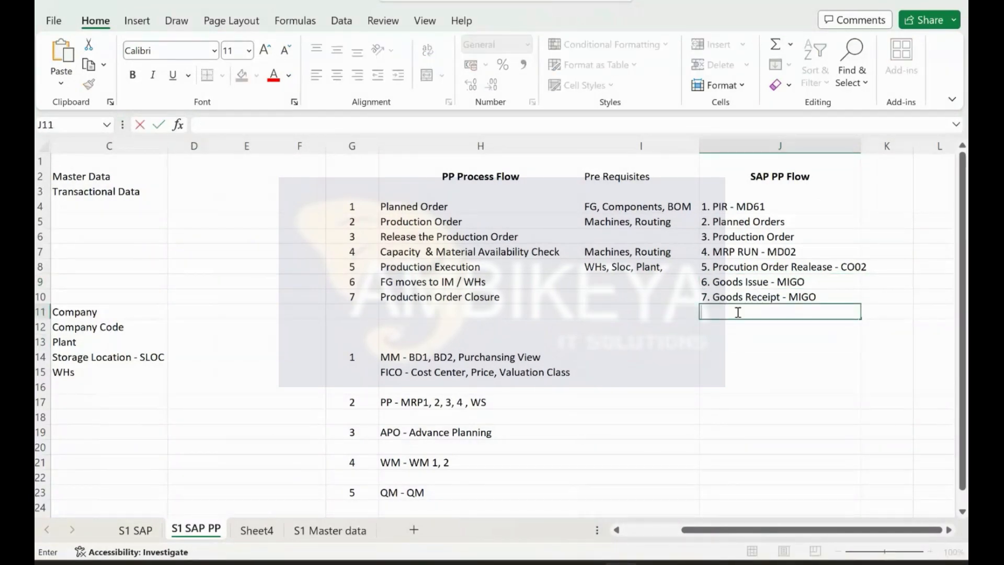
text(7.)
text(Production Order Confirmation  - CO11N)
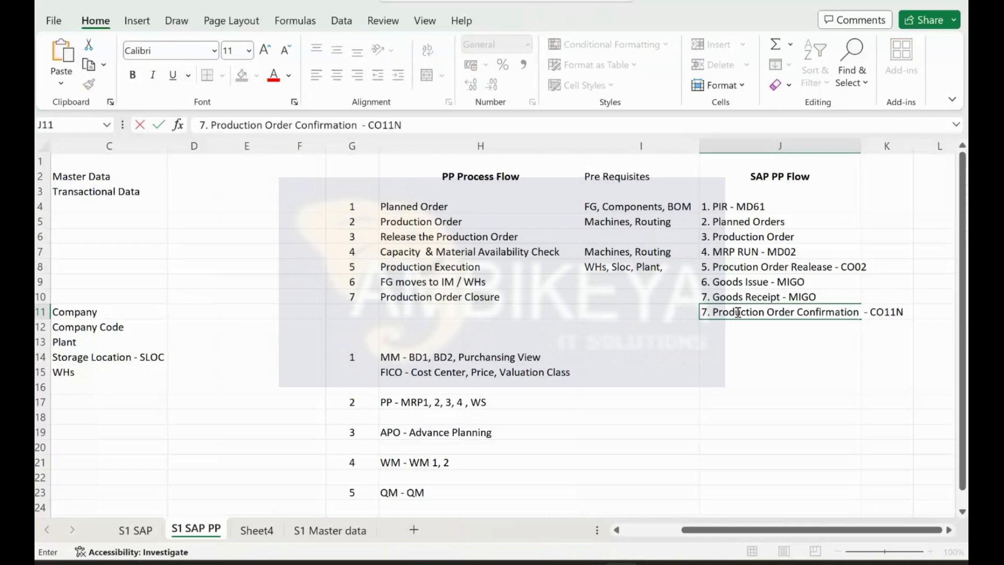
key(Return)
Move the goods receipt item from J10 to J12 and renumber it as "8. Goods Receipt - MIGO".
click(734, 296)
key(ctrl+c)
click(731, 312)
click(725, 326)
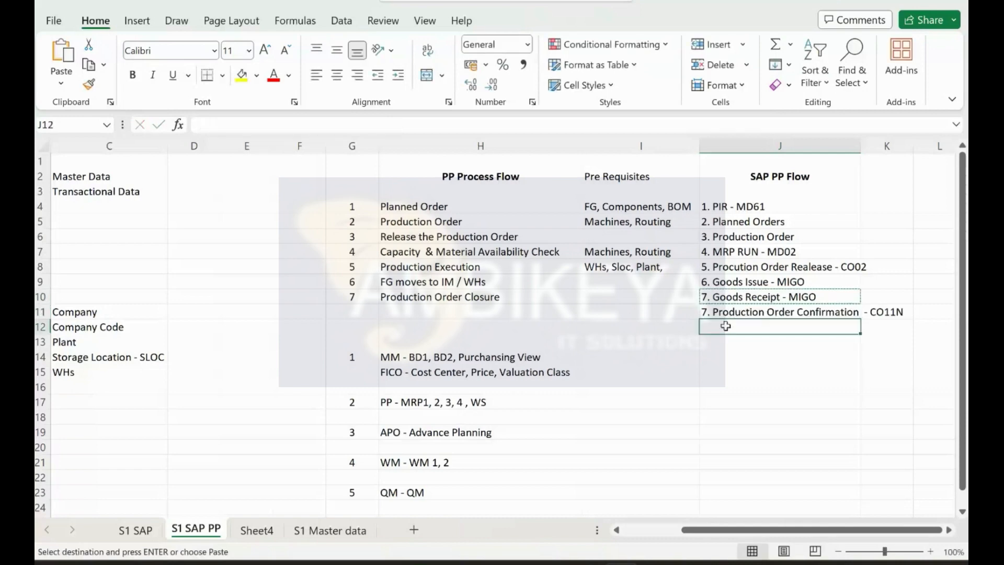
key(Return)
double_click(707, 327)
key(BackSpace)
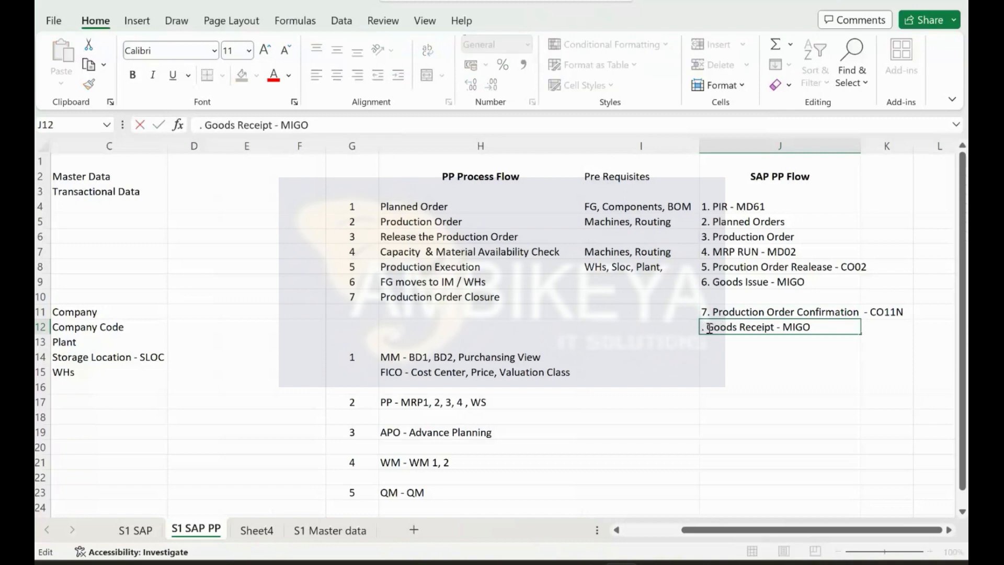
text(8)
key(Return)
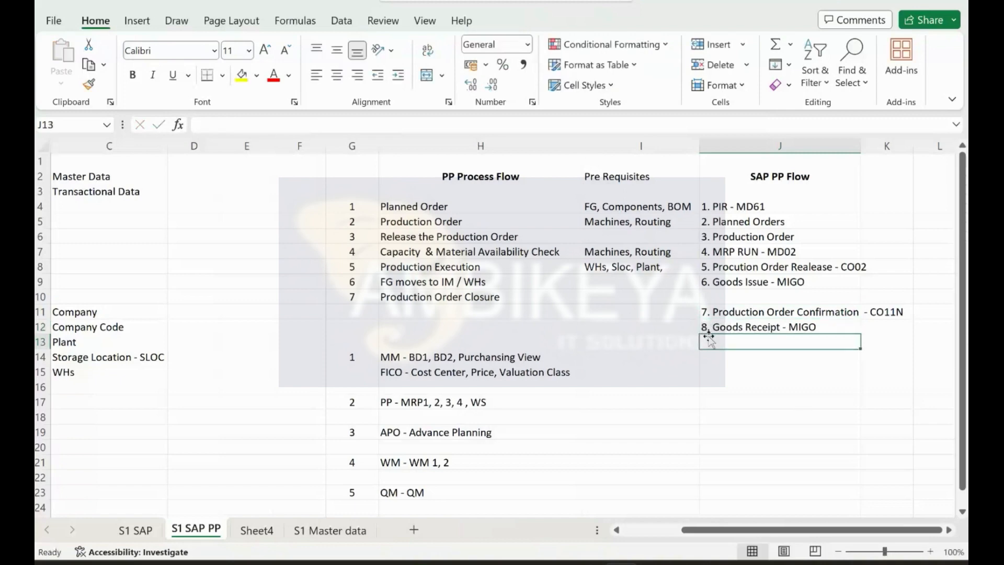
Move the items in J11:J12 up one row to start in cell J10, closing the gap in the list.
drag(724, 312, 730, 325)
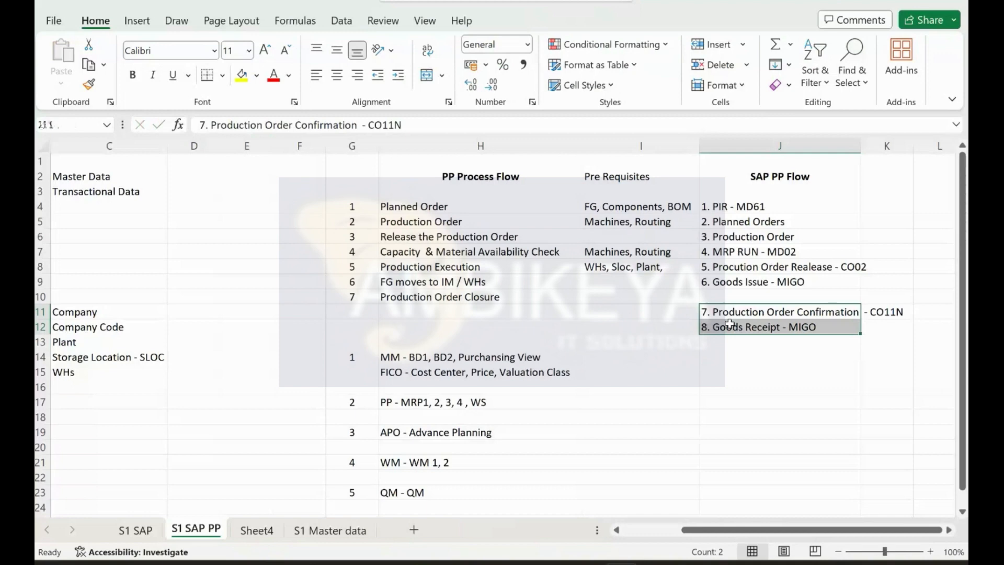
key(ctrl+c)
click(734, 296)
key(Return)
Enter "9. TECO" in cell J12 as the ninth SAP PP flow item.
click(721, 331)
key(Delete)
text(9.)
text( TOCO)
key(BackSpace)
key(BackSpace)
key(BackSpace)
text(ECO)
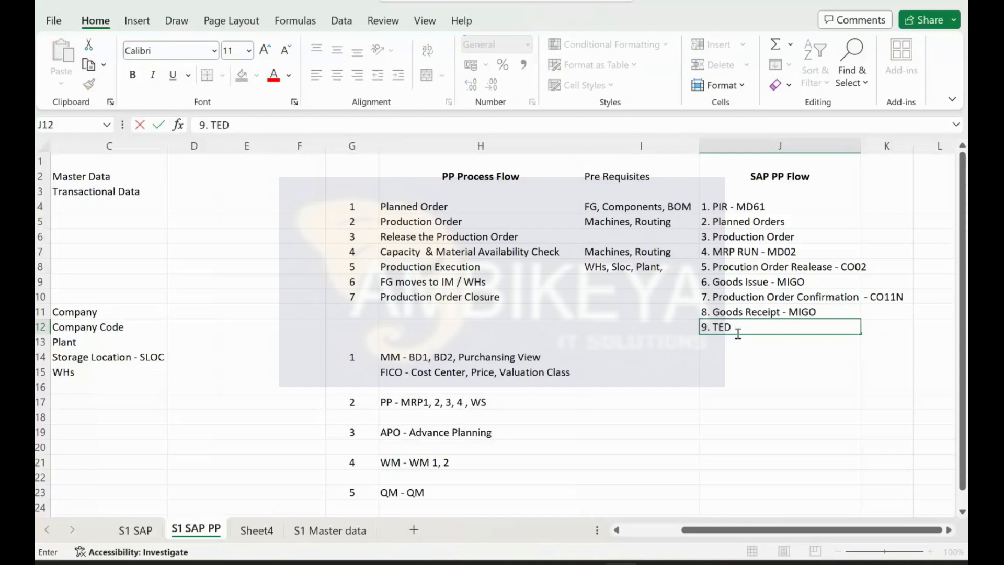
key(BackSpace)
key(BackSpace)
text(CO)
key(Return)
Enter "10. Order Settlement" in cell J13 as the tenth SAP PP flow item.
text(10. Order S)
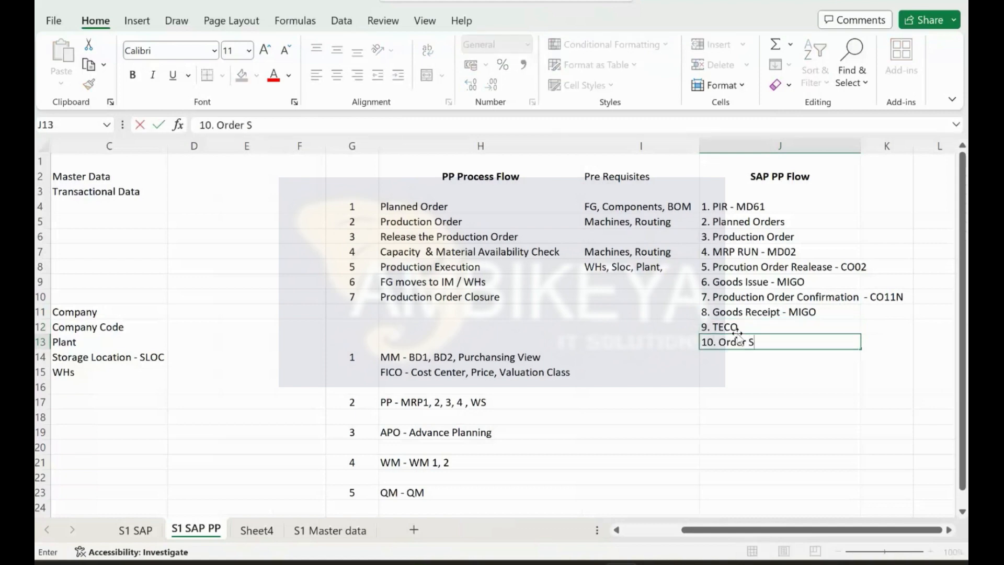
text(ettlement)
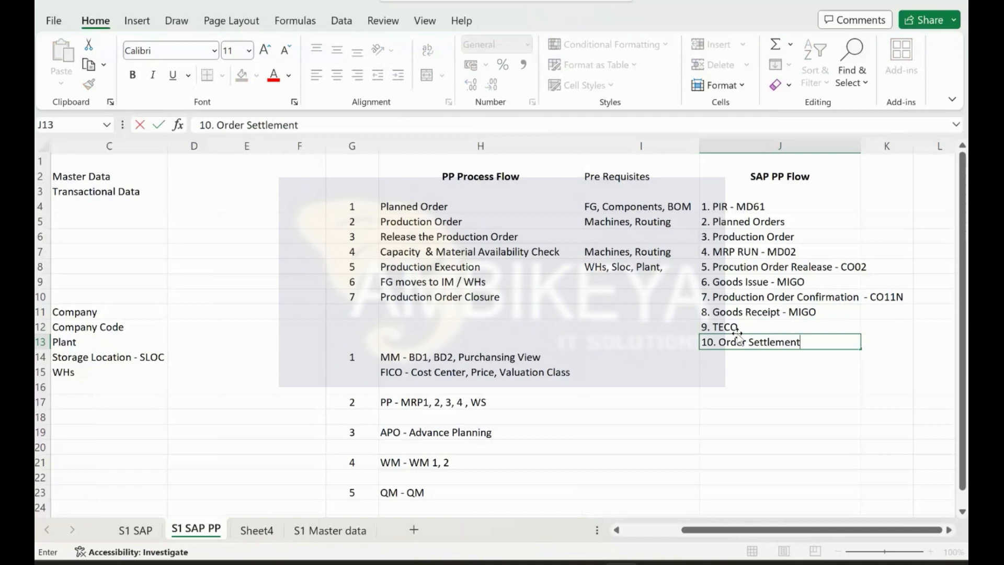
key(Return)
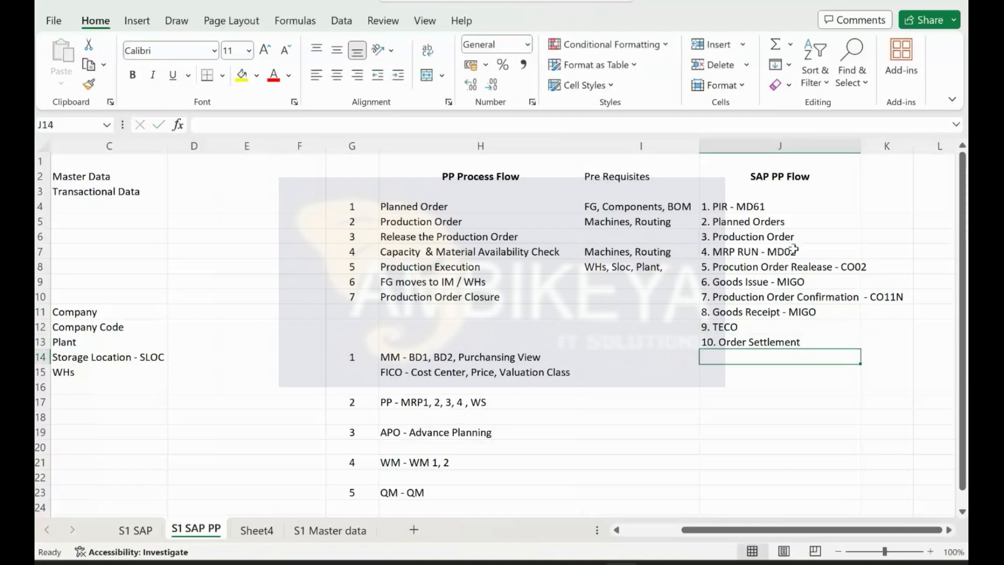
Insert an empty column before the SAP PP Flow column and narrow it to a slim spacer.
click(736, 145)
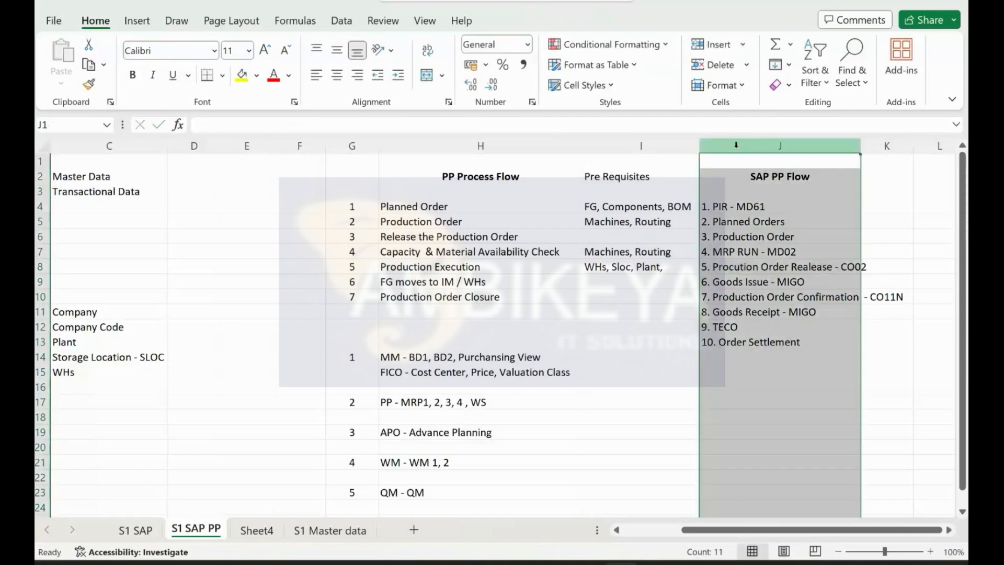
right_click(735, 145)
click(790, 309)
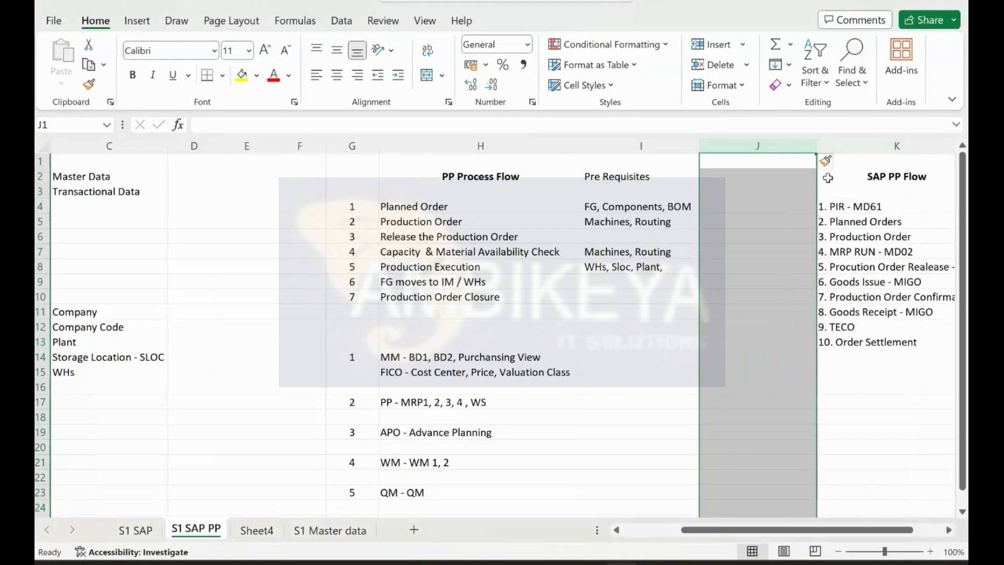
drag(816, 148, 736, 159)
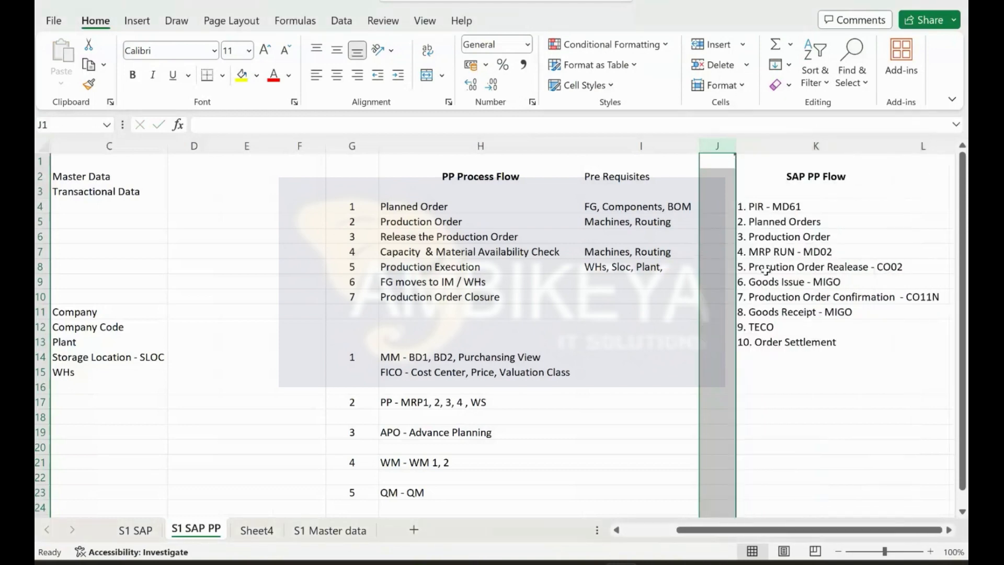
Widen column K so the longest SAP PP flow items fit inside it.
scroll(858, 345, right, 2)
drag(726, 146, 802, 148)
click(619, 205)
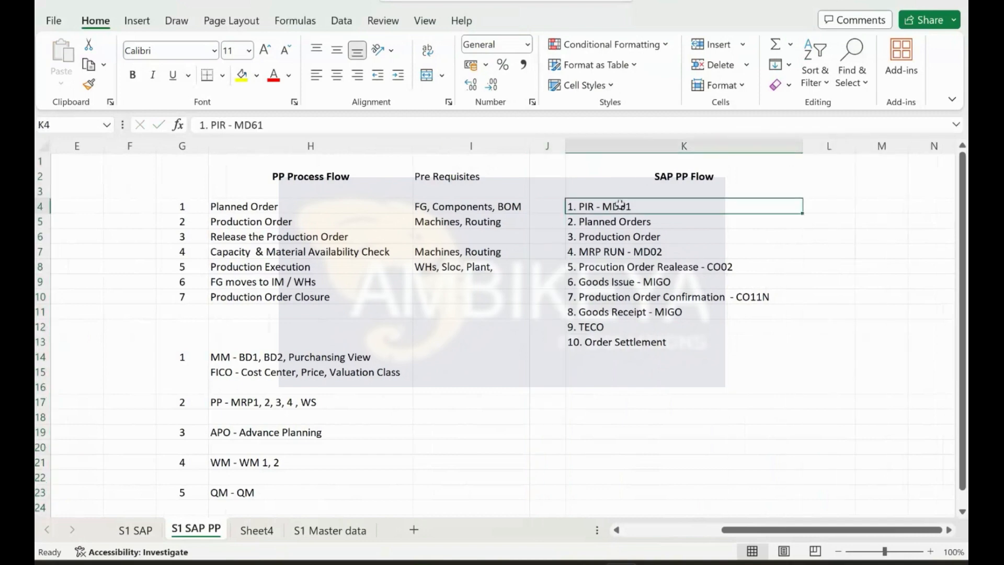
click(842, 205)
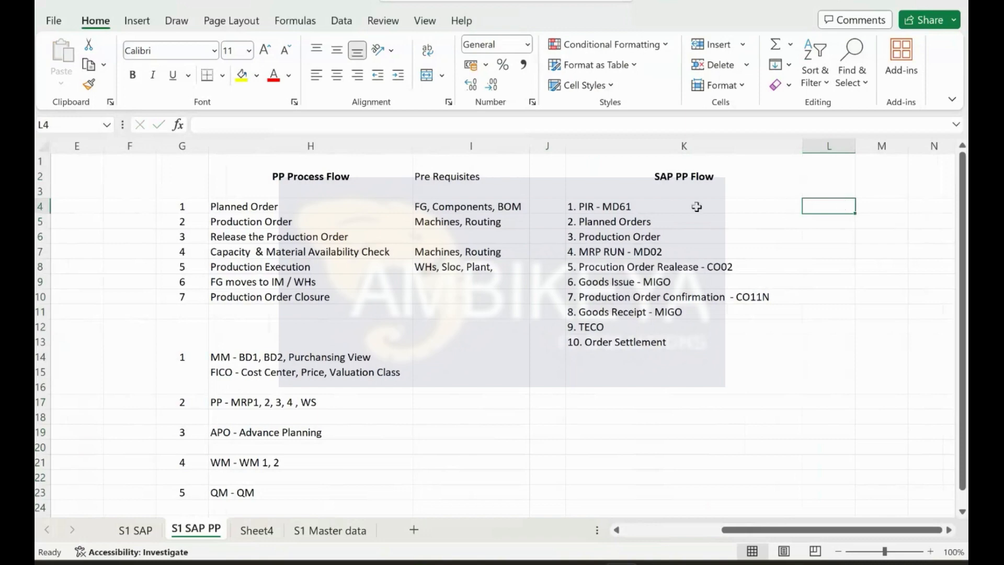
click(630, 207)
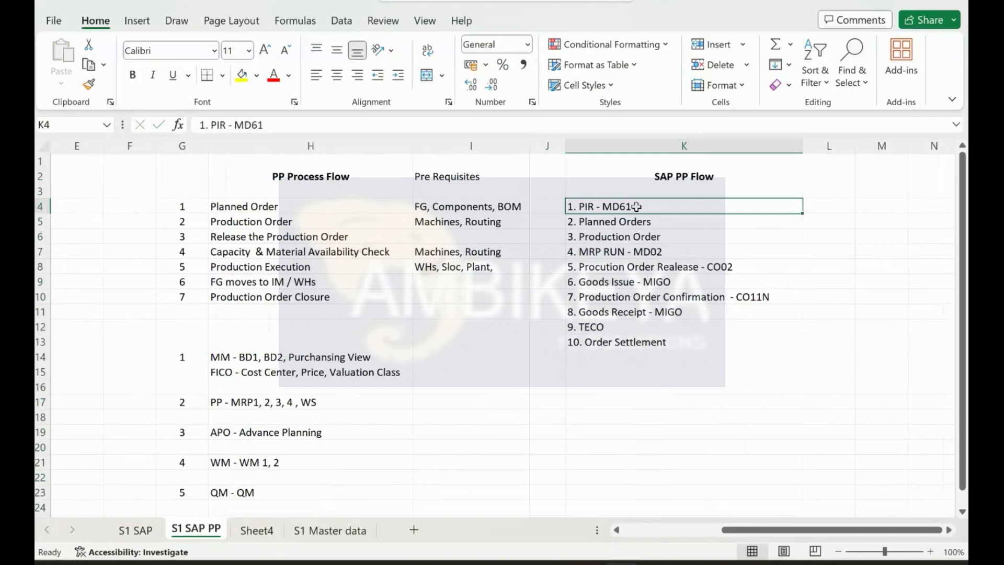
click(653, 221)
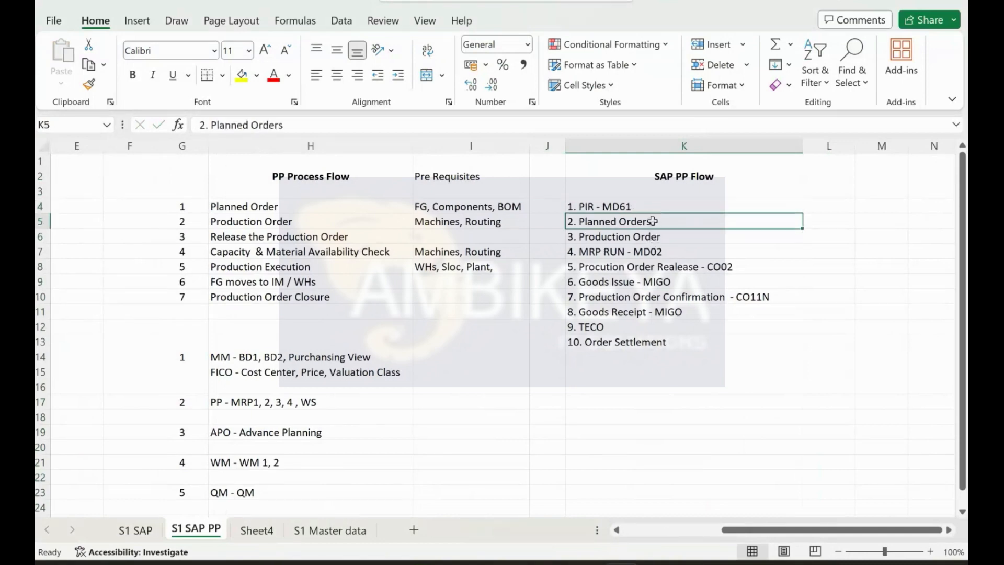
Move the text "MRP RUN - MD02" from cell K7 into K5, replacing "Planned Orders" as item 2.
click(647, 253)
double_click(668, 252)
drag(668, 251, 576, 252)
key(BackSpace)
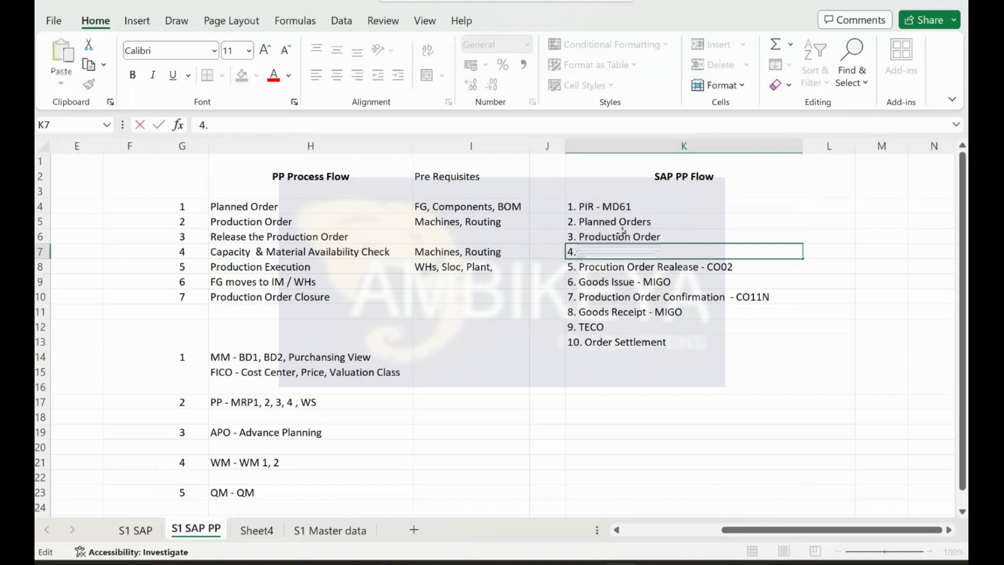
click(656, 222)
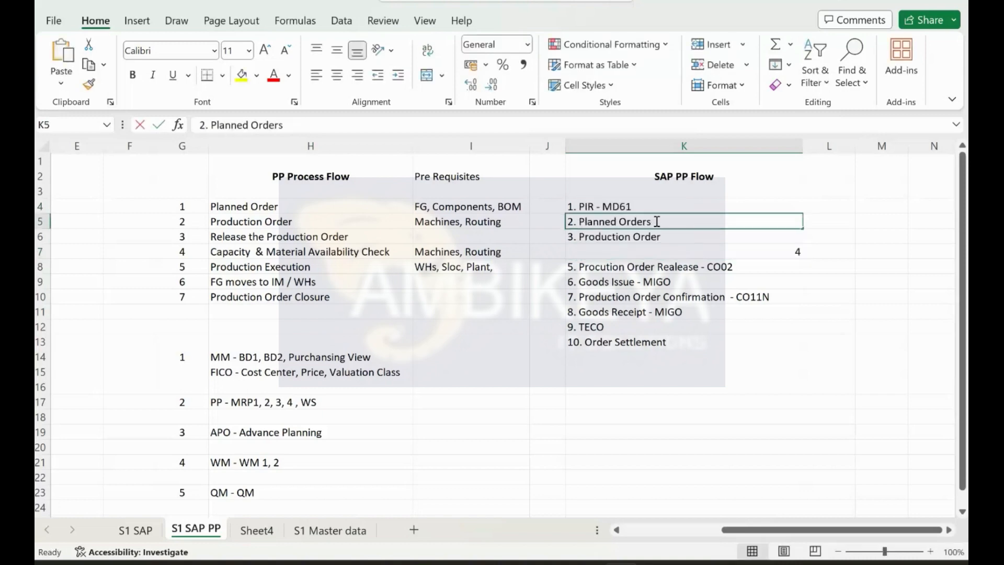
double_click(656, 221)
key(ctrl+v)
drag(652, 223, 582, 223)
key(Delete)
Replace "Production Order" in cell K6 with "Planned Orders" as item 3 of the SAP PP flow.
double_click(614, 237)
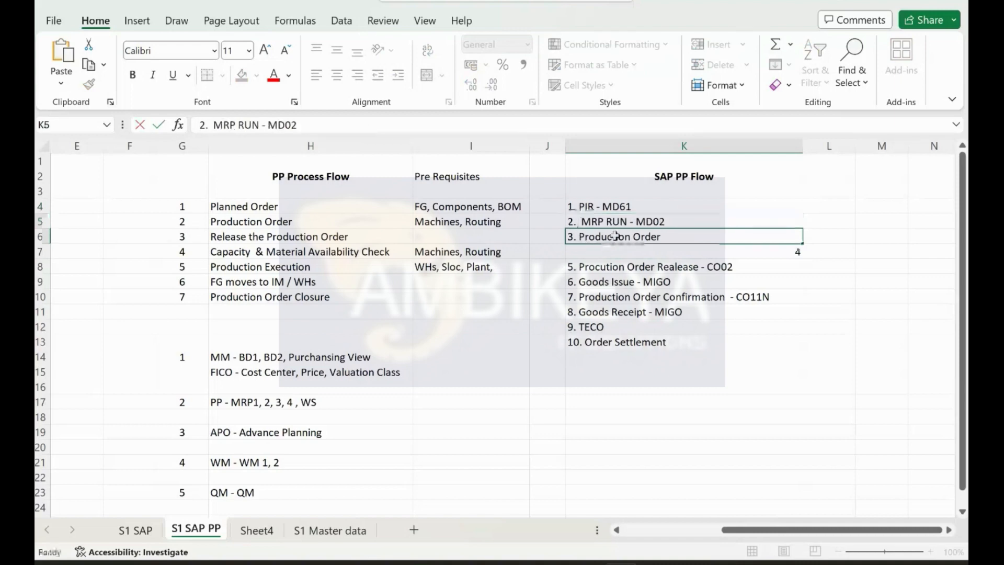
drag(673, 236, 579, 237)
key(ctrl+v)
Complete cell K7 as "4. Prodcution Order", the fourth SAP PP flow item.
double_click(588, 252)
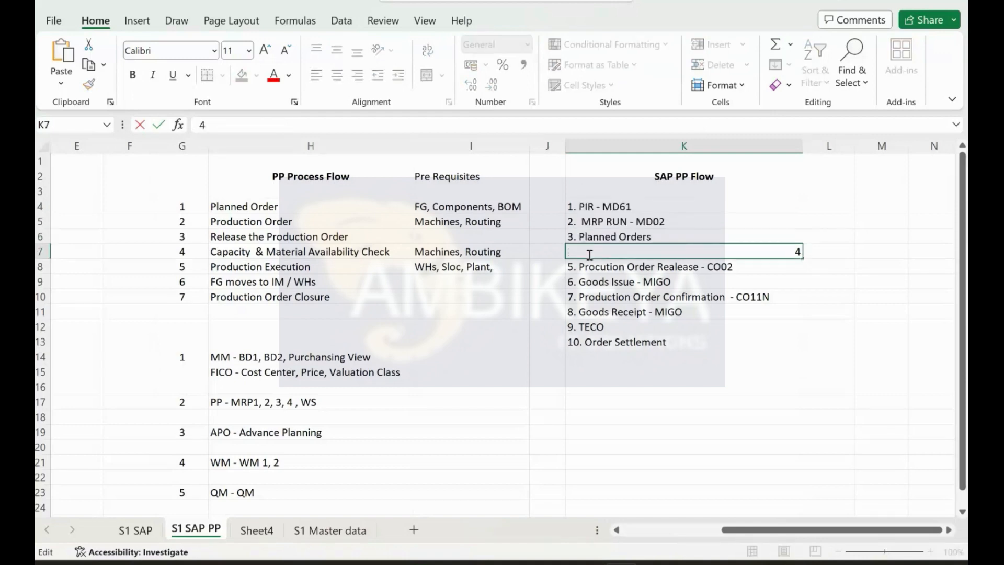
text(. Procution Order)
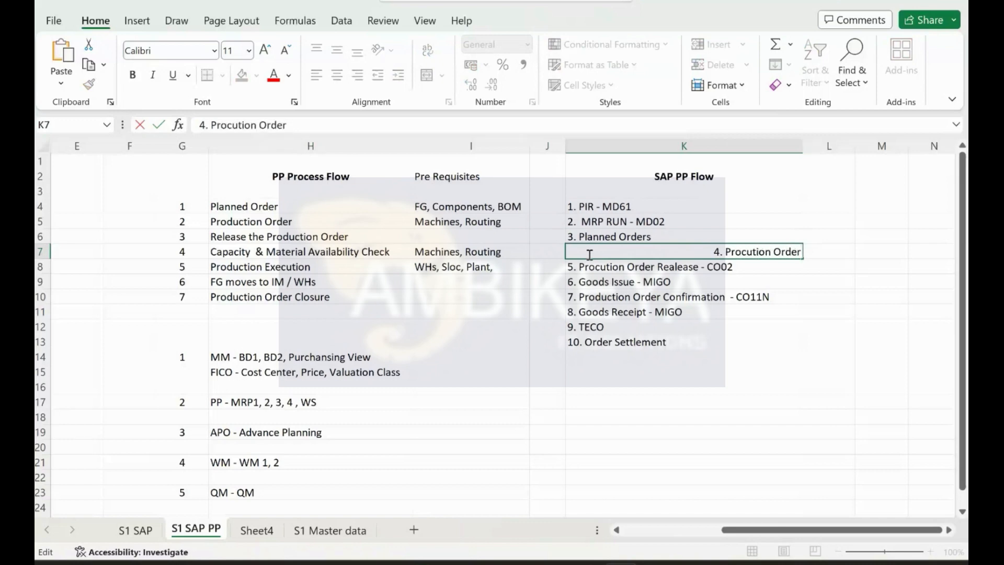
click(744, 257)
text(d)
key(Return)
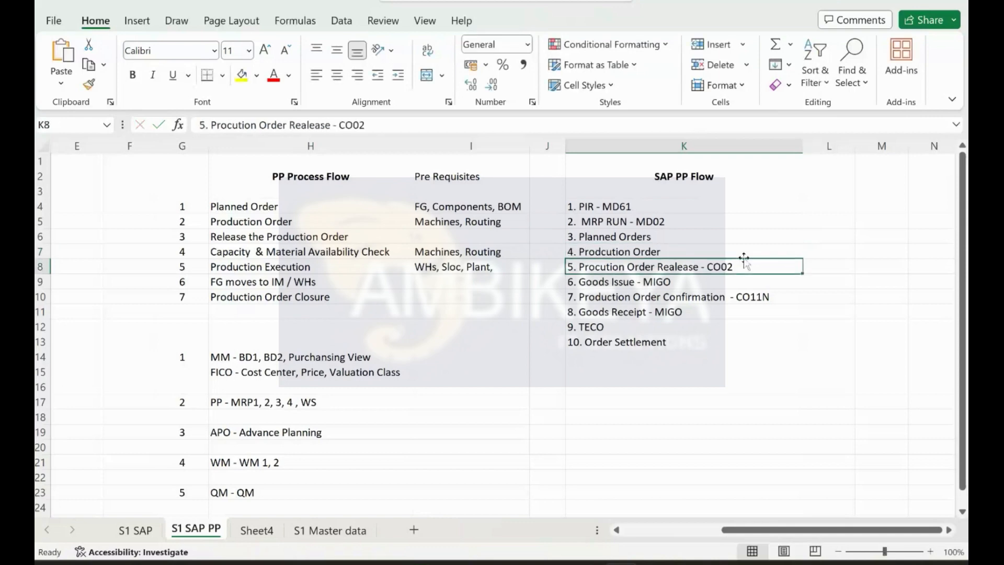
Remove the extra space before "MRP RUN" in cell K5 so it reads "2. MRP RUN - MD02".
double_click(583, 220)
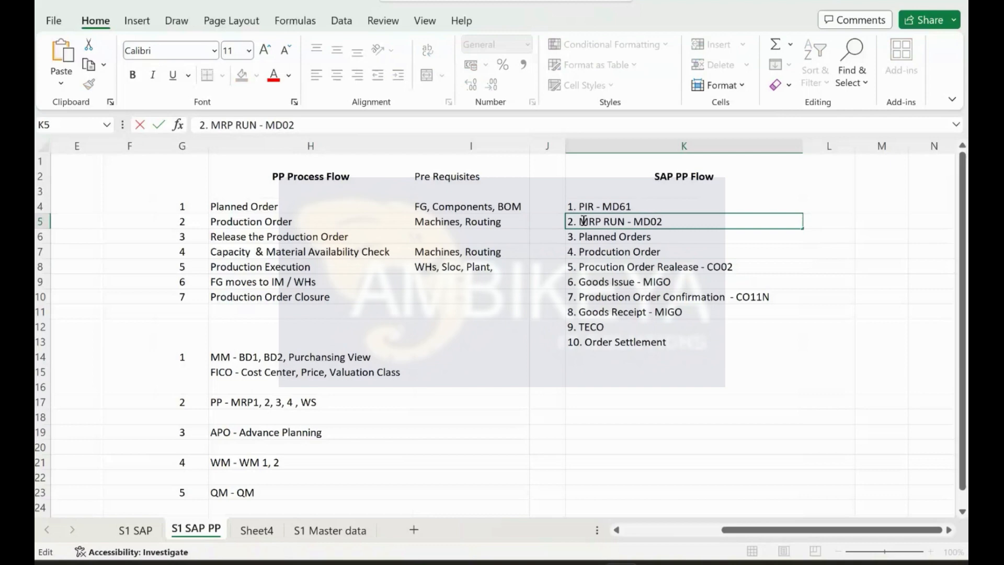
click(839, 220)
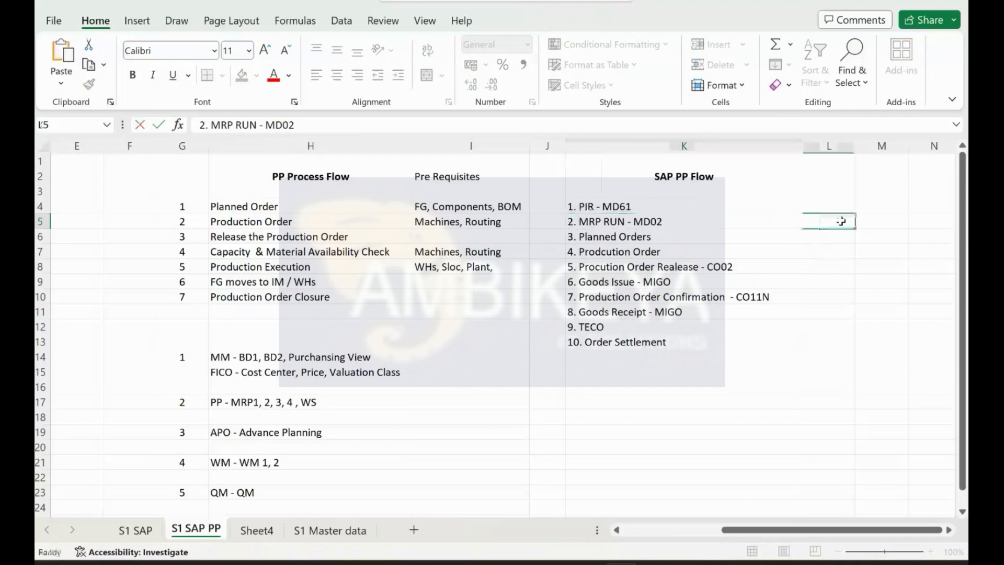
click(617, 223)
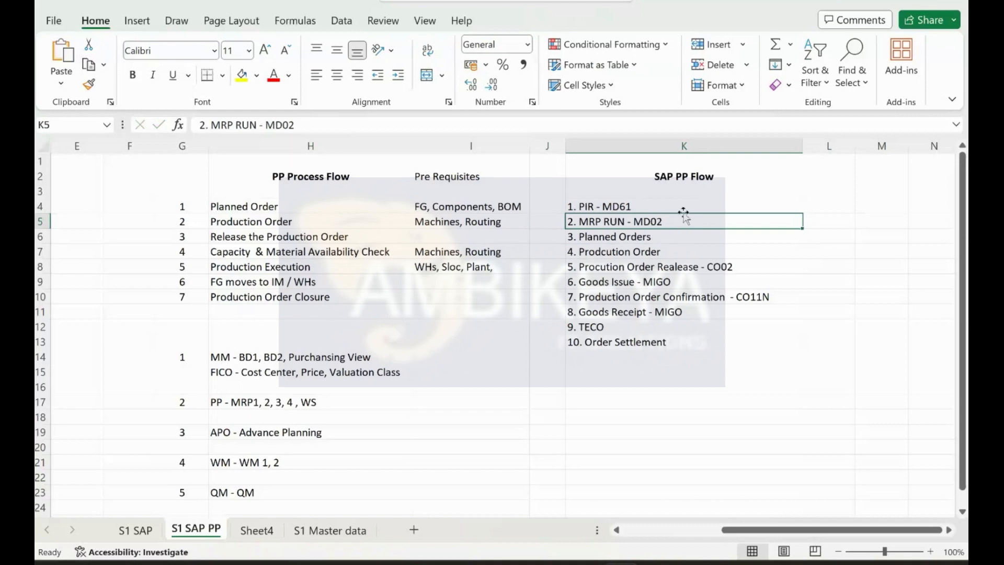
Enter a two-line note in cell L5 beside the MRP run: "Planned Order - FERT & HALB" and "Purchase Req - ROH".
click(824, 218)
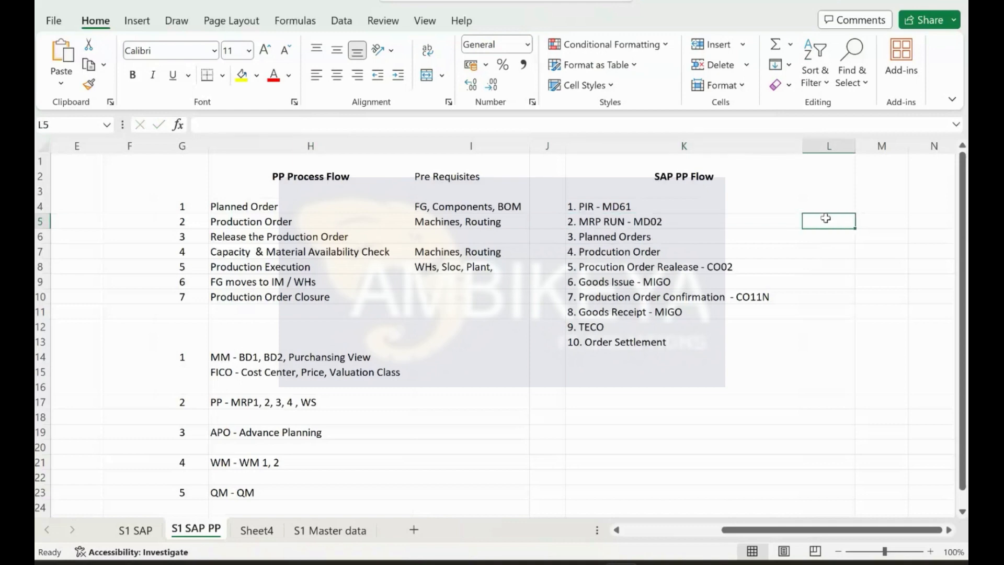
text(Planned Order)
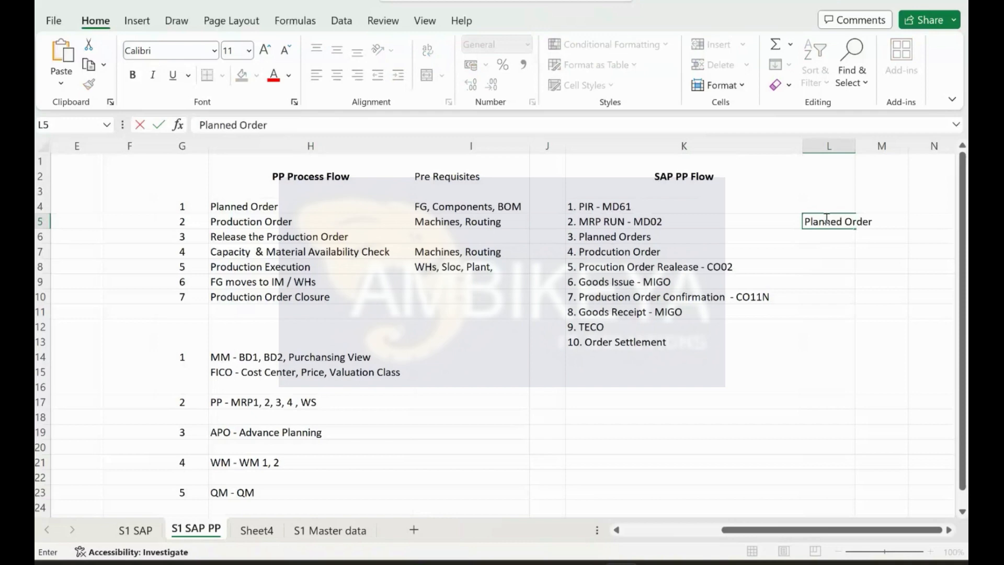
key(alt)
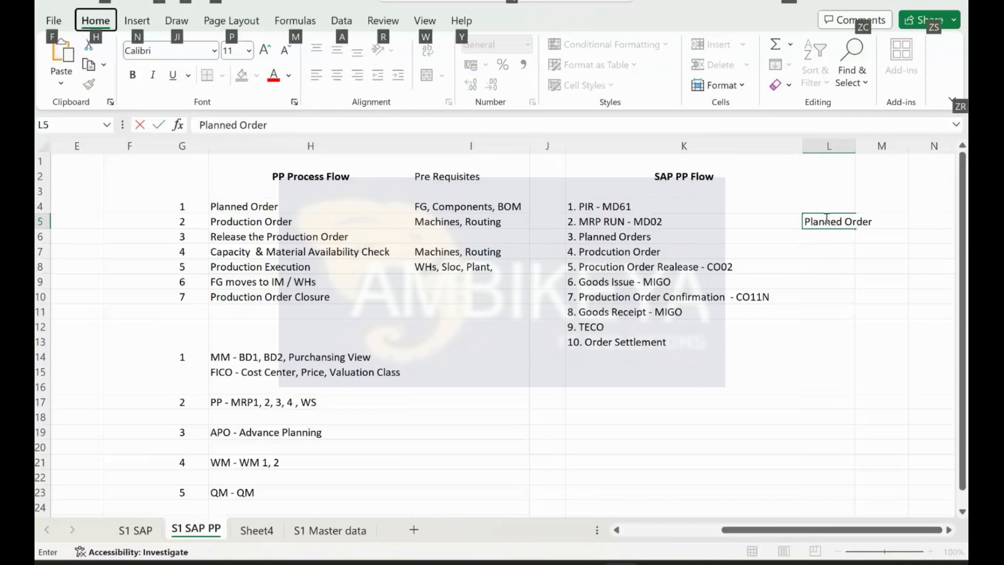
click(586, 126)
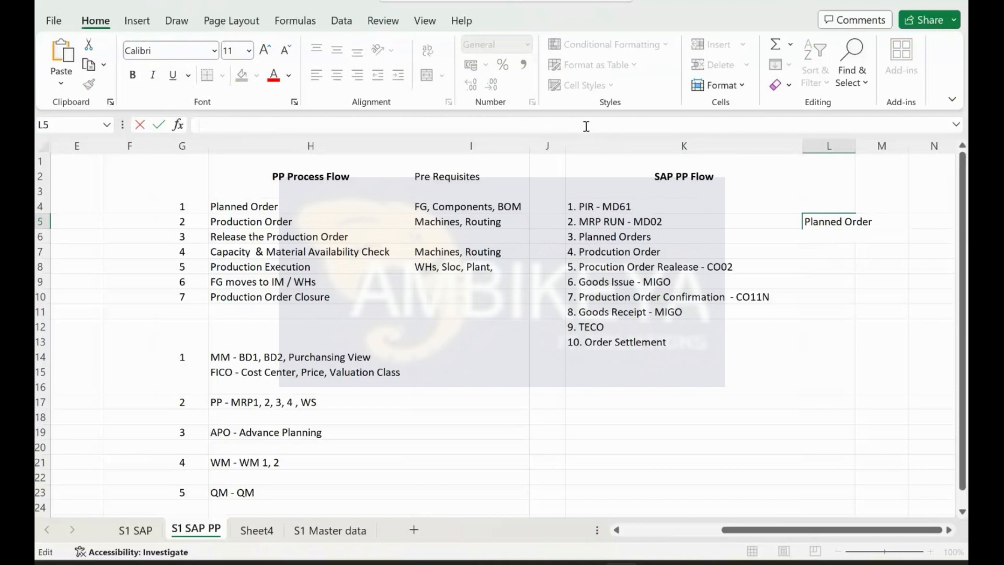
text(urchase)
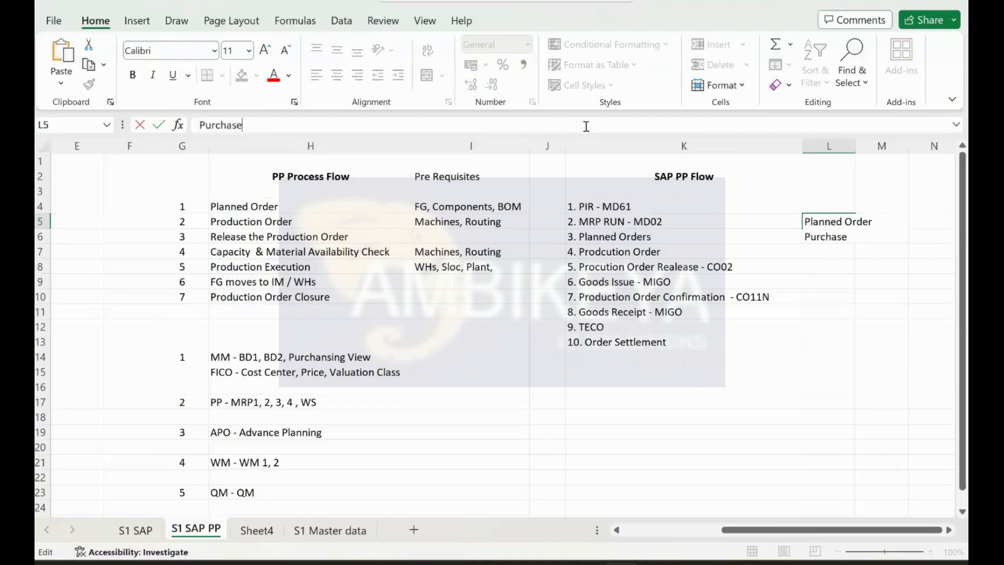
text( Req - ROH)
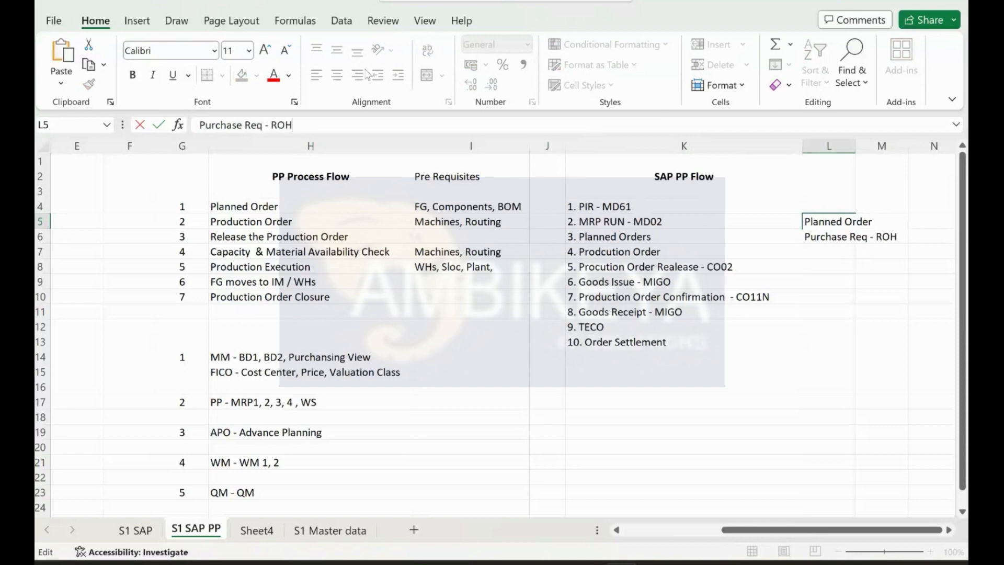
key(Up)
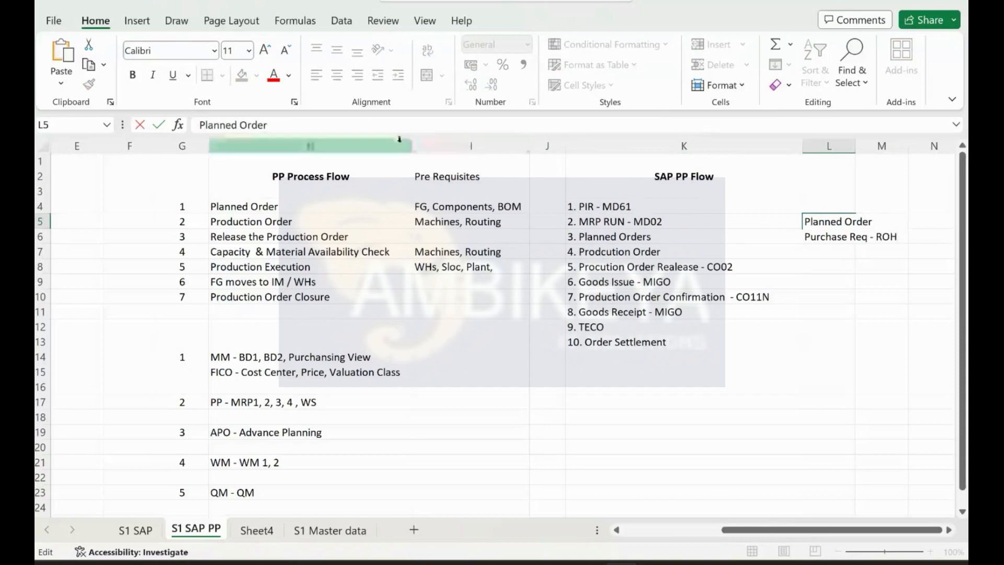
text(- FERT)
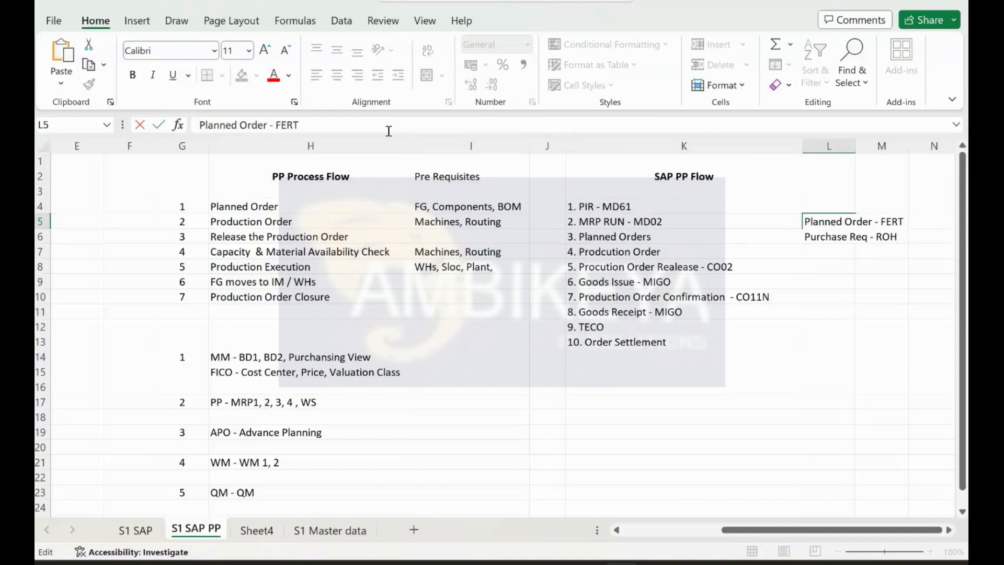
text( & HALB)
key(Return)
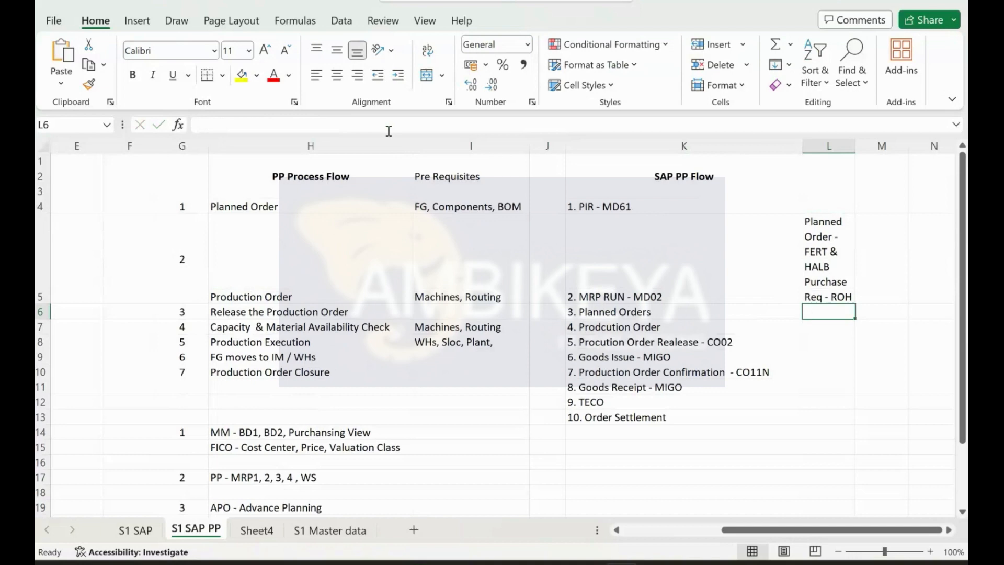
Widen column L so each line of the planned order note fits, and fit row 5's height to its contents.
drag(856, 146, 954, 146)
scroll(779, 256, right, 3)
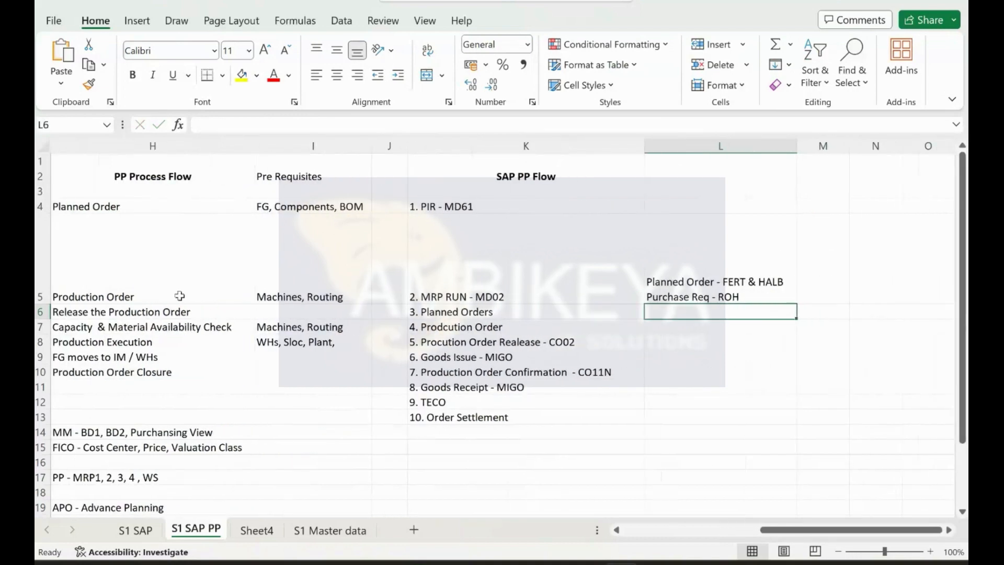
double_click(44, 304)
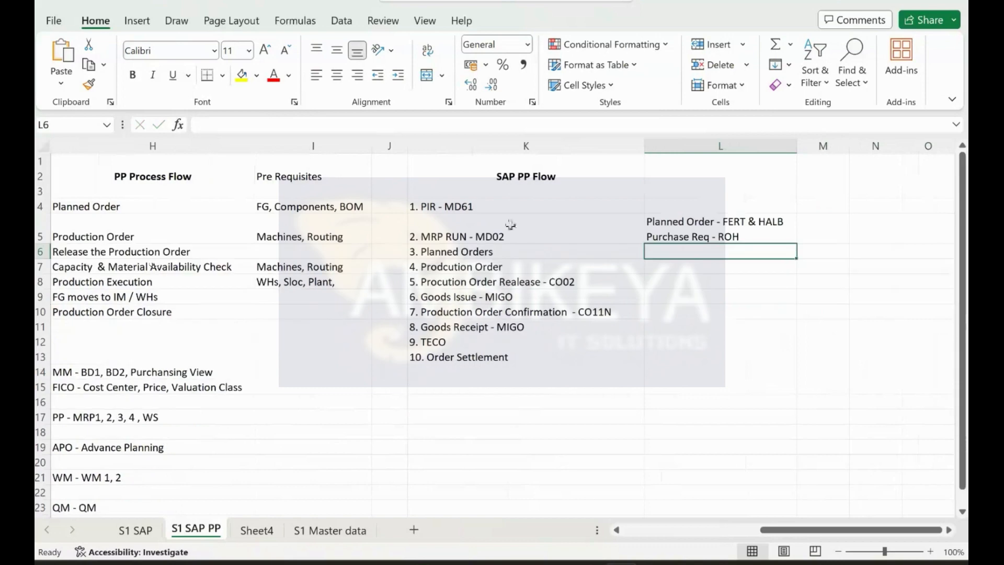
scroll(511, 225, right, 3)
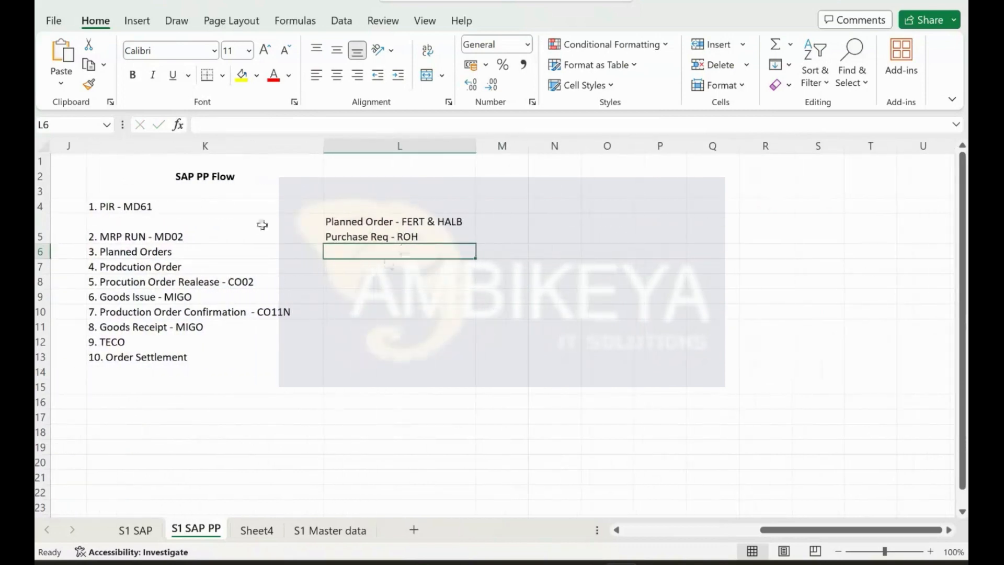
click(209, 229)
click(360, 220)
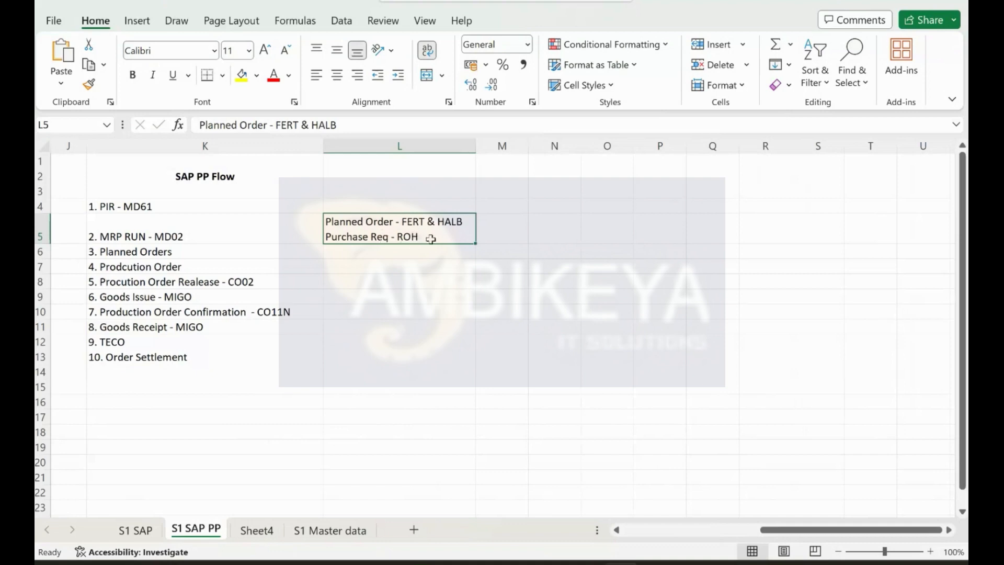
click(553, 223)
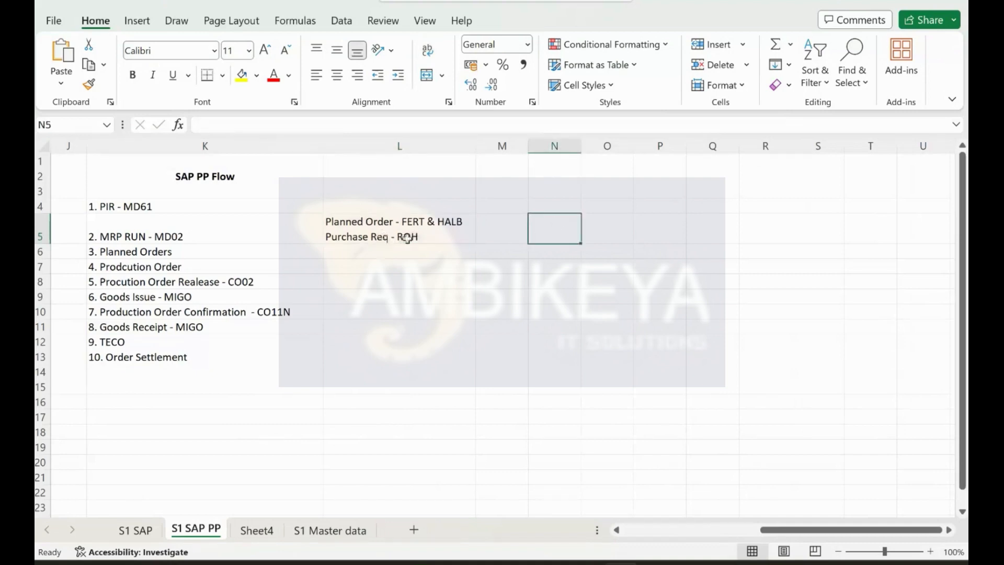
click(366, 221)
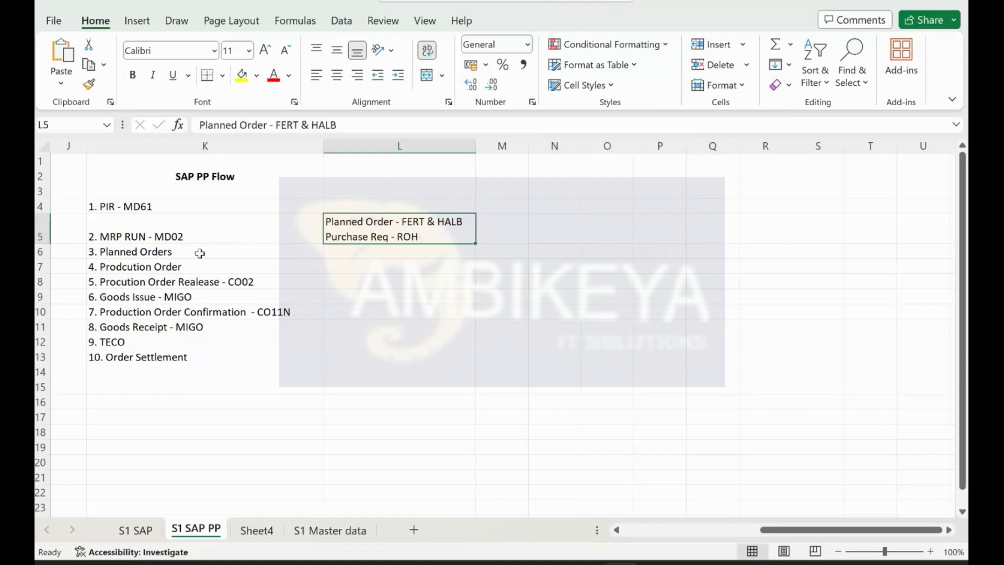
click(157, 261)
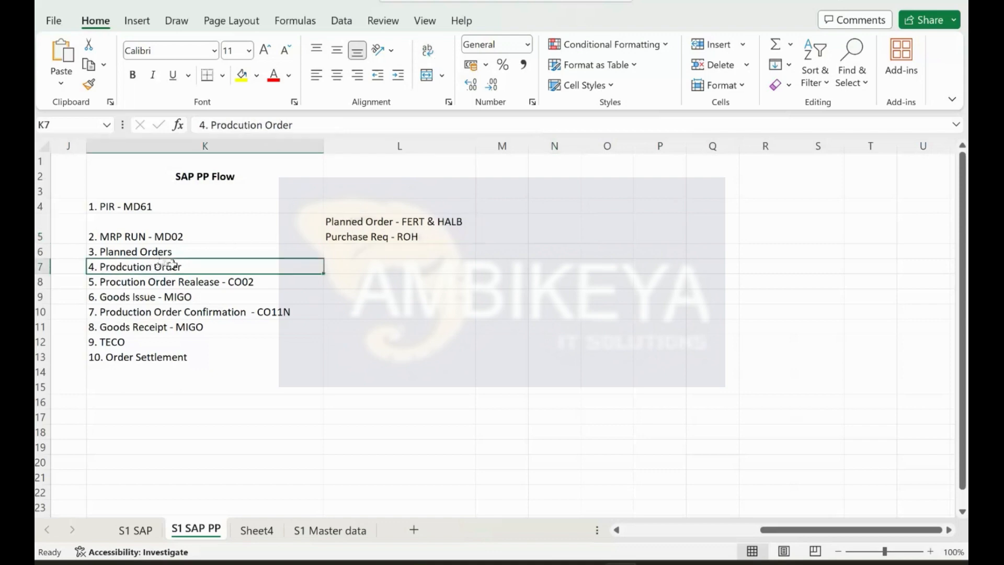
Enter "Capacity Planning & Material Availability" in cell L8 beside the order release item and widen column L to fit it.
click(197, 282)
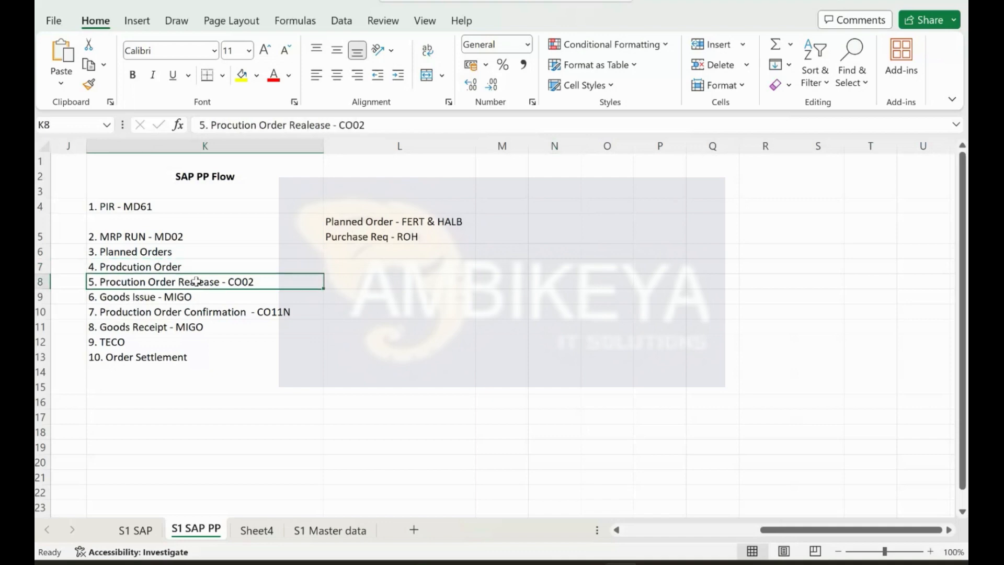
click(331, 282)
text(Capacity Planning & Material Availability)
key(Return)
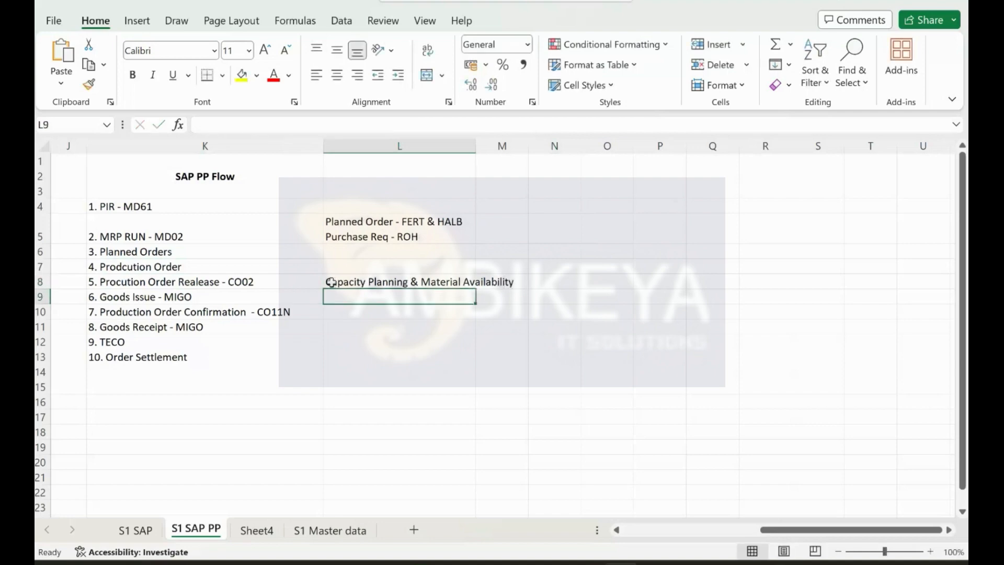
drag(475, 146, 512, 149)
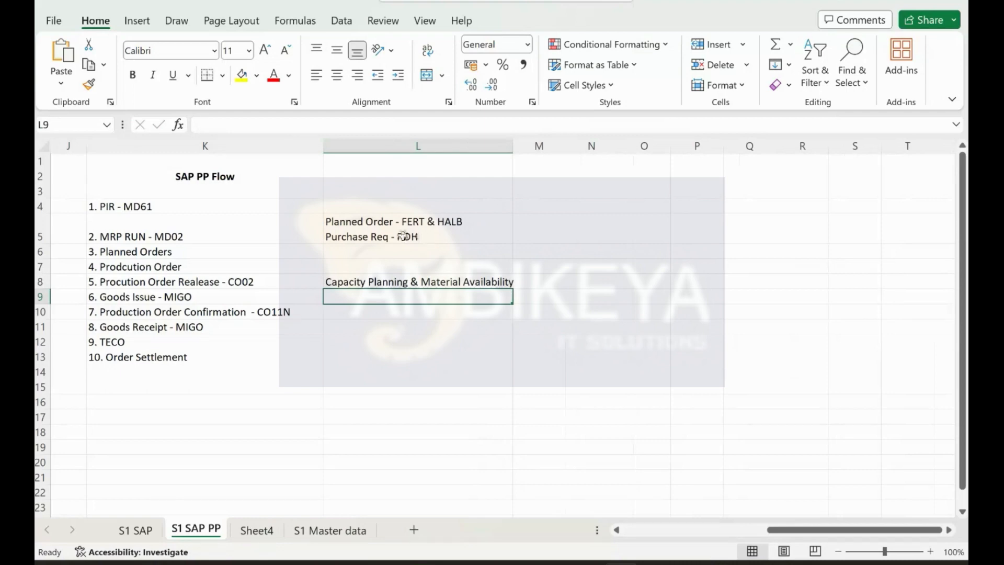
Enter "ROH --> IM to SF" in cell L9 as the note for the Goods Issue item.
click(391, 280)
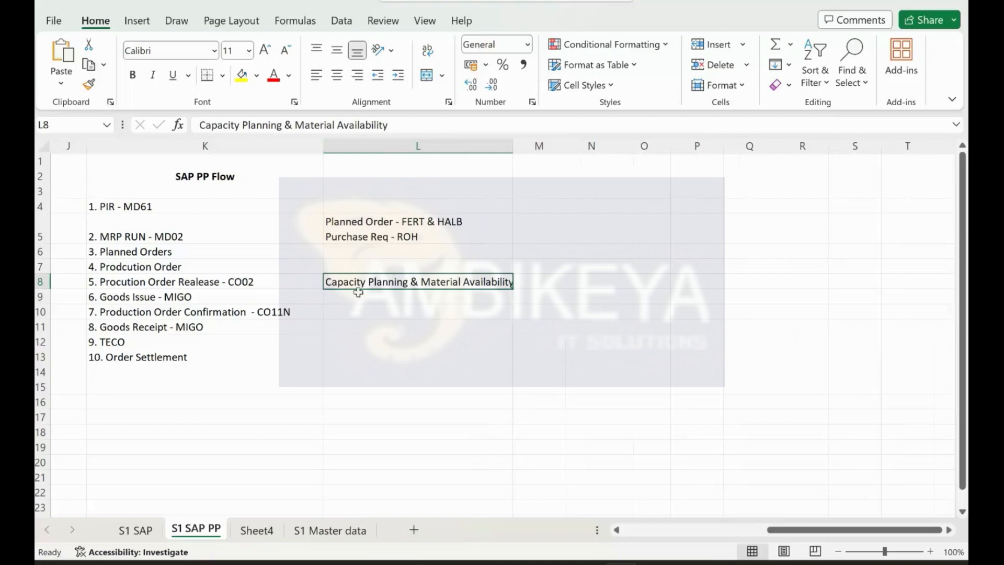
click(200, 296)
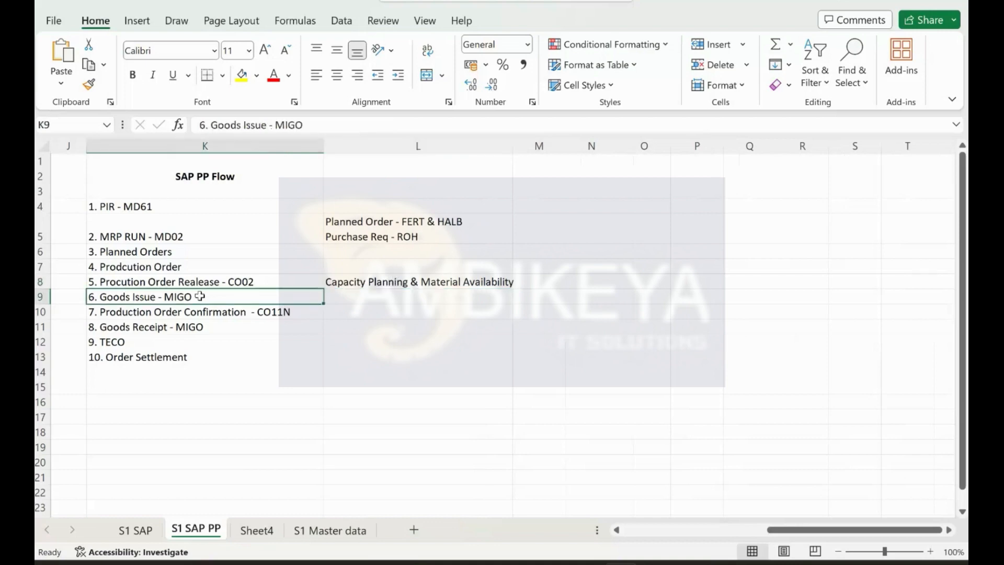
click(337, 296)
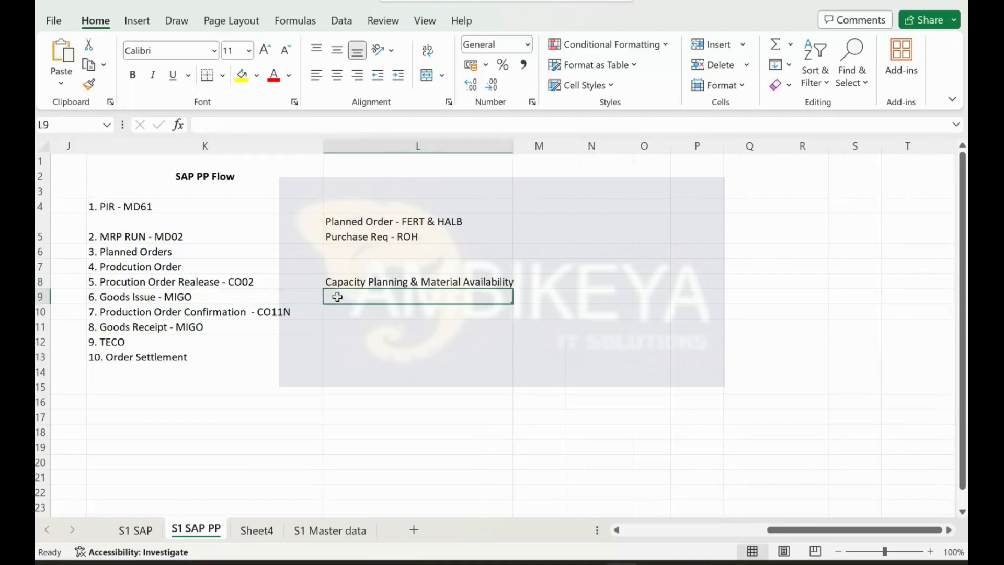
text(IM to SF)
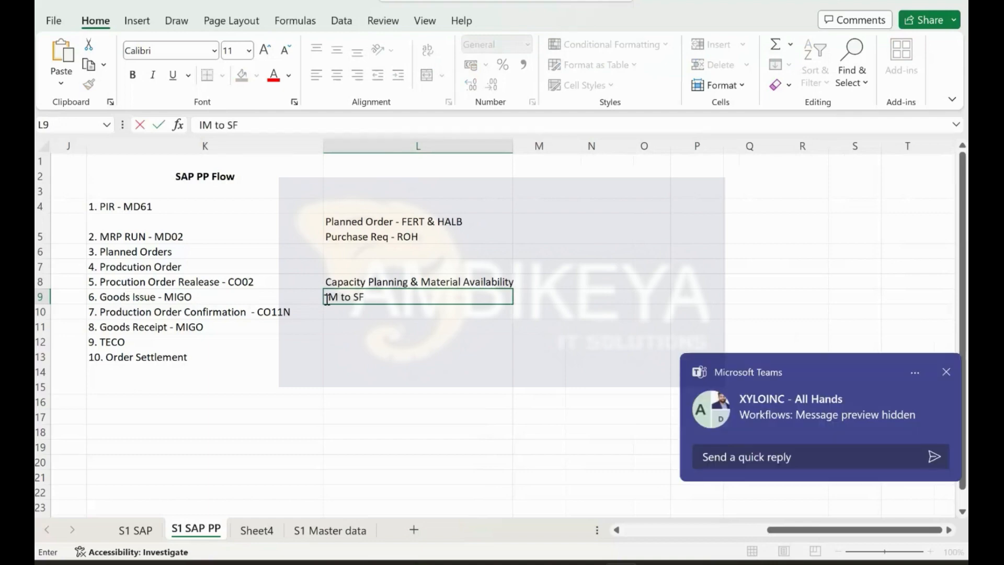
text(ROH -->)
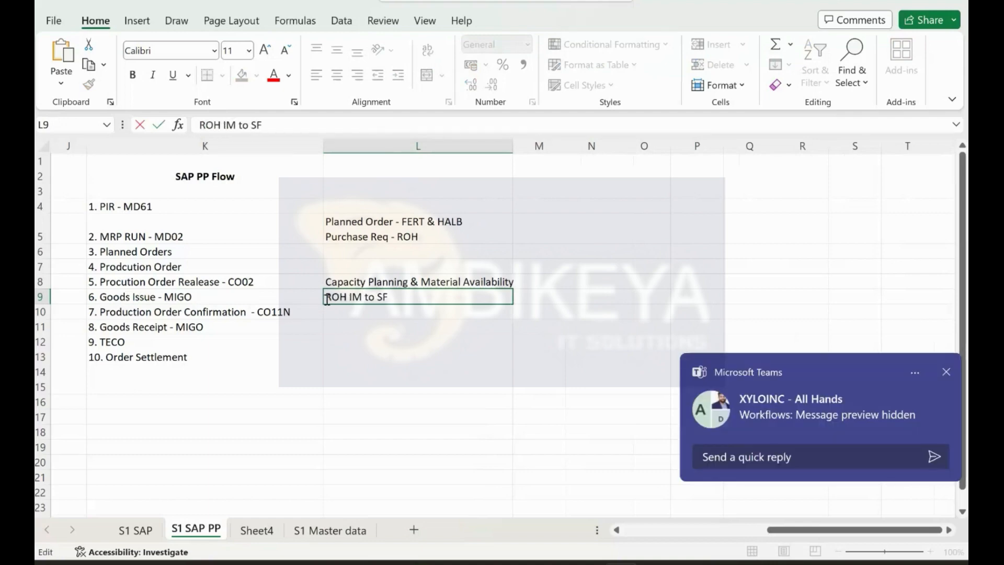
click(351, 312)
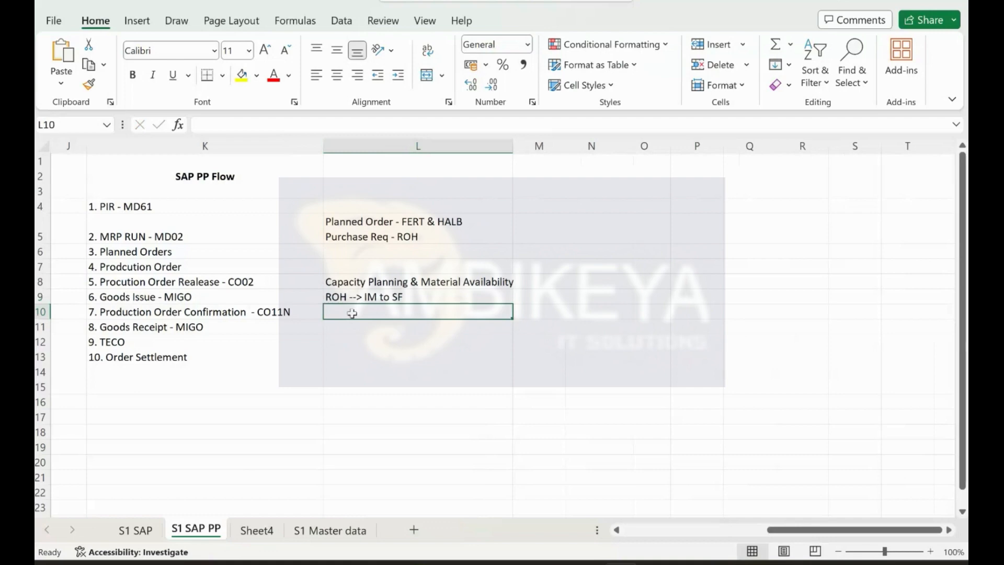
Enter "FERT --> SF to IM/WM" in cell L11 as the note for the Goods Receipt item.
click(345, 326)
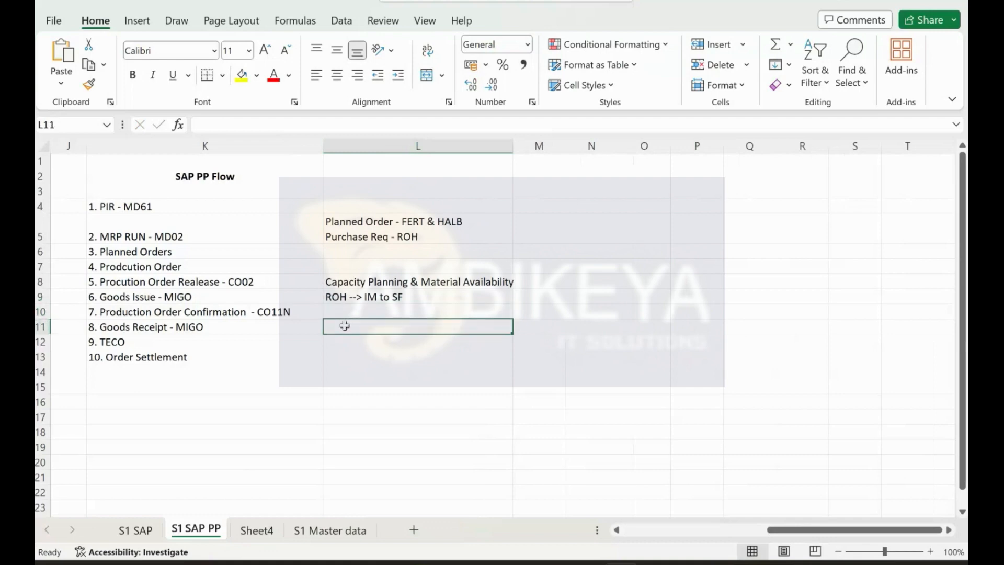
text(FERT -)
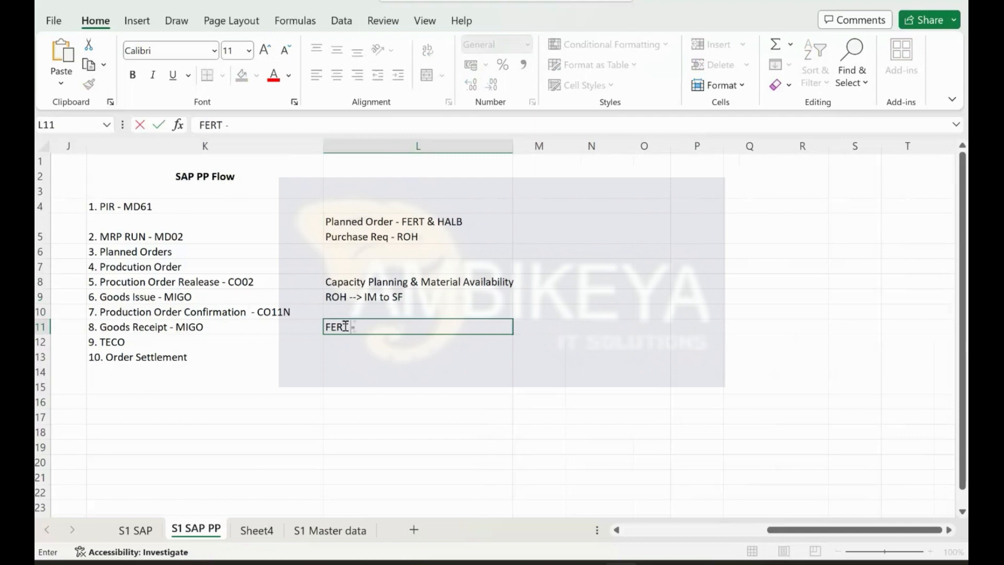
text(-> SF to IM/WM)
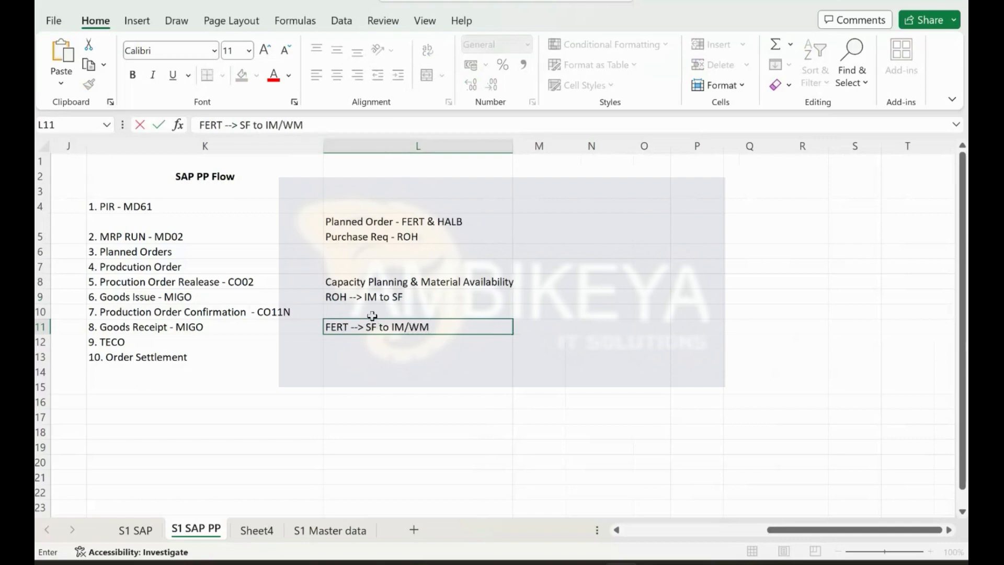
Change the Goods Issue note in cell L9 to "ROH --> IM/WM to SF".
double_click(376, 297)
text(/WM)
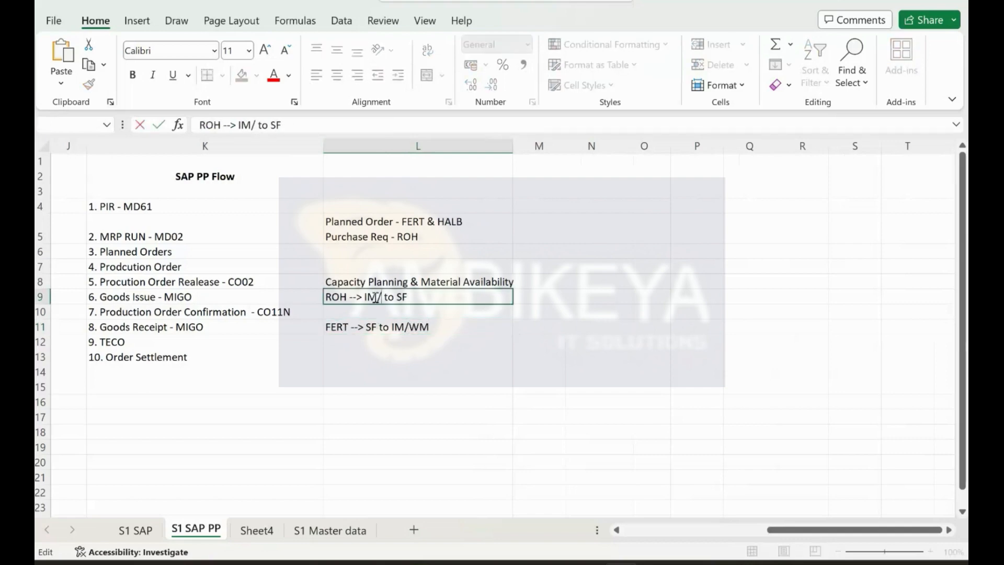
key(Return)
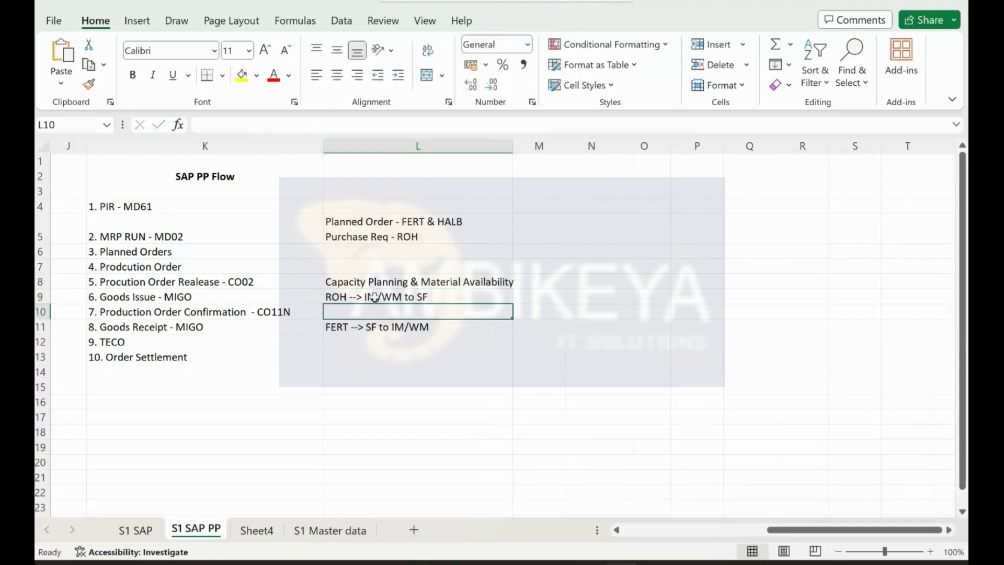
Review the SAP PP Flow list and its notes from PIR through Goods Receipt, TECO and Order Settlement.
click(387, 327)
click(361, 342)
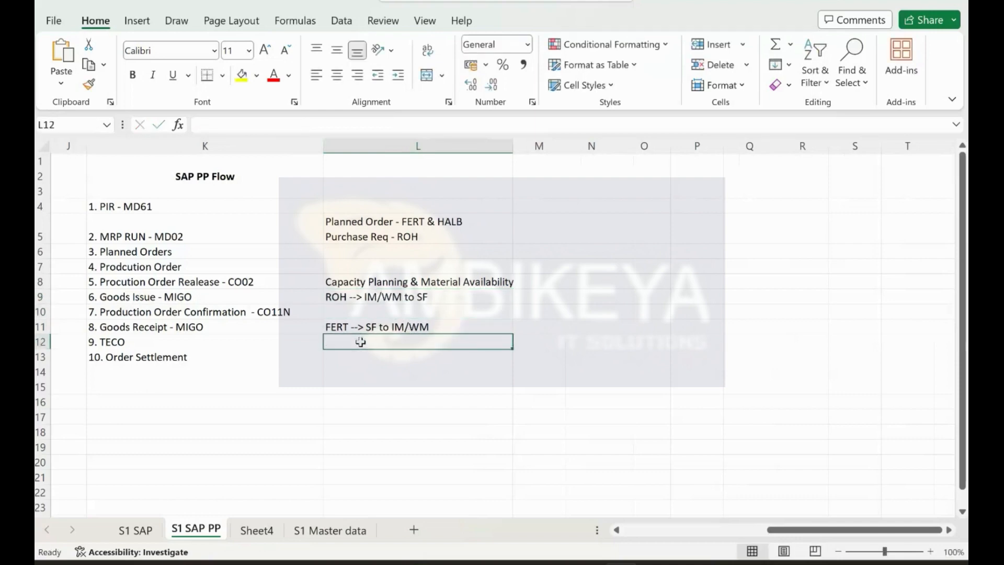
click(163, 354)
click(162, 341)
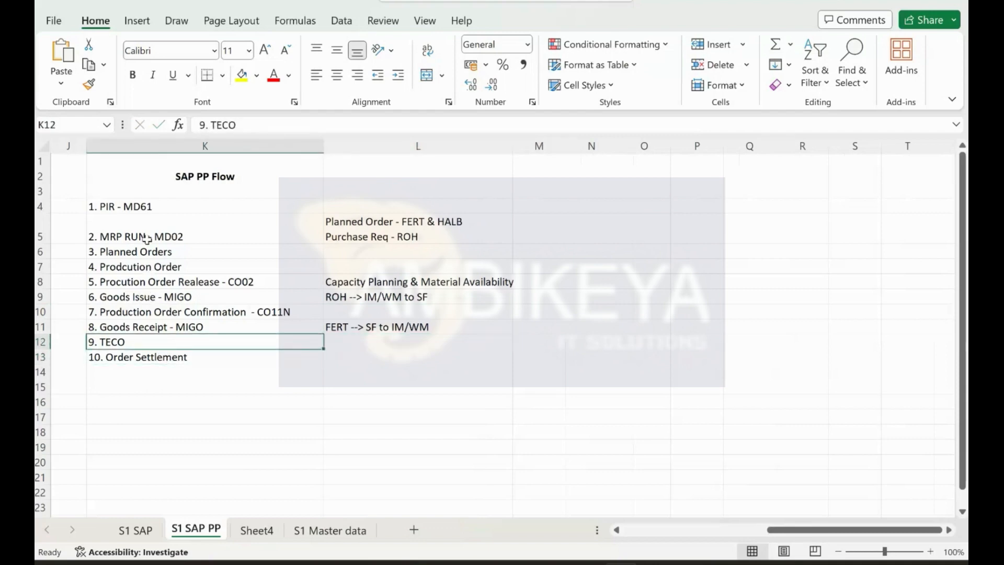
click(145, 208)
drag(145, 208, 377, 327)
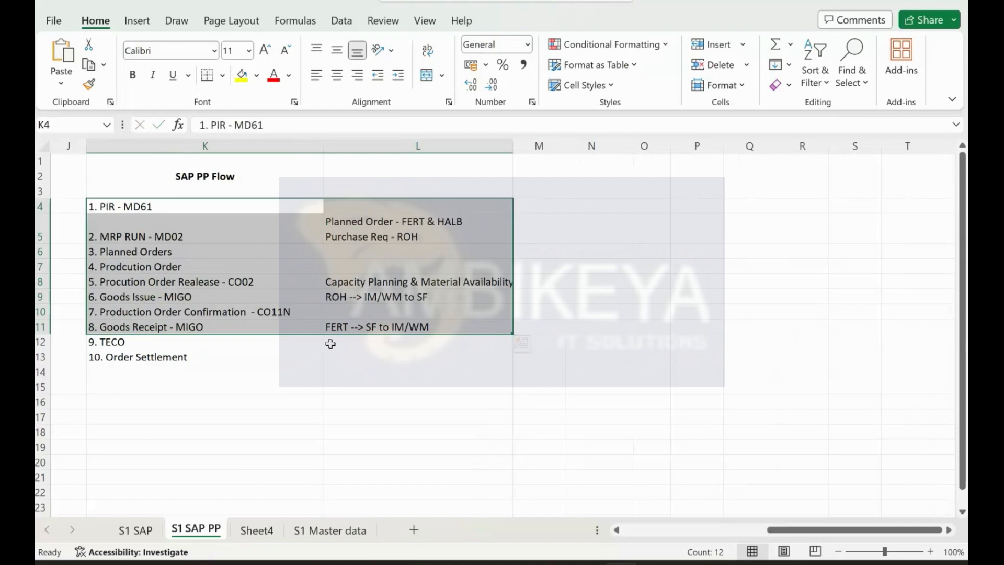
click(184, 342)
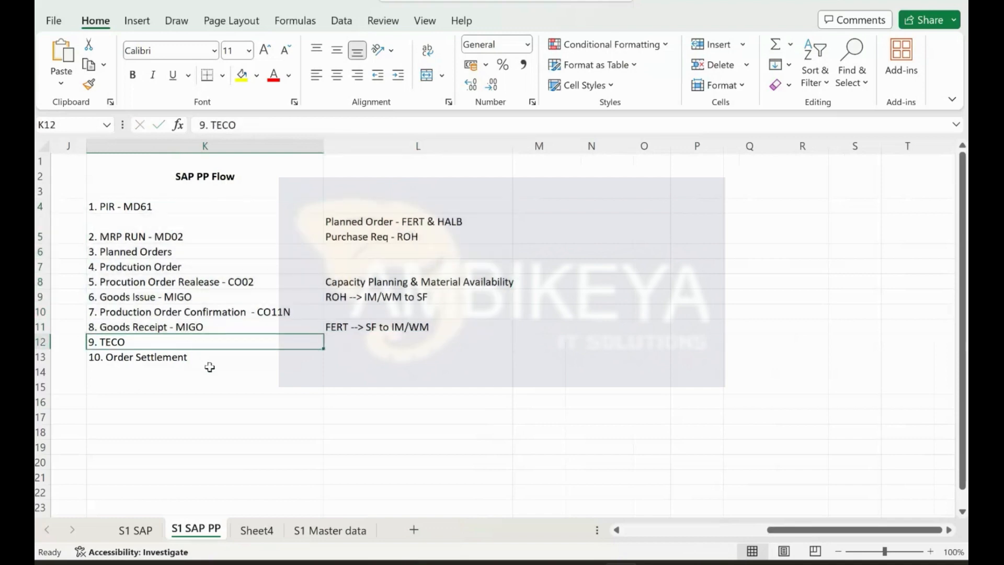
click(224, 354)
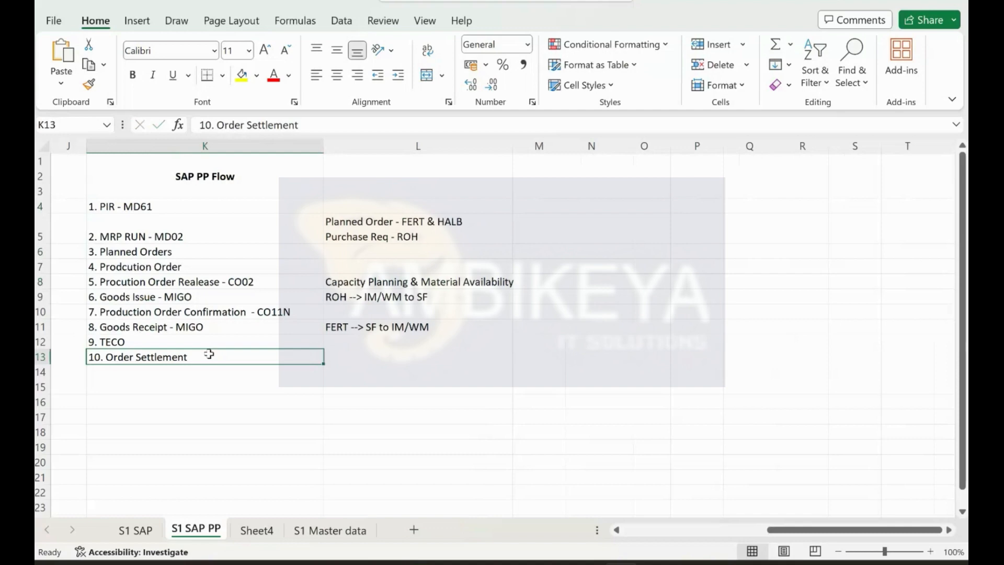
click(346, 361)
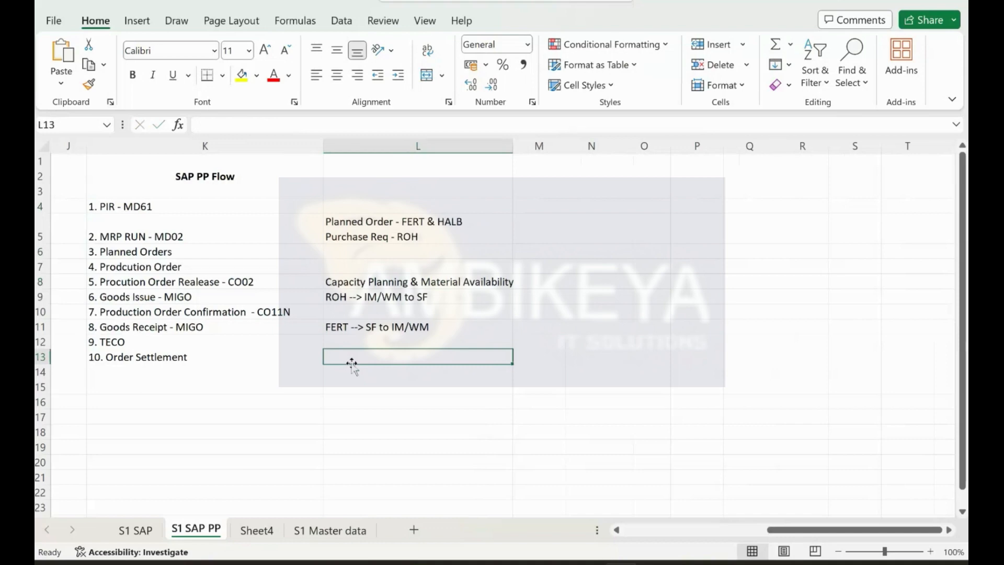
click(210, 232)
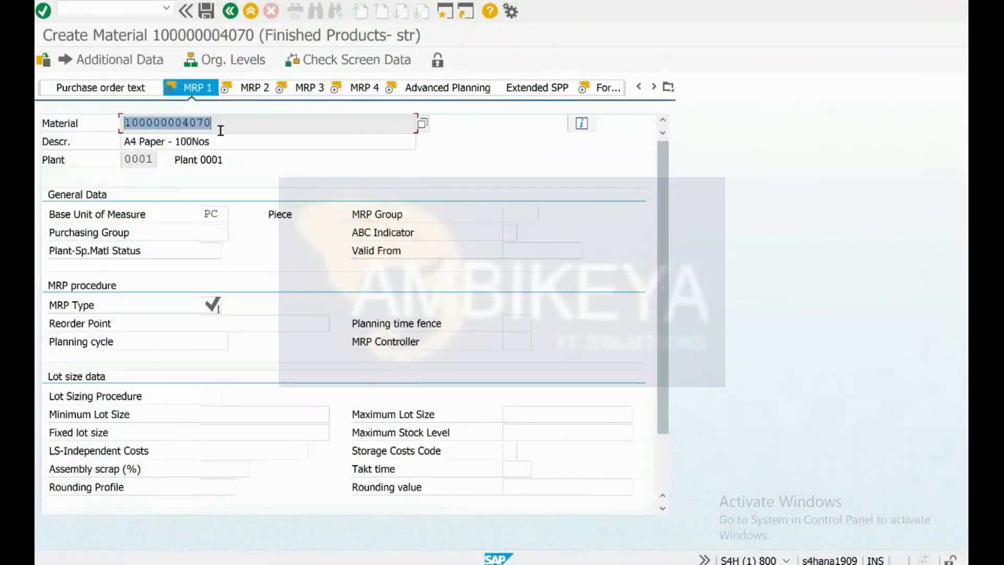
Browse the possible MRP types for material A4 Paper - 100Nos and set its MRP type to PD (MRP).
click(216, 304)
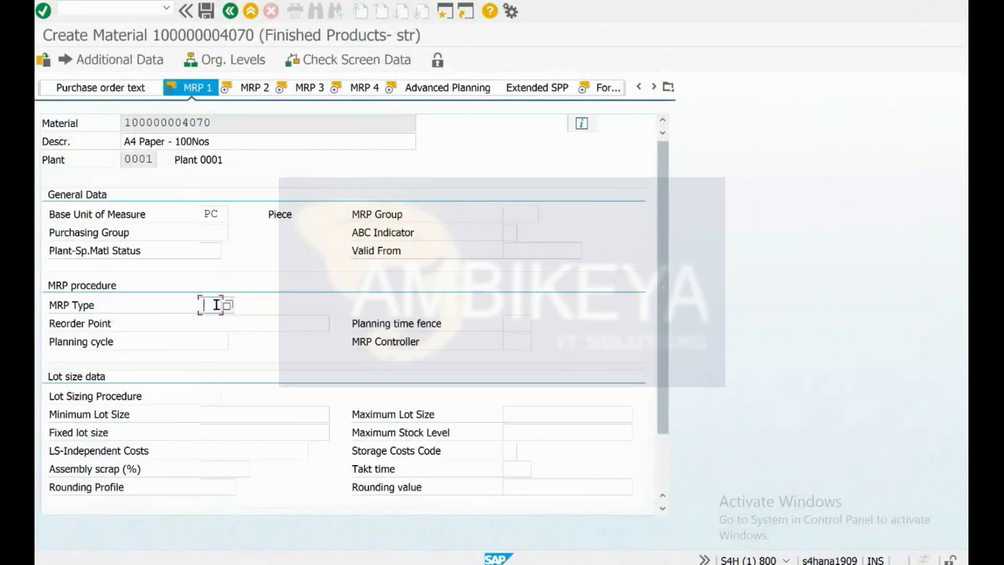
click(227, 305)
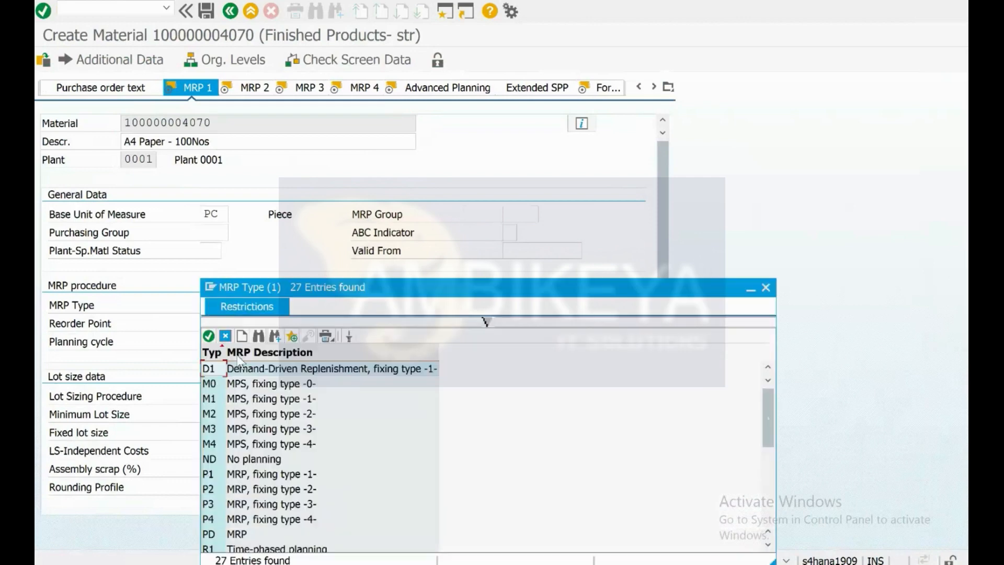
scroll(251, 468, down, 2)
click(237, 459)
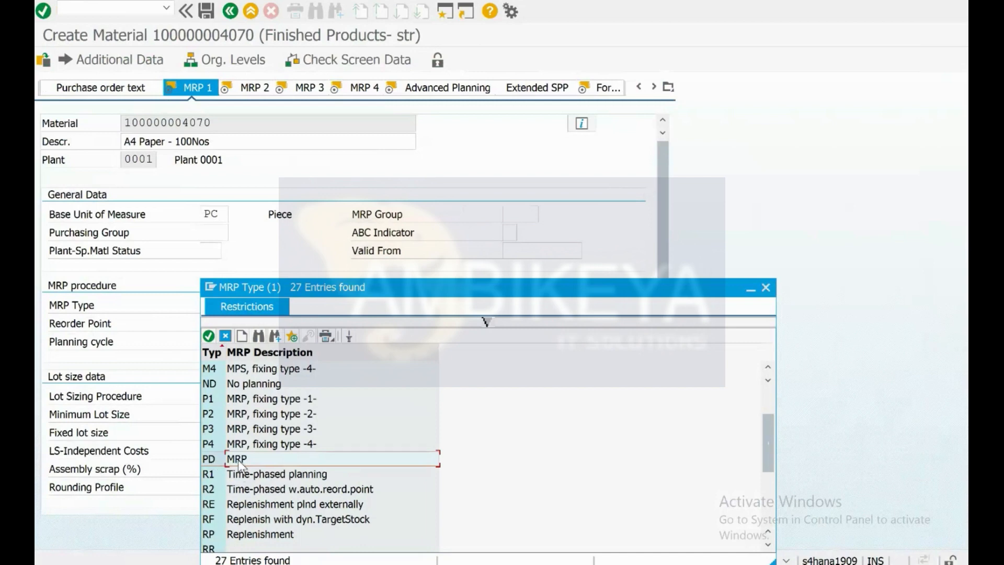
click(246, 385)
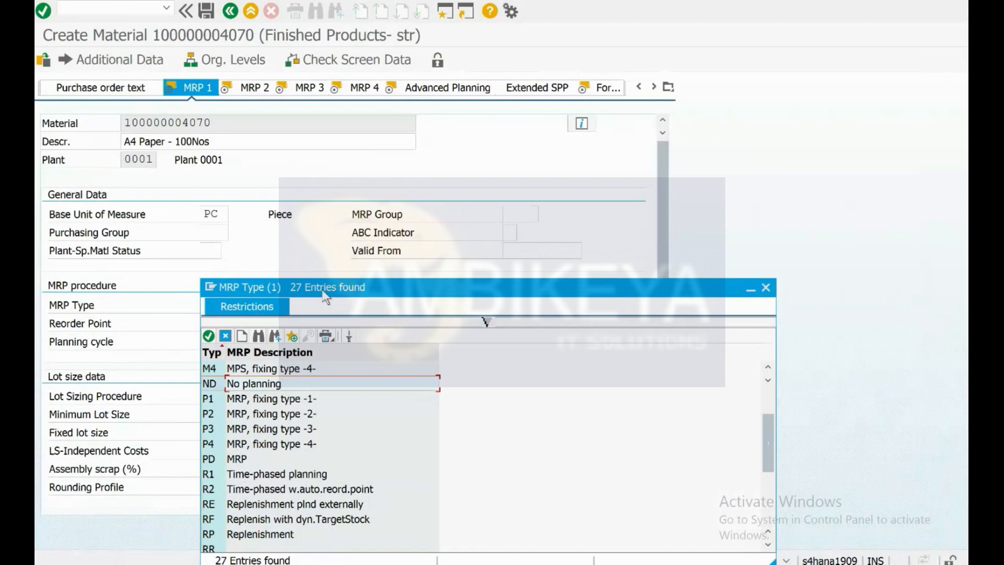
drag(335, 289, 405, 241)
drag(448, 190, 499, 154)
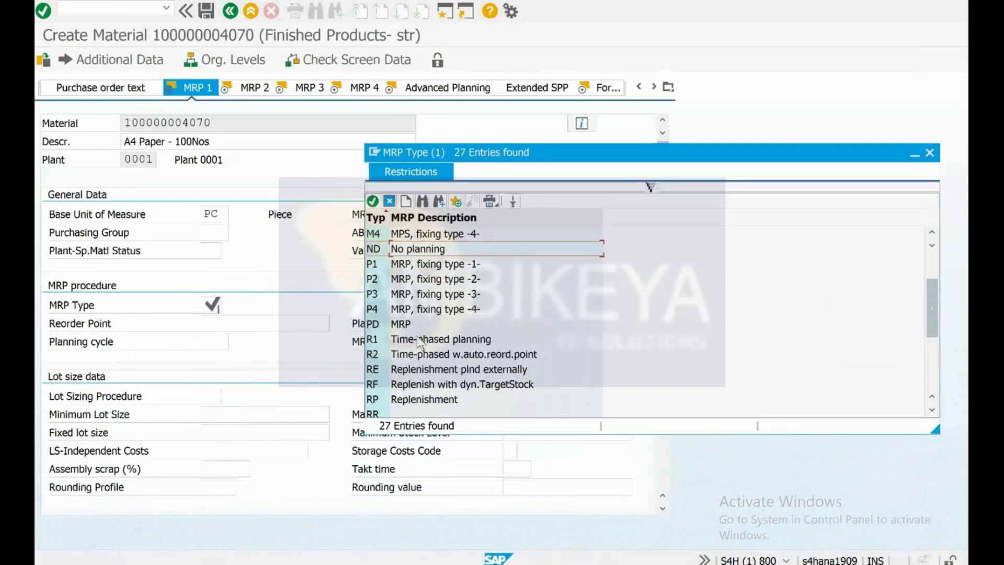
scroll(418, 337, down, 3)
click(409, 251)
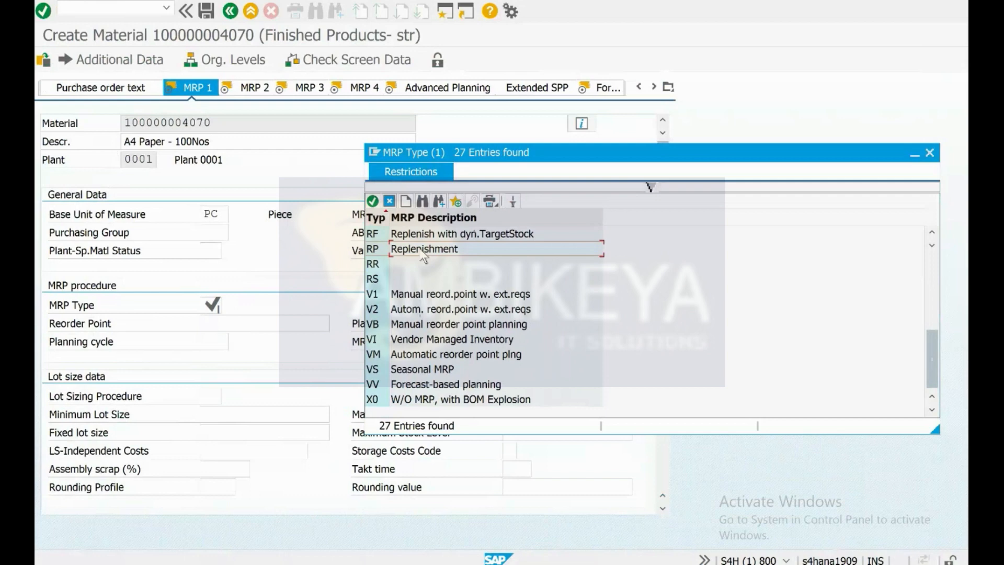
click(417, 299)
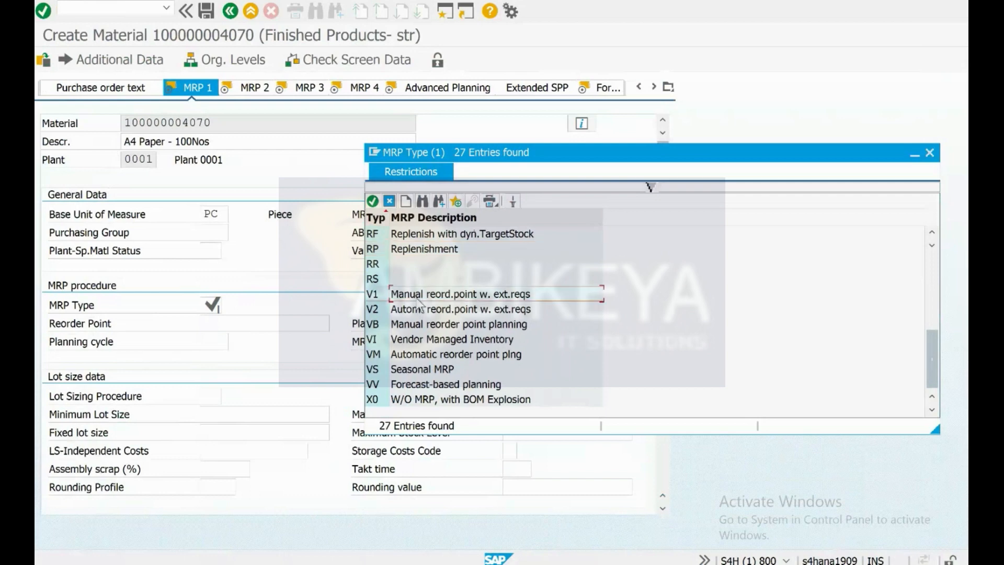
click(421, 311)
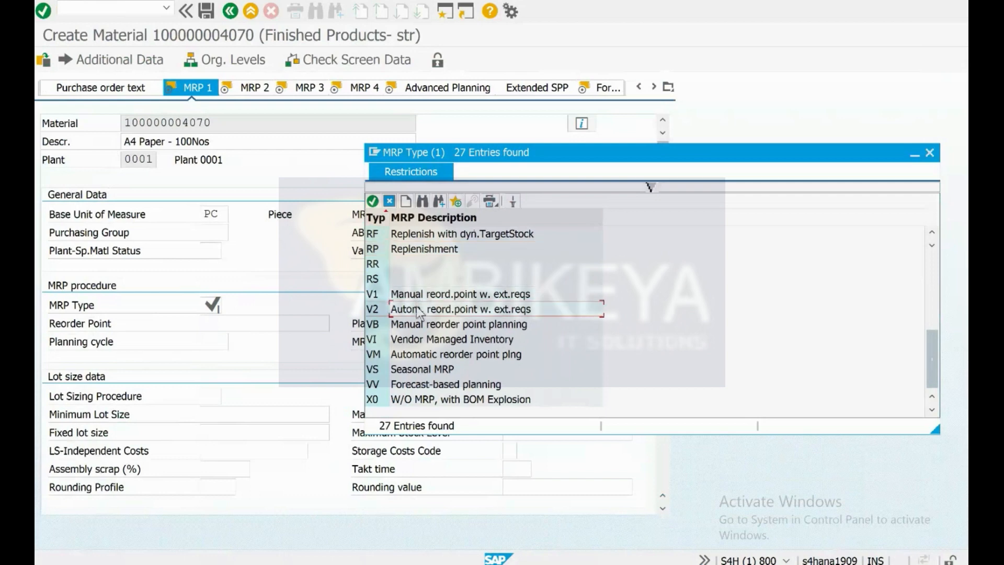
click(422, 294)
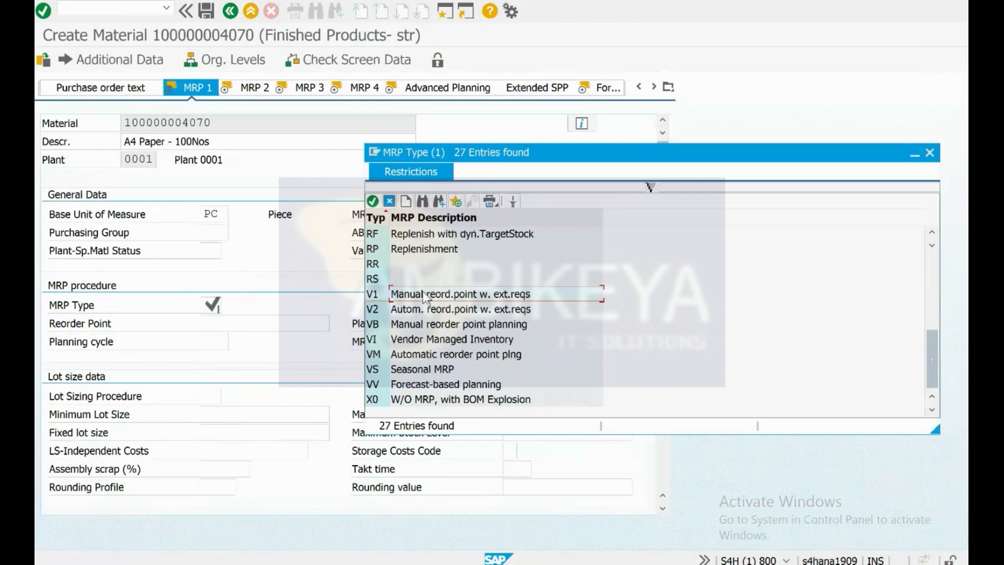
scroll(423, 295, up, 3)
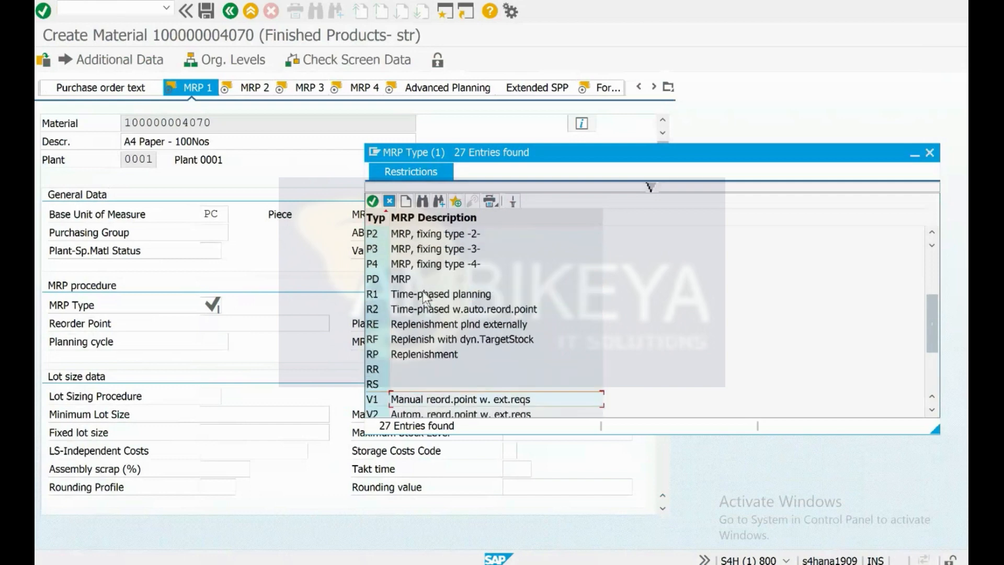
click(396, 281)
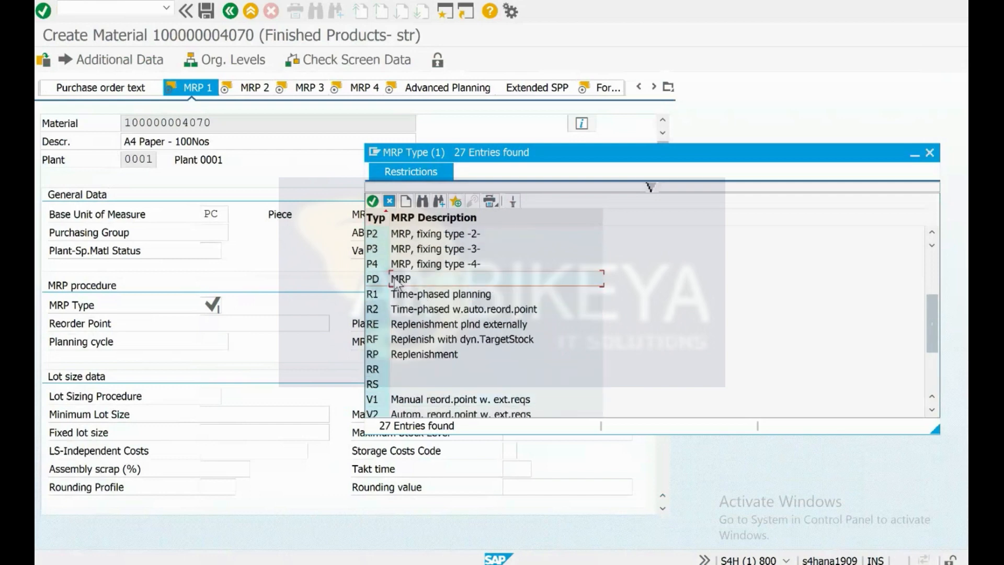
double_click(395, 282)
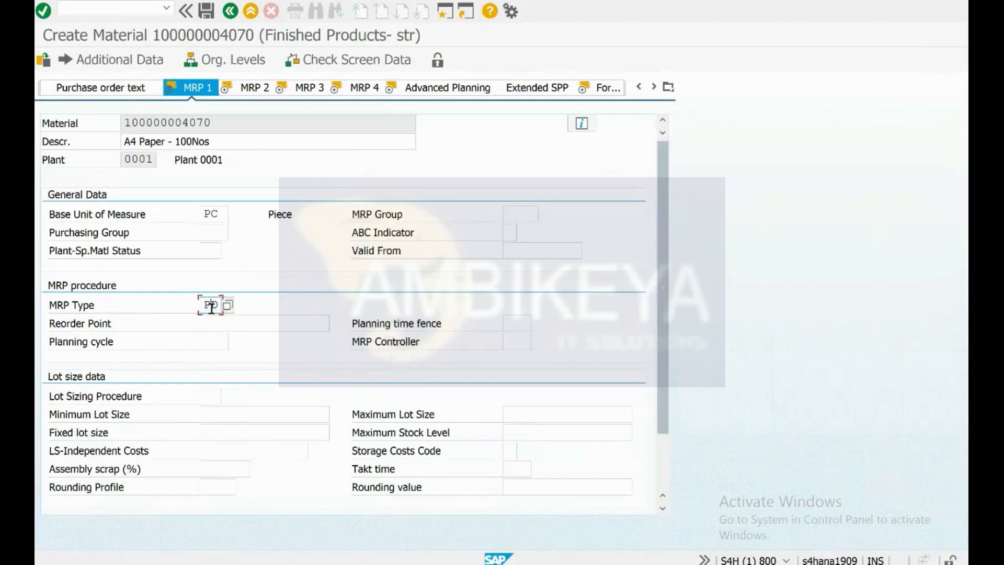
Open transaction MD02 for single-item, multi-level planning in a new session.
drag(224, 123, 117, 124)
click(210, 304)
key(ctrl+slash)
text(/omd02)
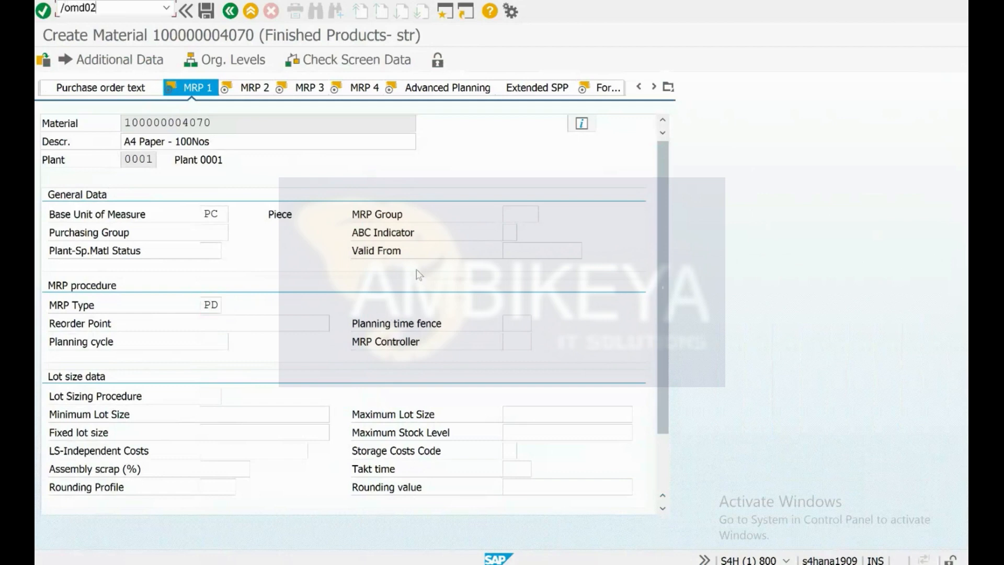
key(Return)
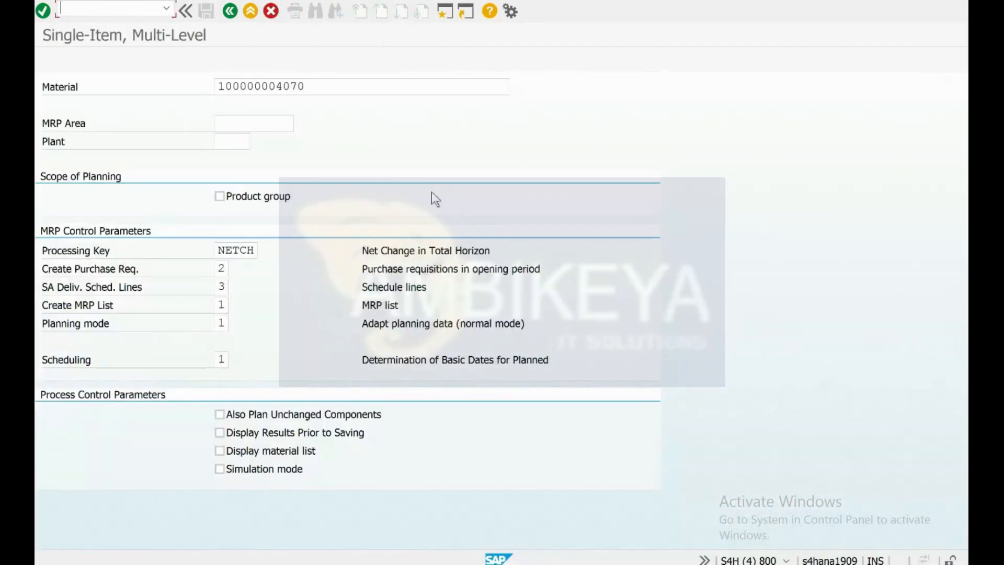
Try to submit the planning parameters for the prefilled material with MRP area 0001.
drag(312, 85, 211, 85)
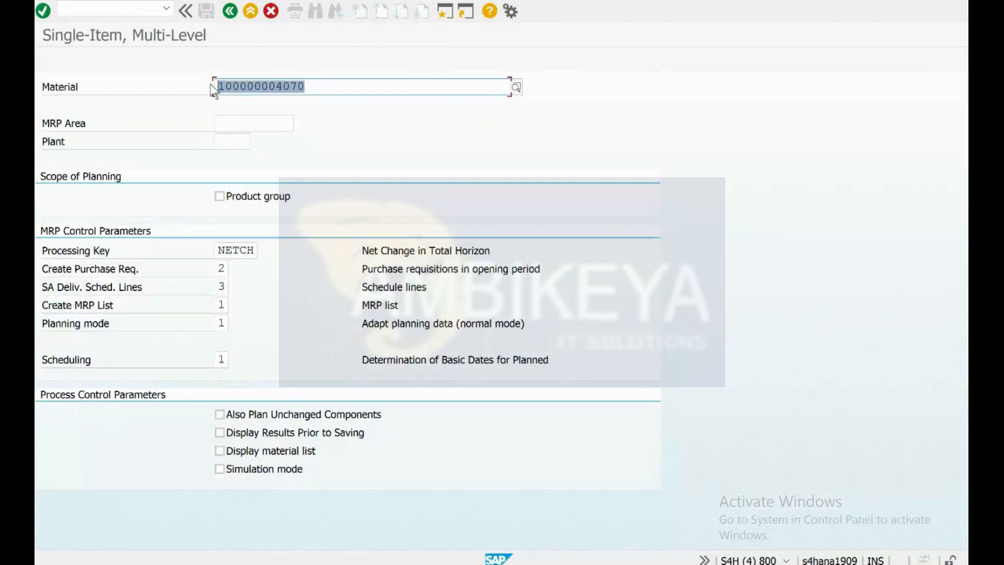
key(Return)
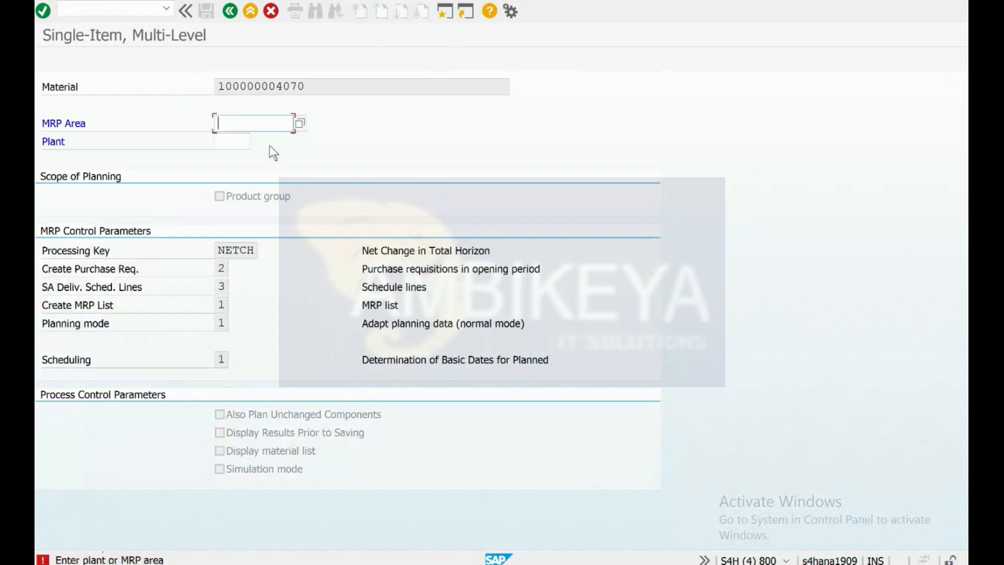
text(0011)
key(BackSpace)
key(BackSpace)
key(BackSpace)
key(BackSpace)
text(0001)
key(Return)
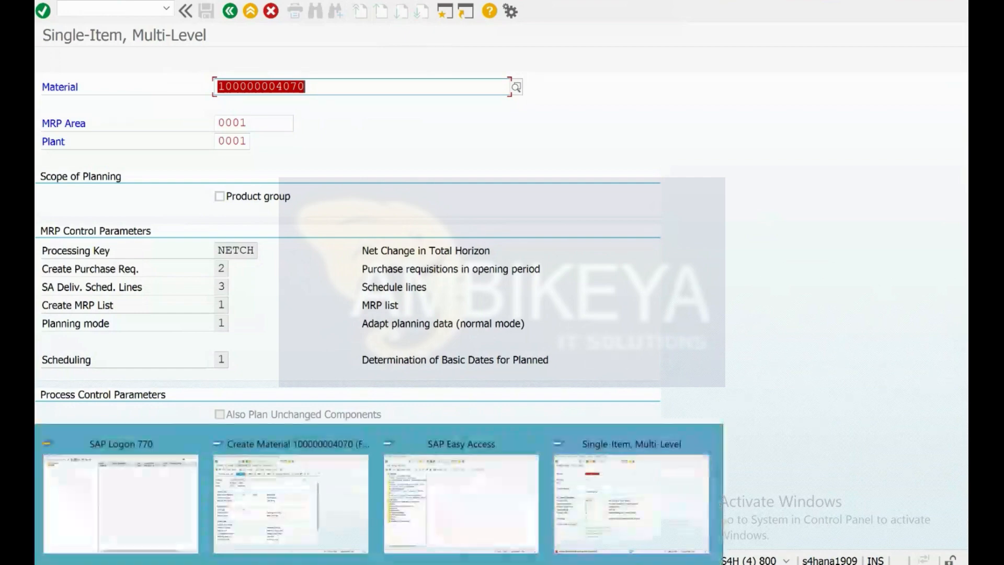
Switch back to the Create Material session and dismiss the Teams notification.
click(309, 506)
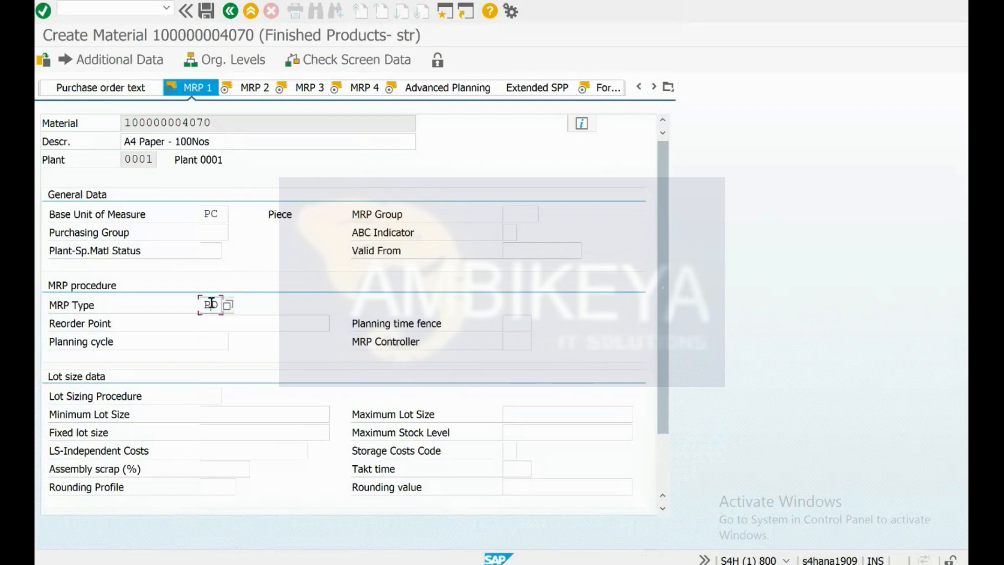
mouse_move(314, 555)
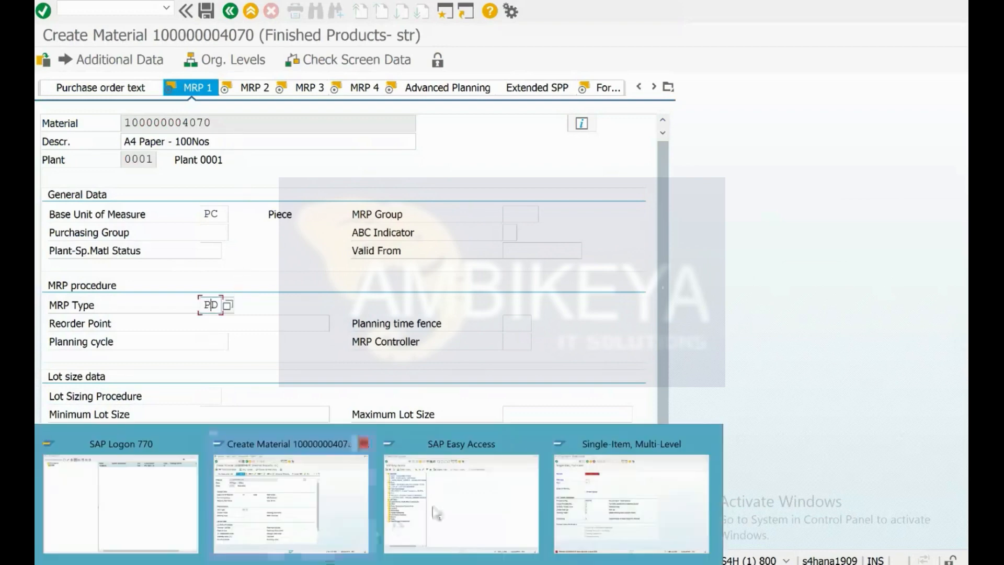
mouse_move(639, 497)
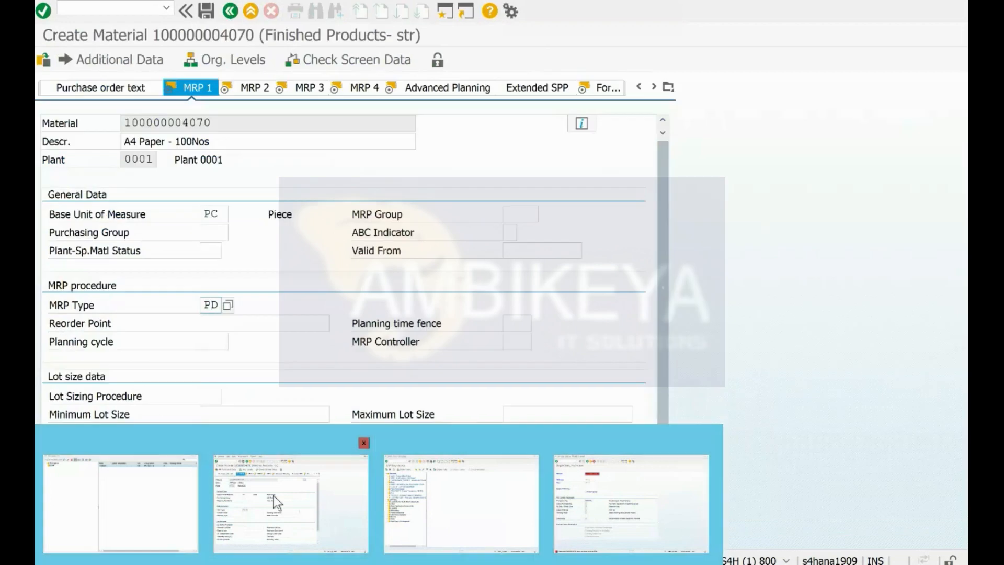
click(273, 494)
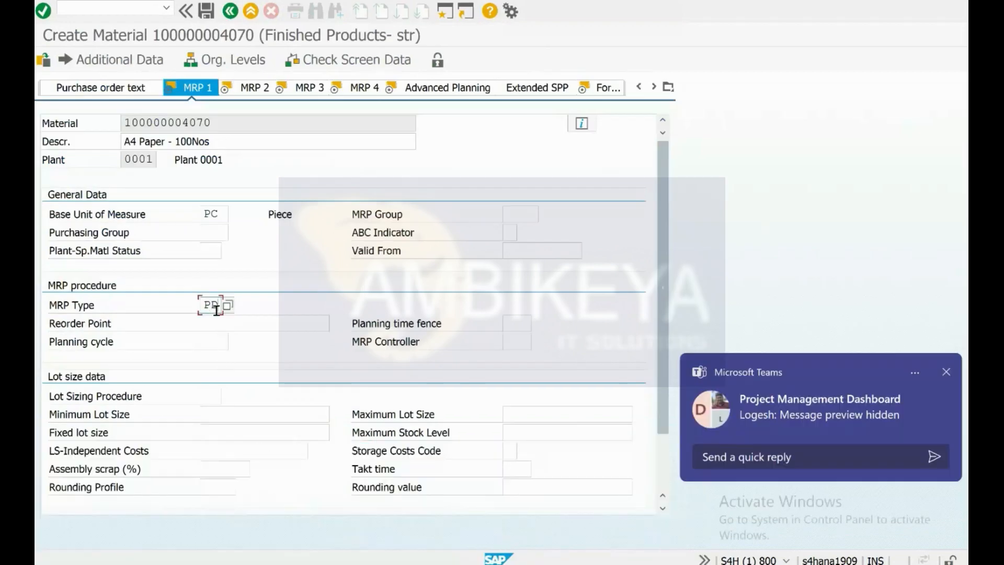
click(946, 373)
click(213, 320)
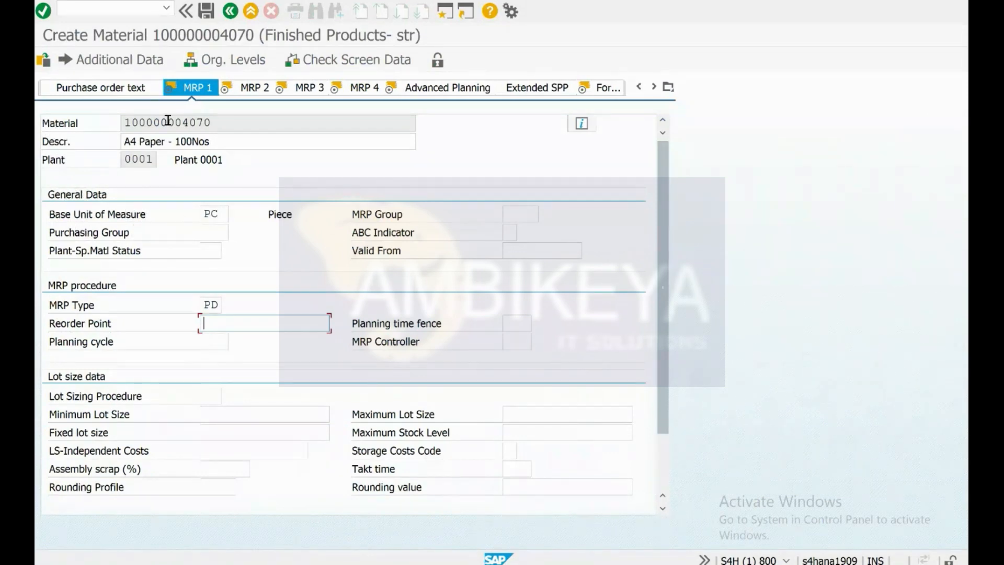
Examine the MRP group, material number and purchasing group fields of the material's MRP 1 data.
click(516, 212)
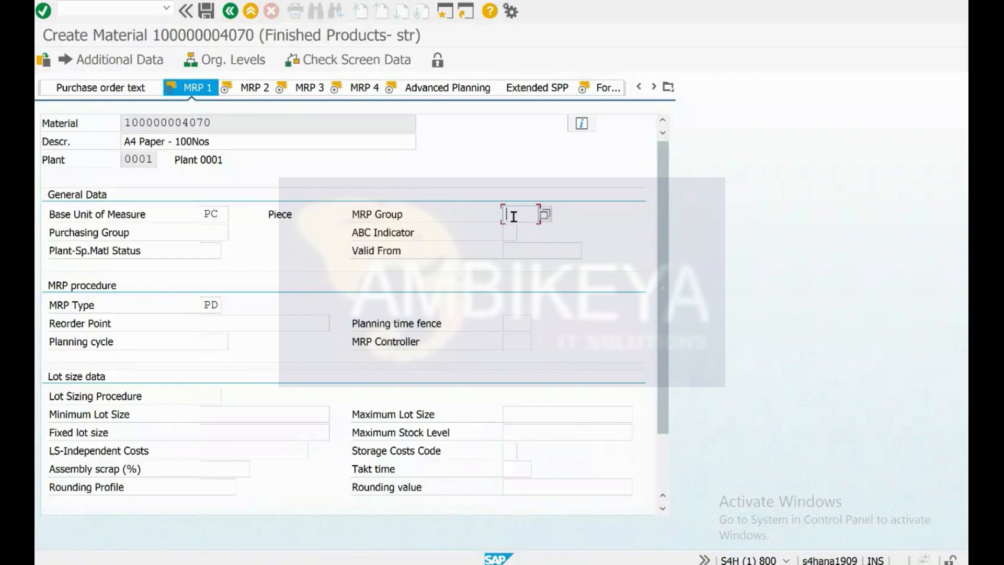
click(354, 217)
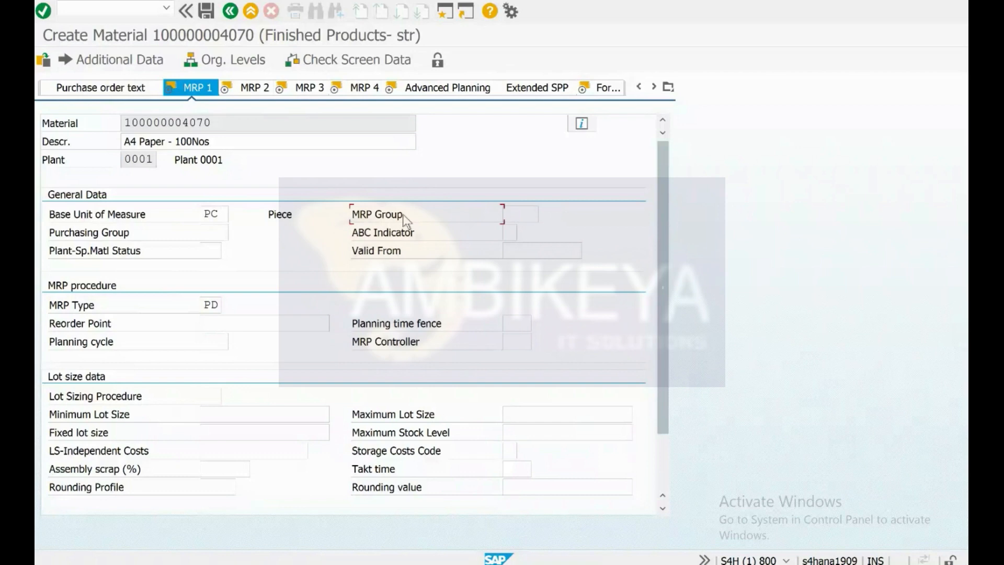
click(522, 214)
drag(304, 123, 118, 125)
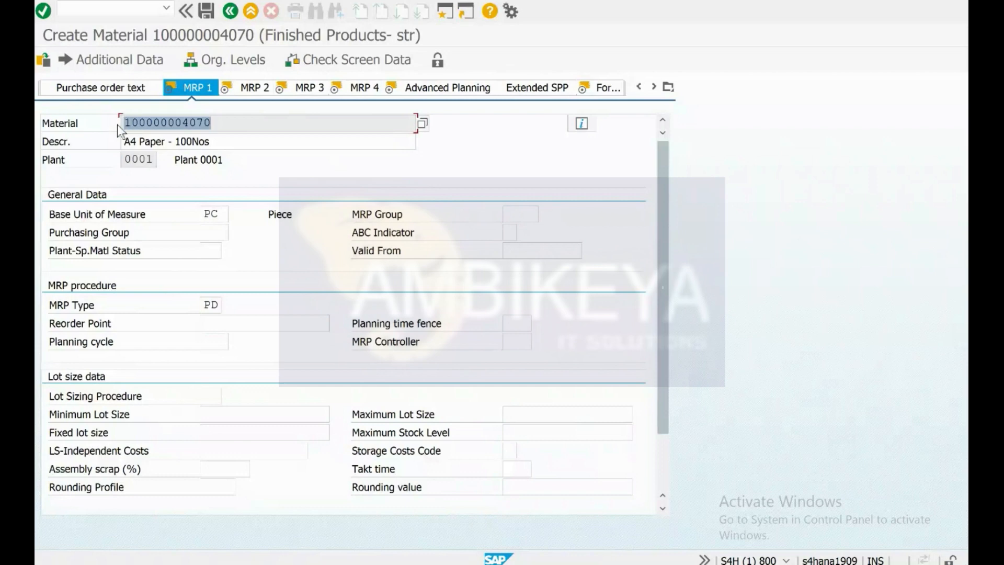
click(210, 232)
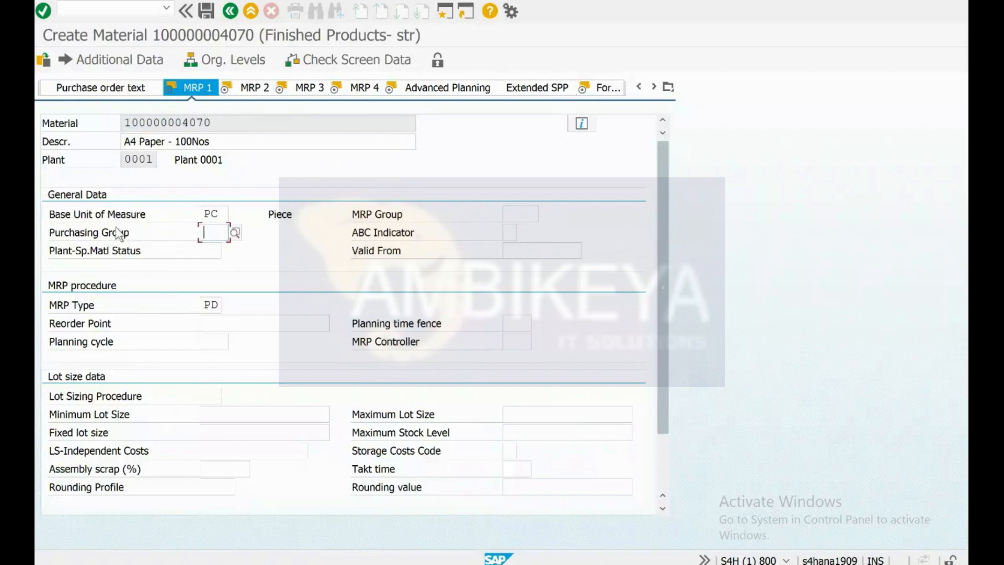
click(173, 125)
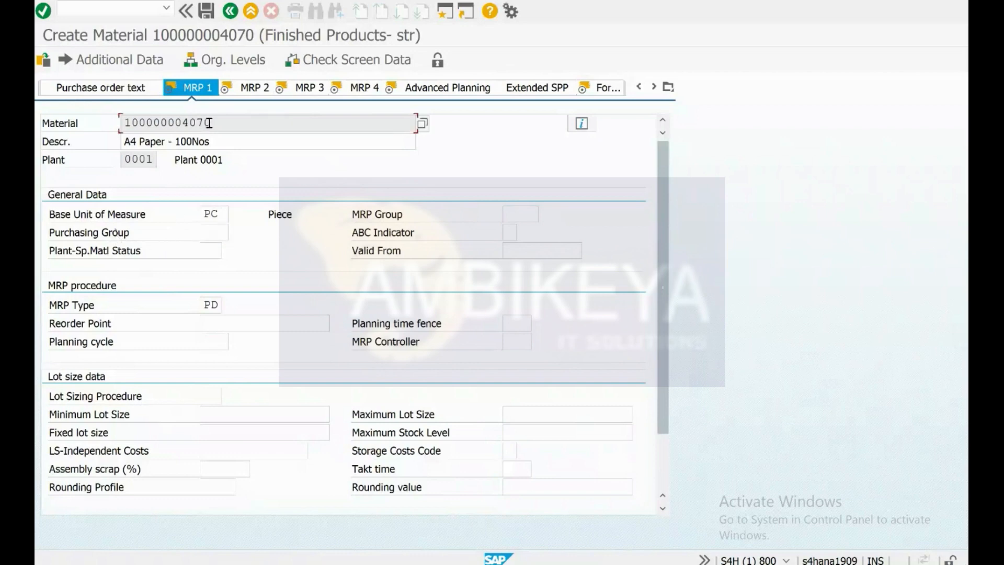
double_click(173, 122)
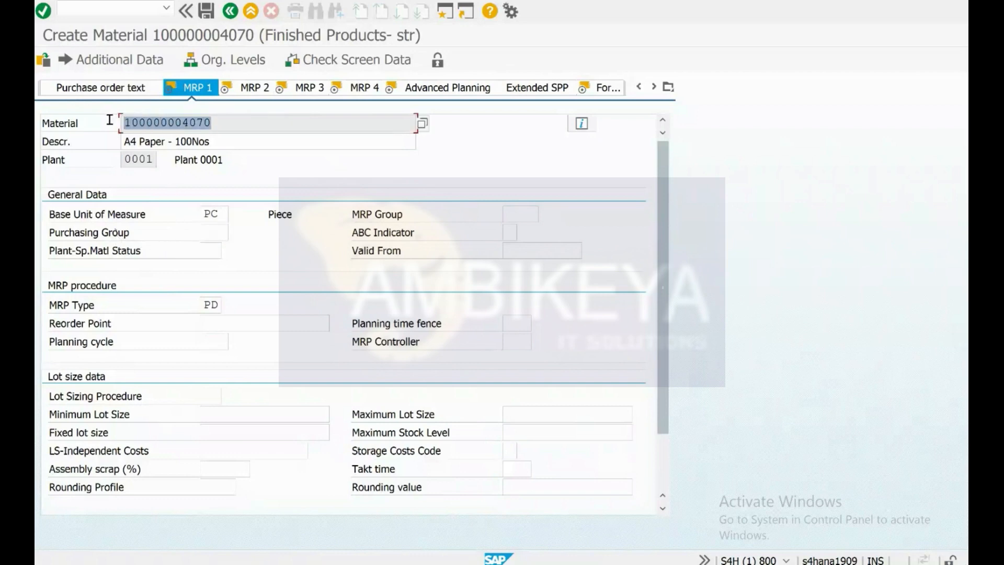
click(213, 235)
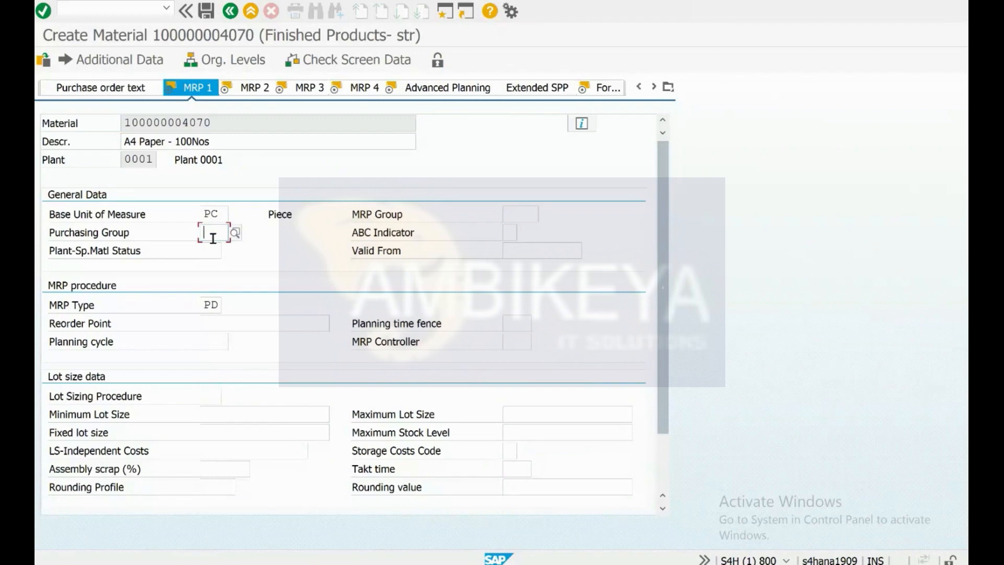
Review the possible ABC indicator entries A, B and C, and close the list without choosing one.
click(512, 231)
click(523, 232)
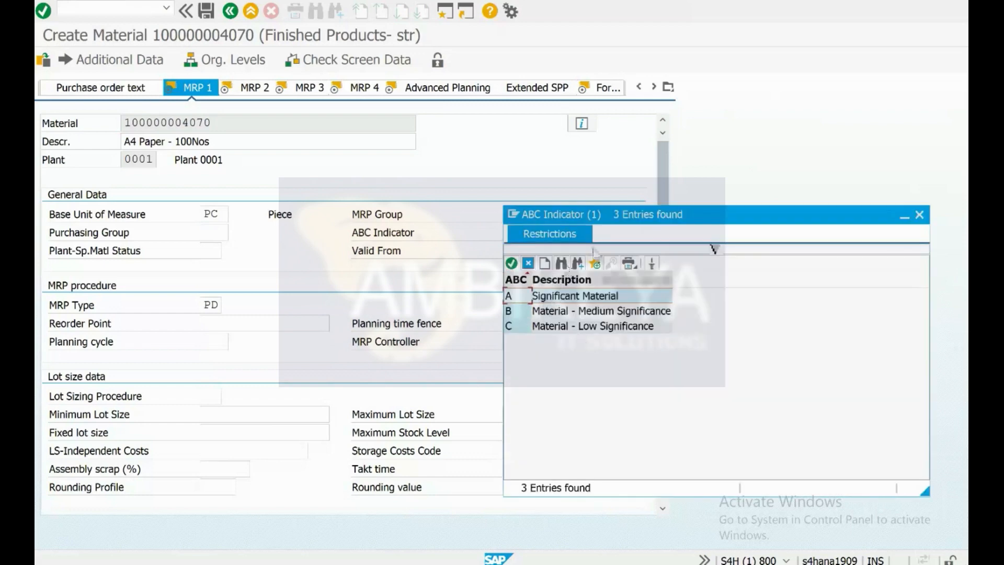
drag(607, 218, 663, 165)
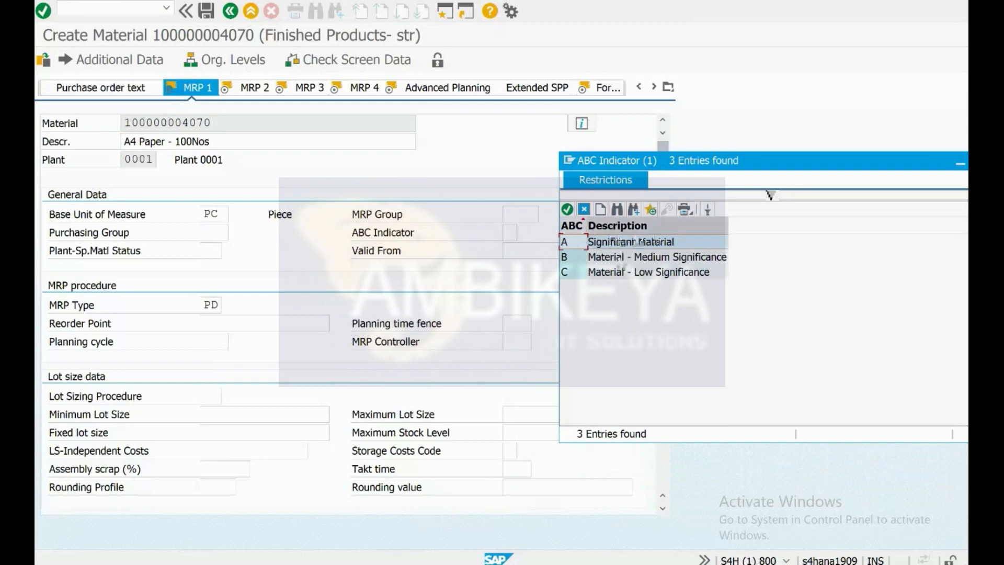
click(622, 269)
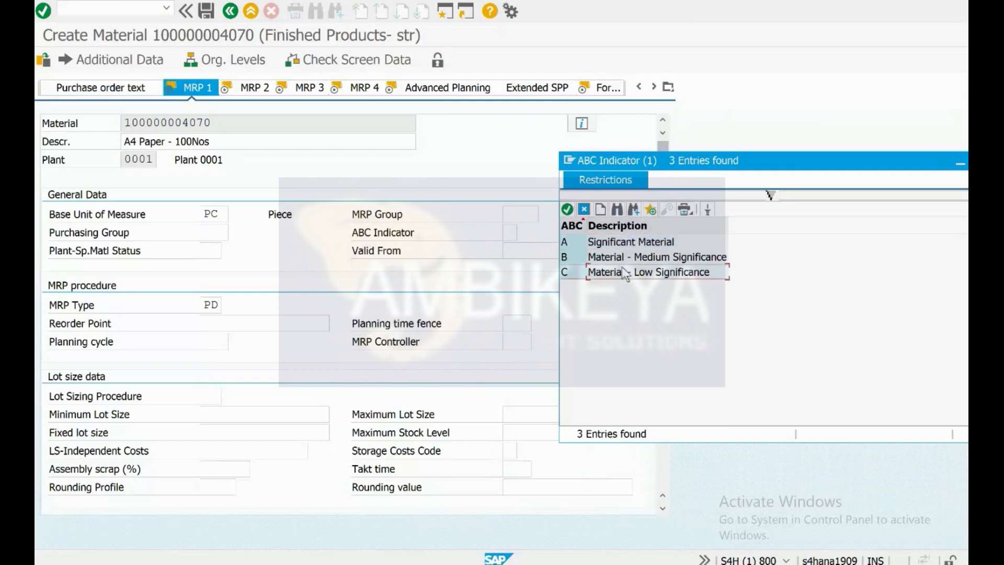
click(619, 244)
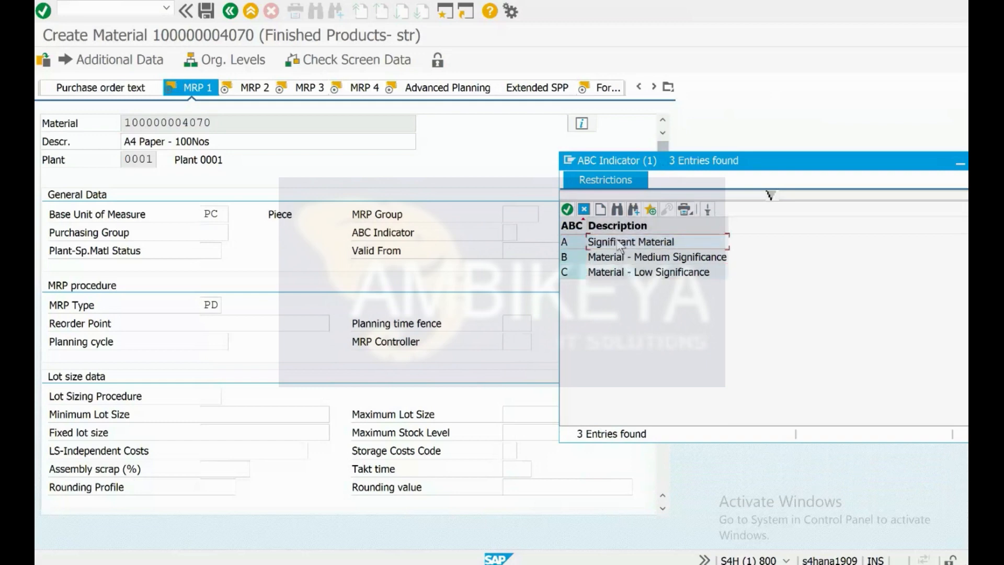
click(618, 258)
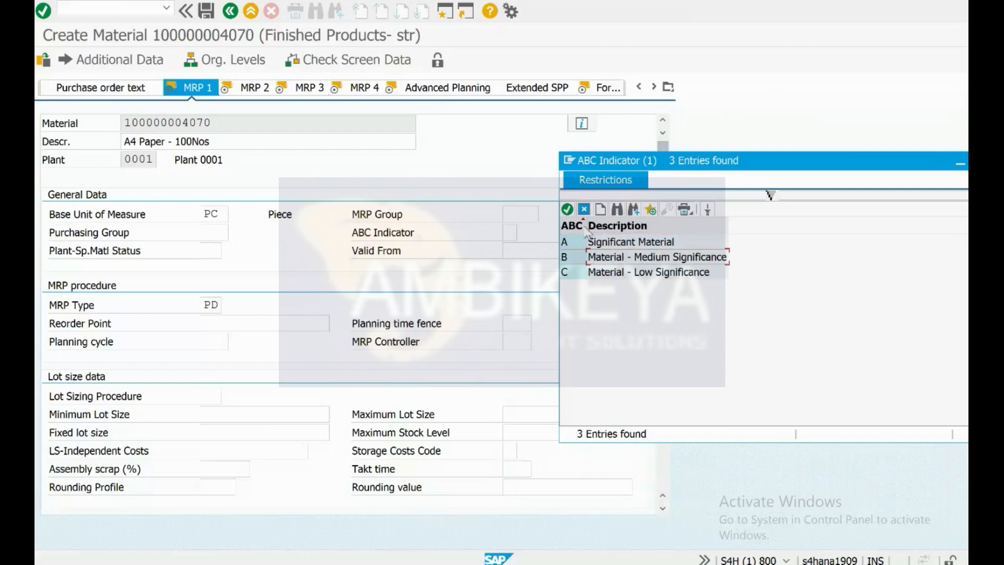
click(584, 209)
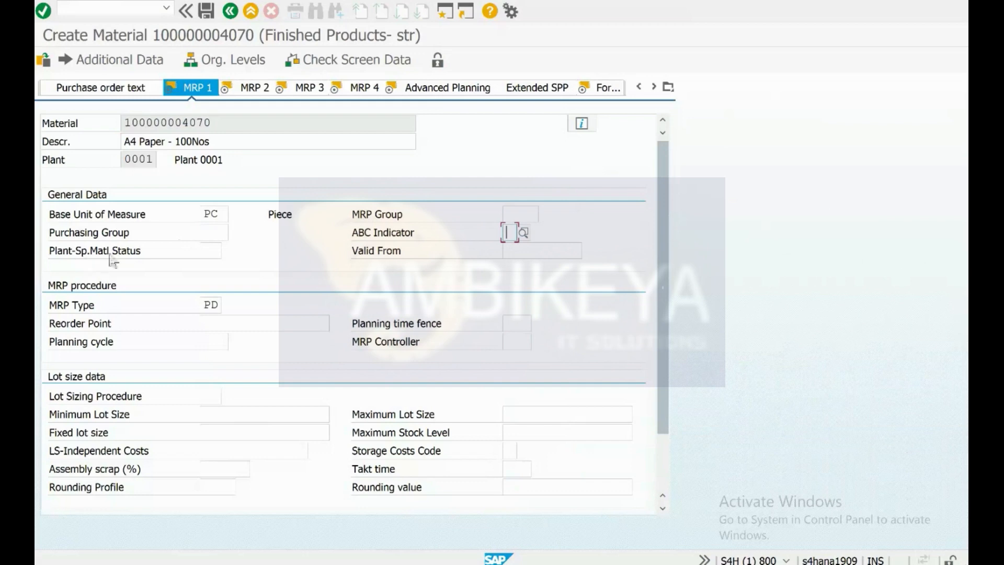
Review the possible plant-specific material status entries 01, 02 and 81 and their restrictions, and close the list without choosing one.
click(217, 252)
click(228, 254)
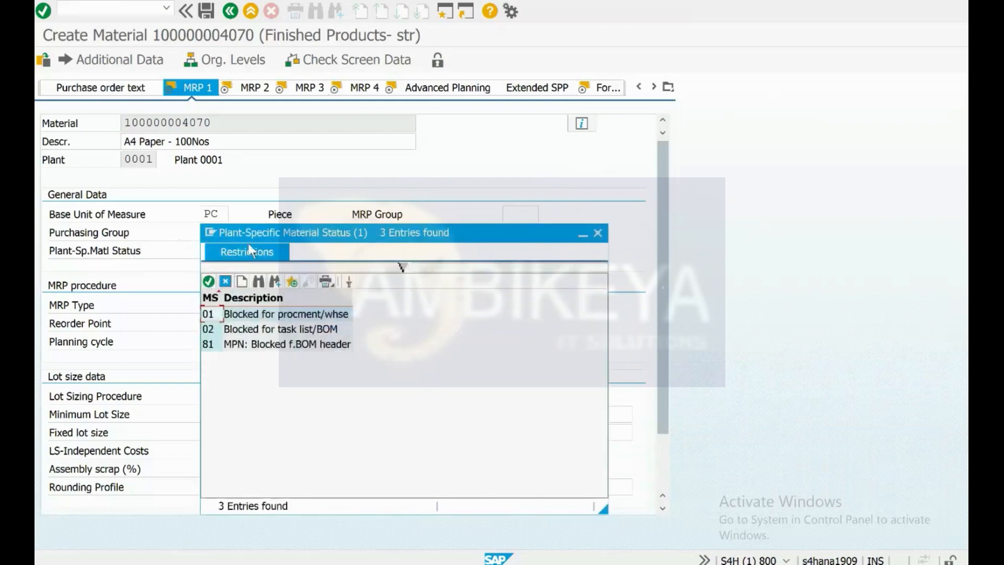
drag(262, 234, 373, 177)
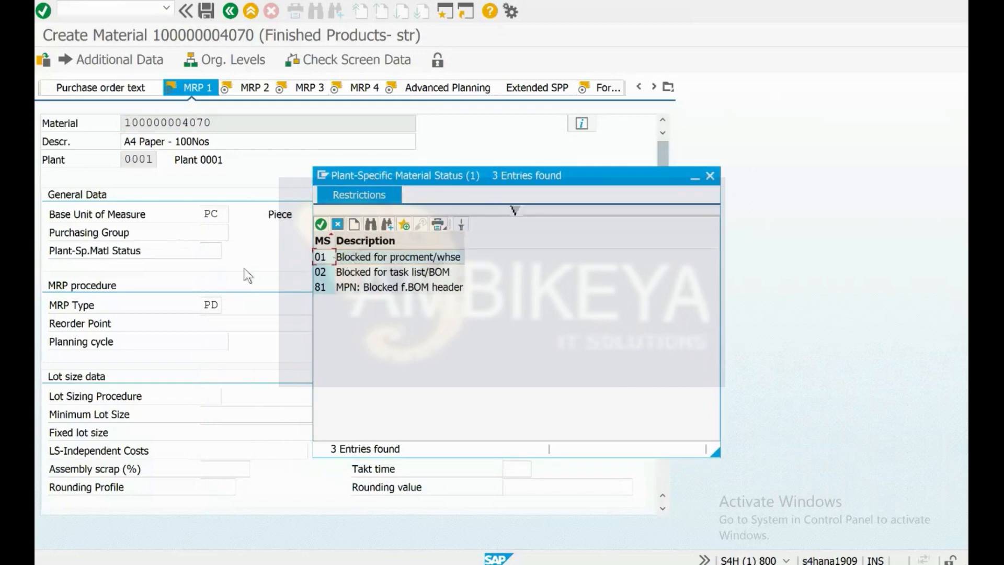
click(382, 271)
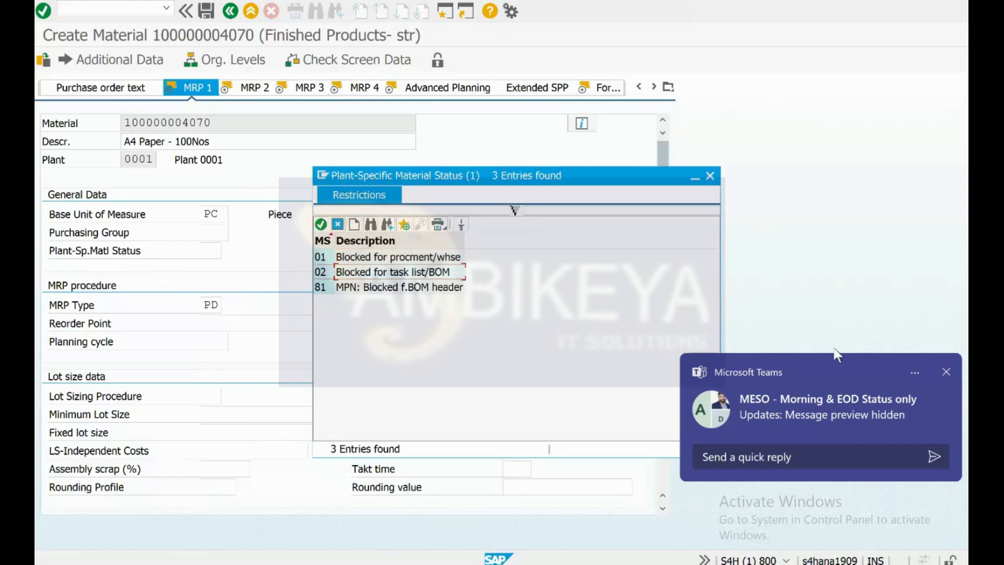
click(946, 374)
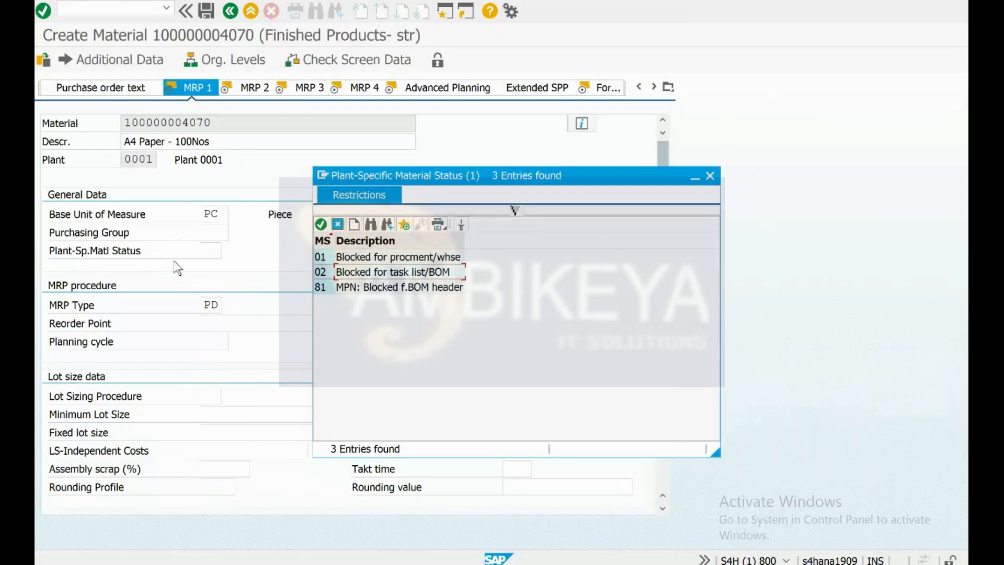
click(203, 246)
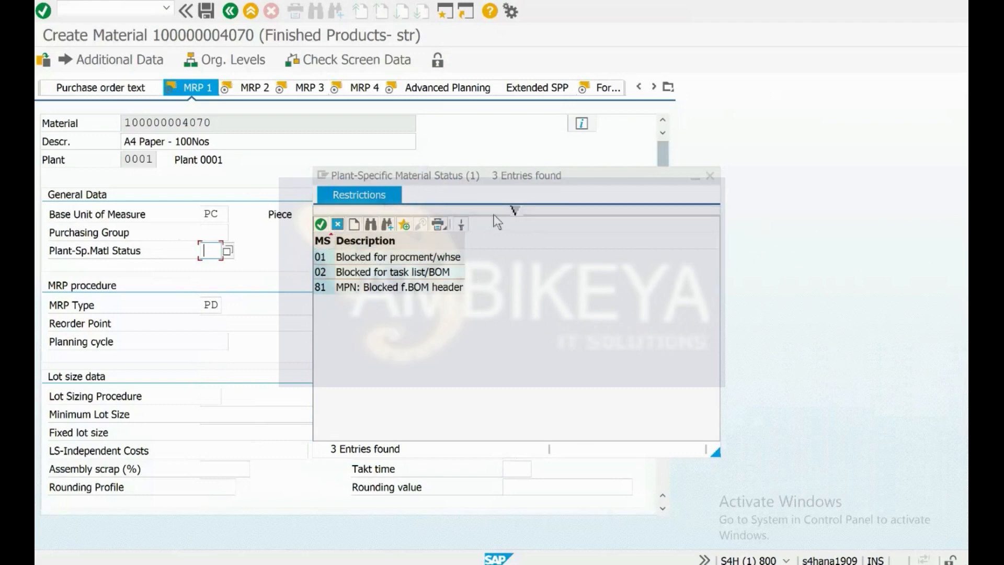
drag(499, 213, 517, 386)
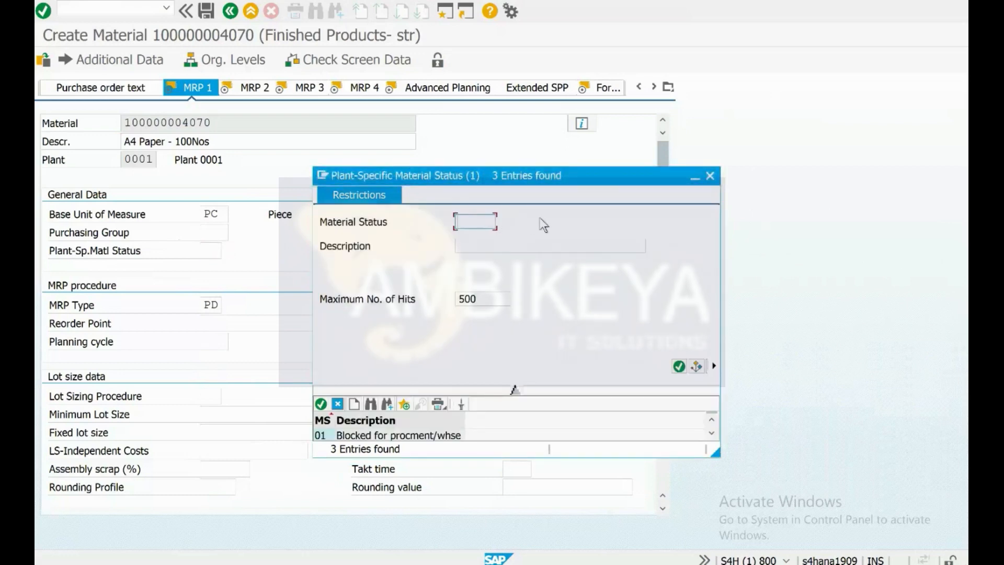
click(516, 390)
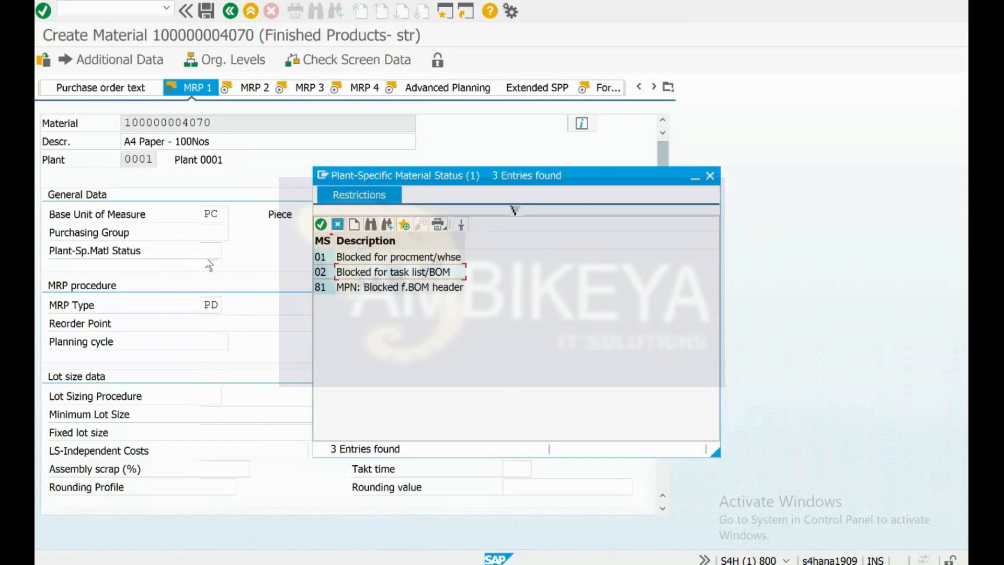
click(709, 176)
click(535, 250)
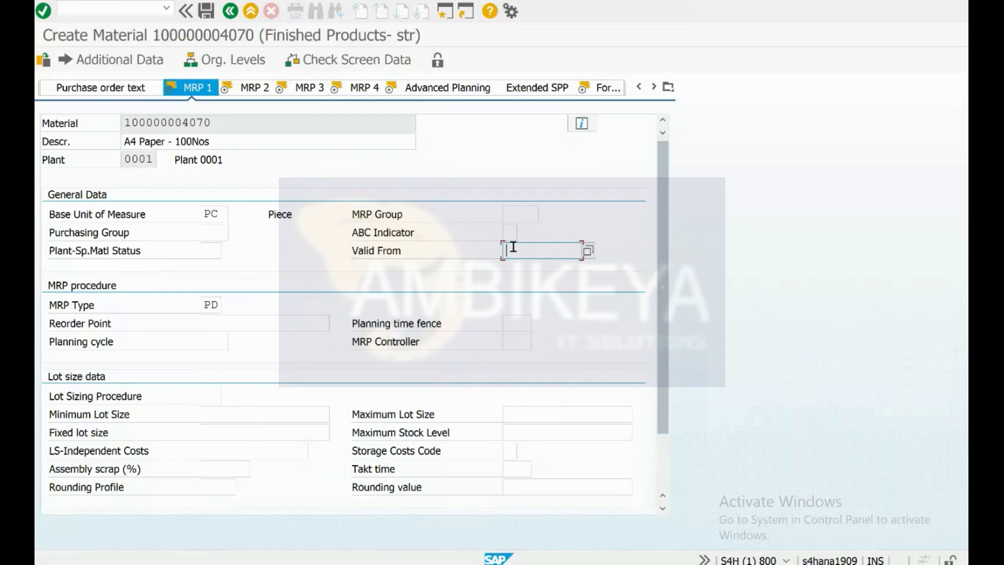
text(0107)
double_click(513, 247)
key(BackSpace)
Set the reorder point in the material's MRP procedure data to 100.
click(210, 303)
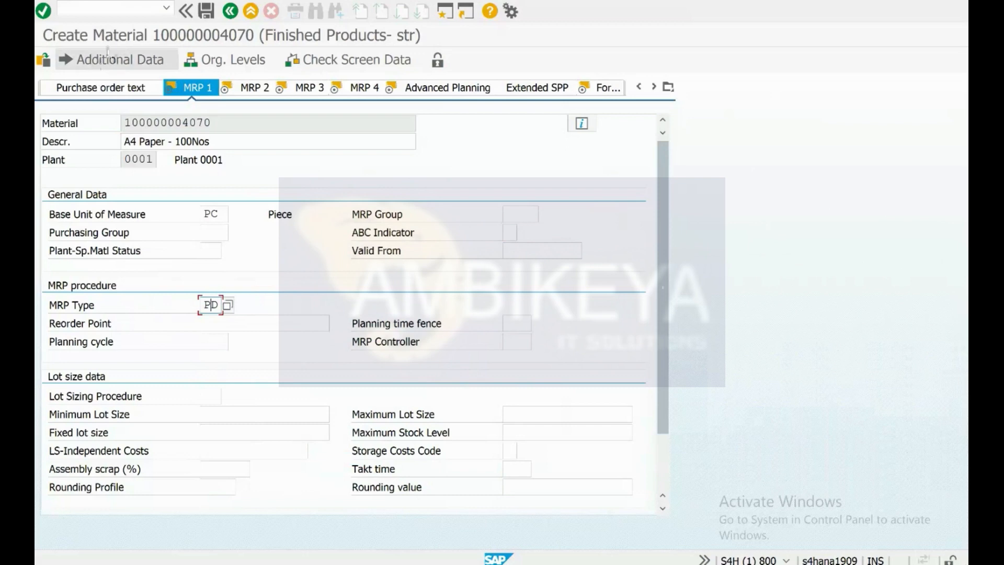
click(224, 331)
text(100)
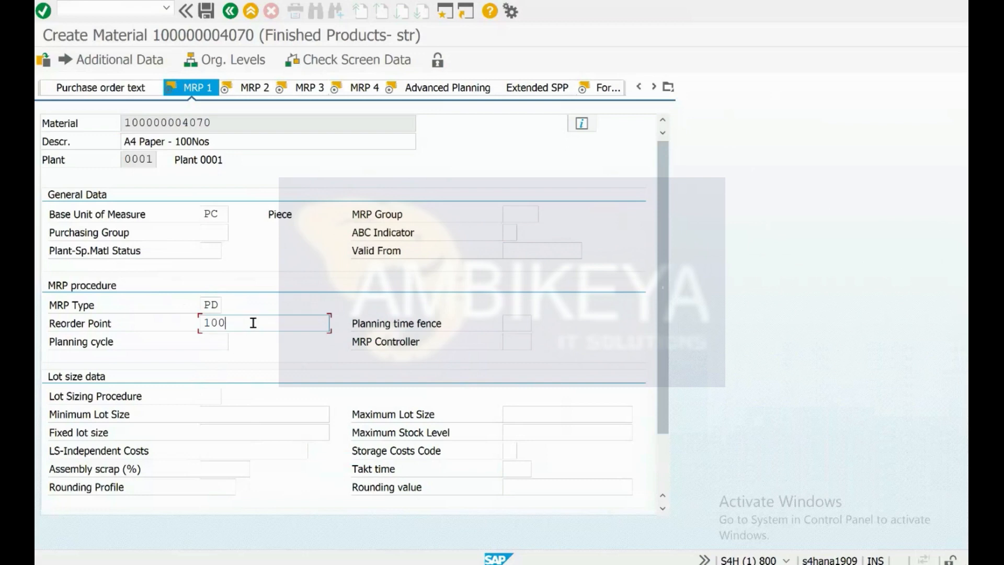
drag(244, 322, 190, 323)
click(223, 322)
drag(213, 124, 119, 123)
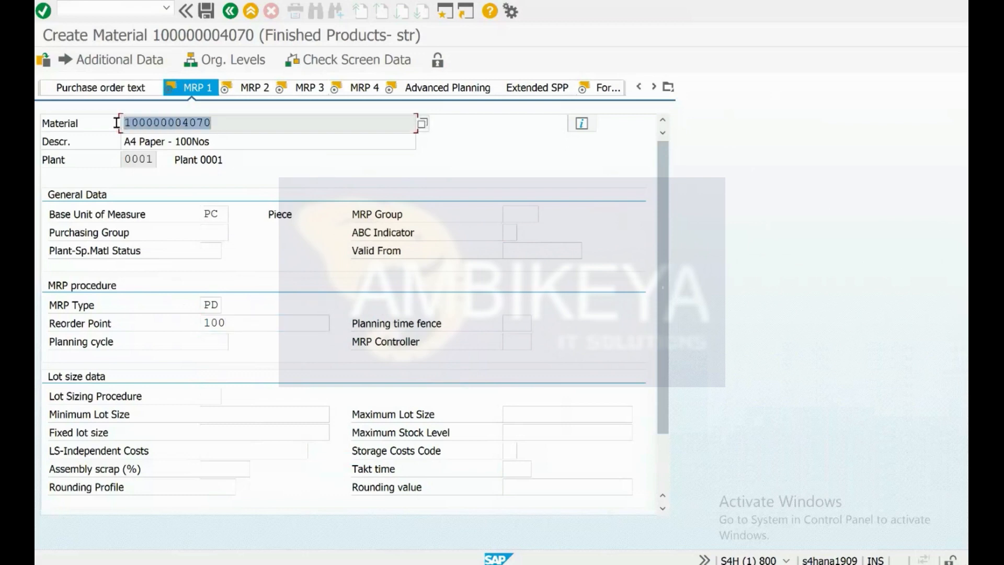
click(238, 325)
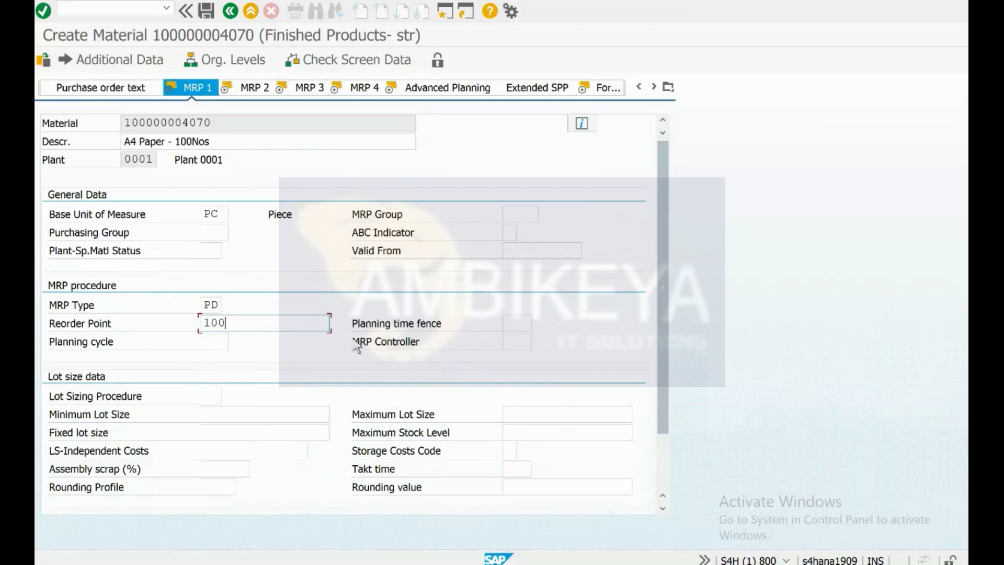
Try to look up the planning cycle's possible entries and field help, using 1 as a trial value.
click(210, 343)
click(236, 343)
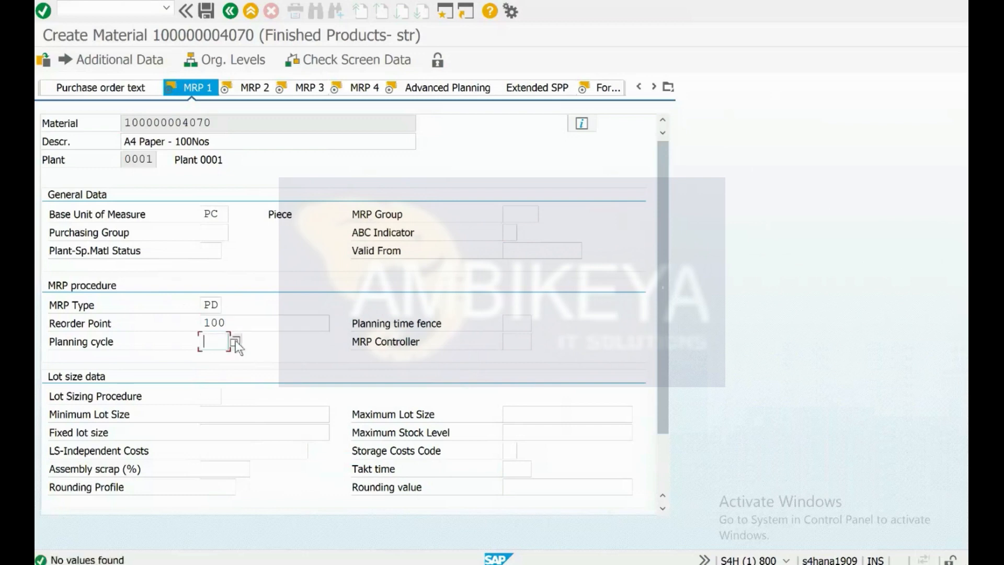
text(1)
key(F1)
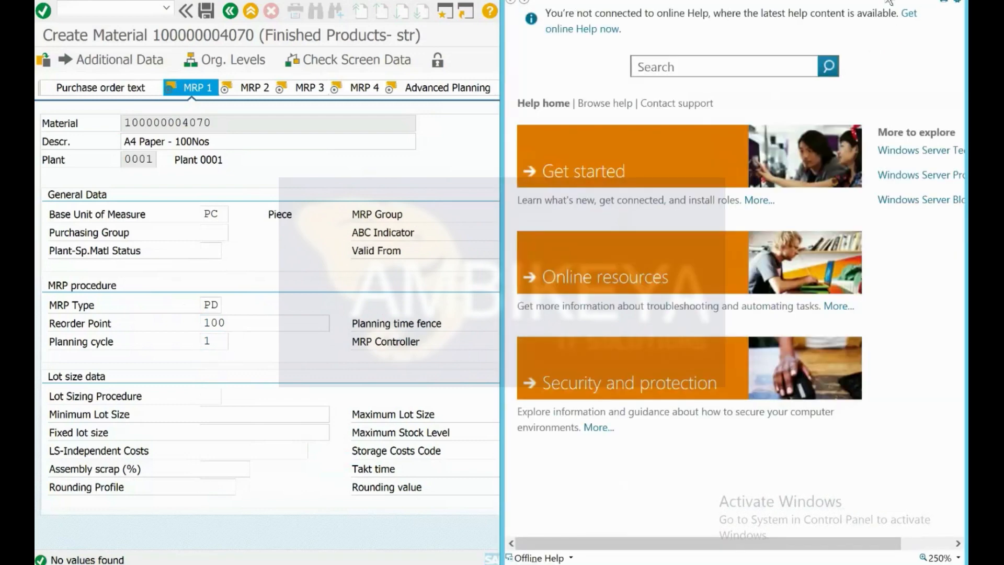
click(954, 1)
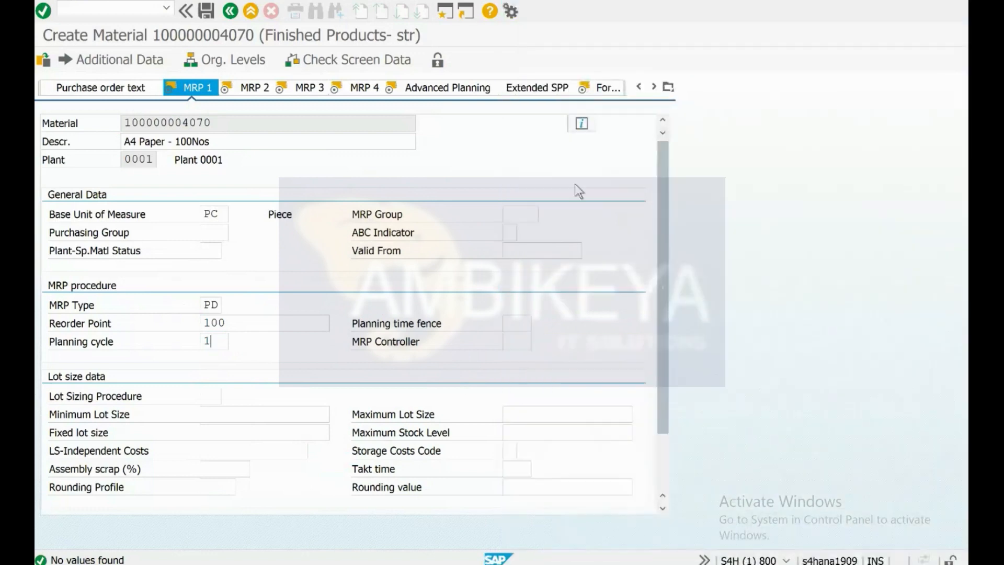
click(217, 344)
key(BackSpace)
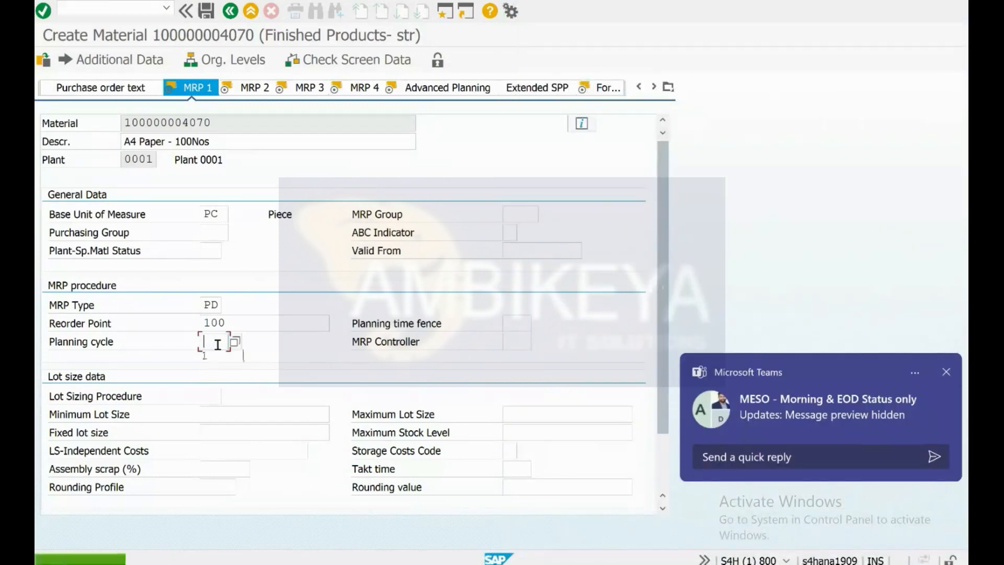
key(F1)
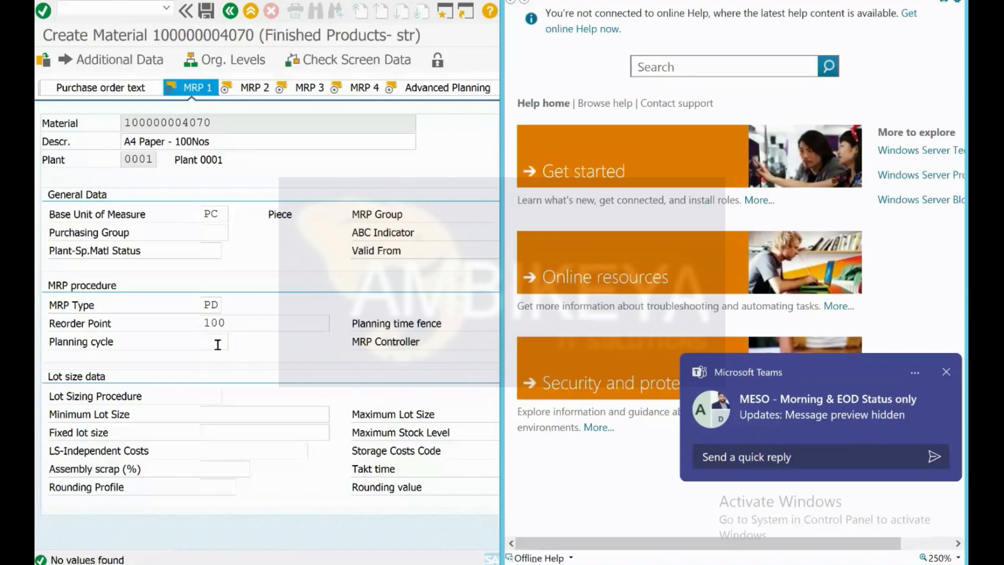
click(950, 2)
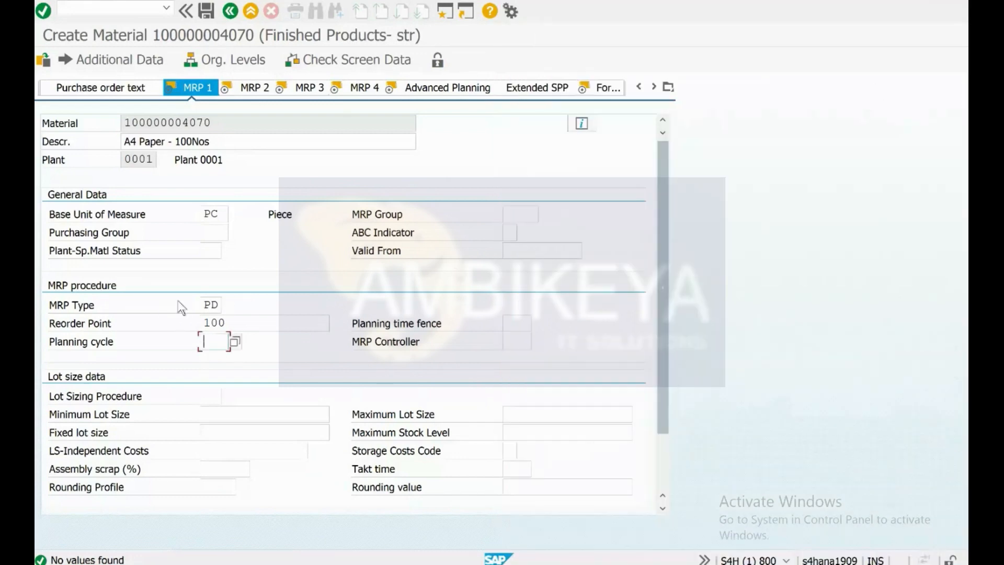
Read the Performance Assistant help for the Planning cycle field and close it.
right_click(219, 341)
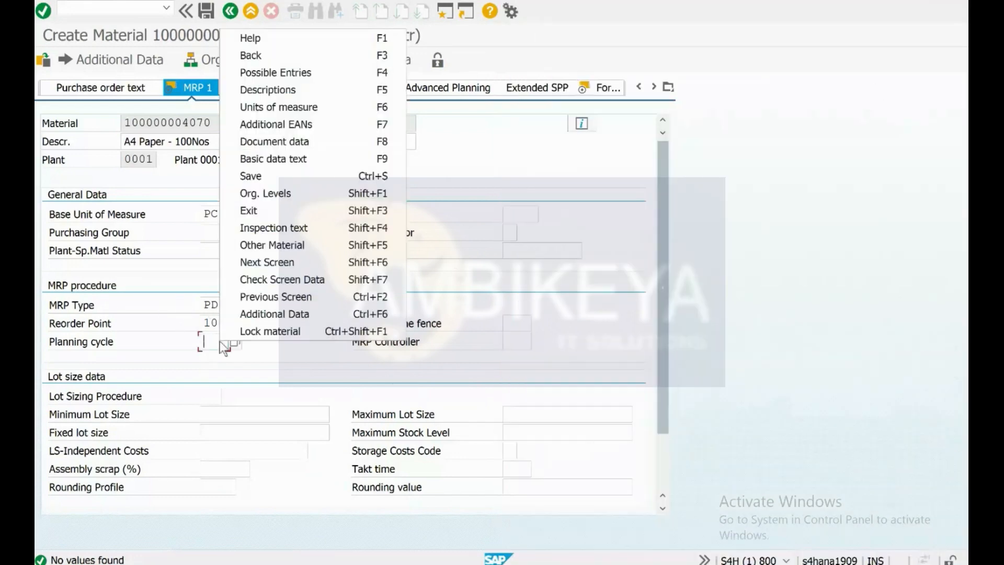
click(268, 34)
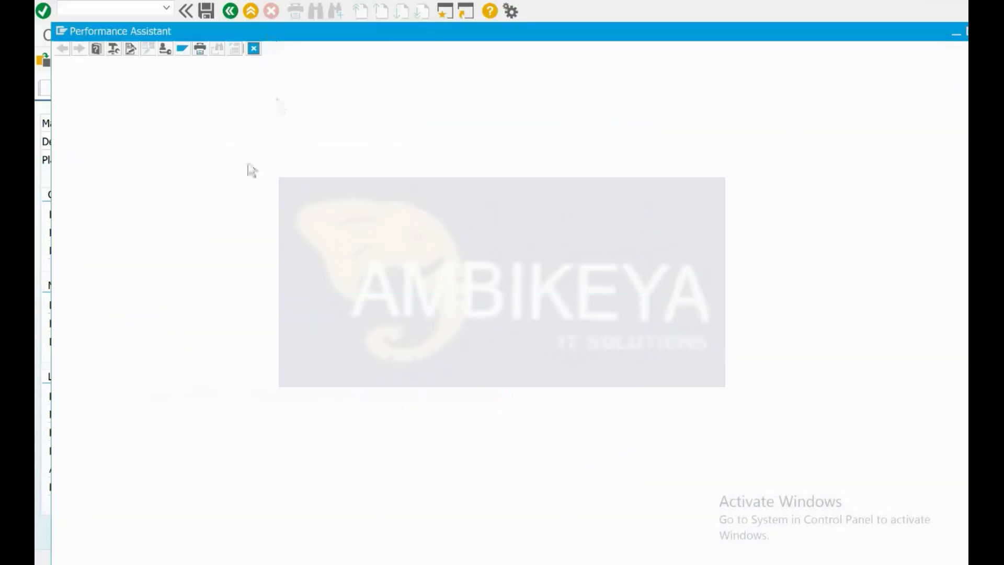
drag(212, 29, 373, 120)
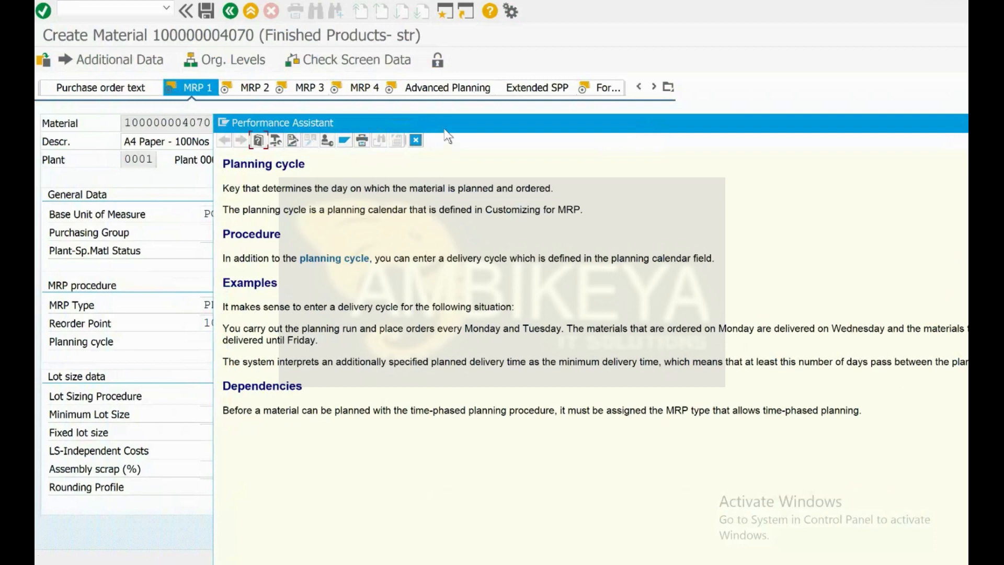
drag(443, 123, 501, 187)
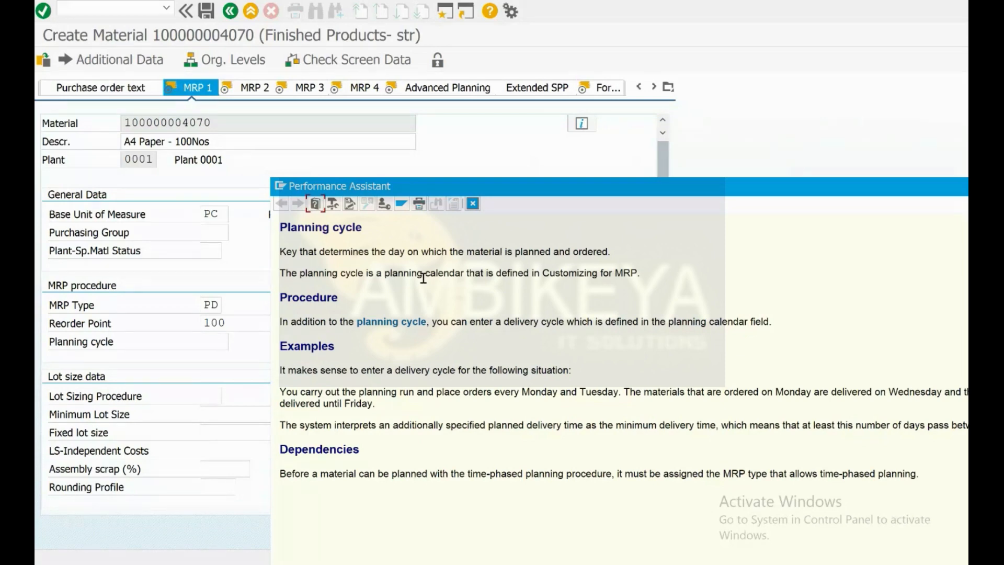
click(472, 204)
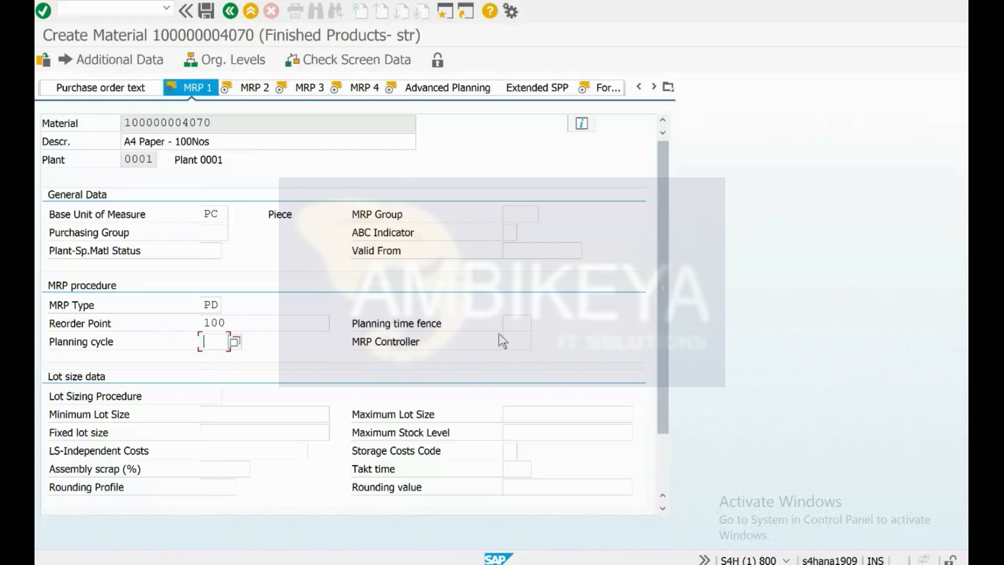
Assign MRP controller 001 of plant 0001 to the material, dismissing the battery saver notification.
click(516, 339)
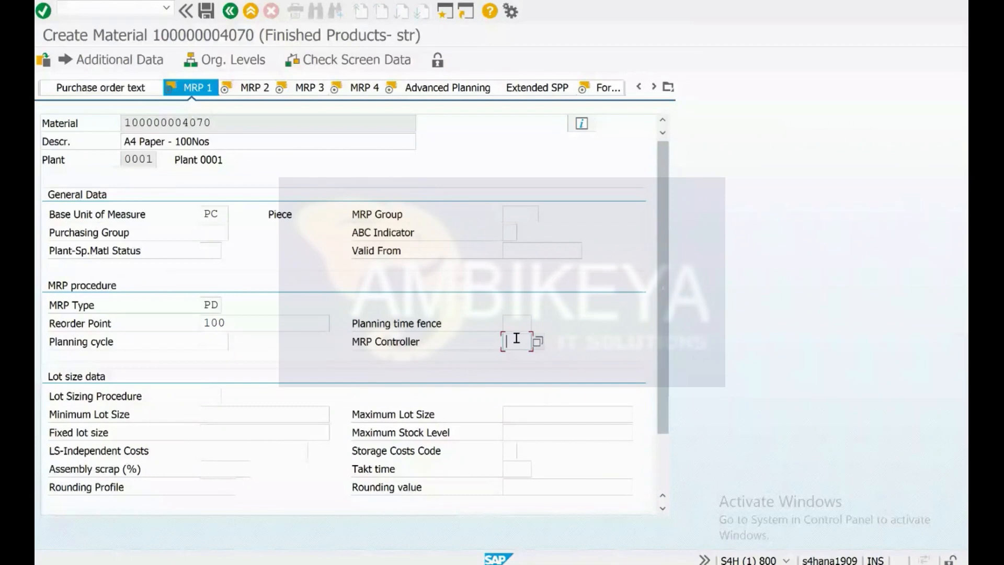
click(537, 341)
click(541, 61)
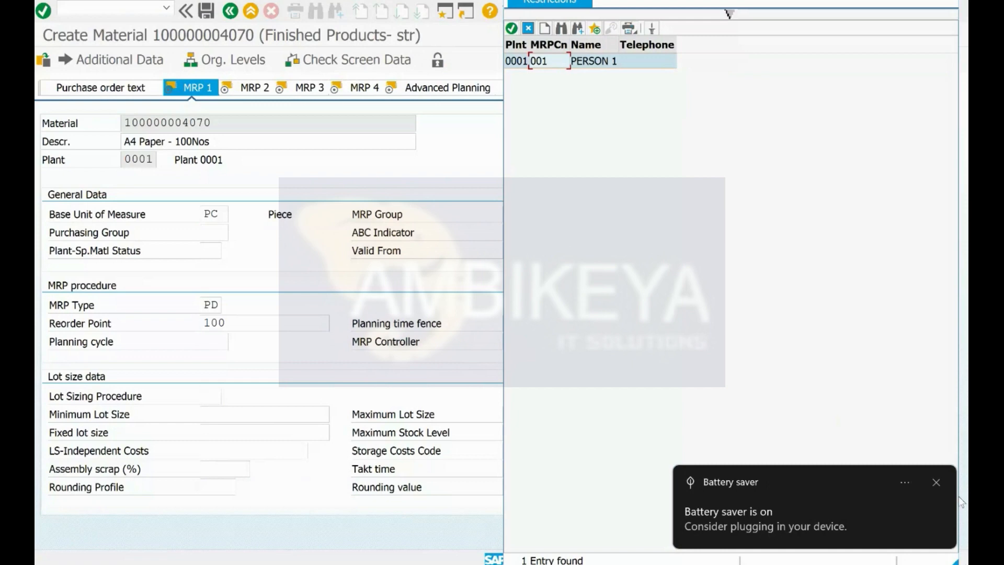
click(936, 483)
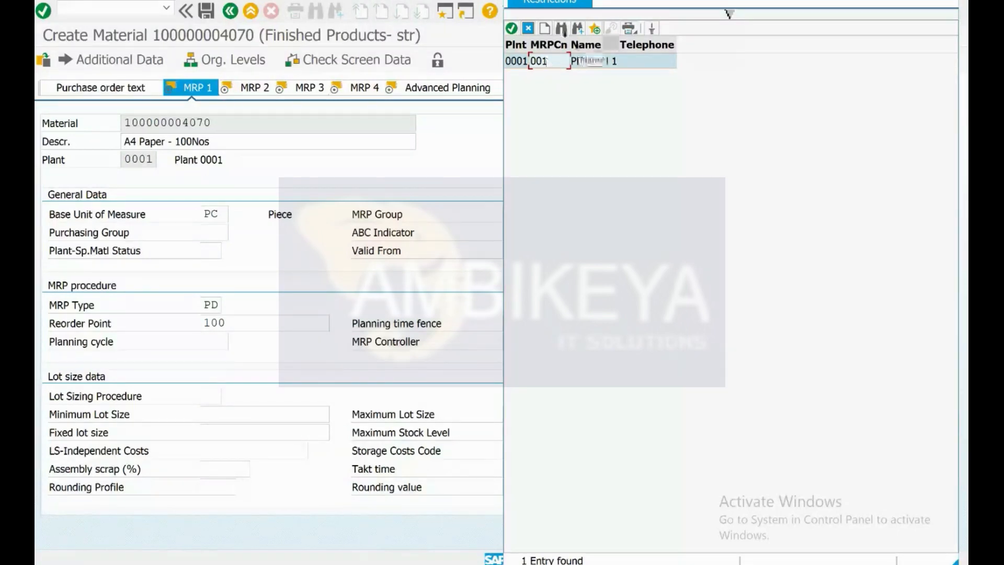
click(512, 27)
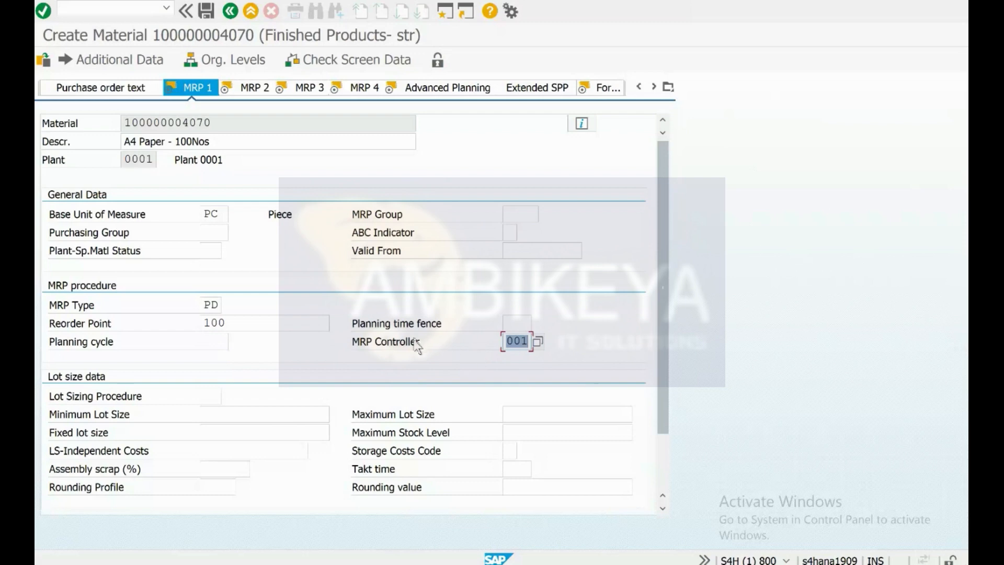
click(521, 343)
Review the possible lot sizing procedures for the material, including EX lot-for-lot order quantity and FX fixed order quantity.
click(206, 396)
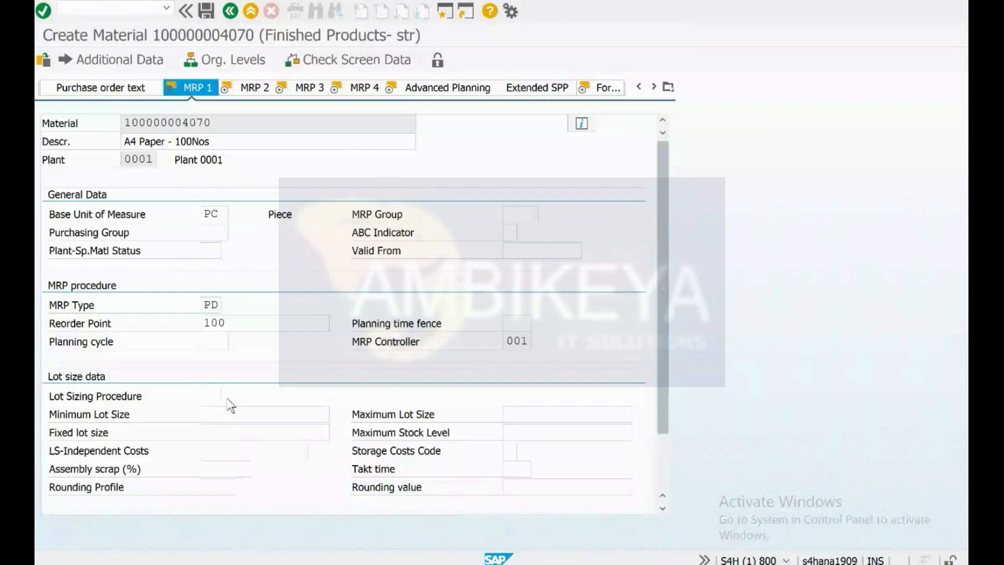
click(226, 398)
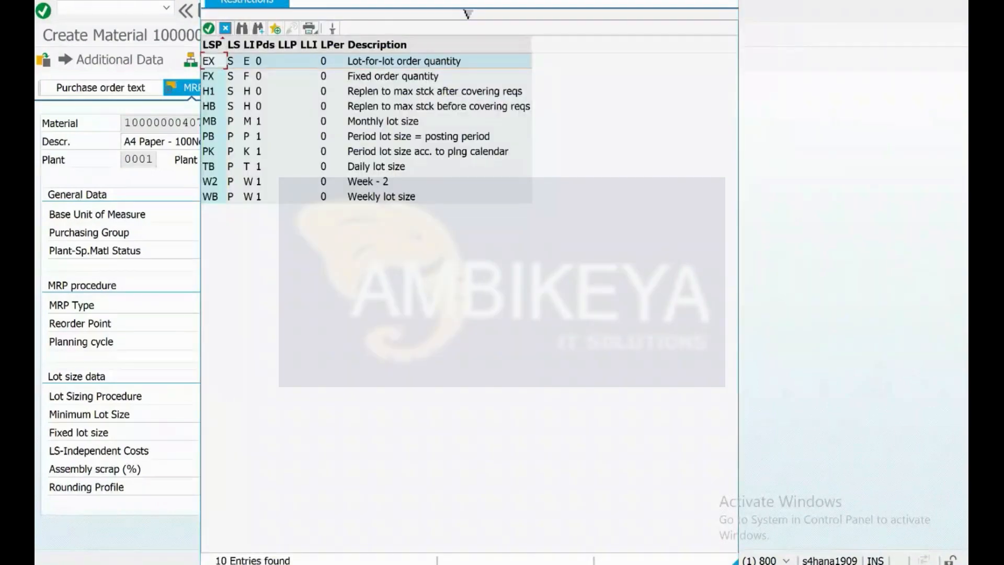
drag(289, 1, 479, 70)
click(264, 1)
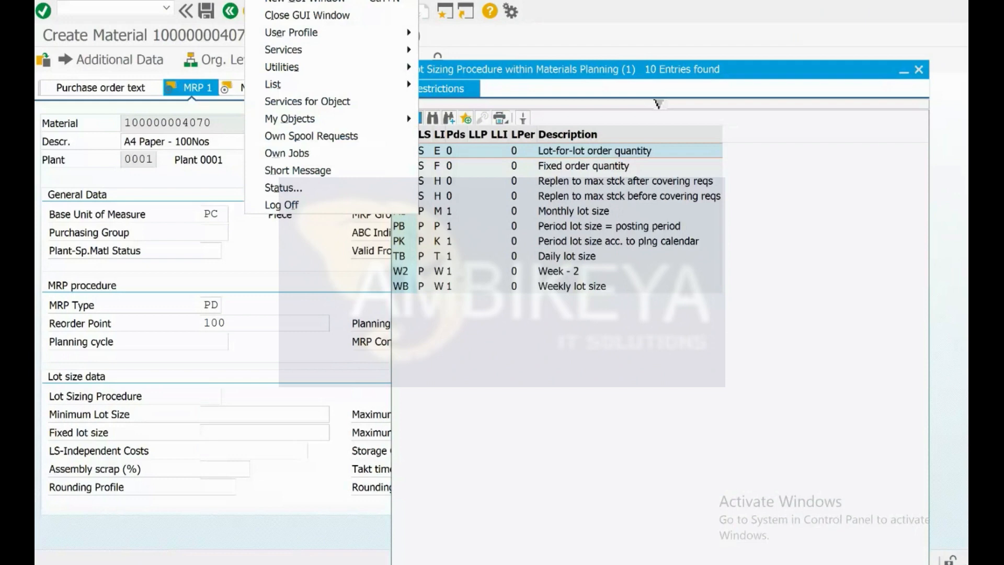
click(797, 188)
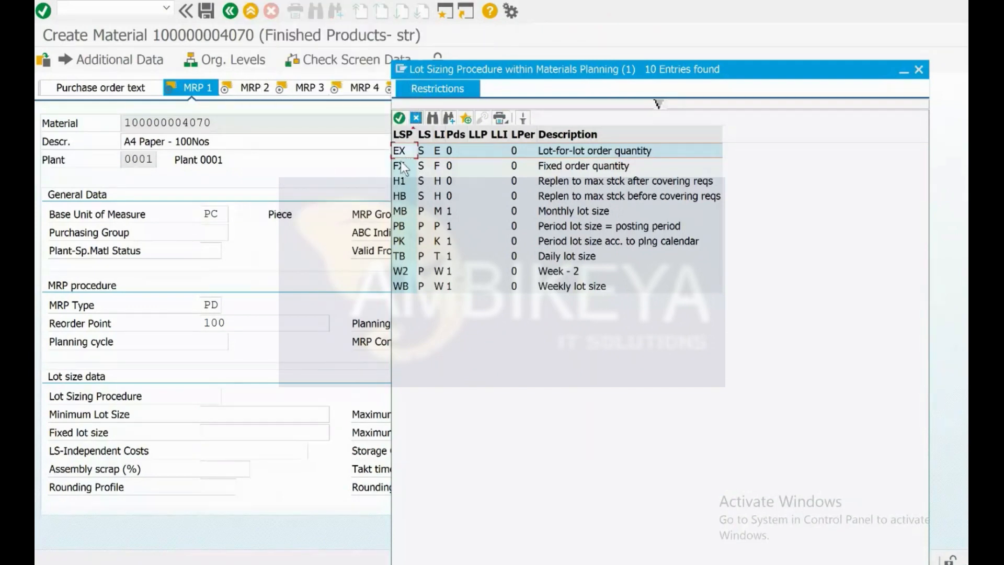
click(587, 151)
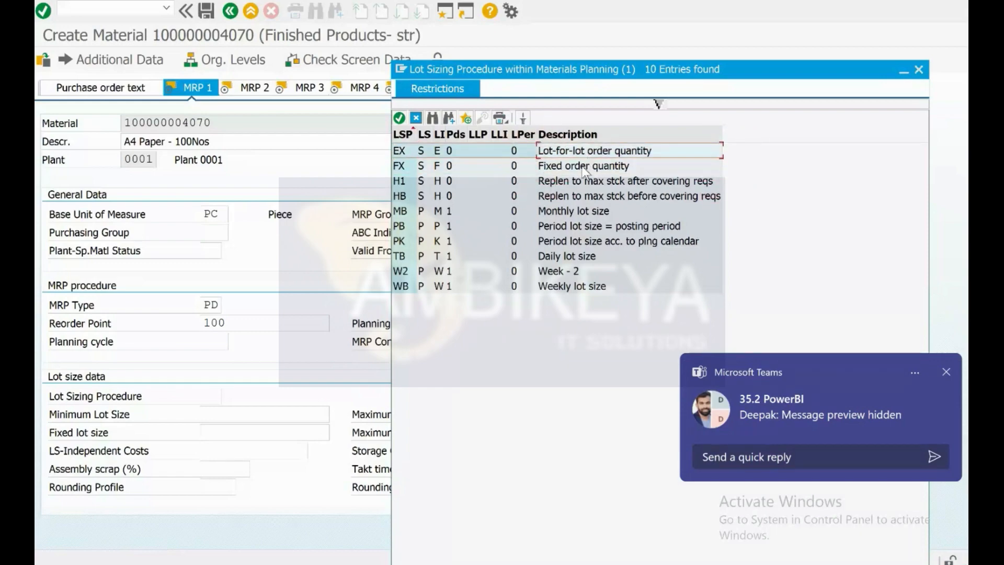
click(583, 167)
Switch to the Excel workbook on the other desktop and display the S1 Master data sheet.
key(ctrl+super+Right)
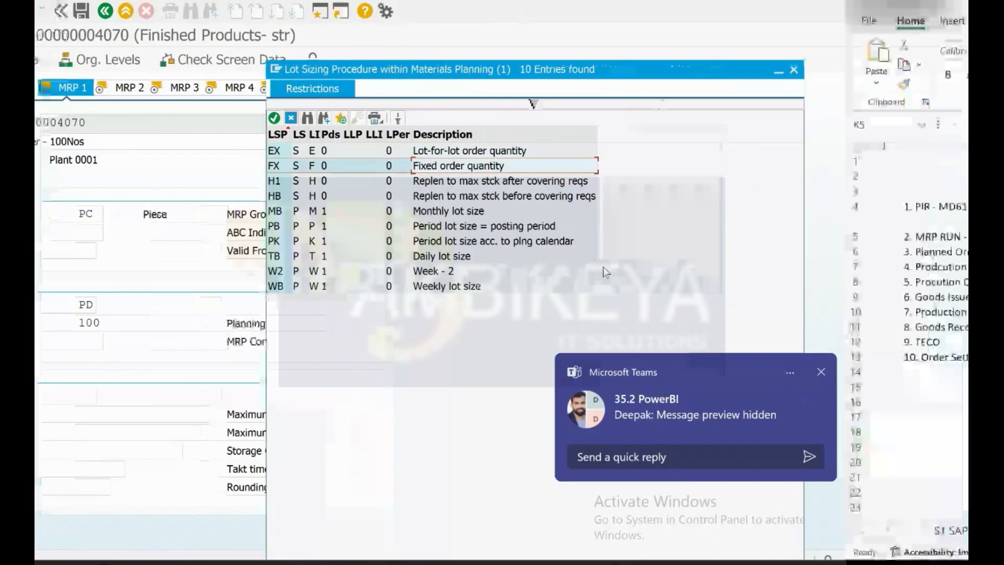
click(607, 219)
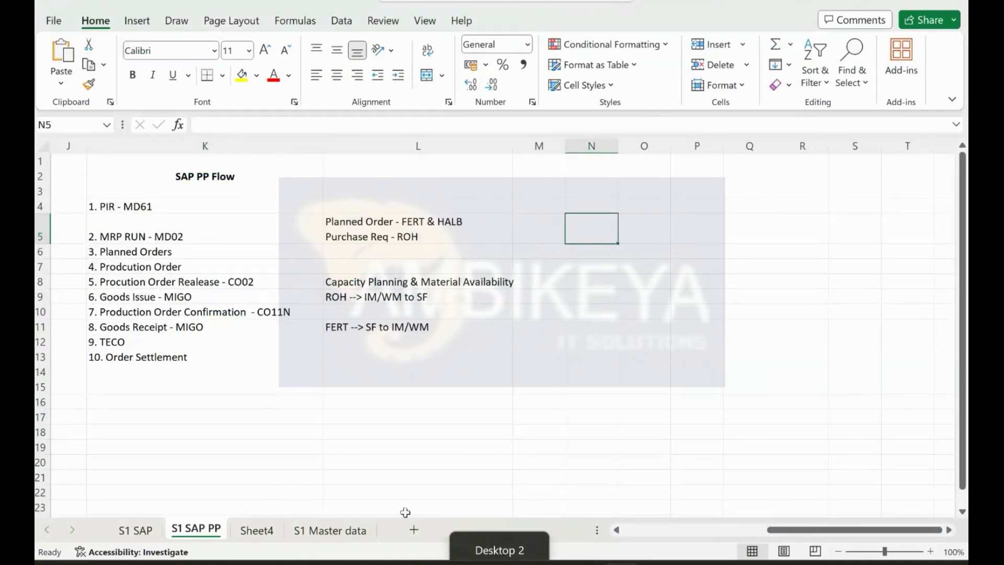
click(321, 530)
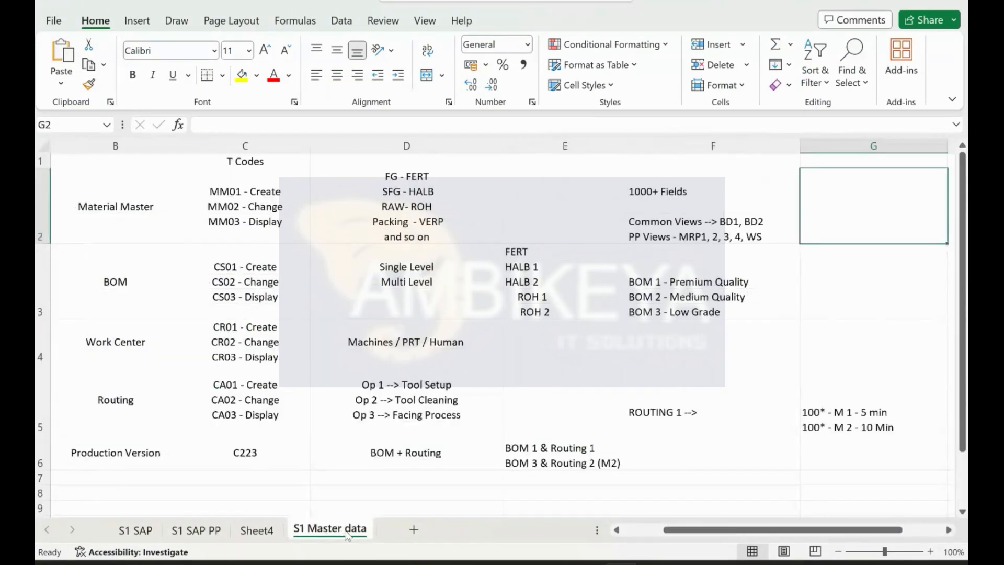
Add a new worksheet after S1 Master data and name it MRP View.
click(415, 529)
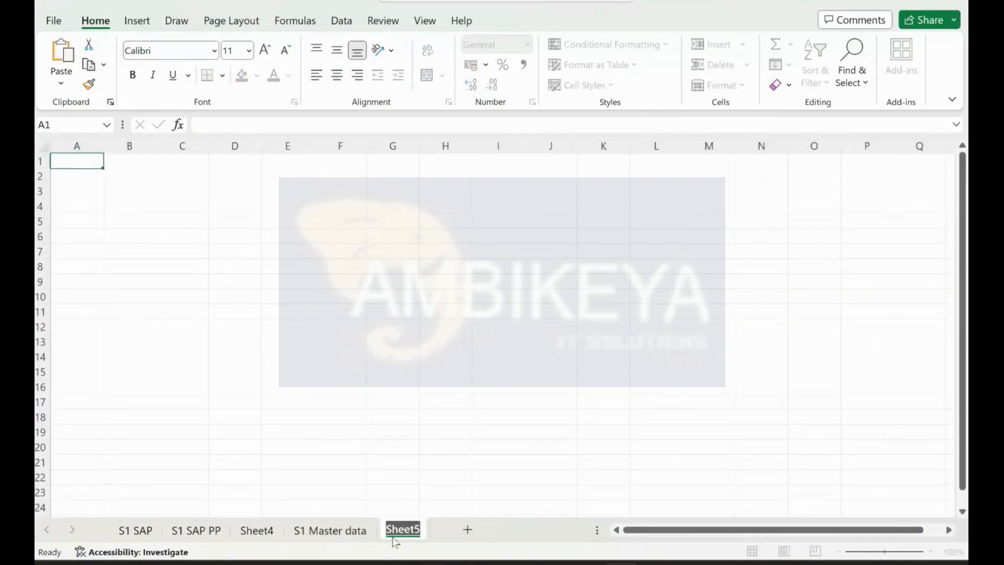
text(MRP 1)
key(Return)
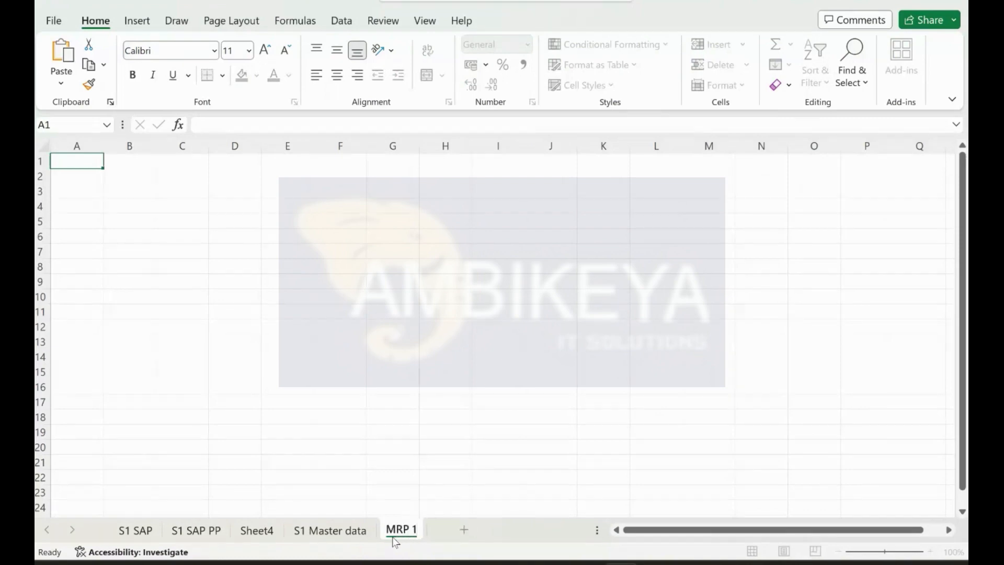
key(BackSpace)
text(View)
key(Return)
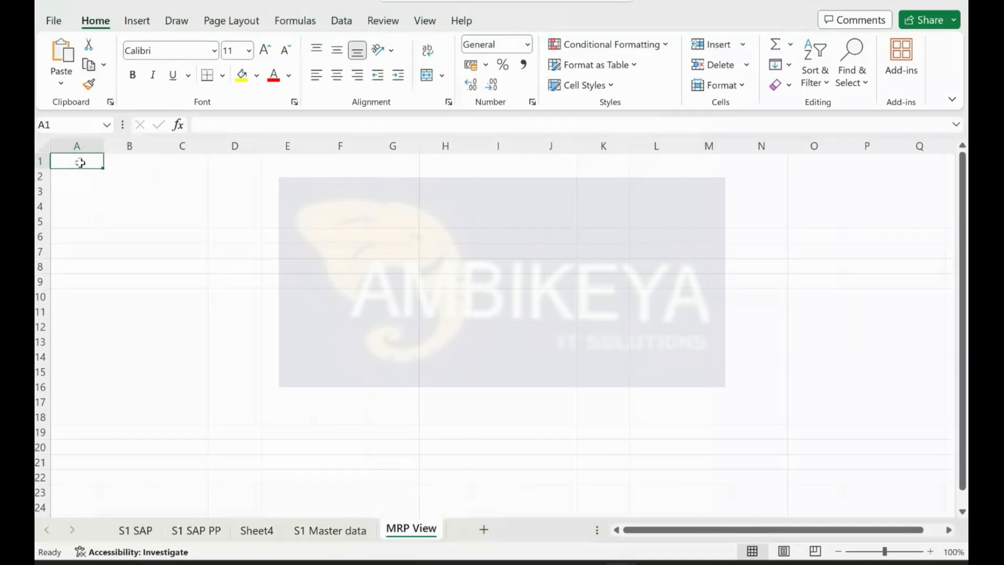
Enter MAT A in cell A1 and 100 in cell B1, and centre column B horizontally.
text(MAT A)
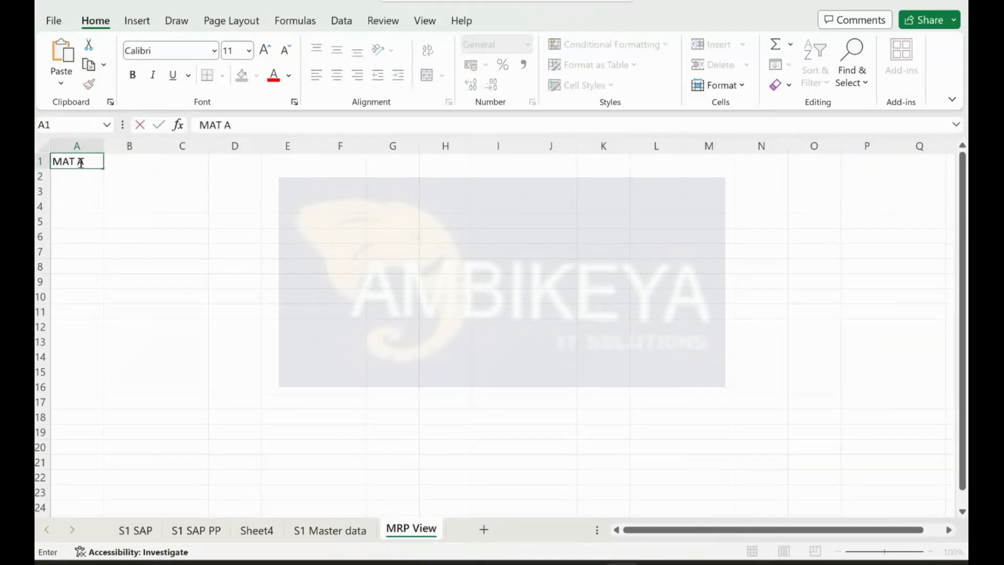
key(Tab)
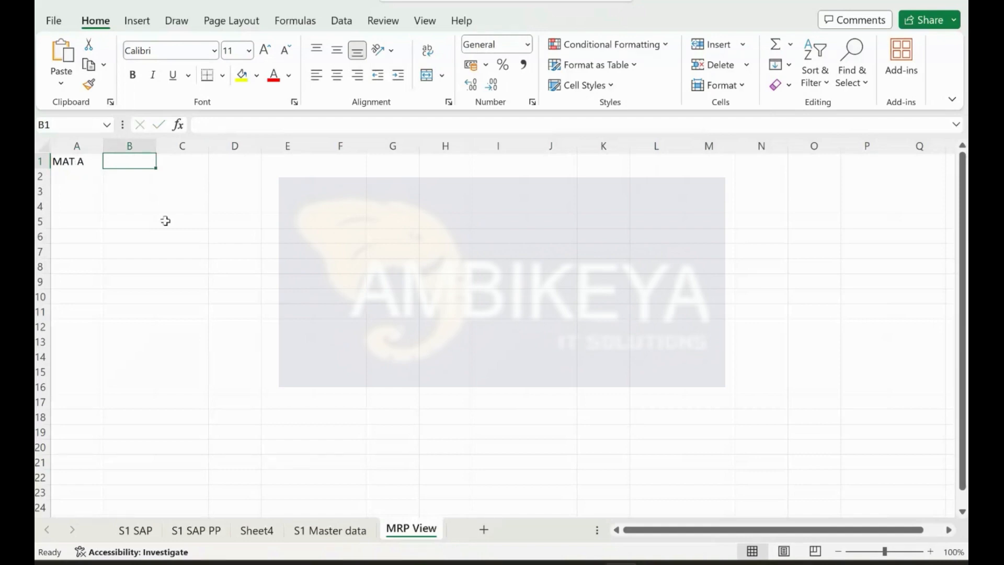
text(100)
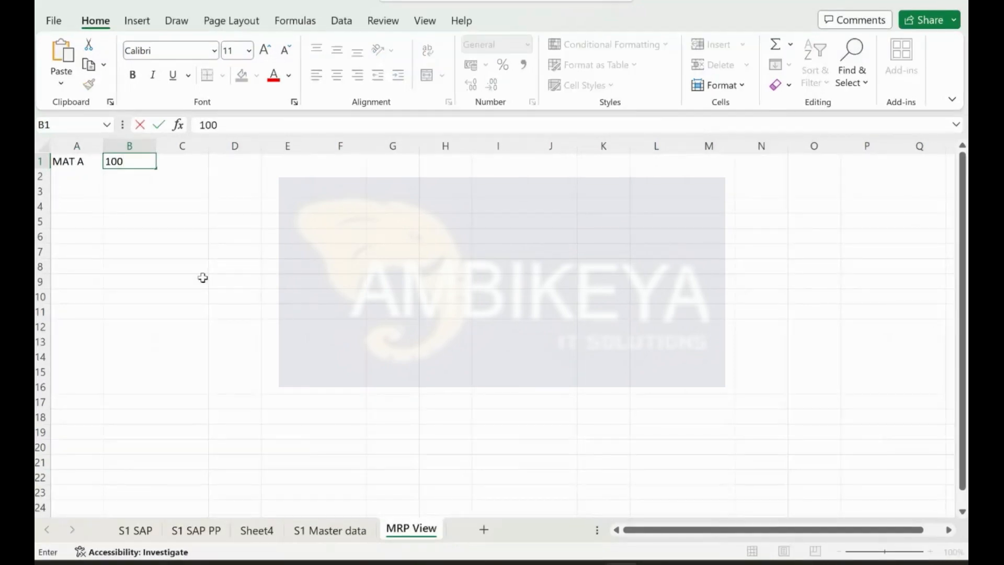
key(Tab)
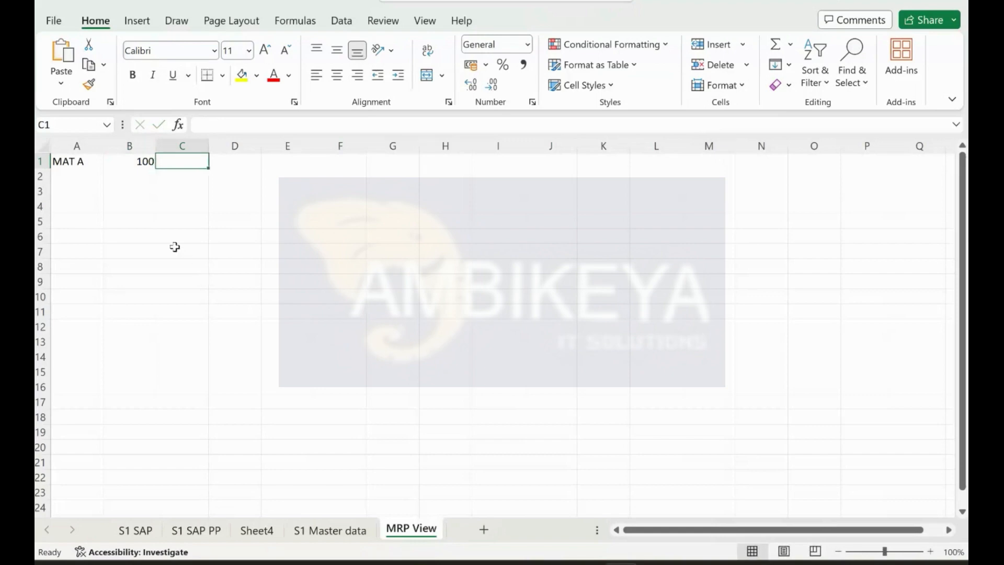
click(115, 163)
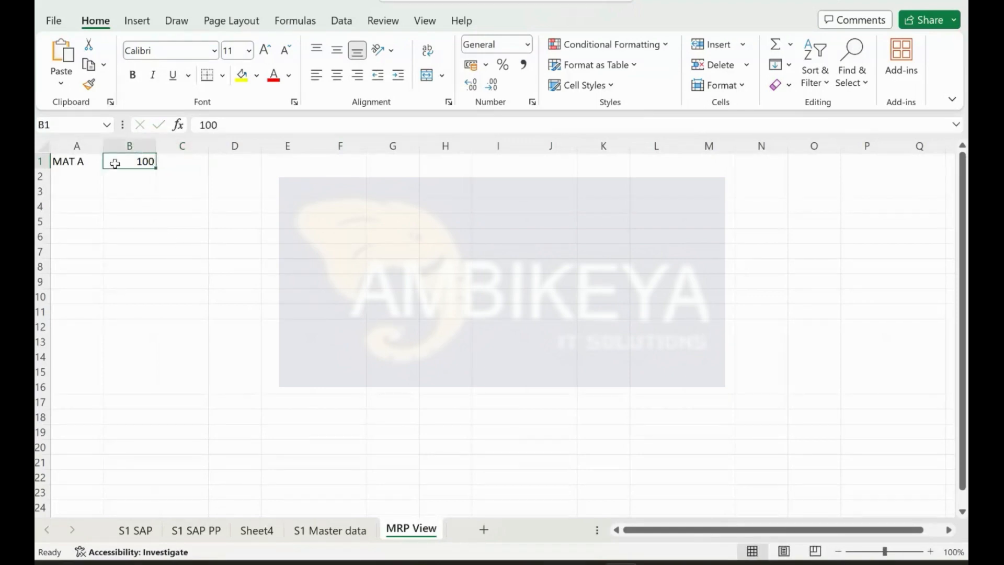
click(130, 146)
right_click(129, 147)
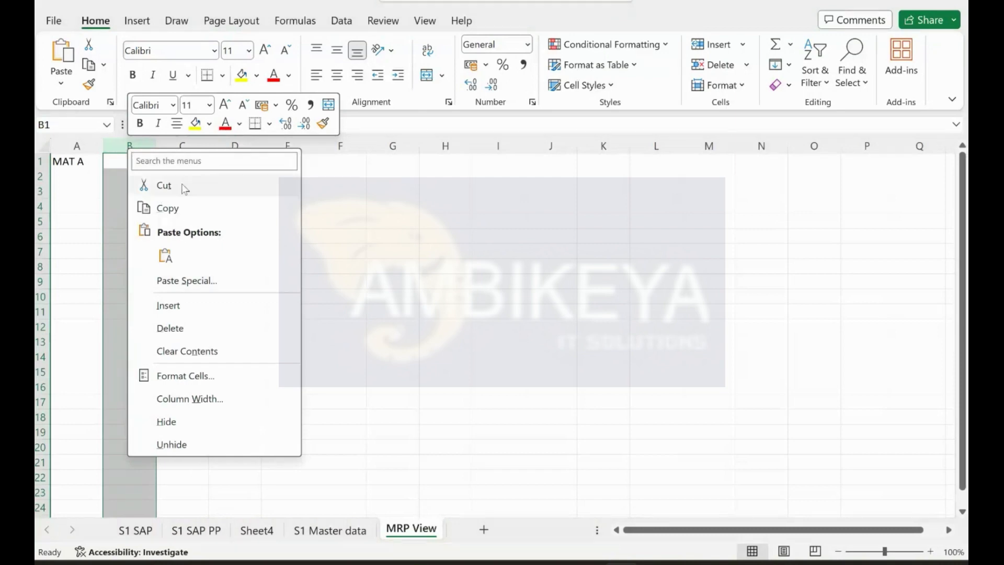
click(176, 123)
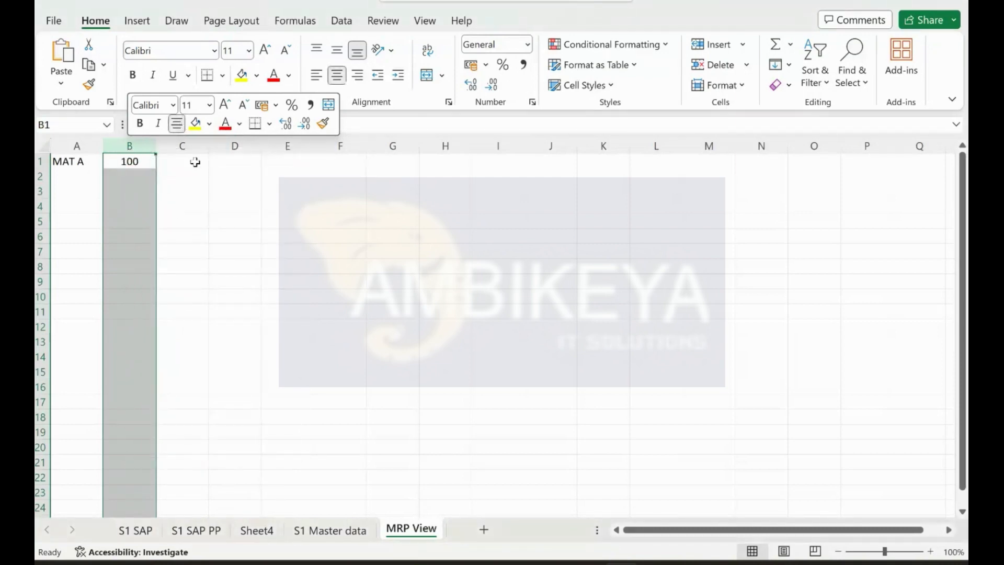
Insert a blank row above the MAT A row and enter the heading MRP Type in C1 with the value PD below it.
click(39, 161)
key(ctrl+shift+plus)
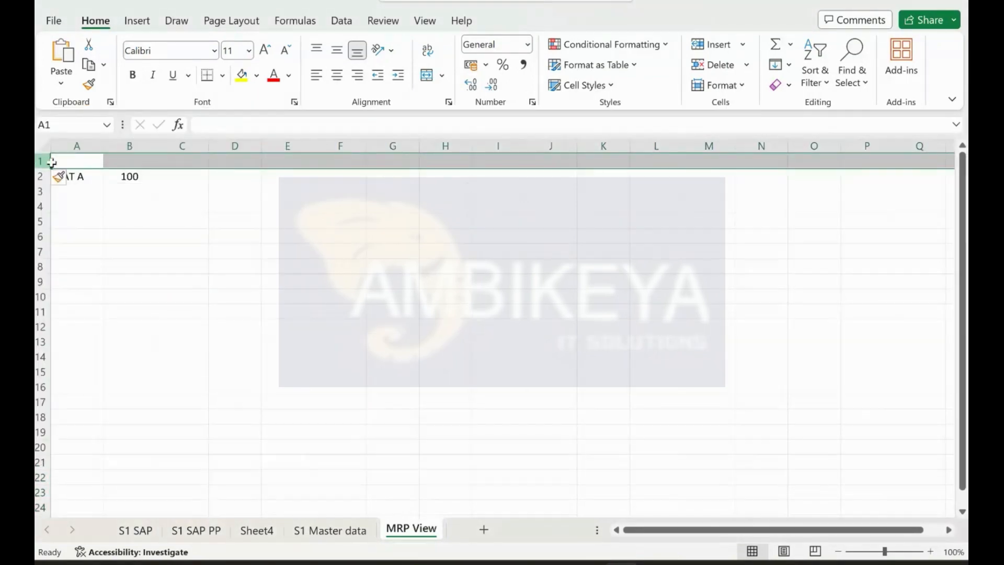
click(189, 161)
text(MRP)
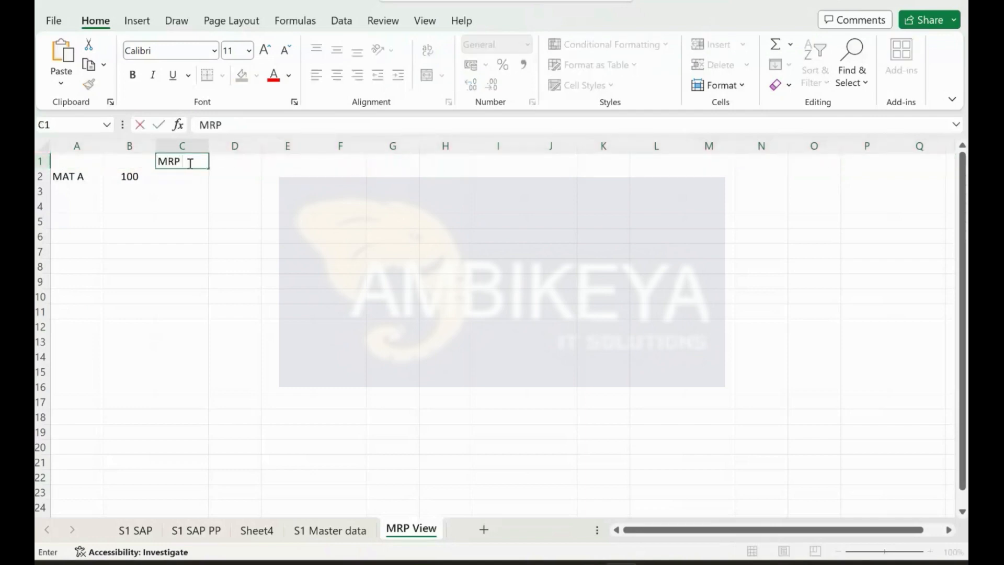
text( Type)
key(Return)
text(PD)
key(Tab)
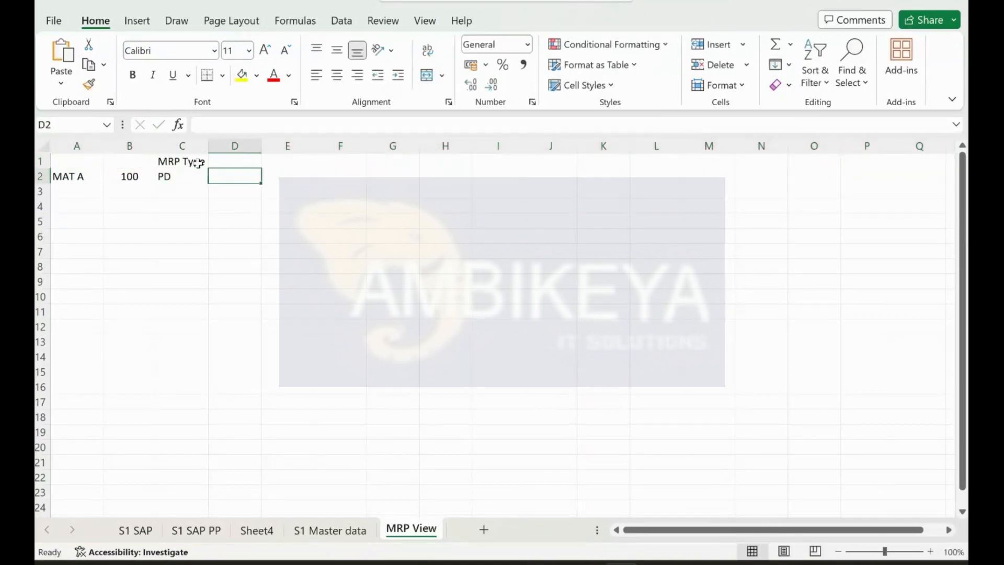
Enter the heading Lot Size in D1 with the value EX below it for MAT A.
click(234, 160)
text(Lote)
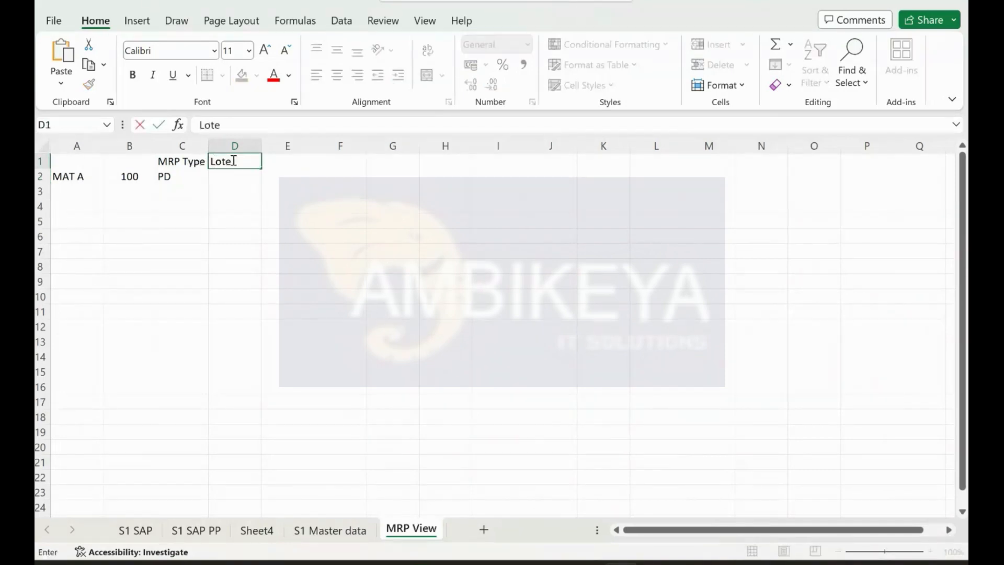
text(Size)
key(Tab)
key(Return)
text(E)
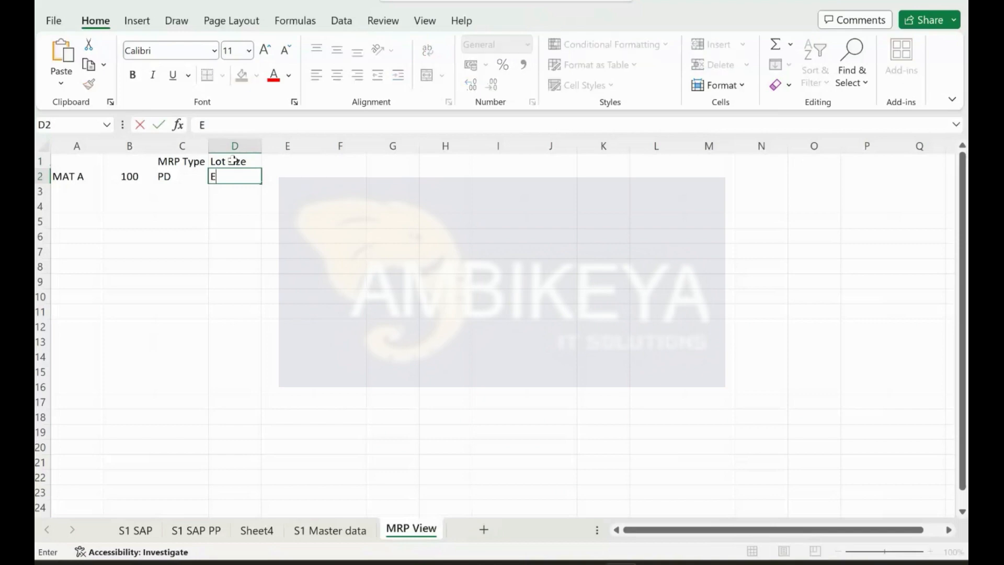
text(X)
Centre the MAT A row both horizontally and vertically.
click(40, 176)
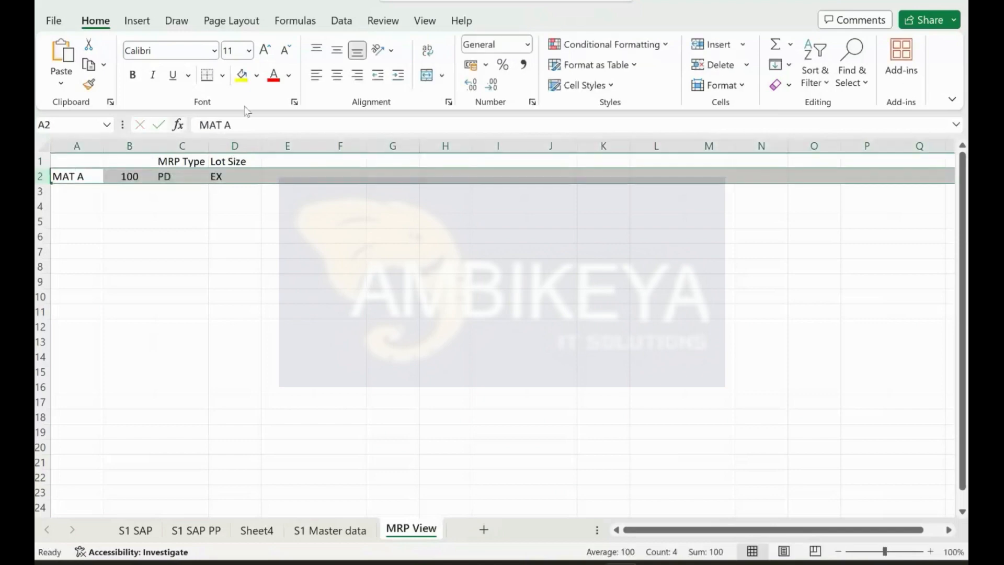
click(337, 75)
click(337, 50)
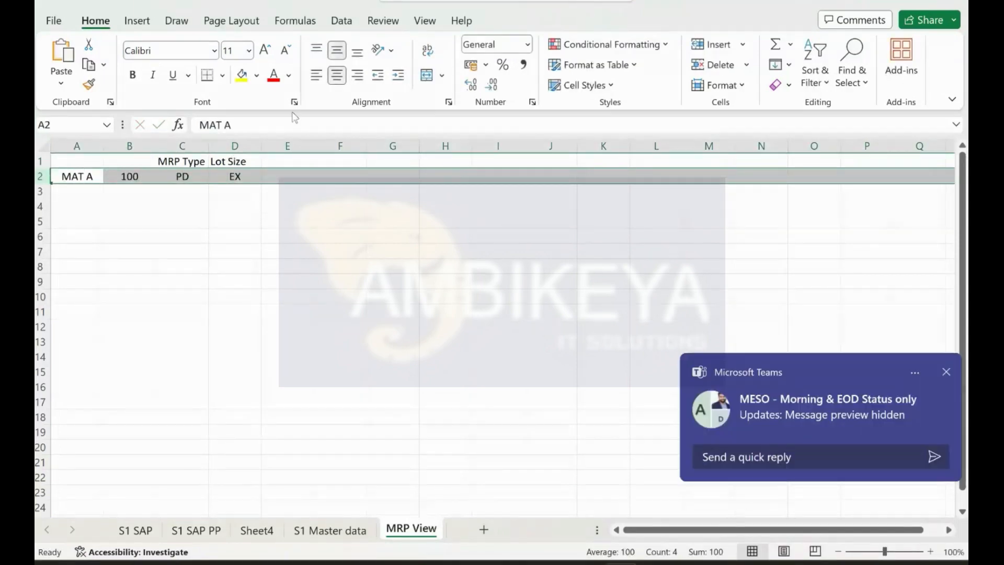
Make heading row 1 bold and centred both ways, and widen the MRP Type and Lot Size columns.
click(41, 161)
click(133, 75)
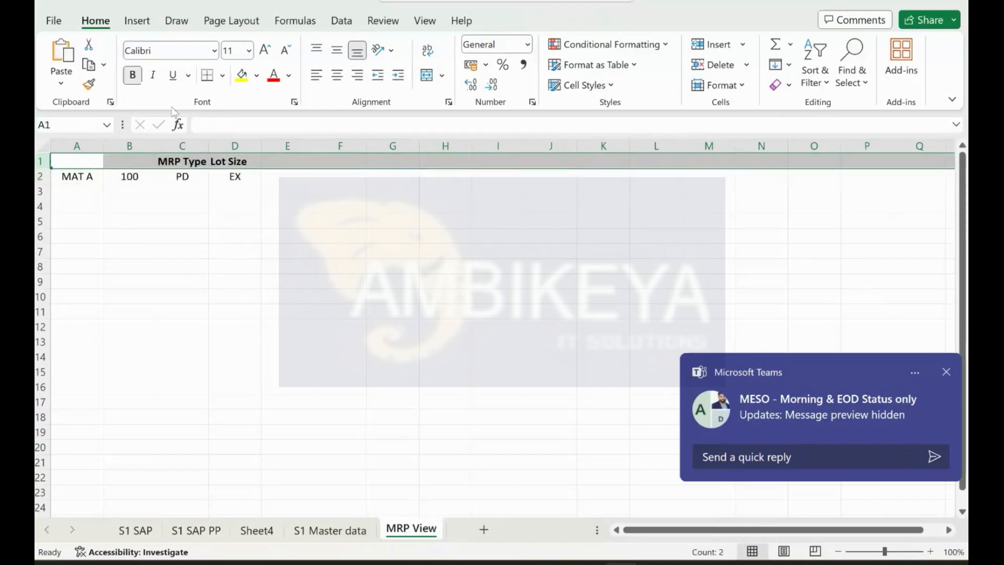
click(336, 75)
click(336, 49)
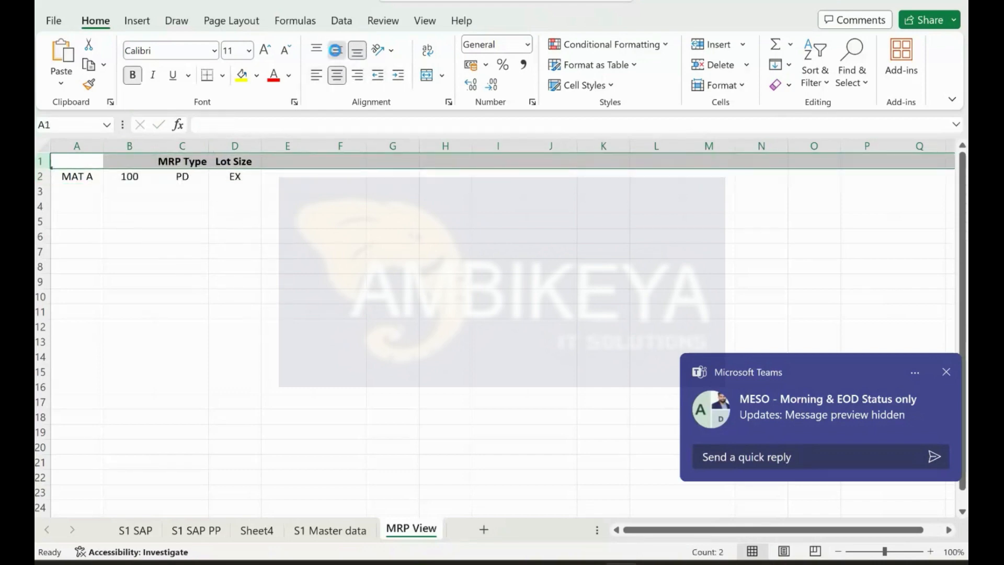
click(324, 274)
drag(209, 146, 309, 146)
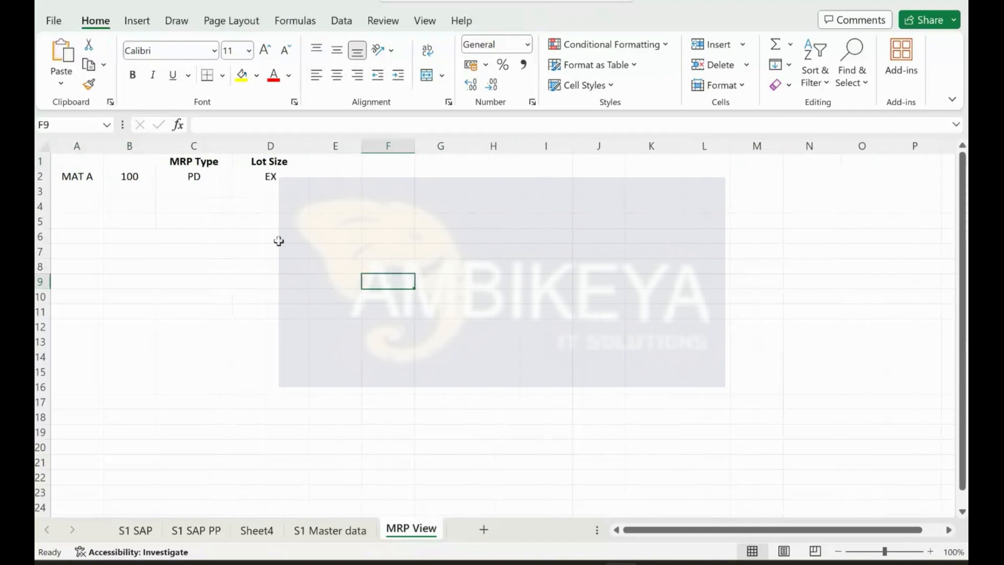
After a brief look at the SAP lot sizing list, add the heading Requirement in B1 of the Excel sheet and widen column B to fit.
key(ctrl+super+Left)
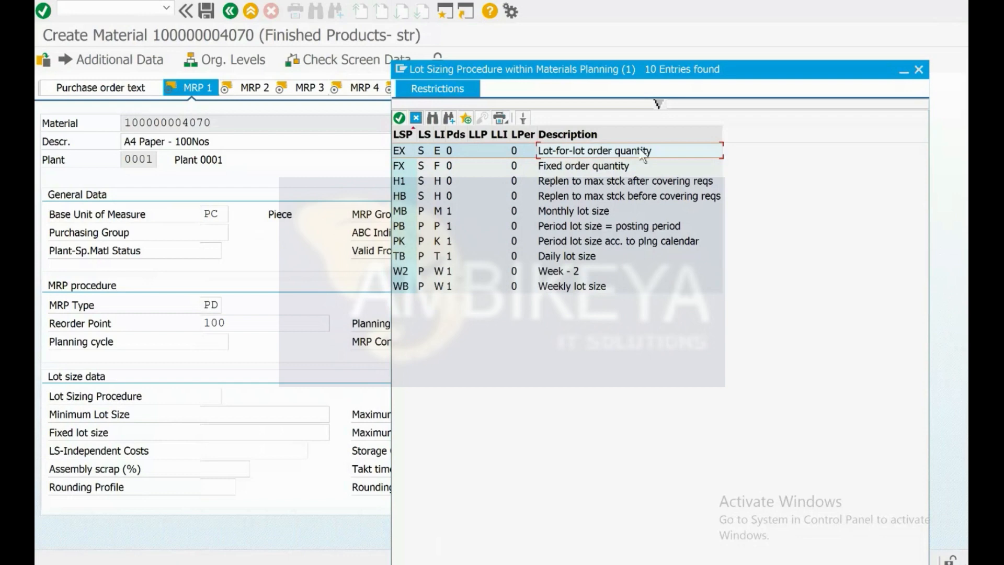
key(ctrl+super+Right)
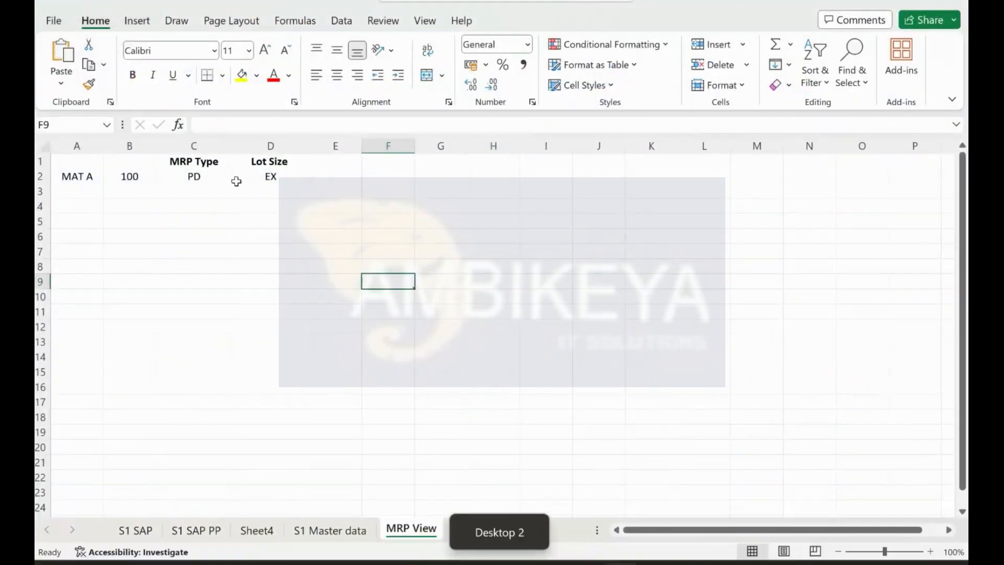
click(124, 166)
text(Requ)
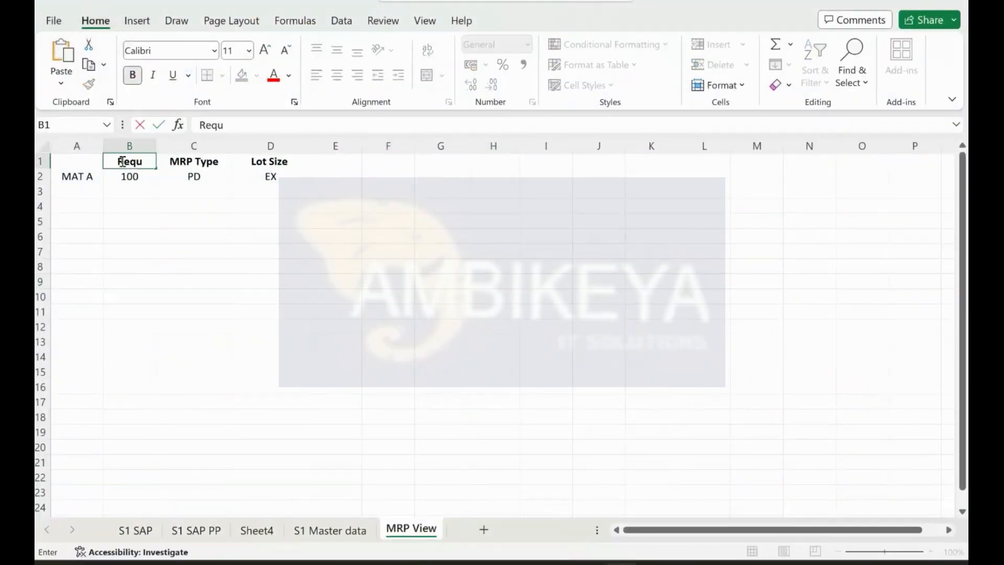
text(irement)
key(Return)
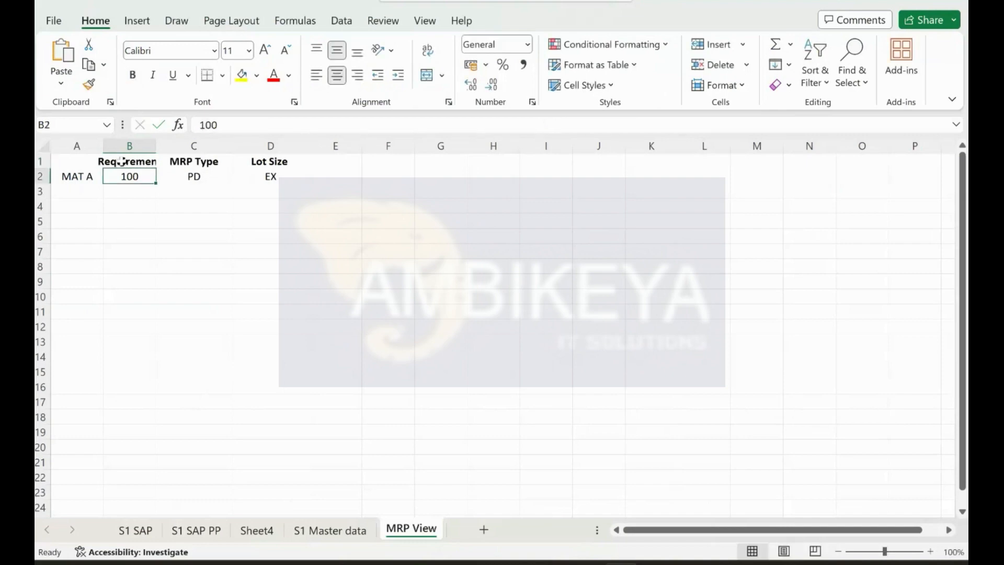
drag(155, 145, 213, 145)
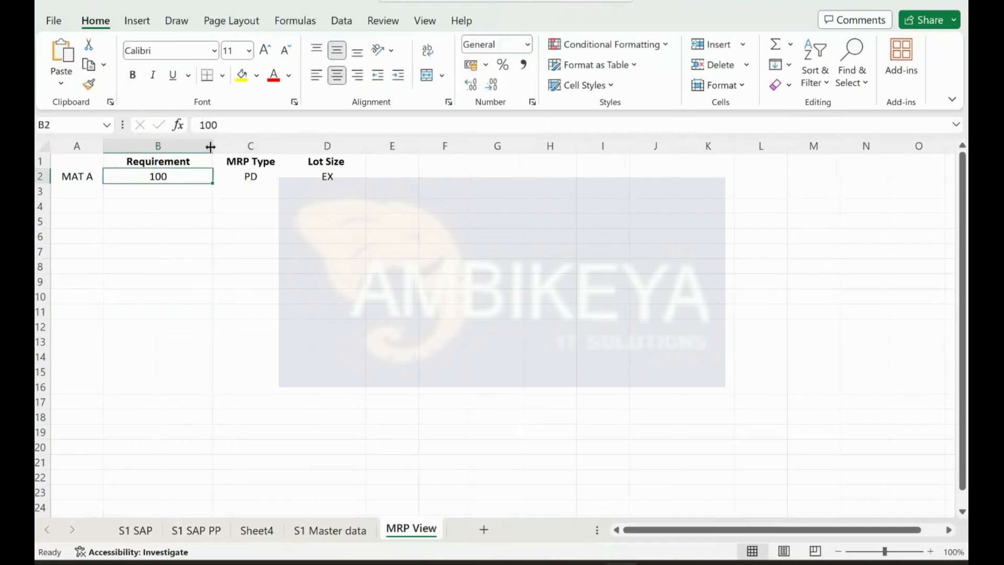
Enter the heading Planned Order Qty in E1 with the value 100 for MAT A, and widen column E to fit.
click(401, 162)
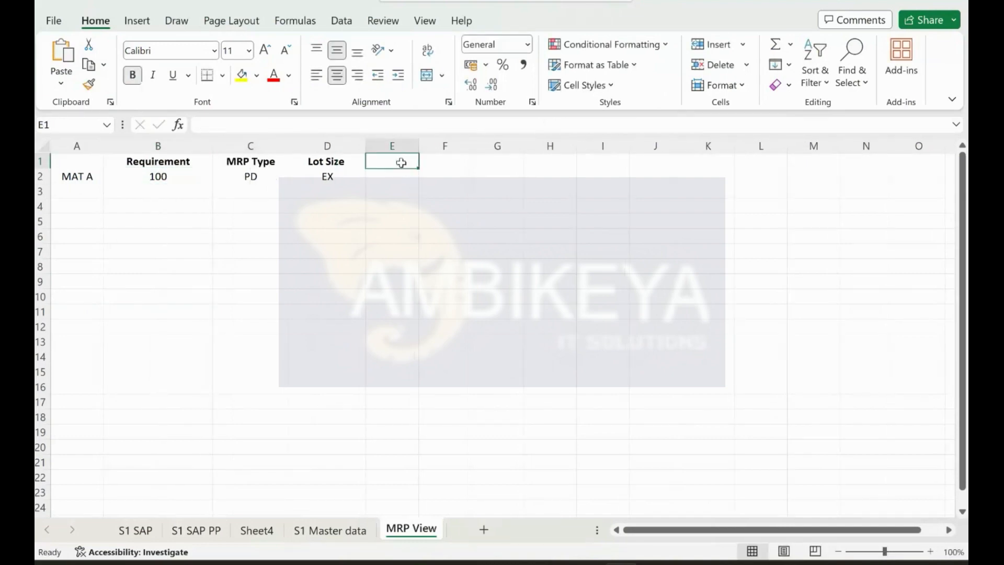
text(Planne)
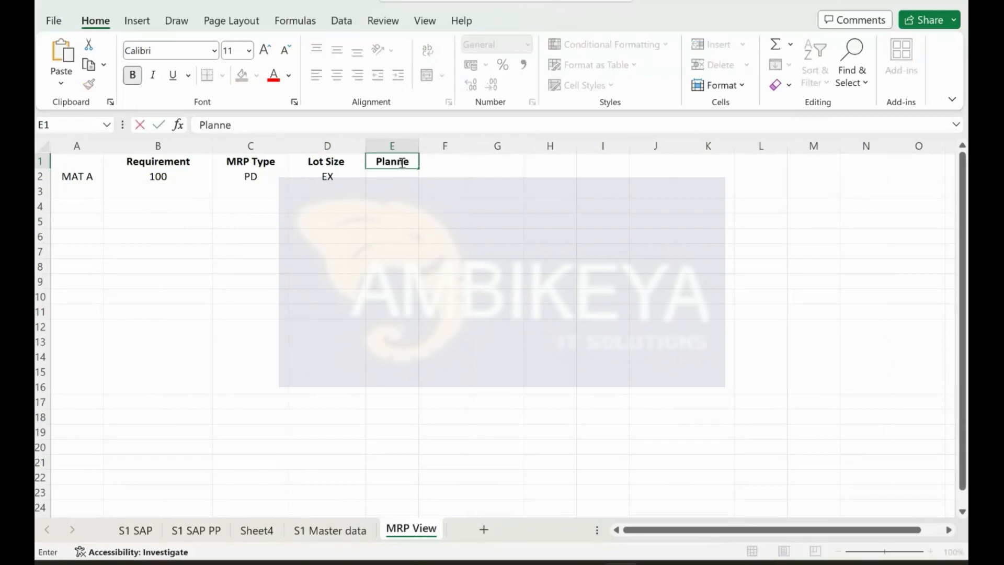
text(d Order Qty)
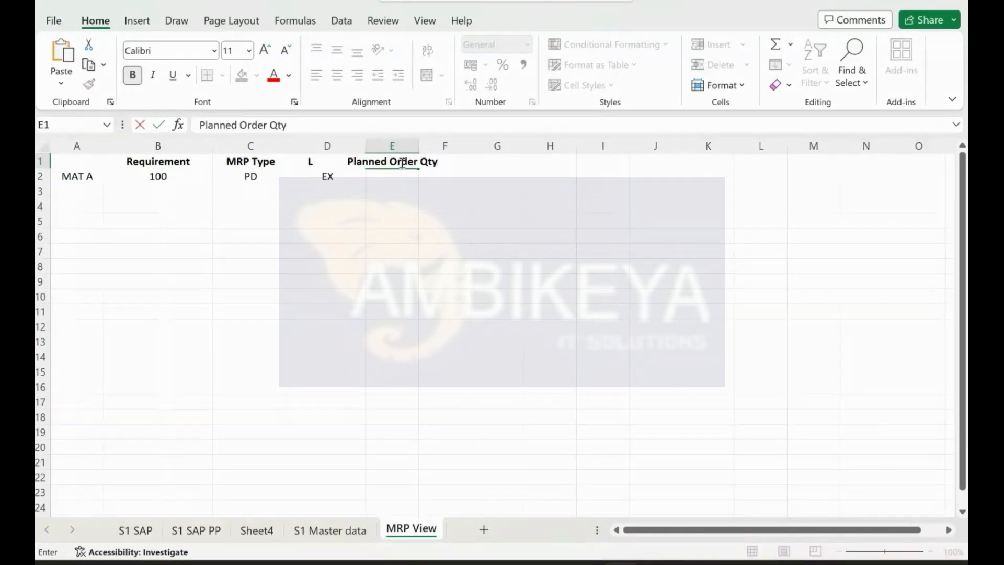
key(Return)
text(100)
key(Return)
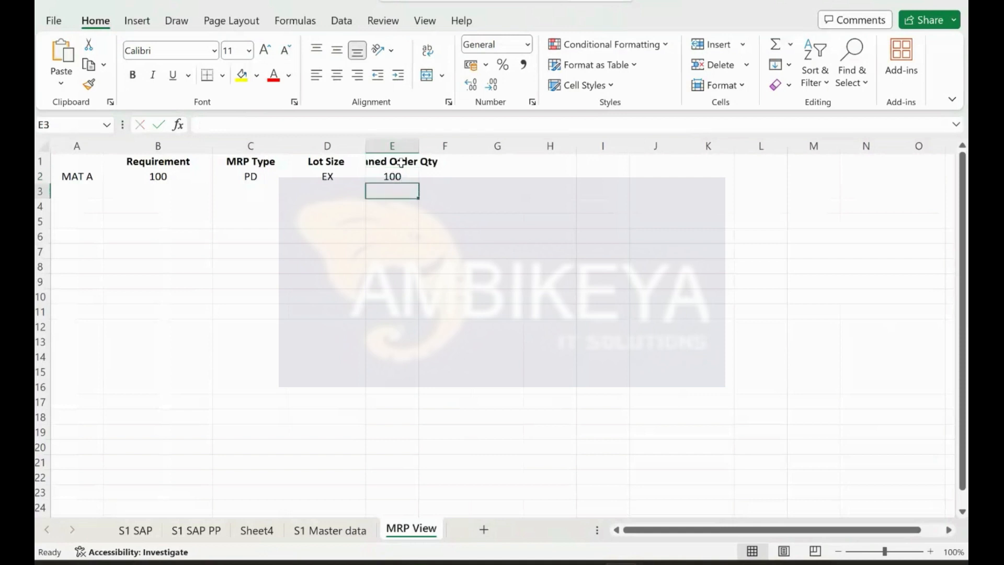
drag(416, 146, 481, 146)
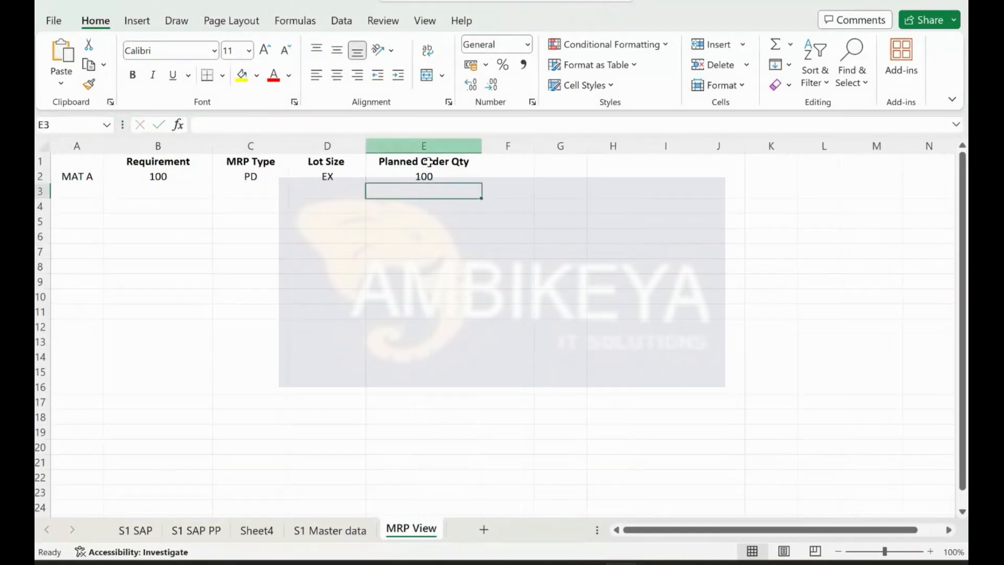
Duplicate the MAT A row from A2:E2 into row 3 and switch back to the lot sizing procedure list in SAP.
click(175, 167)
click(177, 189)
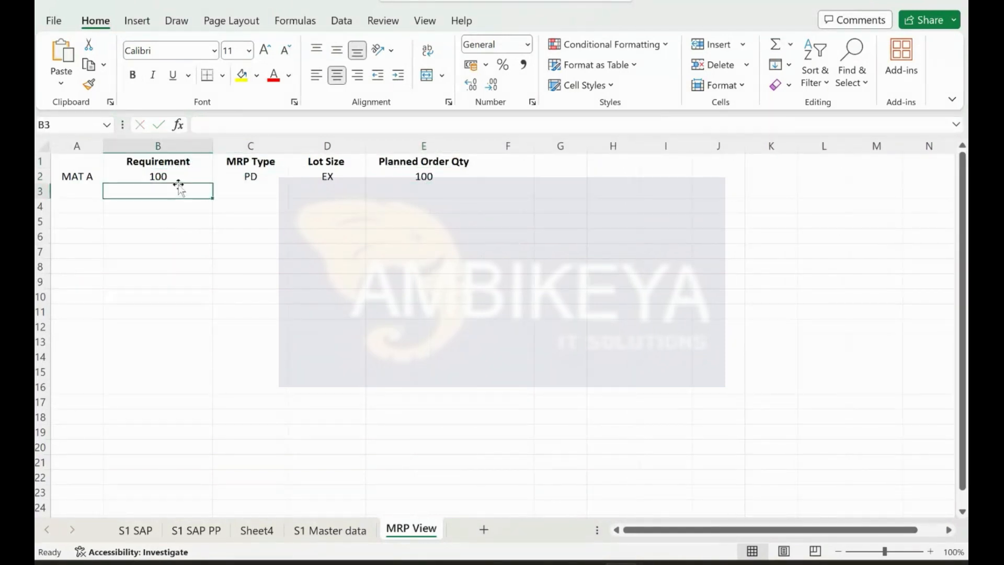
click(432, 176)
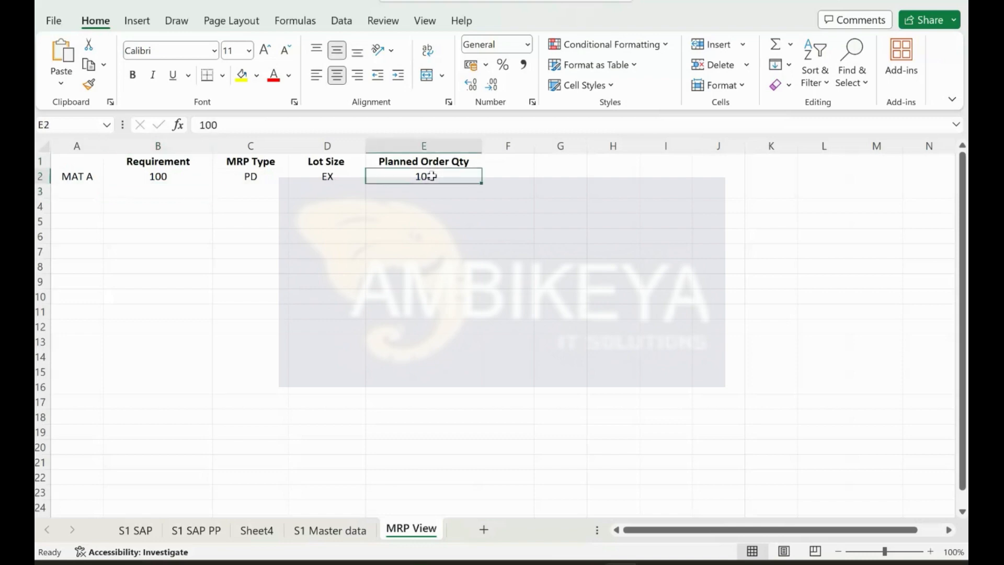
drag(87, 190, 400, 185)
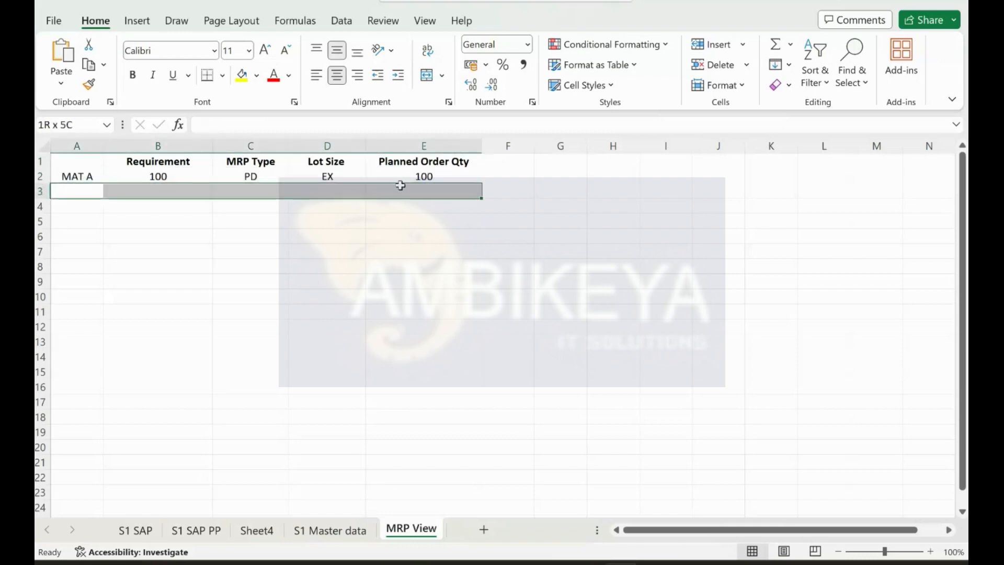
key(ctrl+d)
click(87, 191)
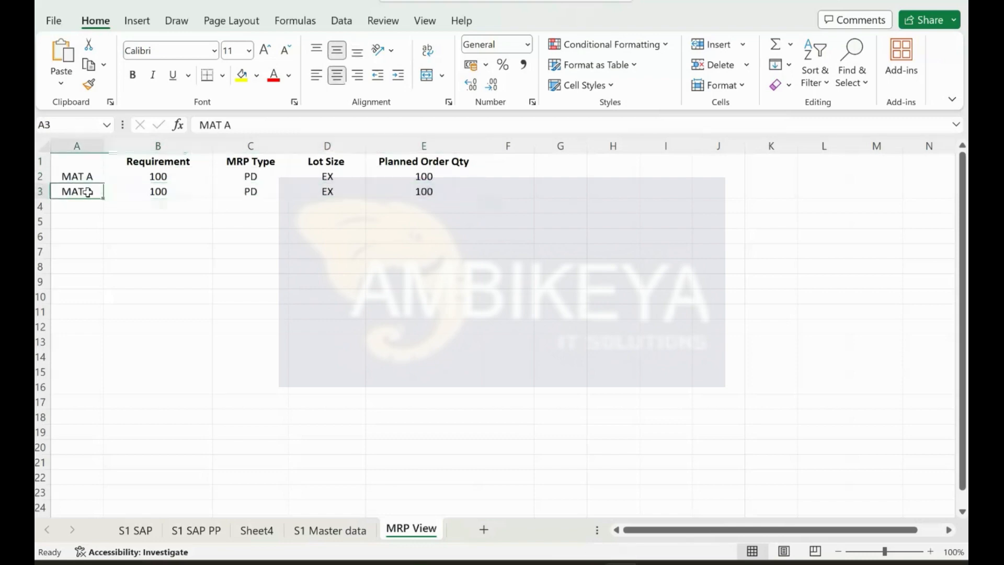
key(ctrl+super+Left)
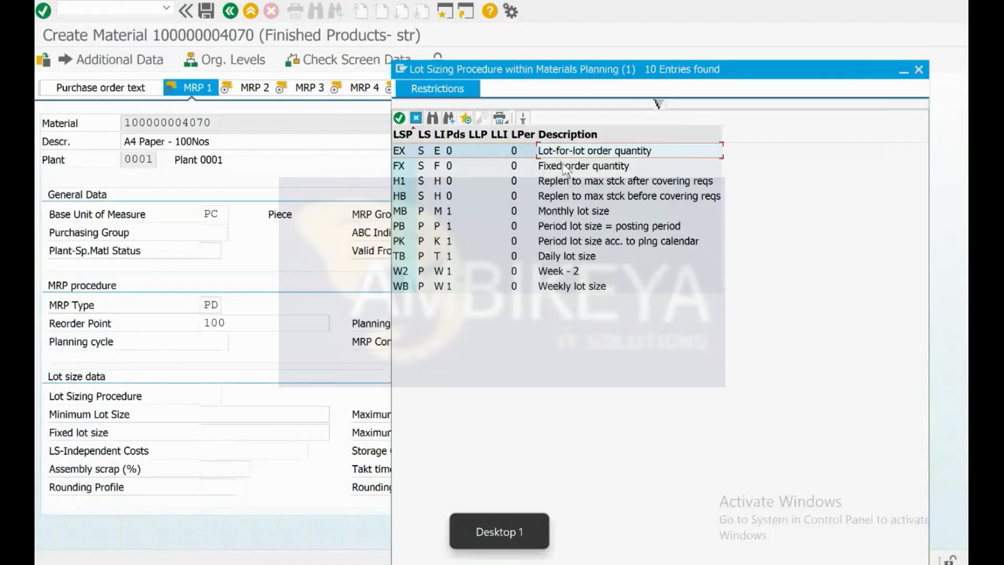
Check the FX entry in the SAP list, then in Excel insert a column before Planned Order Qty headed Fixed Lot Size.
click(564, 166)
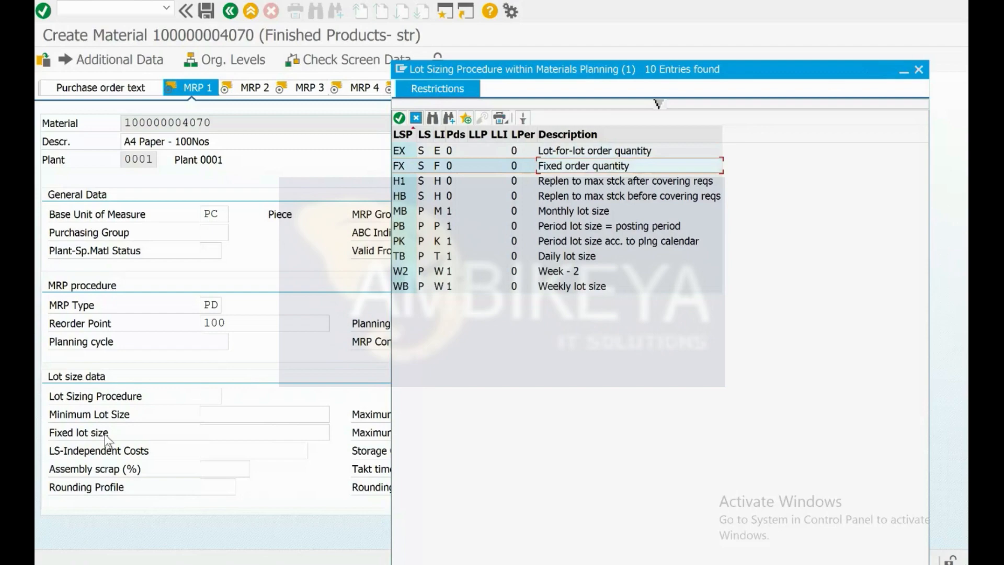
key(ctrl+super+Right)
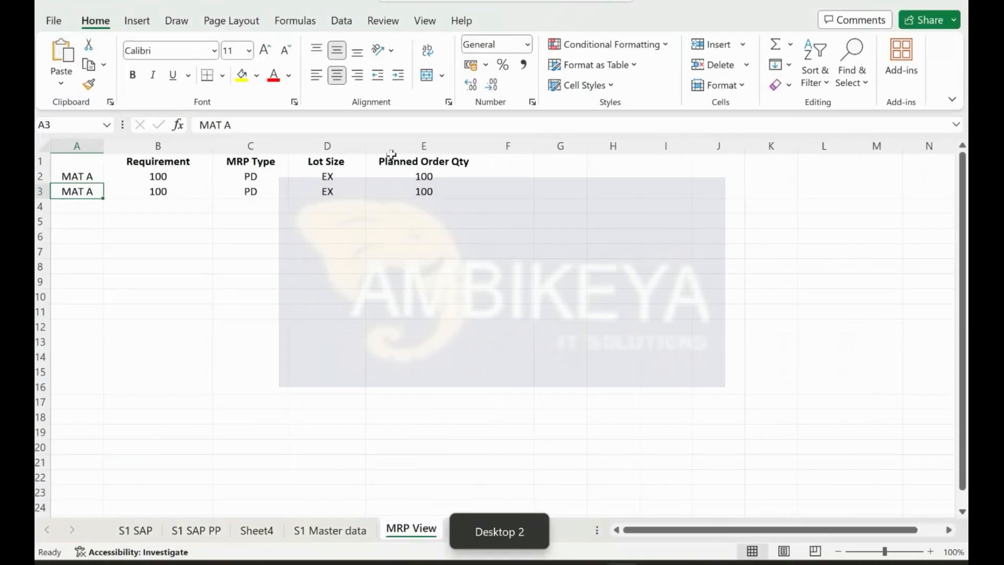
right_click(424, 142)
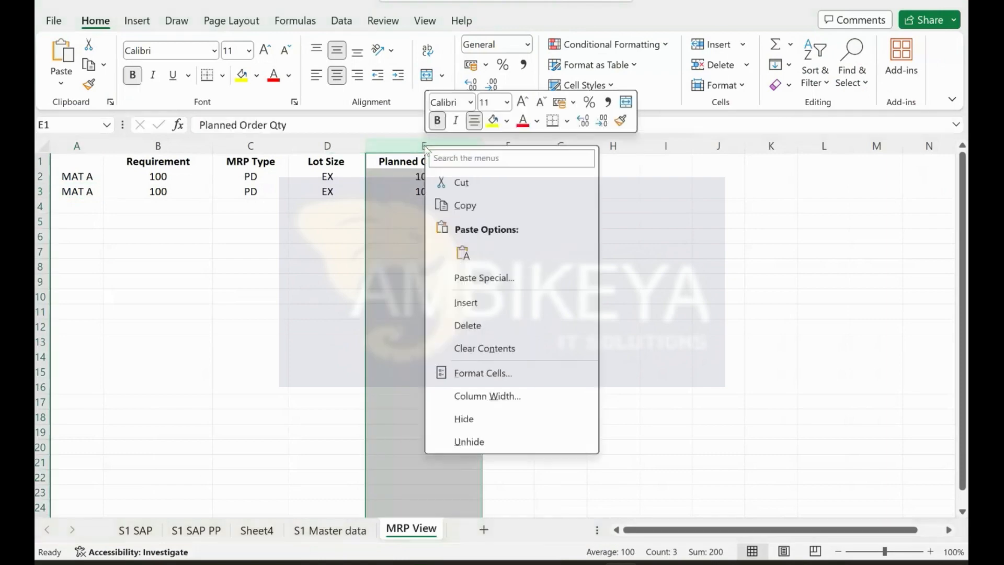
click(465, 302)
click(411, 163)
text(Fix)
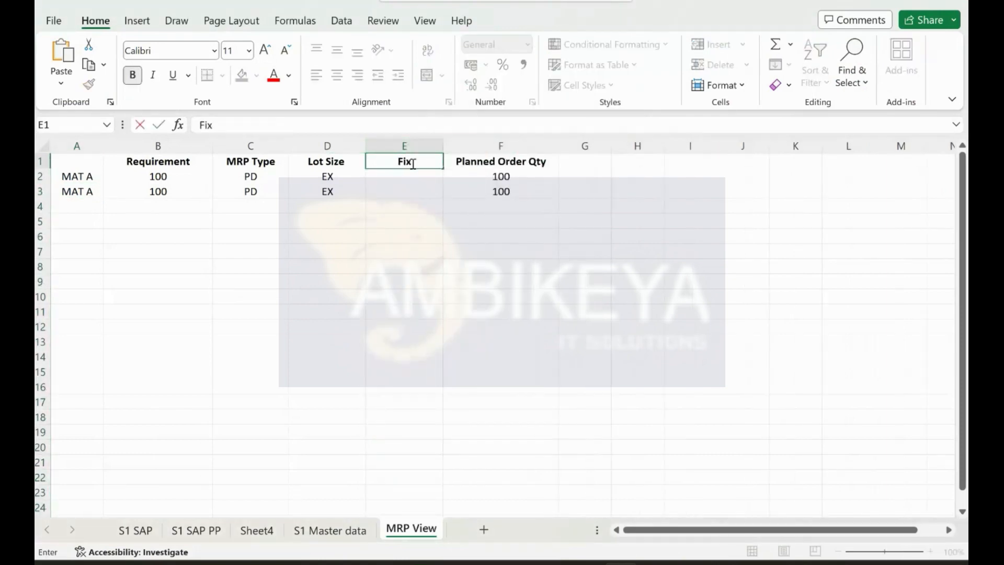
text(ed Lot Size)
key(Return)
Set the second MAT A row's Lot Size in D3 to FX and its Fixed Lot Size in E3 to 20.
key(Return)
key(Return)
key(Up)
key(Left)
text(FX)
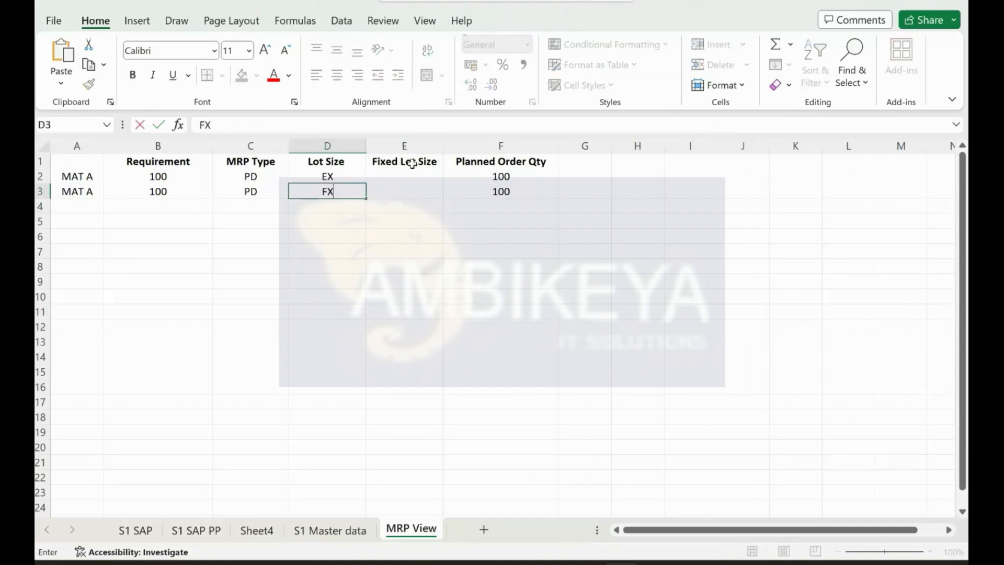
key(Right)
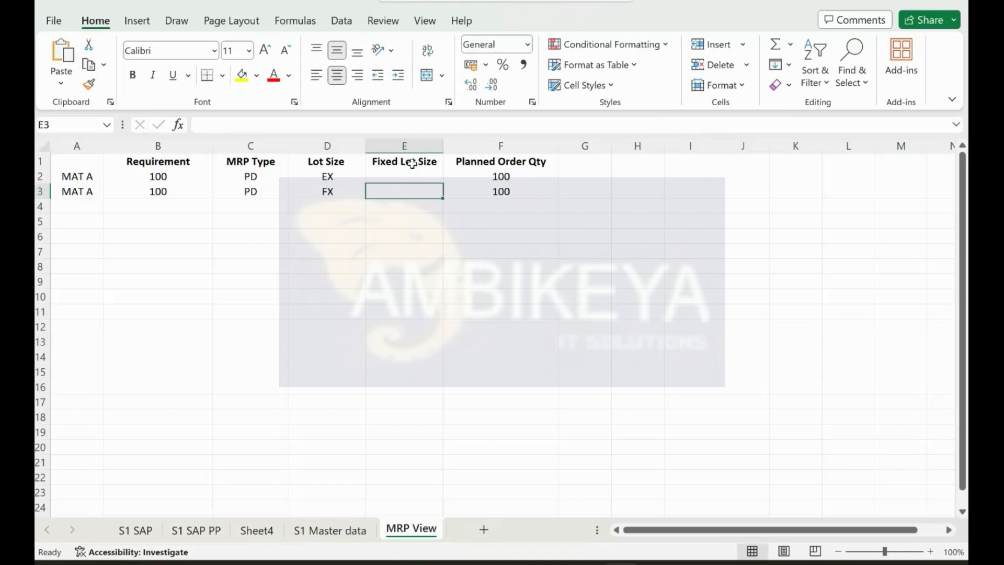
text(20)
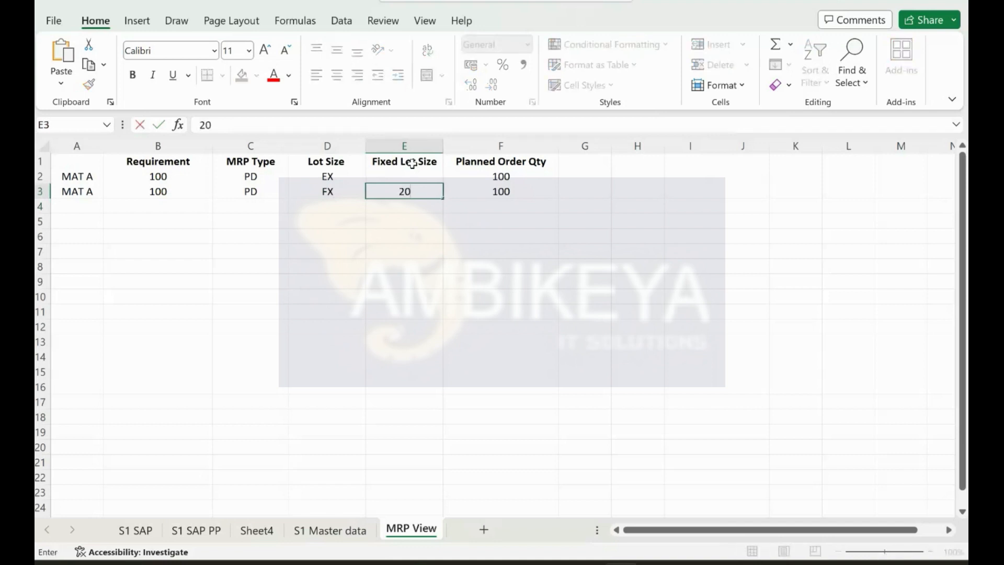
key(Right)
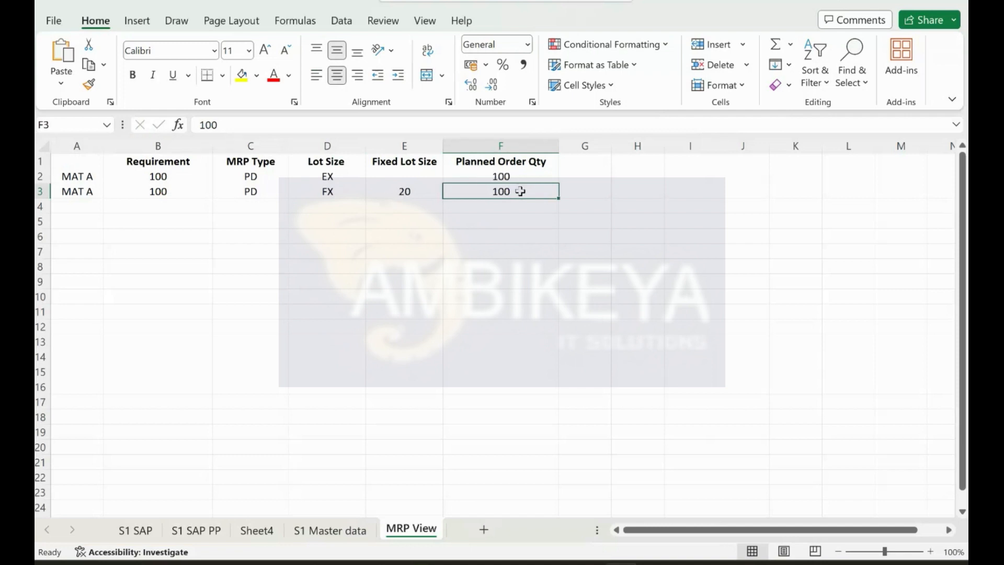
Change the planned order entry in F2 to read Pl Order - 100 qty.
double_click(490, 178)
text(Pl1)
key(BackSpace)
key(BackSpace)
text(Order - 100)
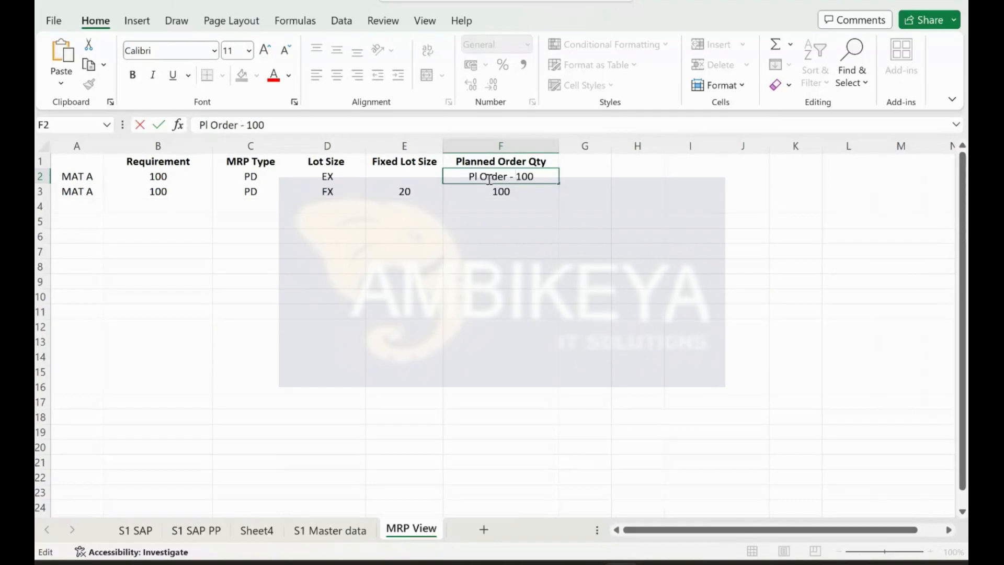
text( qty)
key(Return)
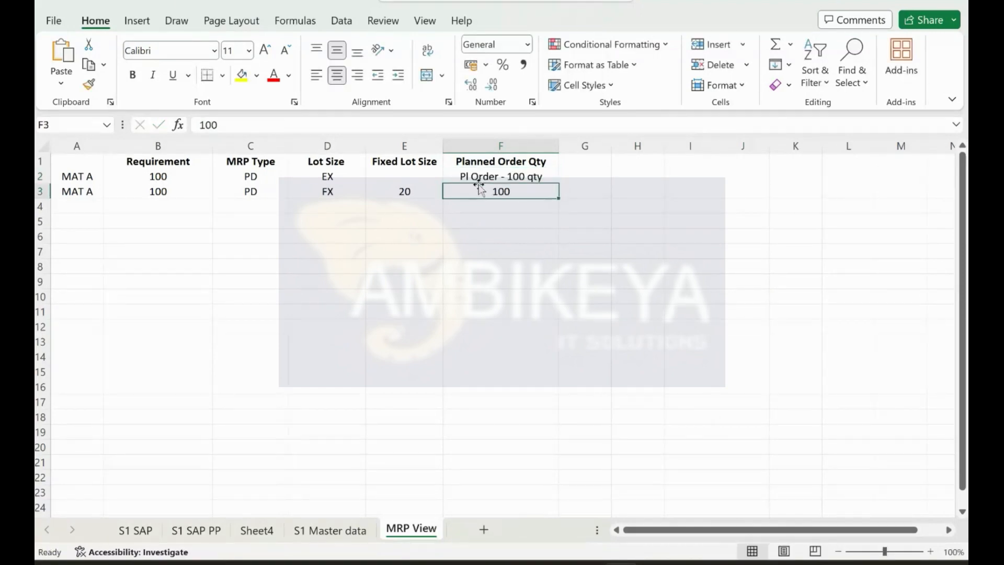
Replace F3 with two lines, Pl Order 1 - 20 and Pl Order 2 - 20, and dismiss the Teams notification.
double_click(479, 191)
text(Pl )
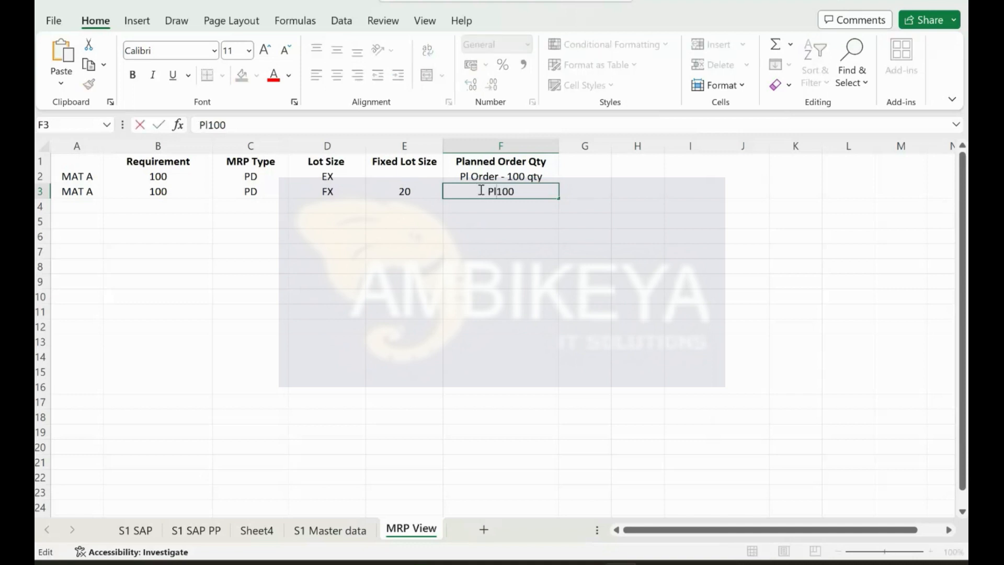
text(Order 1 - )
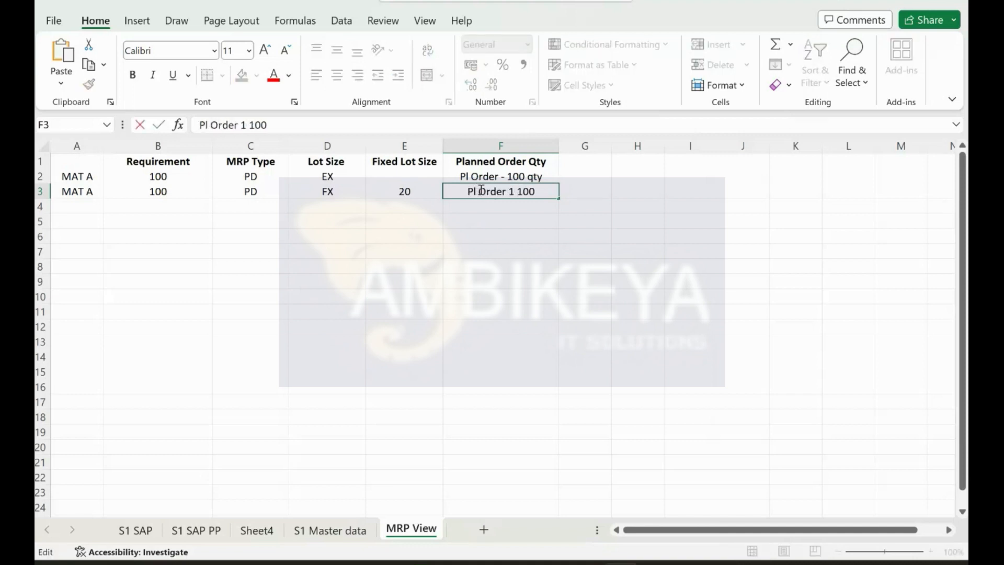
text(20)
key(alt+Return)
text(Pl Order 2 )
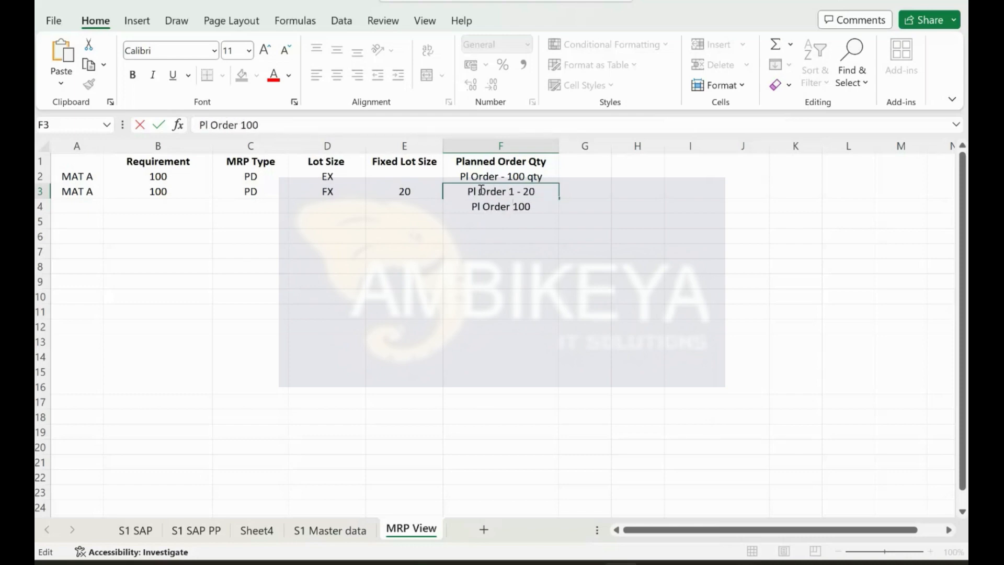
text(- 20)
key(Delete)
key(Delete)
key(Delete)
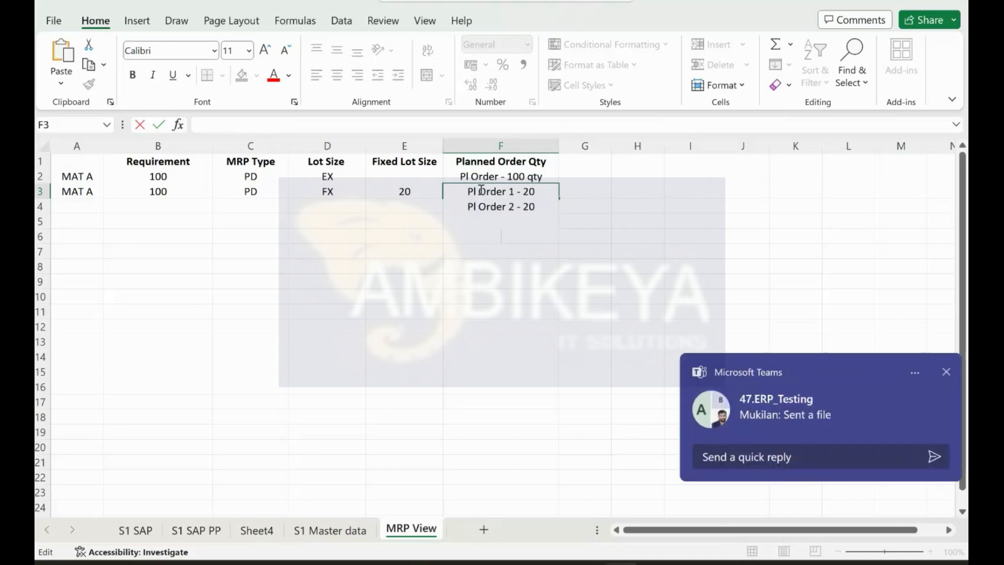
click(945, 373)
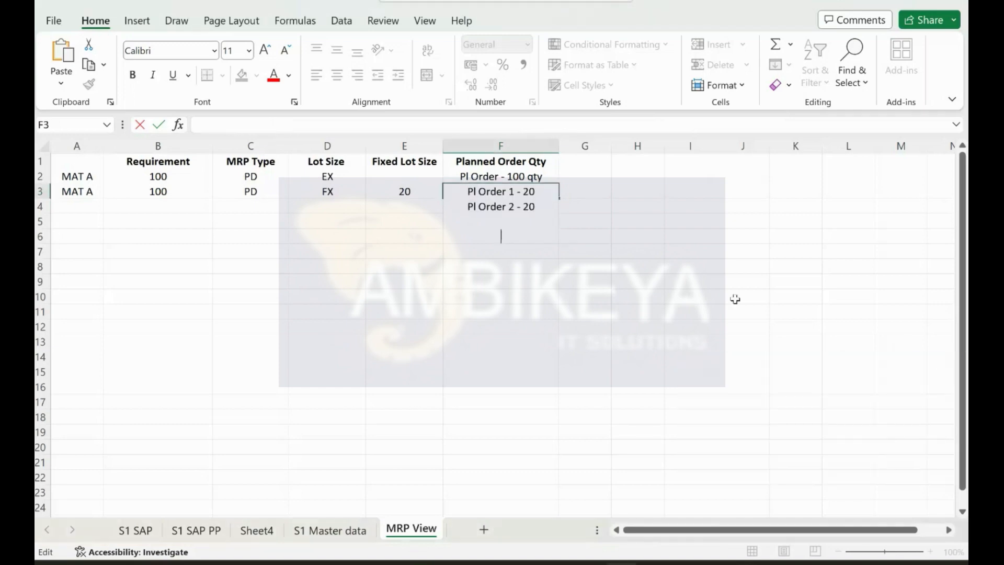
click(617, 253)
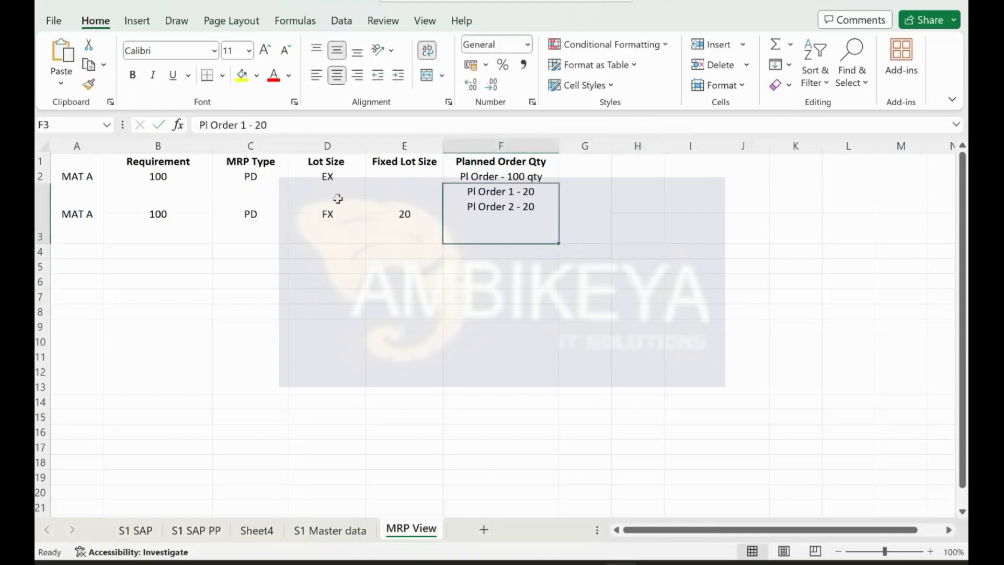
Compare the EX and FX rows, switch to SAP, examine the H1, HB and MB lot sizing procedures, and close the list.
click(332, 176)
click(333, 207)
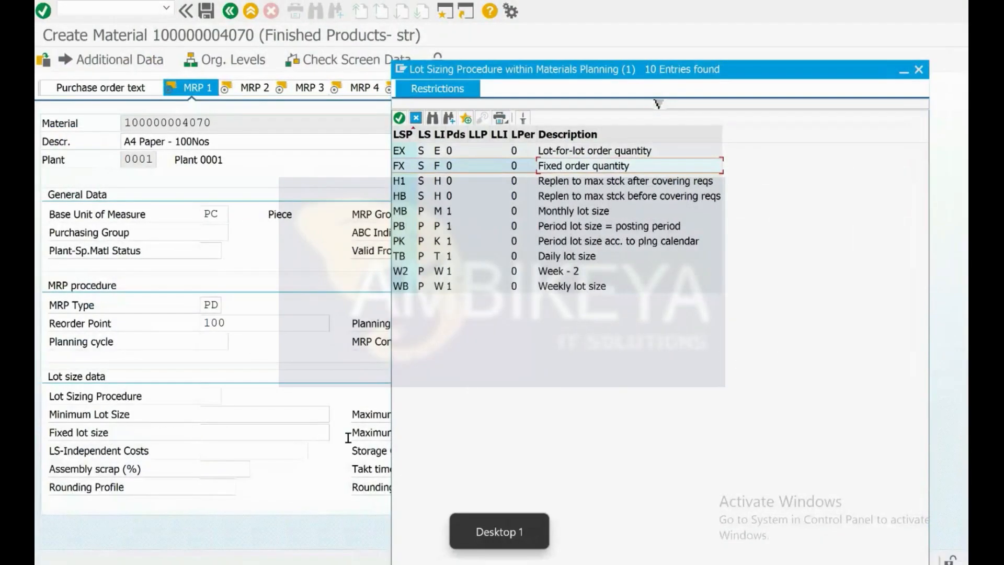
drag(598, 69, 479, 58)
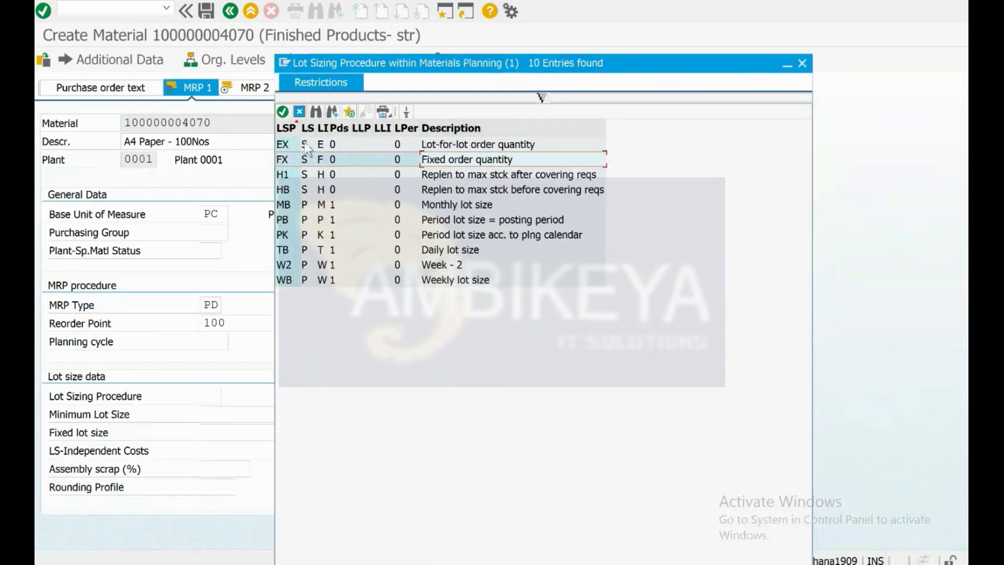
click(460, 172)
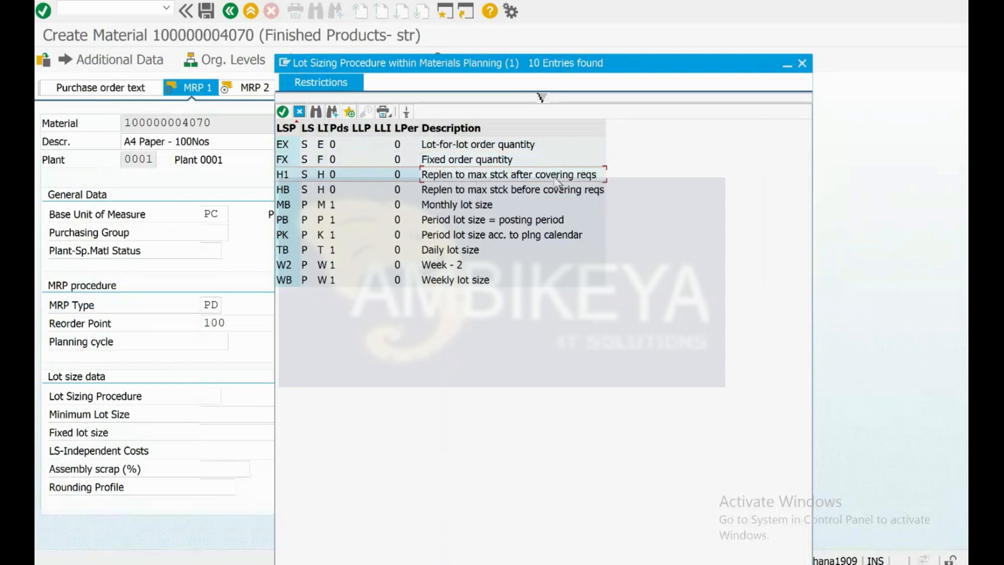
click(492, 190)
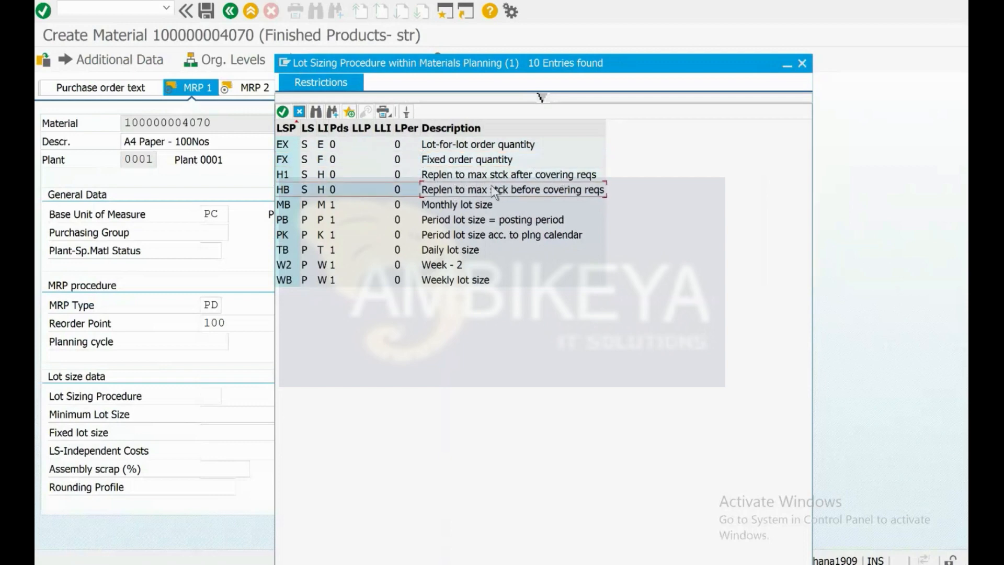
click(469, 206)
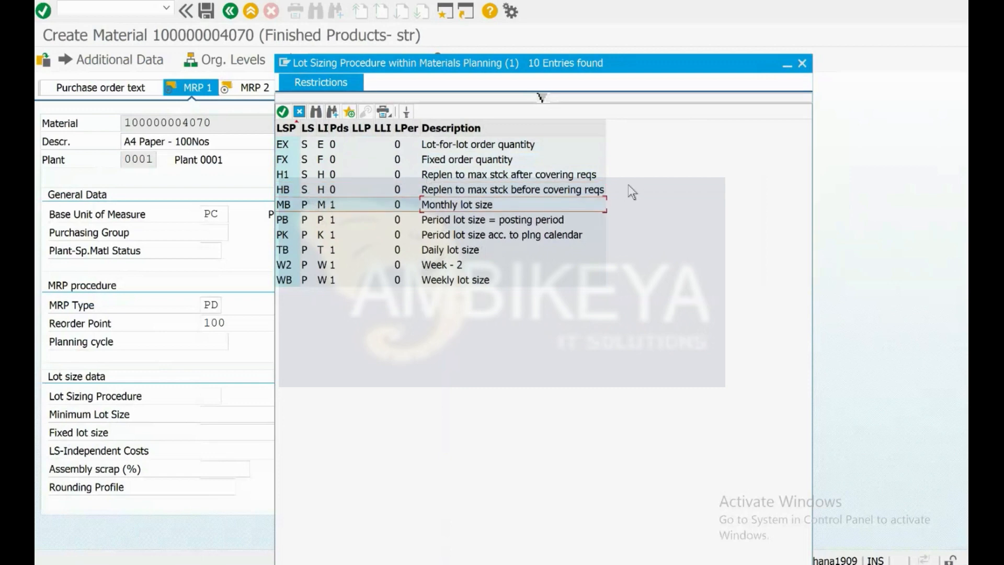
click(803, 64)
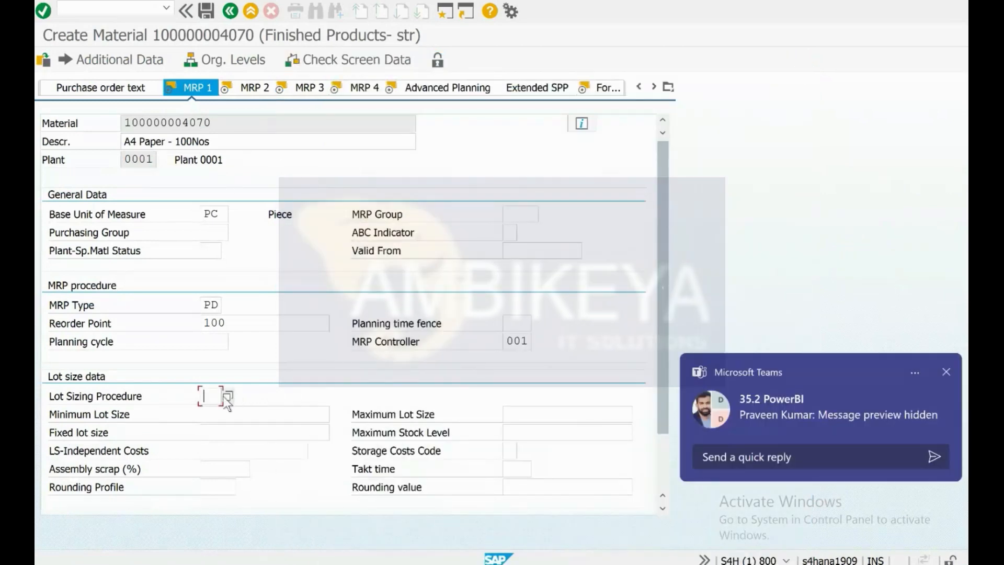
Dismiss the Teams notification and set the Lot Sizing Procedure of A4 Paper - 100Nos to EX.
click(946, 371)
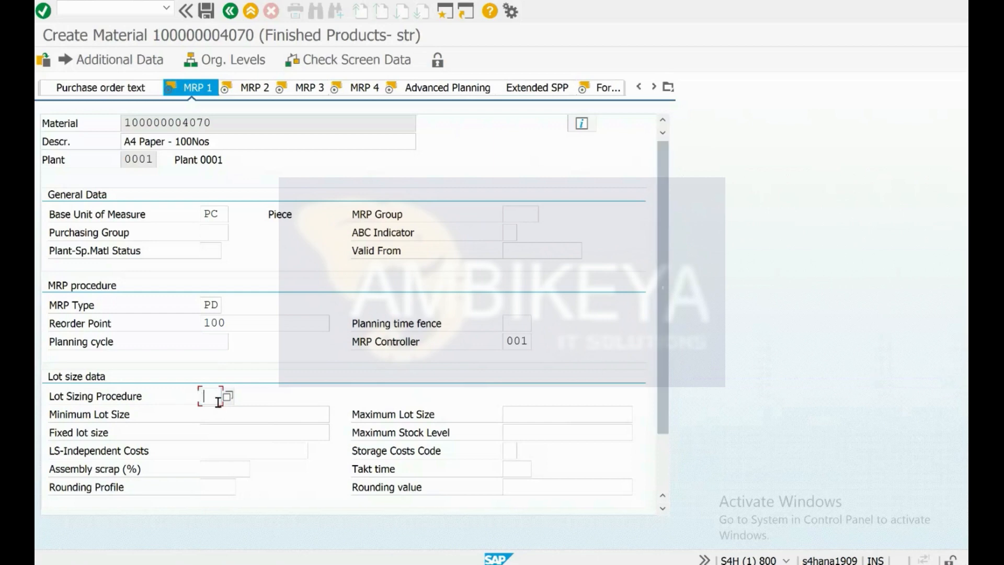
text(EX)
key(Tab)
key(Tab)
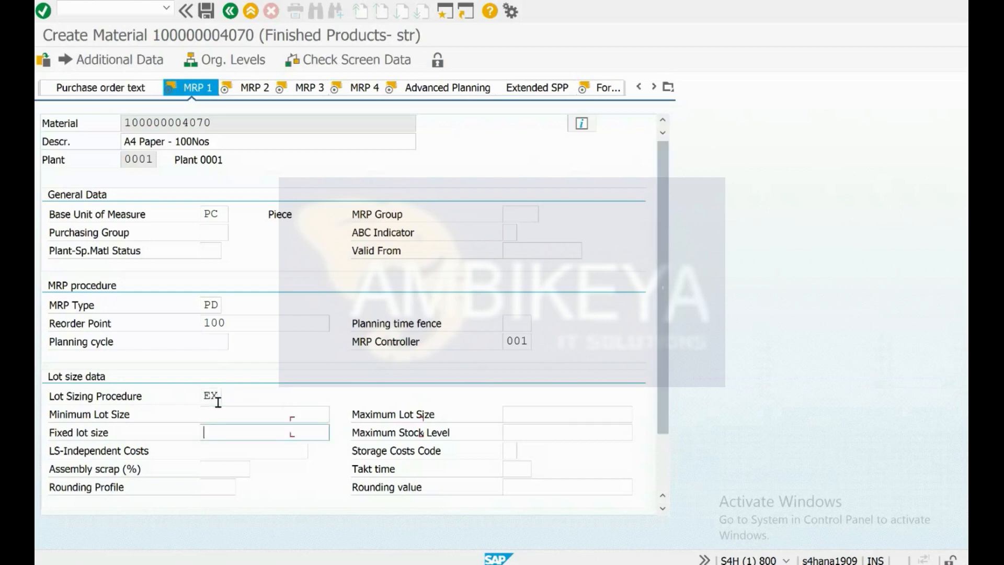
key(shift+Tab)
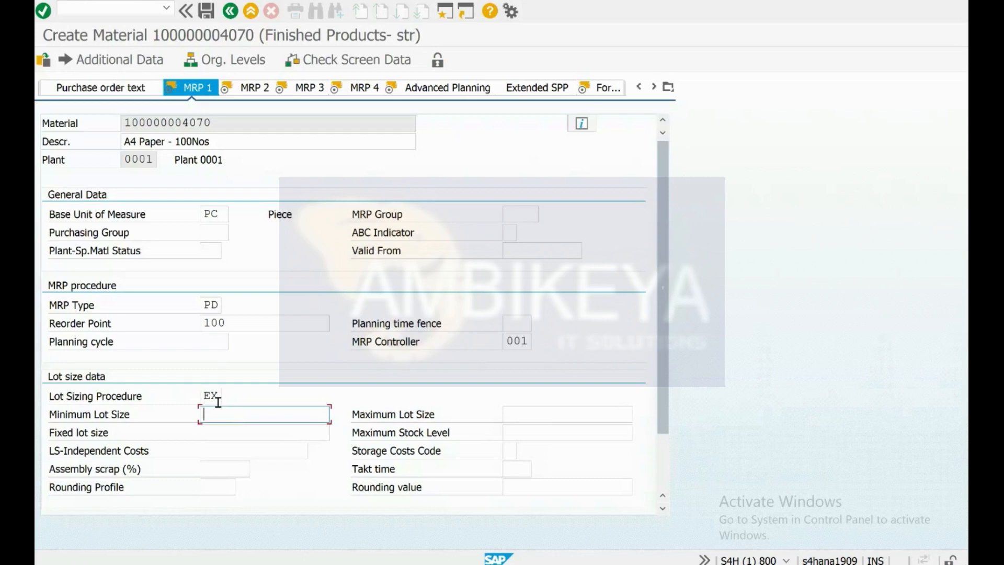
Try H1 from the value list as the Lot Sizing Procedure and set it back to EX.
click(215, 396)
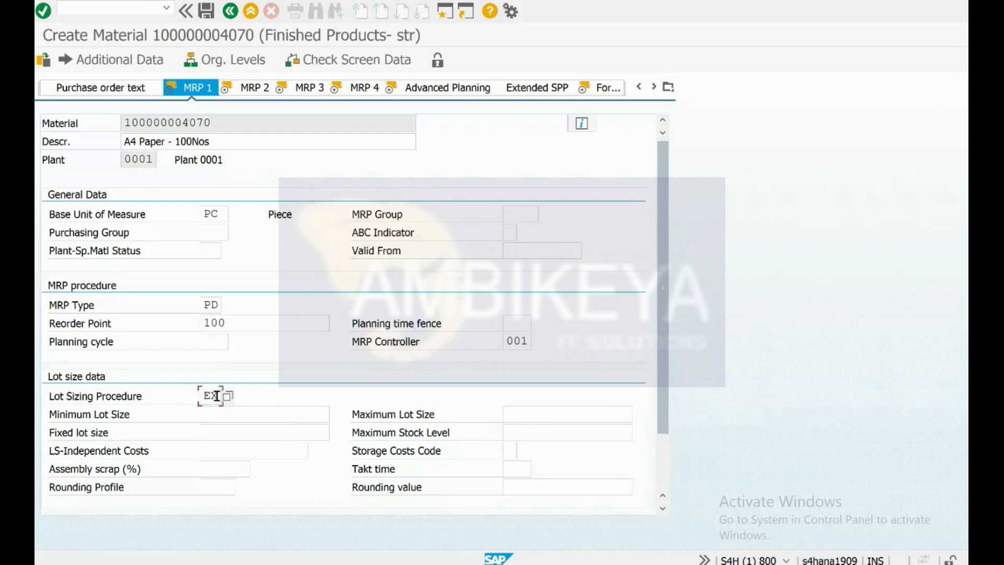
click(229, 396)
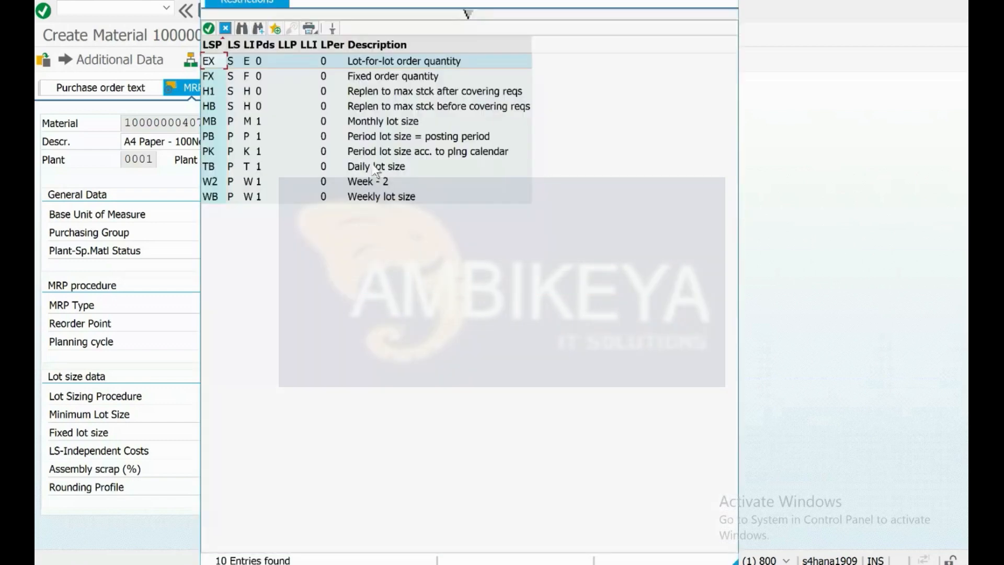
double_click(375, 94)
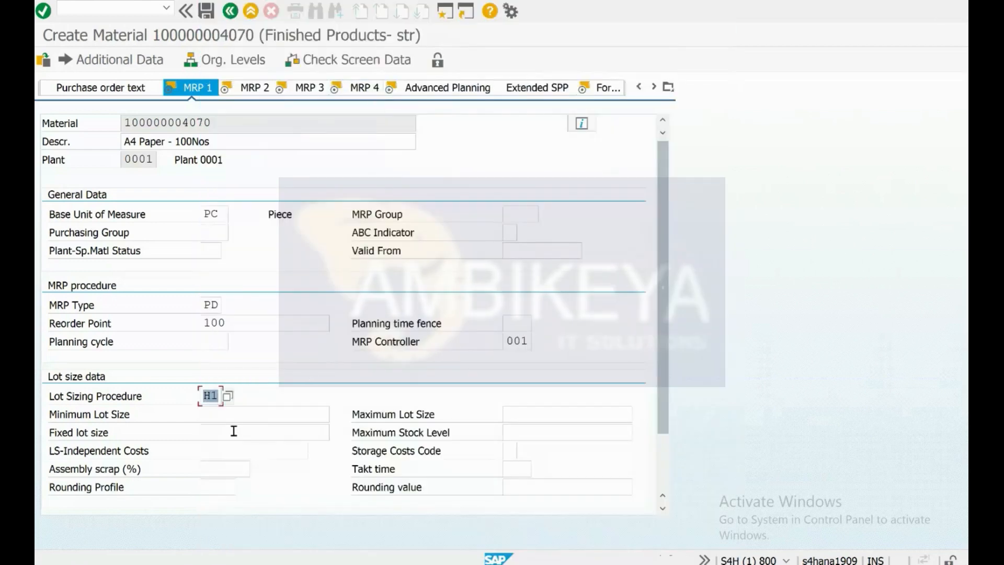
click(230, 413)
key(shift+Tab)
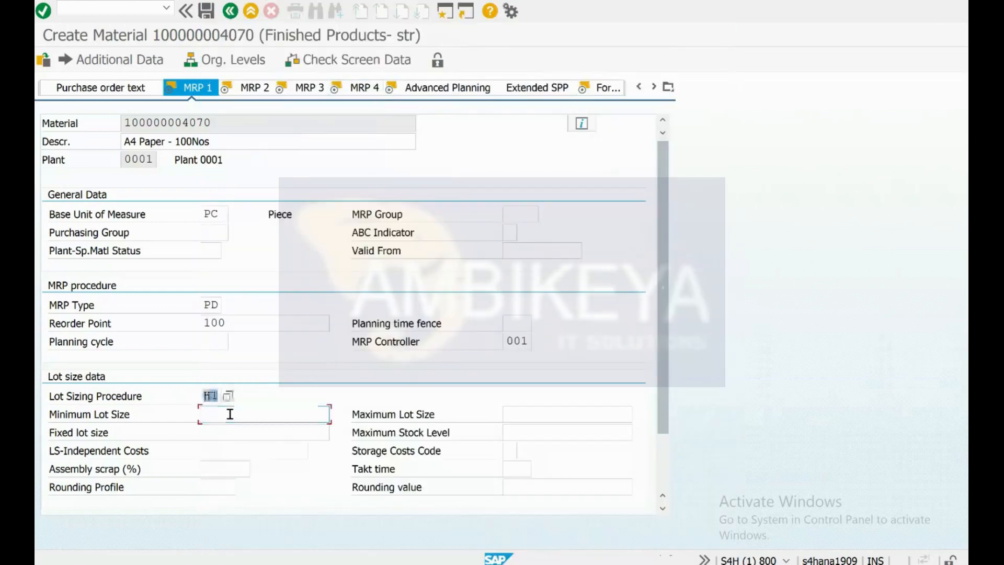
text(EX)
key(Tab)
key(Tab)
Set the Minimum Lot Size to 10 and the Maximum Lot Size to 100 in the lot size data.
click(230, 413)
text(10)
key(Tab)
text(100)
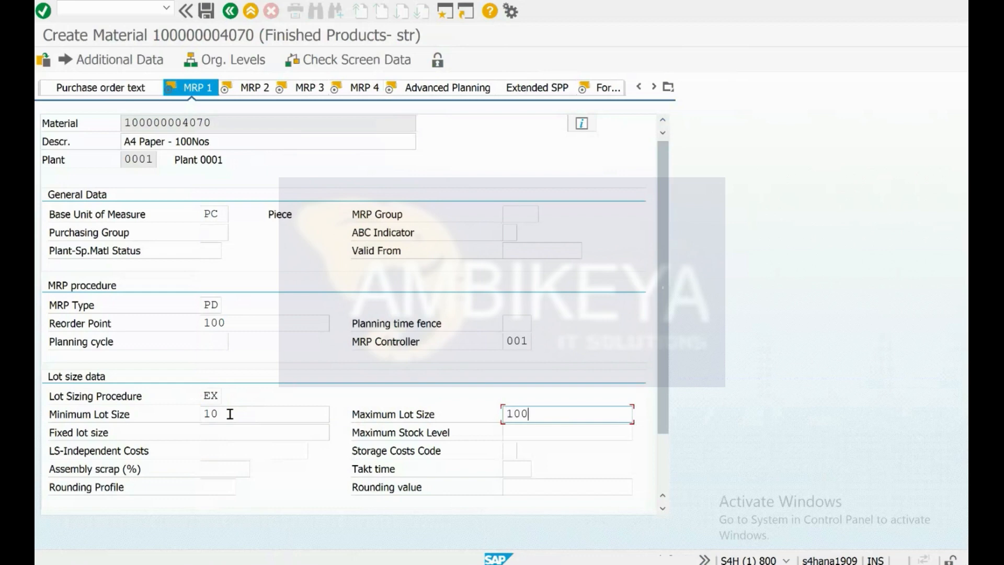
Switch to the Excel sheet and set the Requirement of the first MAT A row in B2 to 200.
key(alt+Tab)
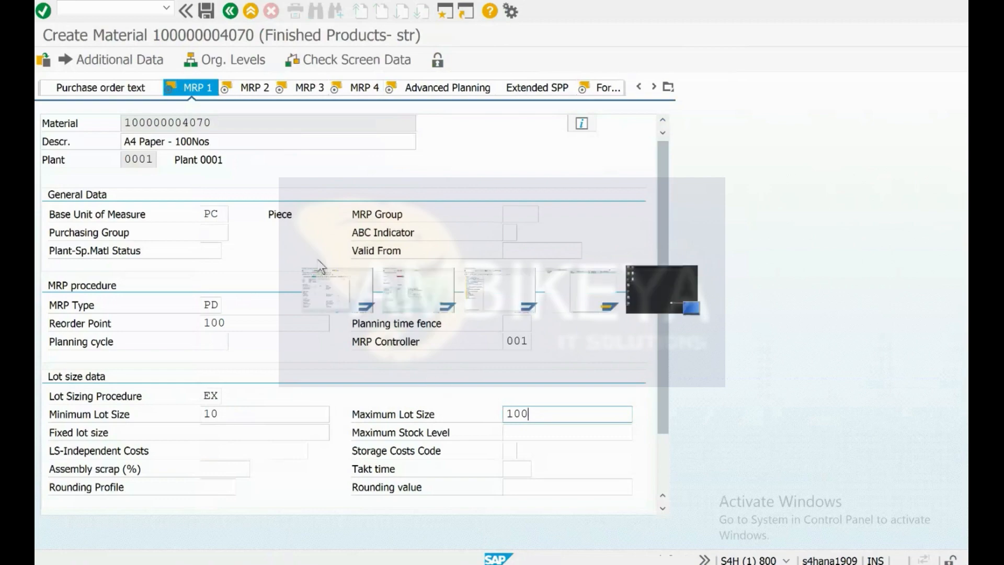
key(alt+Tab)
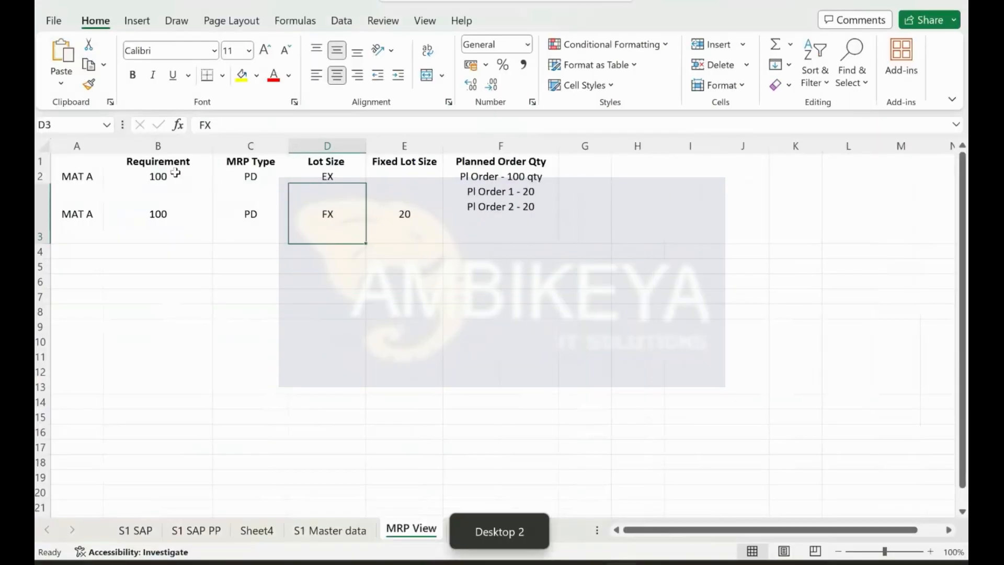
click(175, 173)
double_click(175, 173)
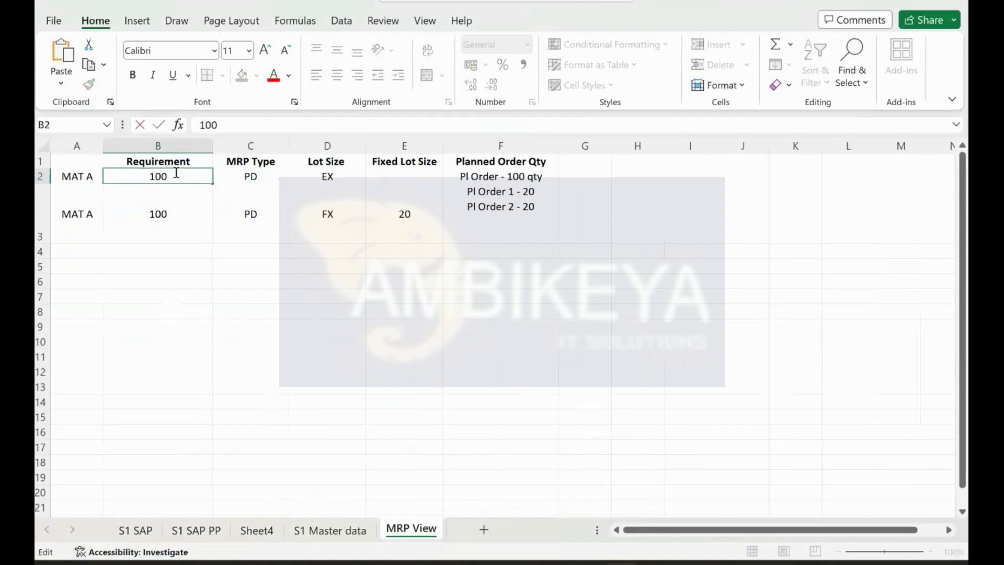
key(BackSpace)
text(200)
key(BackSpace)
key(BackSpace)
key(BackSpace)
key(BackSpace)
key(BackSpace)
text(200)
key(Tab)
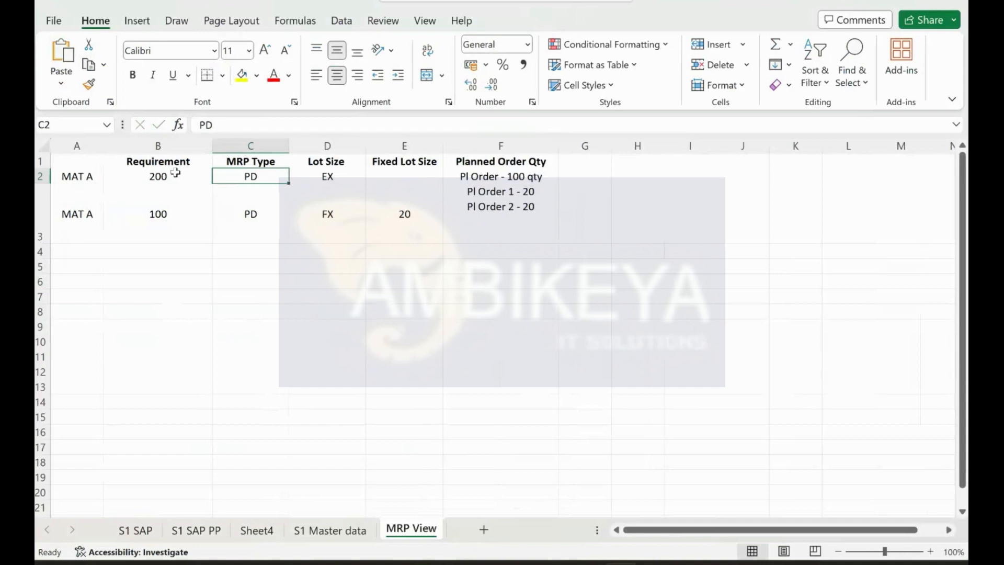
Add a second line reading PL 2 - 100 Qty to the Planned Order Qty of the first MAT A row in F2.
click(545, 177)
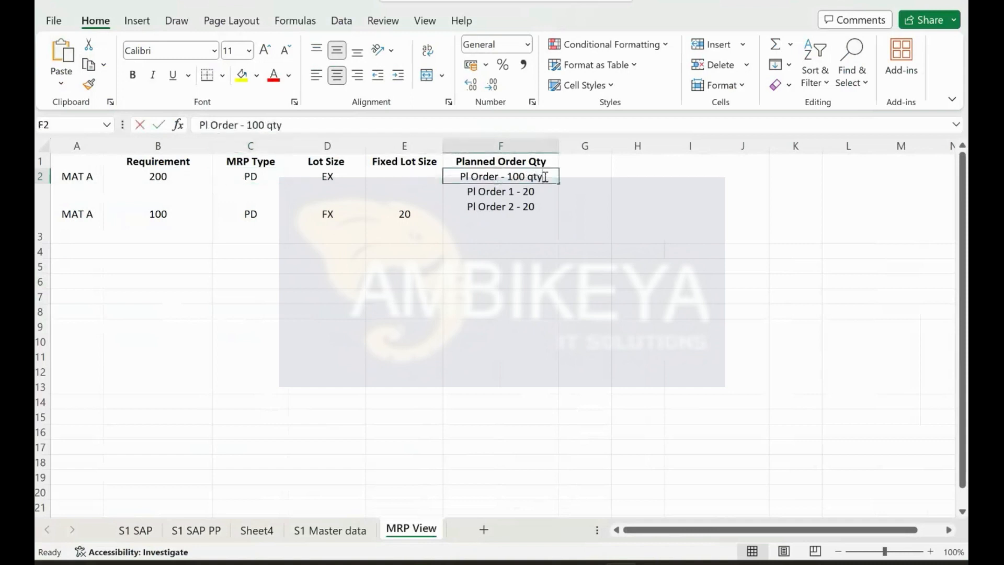
double_click(544, 176)
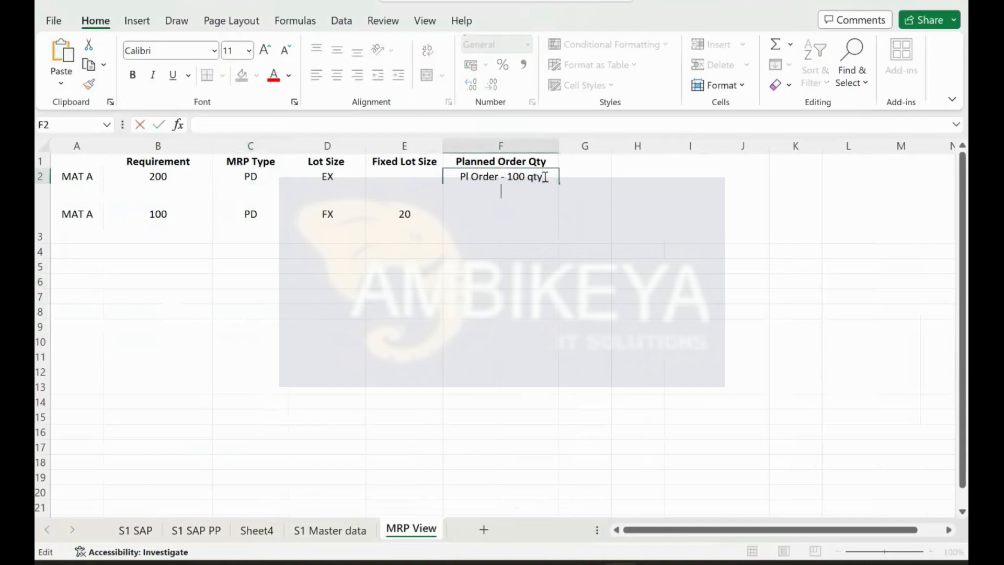
text(PLa)
key(BackSpace)
text(2 - 100Qty)
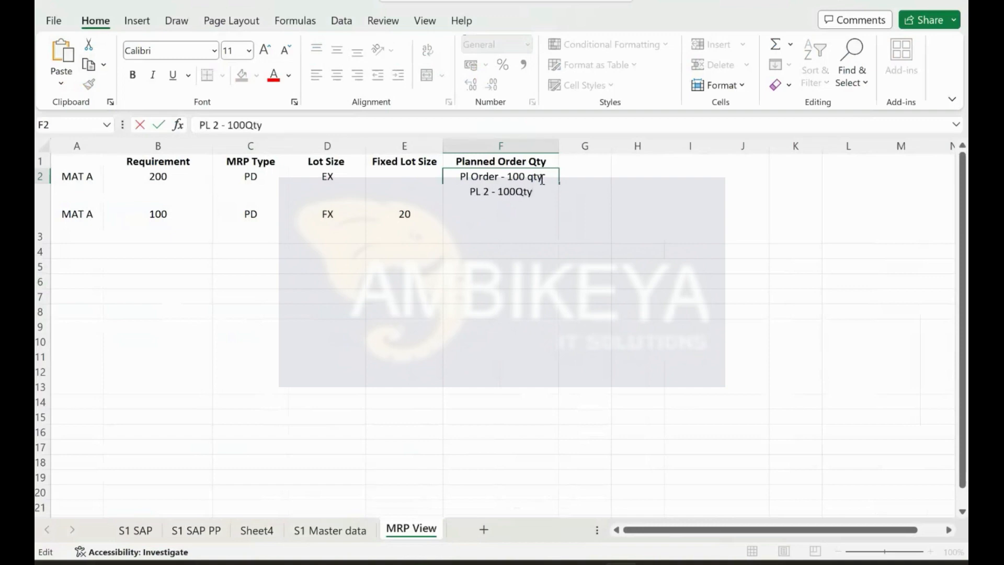
click(520, 193)
key(Return)
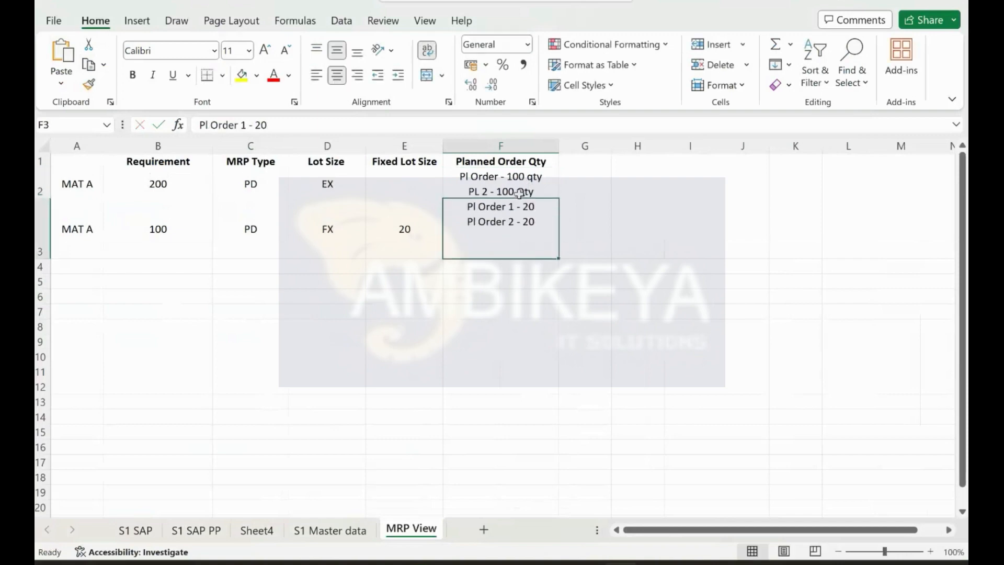
click(604, 285)
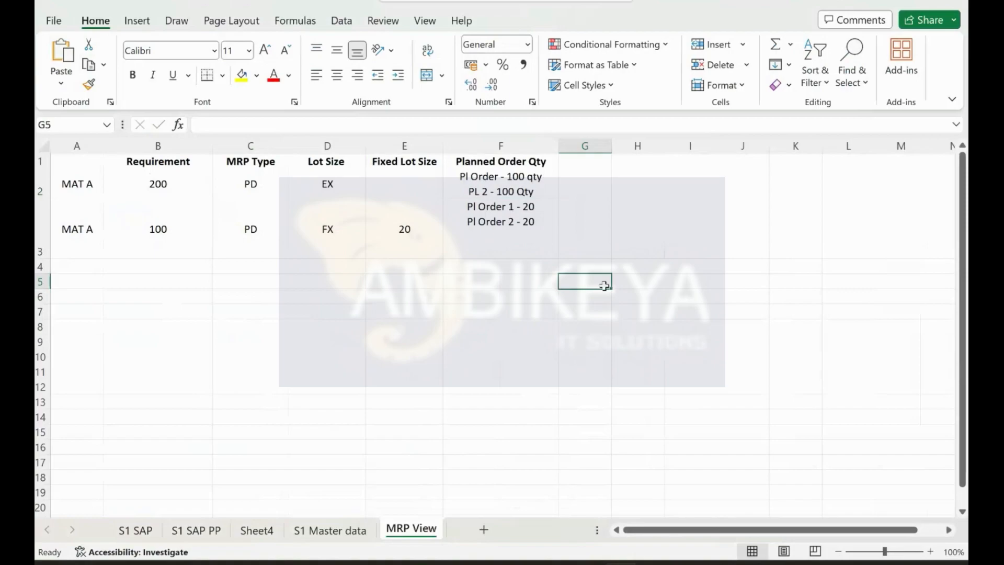
Switch back to the SAP material screen and set the Maximum Stock Level to 1000 in the lot size data.
key(ctrl+super+Left)
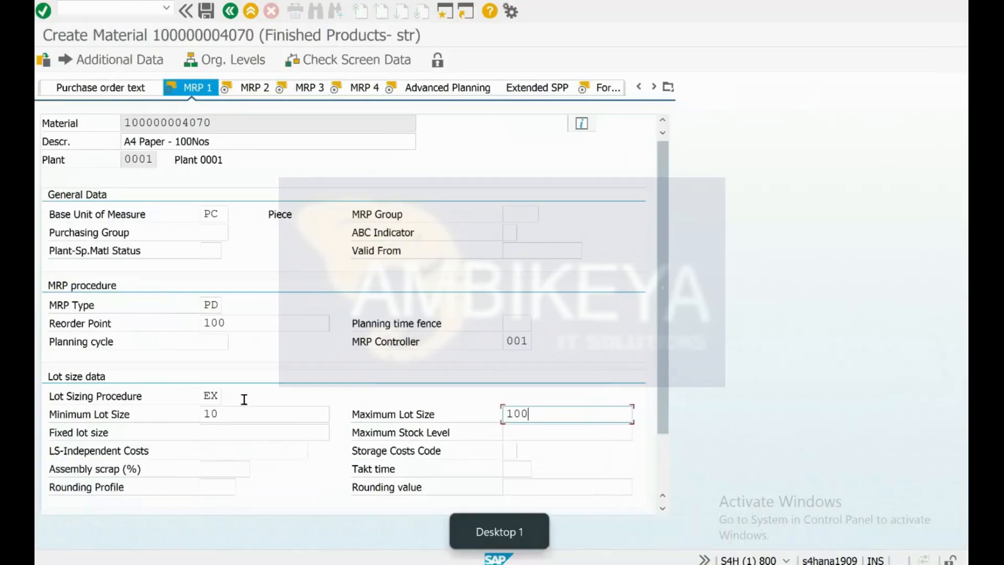
click(130, 413)
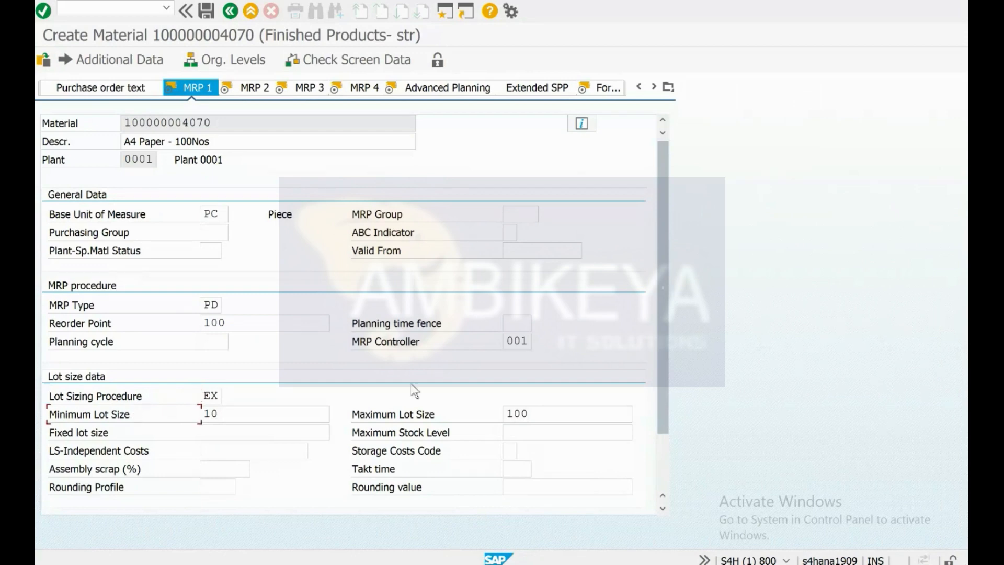
click(104, 433)
click(304, 432)
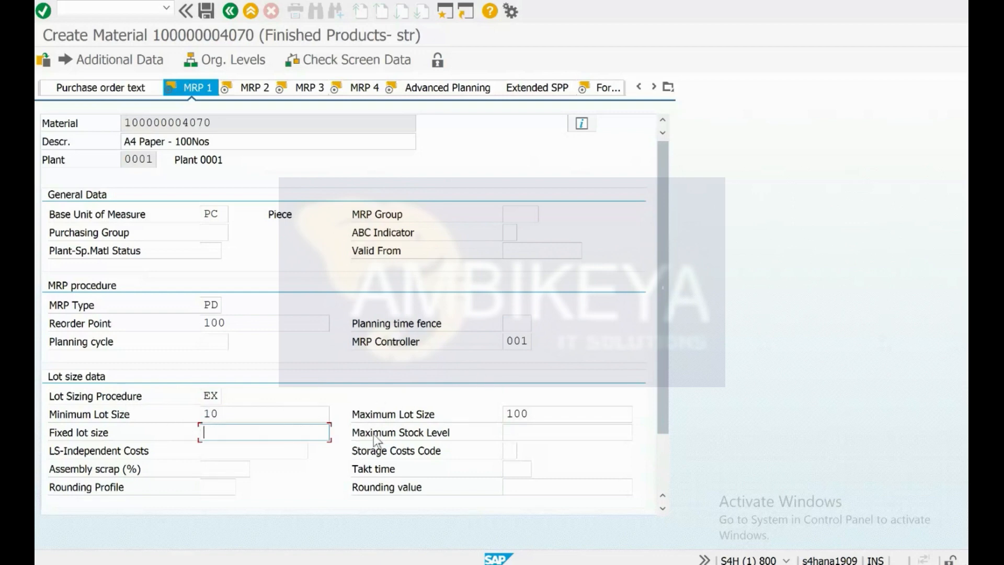
click(508, 431)
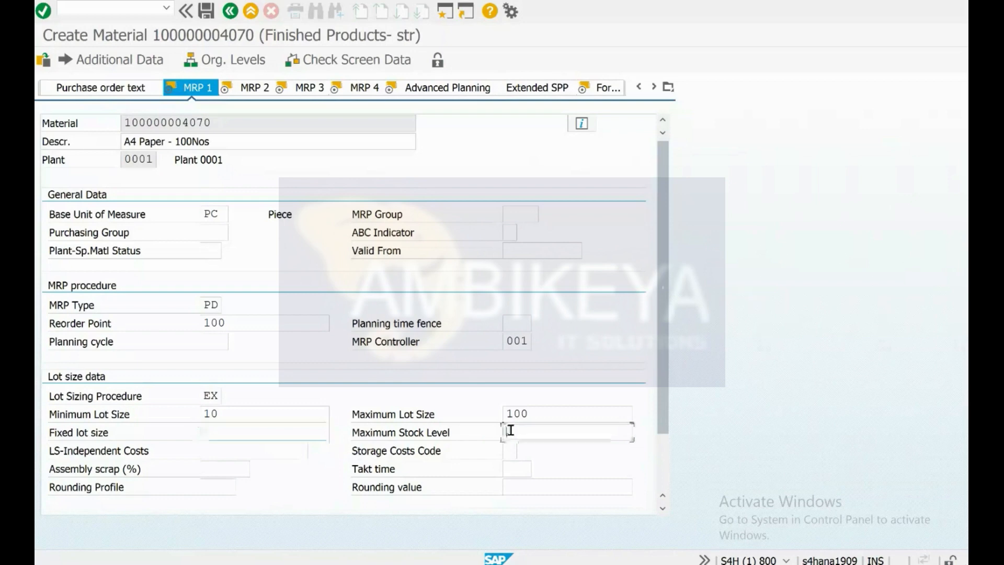
text(1000)
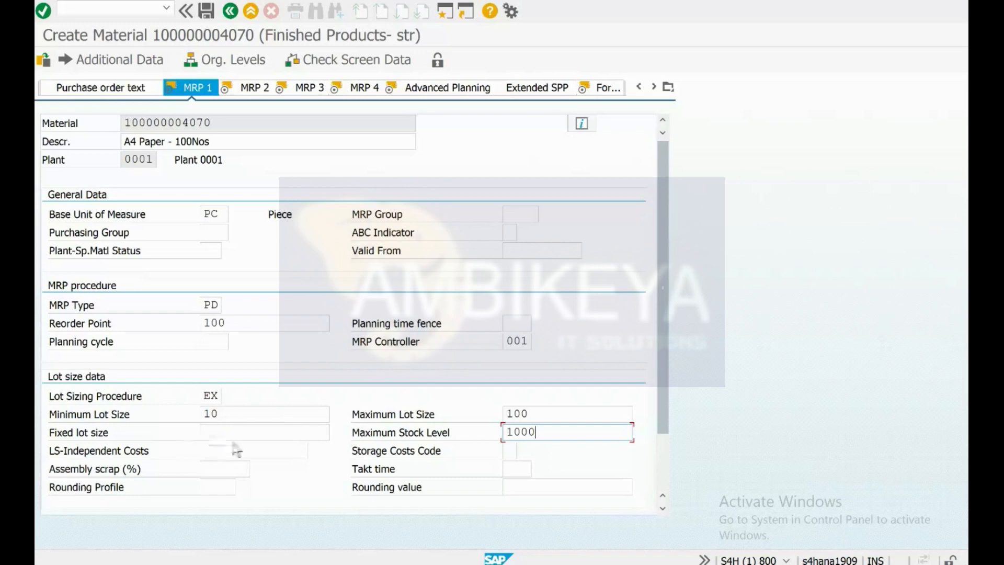
Examine the remaining lot size fields, including Storage Costs Code, Assembly scrap, the Rounding Profile value list and Rounding value, and dismiss the Teams notification.
click(110, 456)
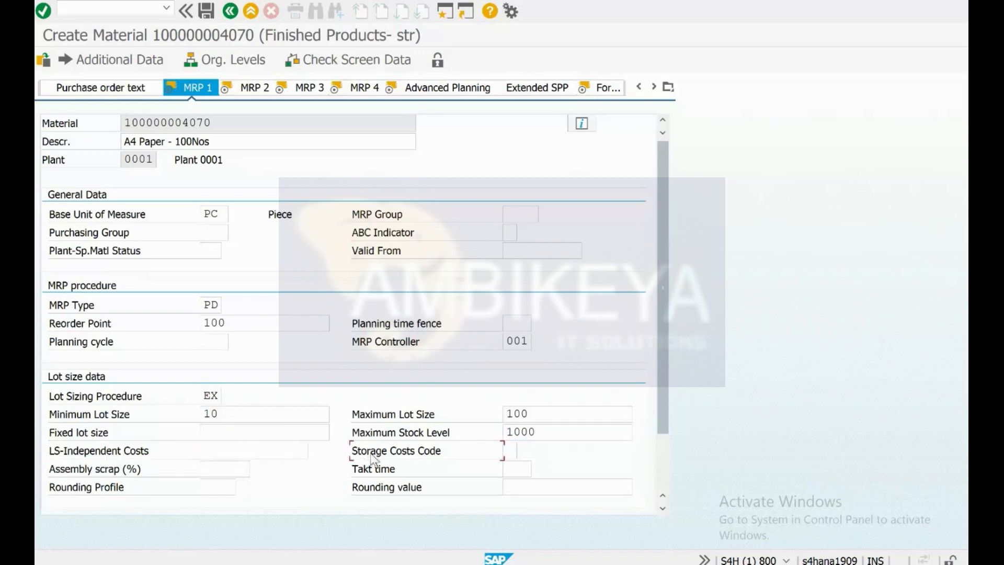
scroll(373, 459, down, 1)
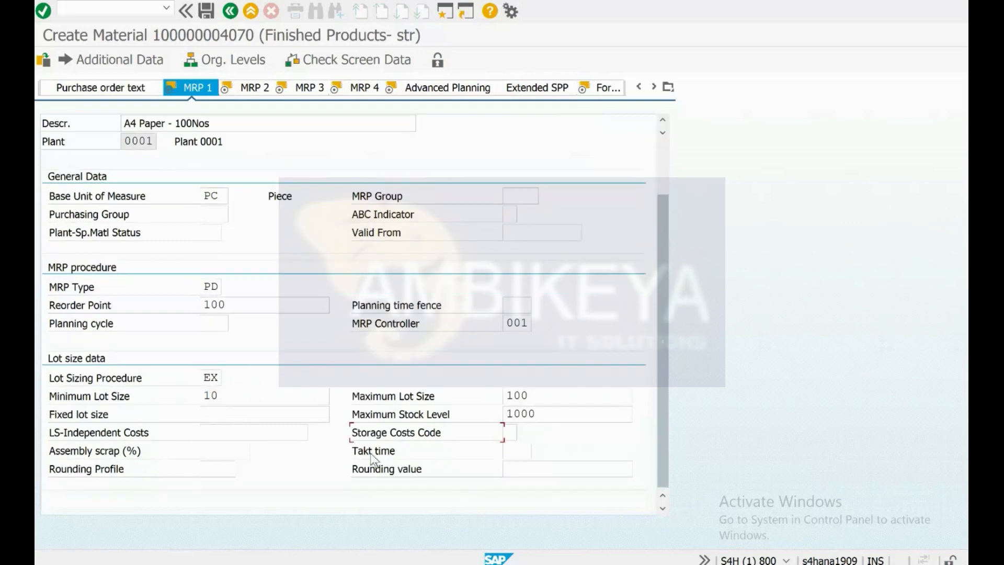
scroll(356, 417, down, 3)
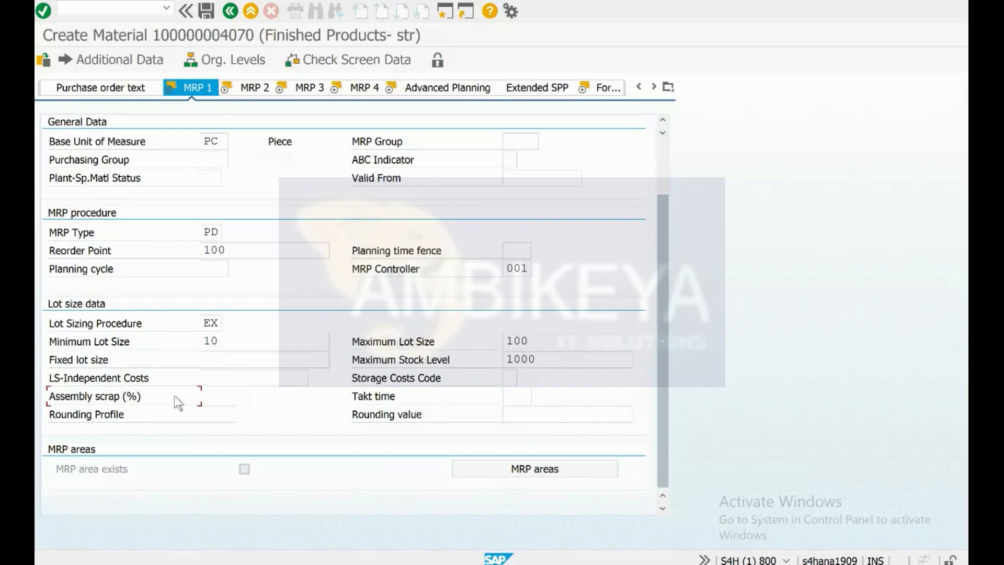
click(212, 390)
click(229, 413)
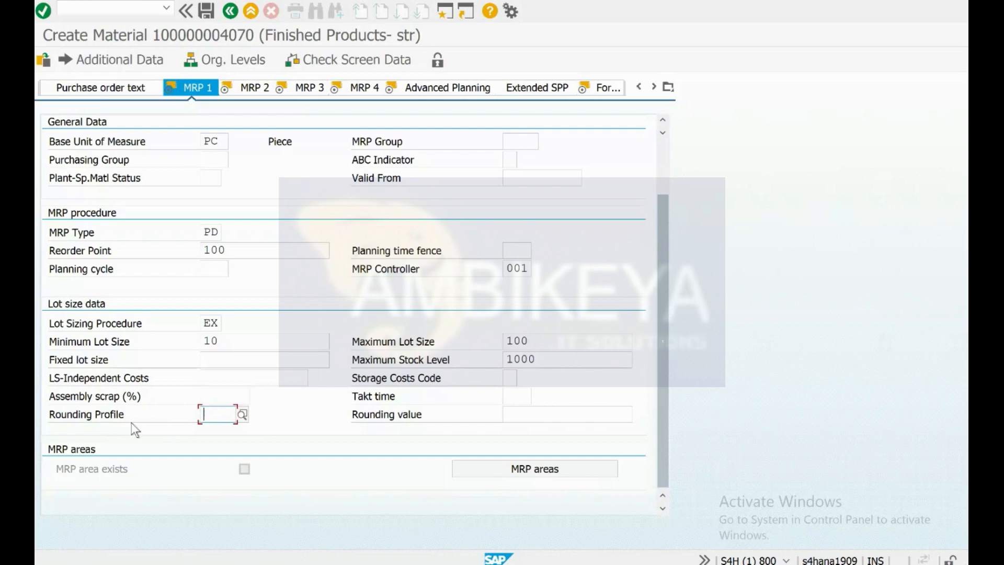
click(121, 412)
click(215, 413)
click(242, 414)
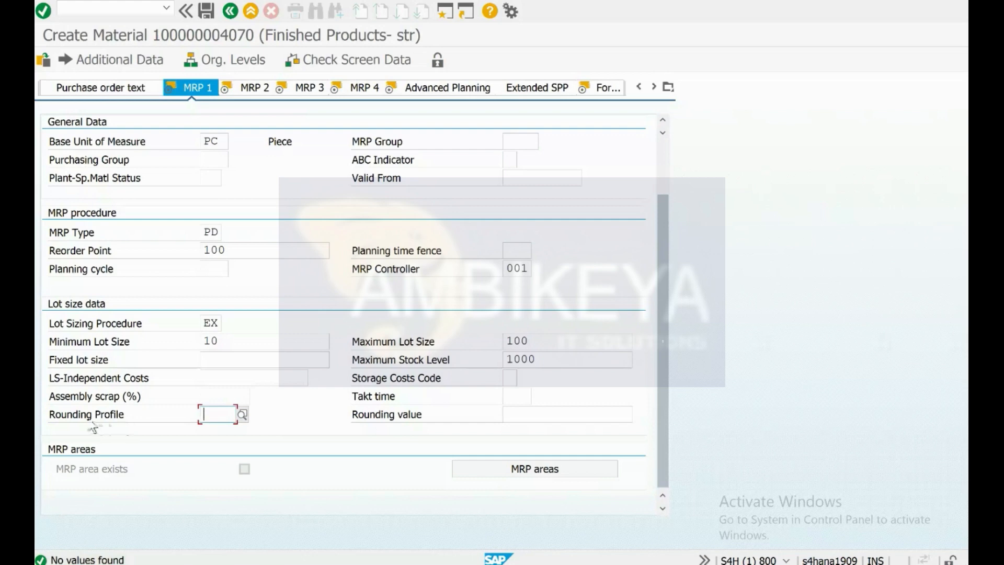
click(527, 416)
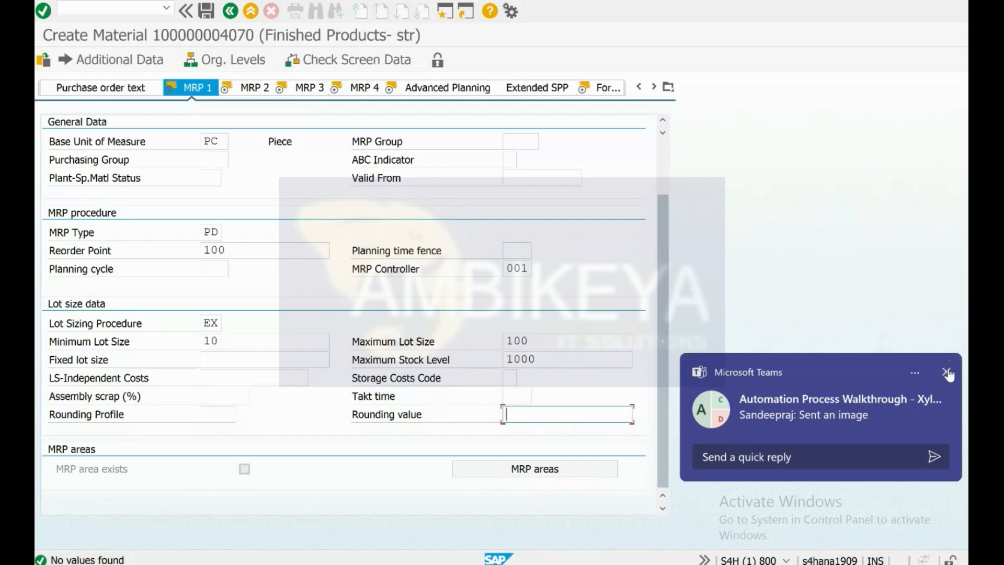
click(946, 372)
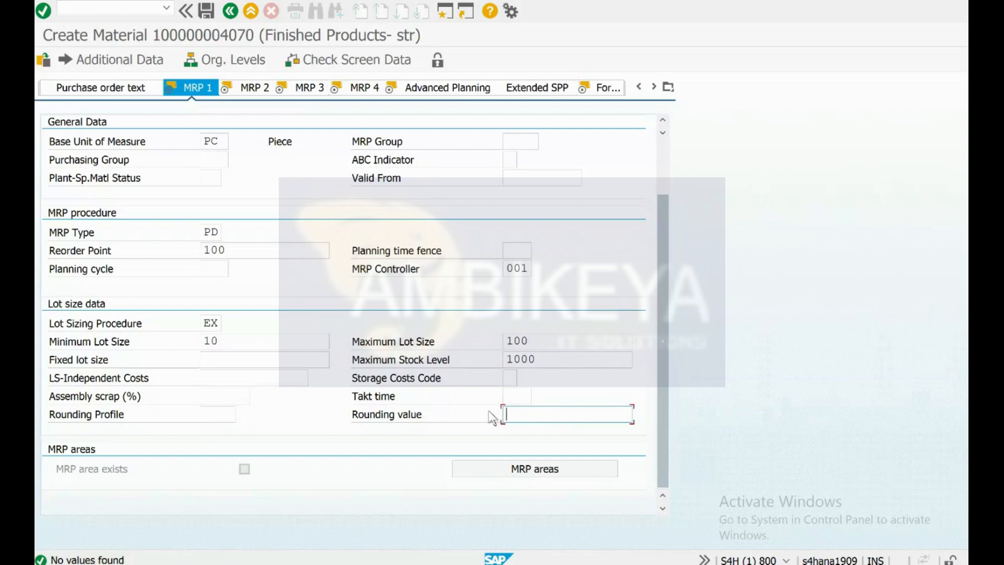
scroll(374, 264, up, 2)
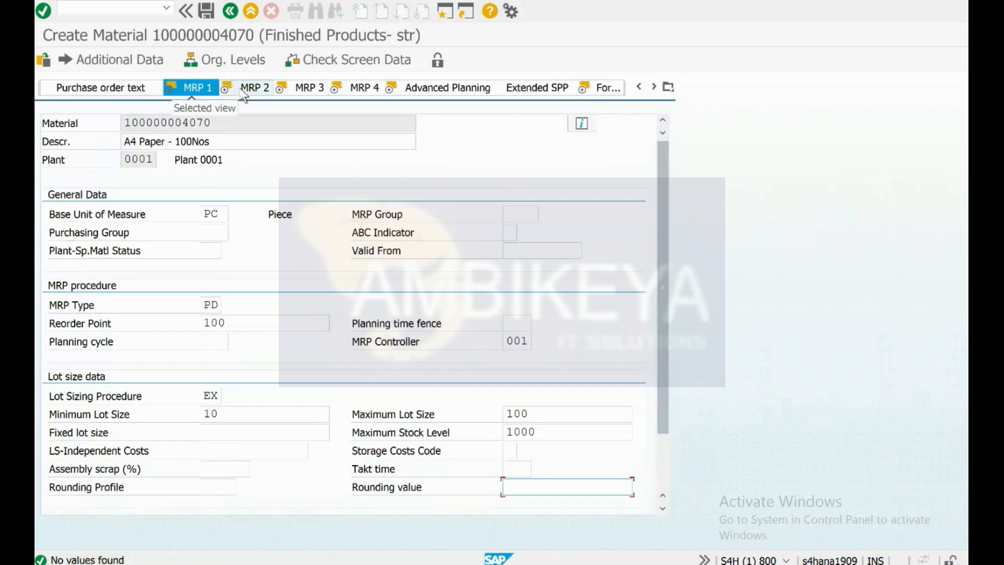
Validate the MRP 1 entries, dismiss the Teams notification and clear the Reorder Point.
key(Return)
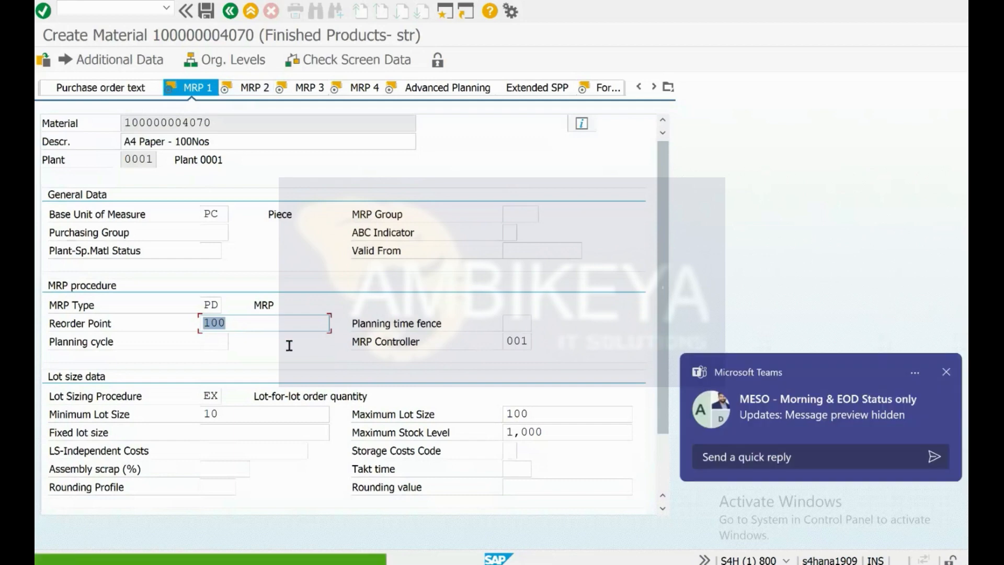
click(945, 372)
key(Delete)
key(Tab)
key(Tab)
key(Tab)
key(Tab)
key(Tab)
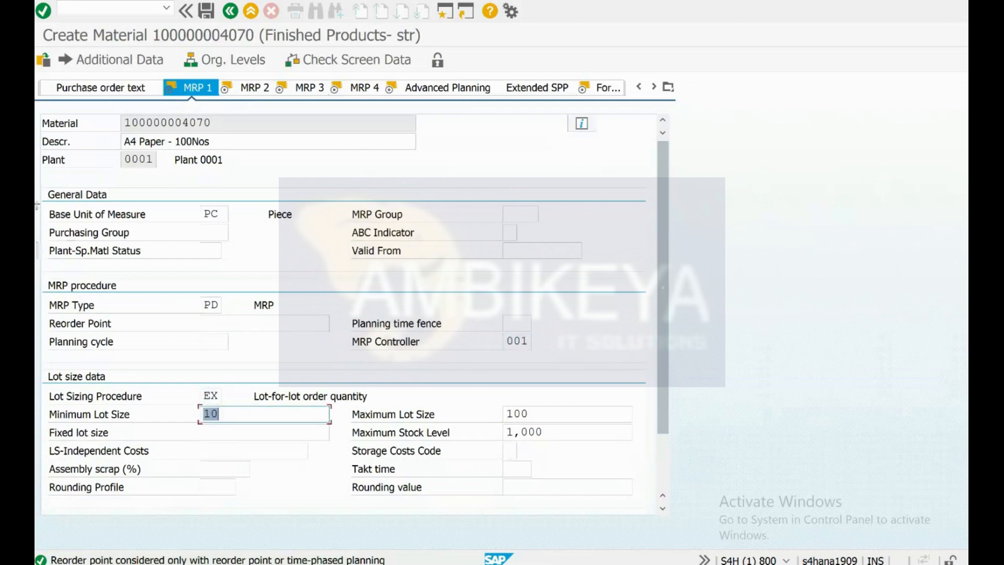
Examine the reorder point entries in the MRP Type value list and close it without choosing one.
click(217, 320)
click(215, 304)
click(228, 306)
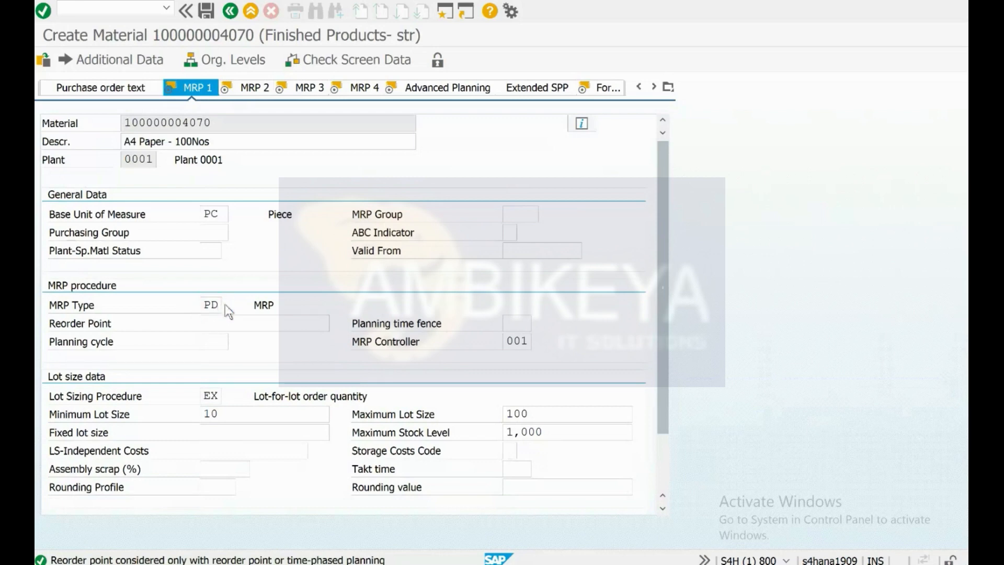
scroll(264, 485, down, 5)
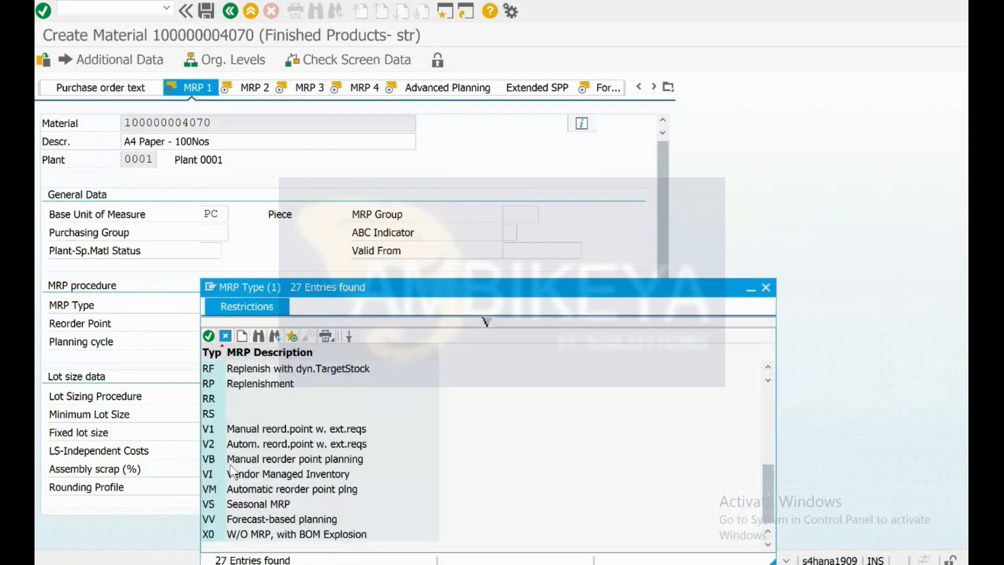
click(271, 429)
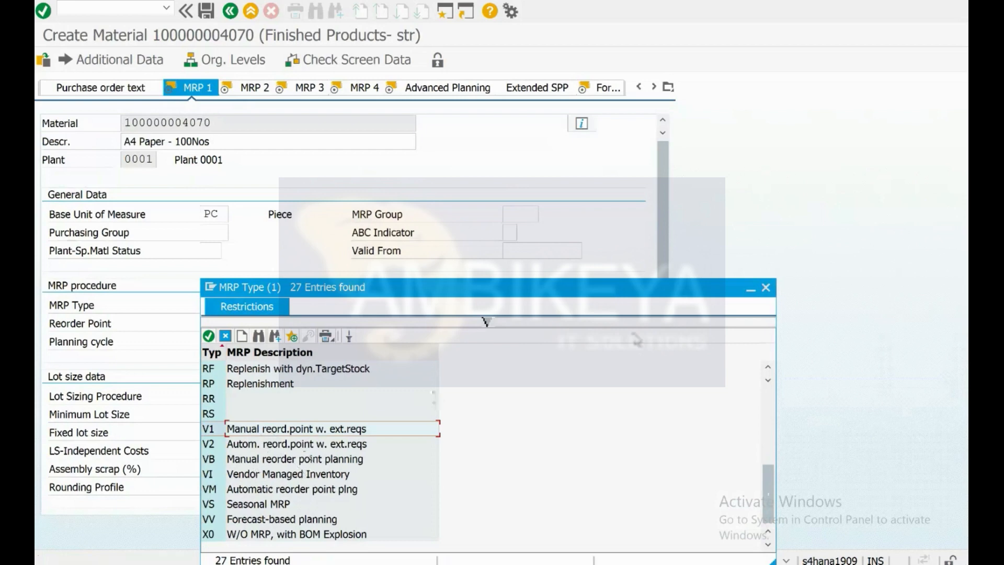
click(766, 287)
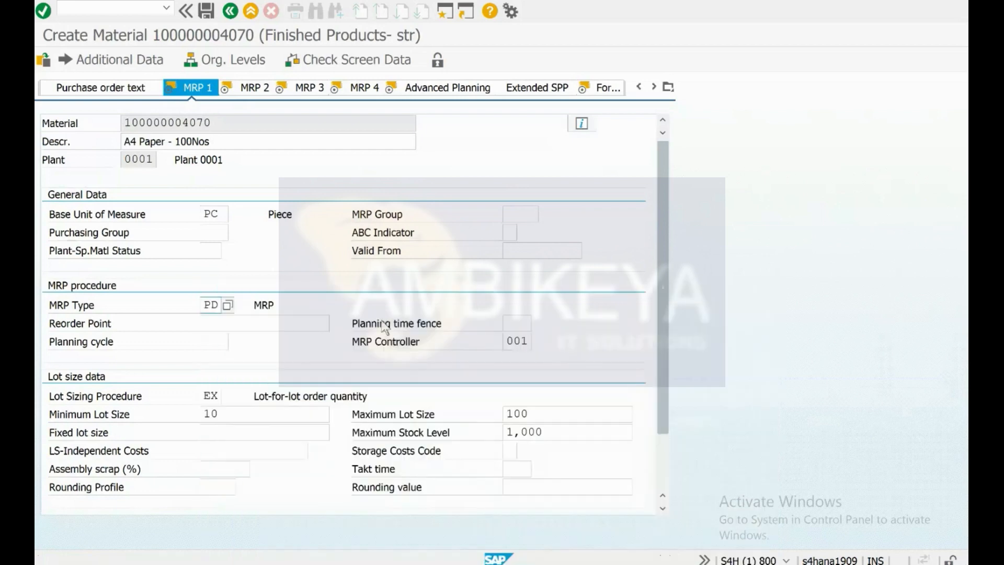
Clear the Minimum Lot Size, Maximum Lot Size and Maximum Stock Level, and continue to the MRP 2 view.
click(230, 323)
drag(233, 416, 117, 396)
key(Delete)
key(Tab)
key(Delete)
key(Tab)
key(Tab)
key(Delete)
key(Return)
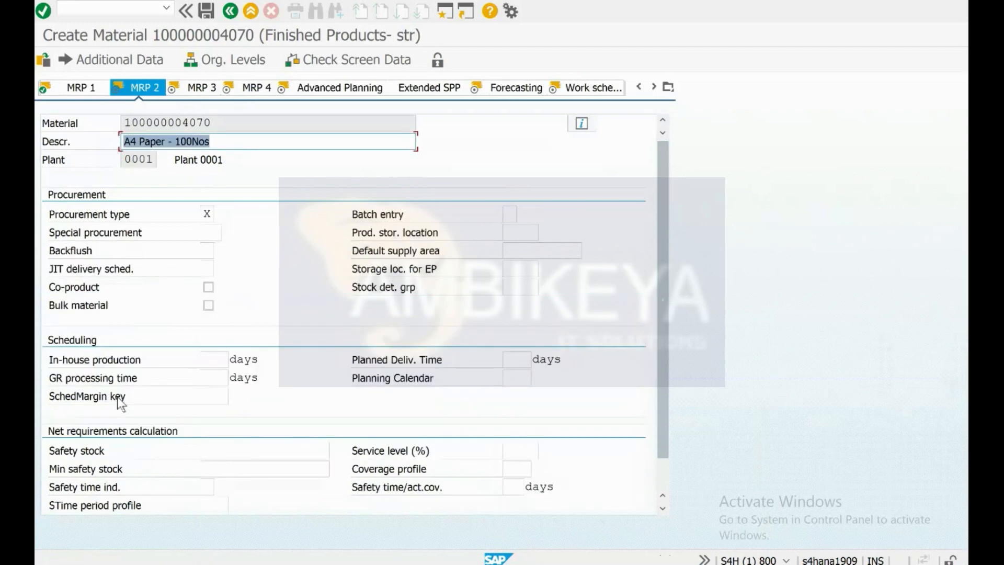
Review the Procurement Type value list and set Procurement type to E, In-house production.
click(207, 214)
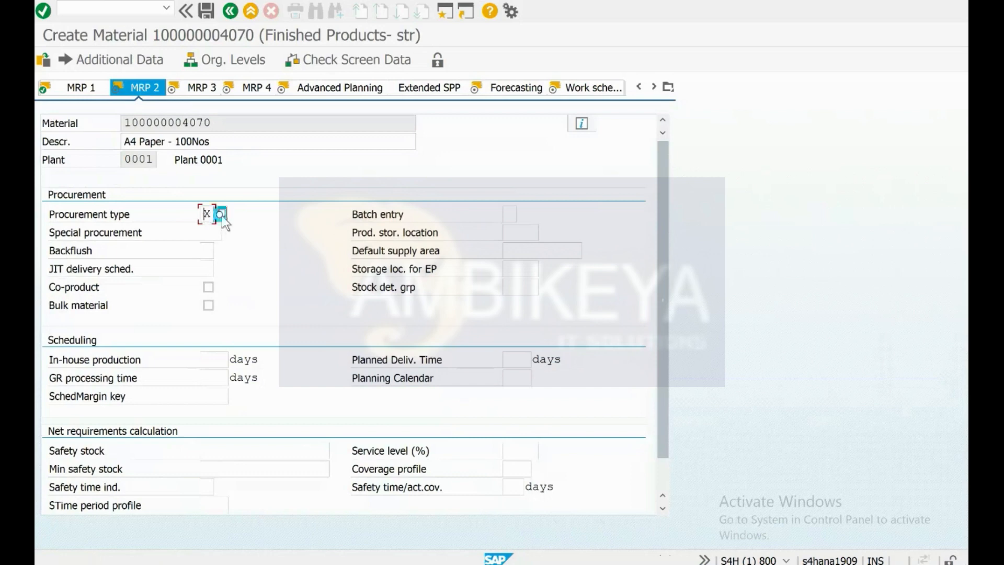
click(221, 215)
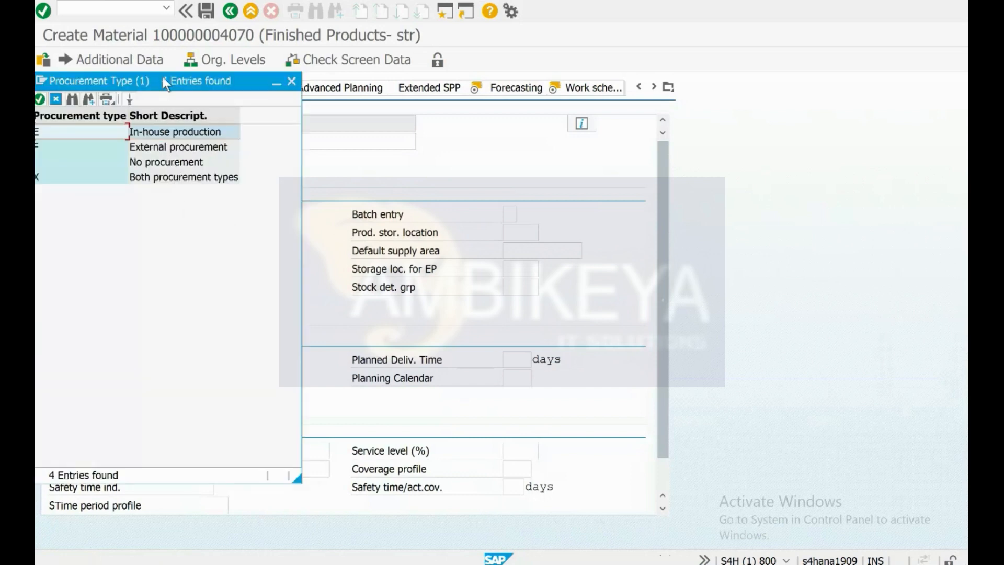
drag(272, 101, 589, 61)
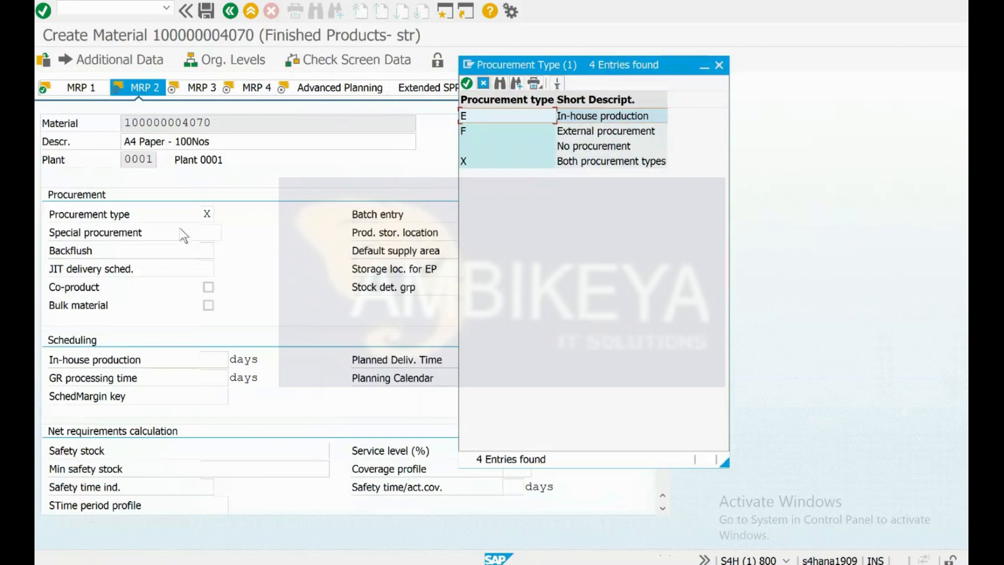
click(489, 134)
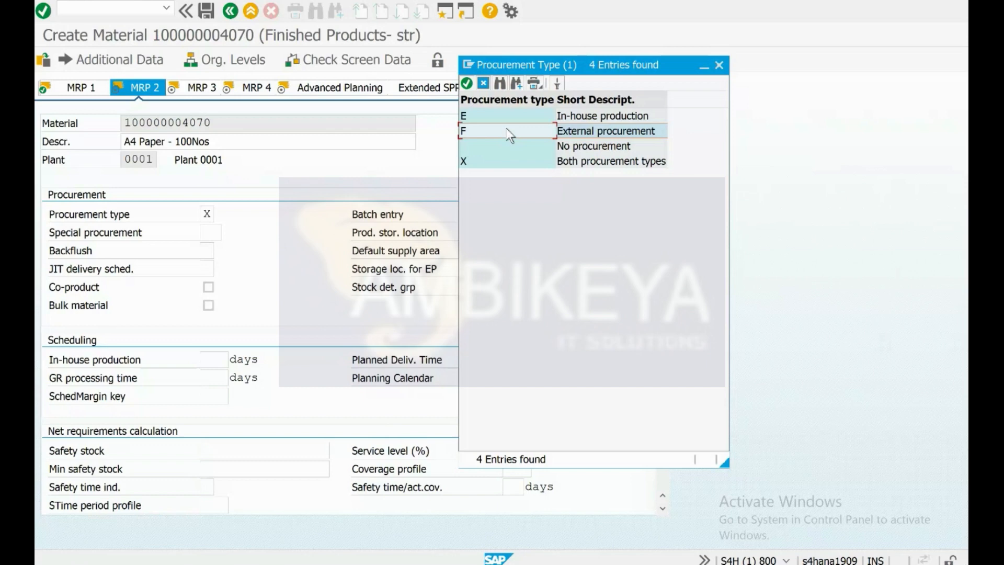
click(564, 163)
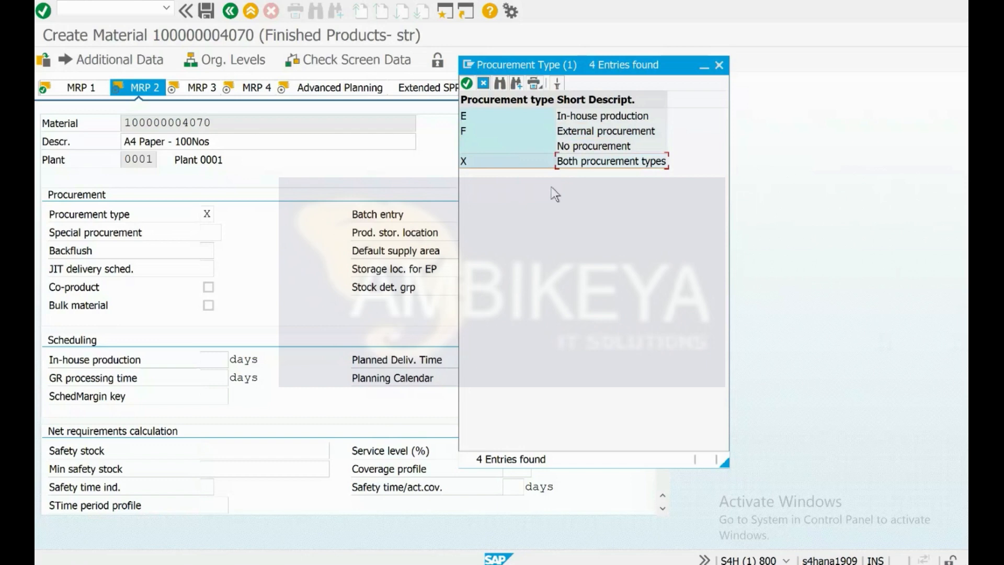
click(579, 117)
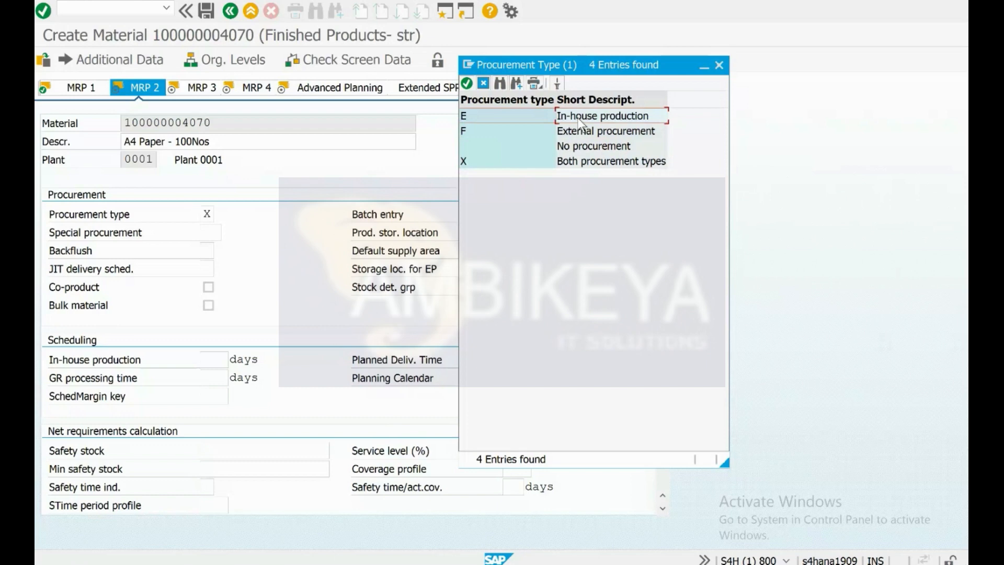
click(157, 124)
double_click(158, 124)
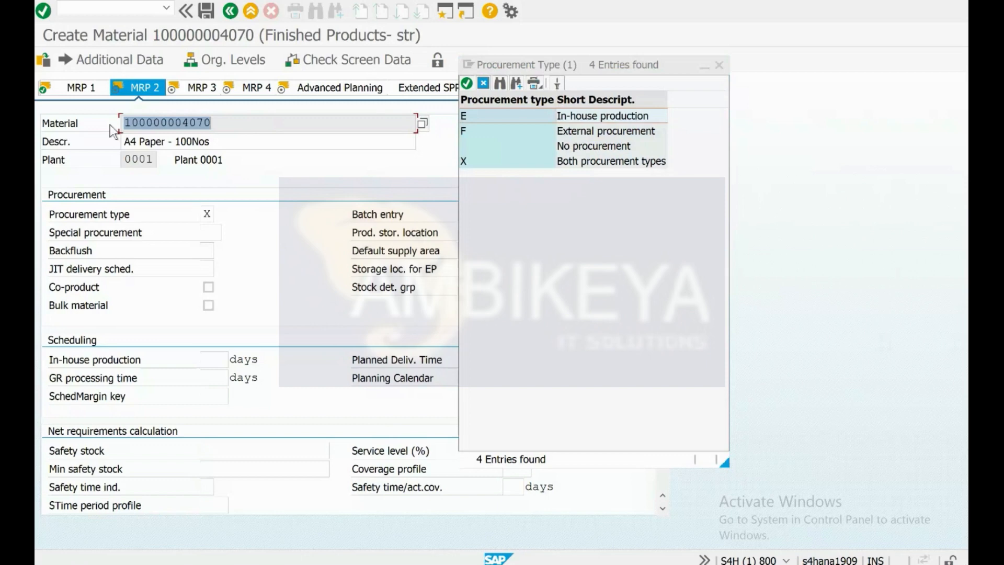
click(214, 122)
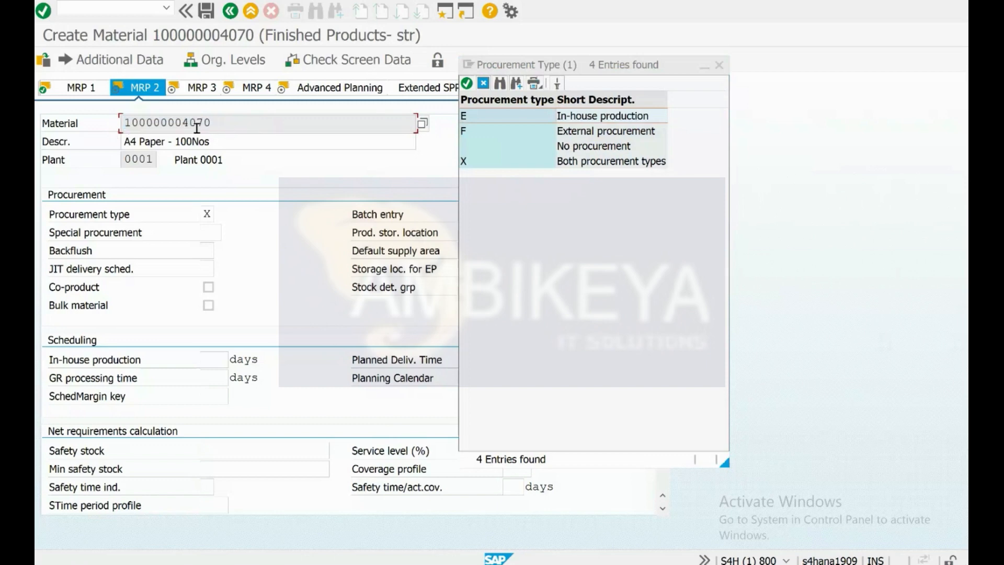
click(564, 118)
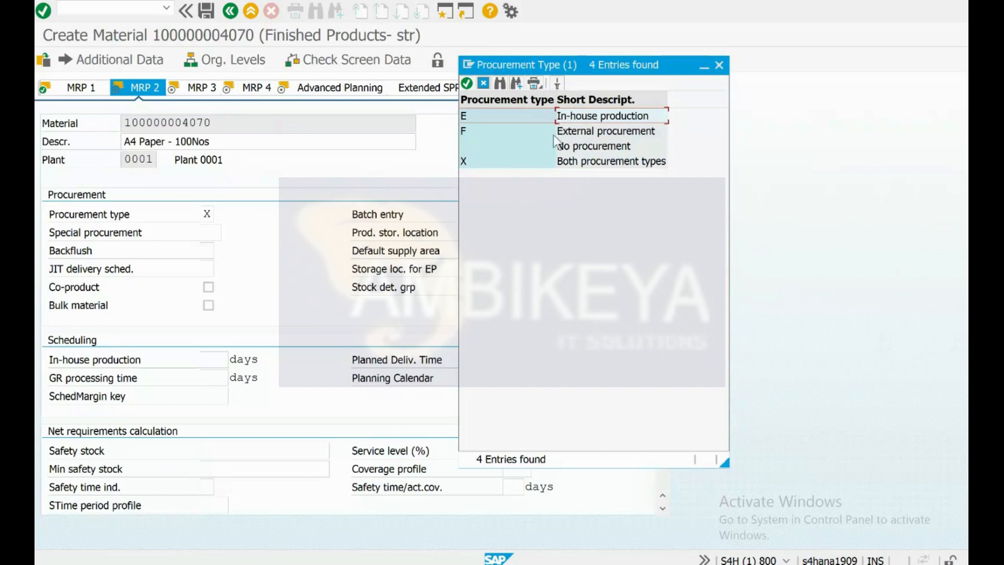
click(553, 135)
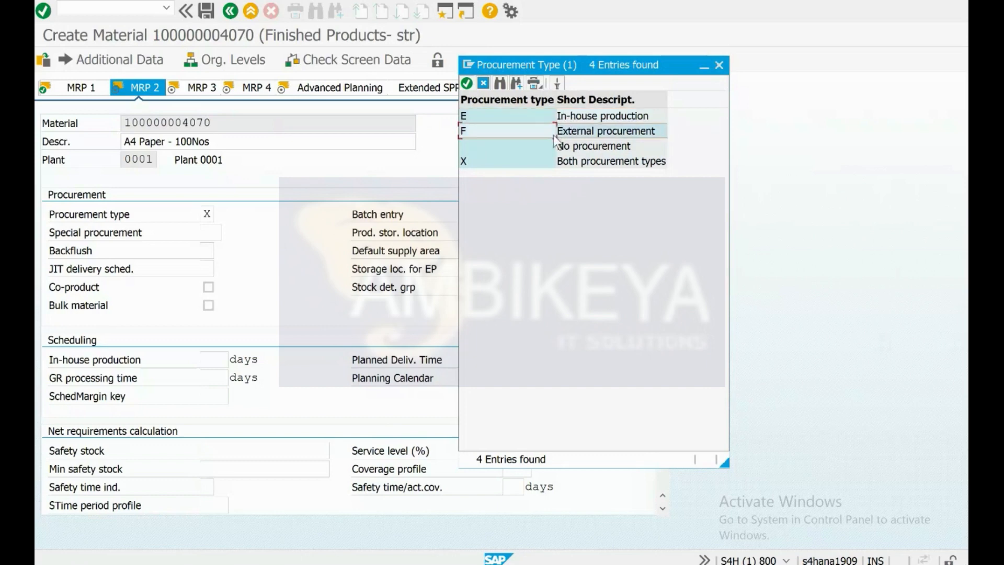
double_click(580, 118)
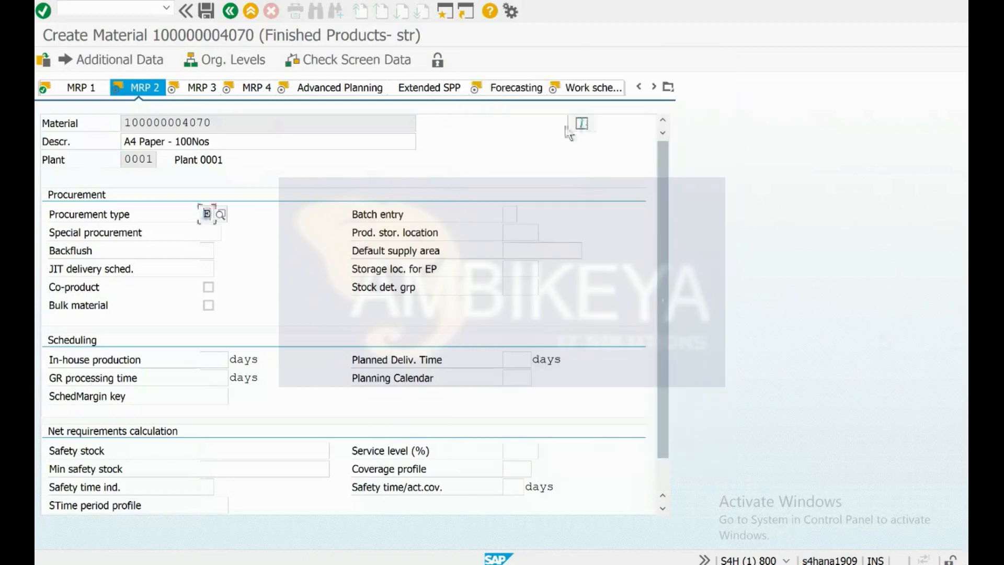
Review the Batch entry options in an enlarged value list and set Batch entry to 1, Manual batch determination required upon release of order.
click(506, 208)
click(522, 216)
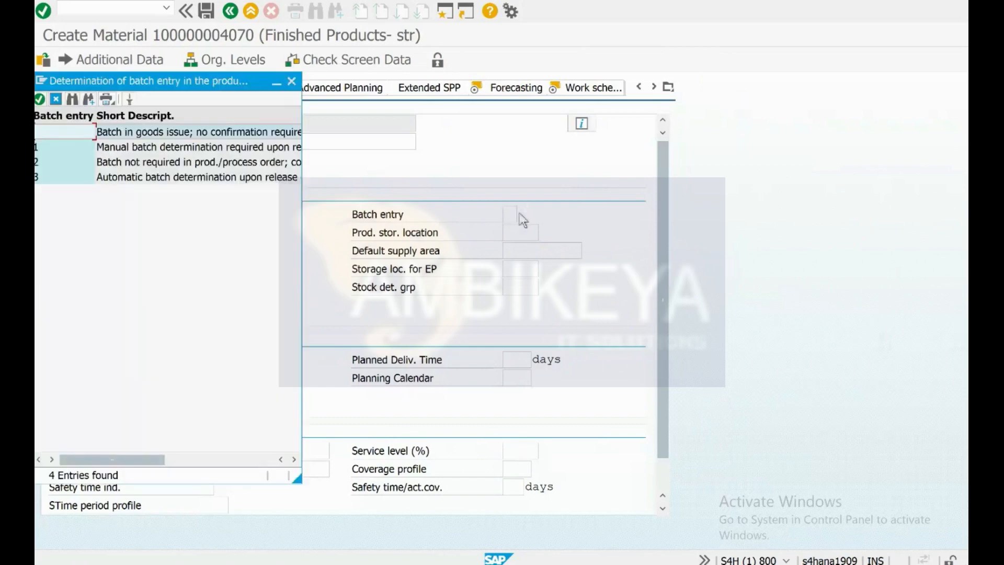
drag(218, 79, 645, 65)
drag(724, 463, 890, 438)
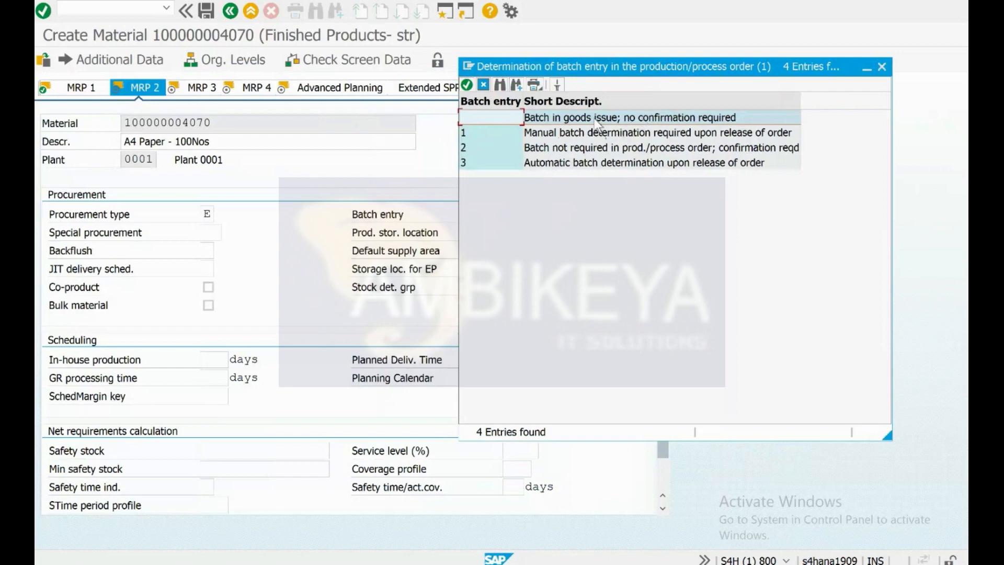
click(585, 137)
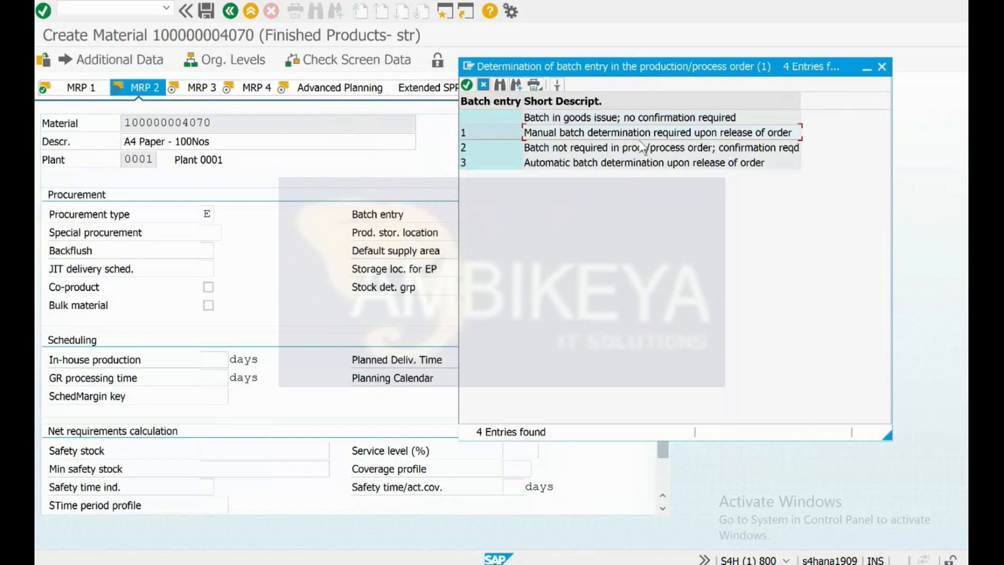
click(552, 148)
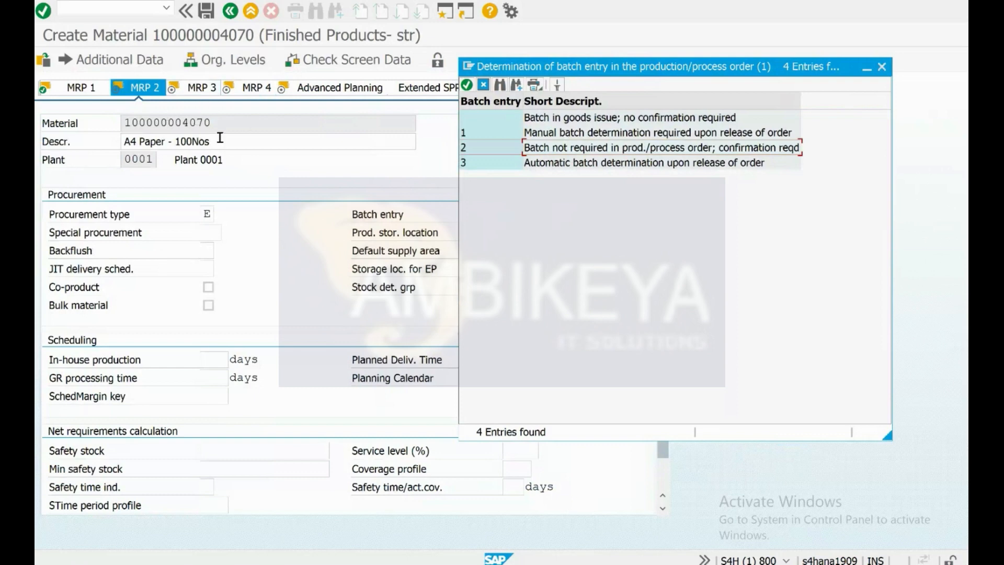
click(578, 165)
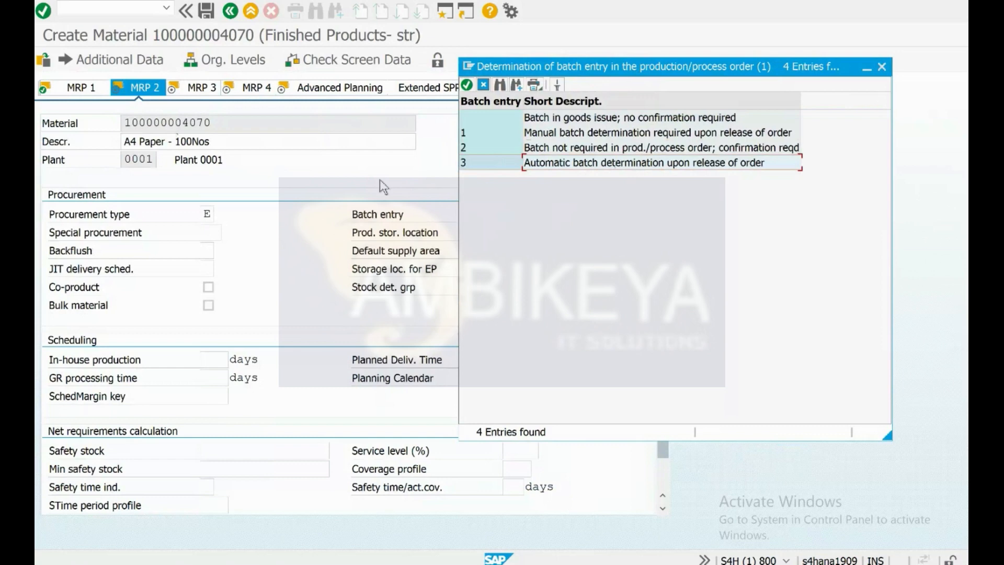
click(234, 122)
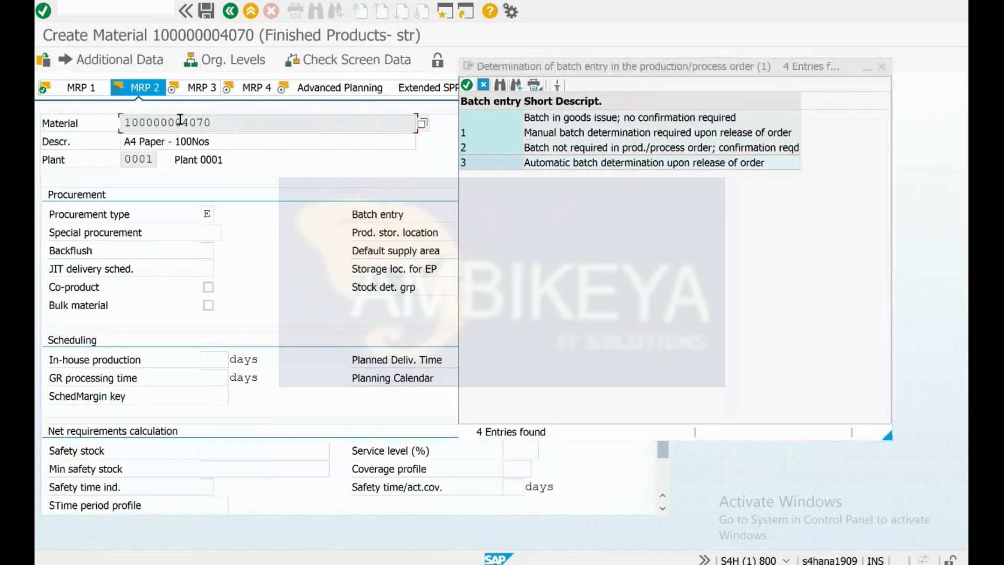
double_click(122, 122)
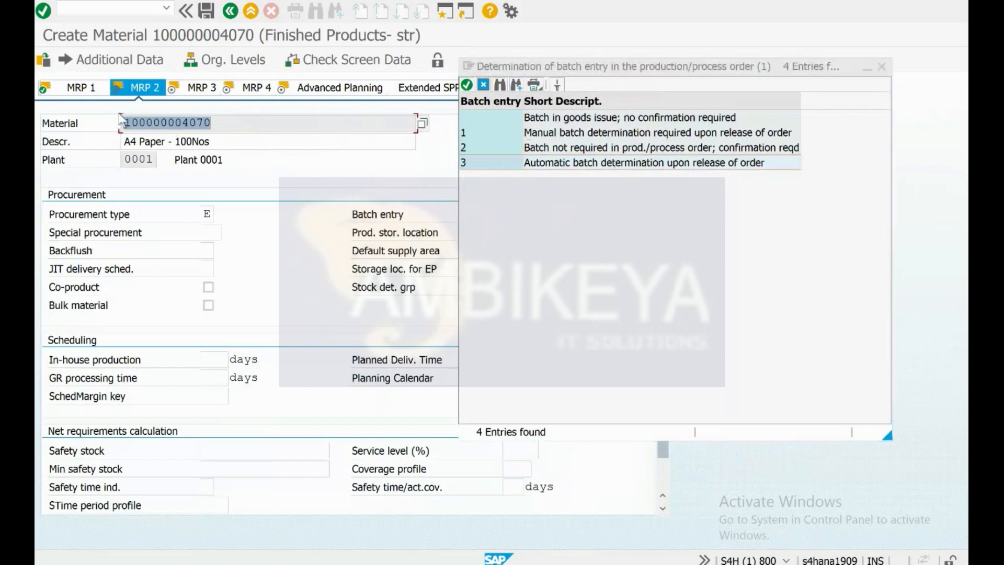
click(550, 138)
double_click(551, 138)
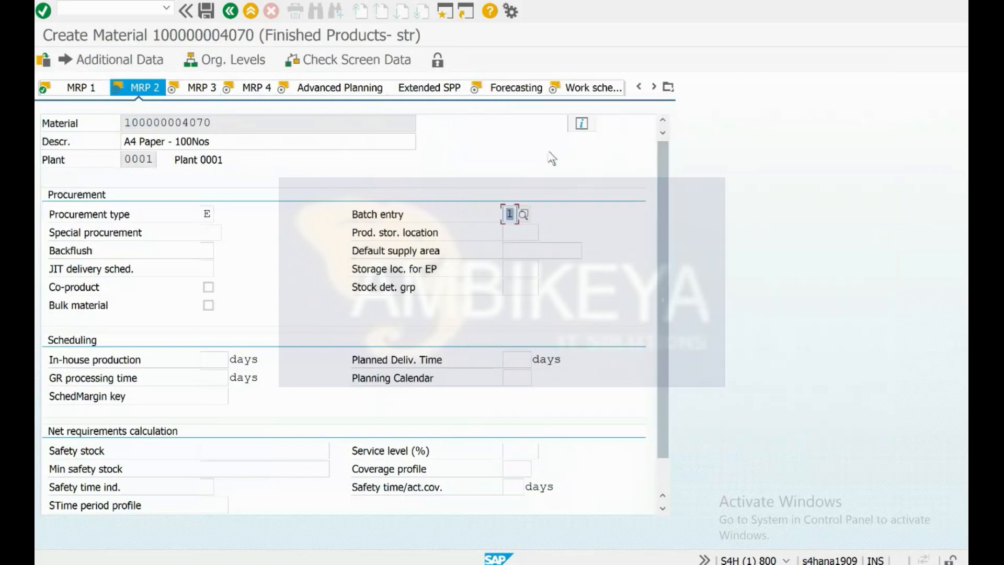
Check the Batch entry value list again and reselect 1, Manual batch determination required upon release of order.
click(523, 214)
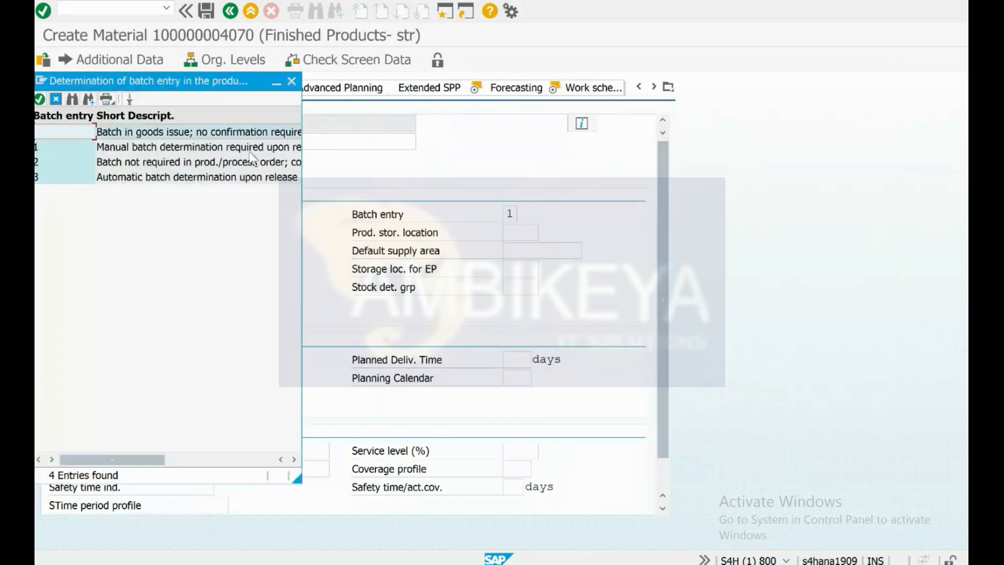
drag(242, 85, 538, 78)
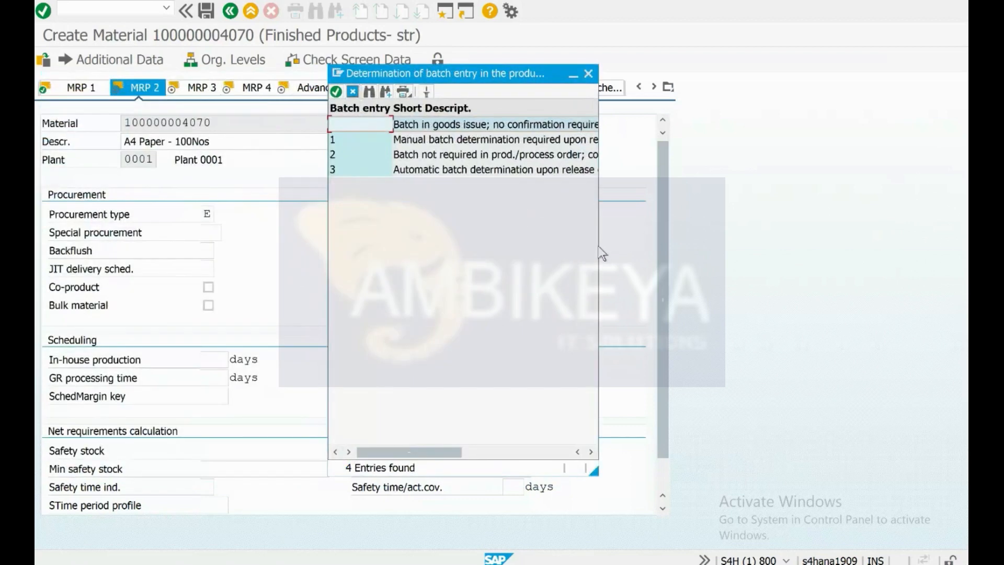
drag(599, 246, 810, 233)
click(575, 140)
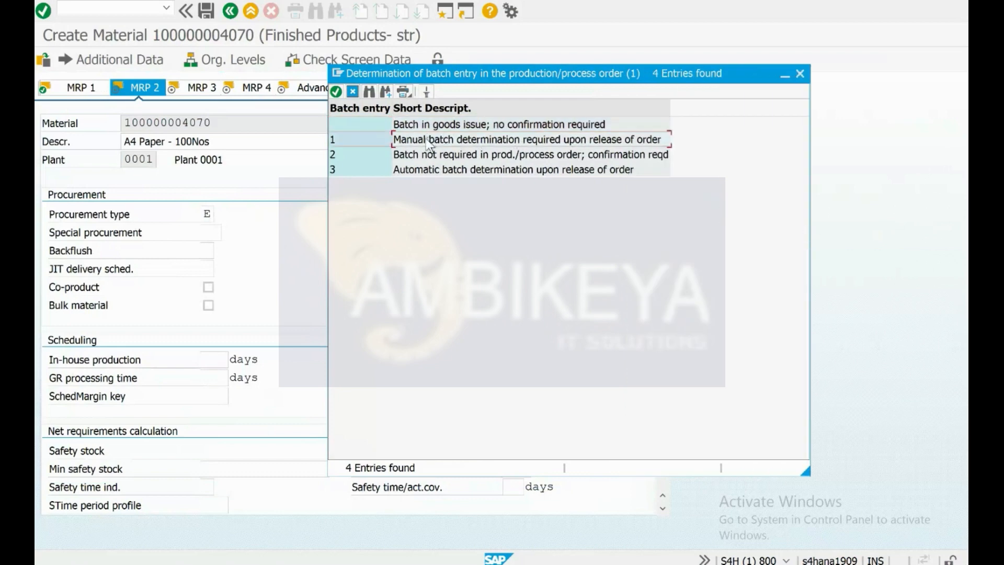
double_click(517, 143)
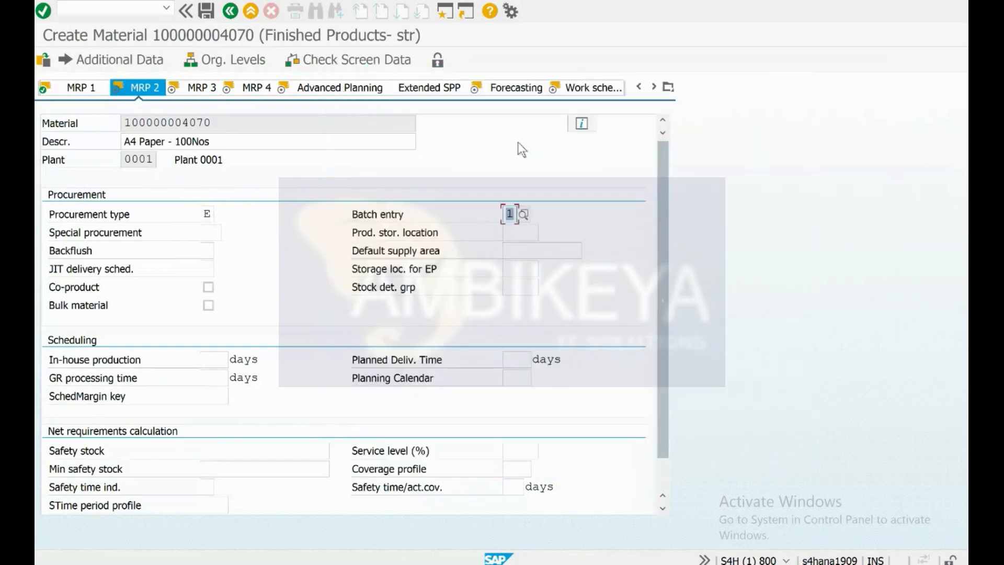
Examine the Special procurement type entries, especially Subcontracting and the stock transfers, dismiss the Teams notification and close the value list without choosing one.
click(208, 232)
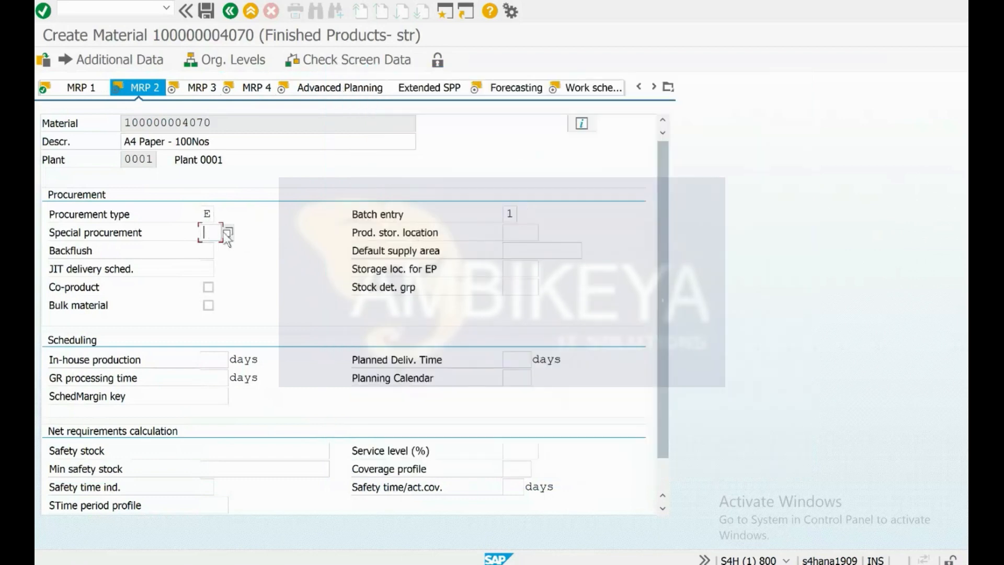
click(227, 233)
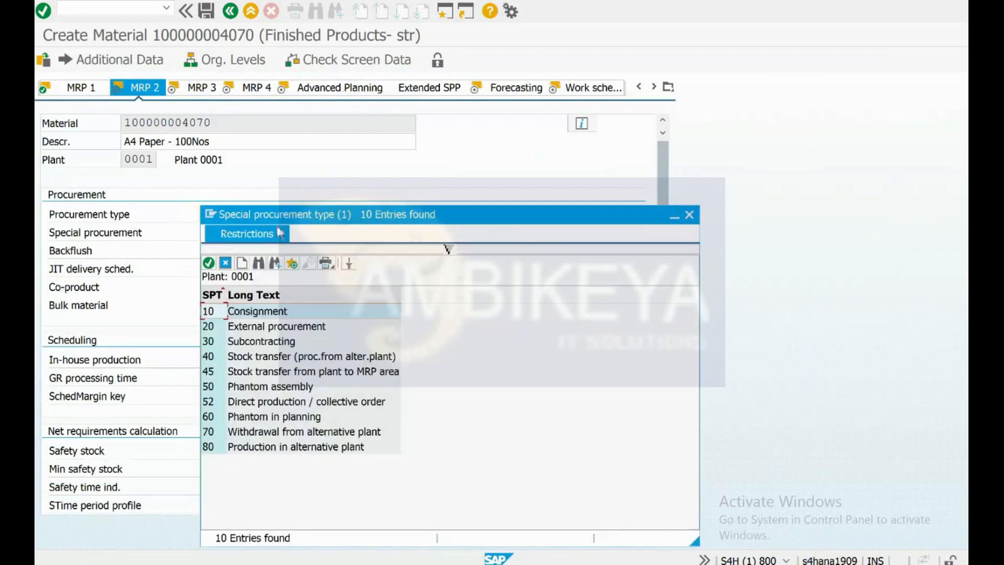
drag(331, 219, 520, 113)
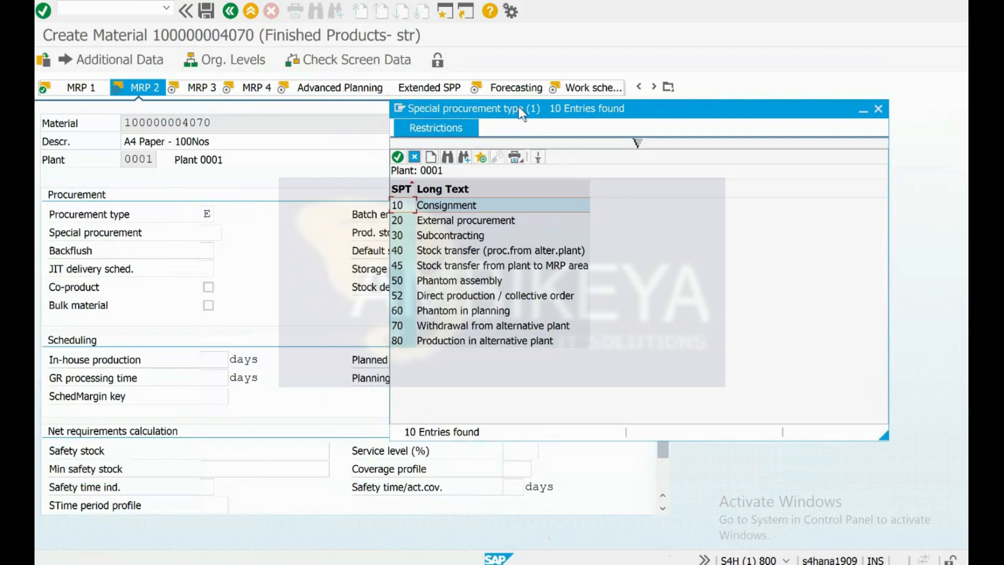
click(460, 238)
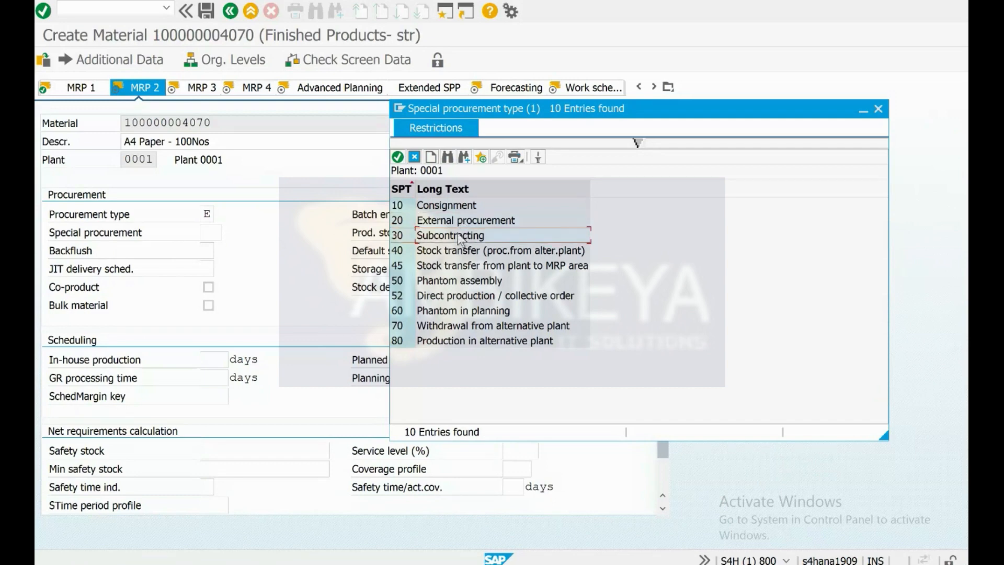
click(462, 253)
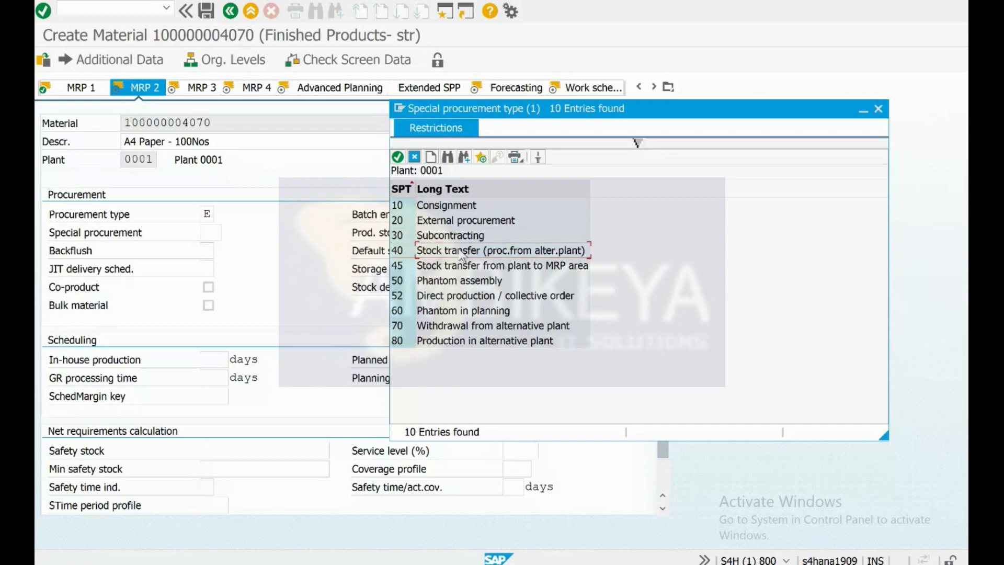
click(463, 265)
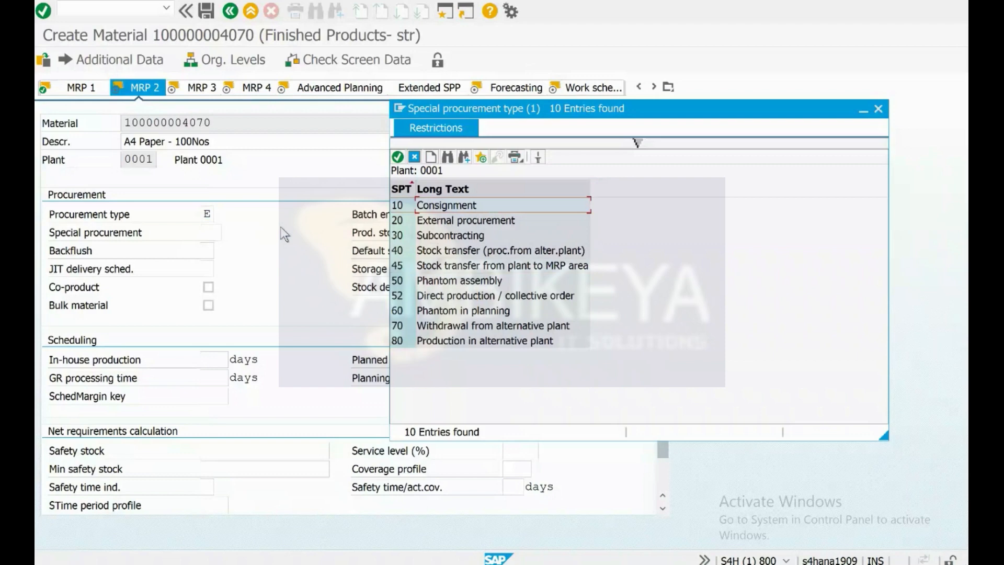
click(459, 239)
click(462, 252)
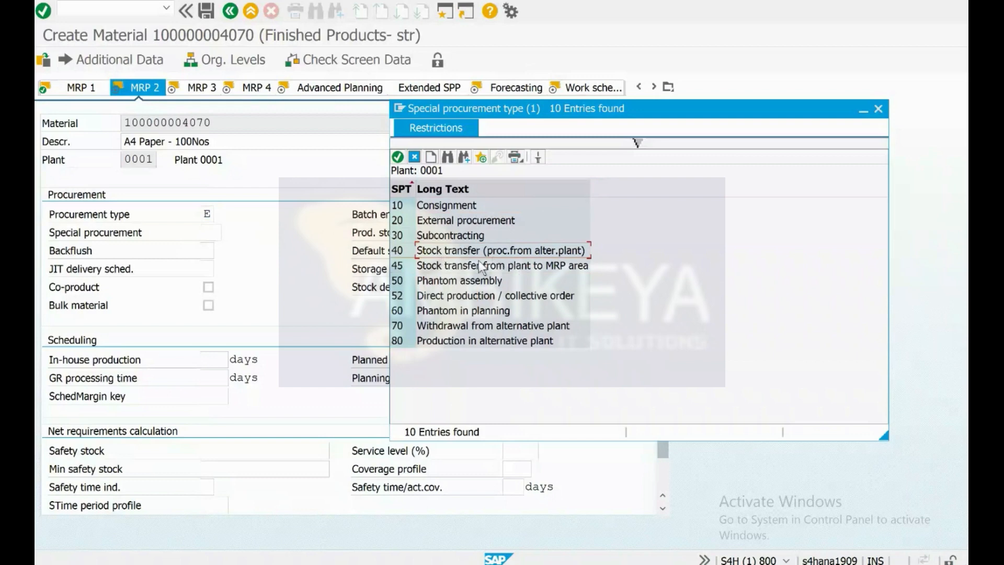
click(449, 269)
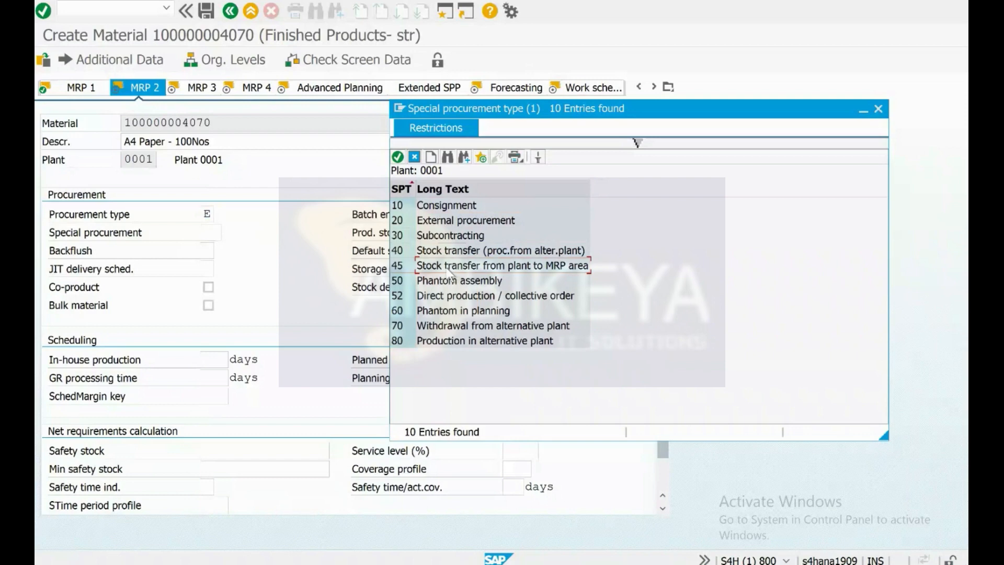
click(449, 253)
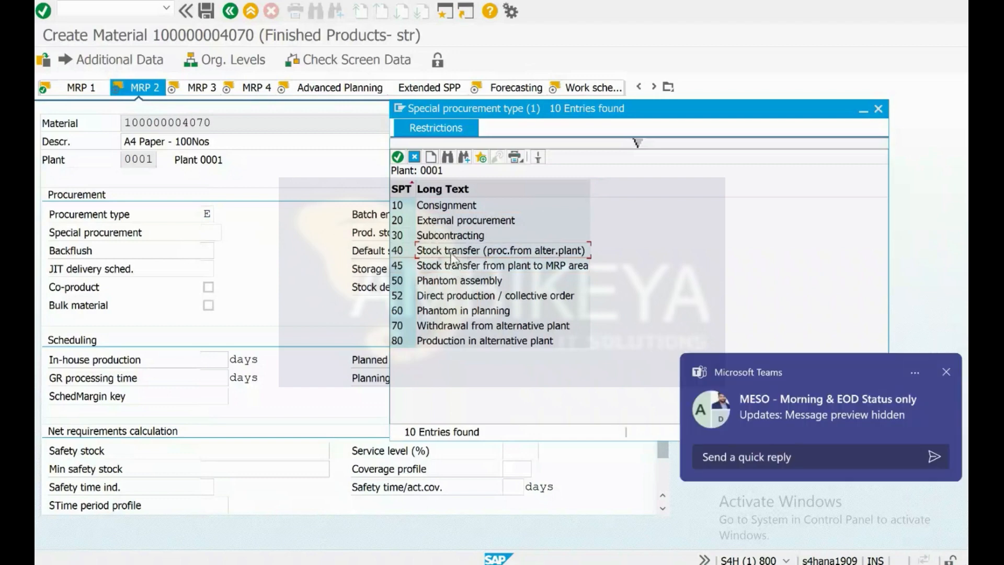
click(946, 373)
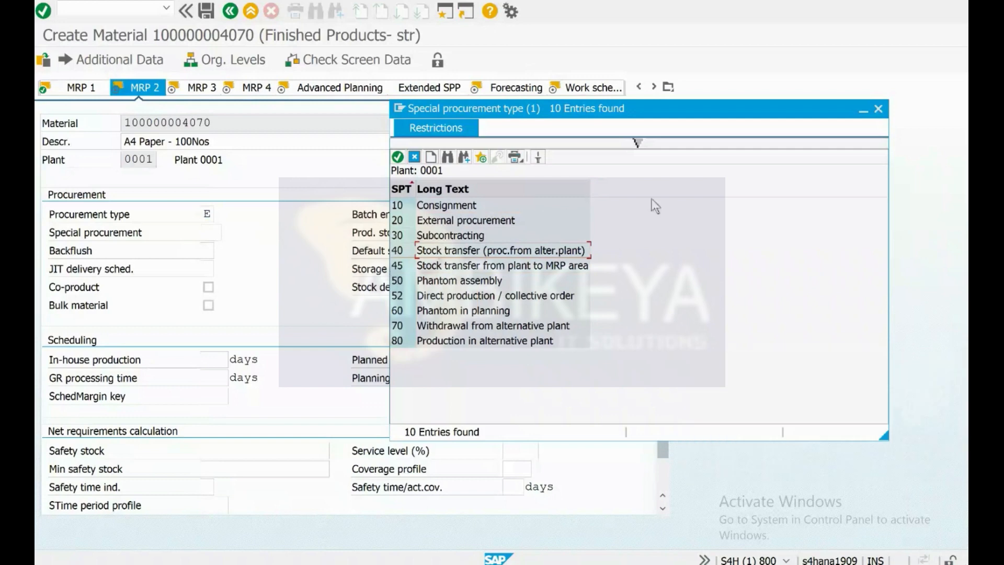
click(878, 108)
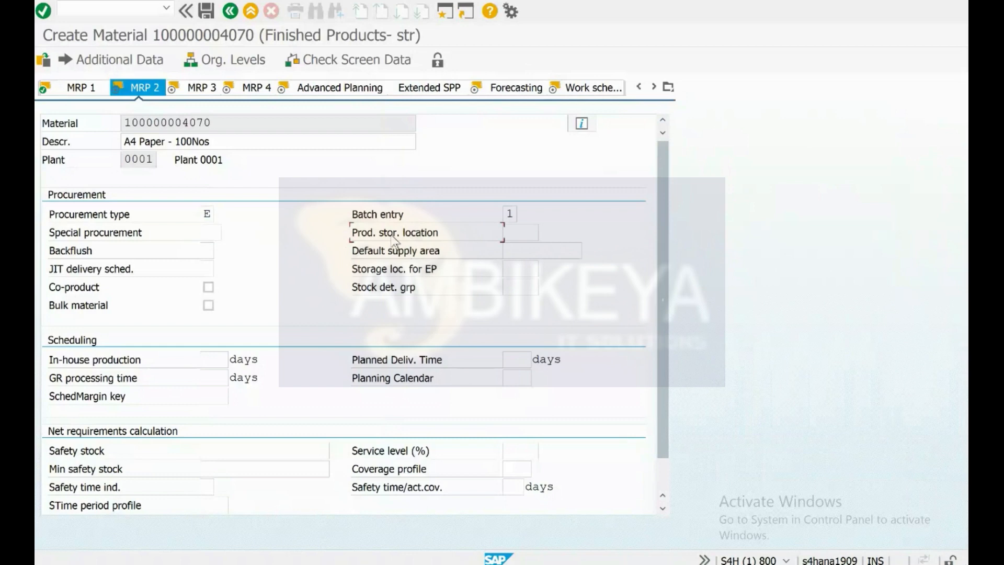
Switch to the Excel workbook and find the Company, Plant and Storage Location list on the S1 SAP PP sheet.
click(511, 228)
key(ctrl+super+Right)
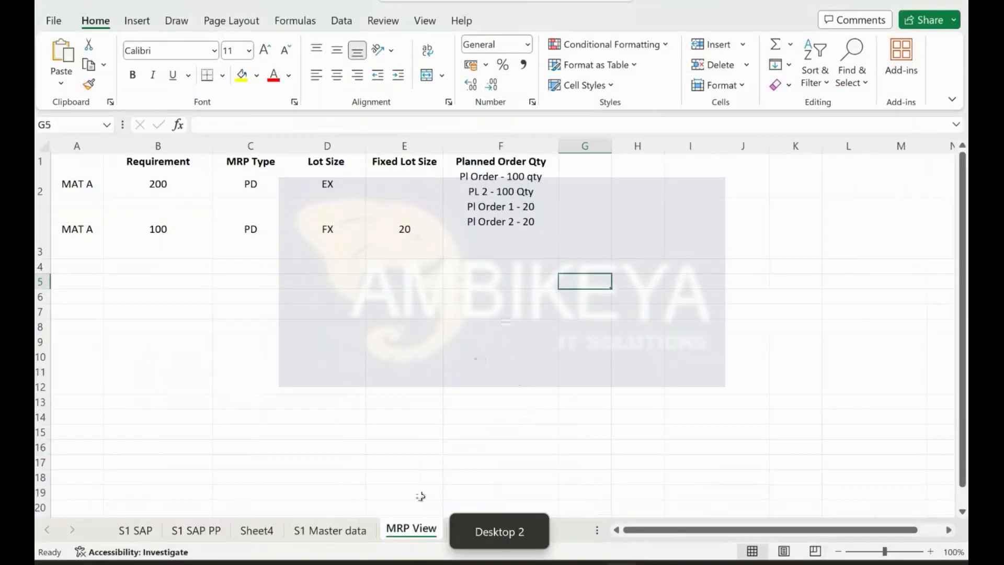
click(339, 531)
click(259, 532)
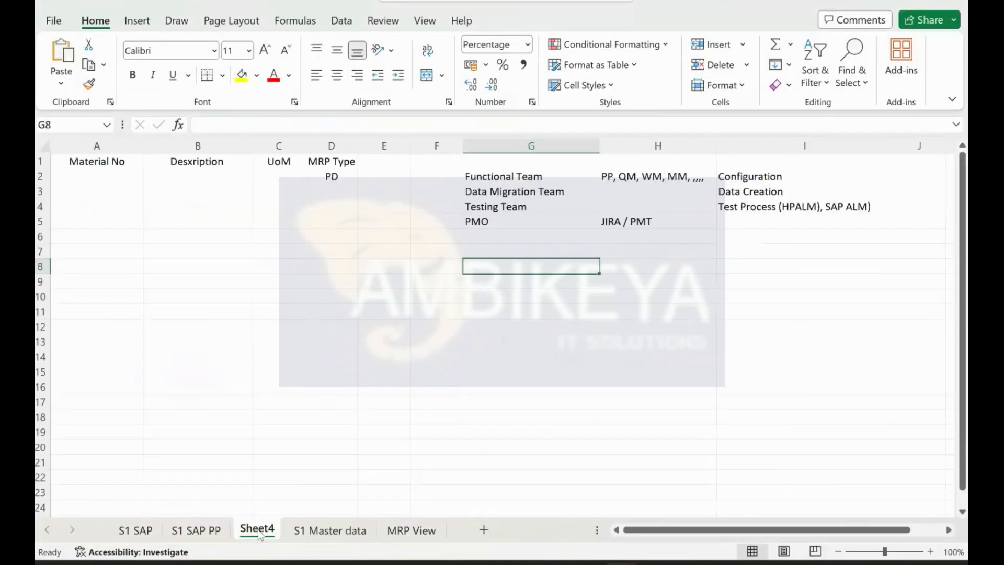
click(137, 531)
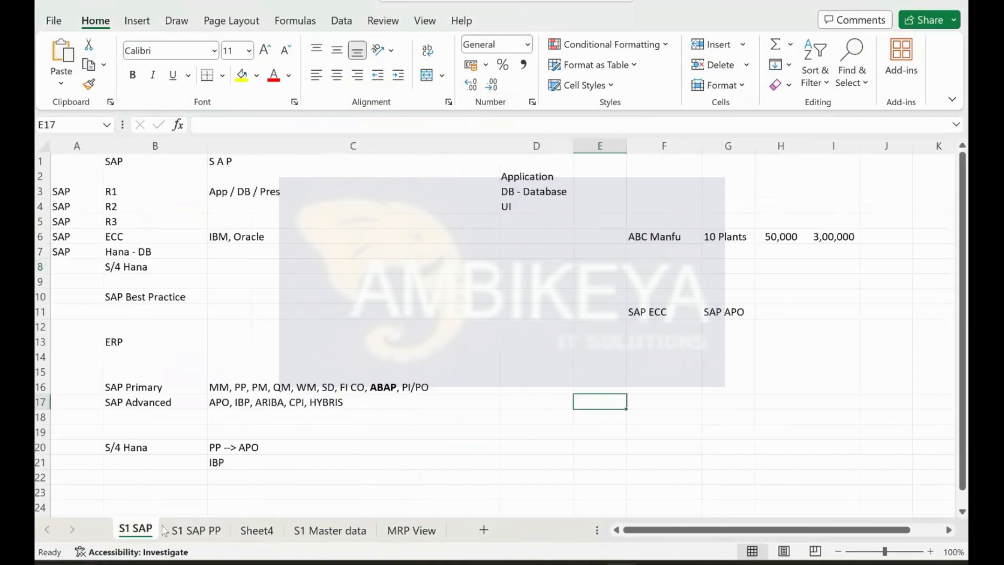
click(167, 530)
scroll(444, 371, left, 10)
scroll(445, 372, down, 3)
click(204, 221)
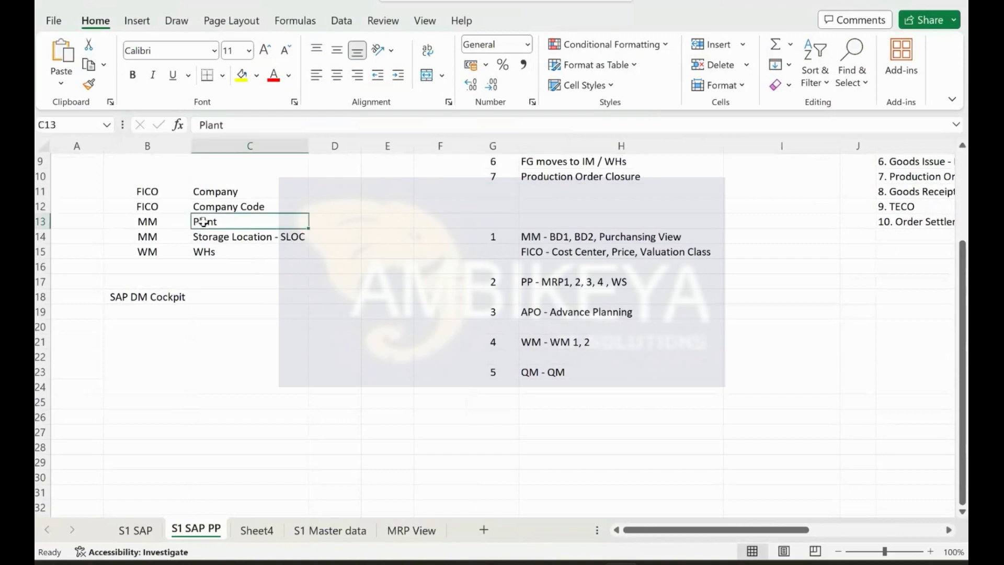
Enter 0001 as text in column D beside Company Code, keeping its leading zeros.
click(342, 192)
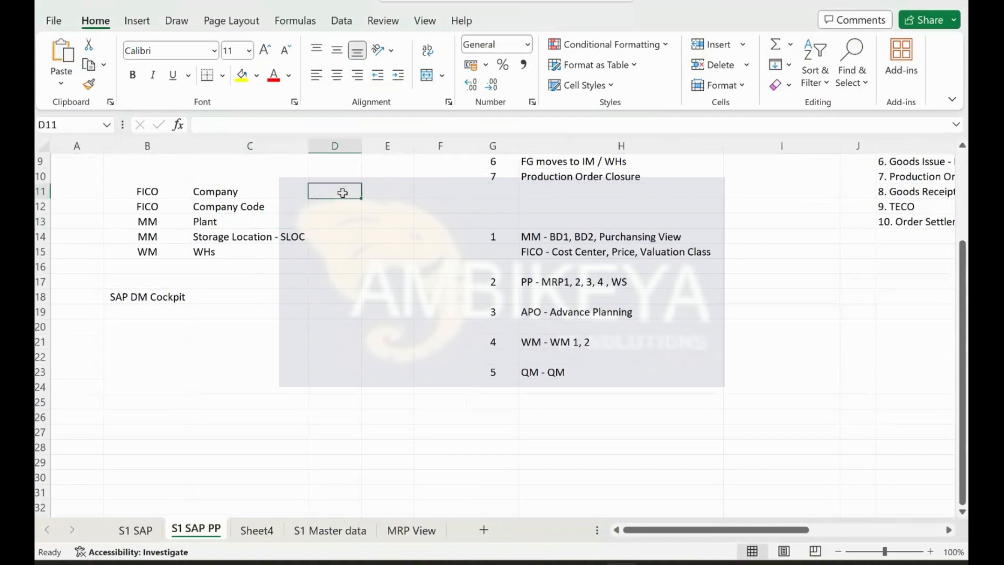
key(Down)
key(Down)
key(Down)
key(Up)
key(Up)
text(000)
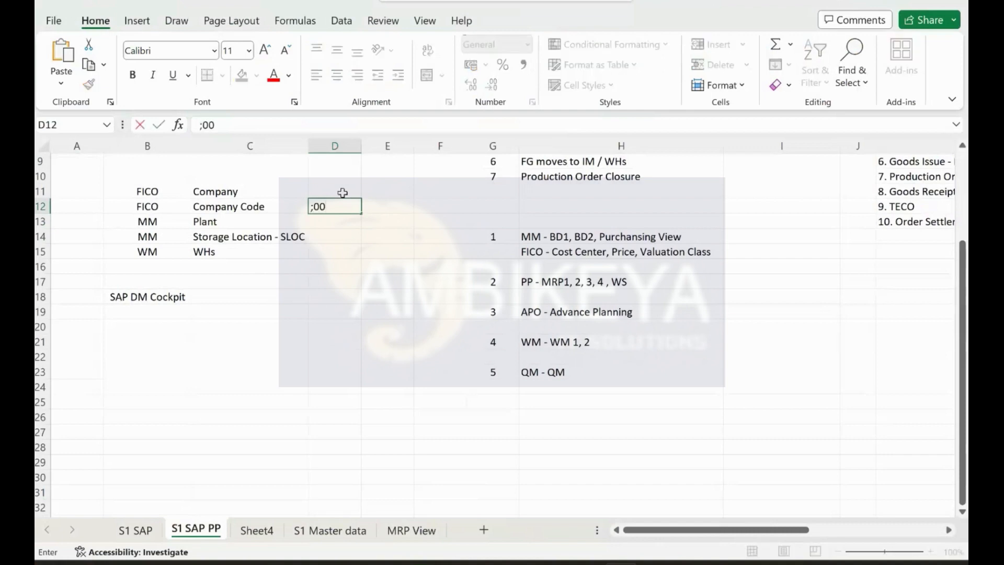
key(BackSpace)
key(BackSpace)
key(BackSpace)
text('0001)
key(Return)
Enter 0001 as text in column D beside both Plant and Storage Location - SLOC.
text('0001)
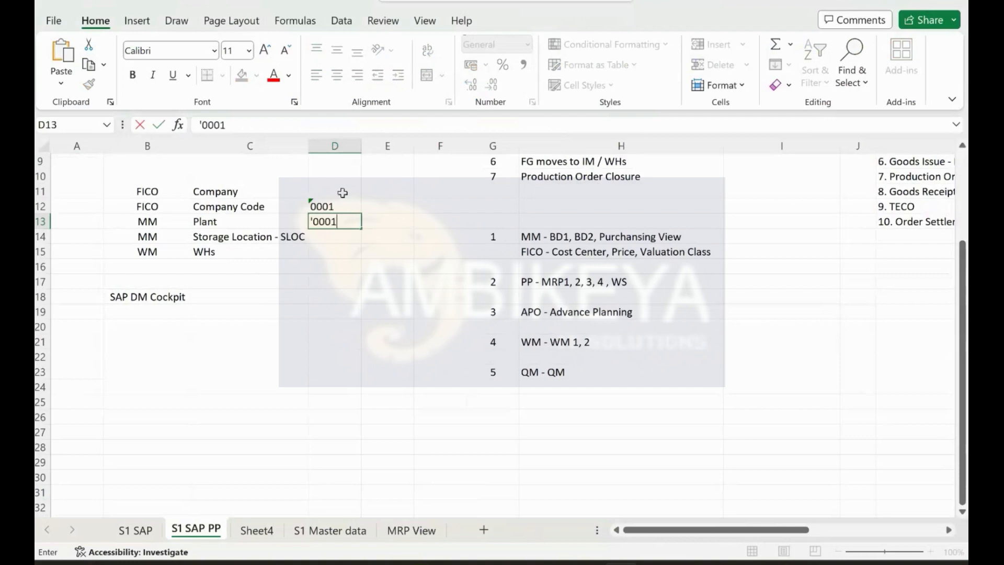
key(Return)
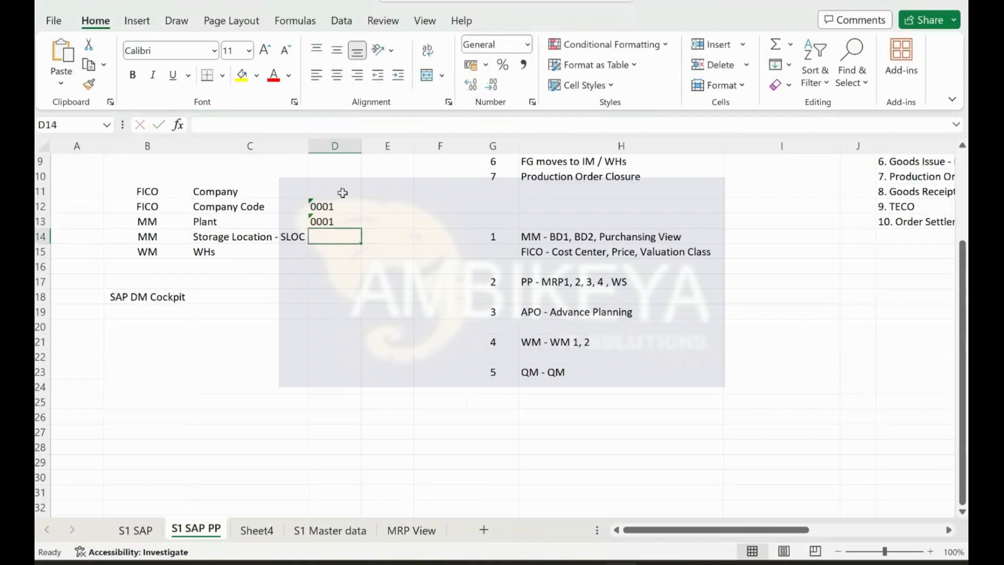
text('0111)
key(BackSpace)
key(BackSpace)
key(BackSpace)
text(001)
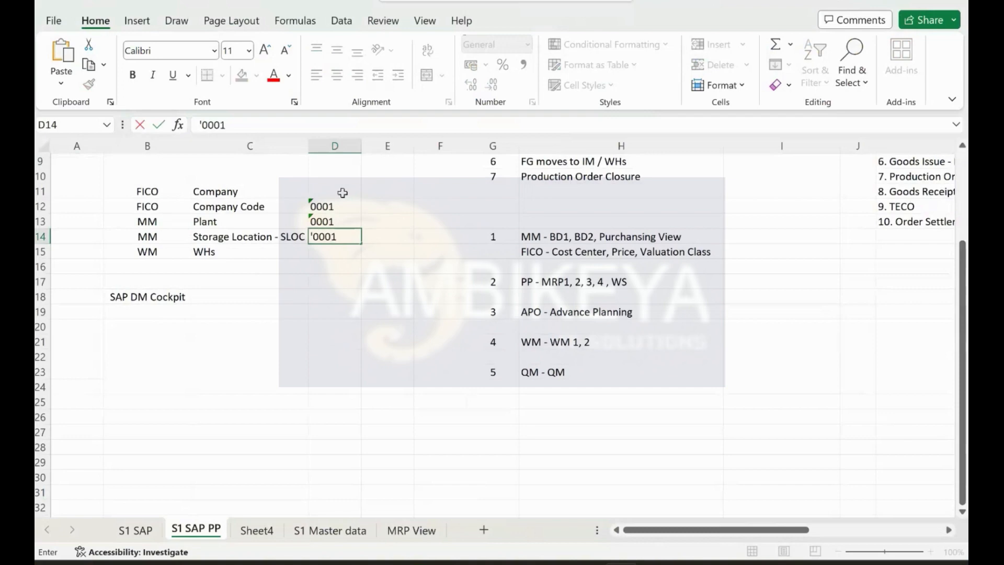
key(Return)
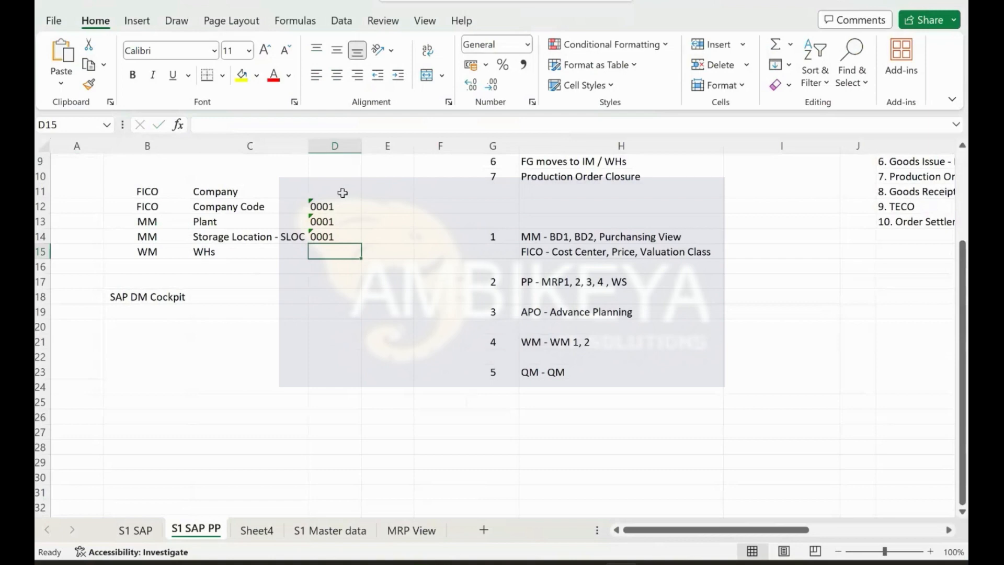
Centre the contents of column D horizontally and vertically, and select the storage location value in D14.
click(317, 143)
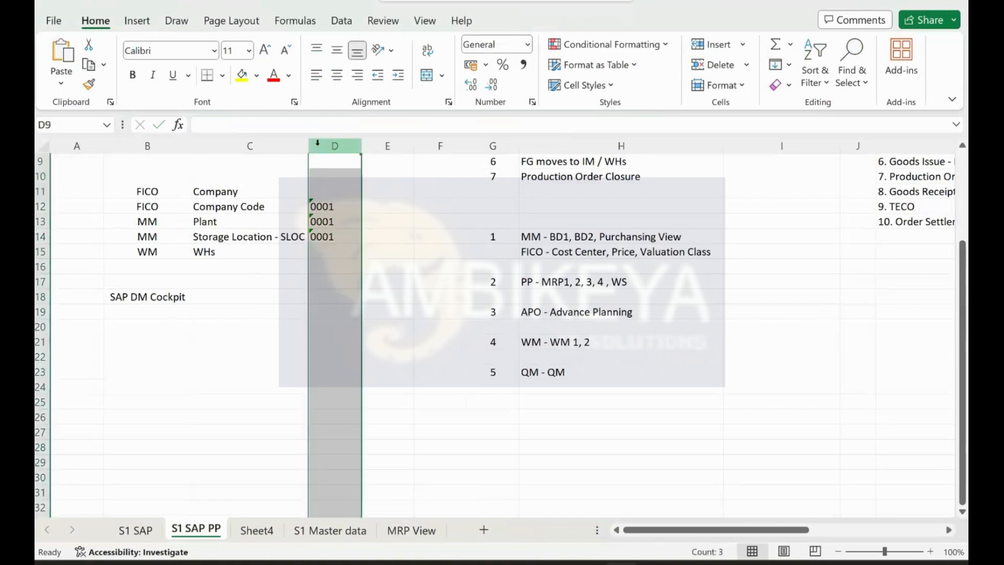
click(336, 76)
click(337, 52)
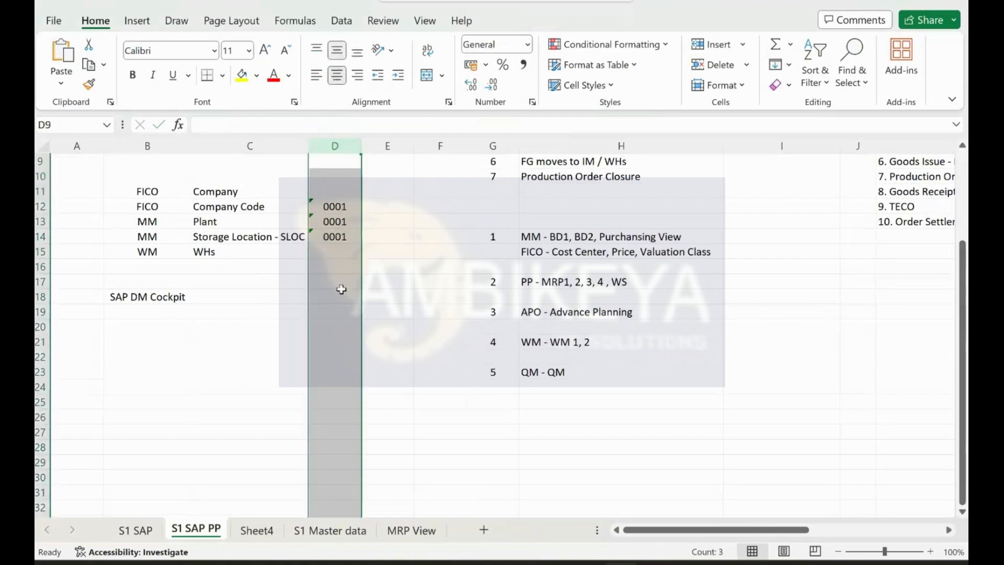
click(349, 237)
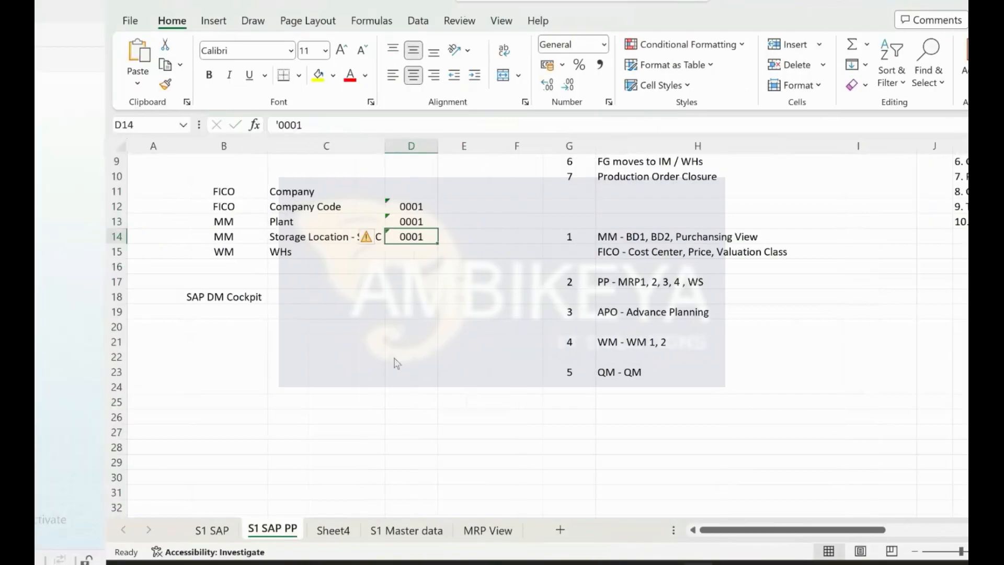
Switch back to SAP, set Prod. stor. location to 0001 on the MRP 2 view and move to the Backflush field.
key(ctrl+super+Left)
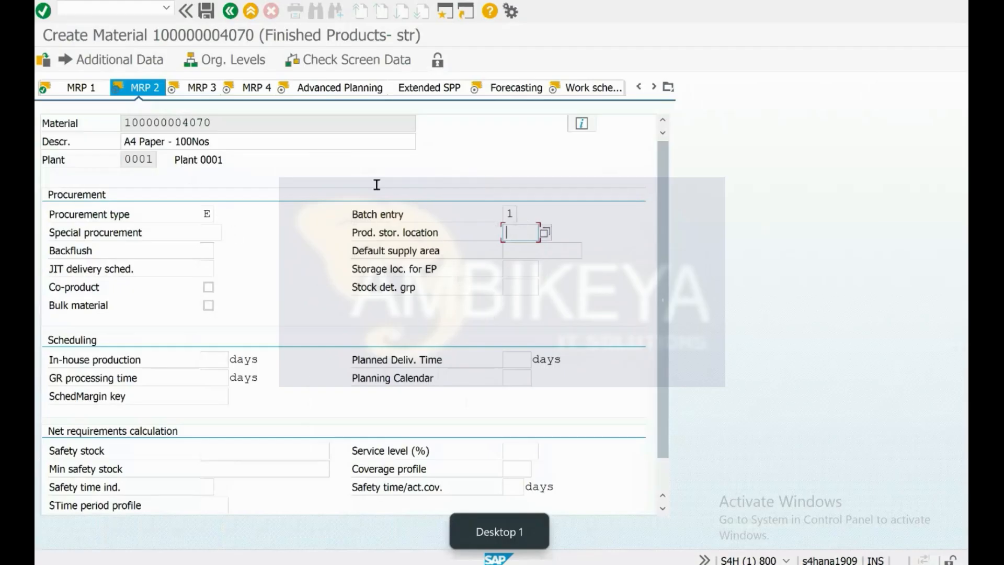
click(243, 121)
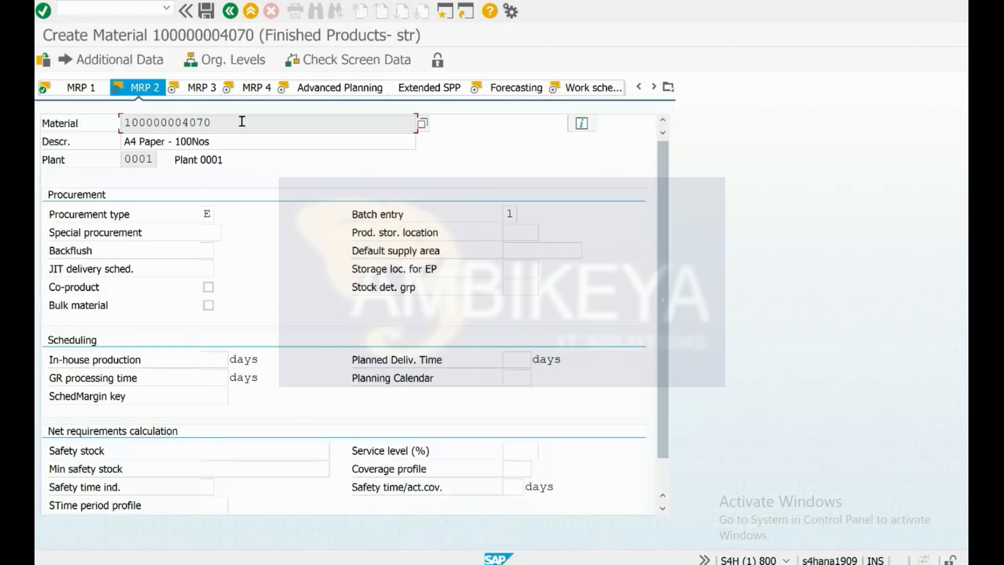
double_click(231, 119)
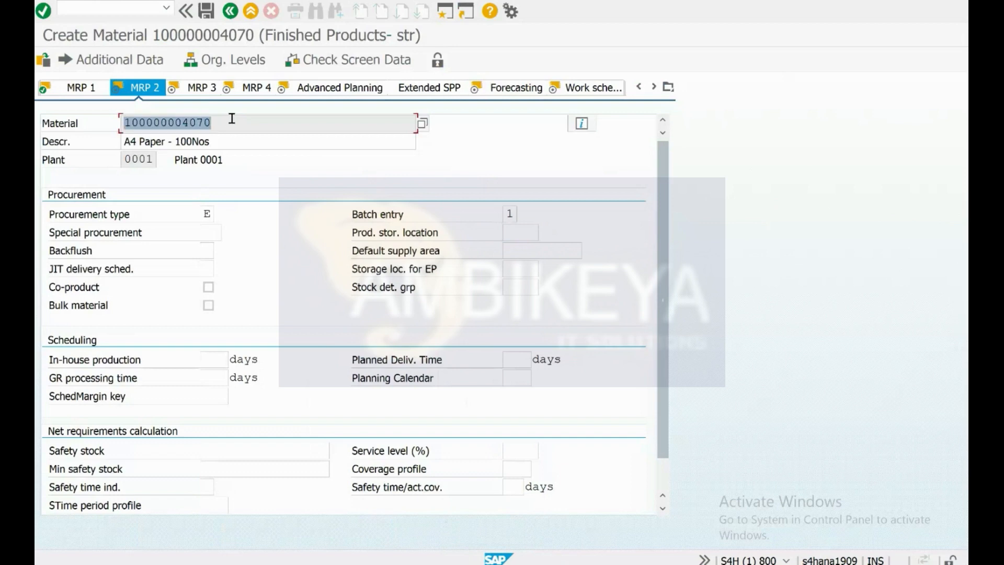
click(506, 230)
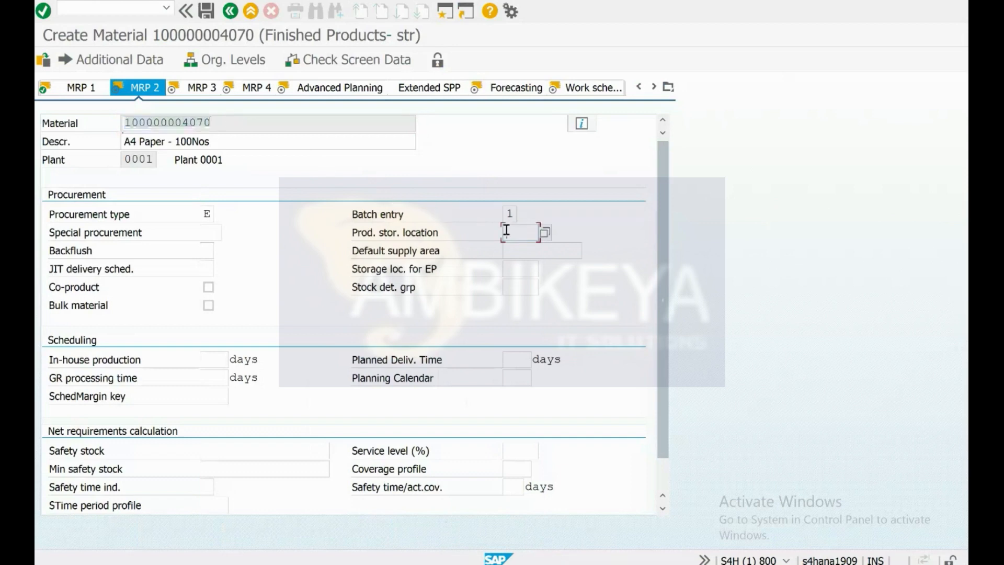
text(0002)
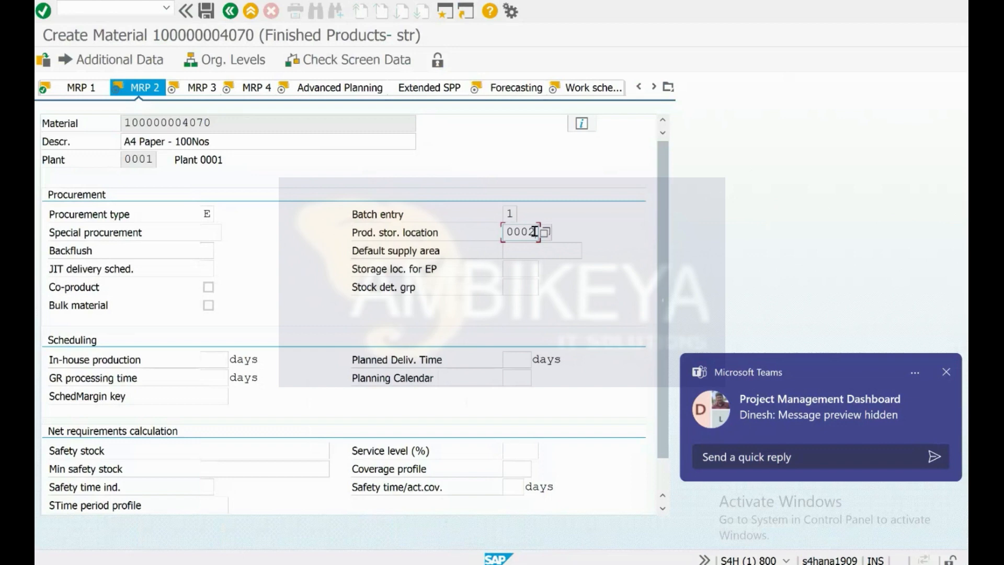
drag(533, 230, 480, 238)
text(0001)
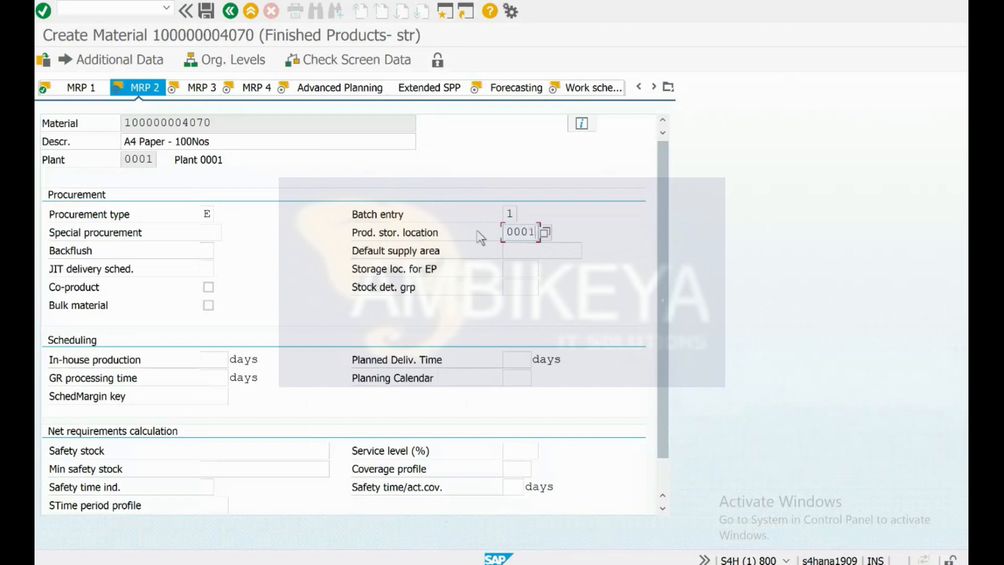
key(Tab)
click(477, 231)
click(212, 249)
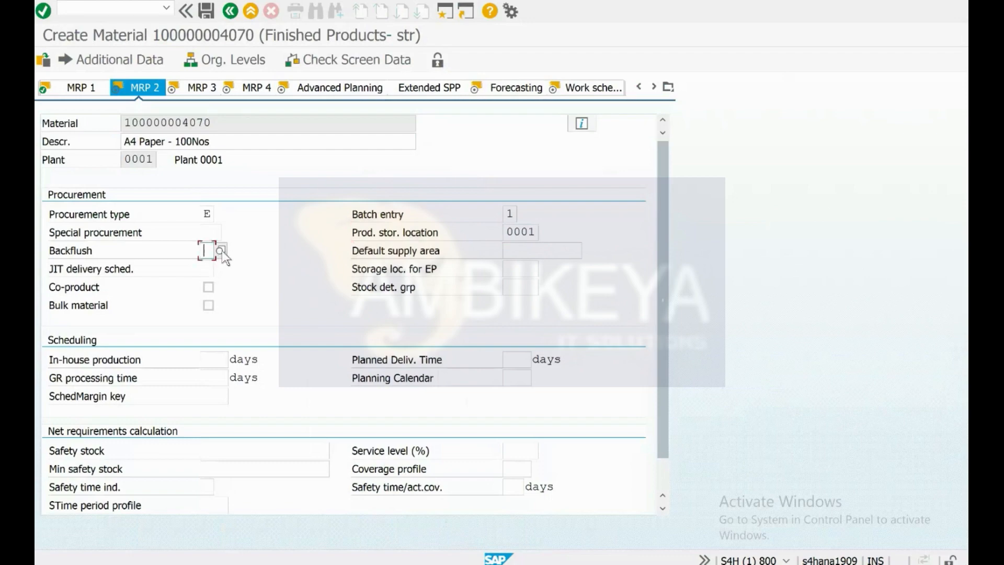
Switch to Excel and fill the Goods Issue - MIGO and Goods Receipt - MIGO cells of the SAP PP Flow list with yellow.
key(ctrl+super+Right)
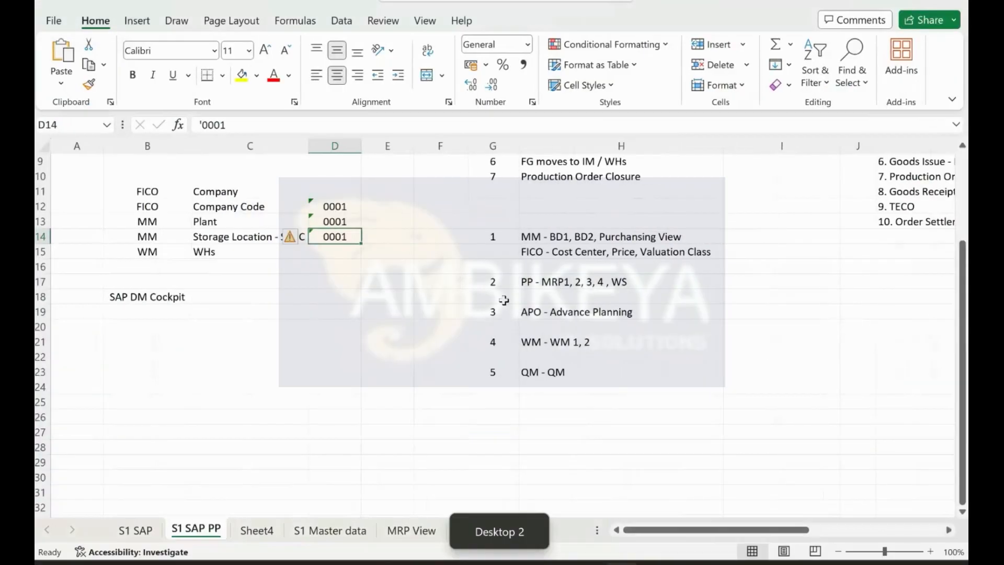
scroll(638, 313, right, 5)
scroll(636, 311, up, 3)
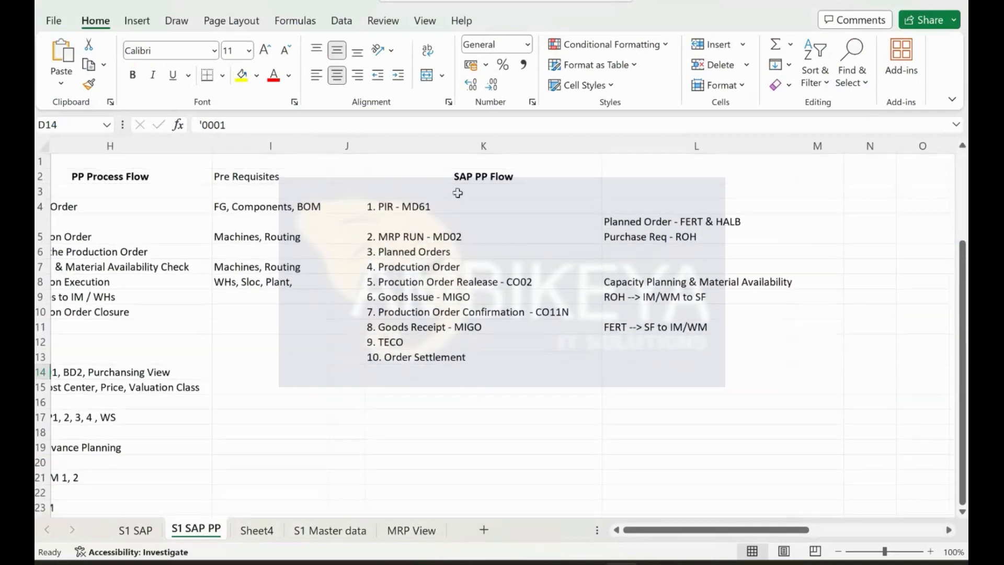
scroll(444, 186, right, 1)
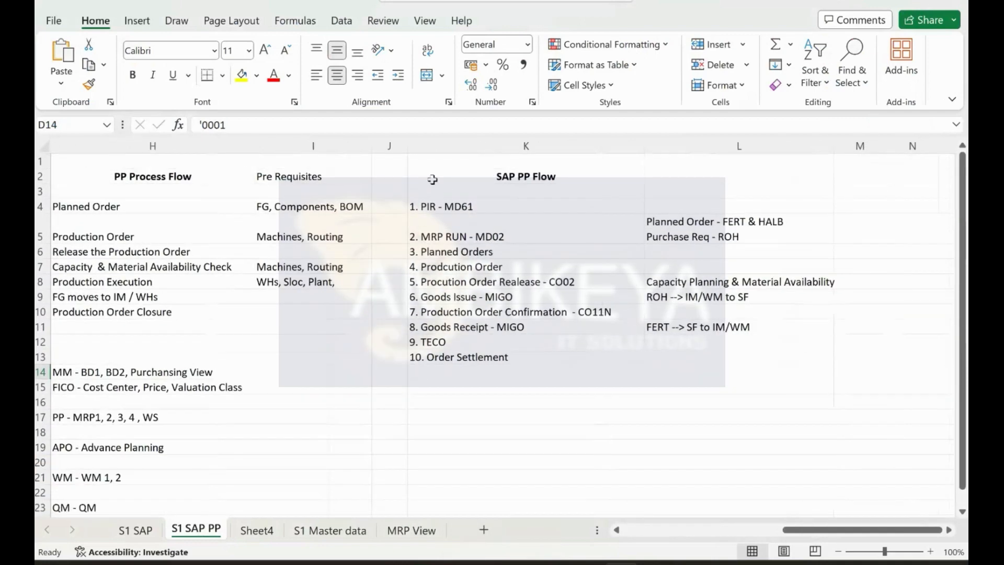
click(447, 292)
right_click(449, 294)
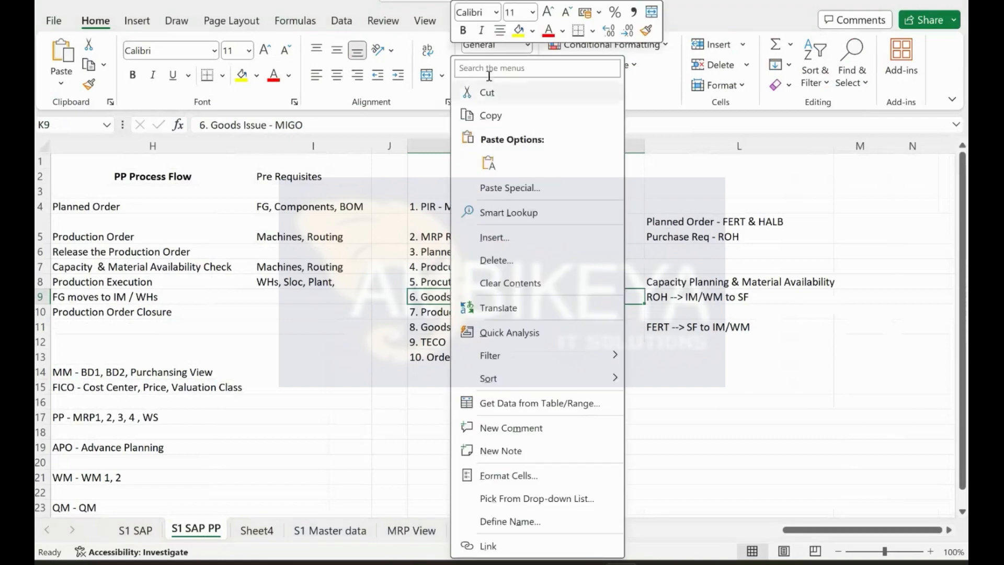
click(518, 33)
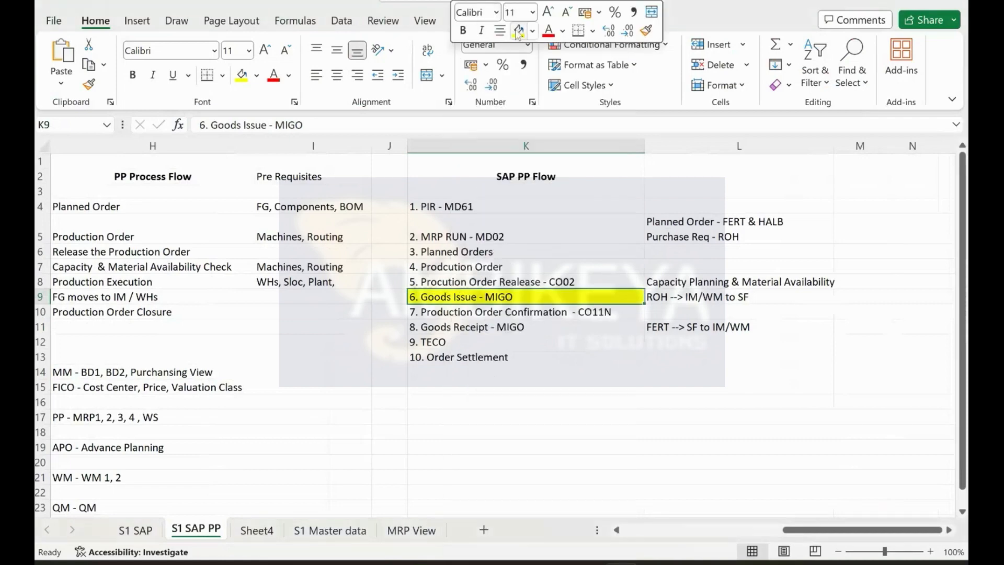
click(460, 328)
right_click(460, 328)
click(526, 30)
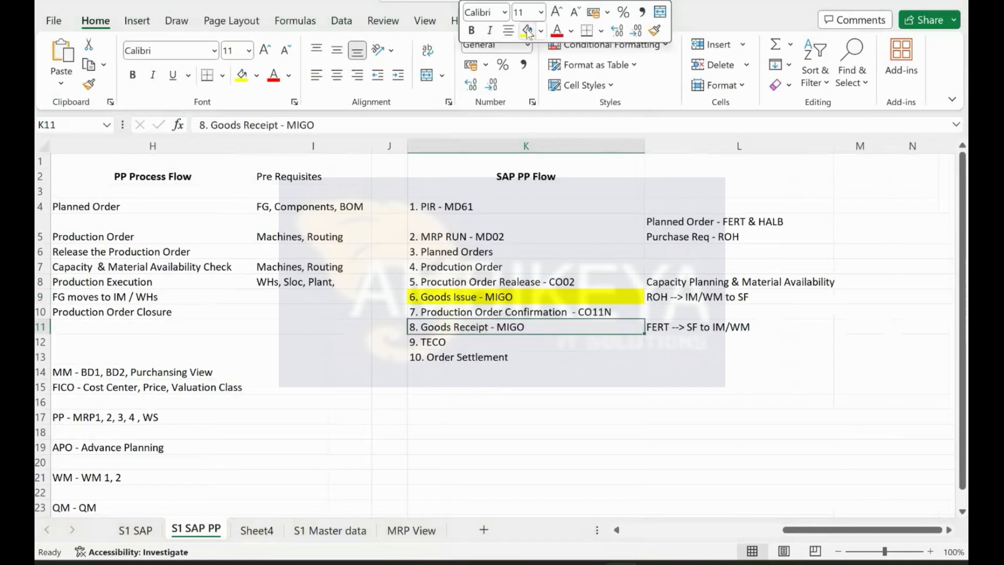
Review the Goods Issue and Production Order Confirmation steps with the ROH movement note, and dismiss the Teams notification.
click(480, 297)
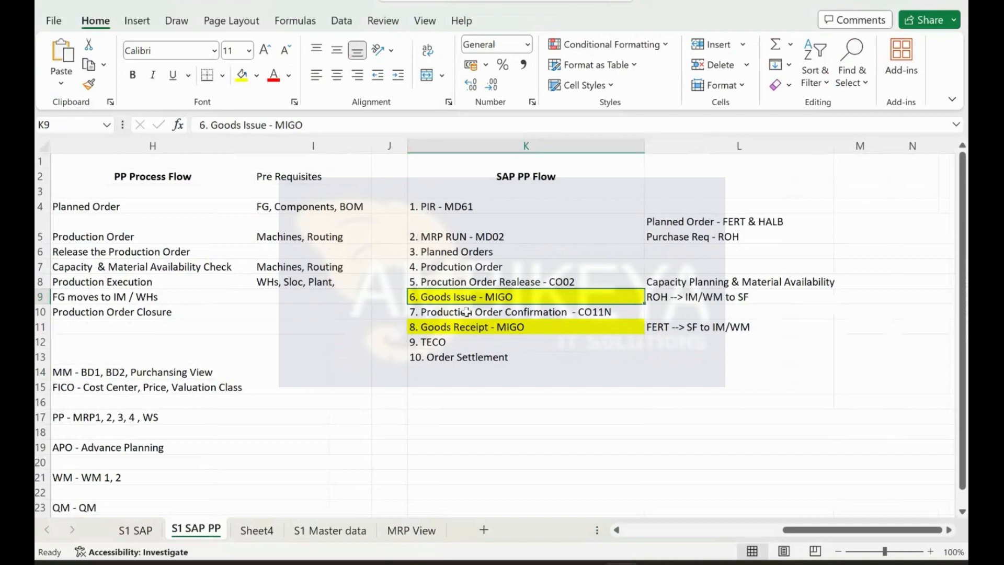
click(466, 312)
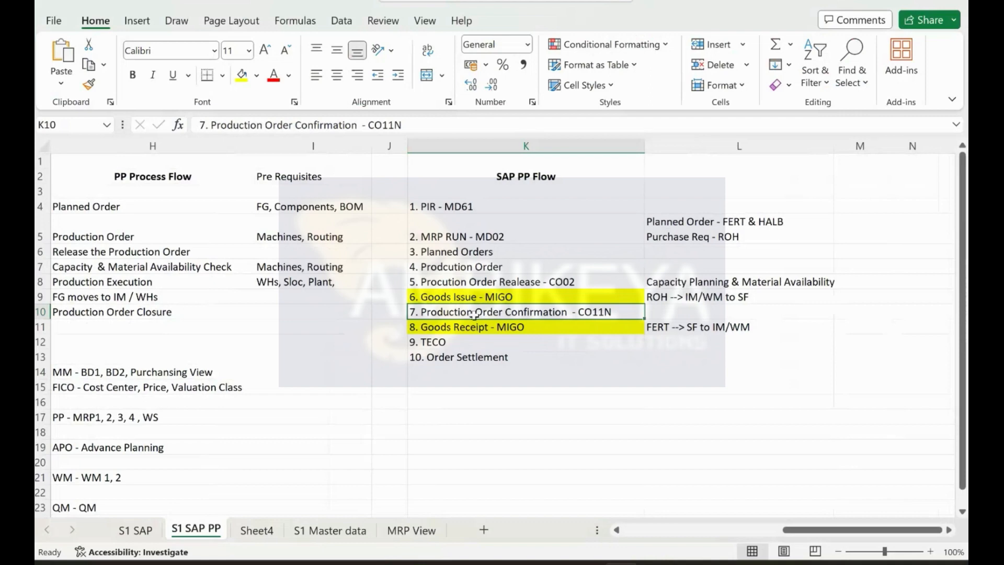
click(469, 296)
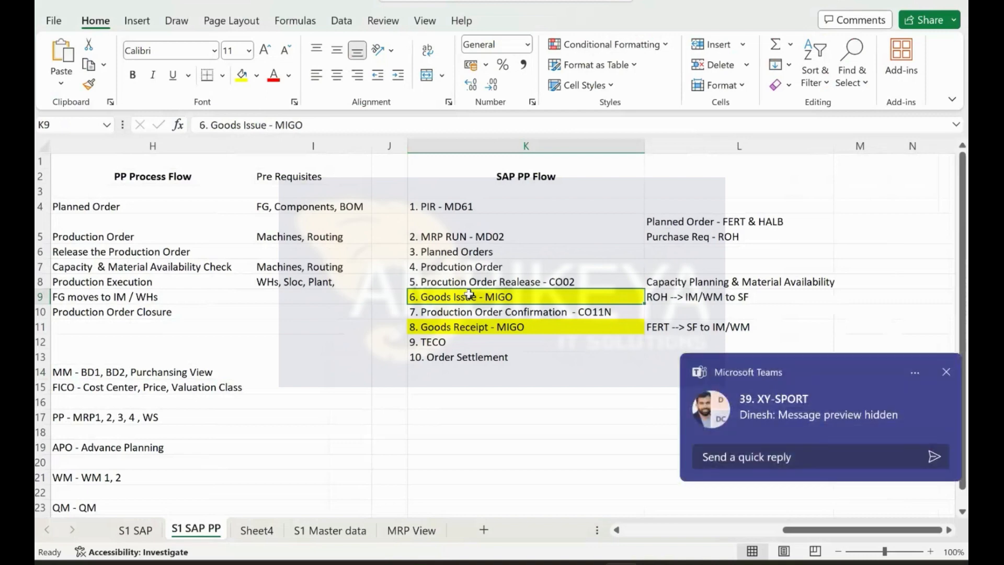
click(946, 371)
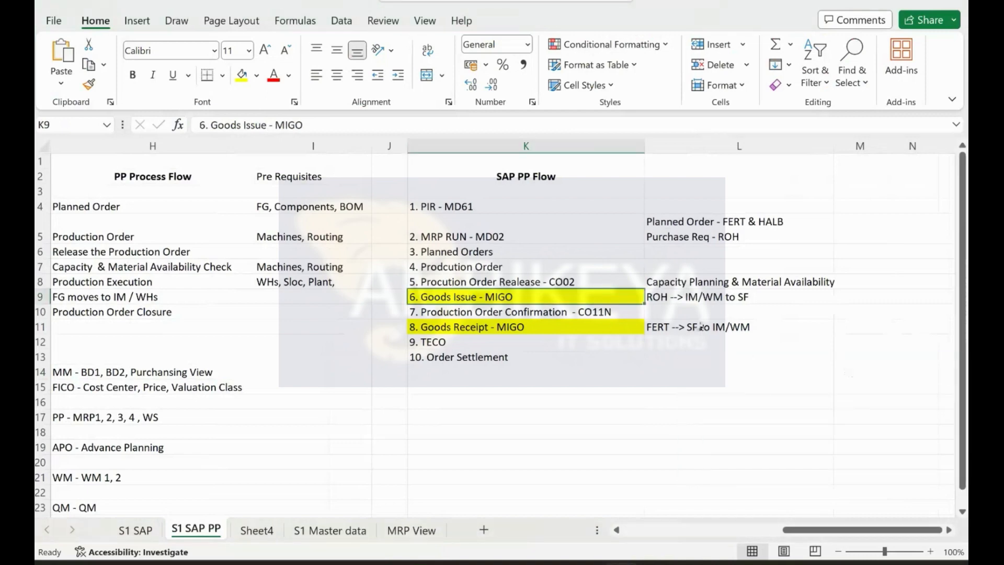
click(708, 296)
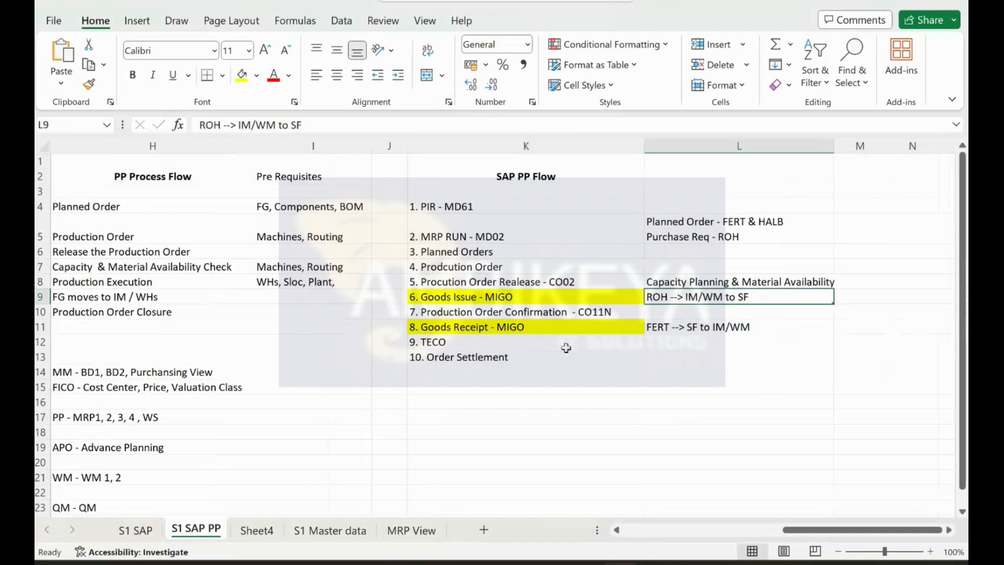
Switch to SAP, list the possible Backflush indicators, move the list clear of the MRP 2 fields, and dismiss the Teams notification.
key(ctrl+super+Left)
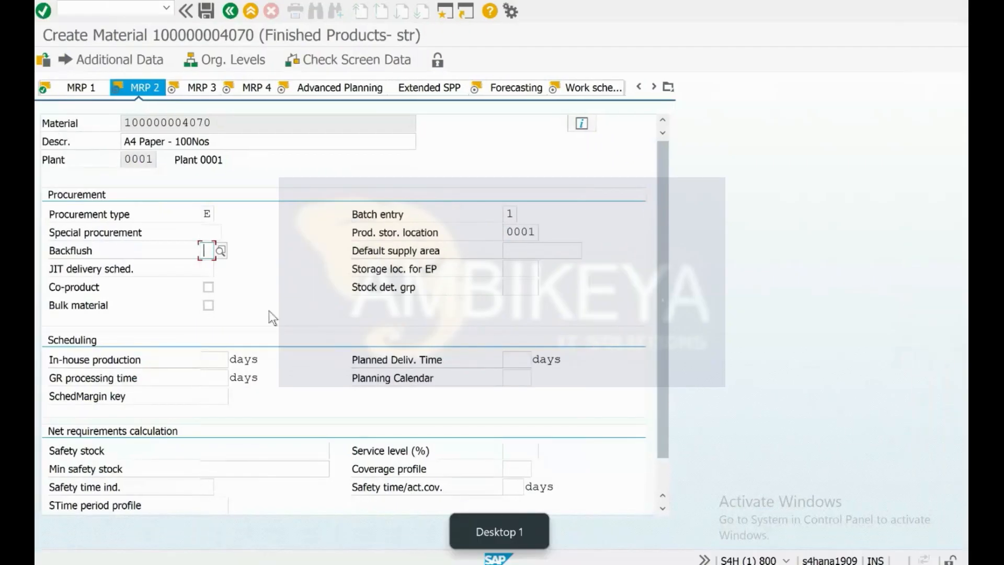
click(220, 252)
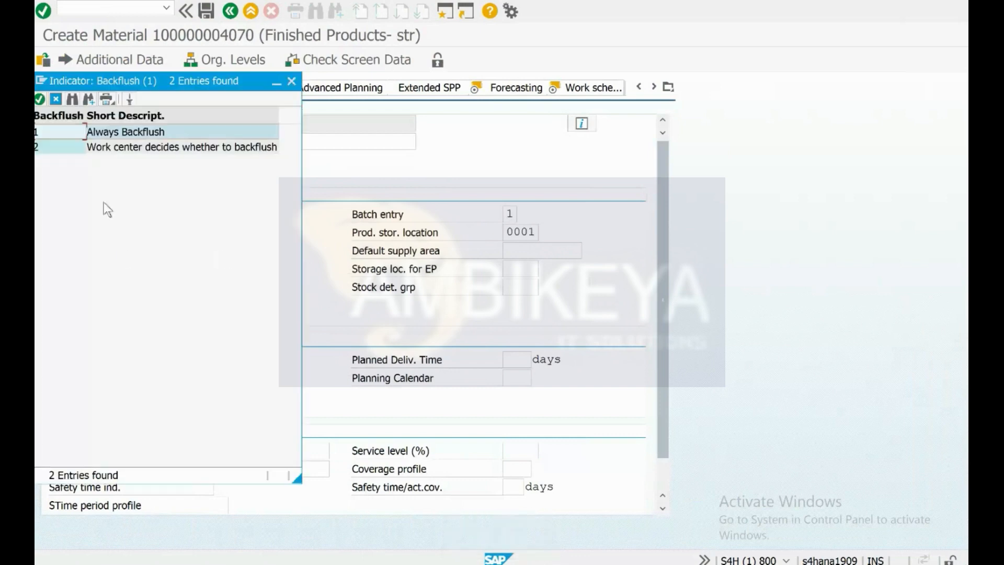
click(125, 138)
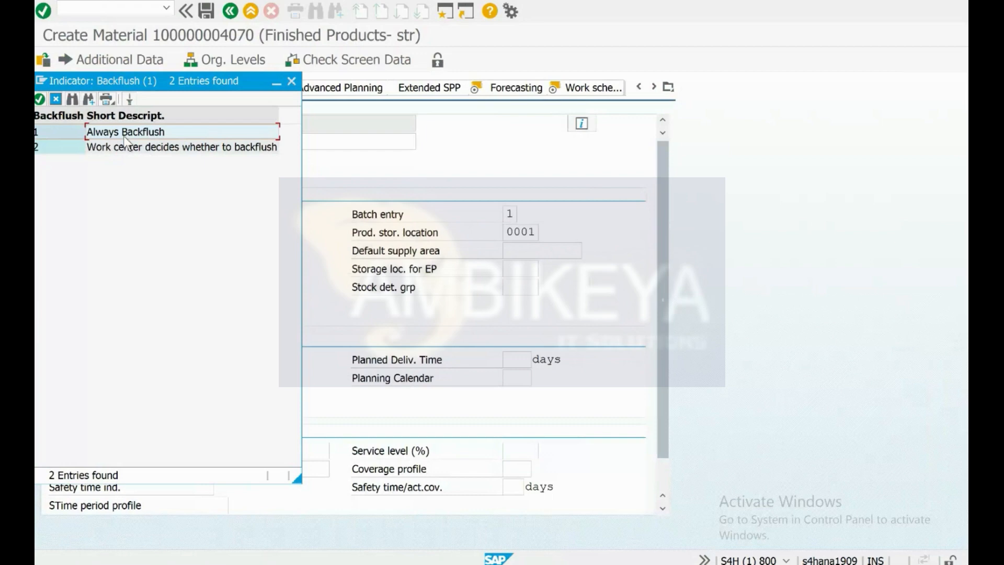
drag(158, 84, 431, 88)
drag(605, 45, 669, 55)
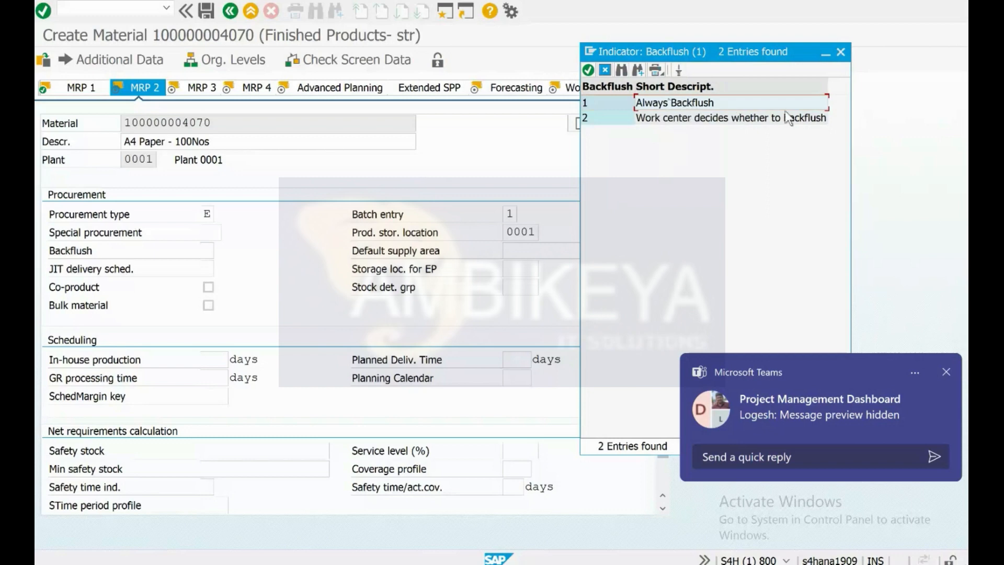
click(945, 375)
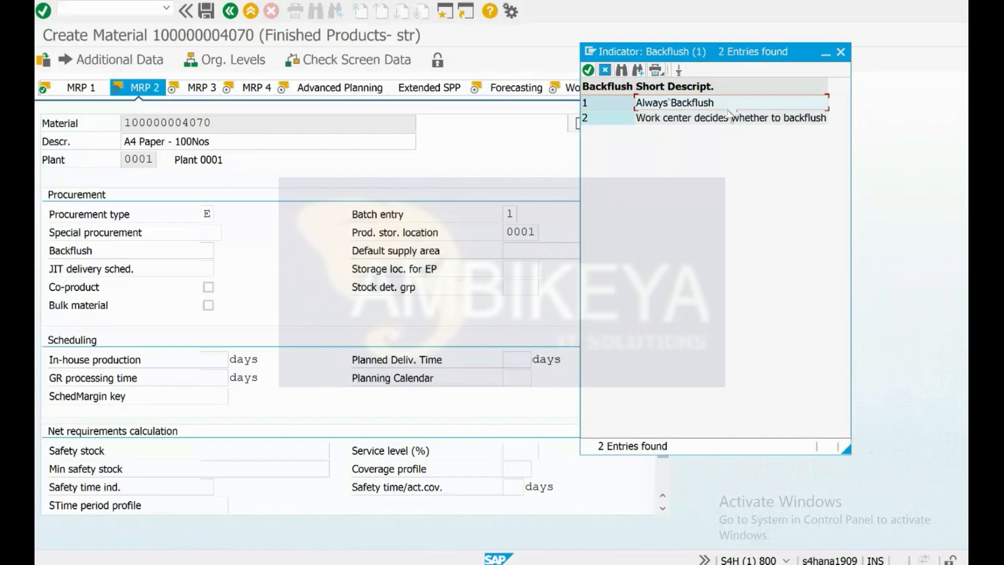
Switch to Excel and review the Goods Issue - MIGO and Production Order Confirmation - CO11N entries of the SAP PP Flow list.
key(ctrl+super+Right)
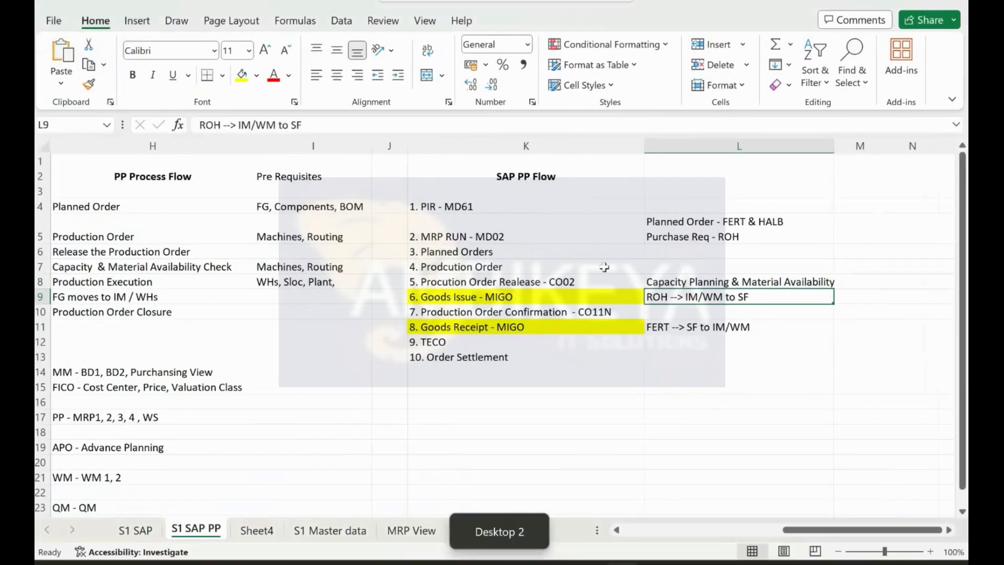
double_click(496, 296)
double_click(497, 296)
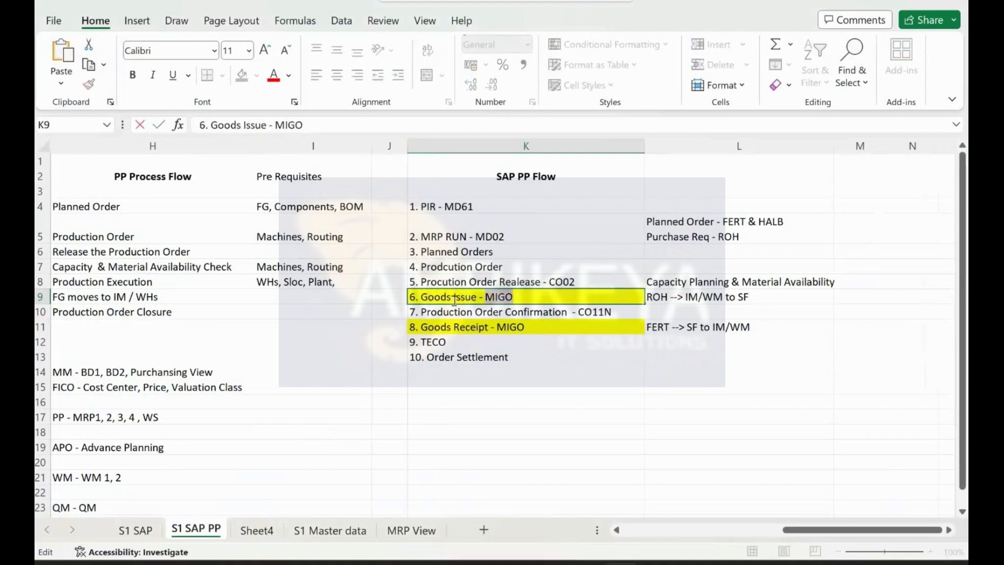
click(482, 310)
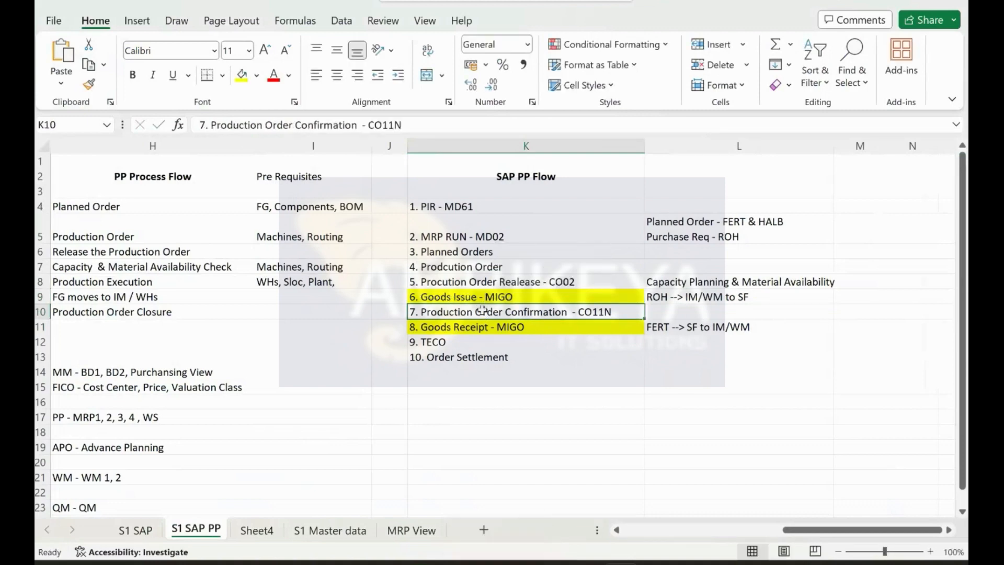
click(516, 296)
double_click(523, 297)
drag(522, 297, 408, 297)
click(516, 343)
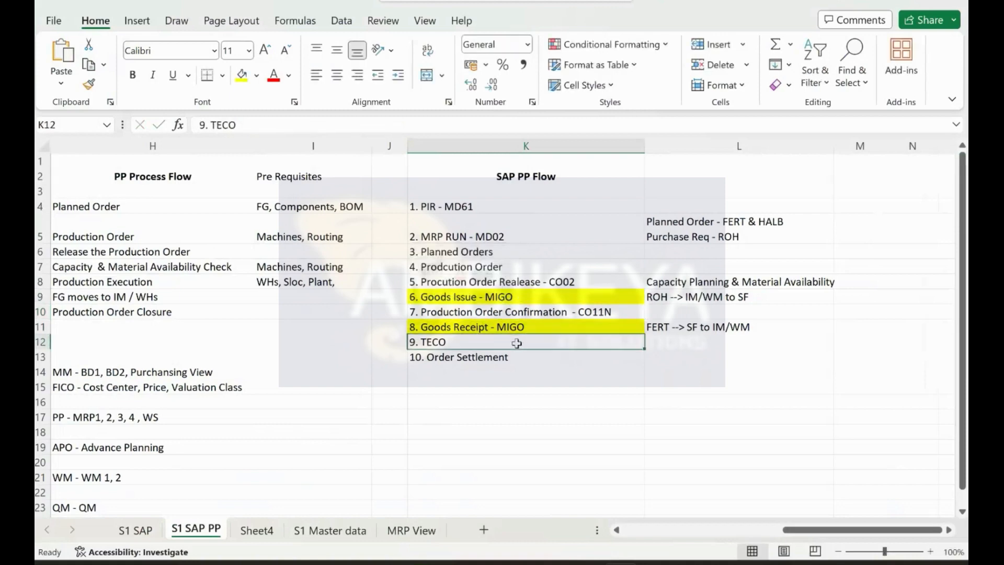
Switch back to SAP, choose Always Backflush for the Backflush field, and clear the field again.
key(ctrl+super+Left)
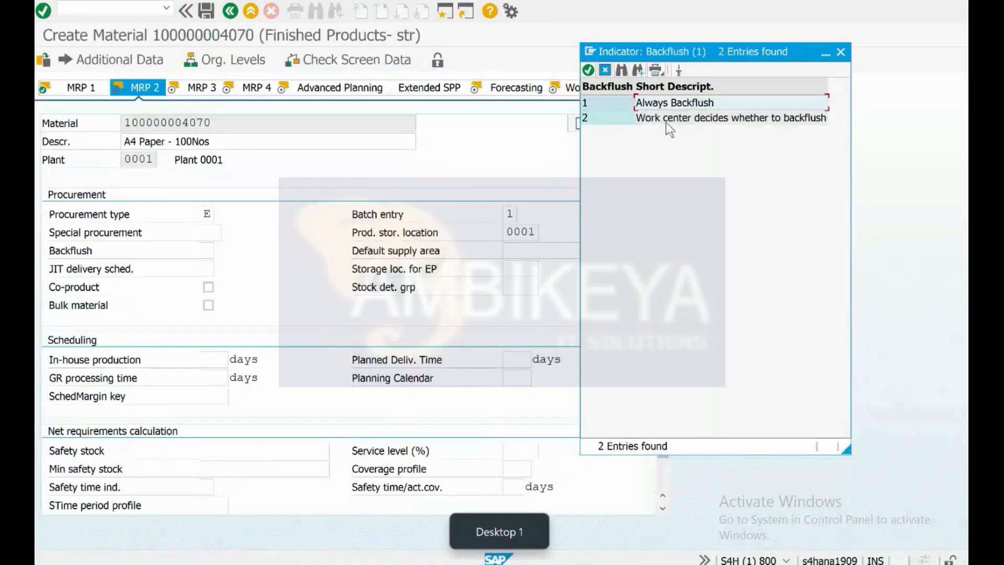
double_click(690, 105)
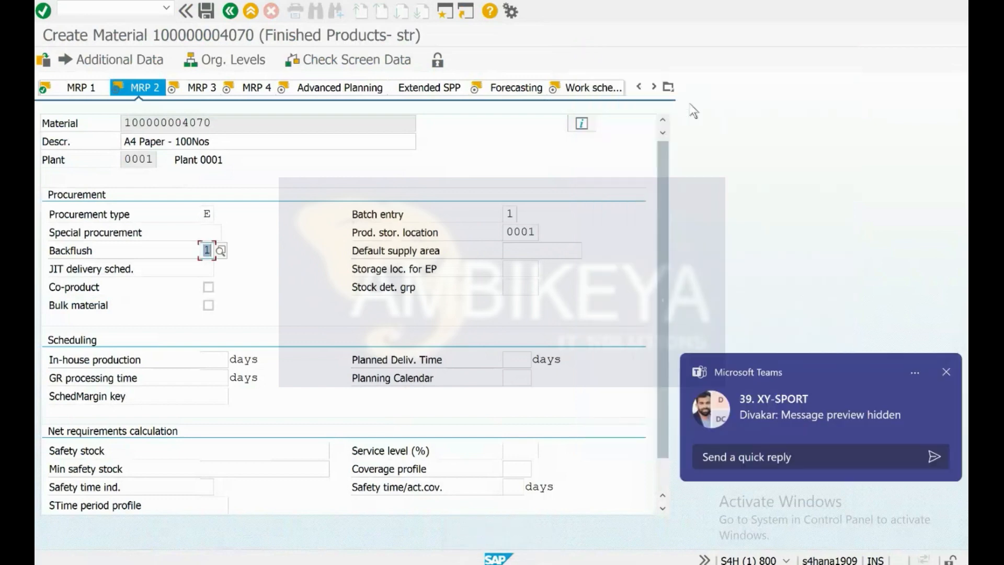
key(BackSpace)
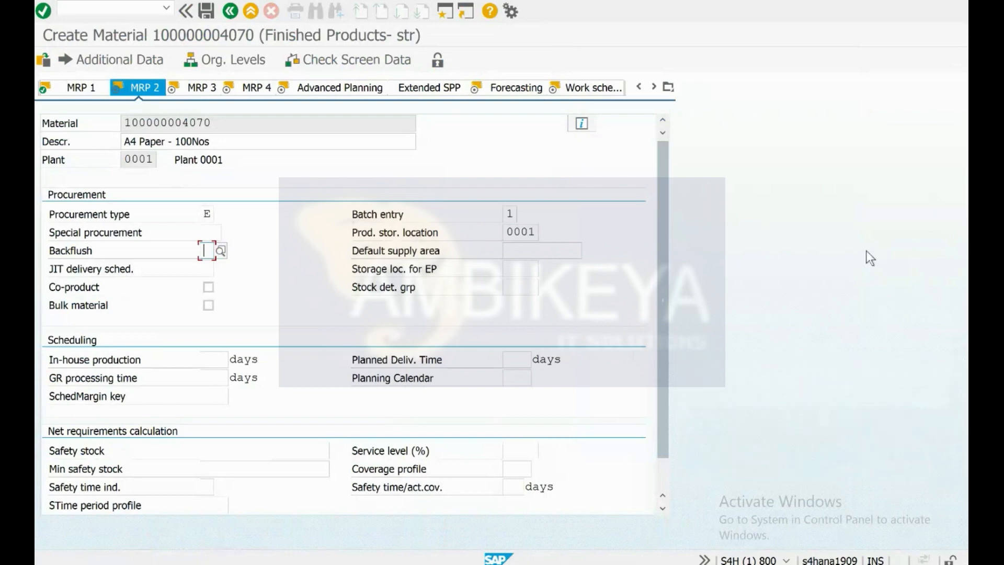
Switch to Excel and step through the Goods Issue, Production Order Confirmation and Goods Receipt entries in column K.
key(ctrl+super+Right)
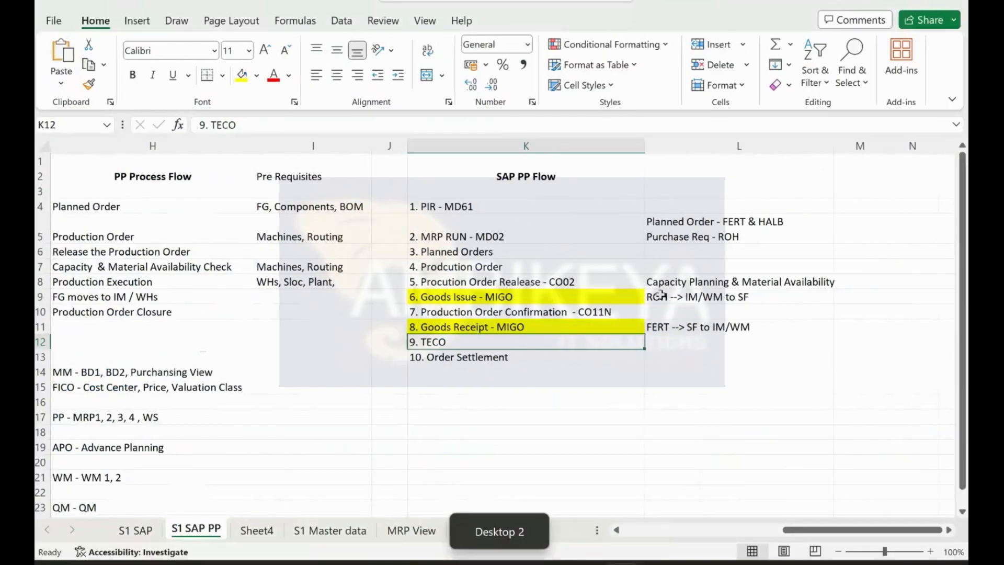
click(496, 299)
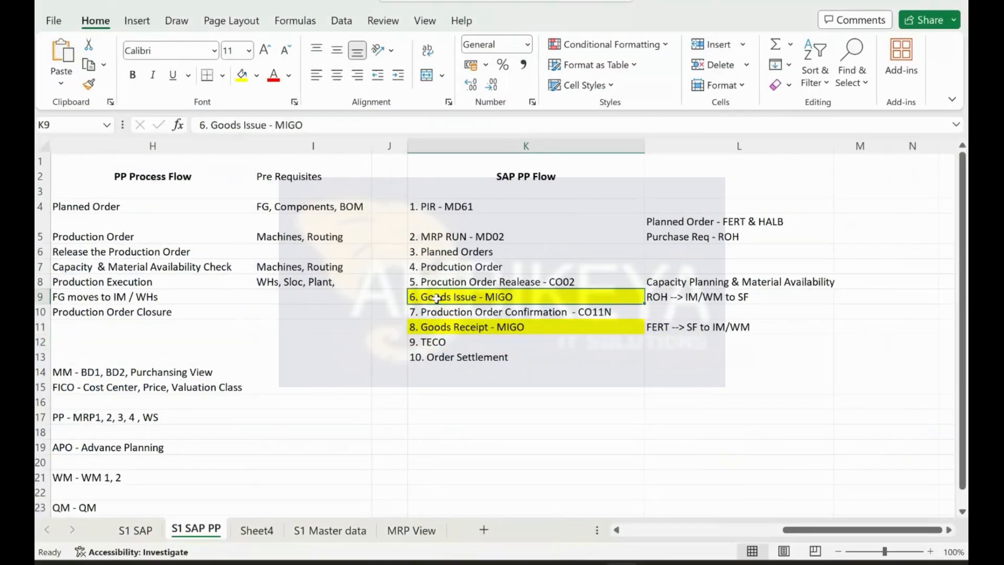
click(485, 312)
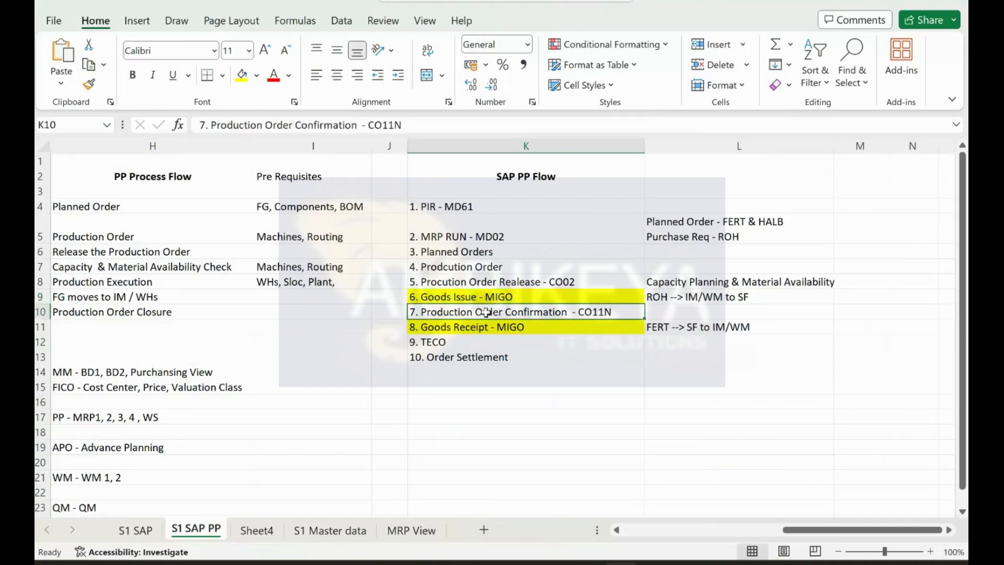
click(494, 327)
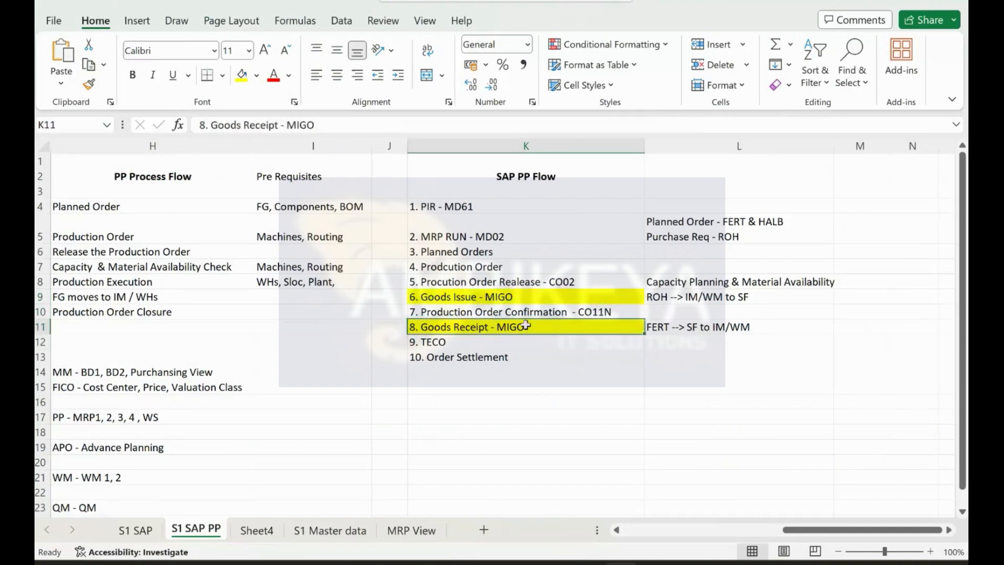
double_click(516, 298)
text(-)
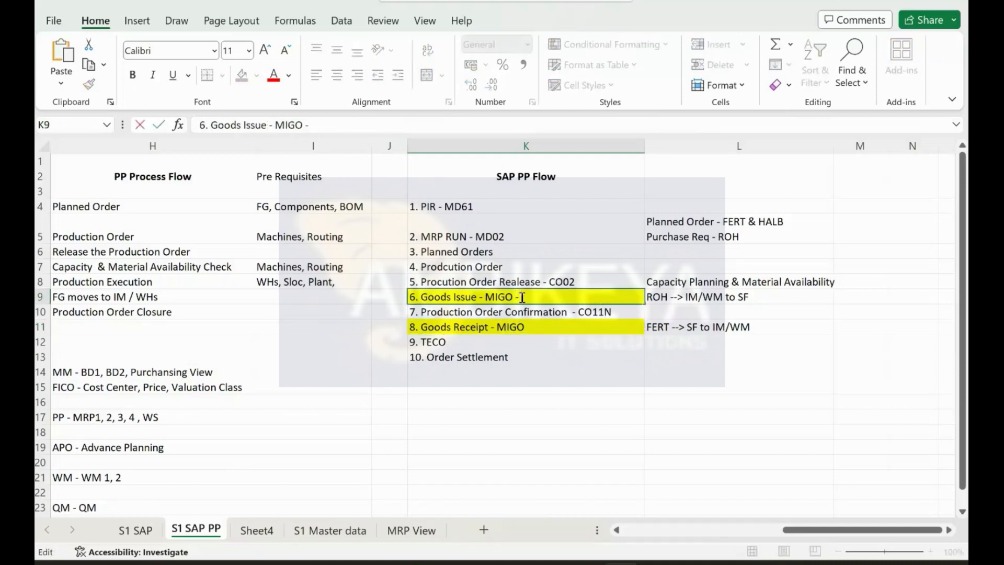
key(BackSpace)
key(BackSpace)
click(502, 312)
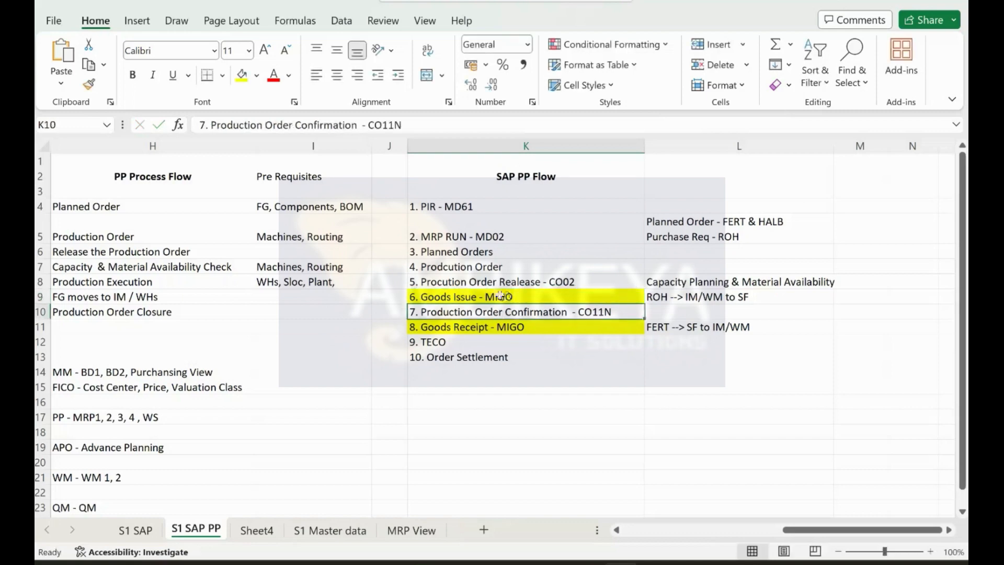
Compare the two highlighted MIGO entries, Goods Issue and Goods Receipt, in the SAP PP Flow list.
click(463, 296)
click(464, 325)
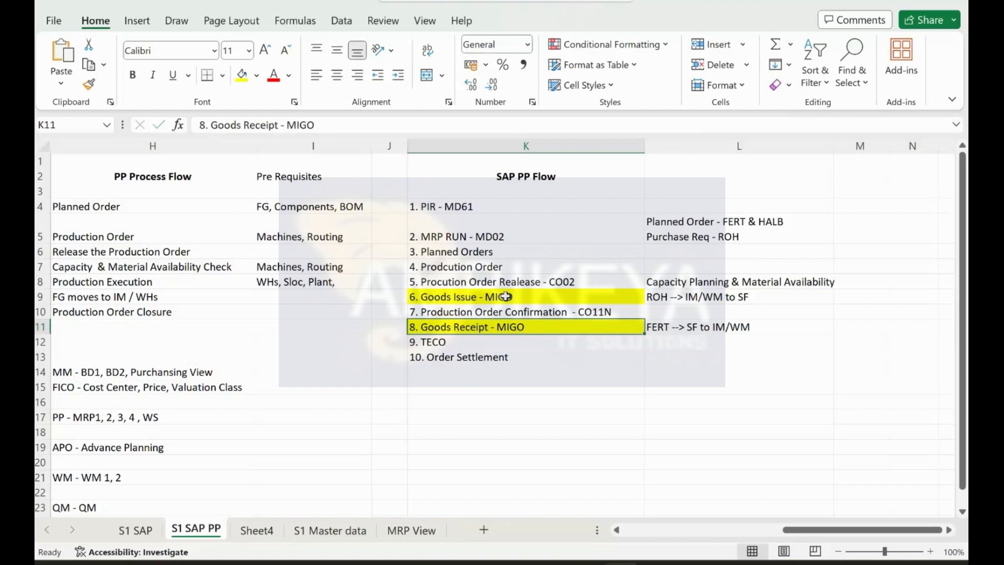
click(478, 296)
click(483, 325)
Append "- MVT Type - 261" to the Goods Issue - MIGO entry in cell K9.
double_click(538, 297)
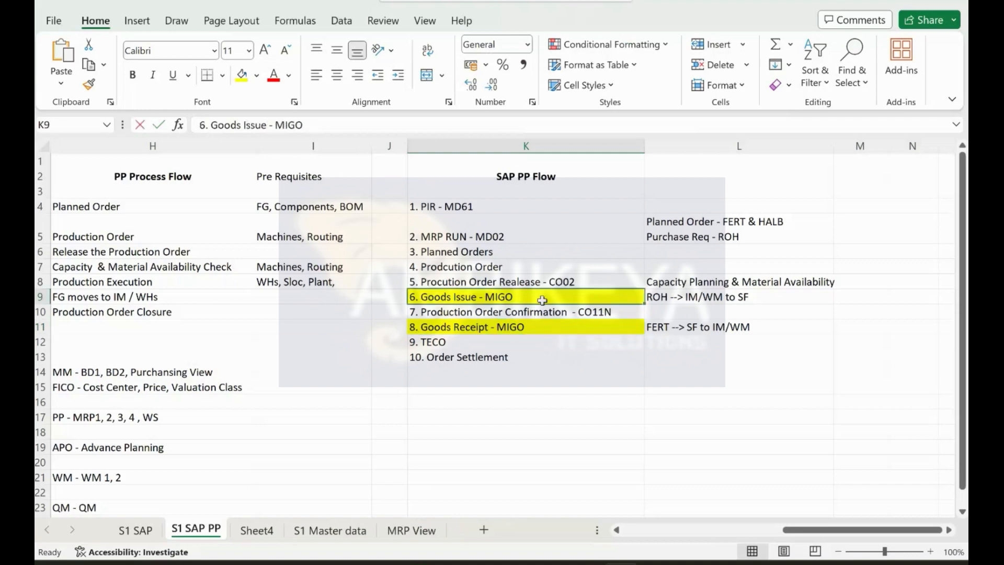
text(-)
text( MV)
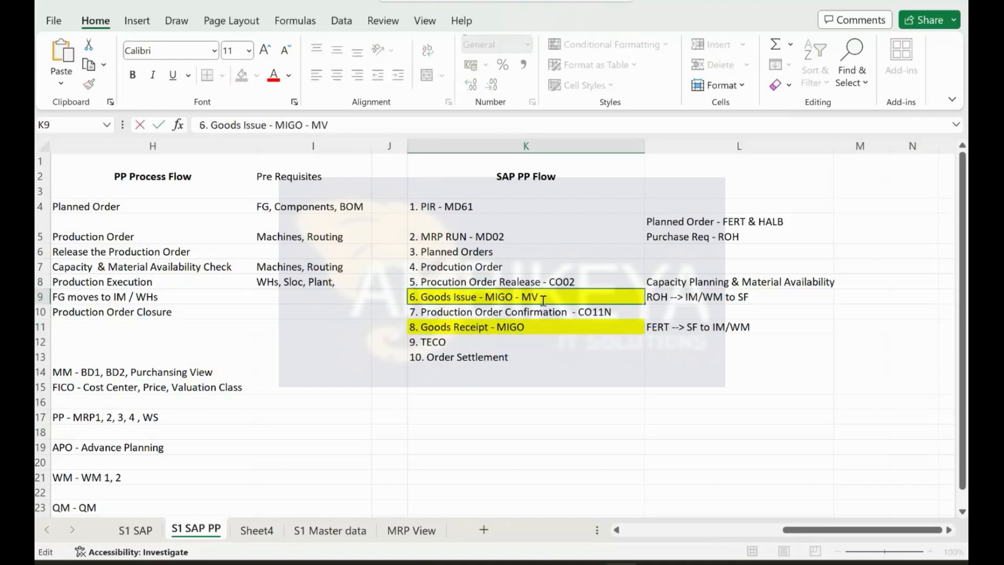
text(T Type - 261)
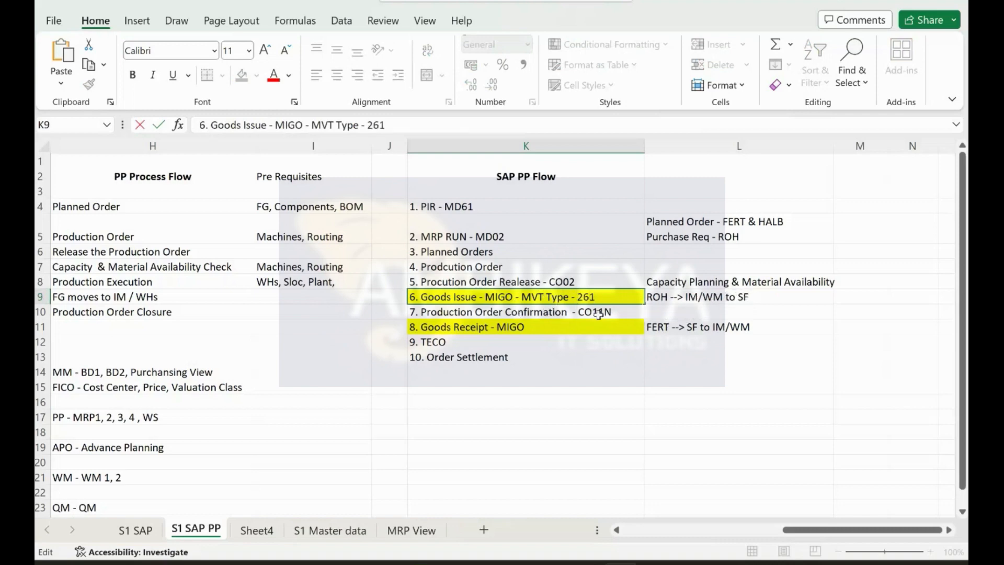
Append "- MVT Type - 101" to the Goods Receipt - MIGO entry in cell K11.
double_click(575, 325)
text(- MVT T)
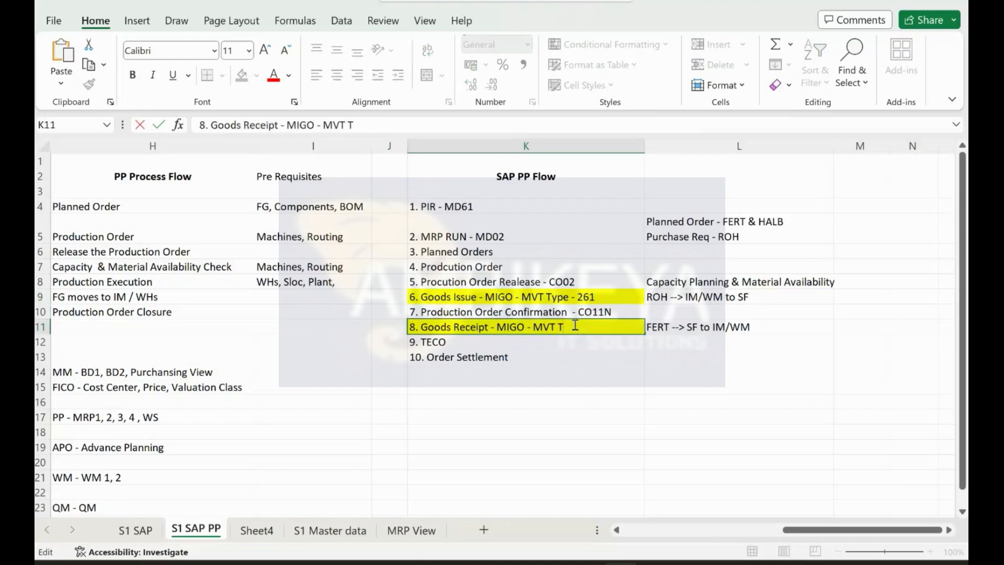
text(ype - 101)
key(Tab)
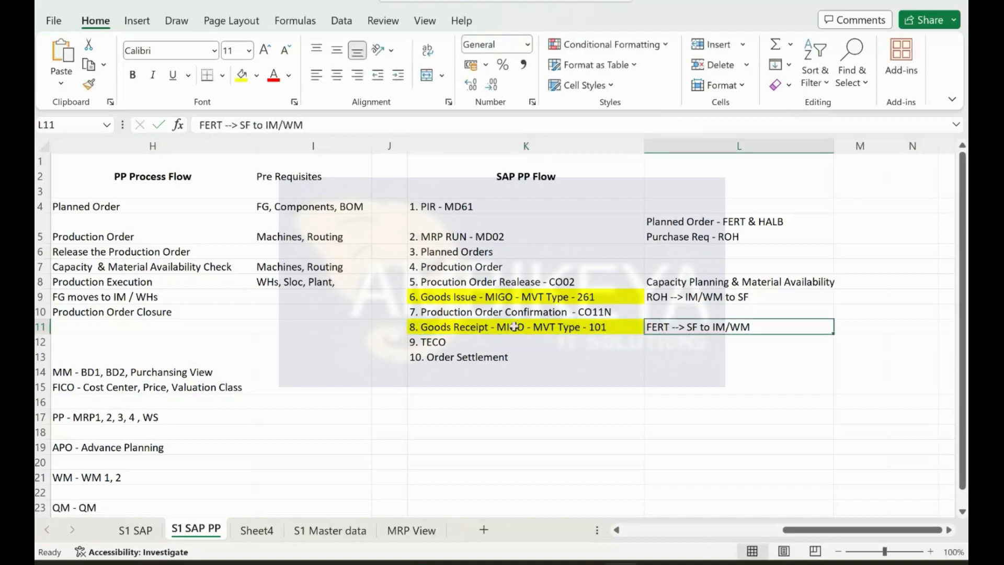
Review the movement types 101 and 261 noted for Goods Receipt and Goods Issue.
click(454, 329)
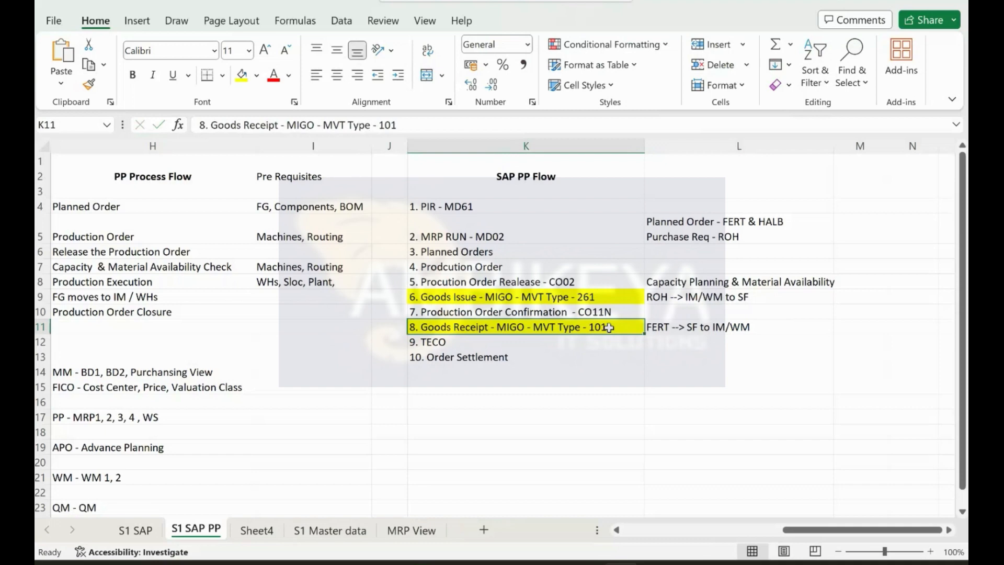
click(581, 294)
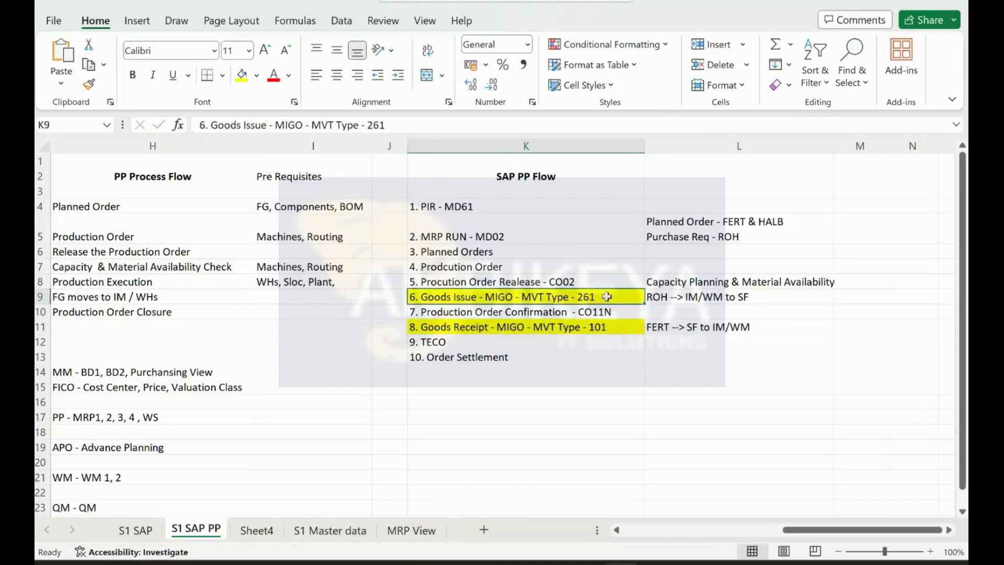
click(609, 328)
click(600, 298)
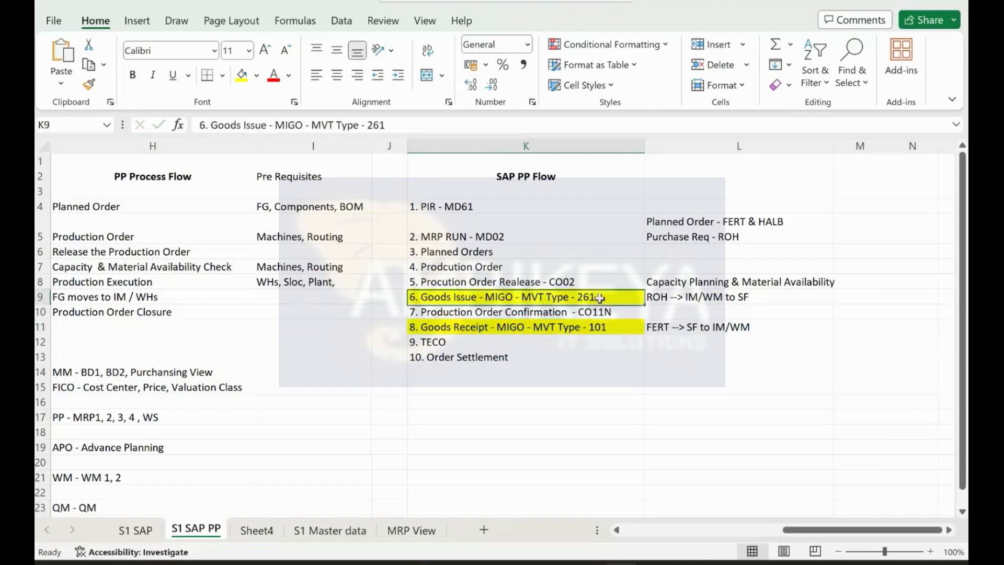
click(597, 328)
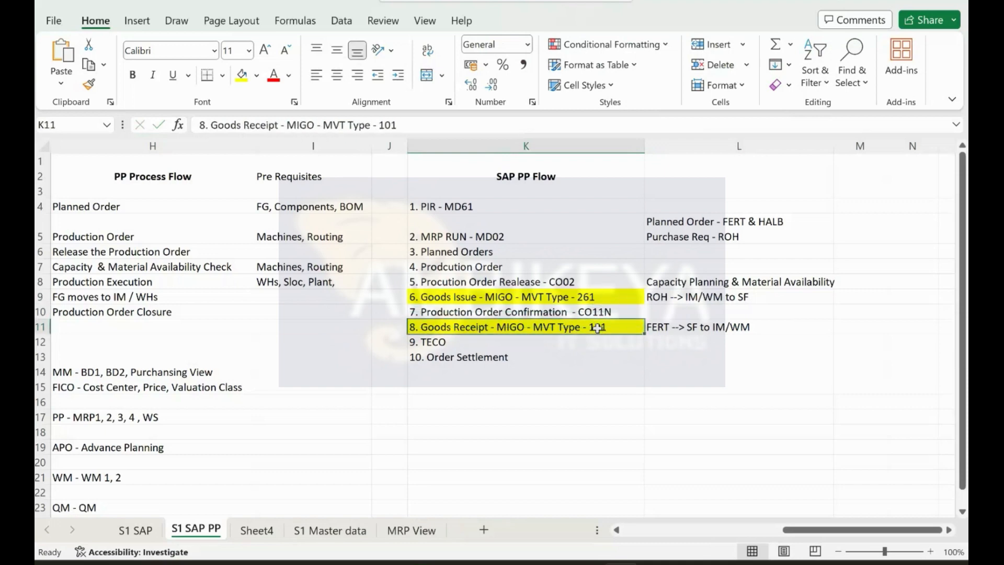
Switch to SAP, check the Default supply area field, and view the possible JIT delivery sched. values without choosing one.
key(ctrl+super+Left)
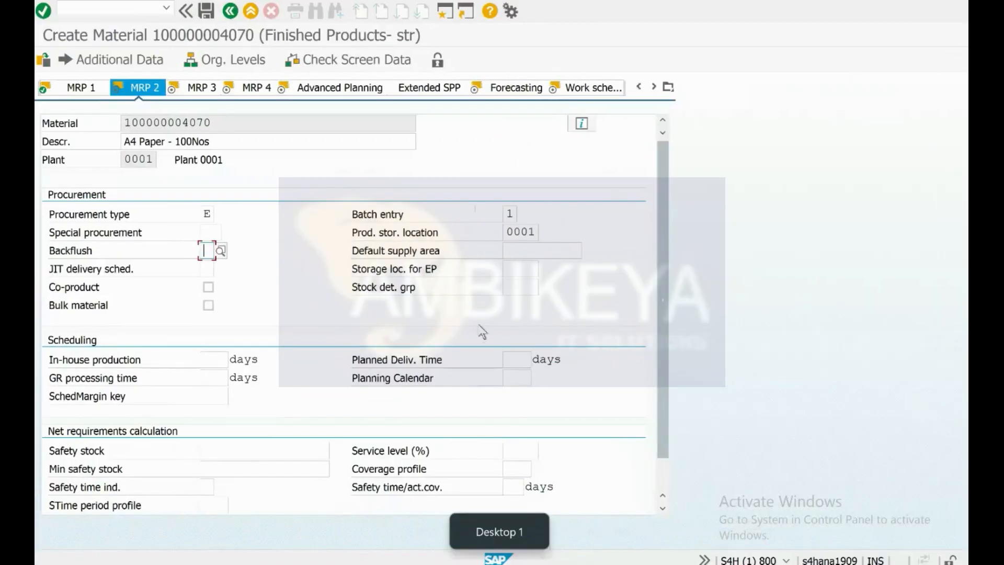
click(519, 250)
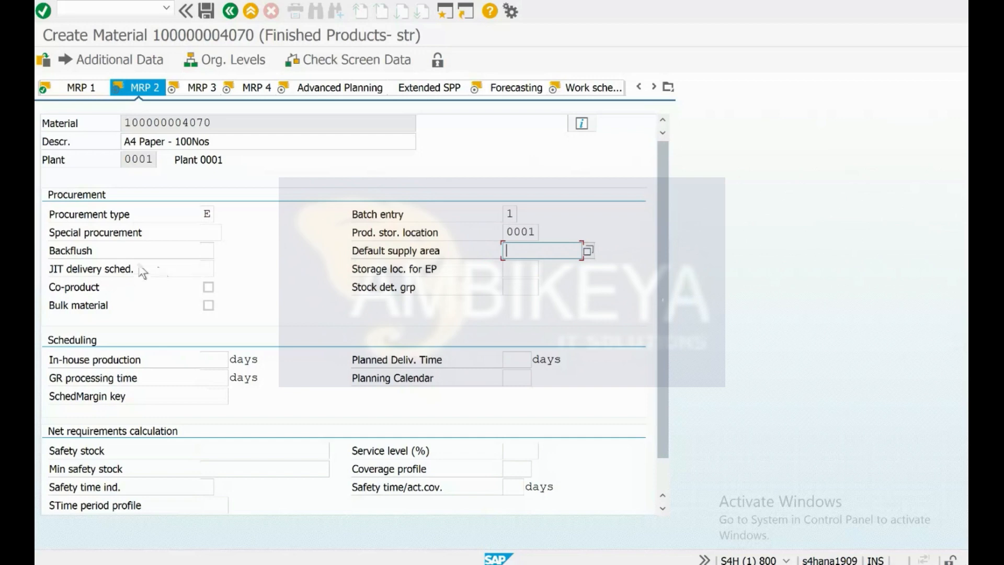
click(203, 271)
click(221, 269)
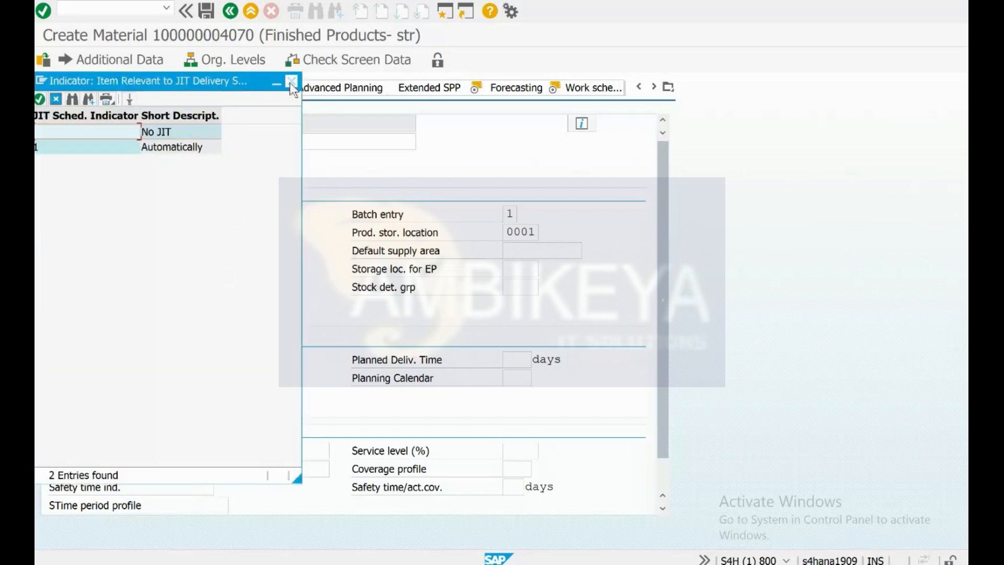
click(291, 82)
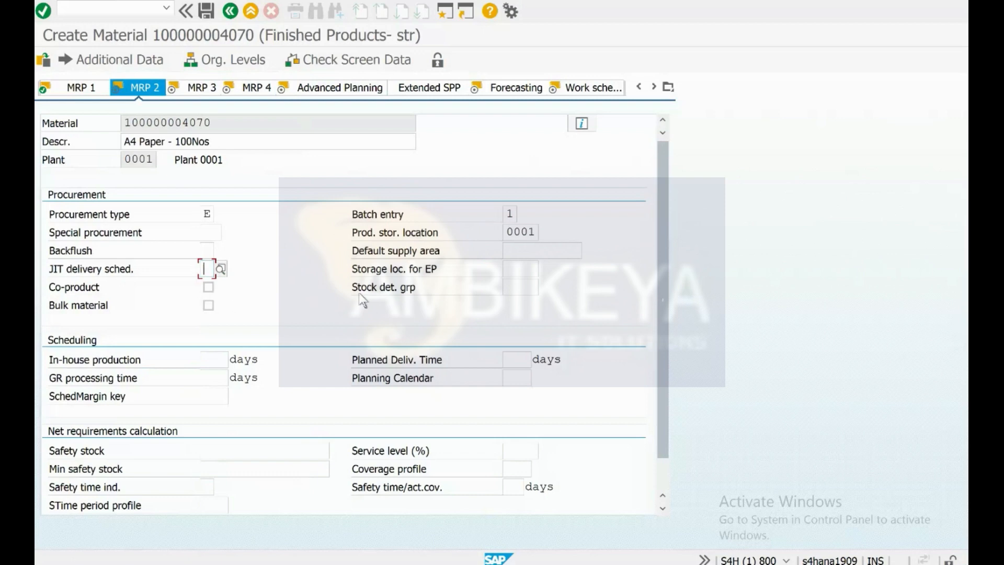
Examine the Storage loc. for EP field in relation to the material number on the MRP 2 view.
click(514, 269)
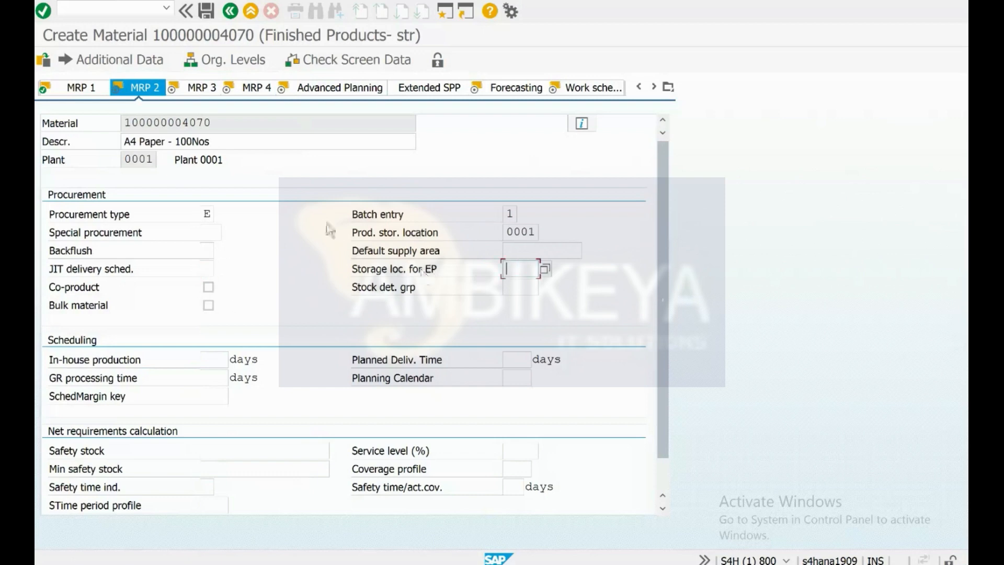
drag(212, 123, 118, 110)
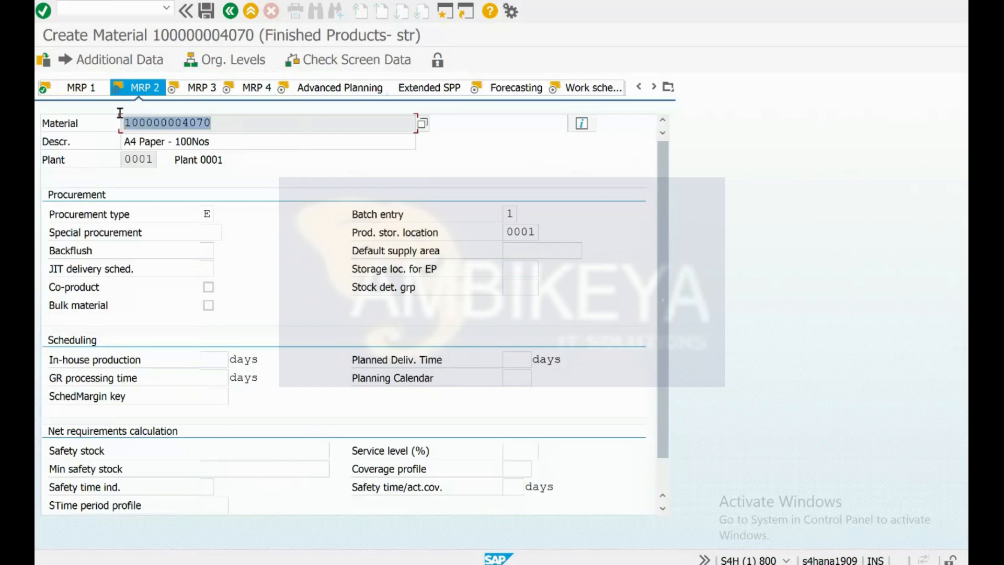
click(512, 269)
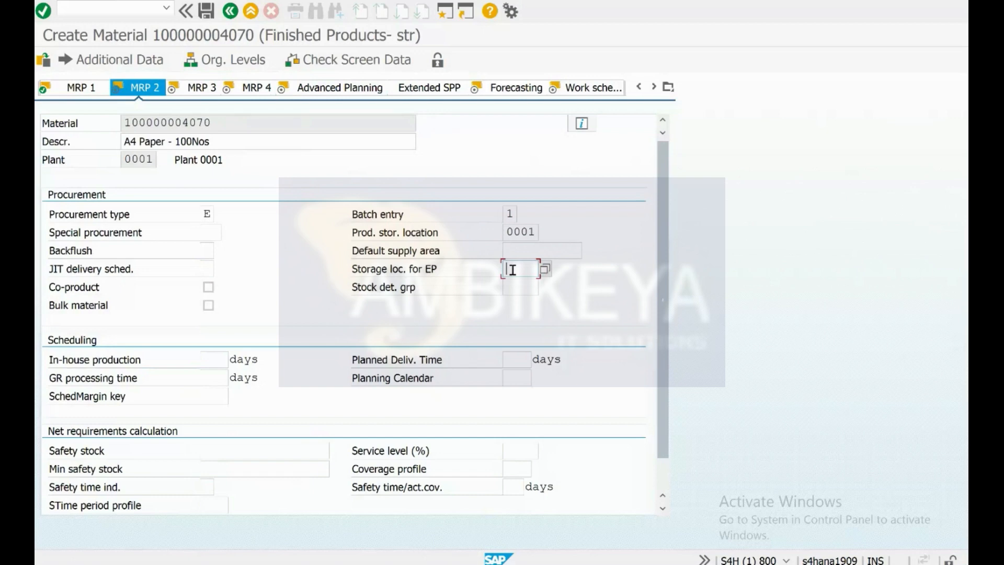
Check the Co-product, Bulk material and Stock det. grp fields on MRP 2, viewing the possible stock determination groups without choosing one.
click(208, 288)
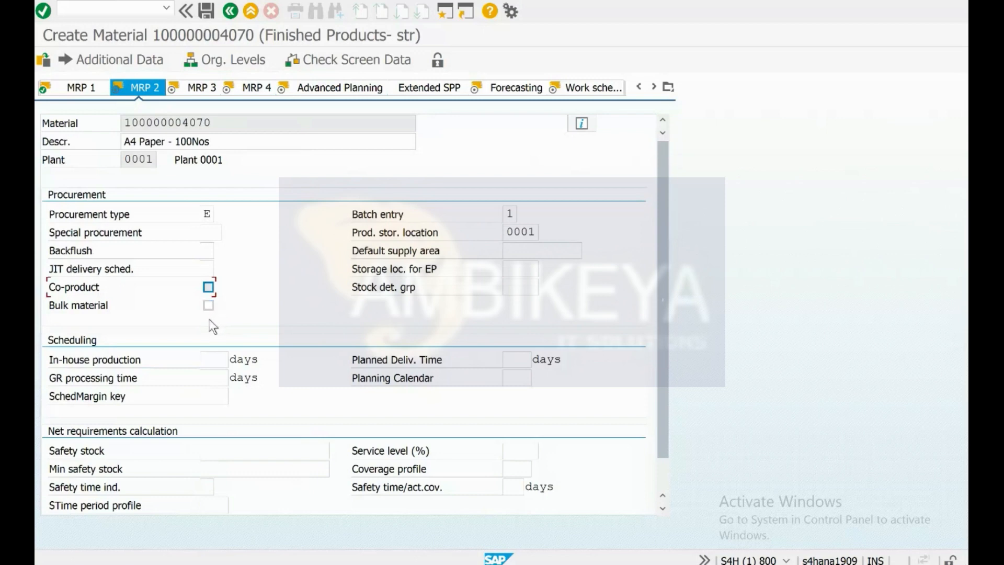
click(209, 307)
click(209, 306)
click(514, 287)
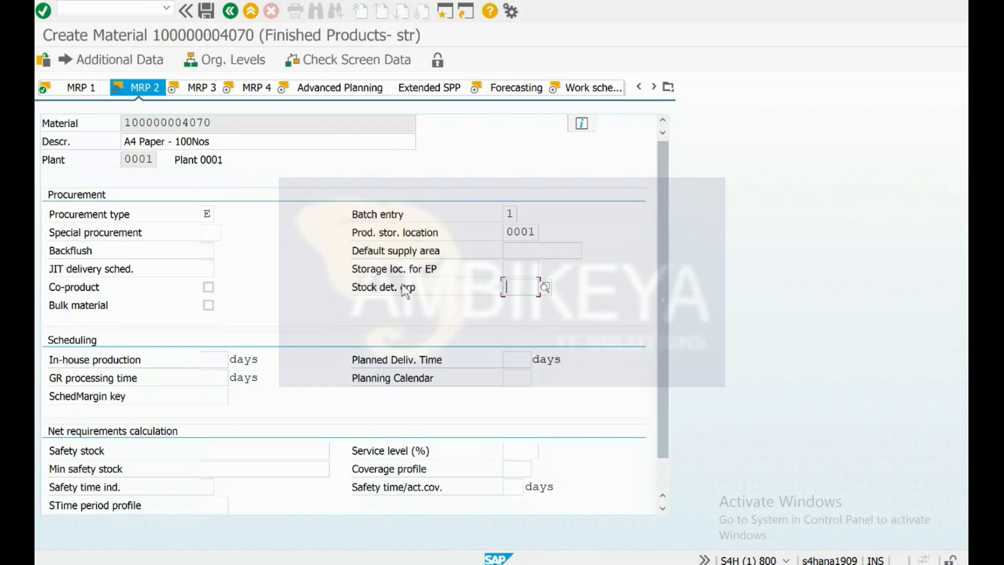
click(547, 289)
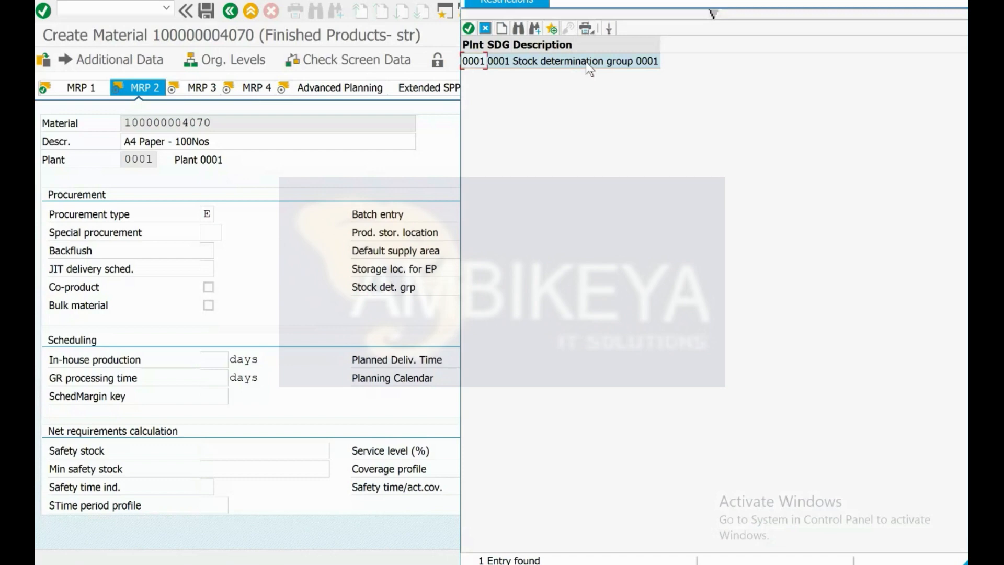
click(484, 27)
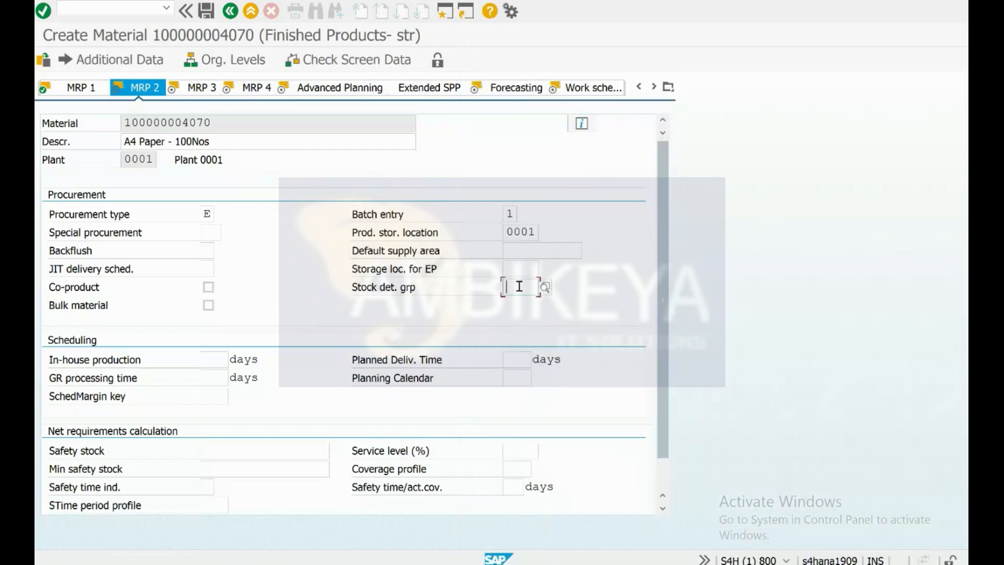
Set the In-house production time in the Scheduling section to 10 days.
scroll(484, 367, down, 1)
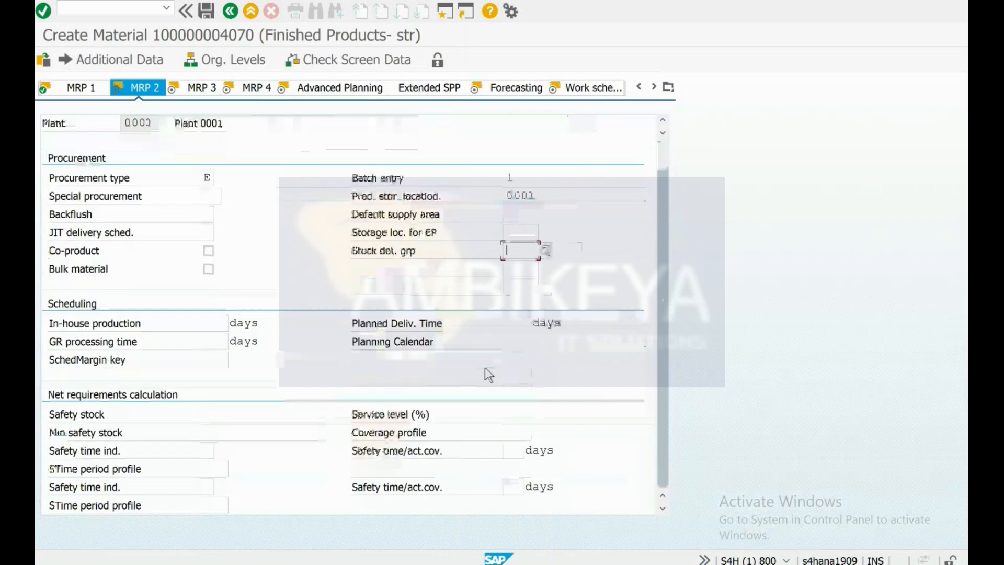
click(207, 328)
text(10)
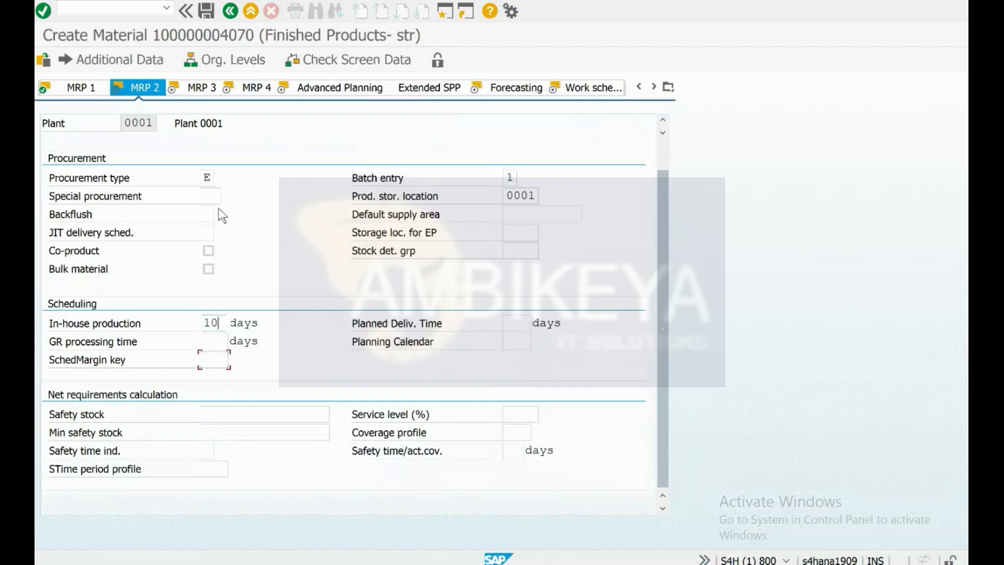
scroll(218, 208, up, 1)
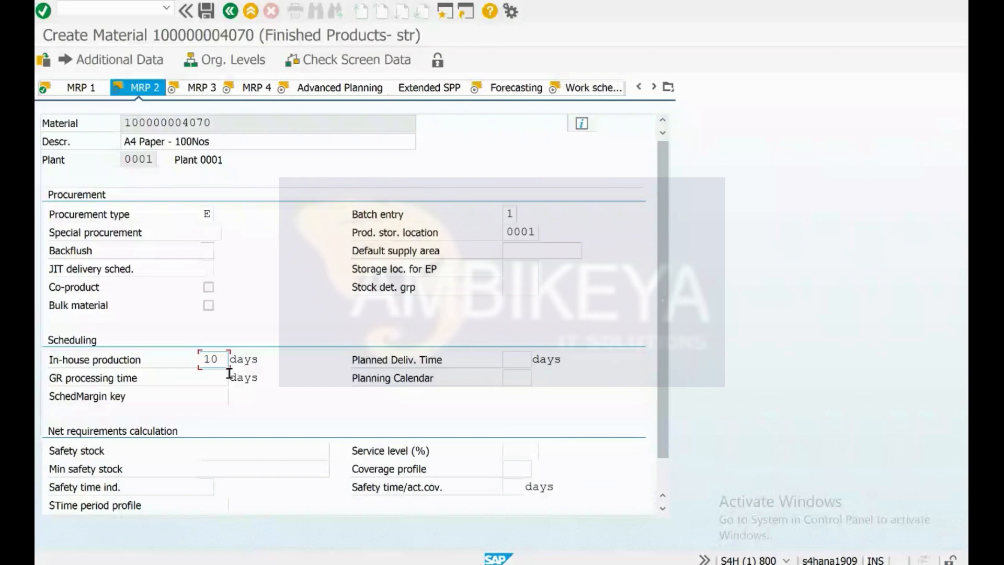
drag(228, 360, 196, 362)
click(223, 359)
drag(224, 126, 89, 126)
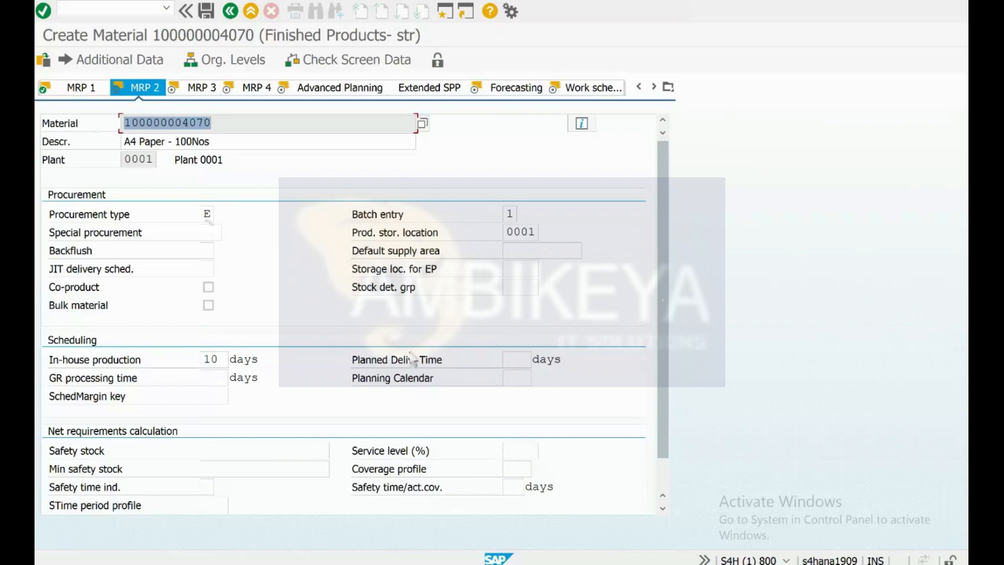
Set the Planned Deliv. Time in the Scheduling section to 3 days.
click(520, 361)
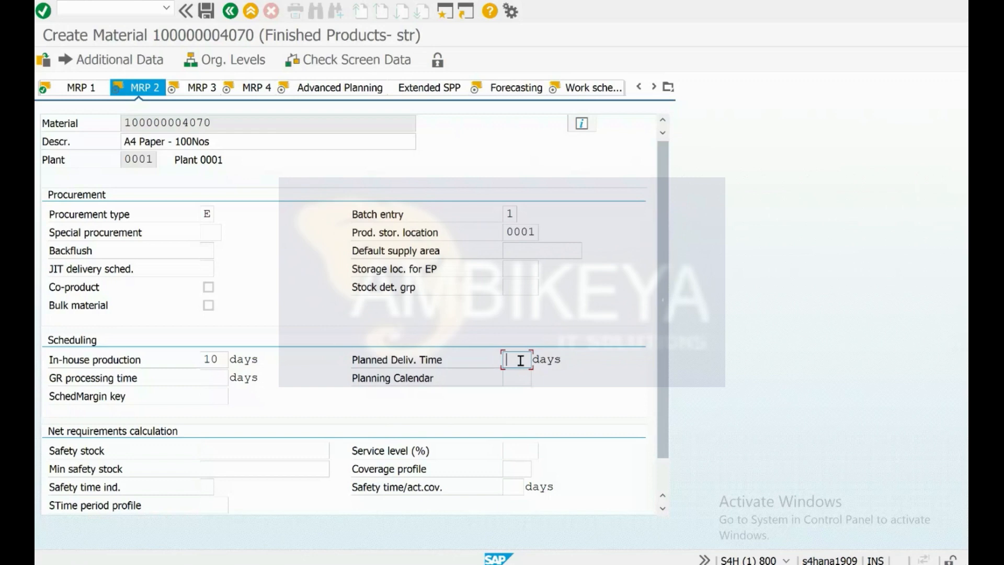
text(3)
drag(516, 354, 504, 356)
click(460, 362)
click(523, 355)
Set the GR processing time to 1 day and select the Planning Calendar field.
click(211, 377)
text(1)
double_click(204, 377)
click(217, 358)
click(521, 382)
Switch to the Excel notes and show the S1 Master data sheet.
key(ctrl+super+Right)
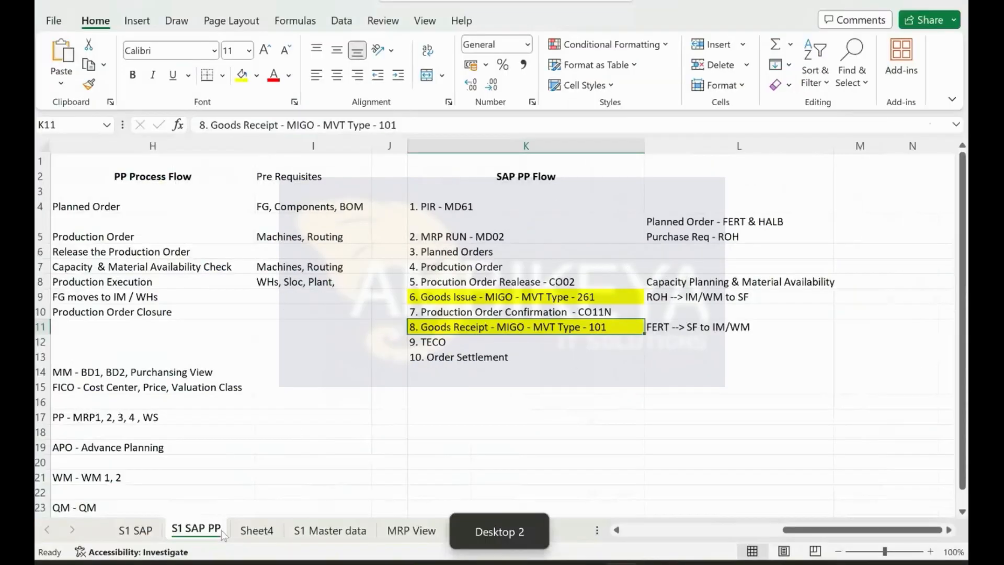
scroll(289, 389, left, 5)
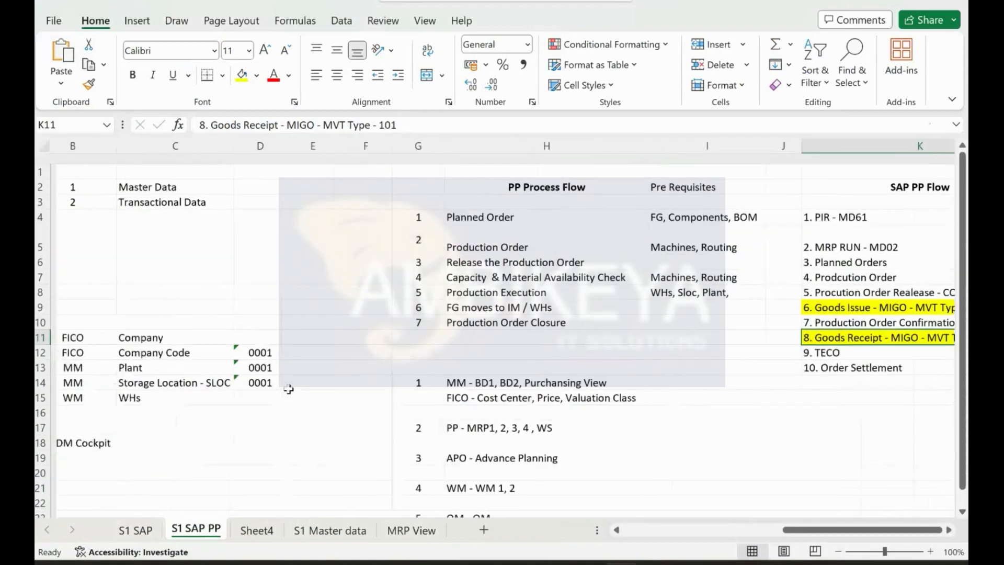
click(318, 533)
scroll(225, 444, down, 1)
scroll(225, 443, up, 1)
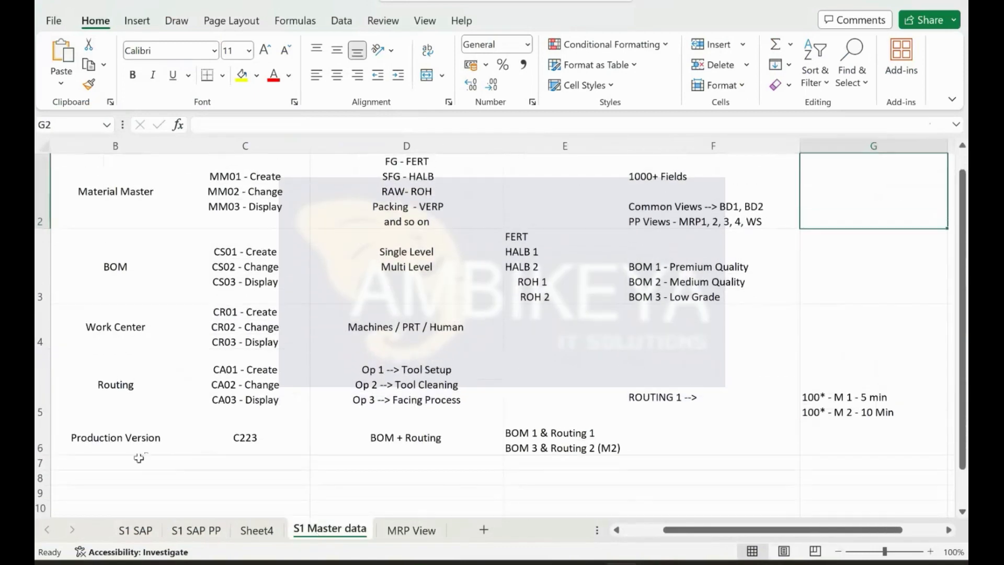
Enter "Factory Calander" in cell B7 below Production Version.
click(139, 459)
text(Pa)
key(BackSpace)
key(BackSpace)
text(Factory Clan)
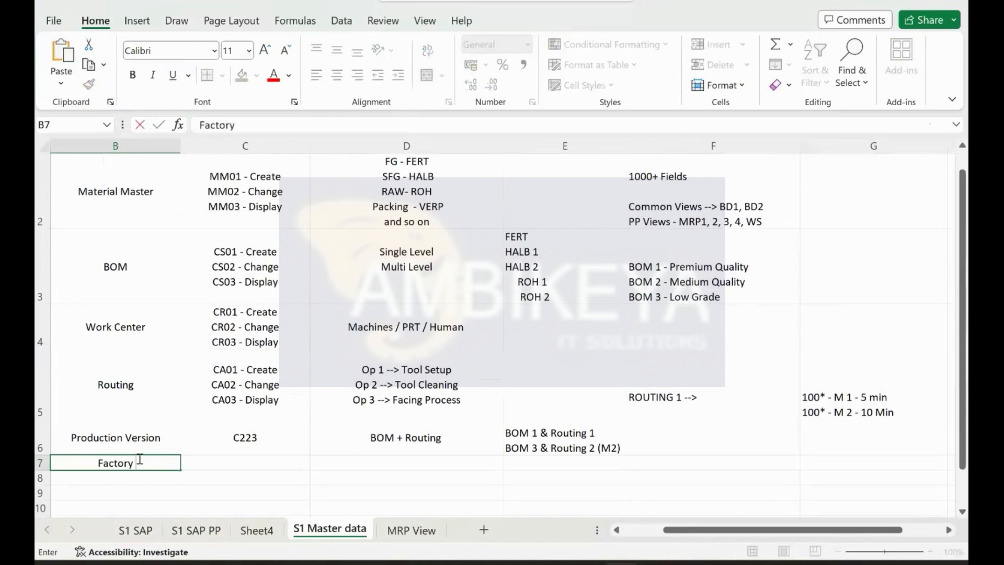
key(BackSpace)
key(BackSpace)
key(BackSpace)
text(alander)
key(Tab)
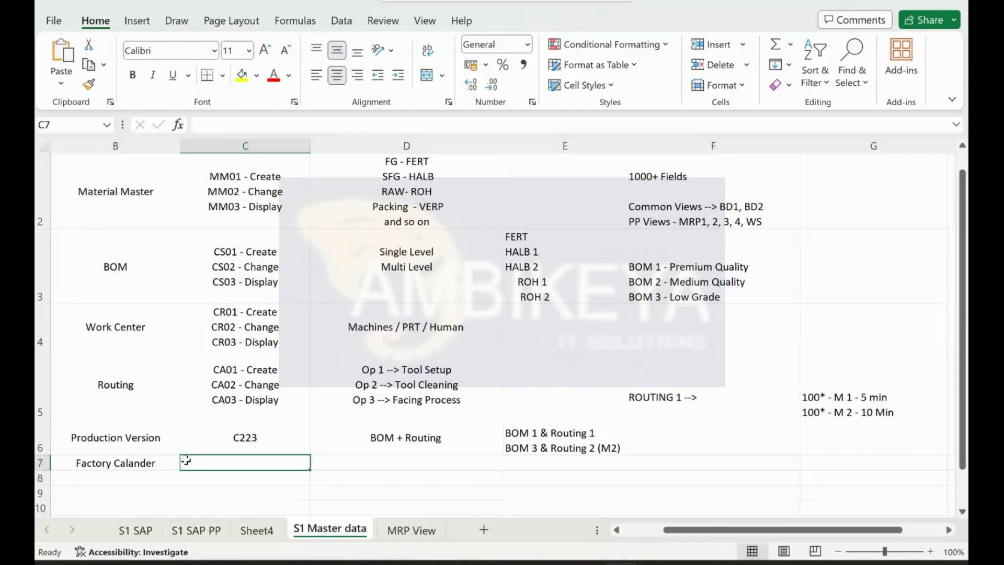
Delete the Factory Calander entry from cell B7, then check the Planning Calendar field in SAP and return to Excel.
click(246, 475)
click(155, 467)
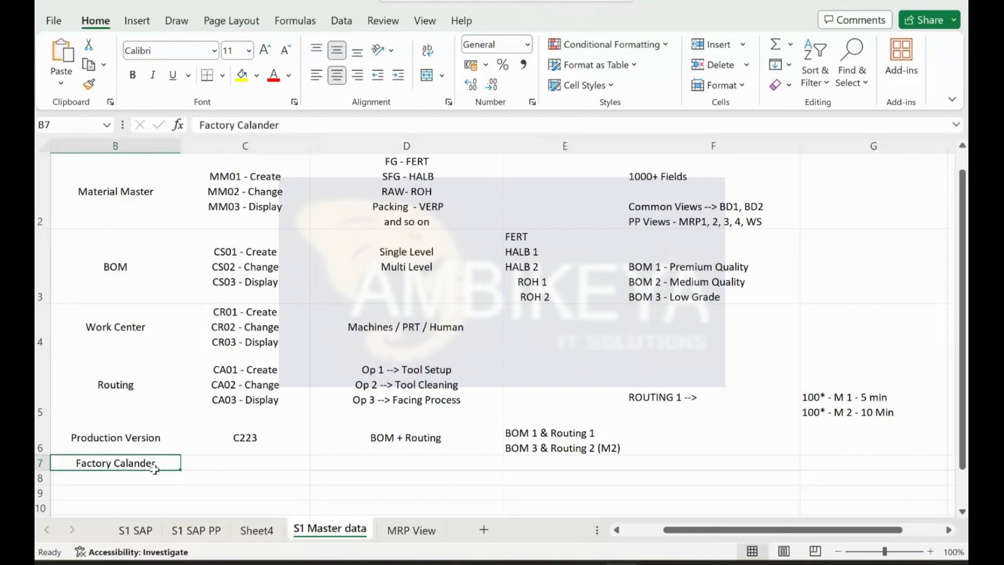
key(Delete)
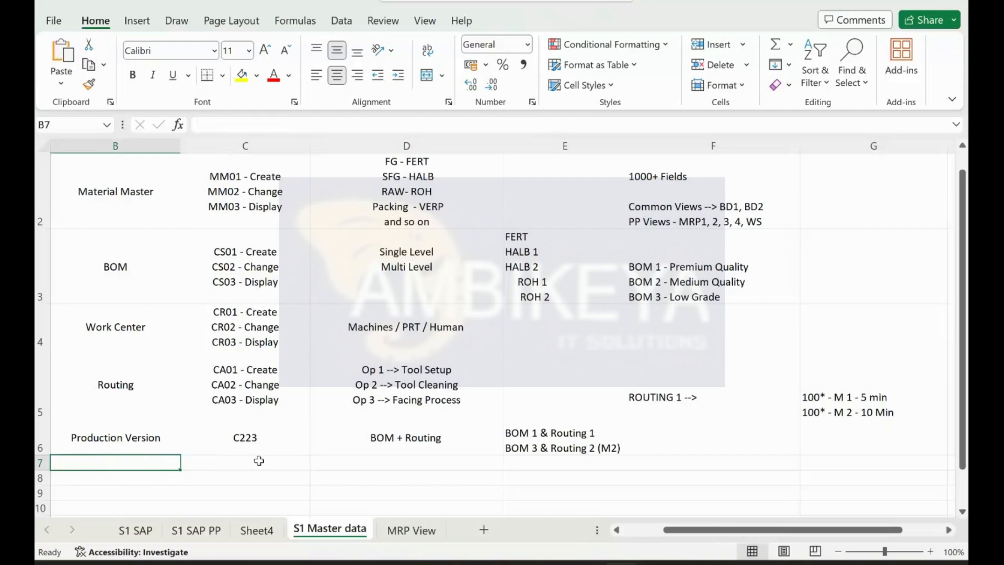
key(ctrl+super+Left)
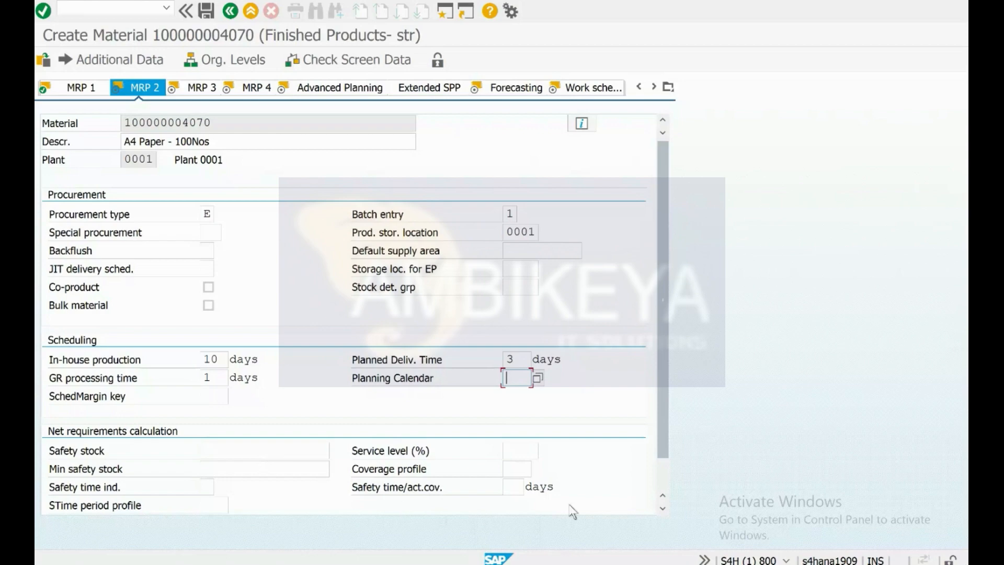
key(ctrl+super+Right)
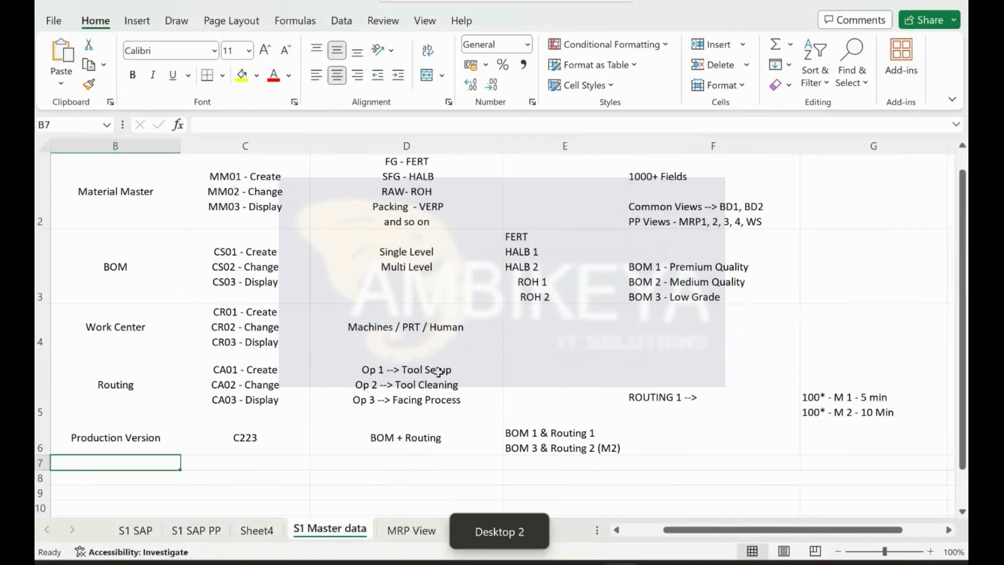
Insert a blank column before the Material Master column and a blank row above the Material Master row.
click(426, 370)
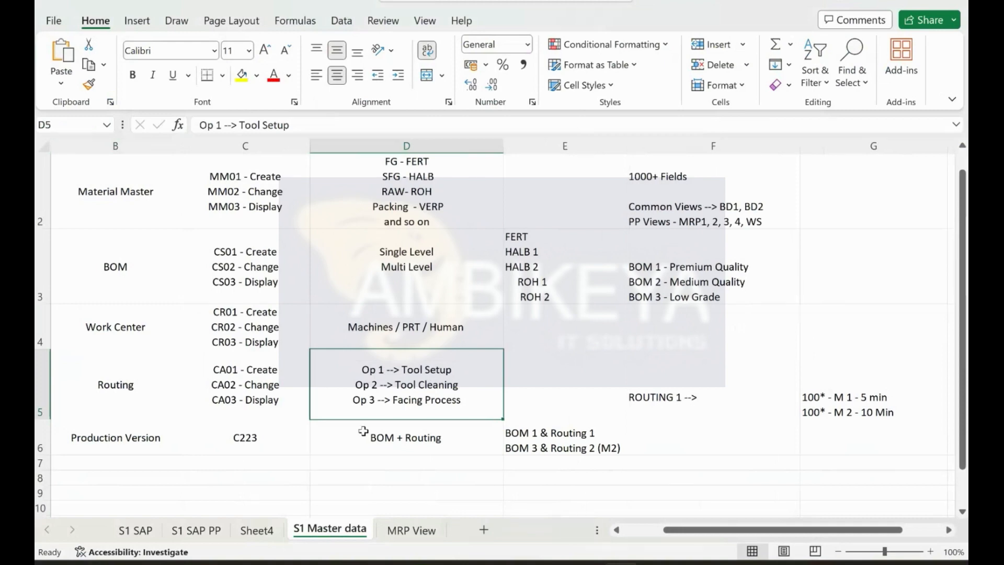
click(287, 446)
click(124, 195)
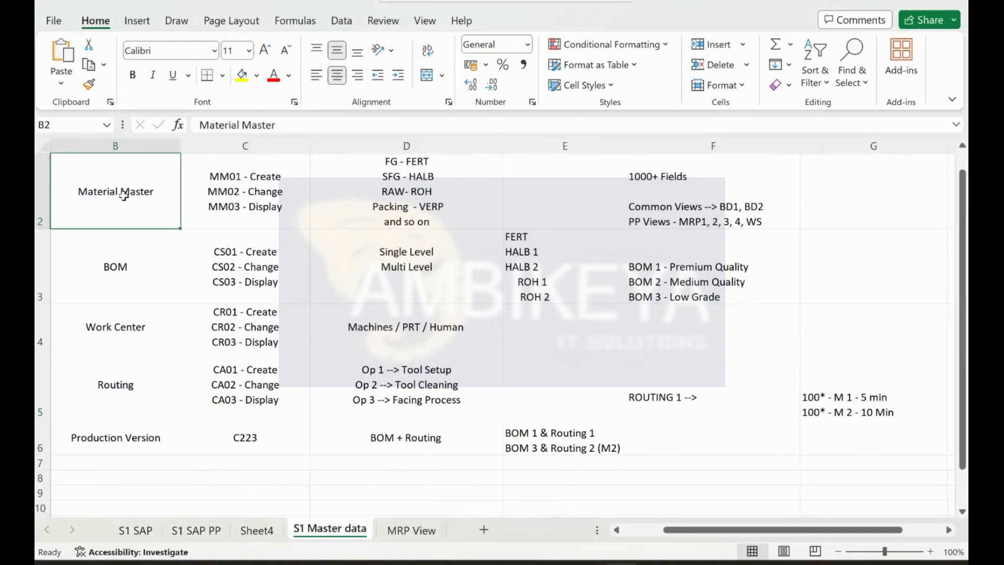
right_click(116, 145)
click(174, 303)
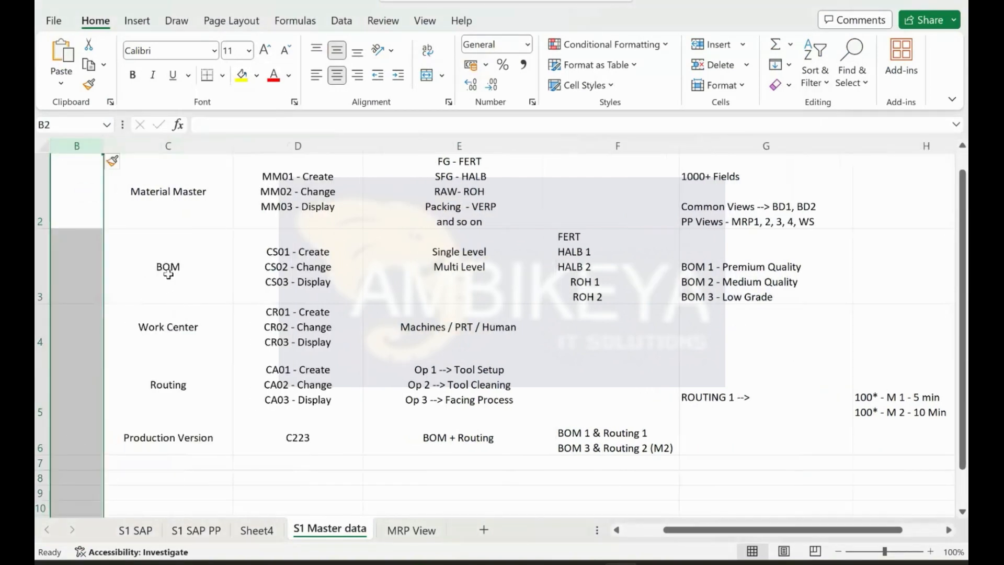
click(44, 188)
right_click(44, 188)
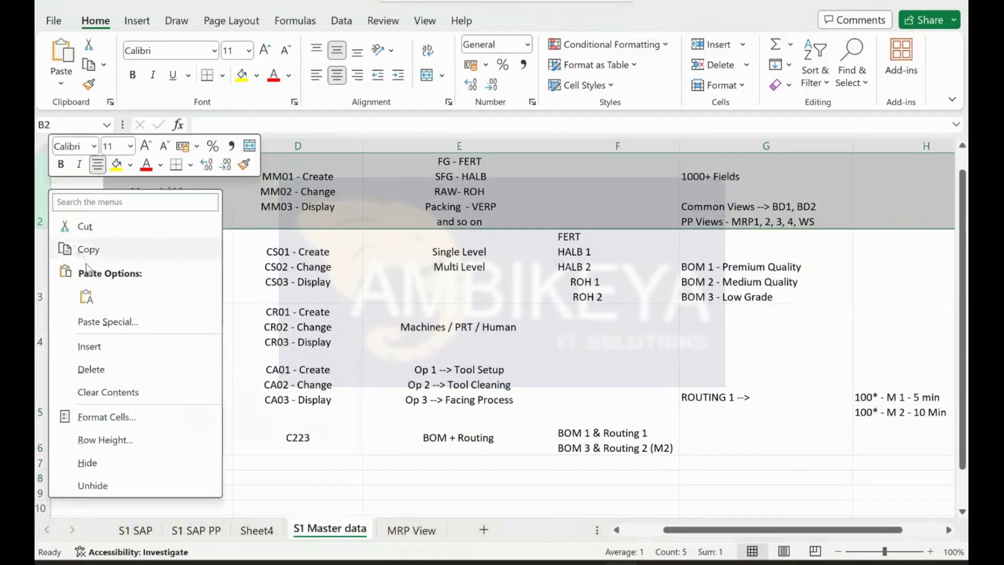
click(103, 345)
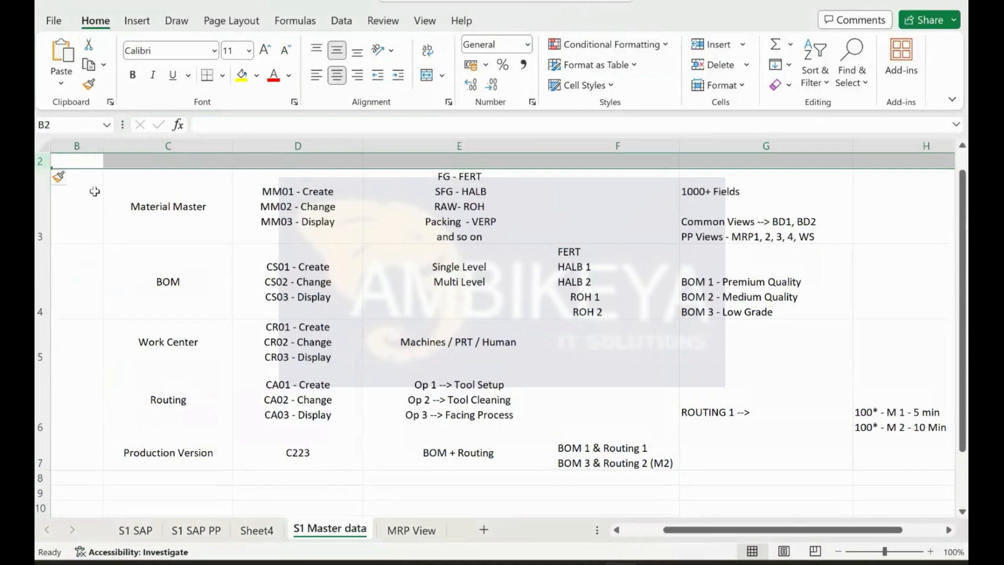
Enter the heading "% Completion" in cell B2 and widen column B to fit it on one line.
click(82, 158)
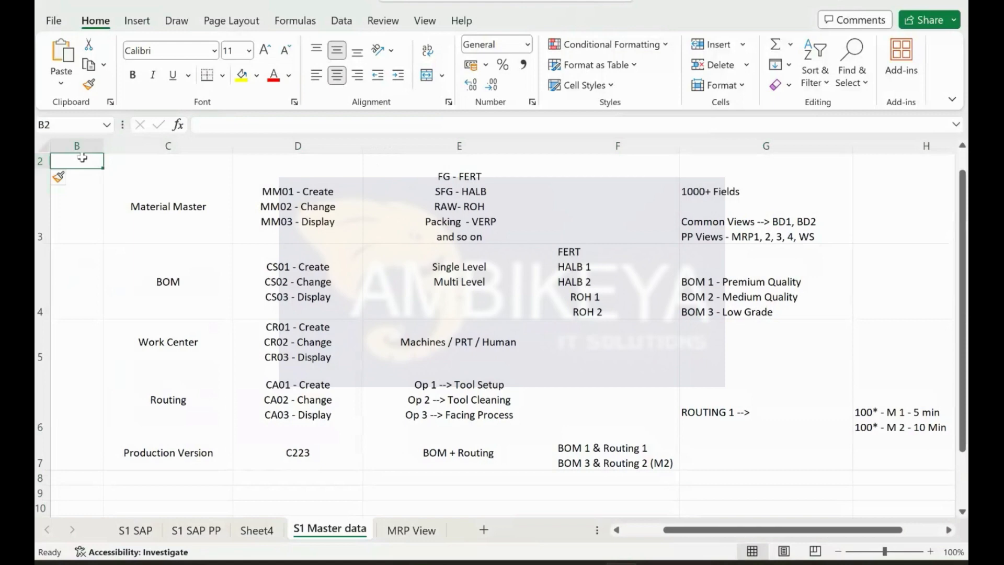
text(% Co)
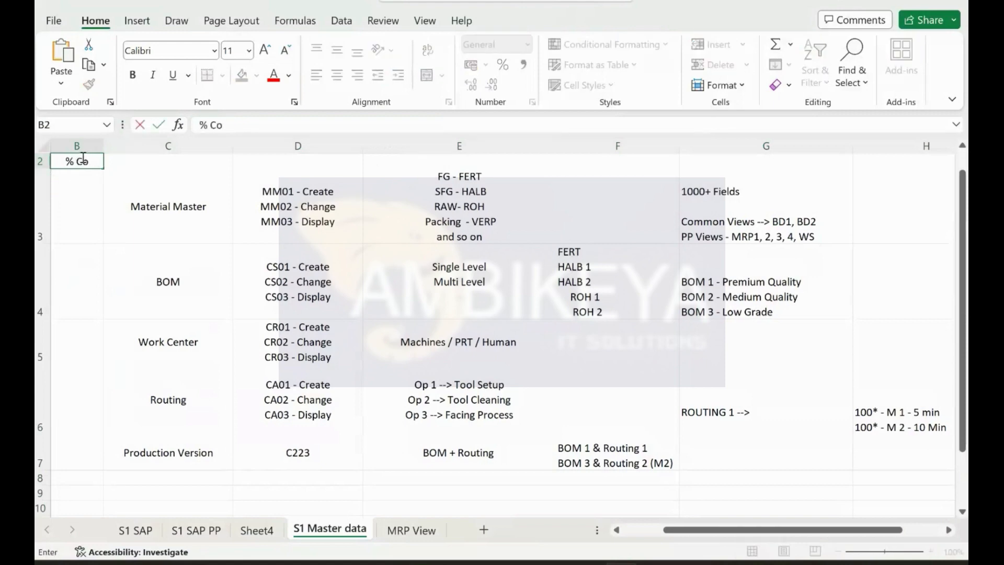
text(mplation)
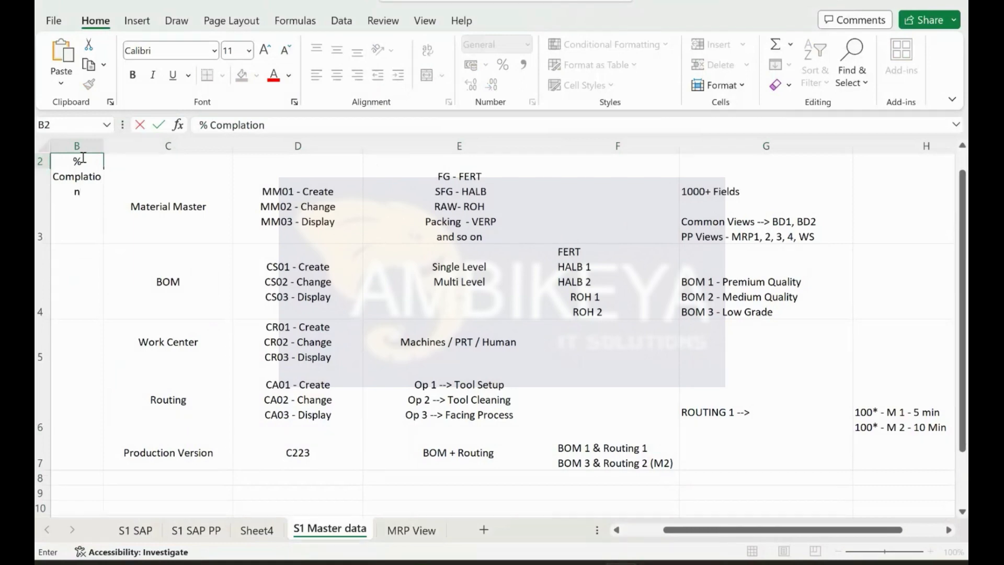
key(Return)
drag(105, 150, 140, 151)
click(129, 160)
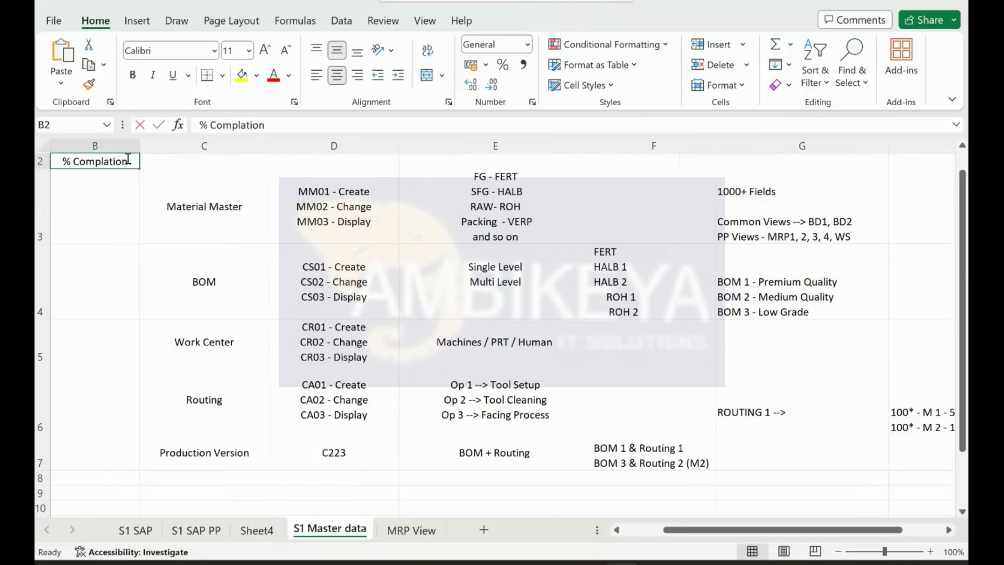
double_click(129, 160)
key(BackSpace)
key(BackSpace)
key(BackSpace)
key(BackSpace)
key(BackSpace)
key(BackSpace)
key(BackSpace)
text(pletion)
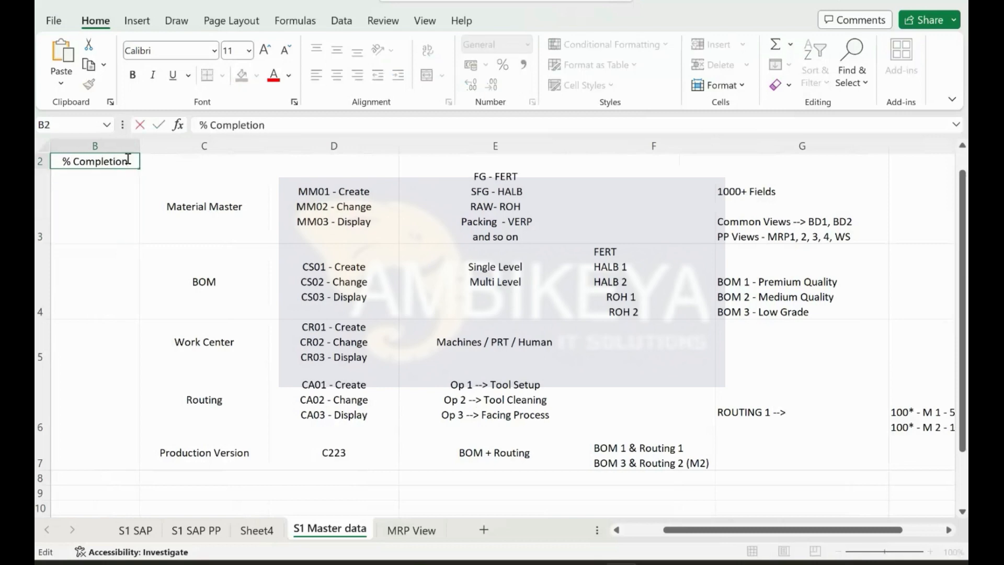
key(Return)
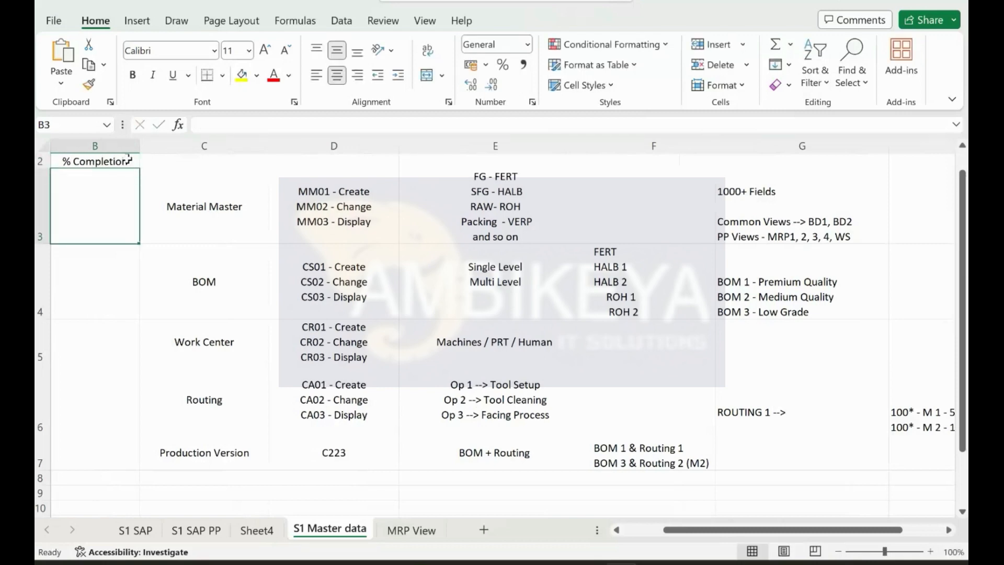
Enter 60% in cell B3 as the completion of Material Master.
text(60%)
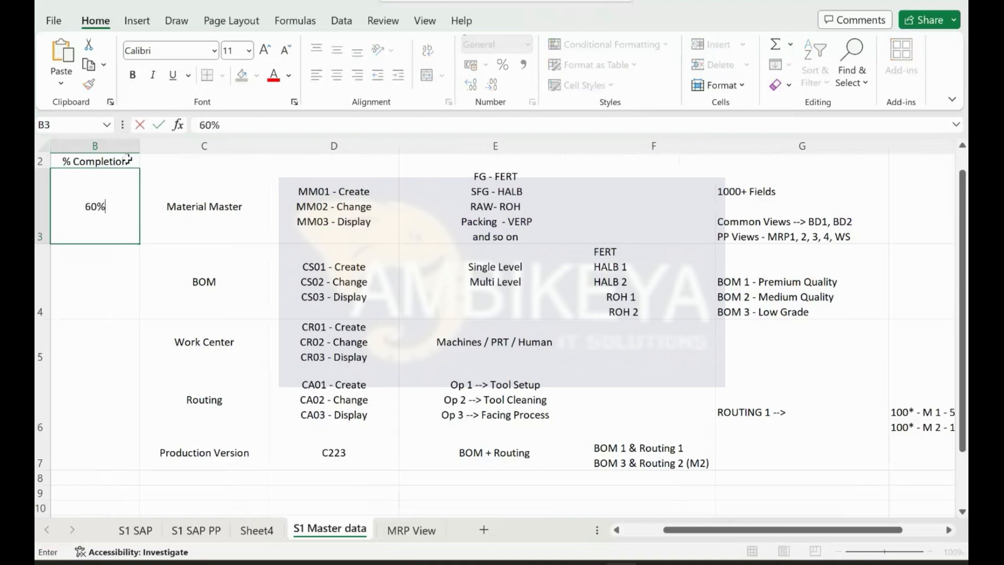
key(Return)
click(179, 162)
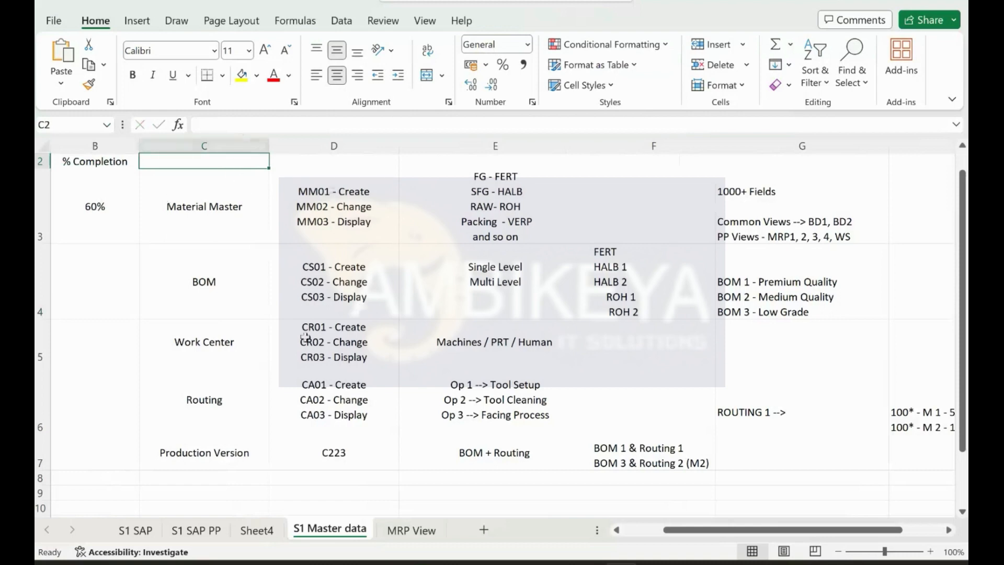
click(227, 209)
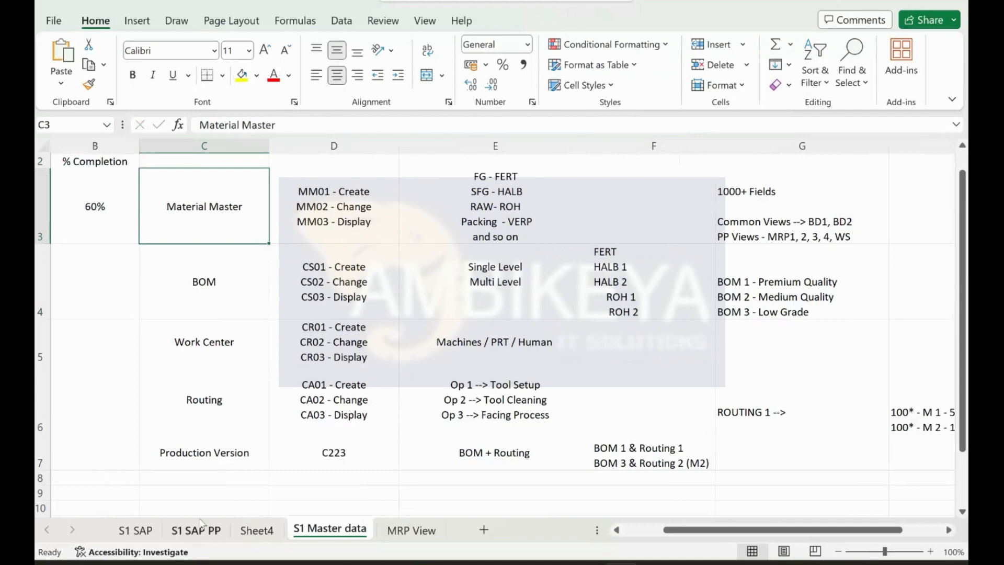
click(254, 283)
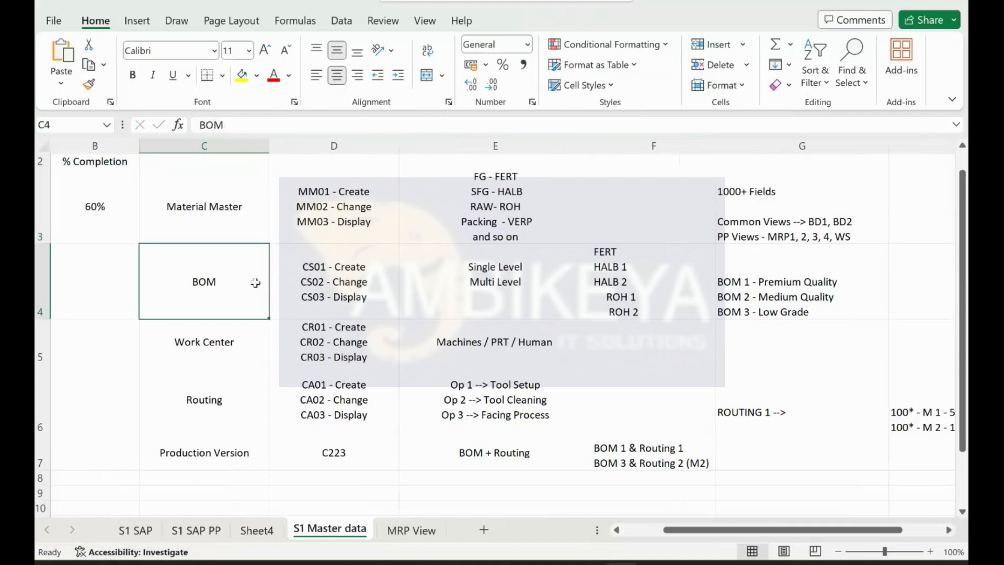
click(216, 204)
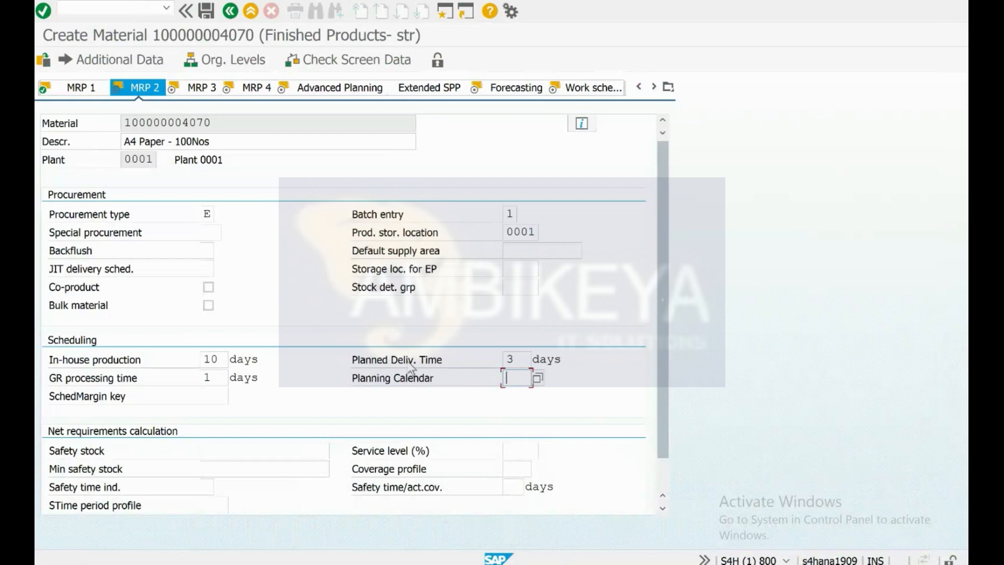
key(ctrl+super+Right)
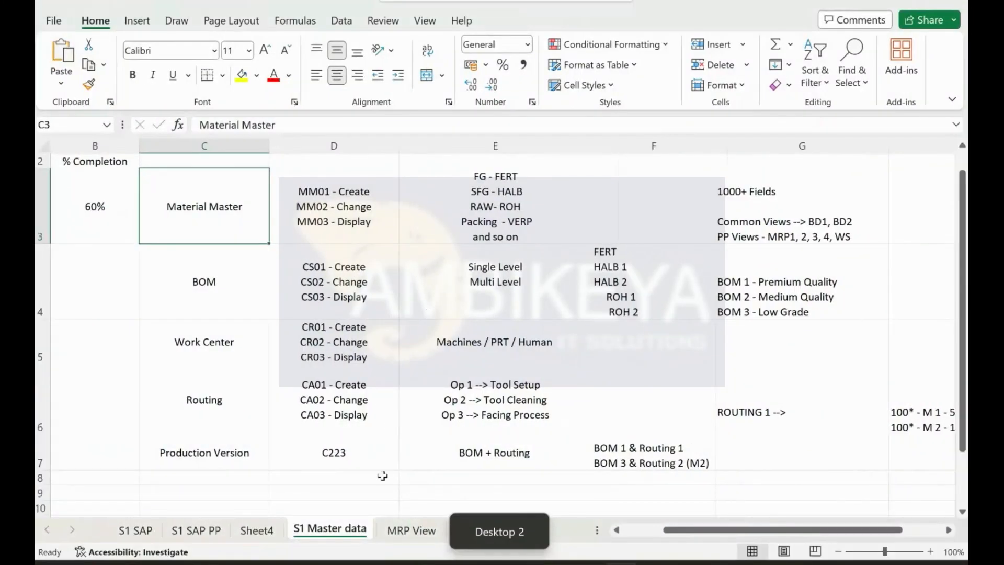
Add a new worksheet after the MRP View sheet and enter "Sandbox" in cell A1.
click(413, 530)
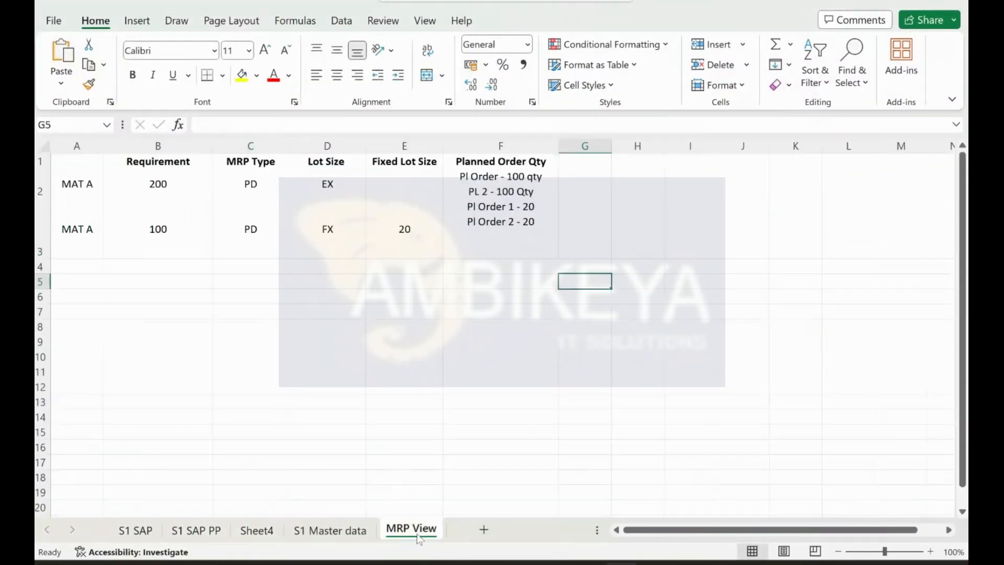
click(483, 529)
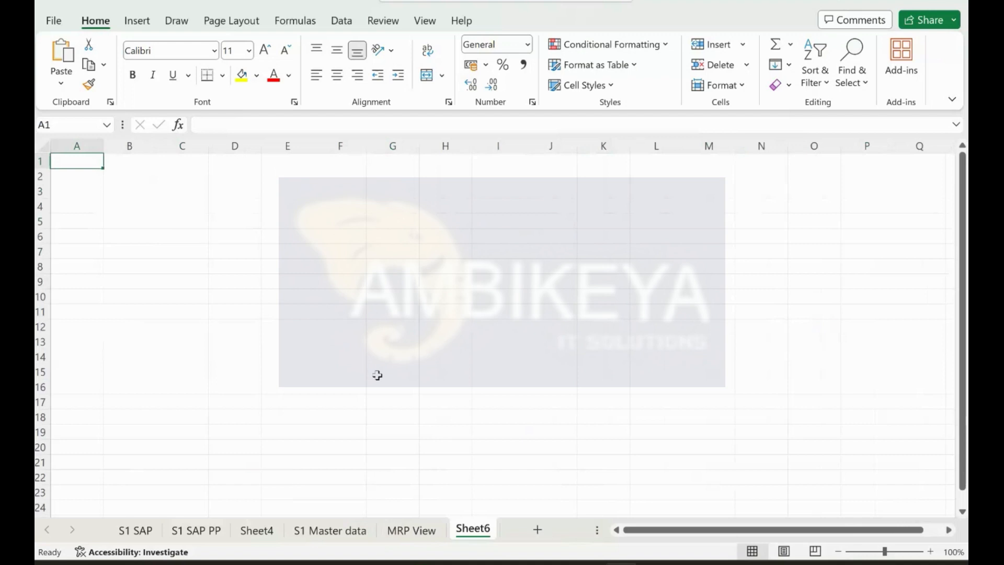
text(Sandbox)
key(Return)
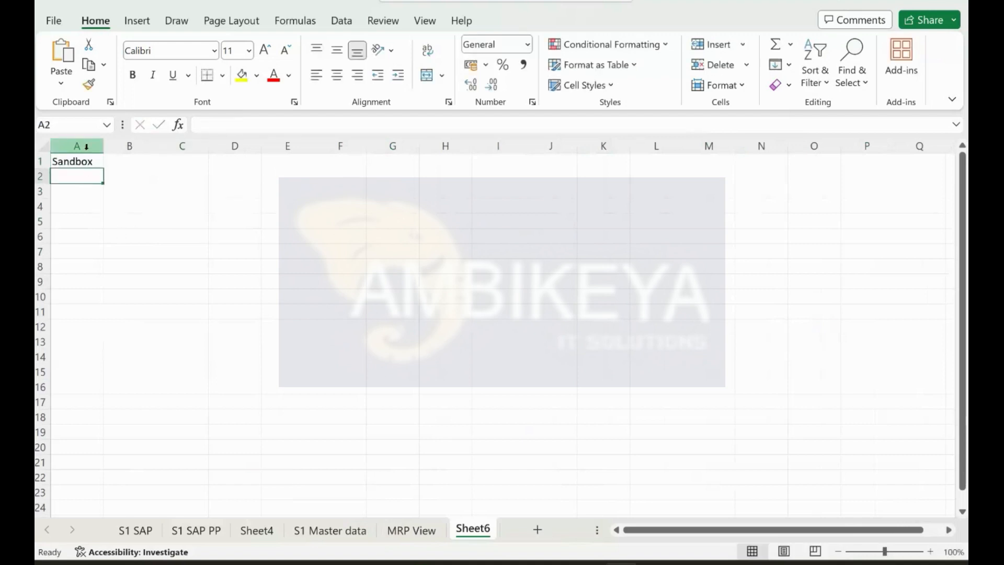
click(73, 161)
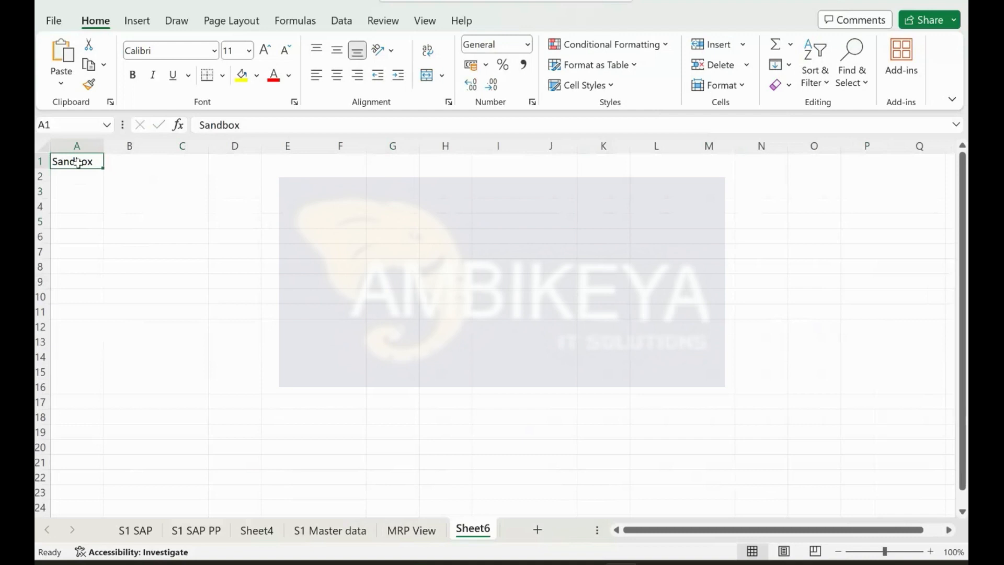
click(256, 249)
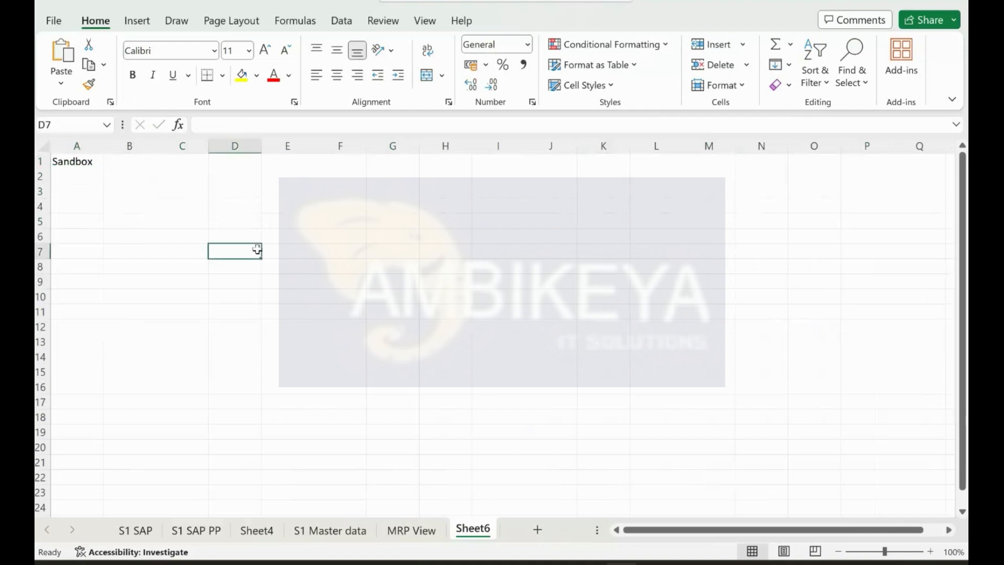
click(921, 564)
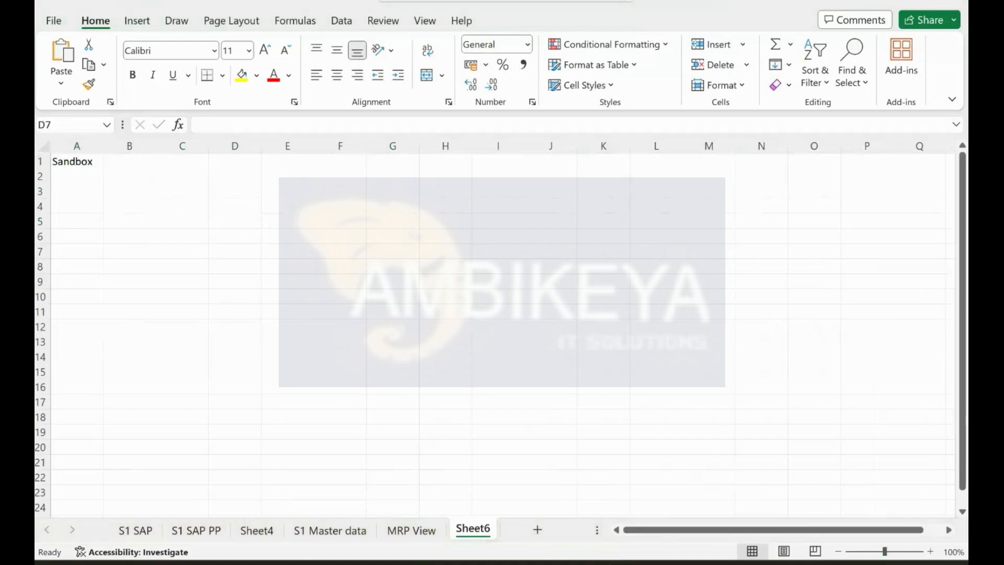
click(521, 327)
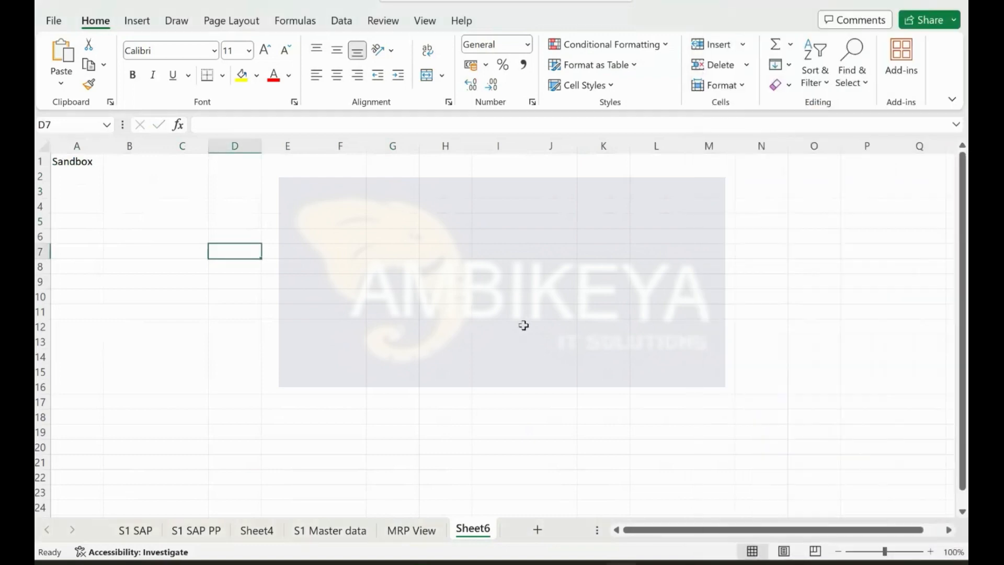
click(120, 163)
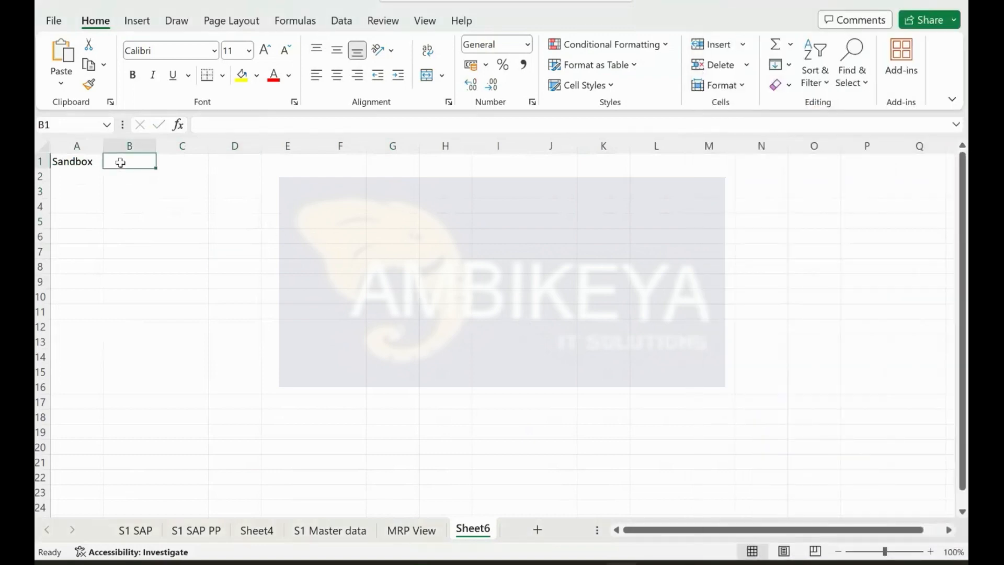
click(92, 176)
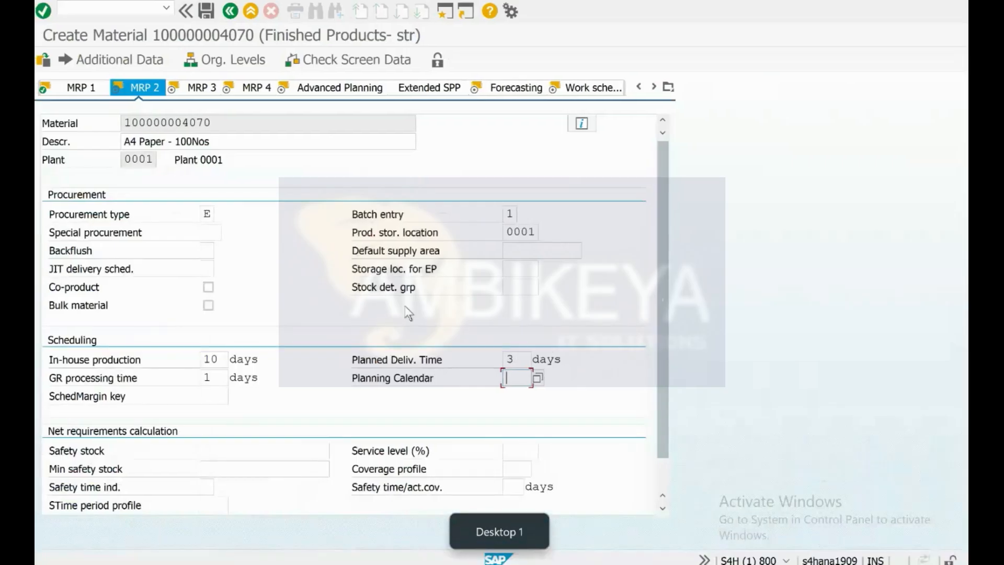
Switch to SAP to check the Special procurement field in the MRP 2 view, then return to Excel.
key(ctrl+super+Right)
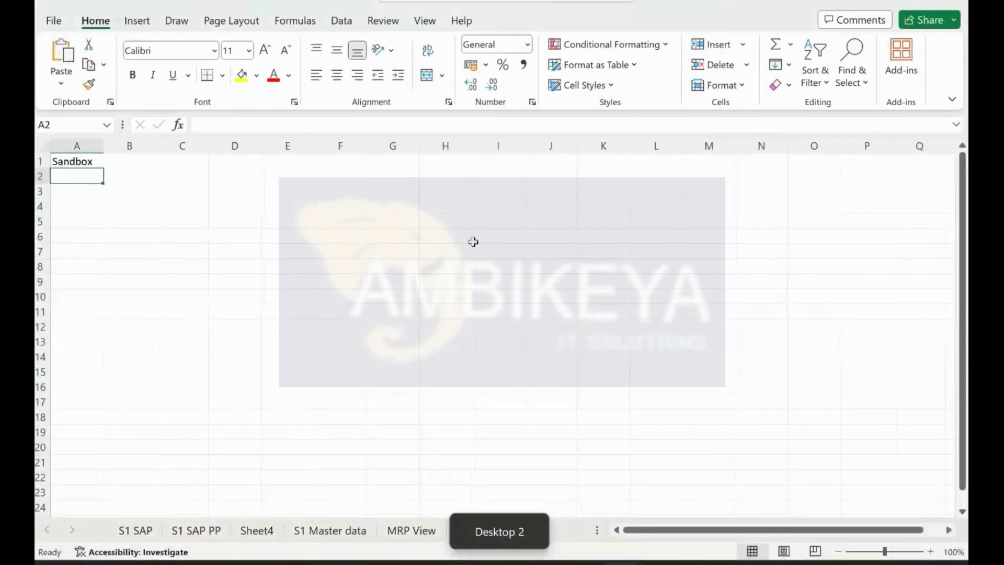
key(ctrl+super+Left)
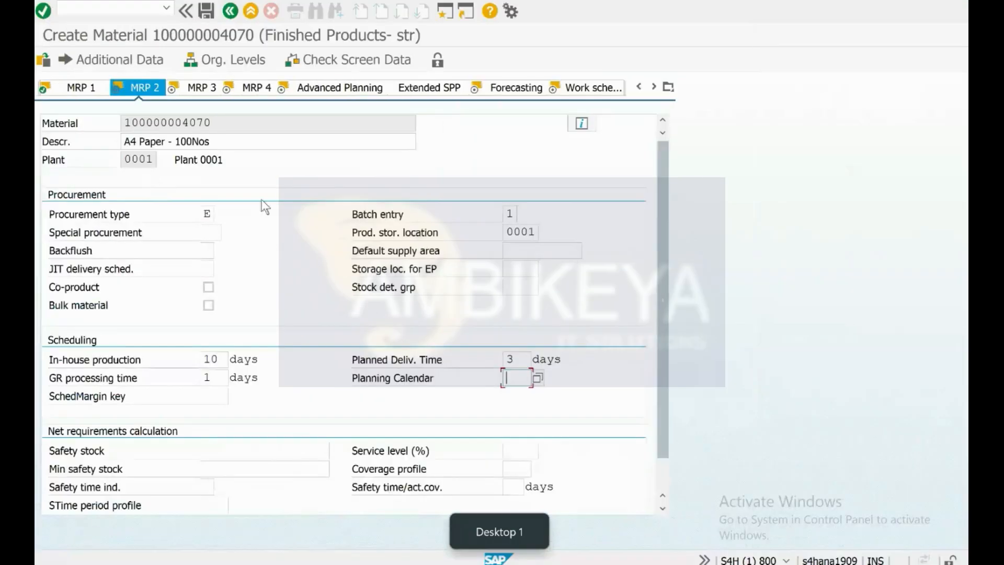
click(212, 234)
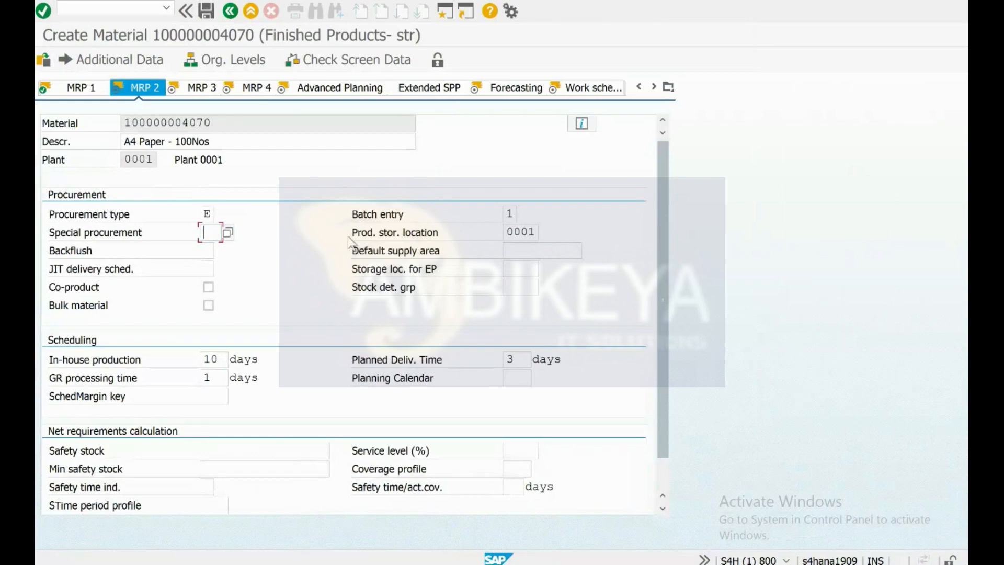
key(ctrl+super+Right)
Widen column A of the new sheet and center its contents horizontally.
click(133, 184)
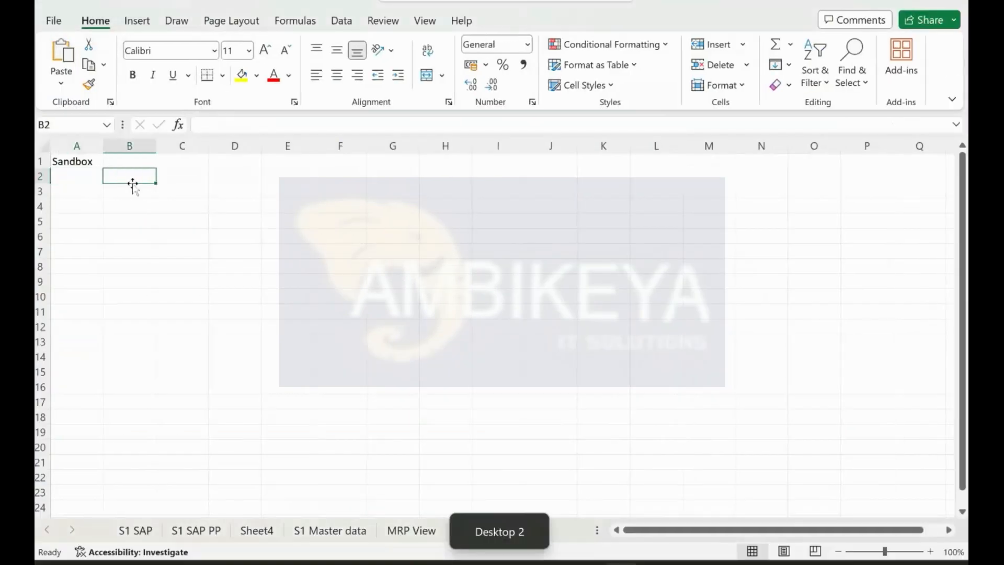
drag(103, 146, 136, 148)
click(116, 144)
right_click(116, 145)
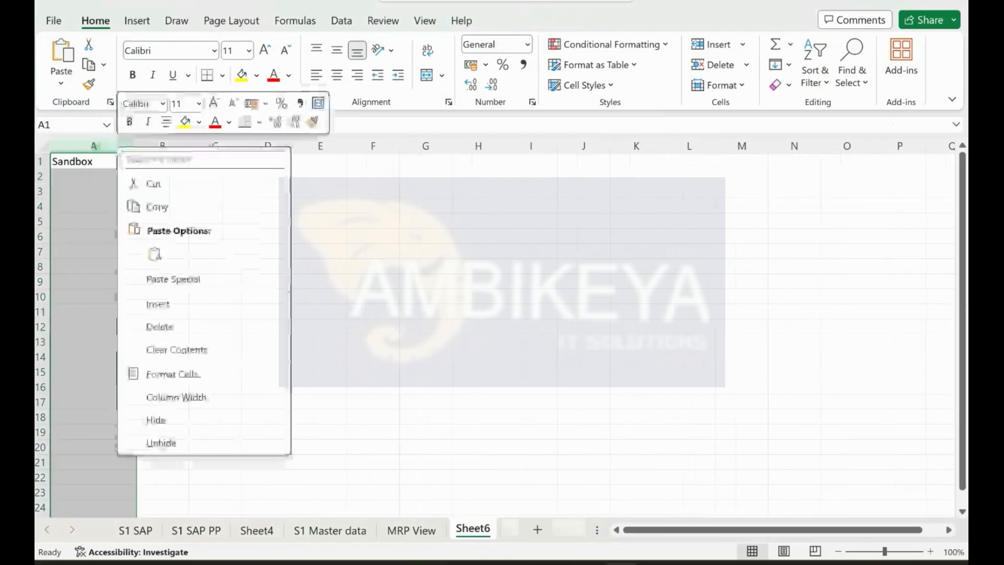
click(166, 121)
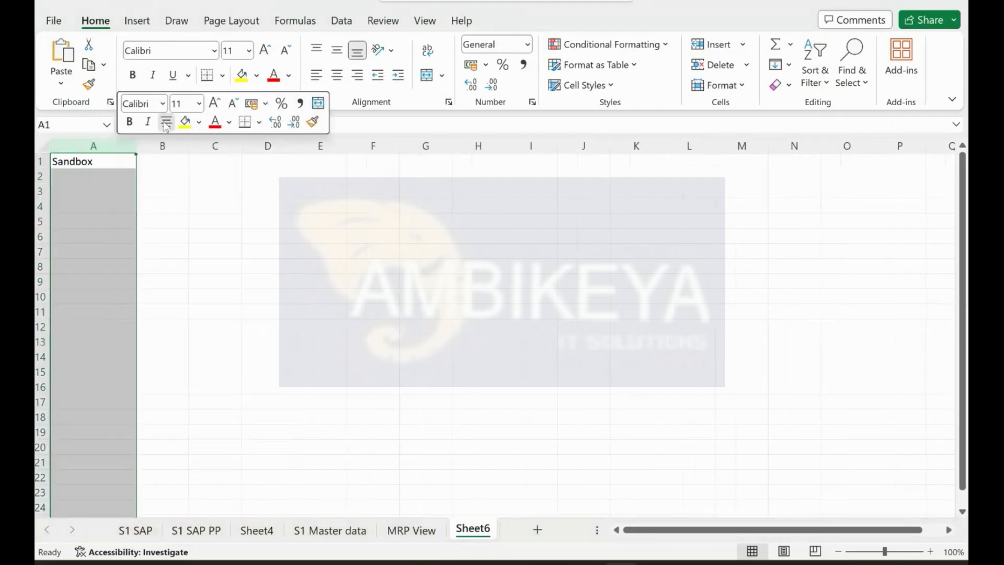
click(242, 236)
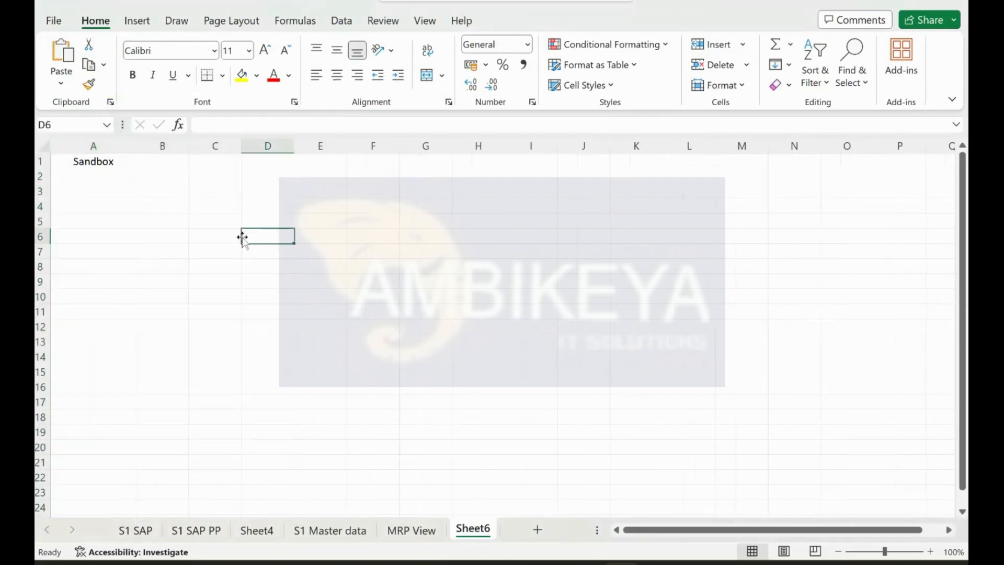
Open the sheet options for Sheet6.
right_click(475, 538)
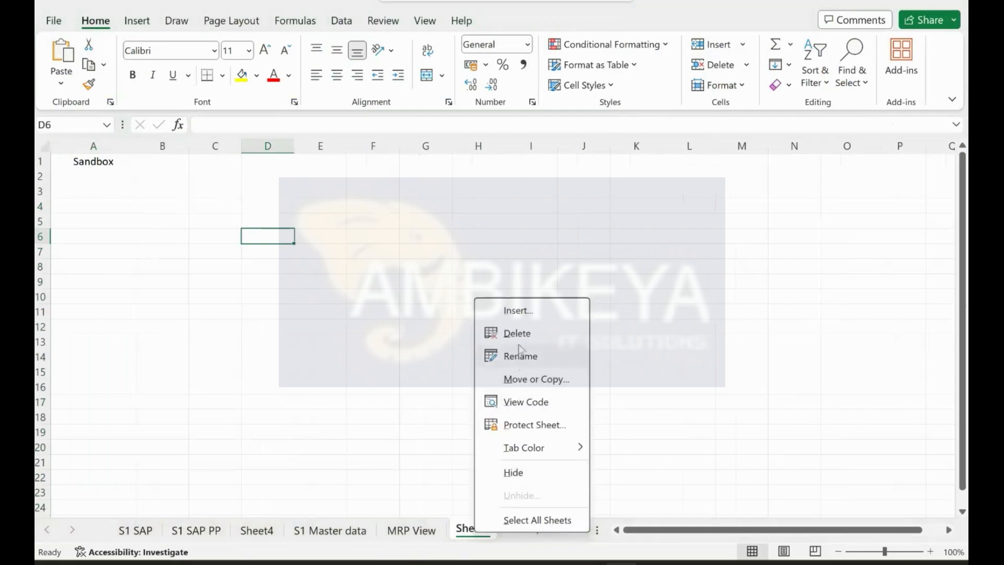